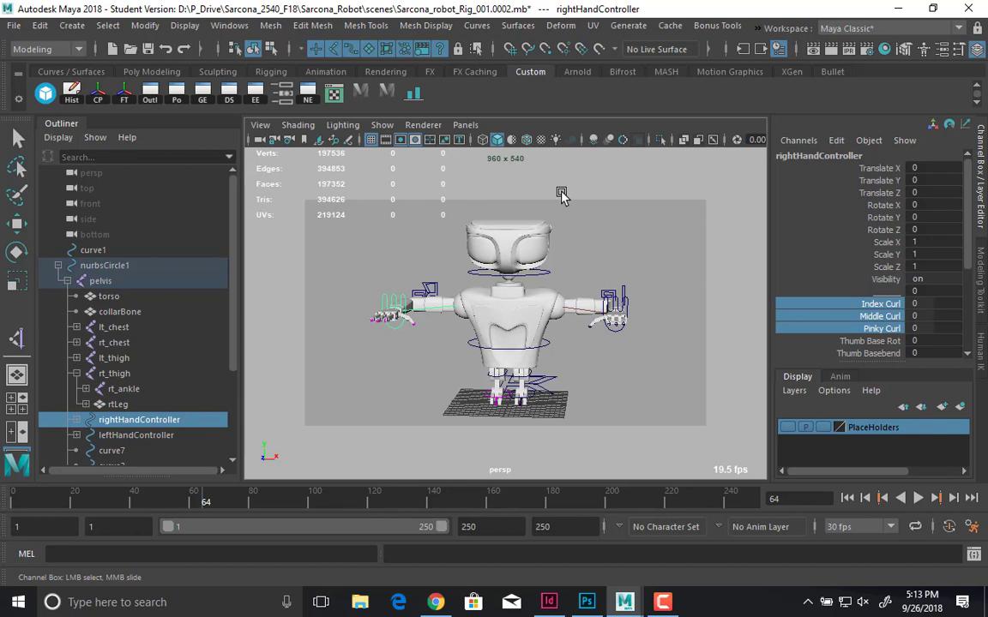
- Deselect the right-hand controller and save the robot rig scene
left_click(562, 196)
key("e")
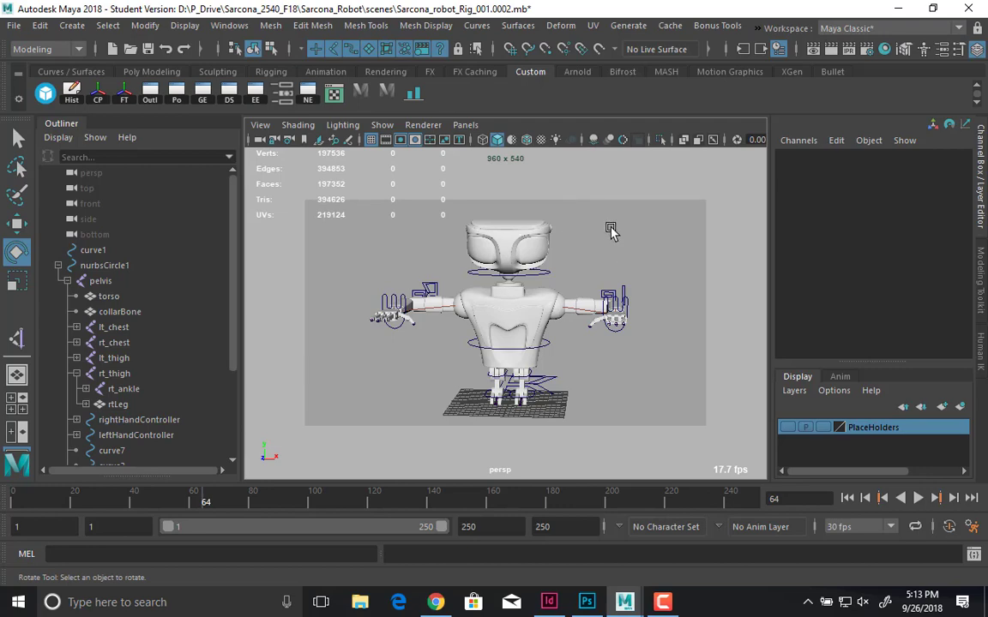
left_click_drag(605, 273, 558, 281, "alt")
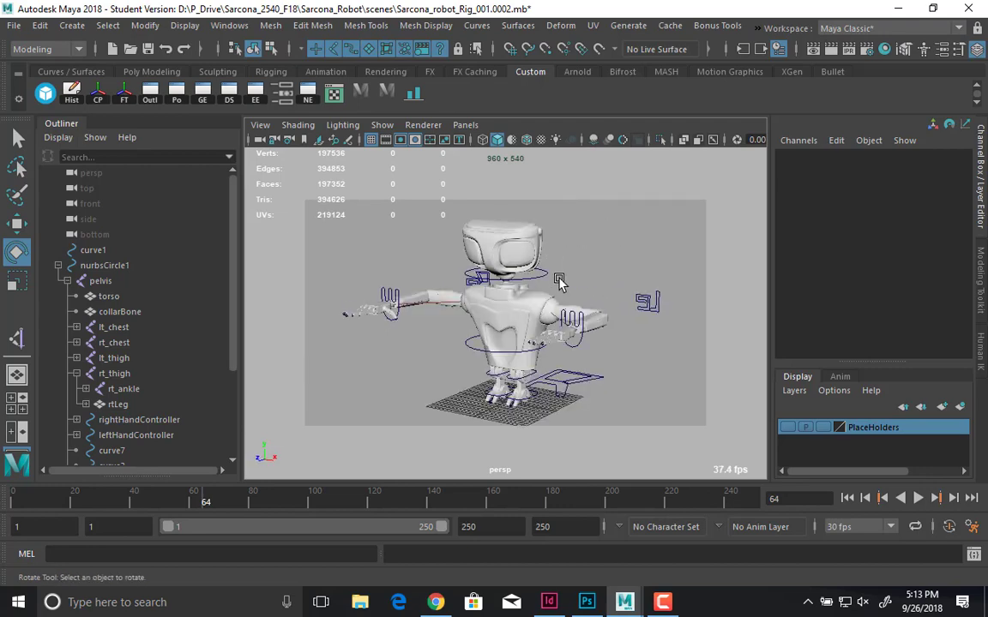
key("ctrl+s")
key("Return")
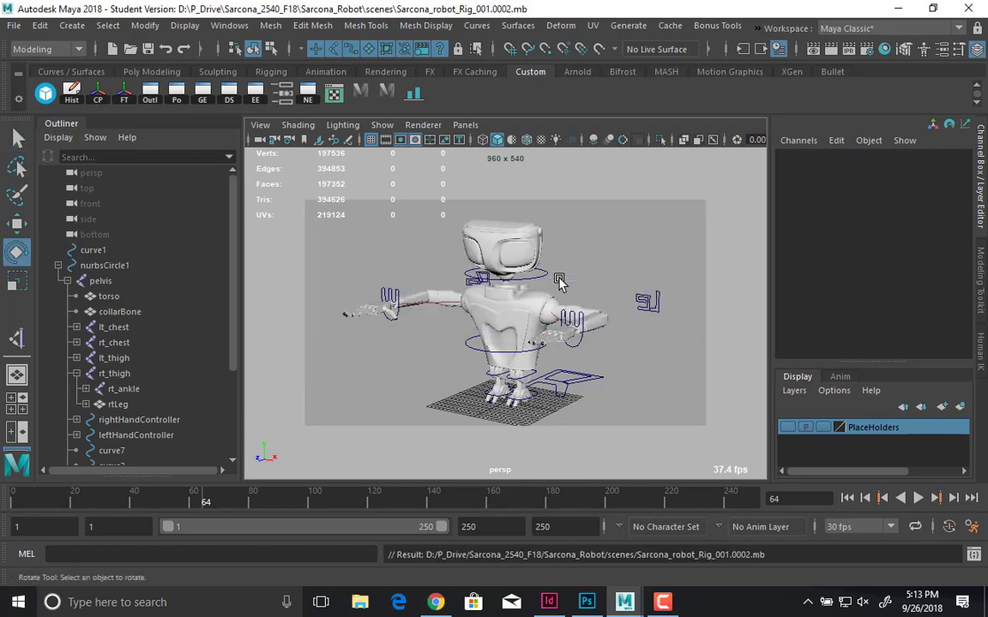
- Start a new scene and open SphereSpikes.mb, accepting the student version notice
key("ctrl+n")
key("ctrl+o")
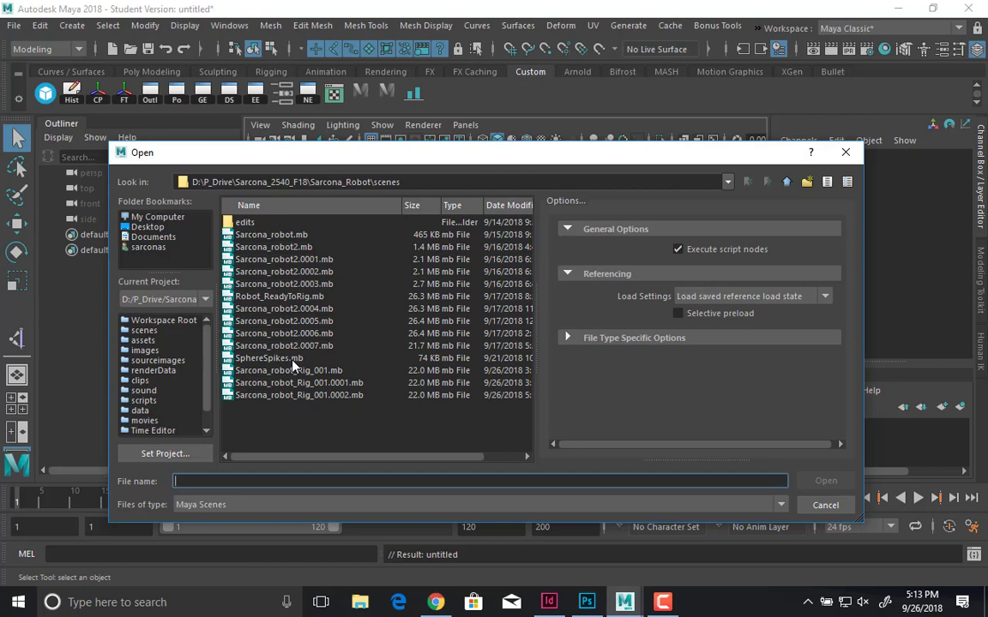
double_click(293, 359)
left_click(485, 309)
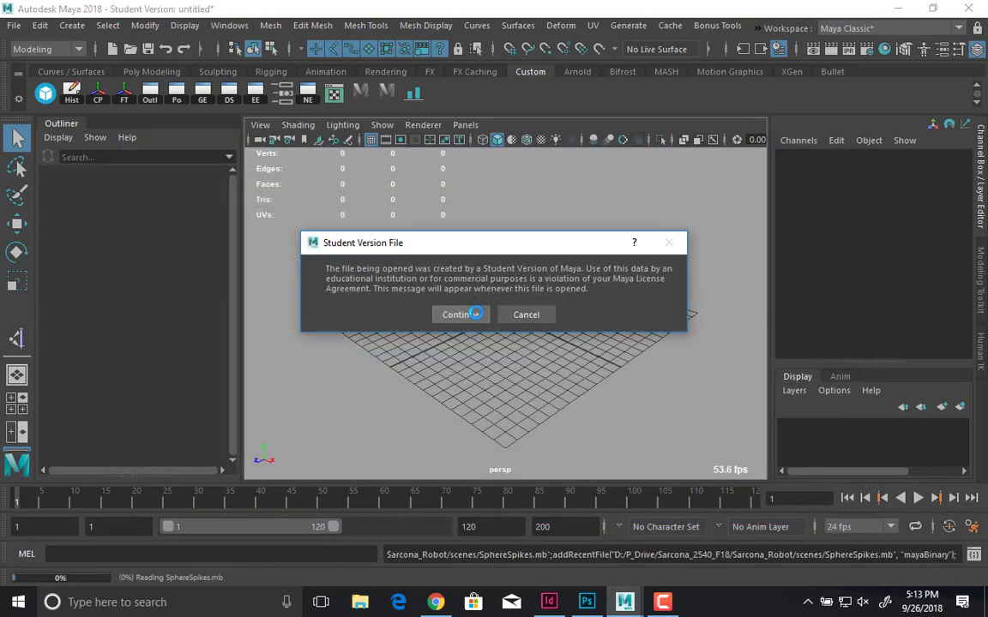
left_click(458, 314)
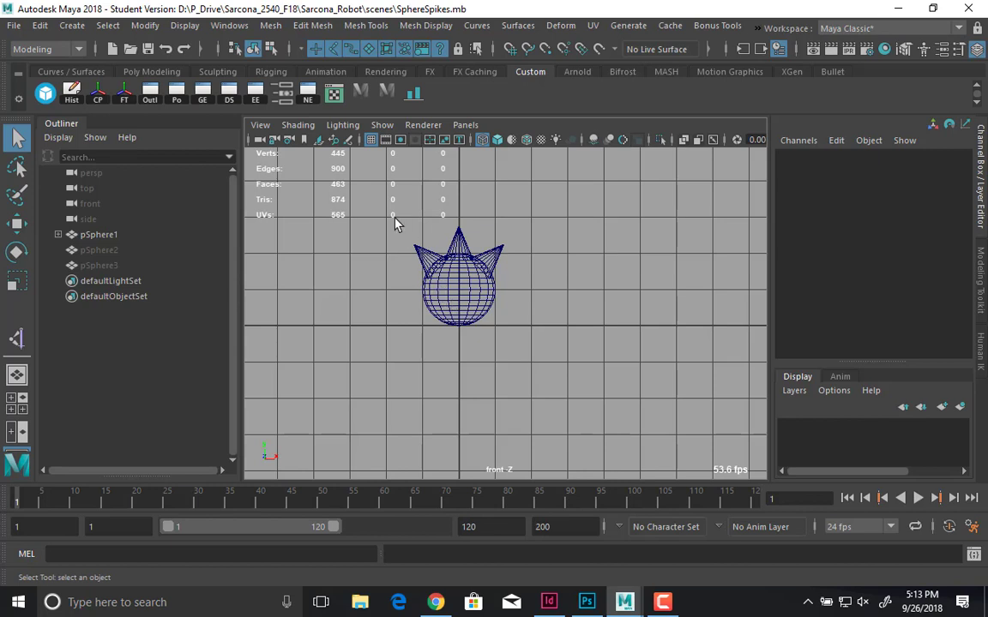
- Duplicate the spiked sphere with its cones, try moving all the selected pieces along X, and undo the move
left_click_drag(395, 223, 563, 339)
key("ctrl+d")
key("w")
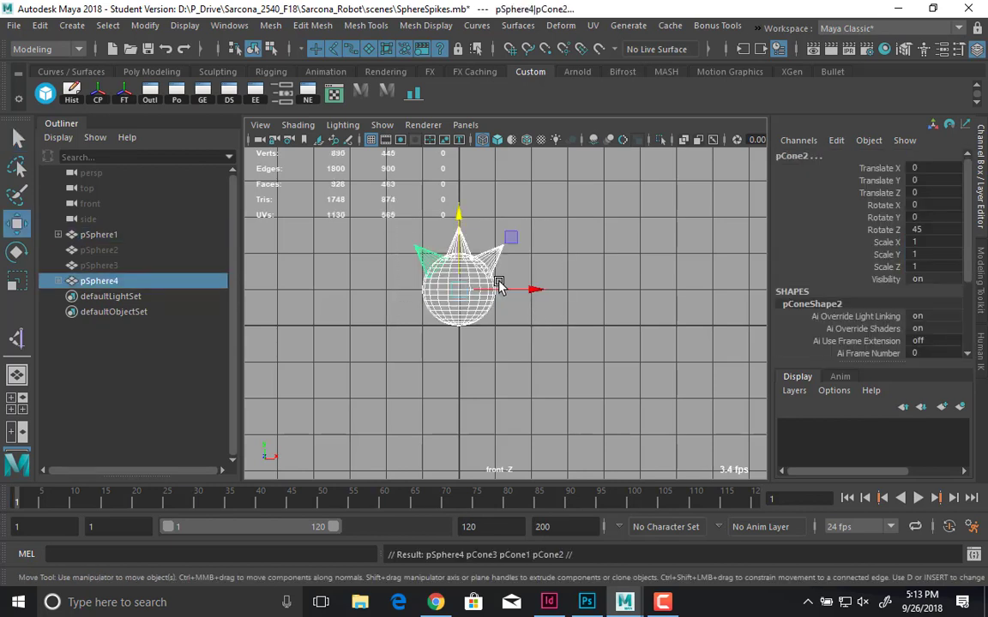
middle_click_drag(536, 289, 710, 292)
key("ctrl+z")
key("ctrl+z")
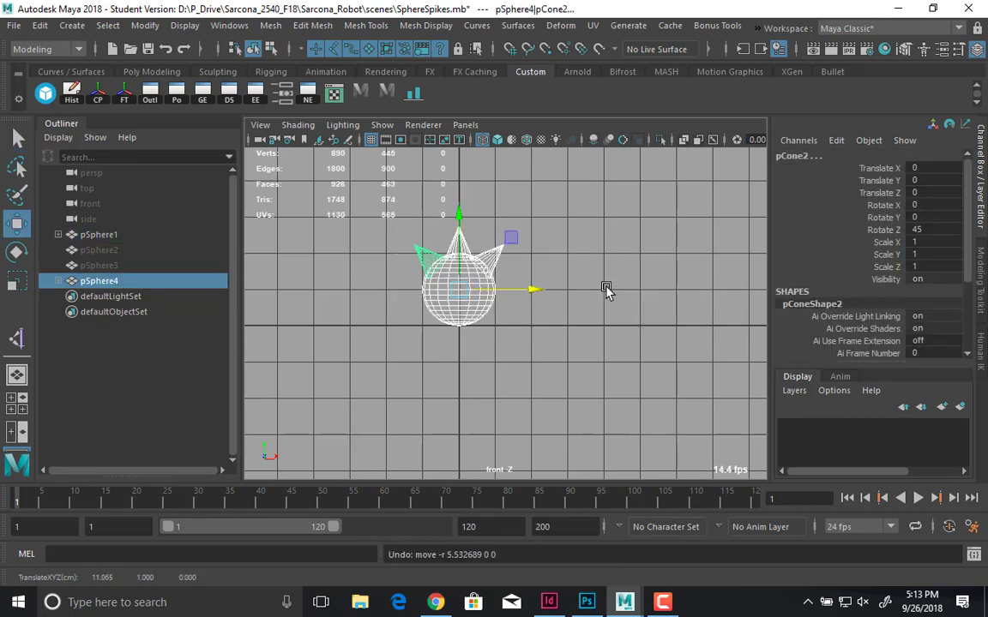
- Test the duplicate by its parent sphere, moving it about 5.55 units along X and rotating it around Z, and delete it
key("Up")
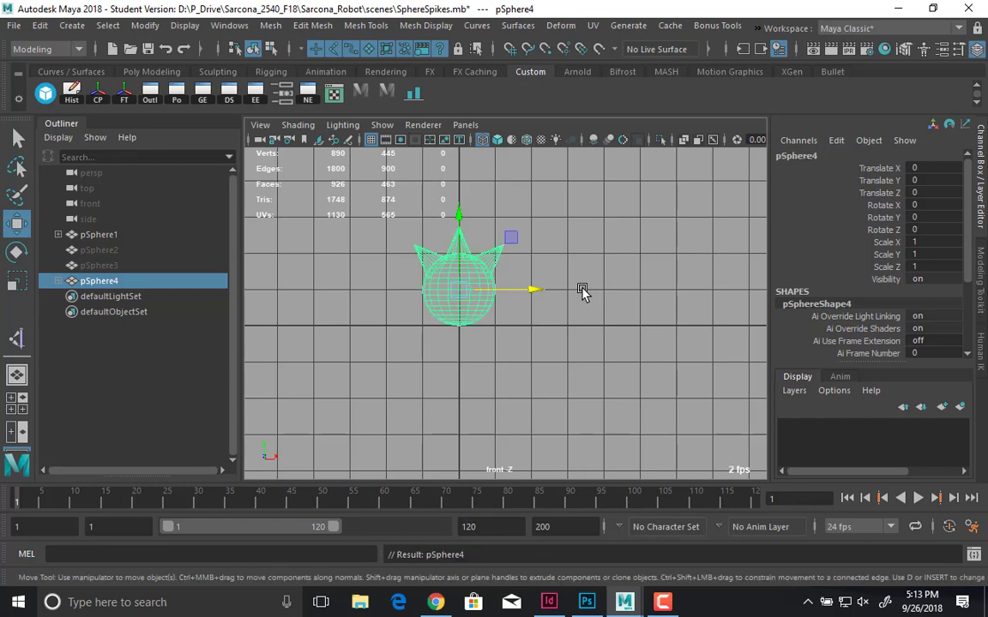
left_click_drag(529, 288, 494, 298)
key("e")
left_click_drag(533, 259, 467, 378)
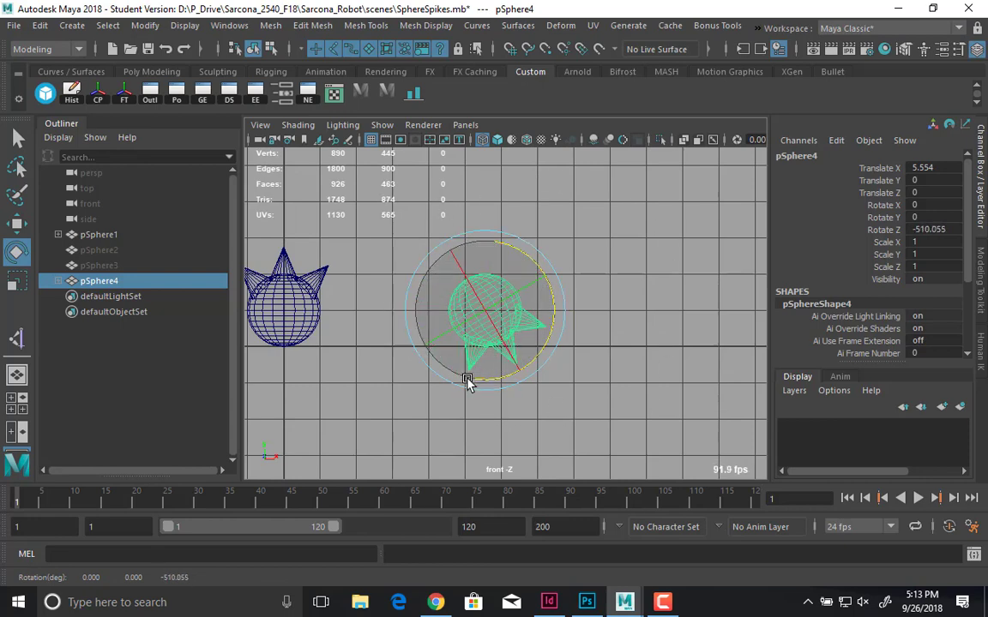
key("Delete")
key("f")
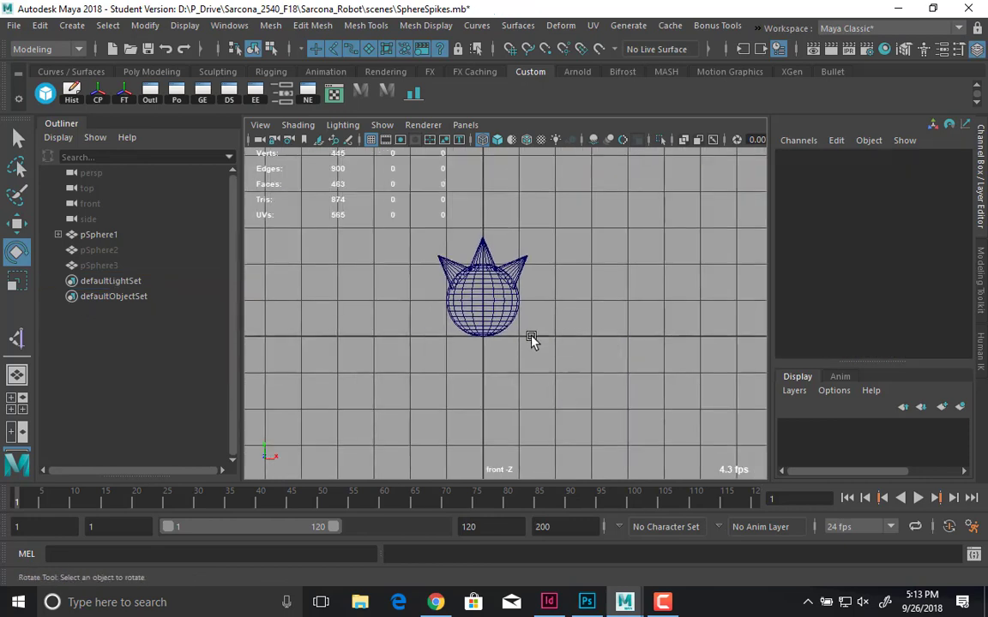
- Play the spiked sphere's rotation animation and select pSphere1 to inspect its keyed rotation channels
key("alt+v")
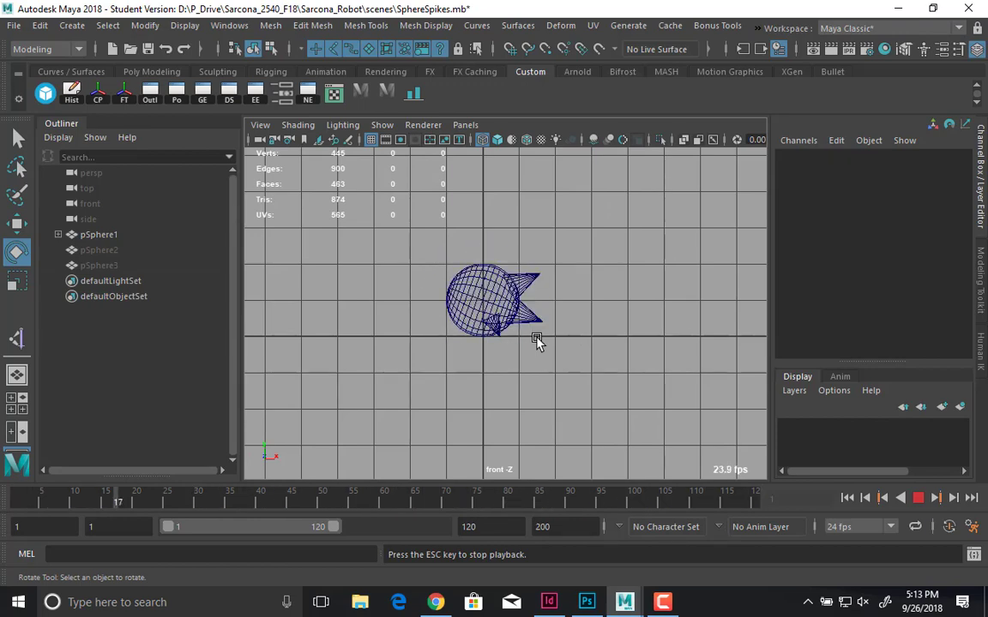
key("Escape")
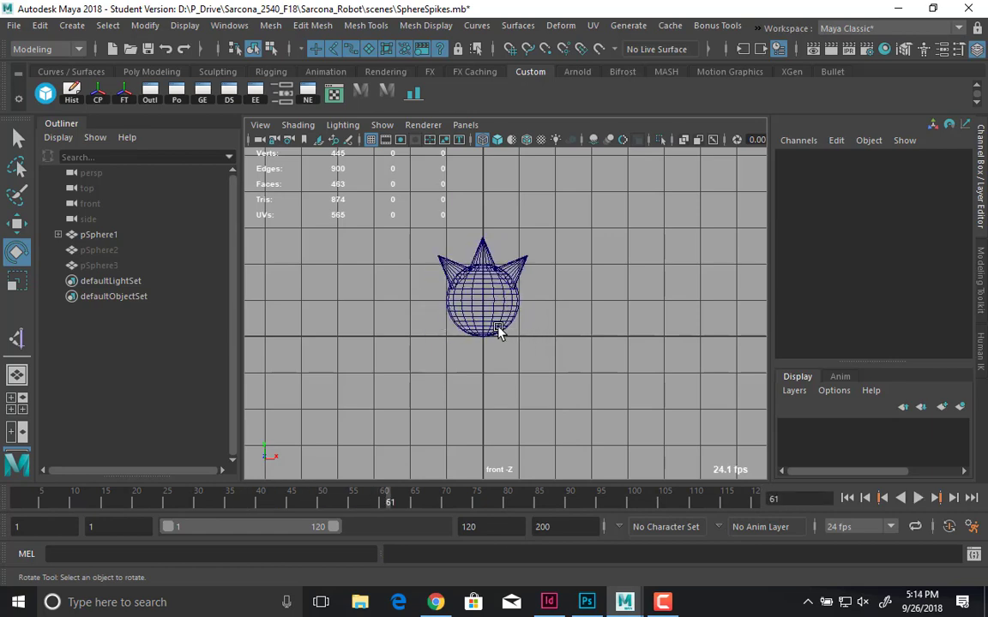
left_click(502, 300)
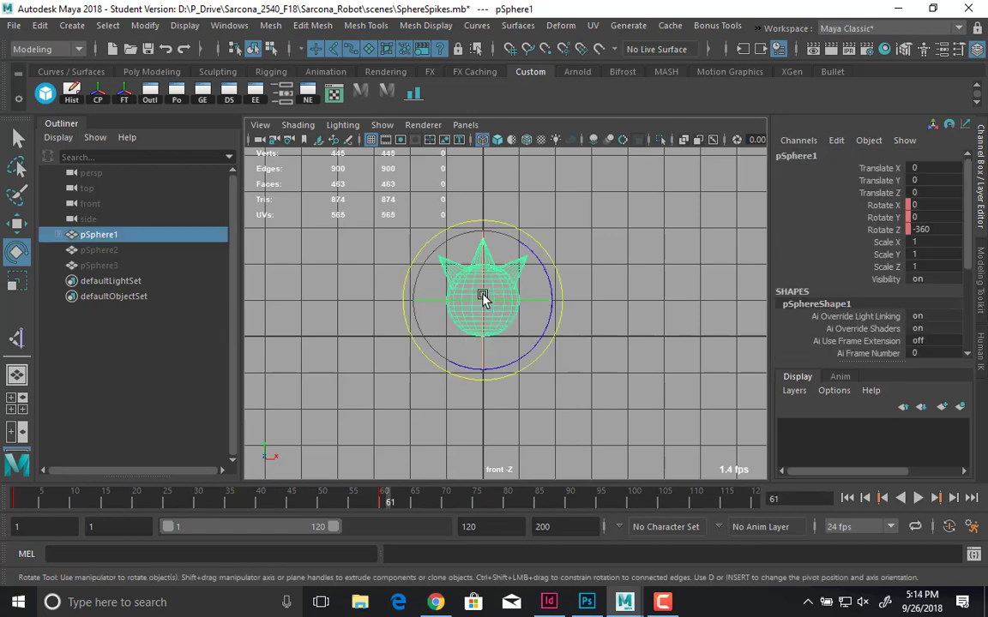
- Open the recent scene RiggedToppler.mb, discarding the changes to SphereSpikes.mb and accepting the student version notice
key("ctrl+o")
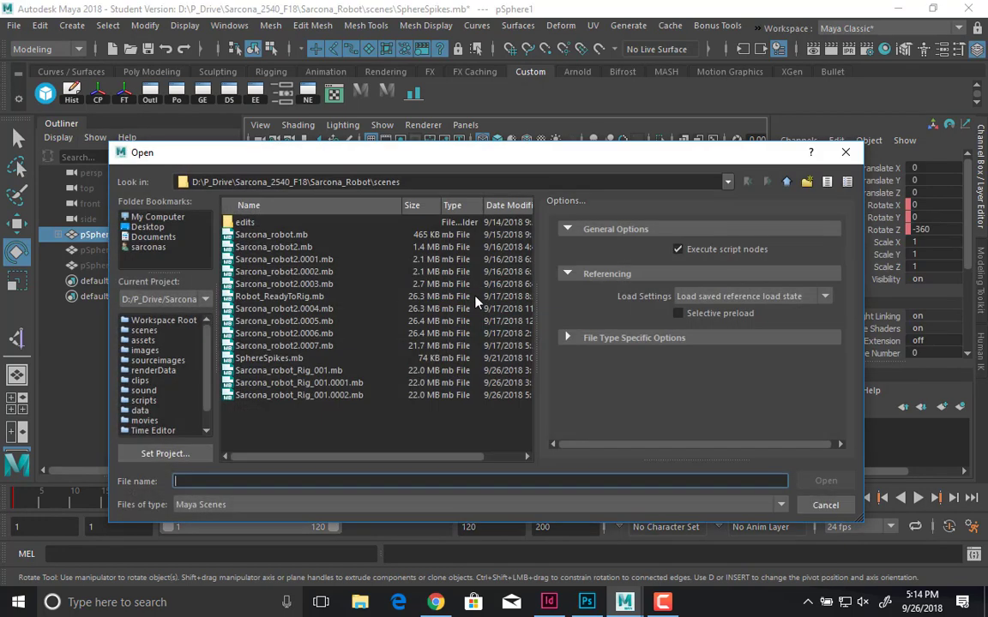
key("Escape")
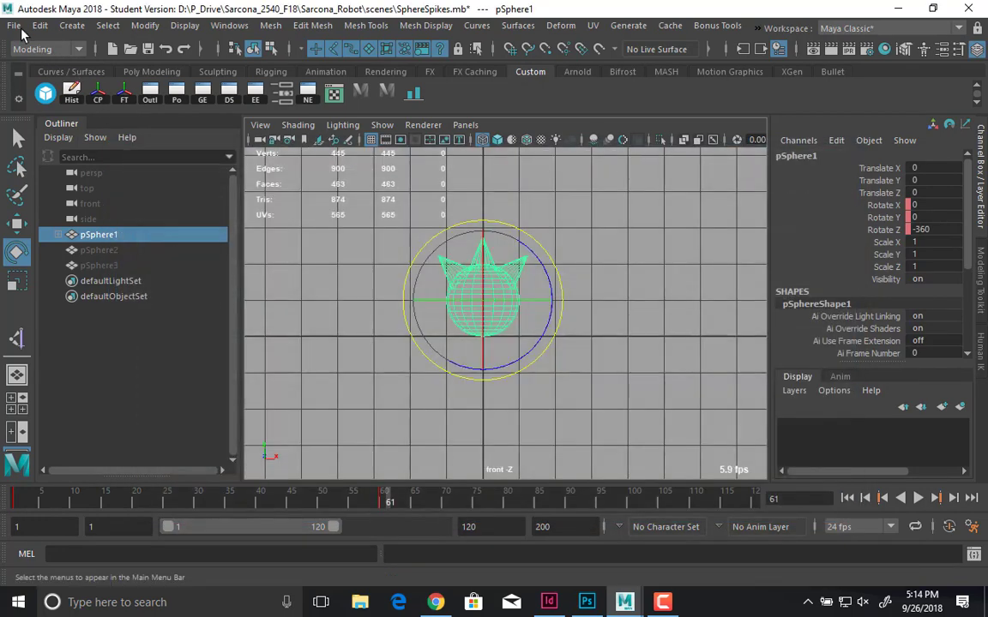
left_click(14, 25)
mouse_move(197, 544)
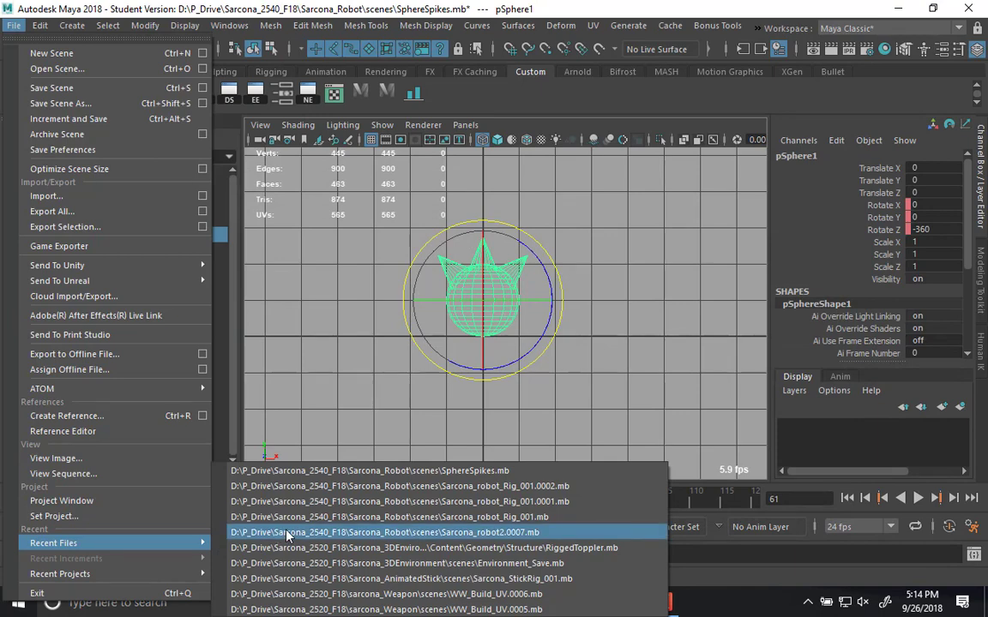
left_click(326, 548)
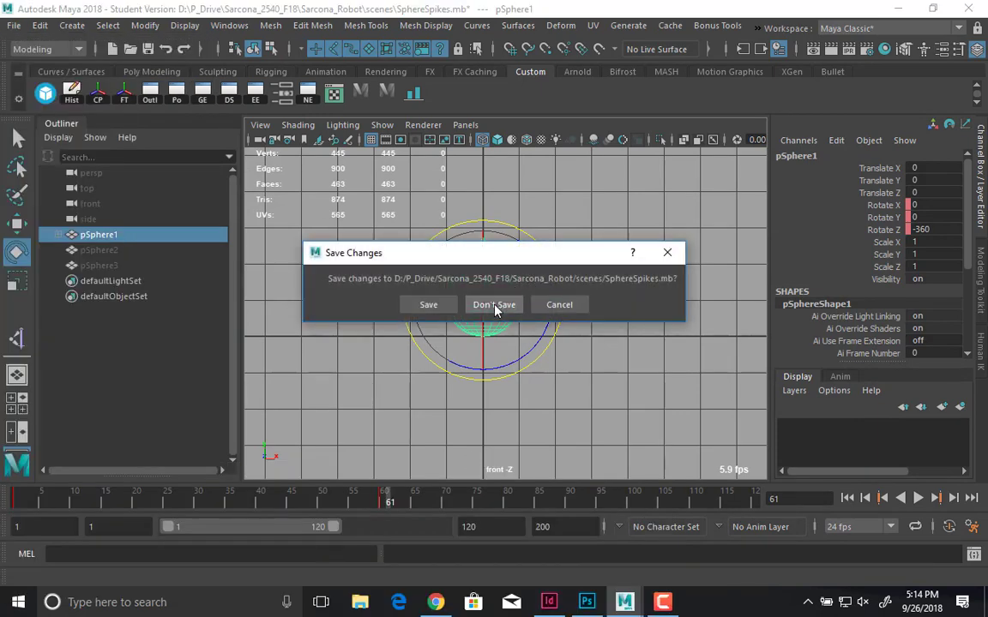
left_click(495, 306)
left_click(461, 314)
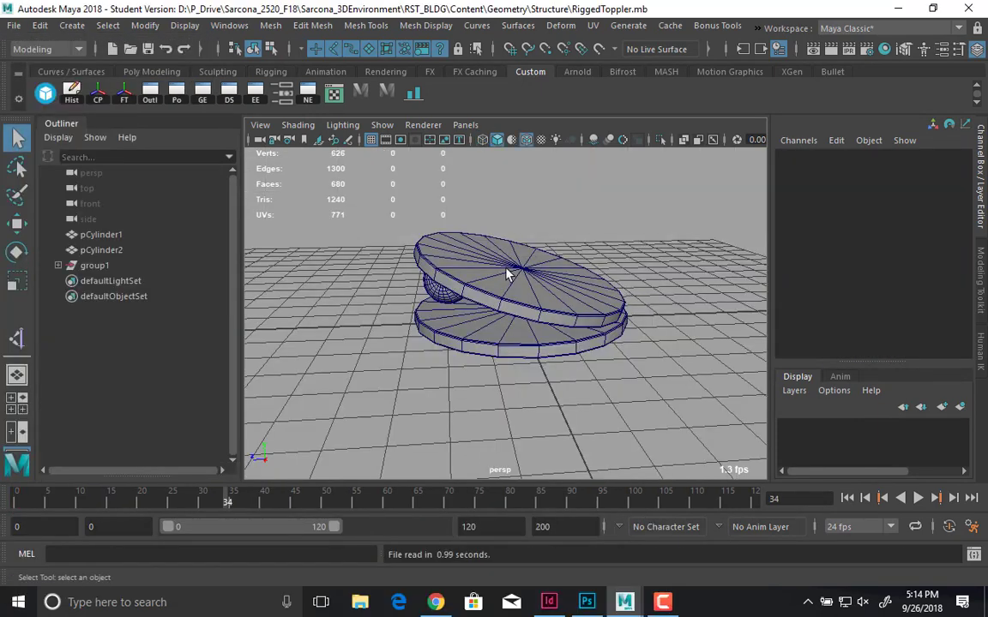
- Play the toppler animation and examine the tilting disc and rolling sphere from several angles
left_click_drag(508, 274, 598, 269, "alt")
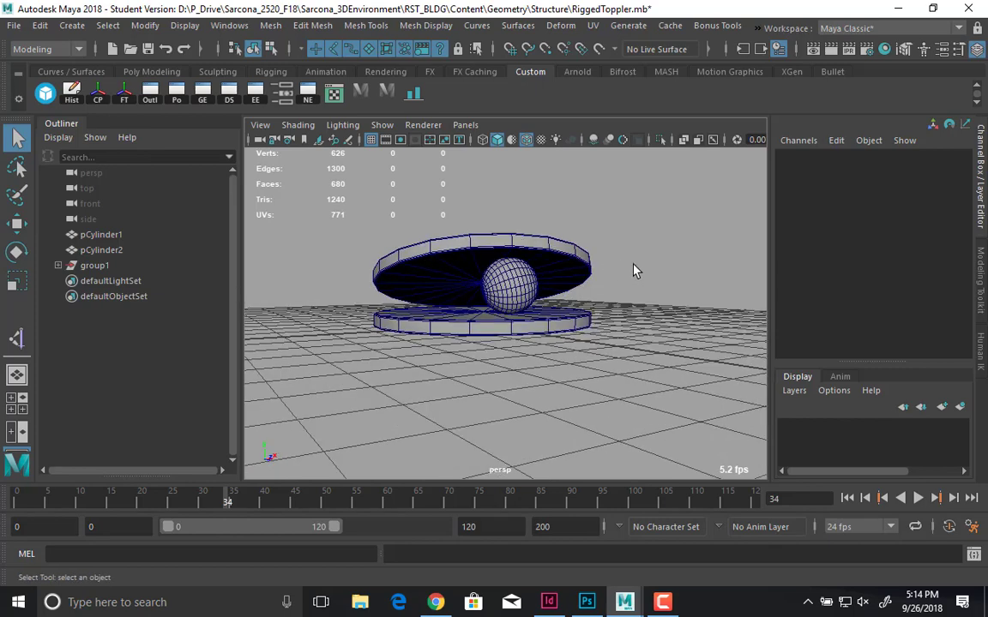
key("alt+v")
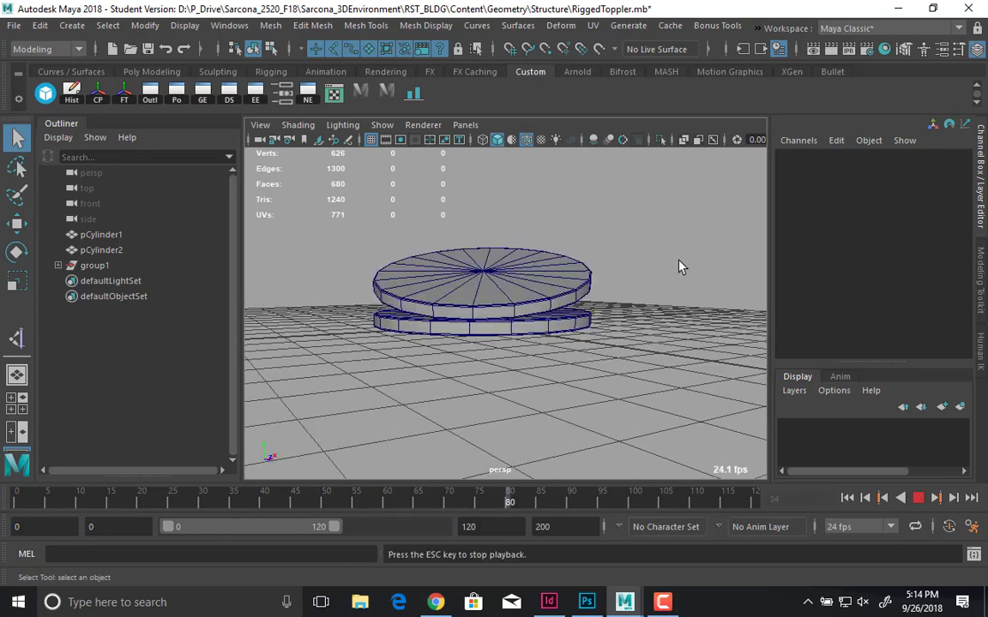
left_click_drag(679, 265, 525, 255, "alt")
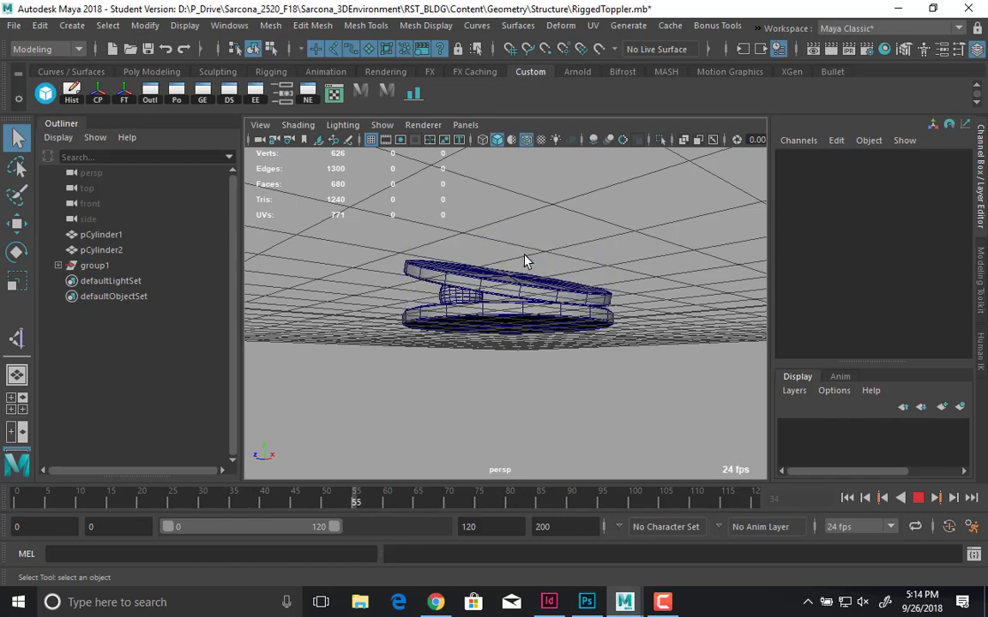
key("Escape")
- Open the expression driving the toppler sphere's Rotate X in the Expression Editor
left_click(567, 296)
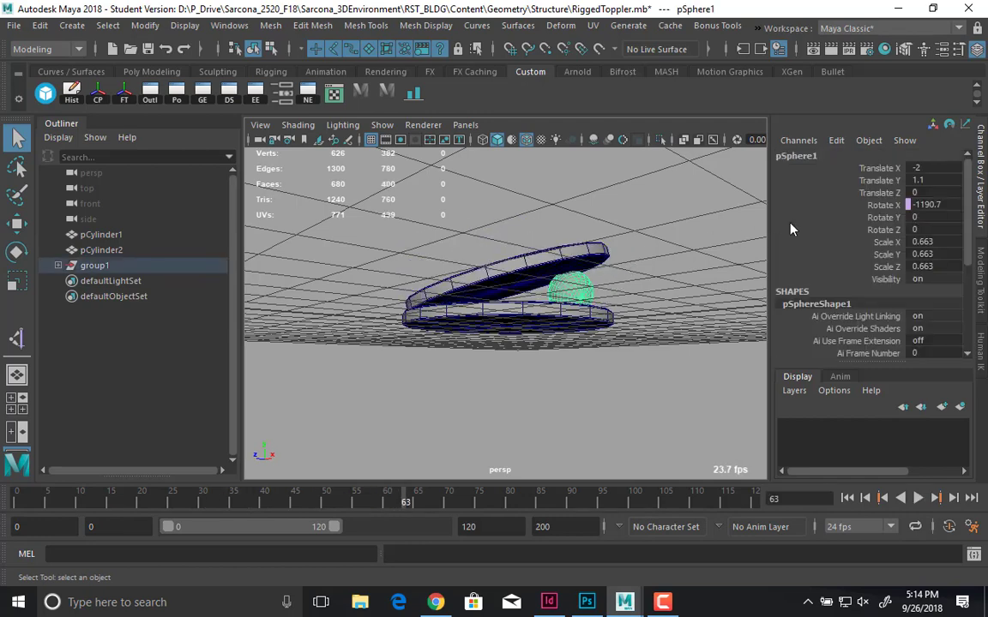
key("e")
left_click(851, 205)
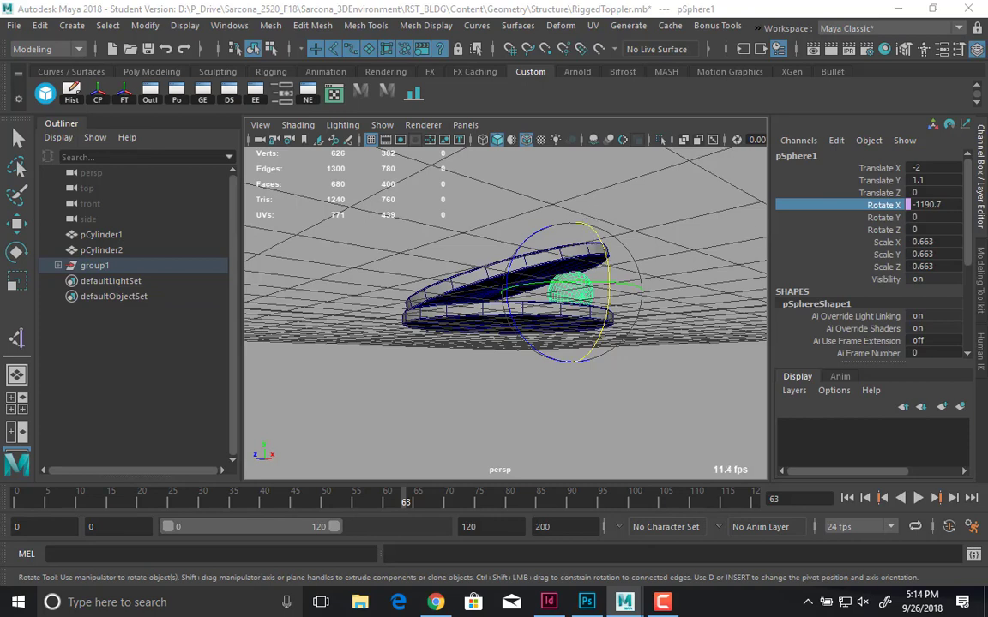
left_click(840, 142)
left_click(860, 157)
left_click_drag(585, 137, 194, 5)
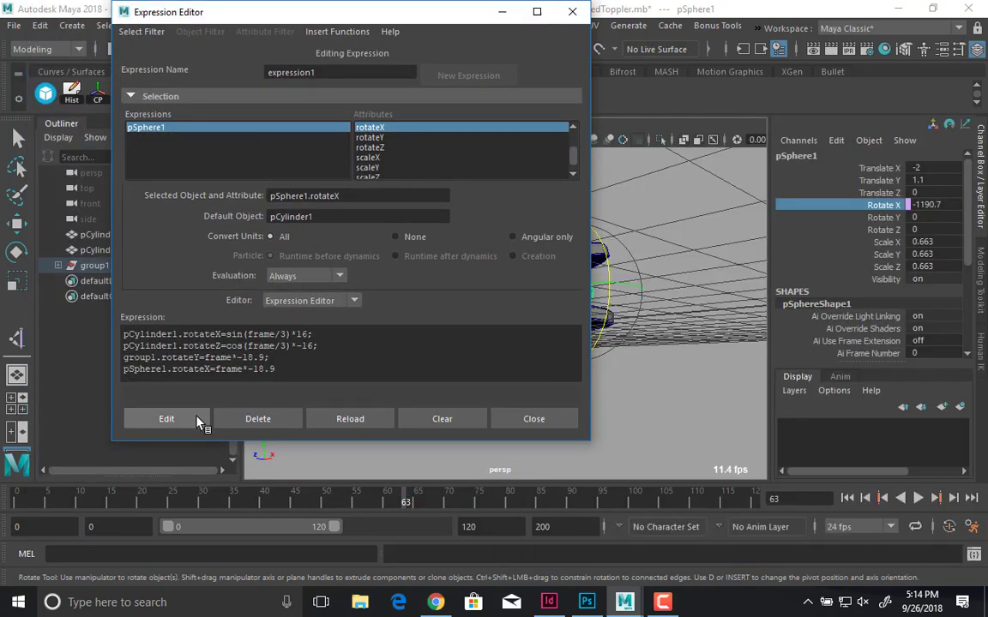
- Enlarge the Expression Editor window and its expression text for easier reading
left_click_drag(206, 442, 206, 583)
scroll(295, 417, "up", 5, "ctrl")
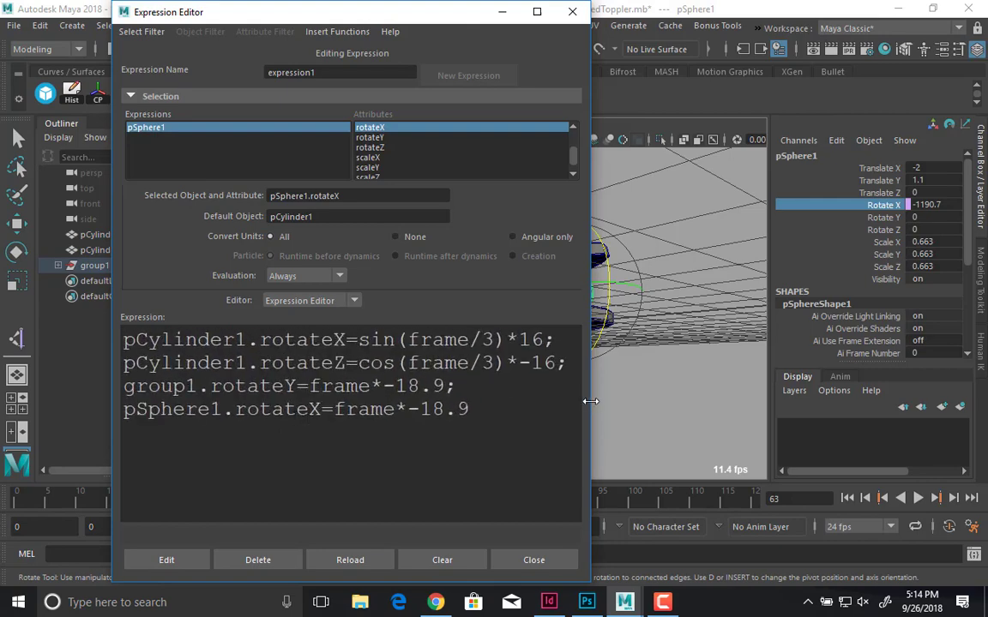
left_click_drag(593, 401, 688, 401)
- Review the expressions for pCylinder1, group1 and pSphere1 line by line, and replay the toppler animation with the editor minimized
key("ctrl+a")
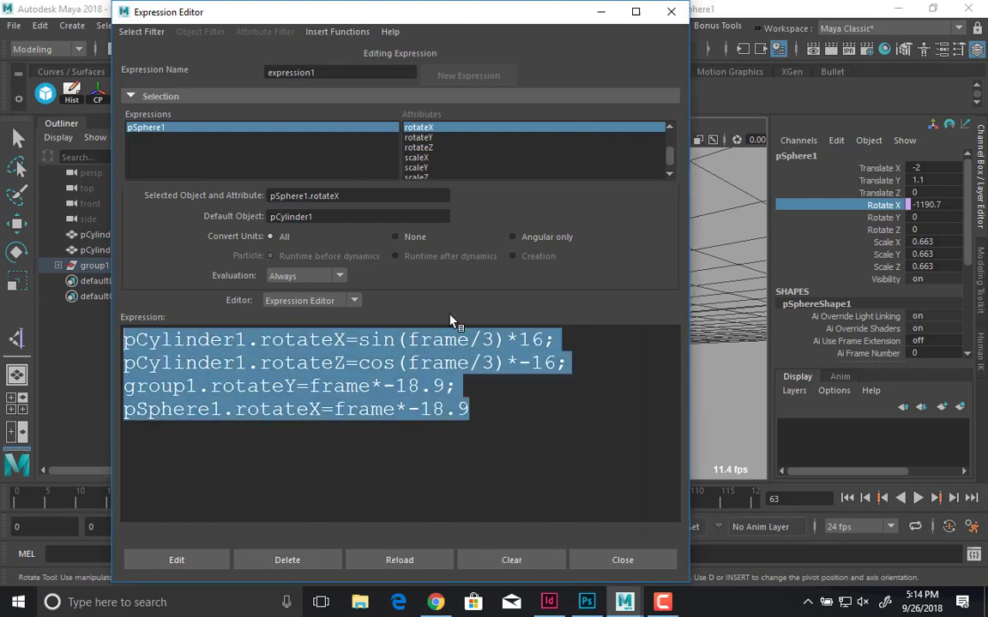
left_click_drag(588, 365, 58, 340)
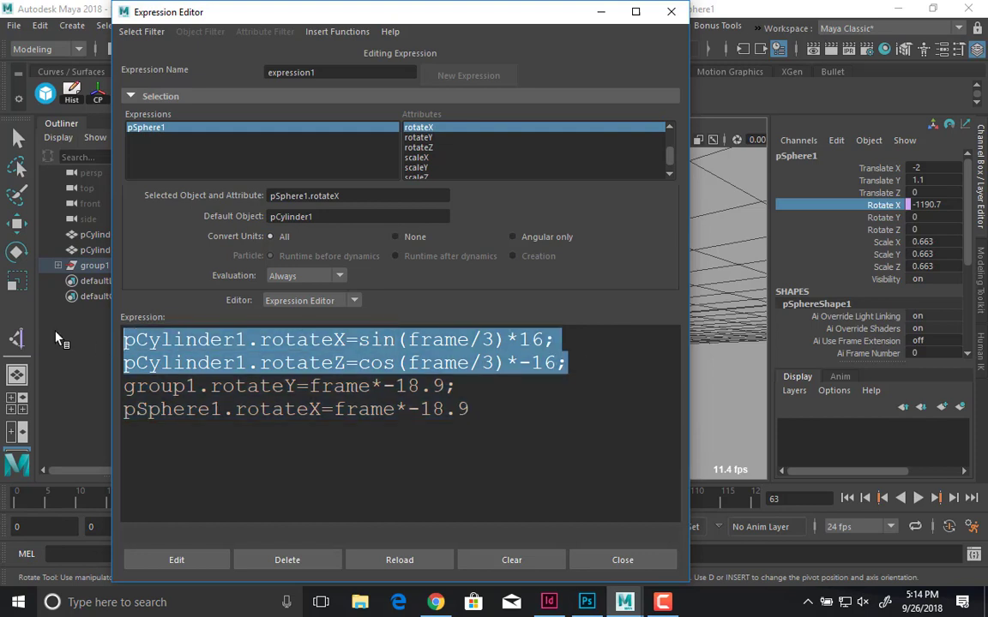
left_click(213, 402)
triple_click(212, 396)
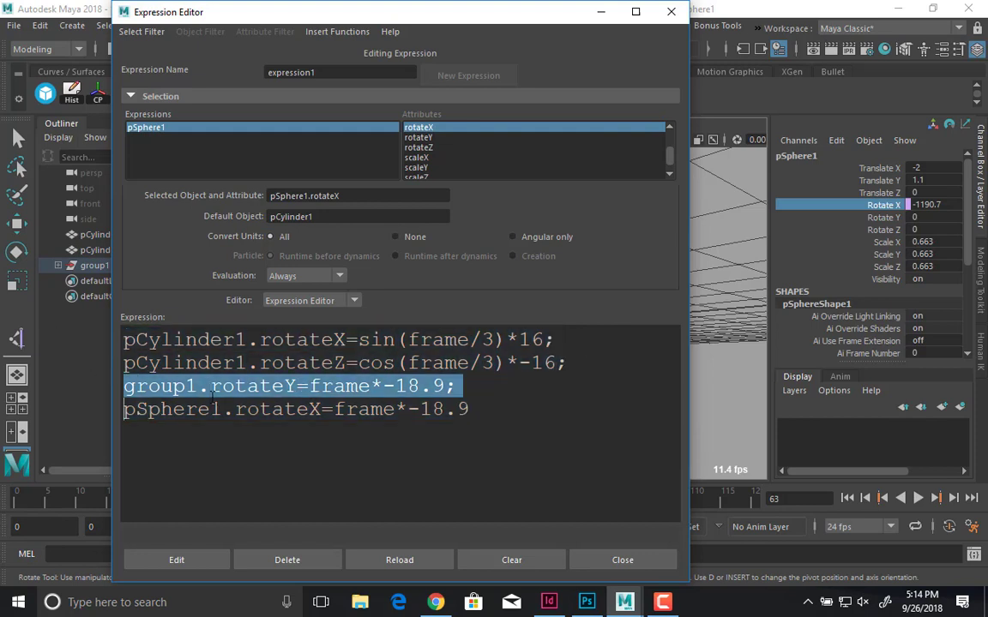
left_click(223, 409)
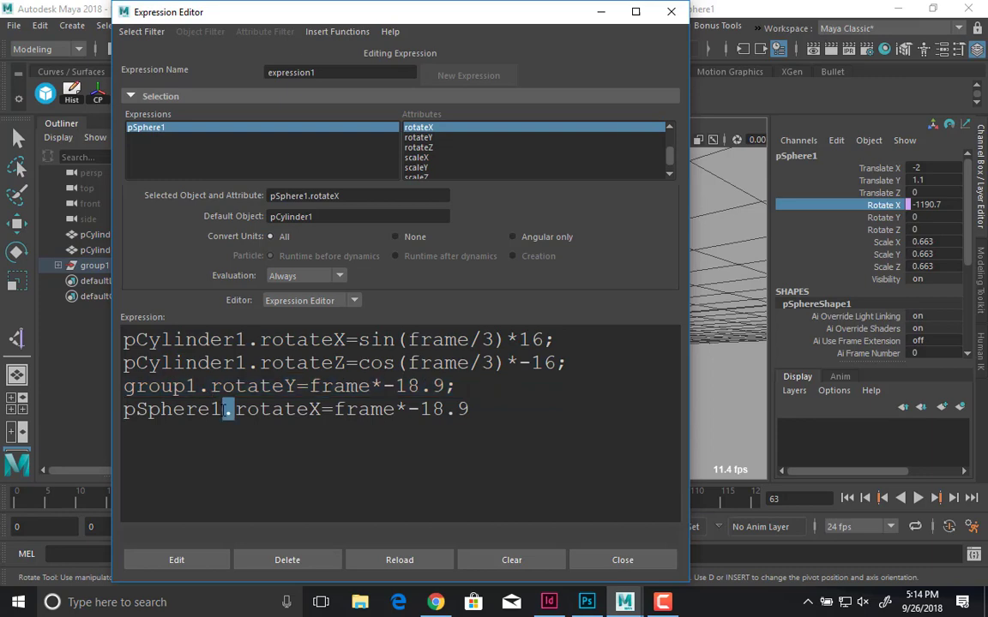
triple_click(224, 410)
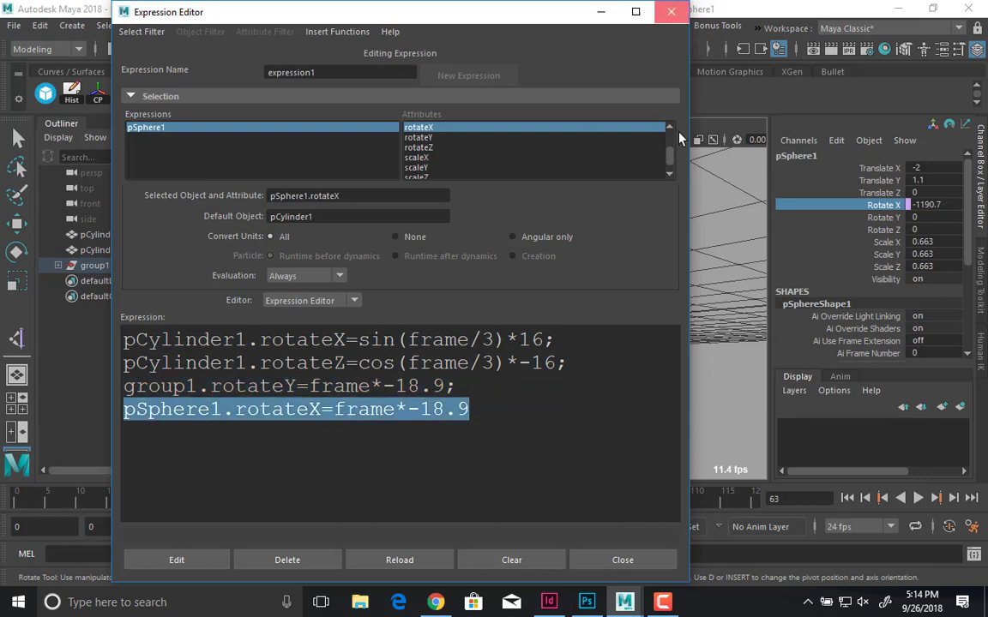
left_click(601, 11)
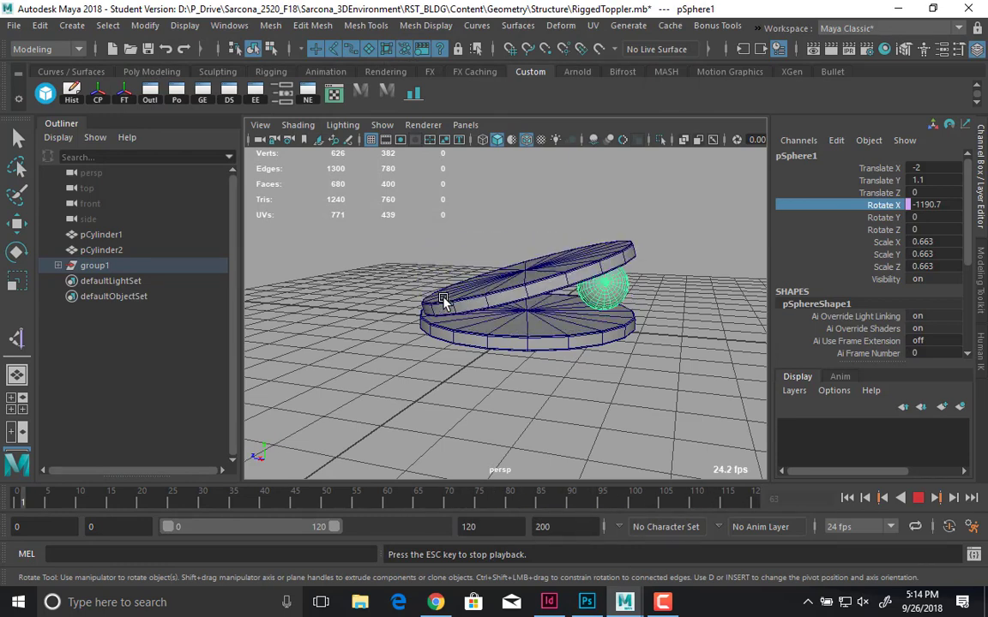
key("Escape")
- Start a new scene, and open the recent robot rig scene, version Rig_001.0002, without saving changes
key("ctrl+n")
left_click(433, 309)
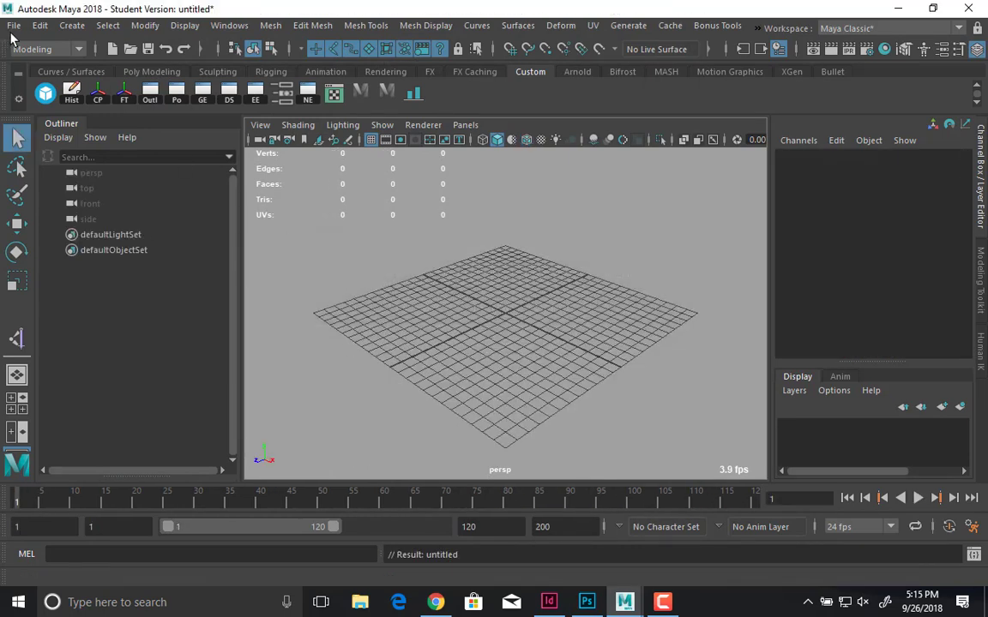
left_click(14, 24)
mouse_move(168, 545)
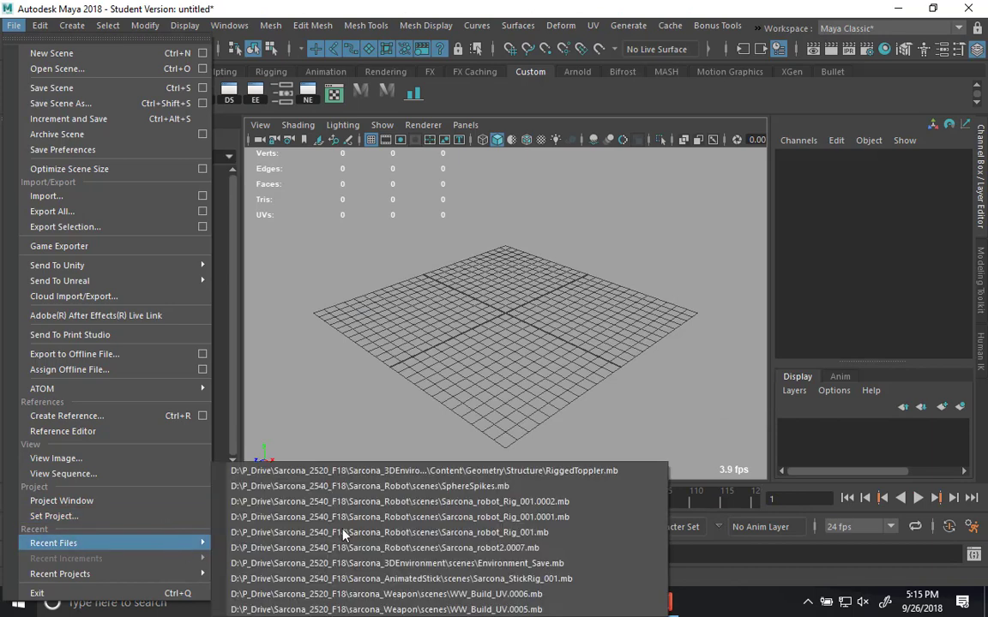
left_click(380, 504)
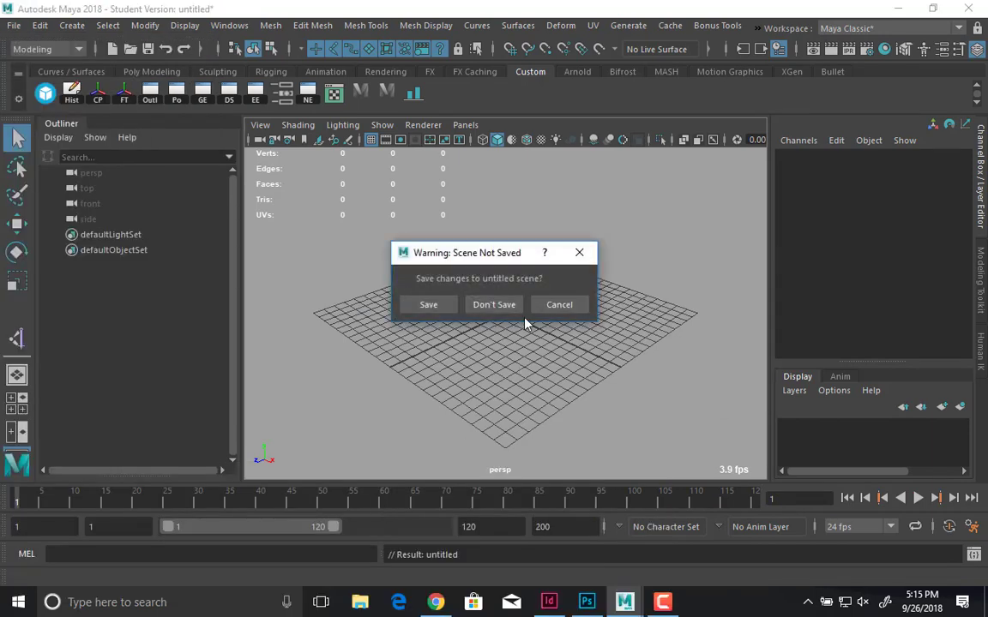
left_click(503, 302)
left_click(475, 315)
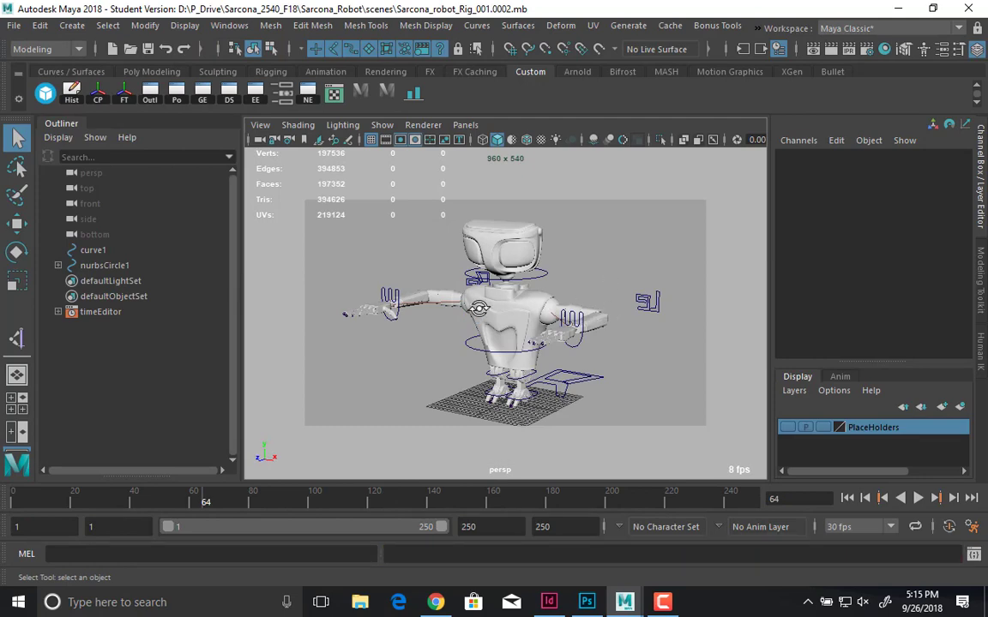
- Test-rotate the robot's neck joint directly by its head geometry, and undo the rotations
left_click_drag(532, 283, 556, 271, "alt")
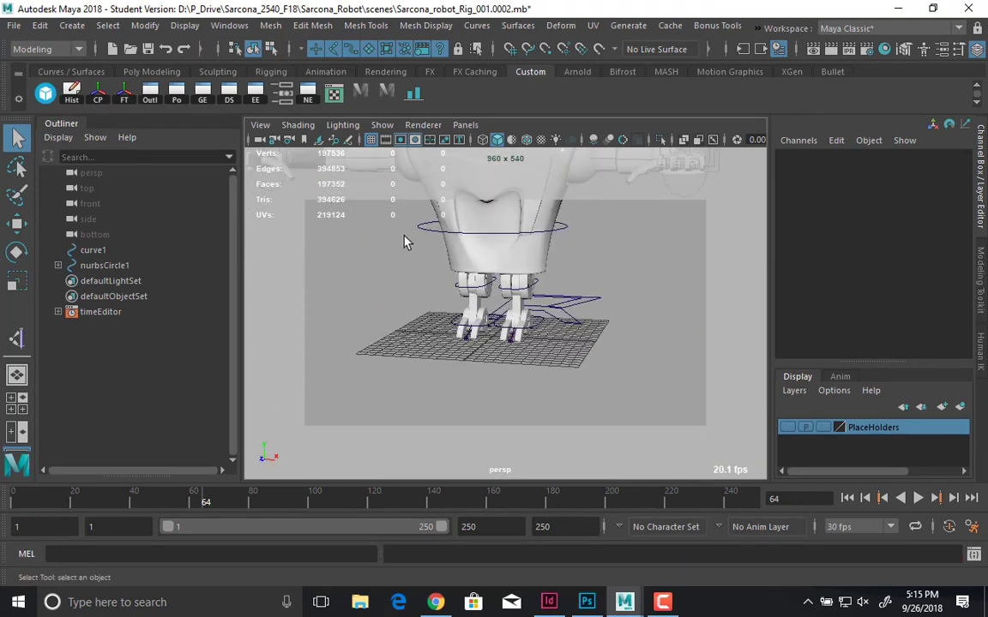
left_click_drag(406, 243, 541, 233, "alt")
left_click(558, 193)
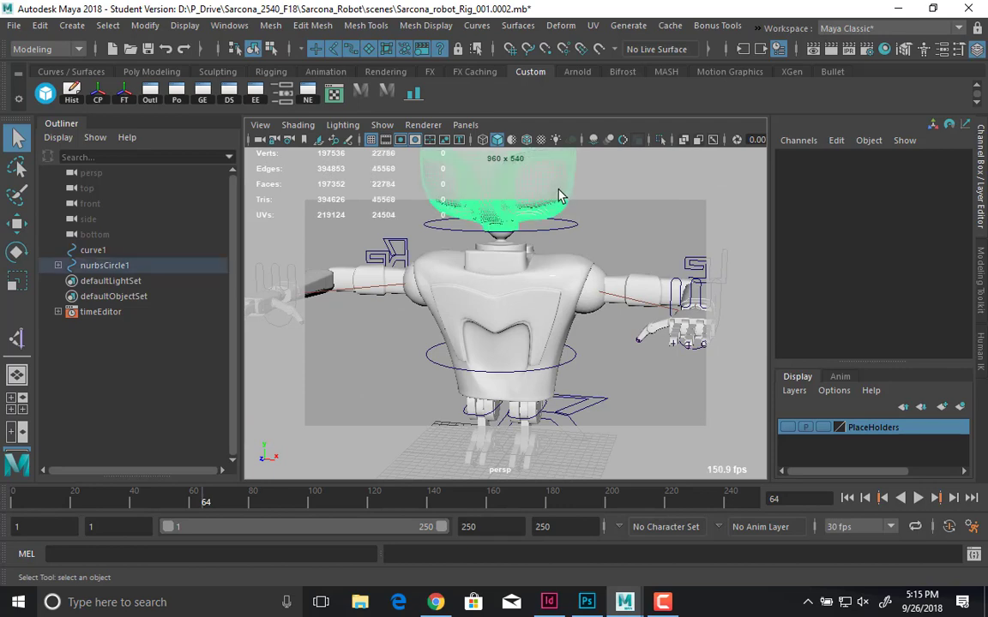
scroll(529, 258, "up", 3)
key("e")
mouse_move(502, 280)
left_mouse_down()
mouse_move(539, 259)
mouse_move(476, 266)
mouse_move(521, 277)
mouse_move(600, 238)
mouse_move(511, 261)
left_mouse_up()
key("ctrl+z")
key("ctrl+z")
key("ctrl+z")
key("ctrl+z")
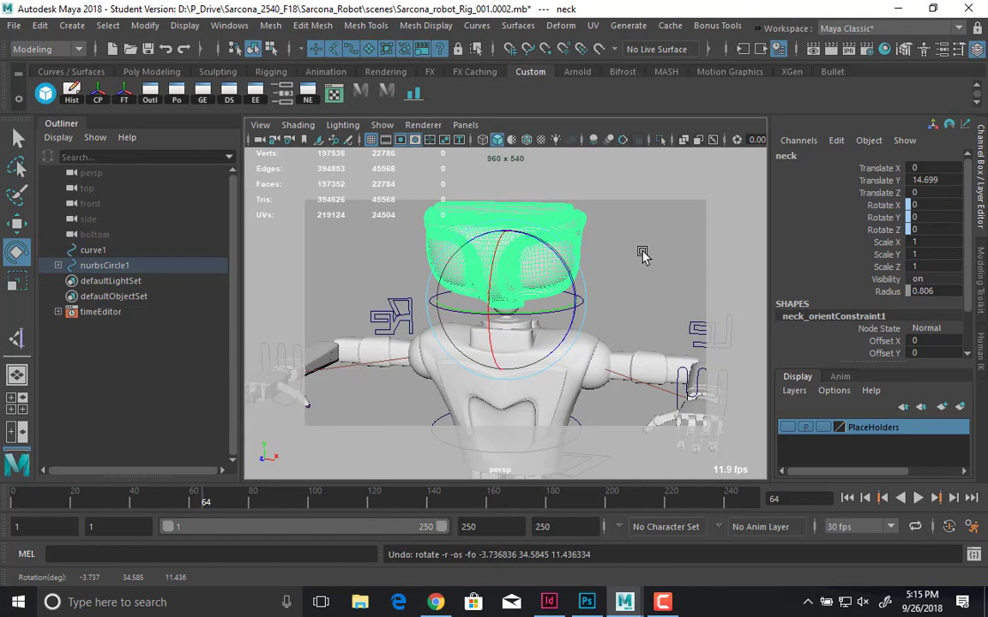
- Test-rotate the circular control curve around the robot's neck, and undo the change
left_click(643, 255)
left_click(589, 311)
left_click_drag(558, 308, 723, 272)
key("ctrl+z")
key("ctrl+z")
- Try the Index Curl attribute of the right hand controller on the robot's index finger, and undo it
scroll(485, 247, "up", 3)
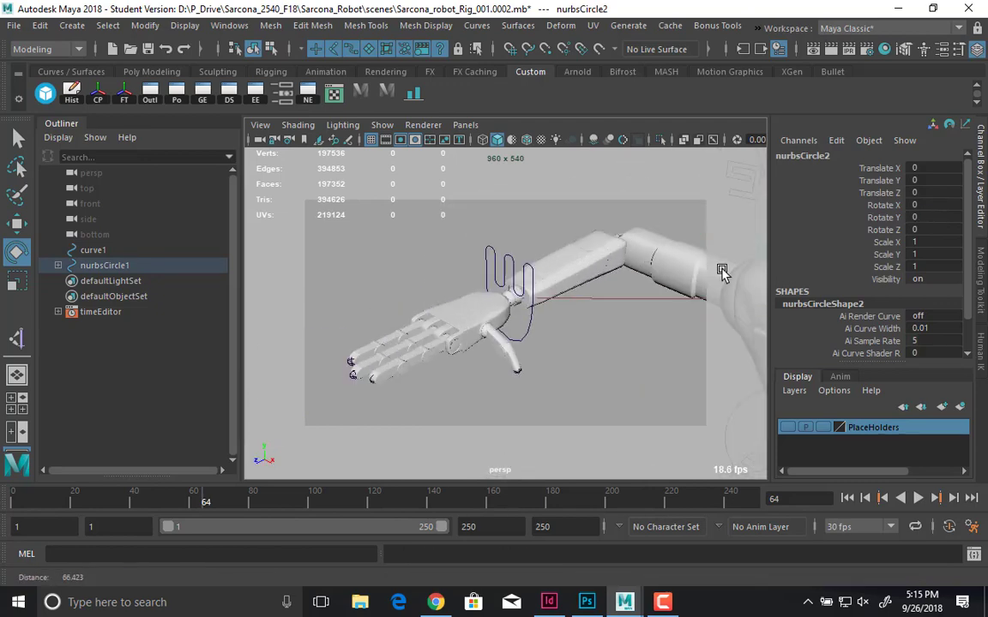
scroll(506, 347, "up", 4)
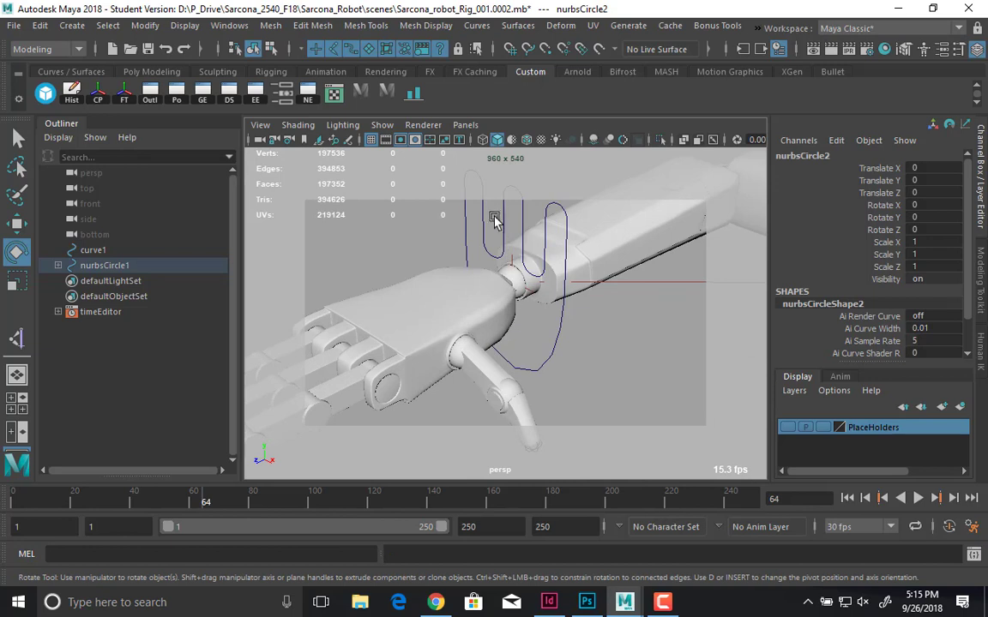
left_click(467, 211)
left_click(869, 306)
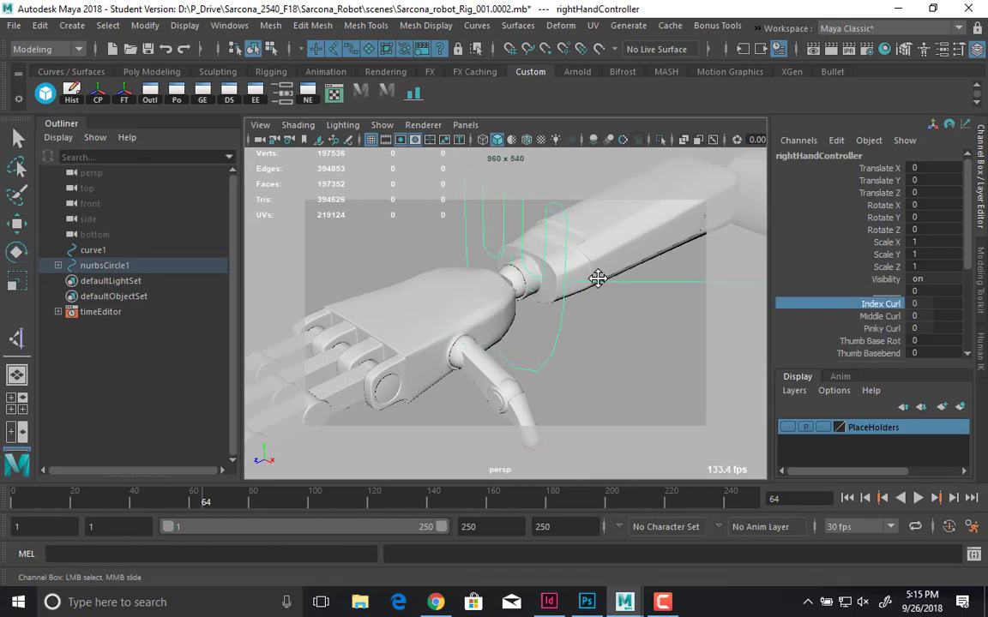
middle_click_drag(598, 278, 621, 268)
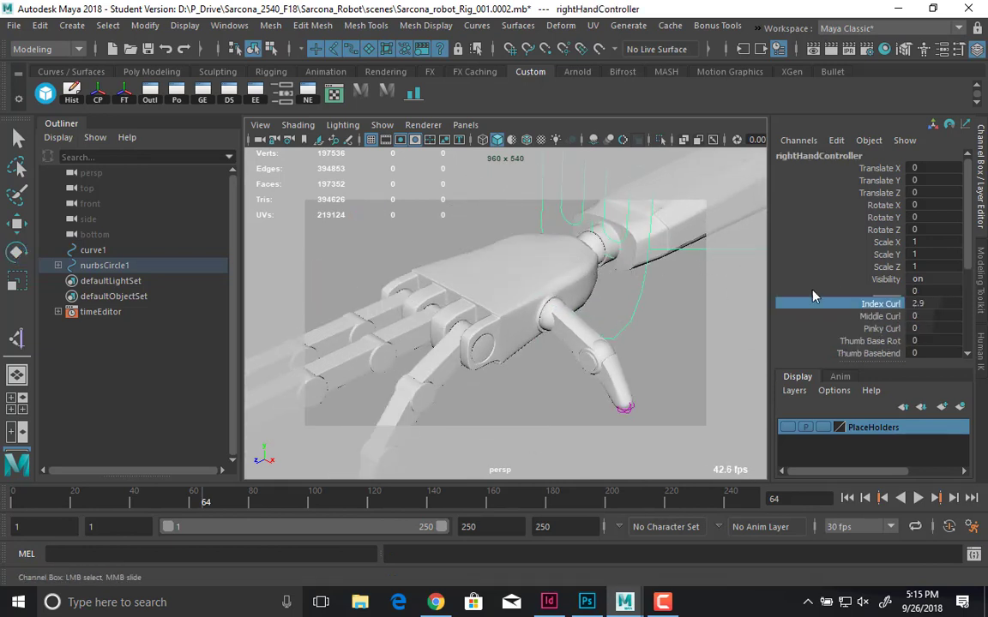
key("ctrl+z")
- Try the Index, Middle and Pinky Curl attributes of the right hand controller together, and undo each curl
left_click(870, 331, "shift")
middle_click_drag(520, 303, 552, 264, "alt")
key("ctrl+z")
middle_click_drag(459, 353, 743, 306)
key("ctrl+z")
- Try the right hand controller's Thumb Base Rot, Thumb Basebend and Thumb Tip Bend attributes, and undo the thumb changes
left_click(869, 340)
left_click(867, 354)
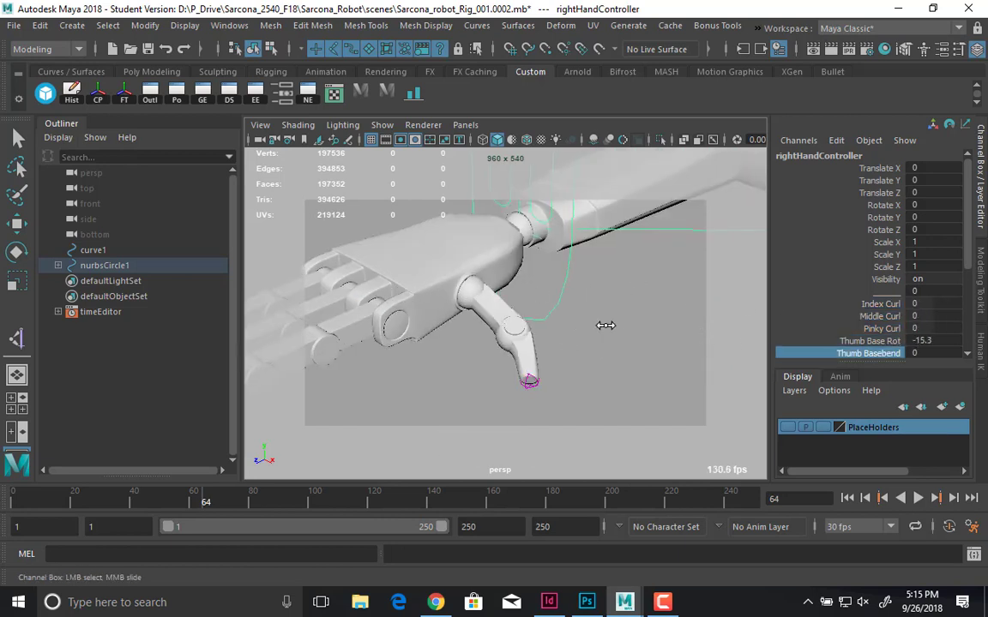
middle_click_drag(602, 324, 566, 314)
scroll(860, 340, "down", 2)
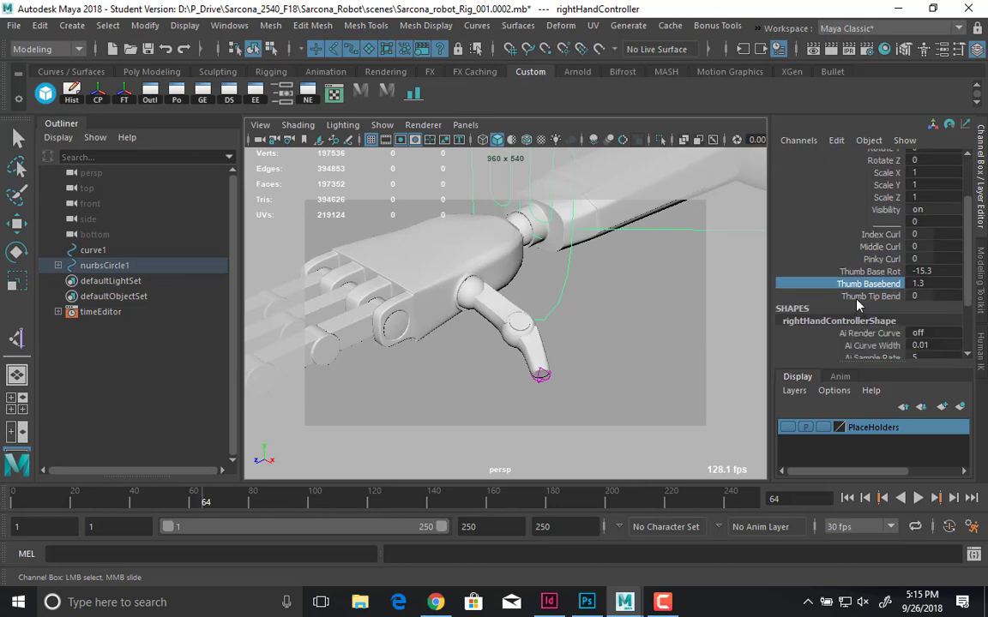
left_click(860, 297)
middle_click_drag(690, 313, 746, 300)
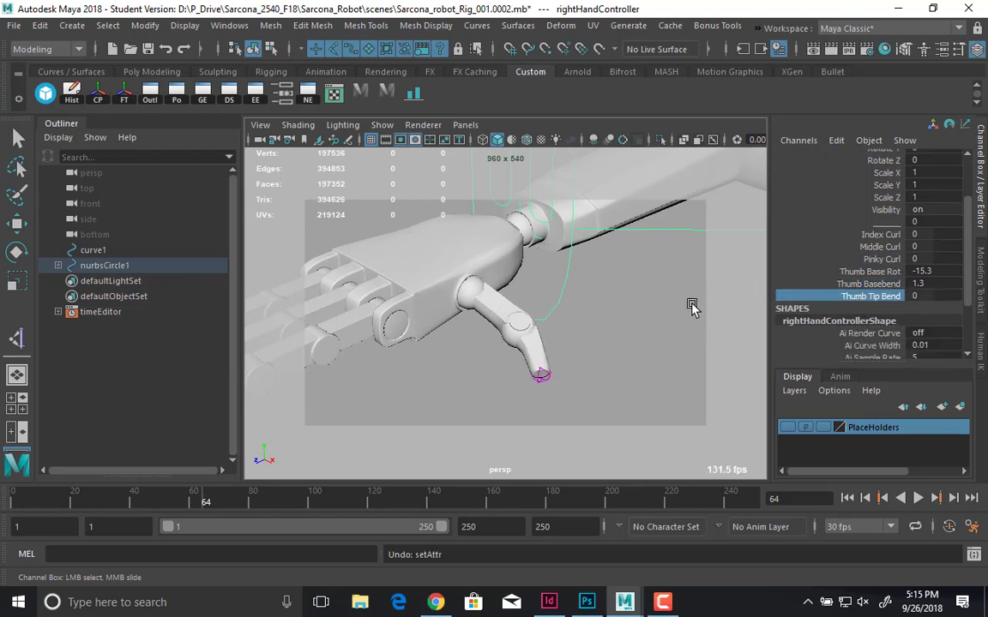
key("ctrl+z")
- Test-move the right hand controller down toward the robot's hip to bend the arm, and undo the move
key("e")
left_click_drag(690, 305, 406, 340, "alt")
left_click(406, 340)
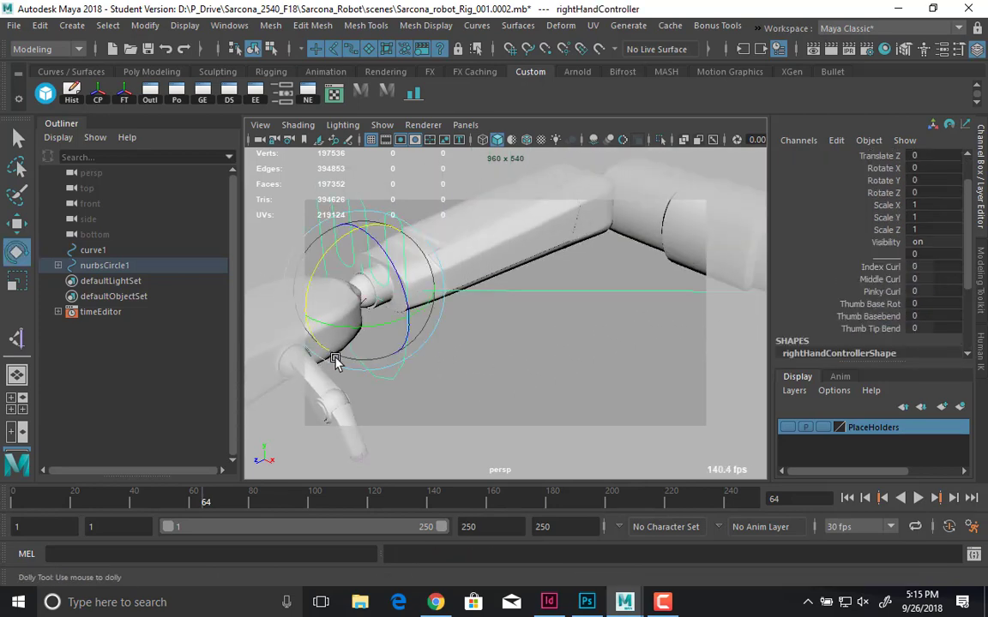
scroll(336, 358, "down", 6)
key("w")
left_click_drag(459, 302, 600, 399)
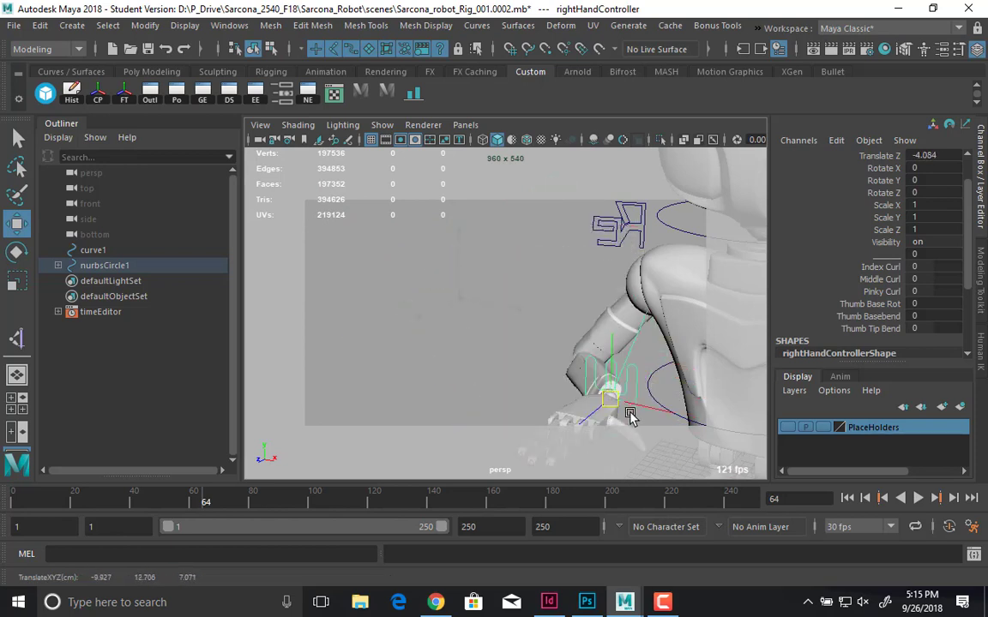
key("ctrl+z")
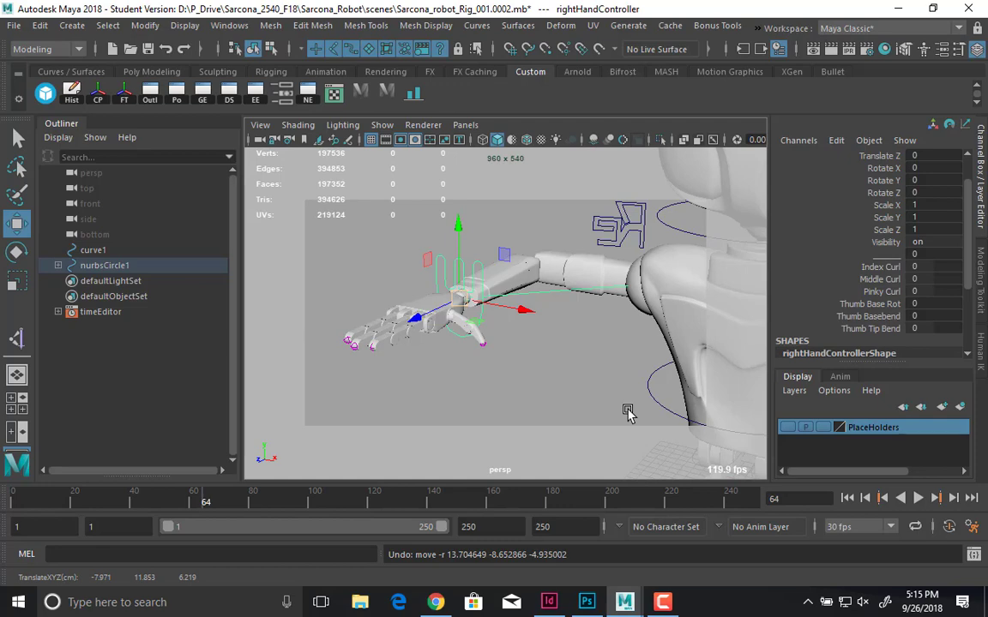
left_click_drag(515, 272, 619, 332, "alt")
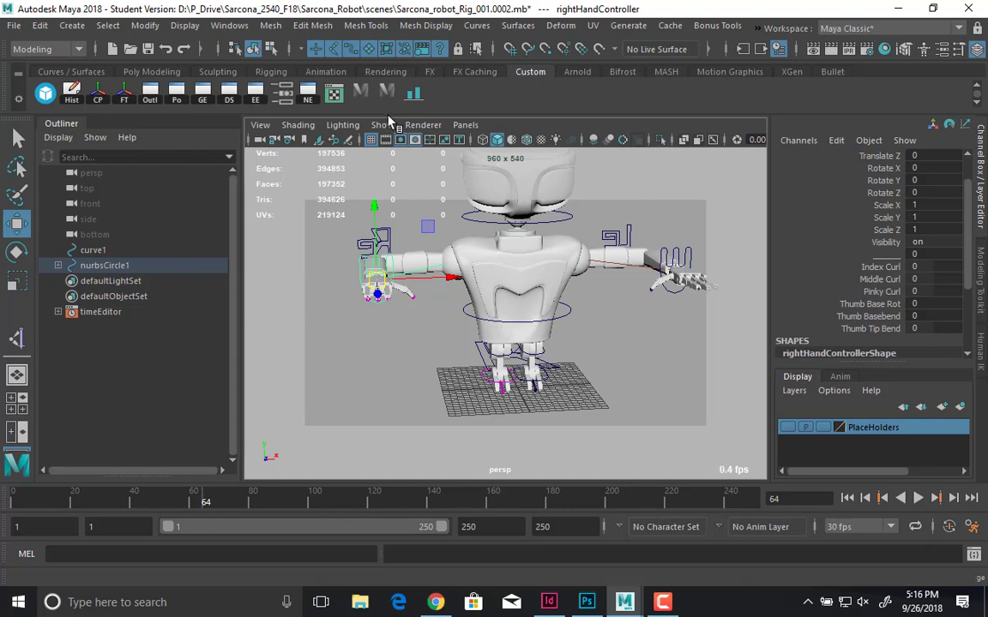
- Open the earlier scene robot2.0007 from the date-sorted scenes folder without saving the current rig
key("ctrl+o")
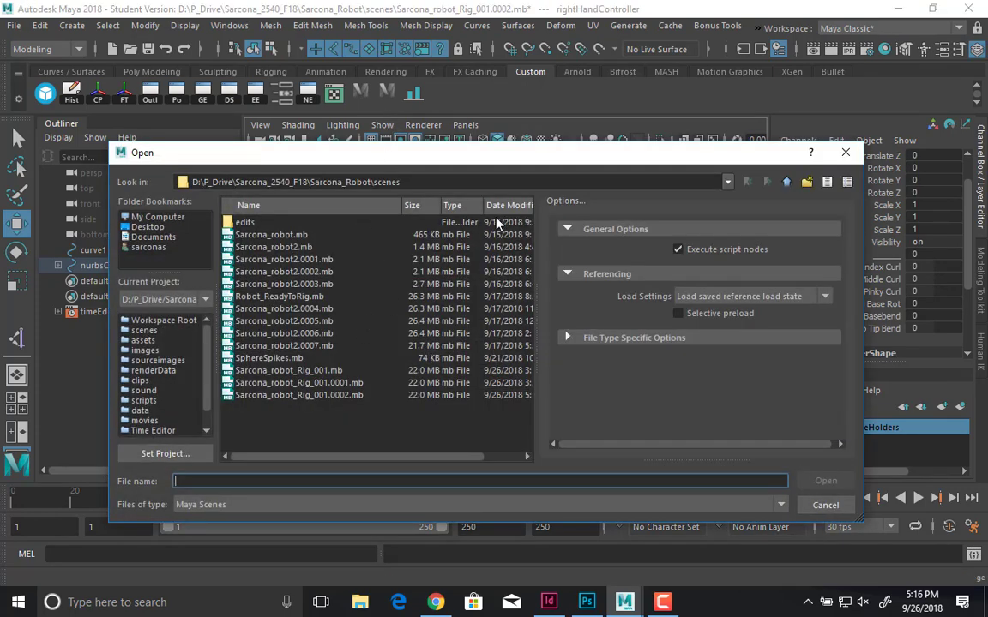
left_click(506, 206)
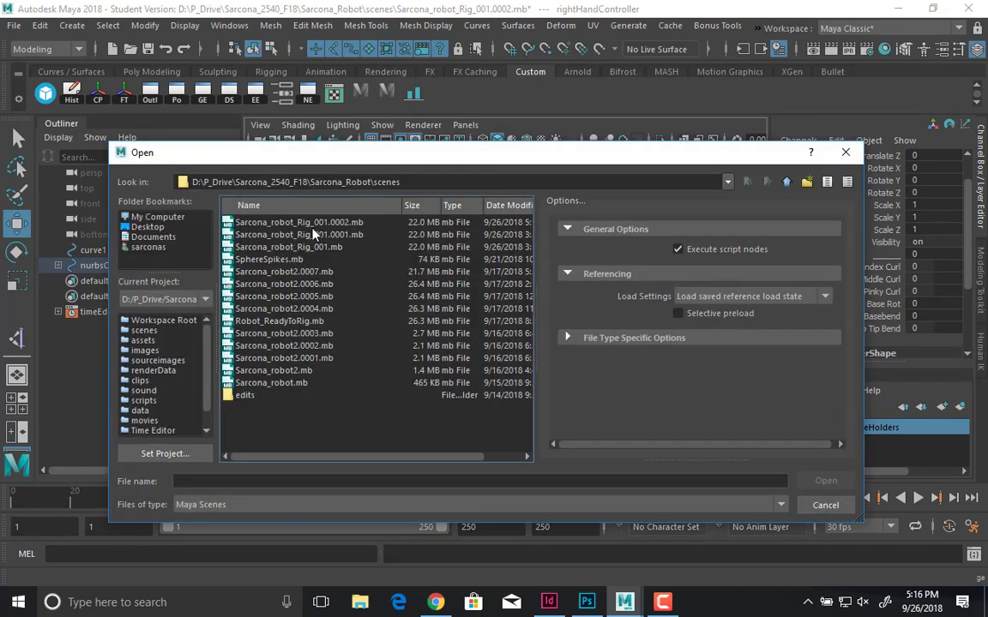
double_click(306, 272)
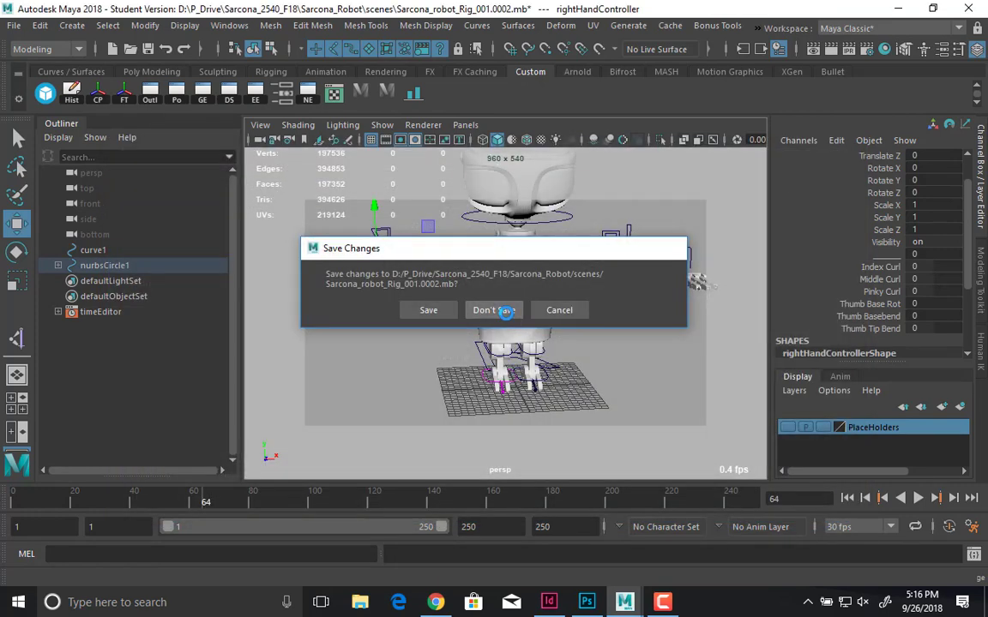
left_click(496, 311)
left_click(462, 315)
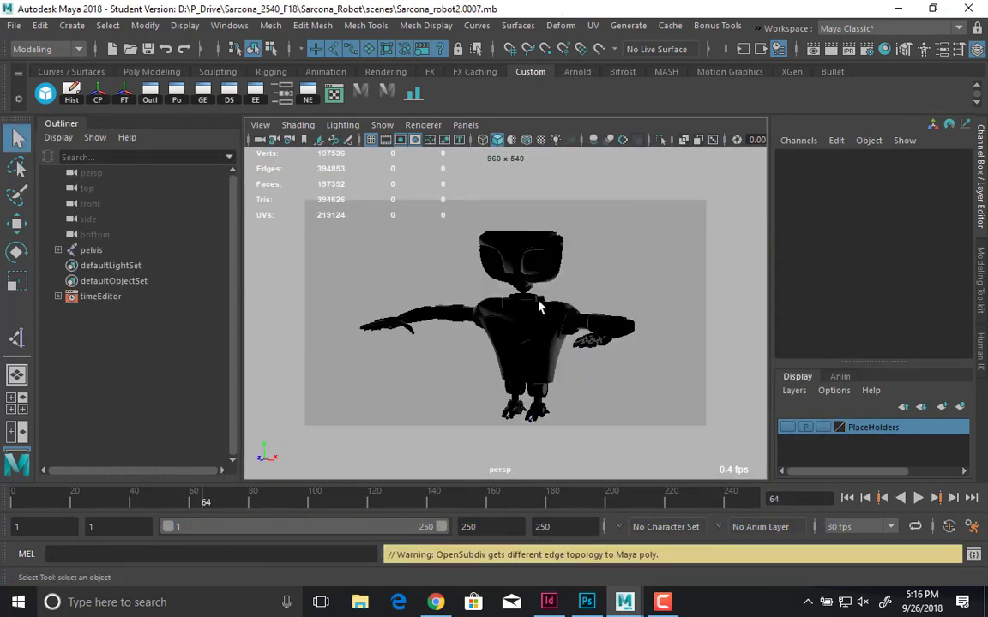
- Display the perspective view in wireframe and hide polygons so only the skeleton joints are shown
key("4")
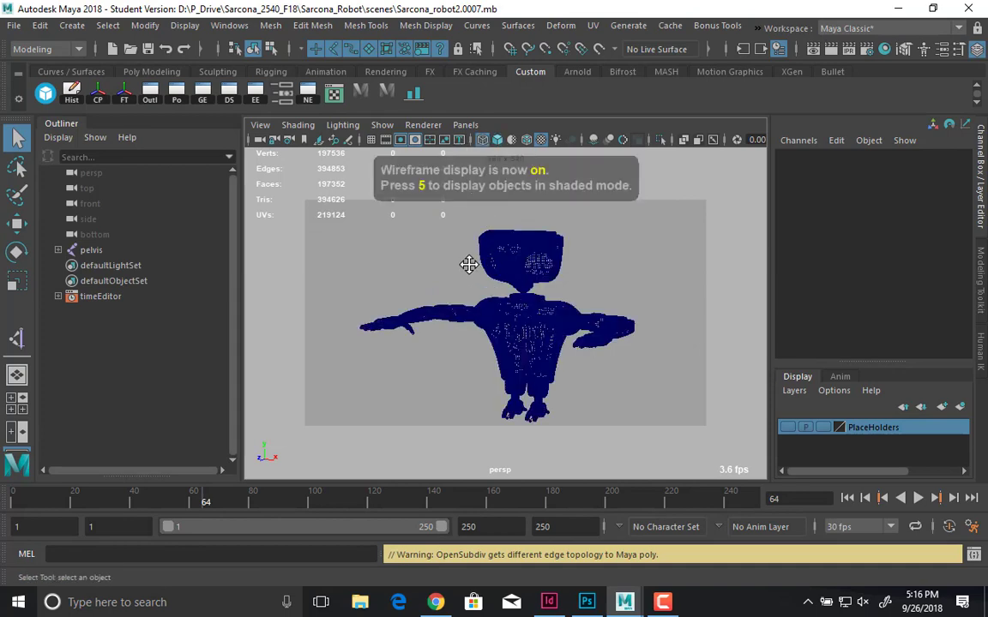
left_click(382, 126)
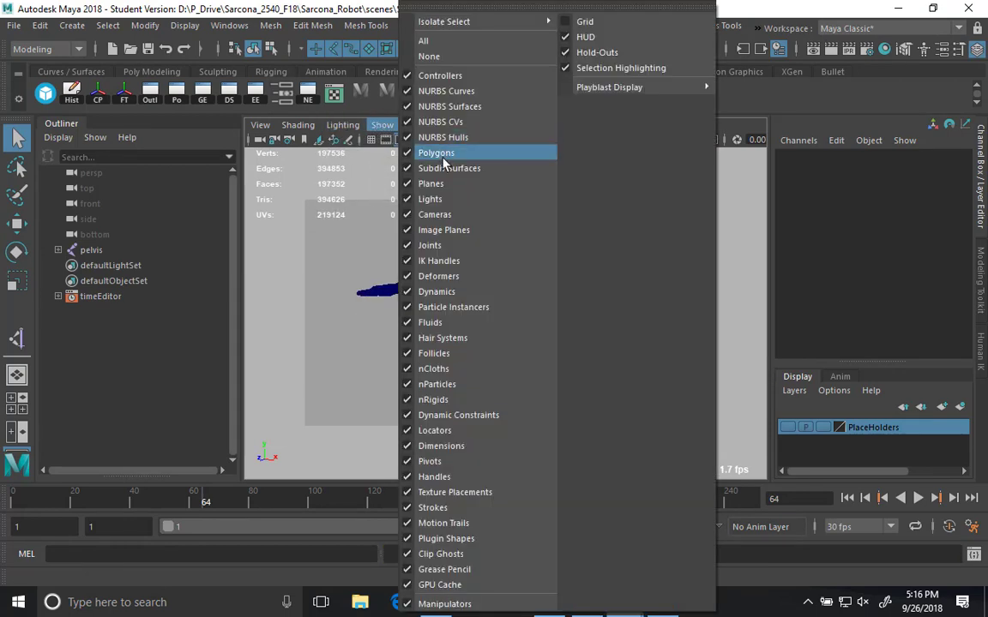
left_click(443, 163)
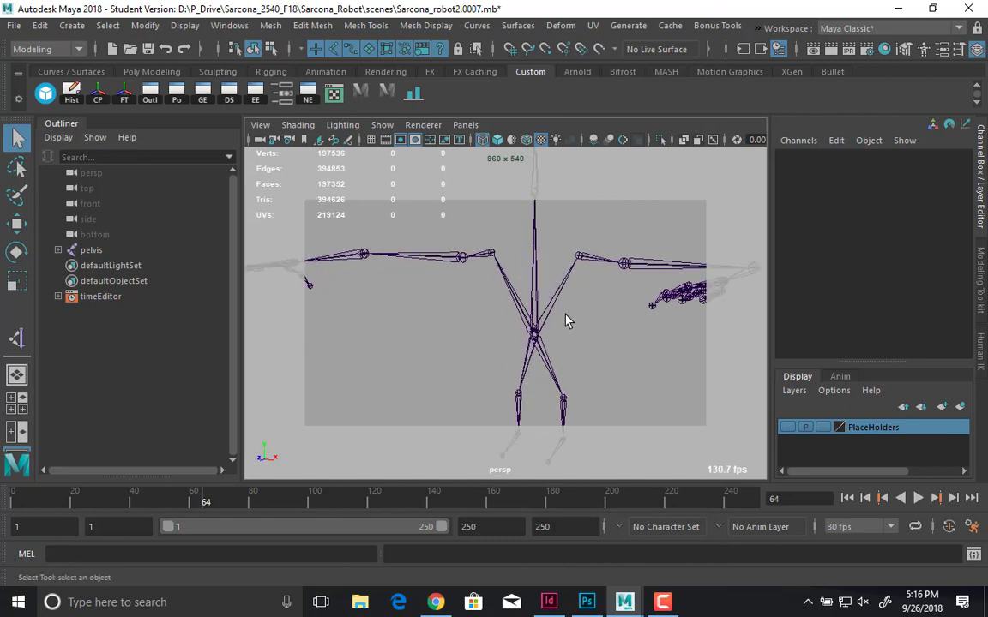
- Test-rotate the pelvis joint about different axes to check its orientation, and undo each rotation
left_click(535, 334)
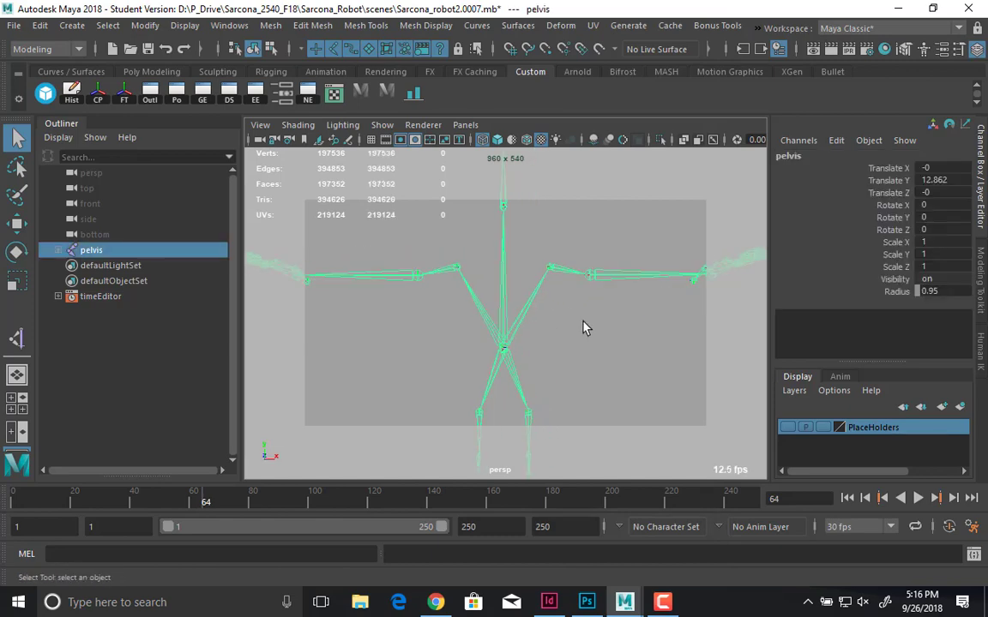
key("e")
left_click_drag(565, 314, 574, 320, "alt")
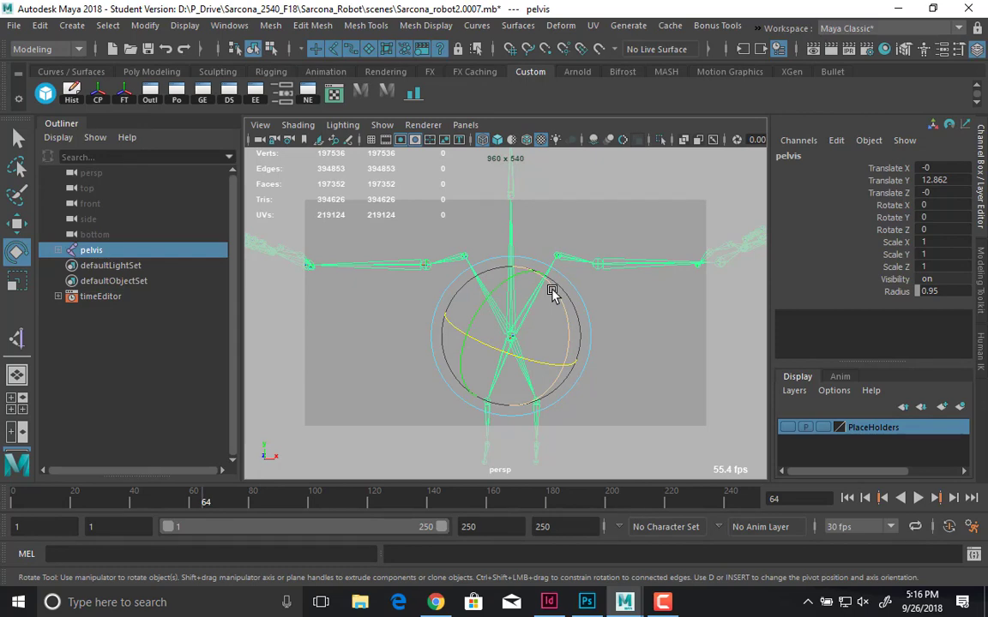
left_click_drag(552, 294, 574, 366)
key("ctrl+z")
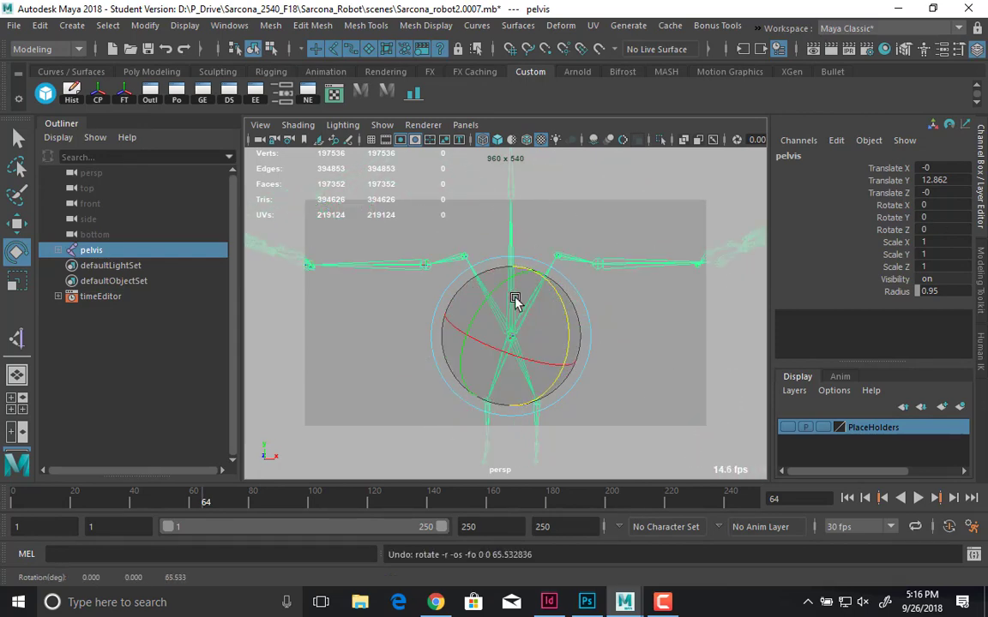
left_click_drag(486, 292, 554, 372)
key("ctrl+z")
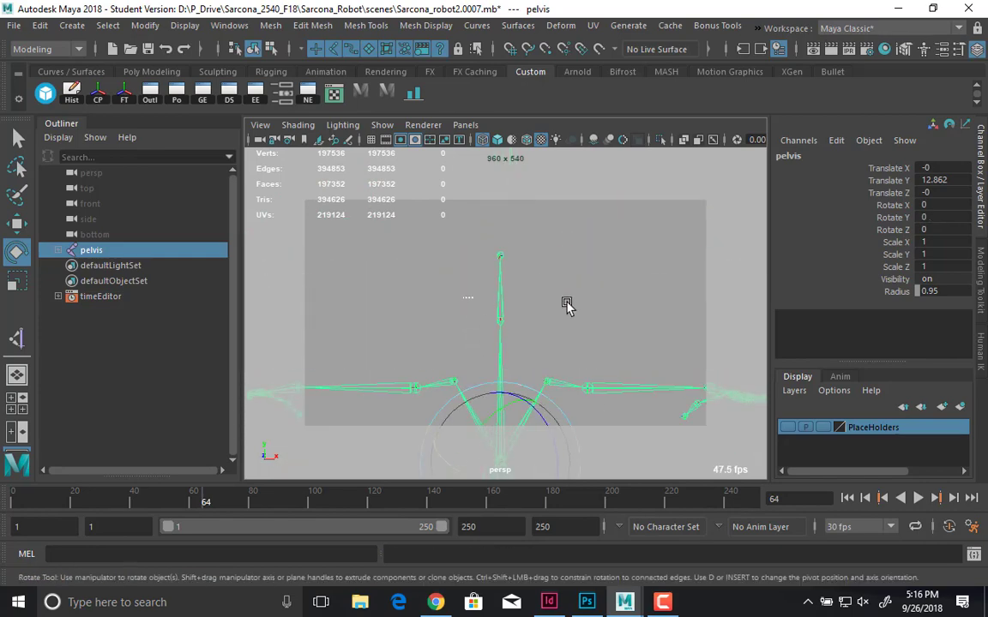
- Test-rotate the neck joint about different axes to check its orientation, and undo each rotation
left_click_drag(567, 303, 537, 316)
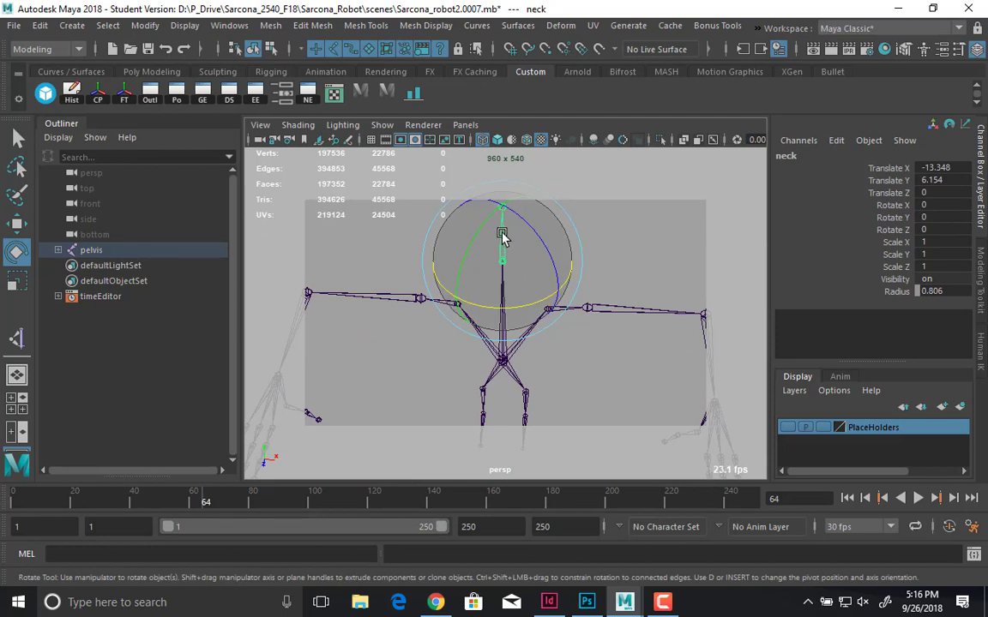
left_click_drag(508, 234, 502, 327)
key("ctrl+z")
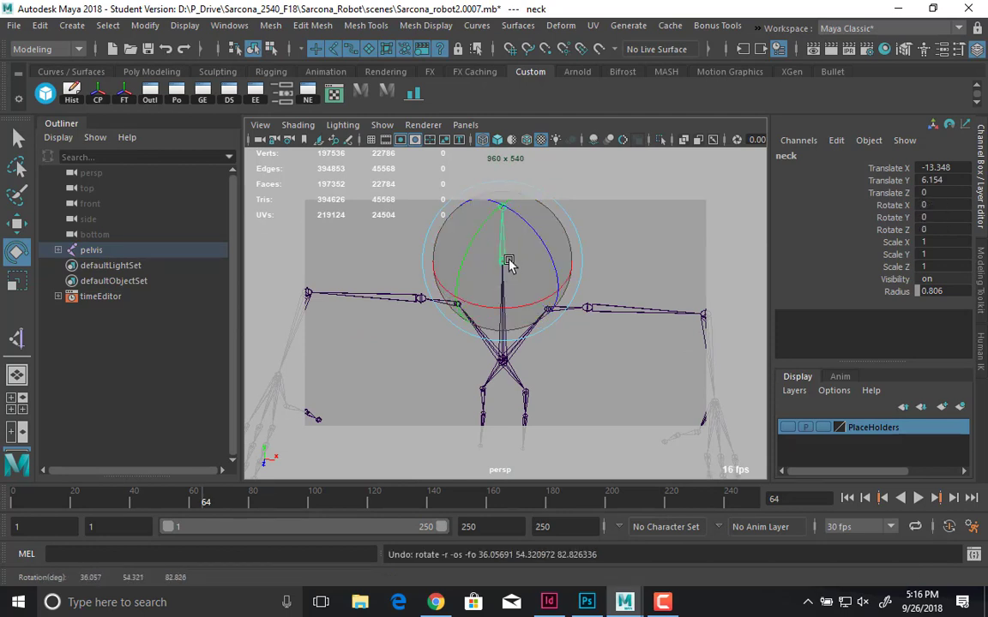
left_click_drag(520, 225, 547, 313)
key("ctrl+z")
left_click_drag(491, 223, 430, 318)
key("ctrl+z")
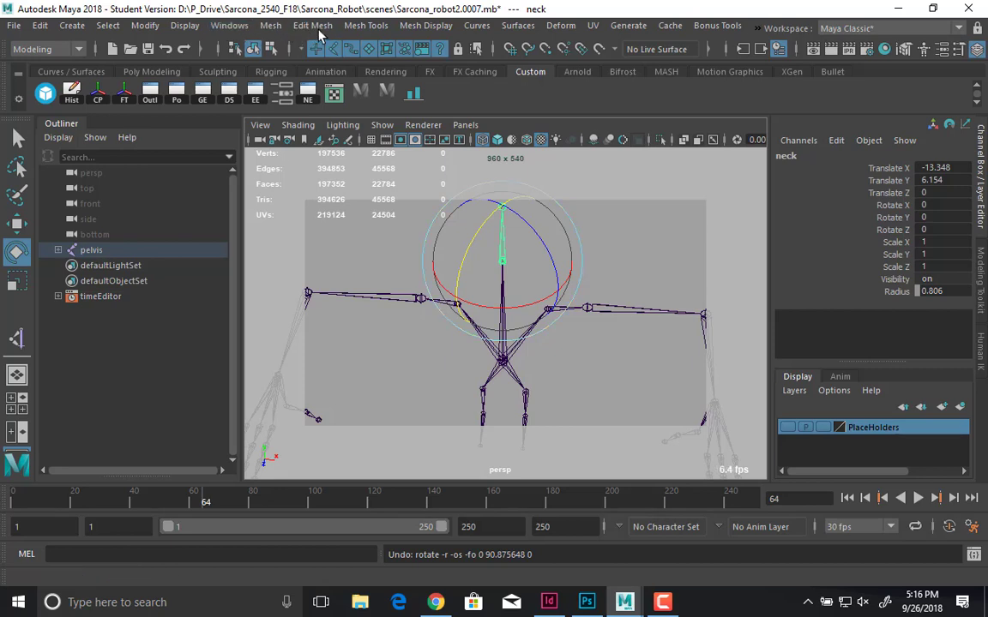
- Switch to the Rigging menu set and try to orient the neck joint with Orient Joint to World enabled, including its children
left_click(67, 50)
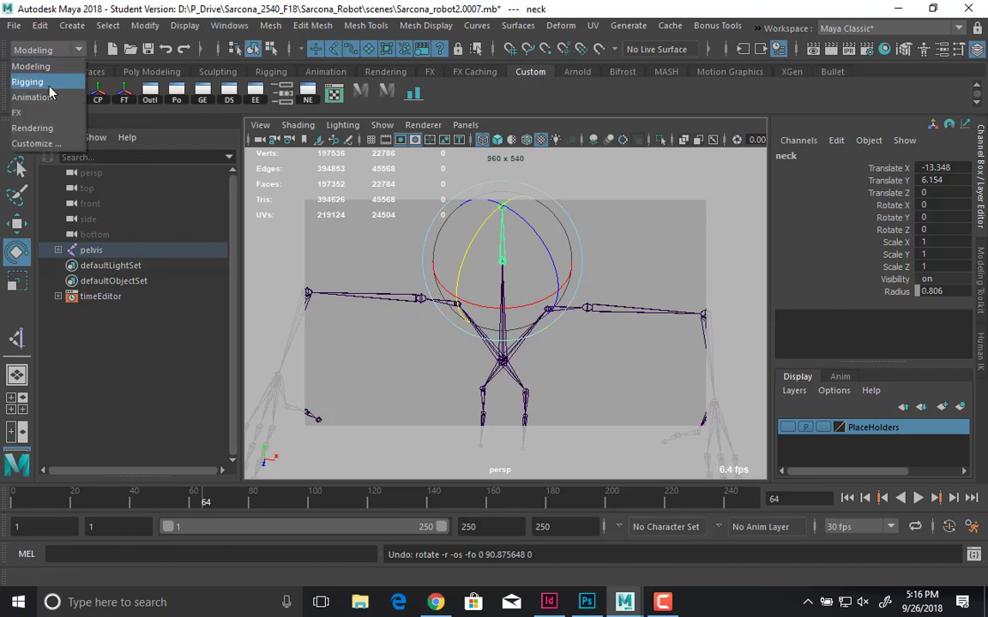
left_click(49, 90)
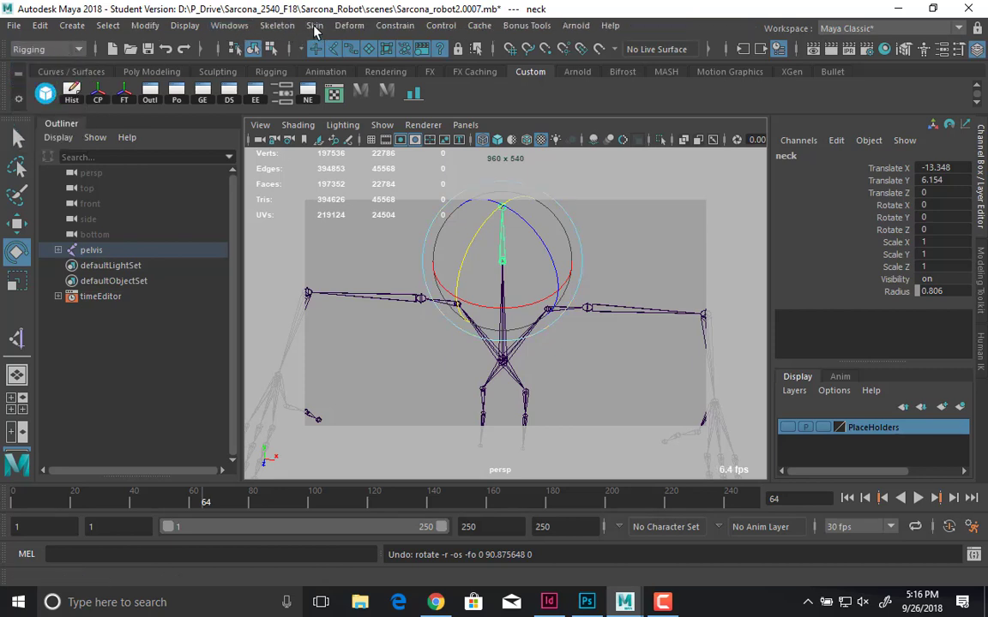
left_click(278, 26)
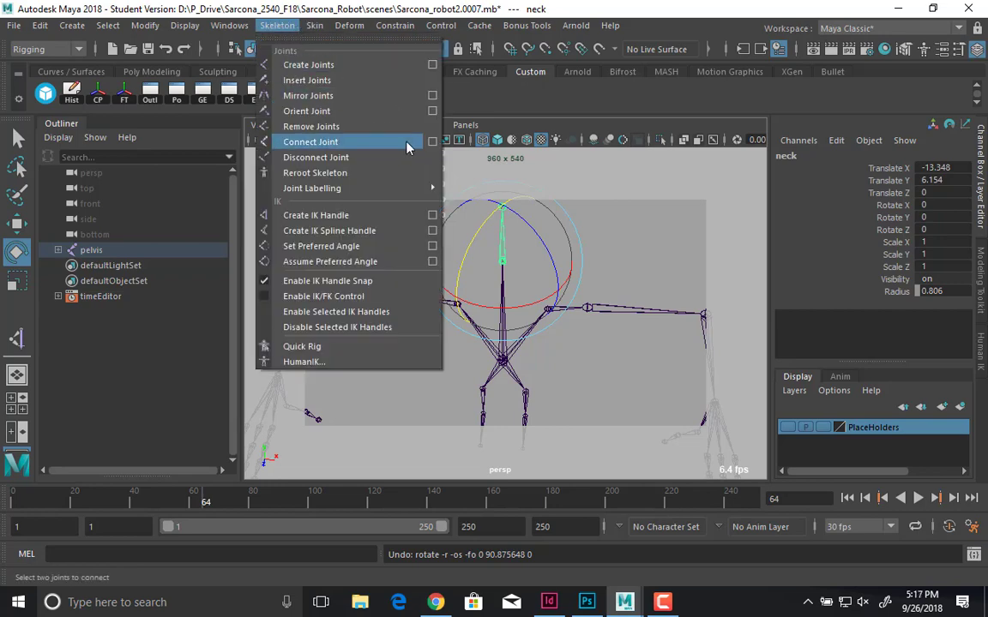
left_click(433, 113)
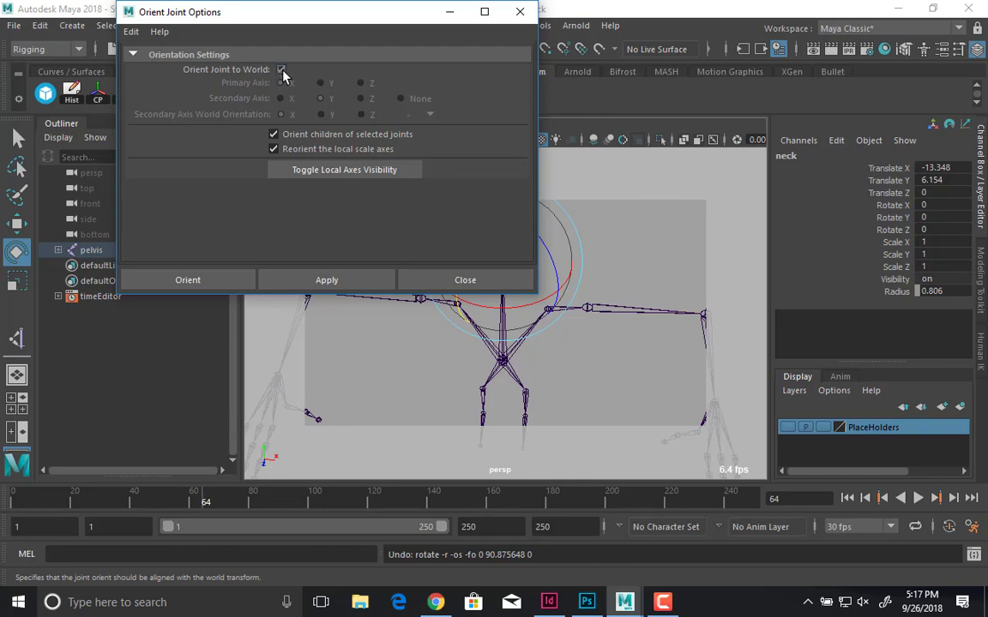
left_click(225, 277)
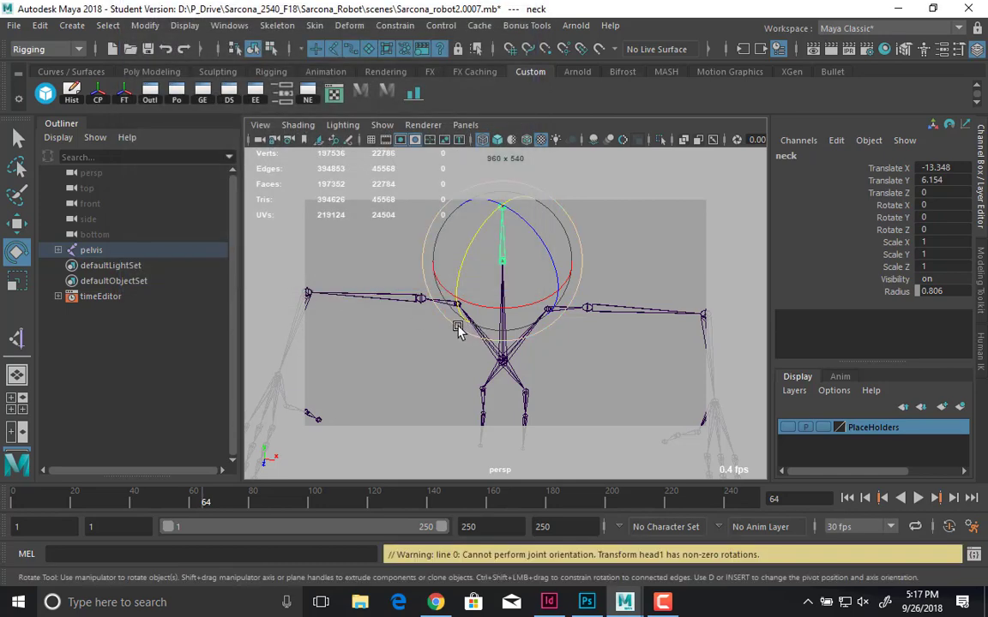
middle_click_drag(635, 272, 621, 265, "alt")
left_click(545, 258)
left_click_drag(521, 240, 447, 228)
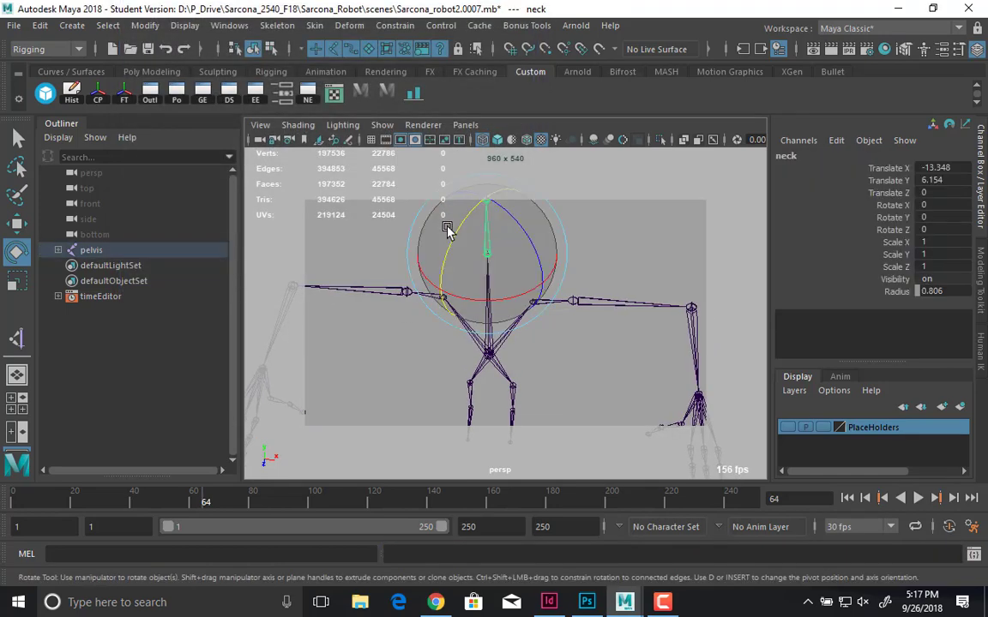
key("g")
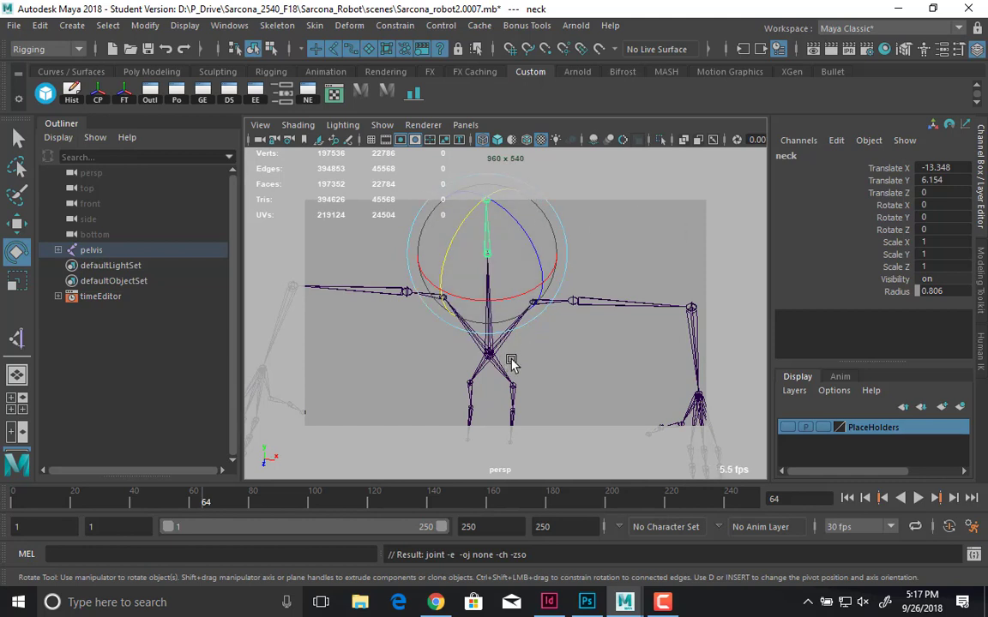
- Unparent the neck joint from the pelvis skeleton
right_click_drag(513, 257, 713, 248, "alt")
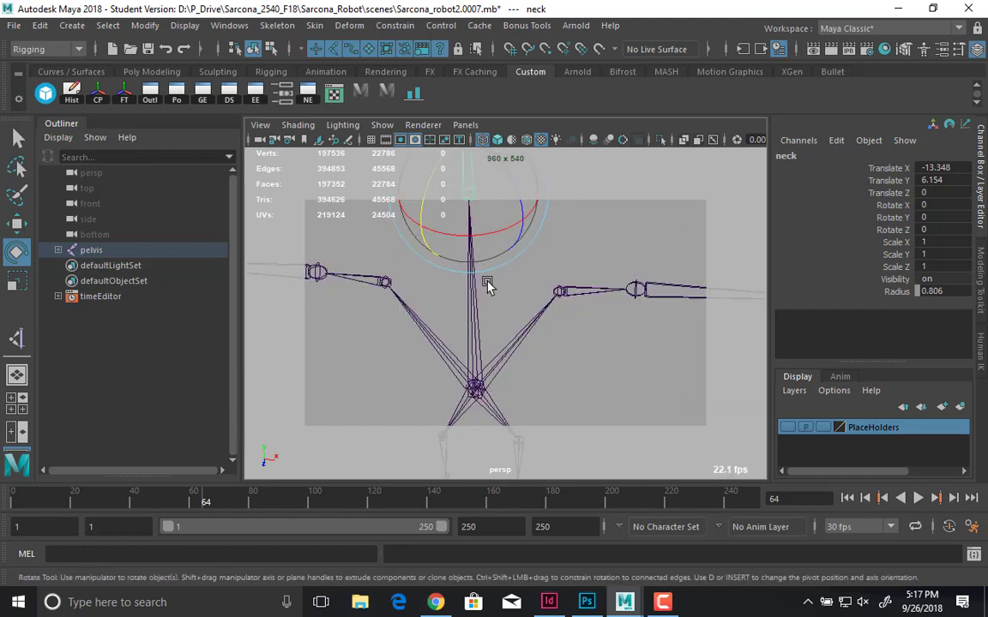
left_click_drag(487, 286, 480, 367, "alt")
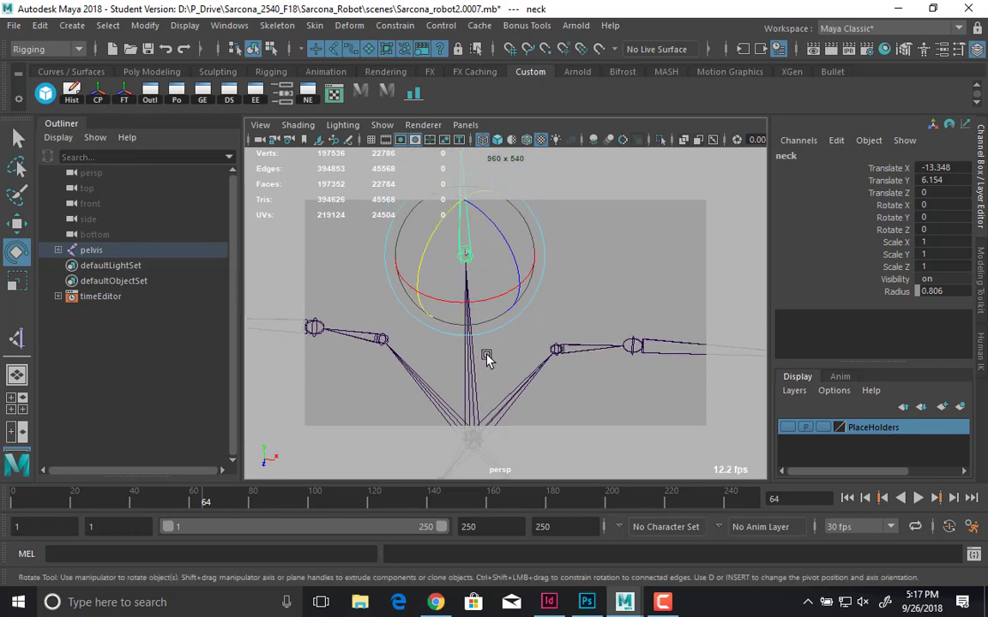
key("shift+p")
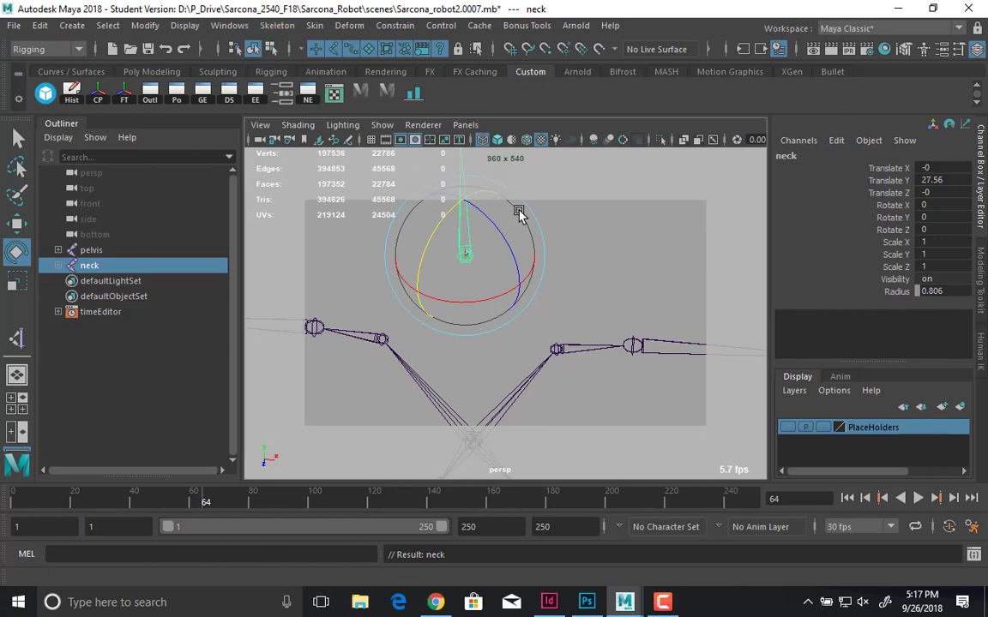
- Show polygons in the perspective view and unparent the head1 mesh from the neck joint
middle_click_drag(458, 174, 471, 182, "alt")
left_click(382, 125)
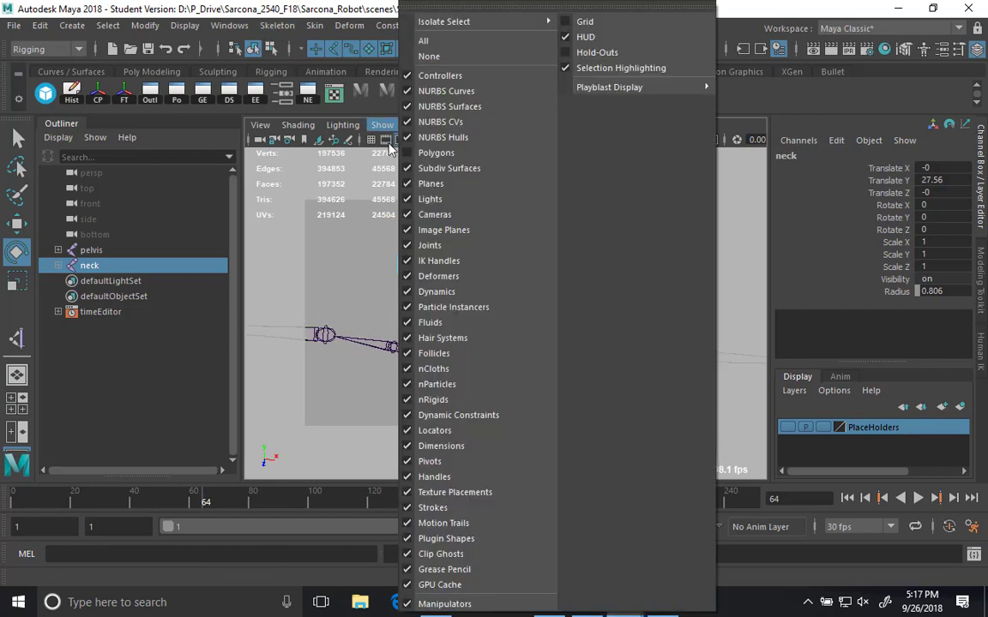
left_click(370, 152)
left_click_drag(520, 257, 599, 245, "alt")
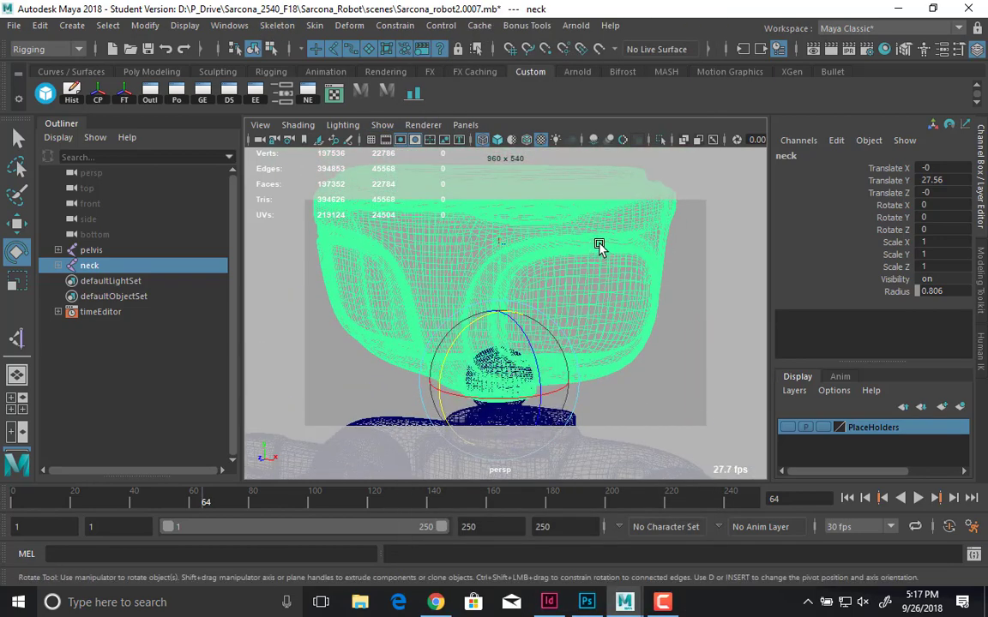
left_click(675, 247)
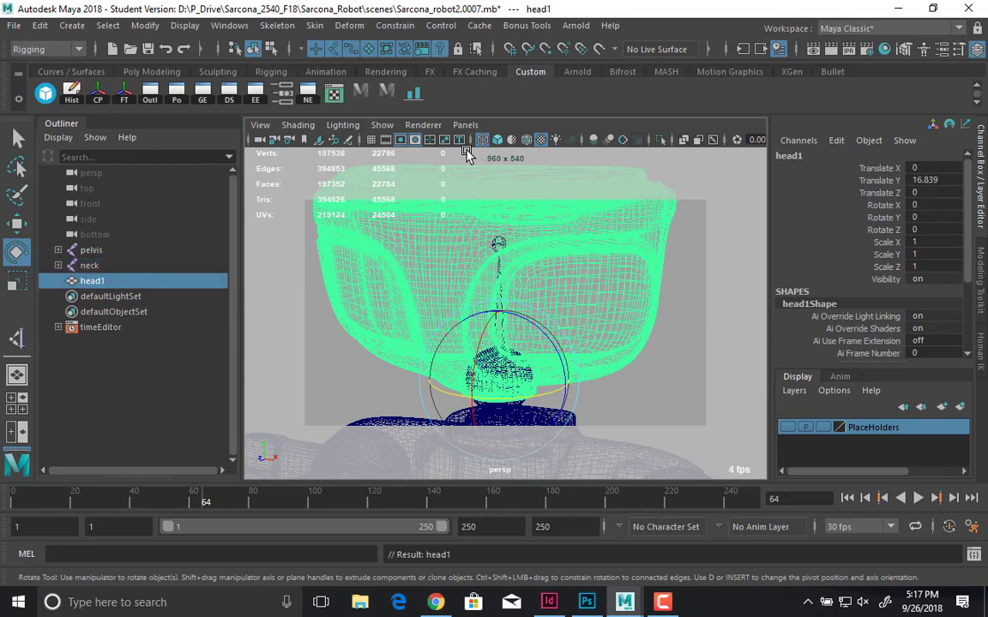
- Hide polygons again and orient the detached neck joint to the world axes
left_click(382, 125)
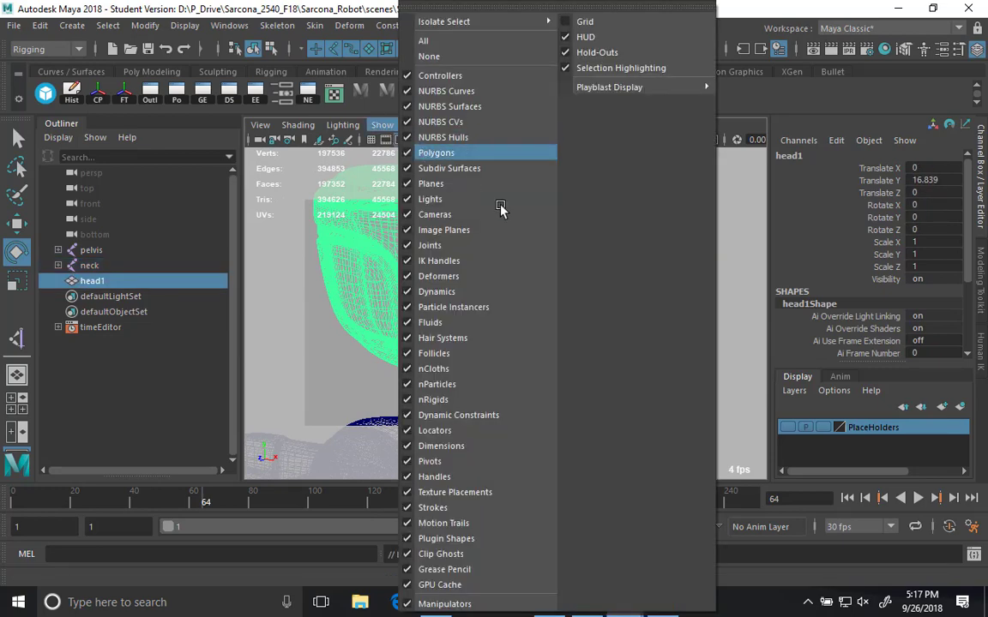
left_click(424, 152)
left_click(558, 265)
left_click(424, 306)
key("f")
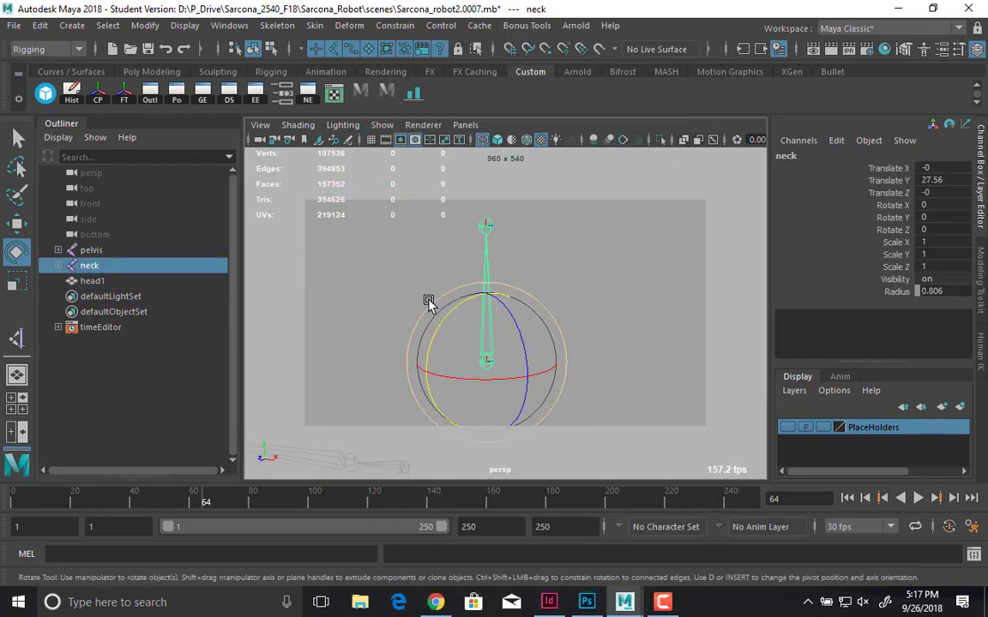
left_click(276, 25)
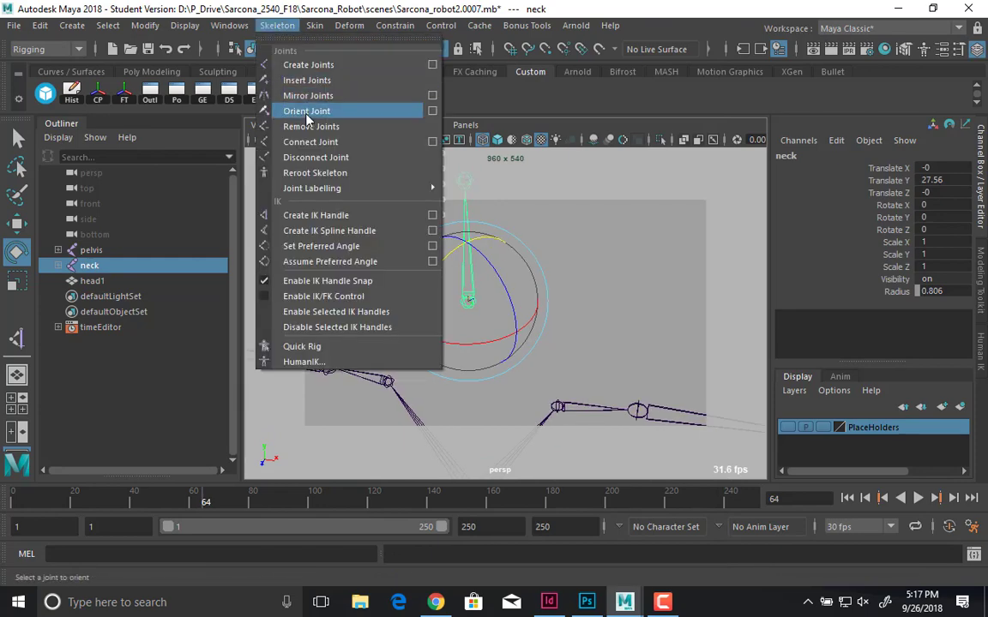
left_click(307, 111)
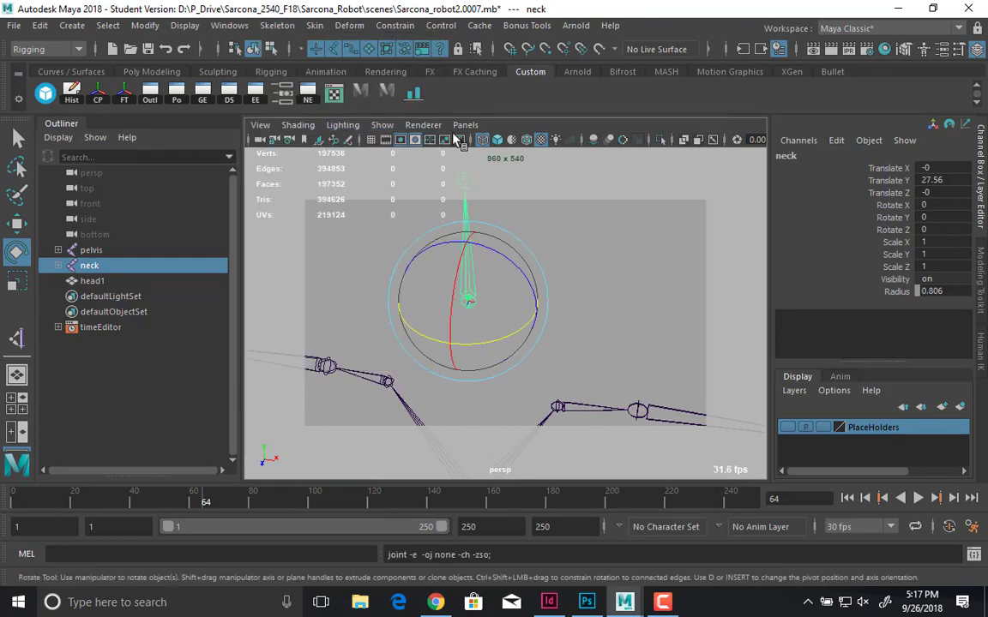
- Parent the neck joint back to the pelvis joint
left_click_drag(496, 250, 487, 375, "alt")
left_click(484, 373)
key("p")
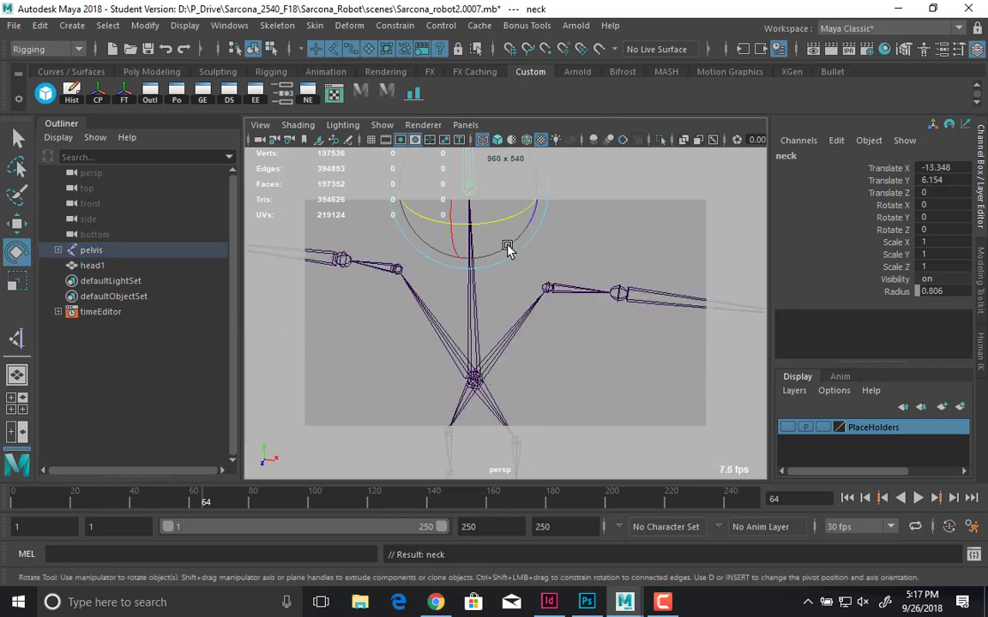
- Show polygons in wireframe and parent the head1 mesh back to the neck joint
key("f")
left_click(382, 125)
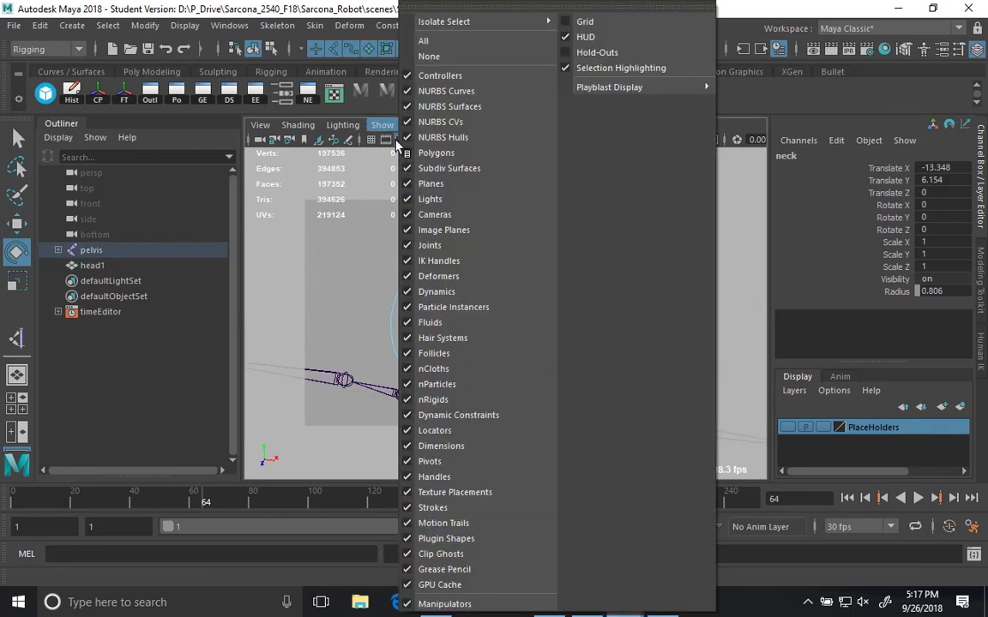
left_click(428, 145)
key("4")
left_click(518, 254)
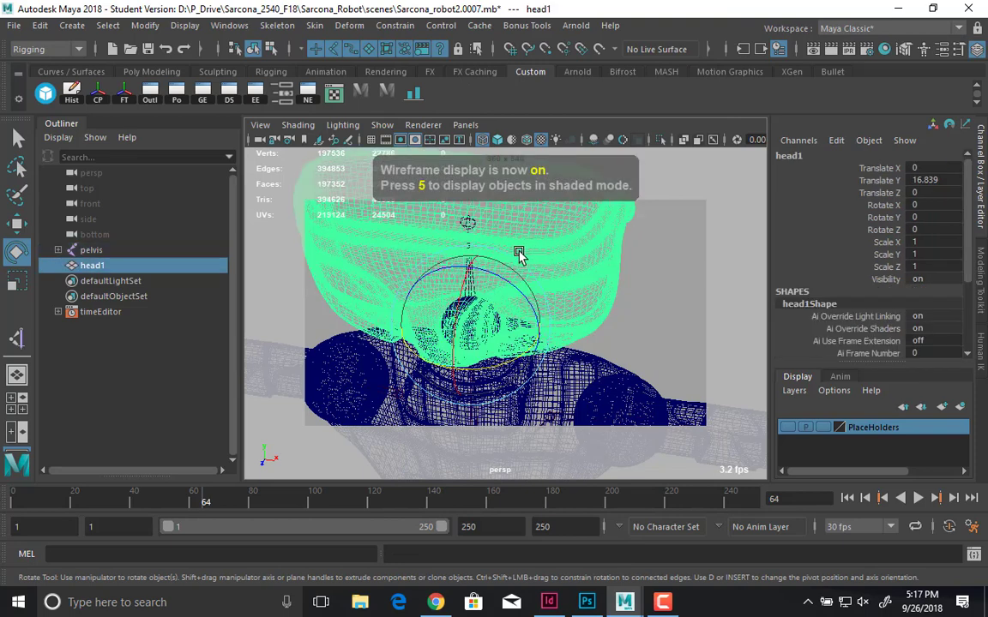
key("q")
left_click(472, 270)
key("p")
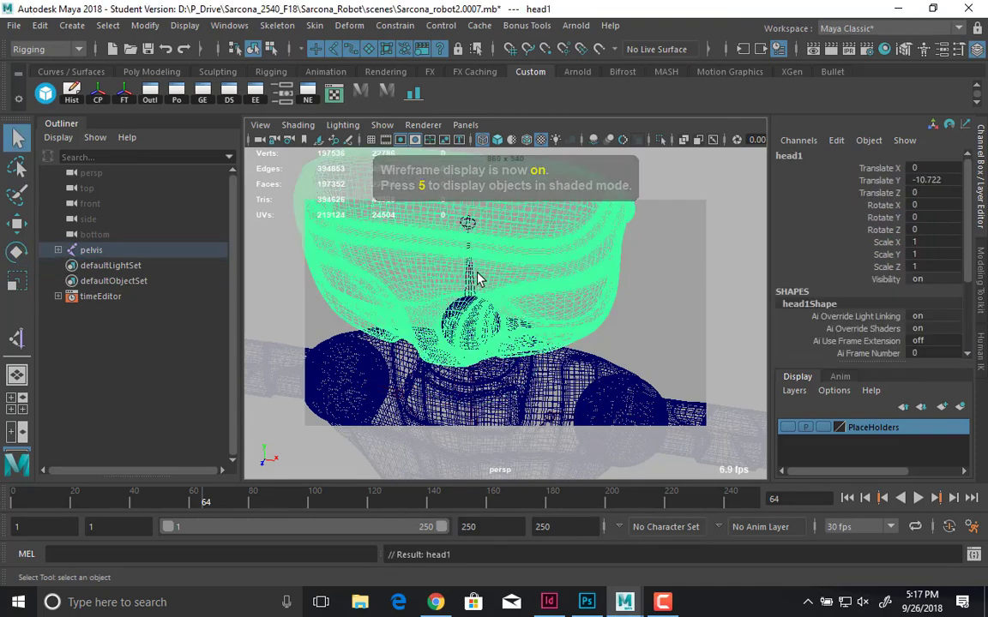
- Test-rotate the neck joint with the head attached about different axes, and undo each rotation
key("Up")
key("e")
mouse_move(467, 260)
left_mouse_down("alt")
mouse_move(428, 178)
mouse_move(463, 234)
mouse_move(467, 276)
left_mouse_up("alt")
key("ctrl+z")
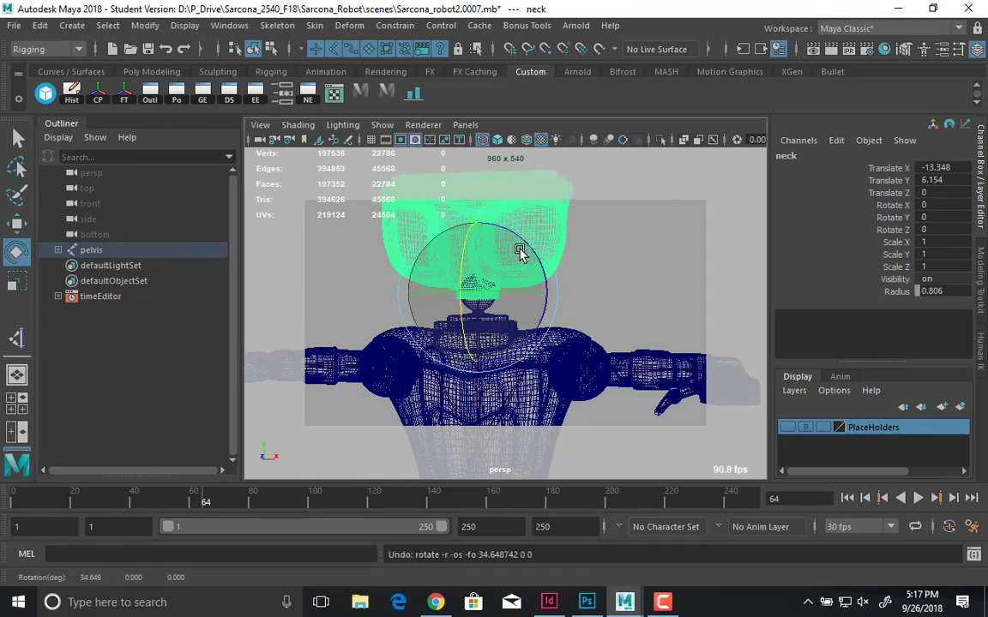
left_click_drag(529, 274, 586, 289)
key("ctrl+z")
key("ctrl+z")
key("ctrl+z")
key("ctrl+z")
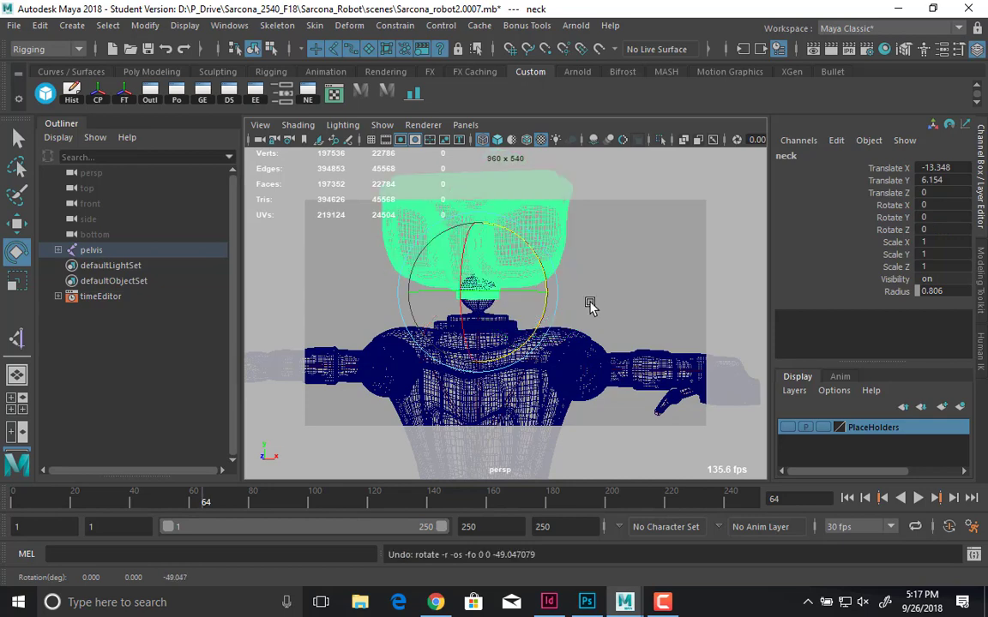
- Hide polygons and unparent the left and right chest and thigh joints from the pelvis
left_click_drag(491, 272, 564, 301, "alt")
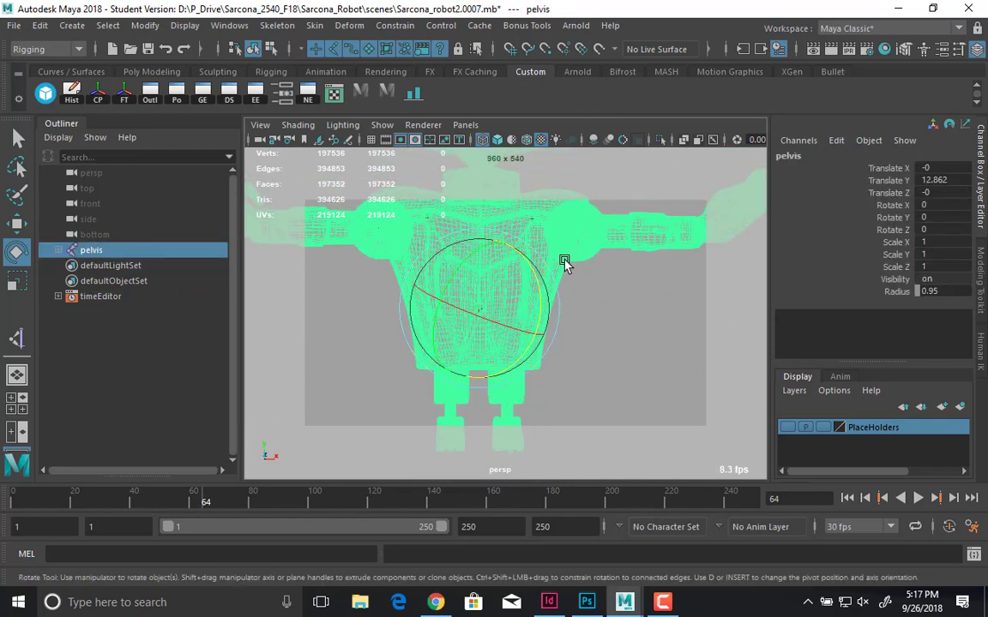
left_click(382, 124)
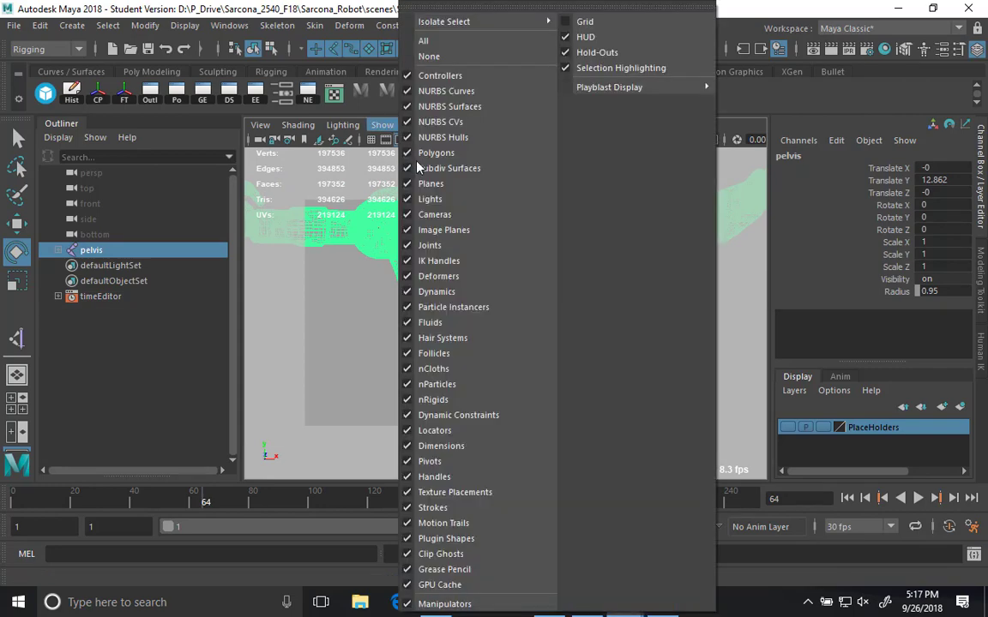
left_click(431, 156)
left_click(571, 279)
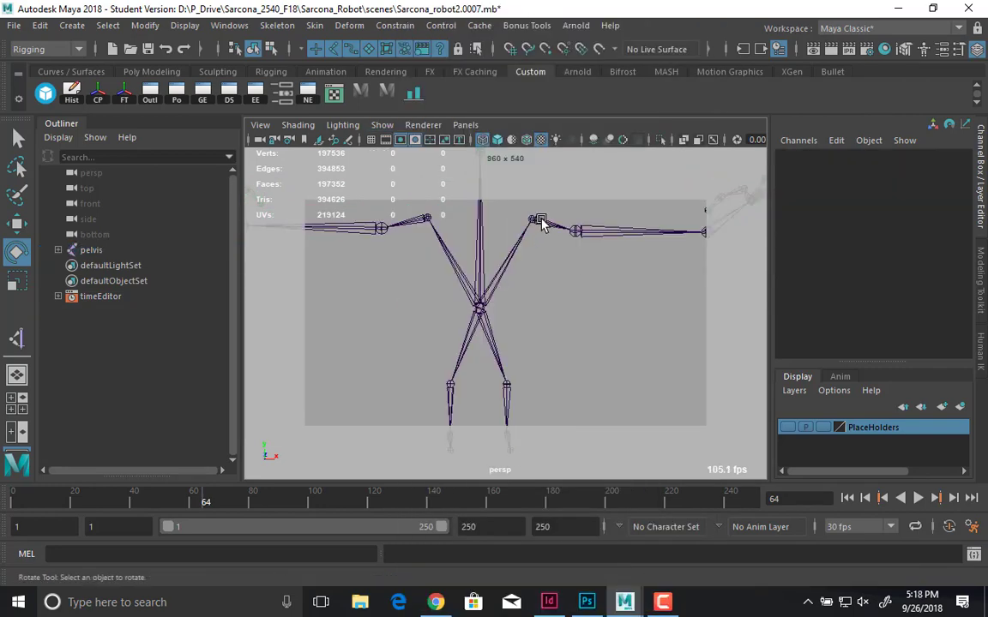
left_click(533, 220)
left_click(428, 221, "shift")
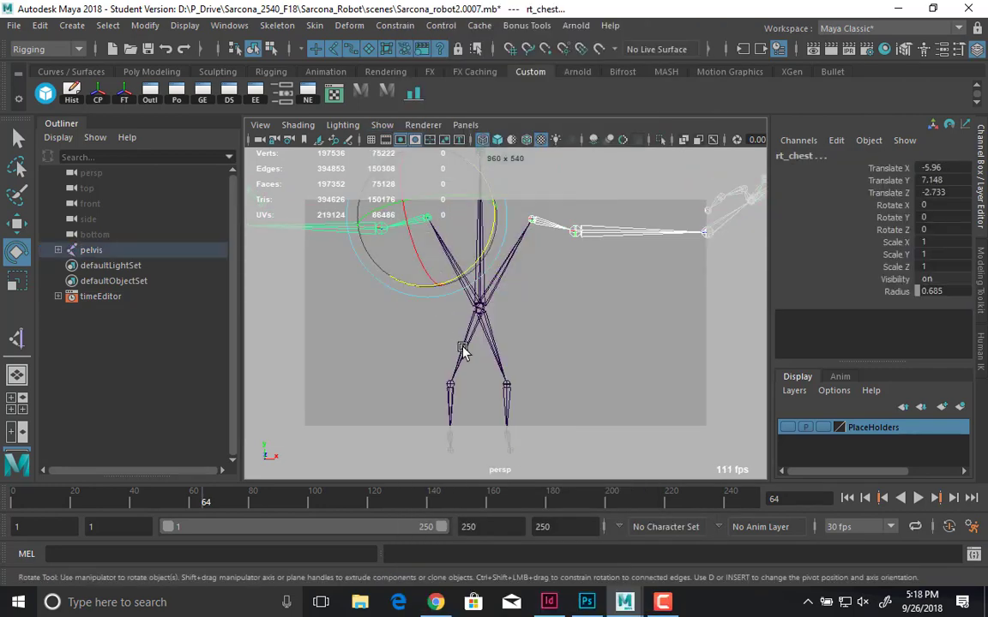
left_click(463, 395)
key("q")
left_click(509, 397)
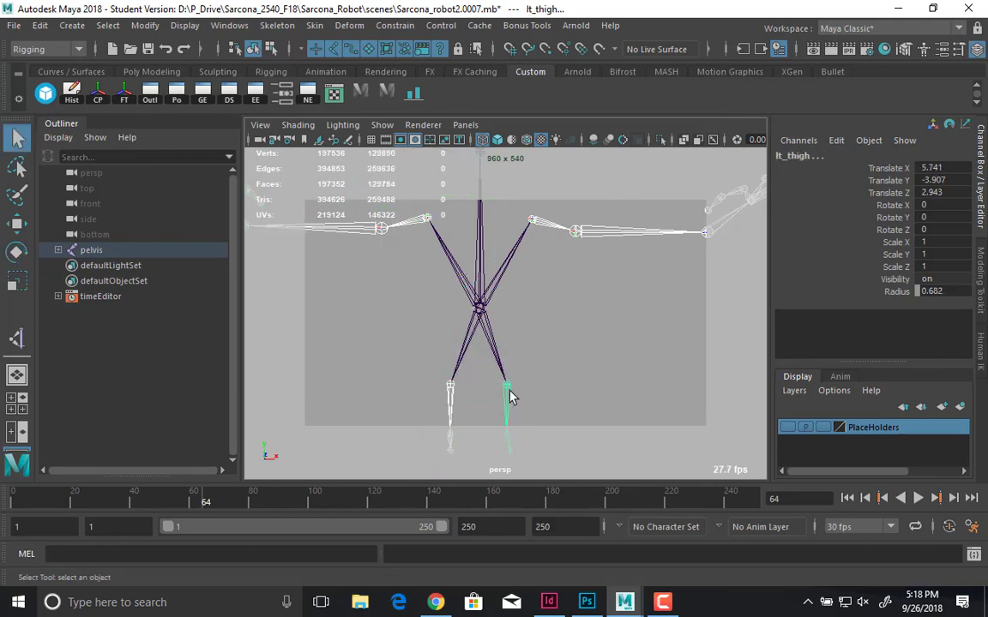
key("shift+p")
middle_click_drag(484, 168, 489, 257, "alt")
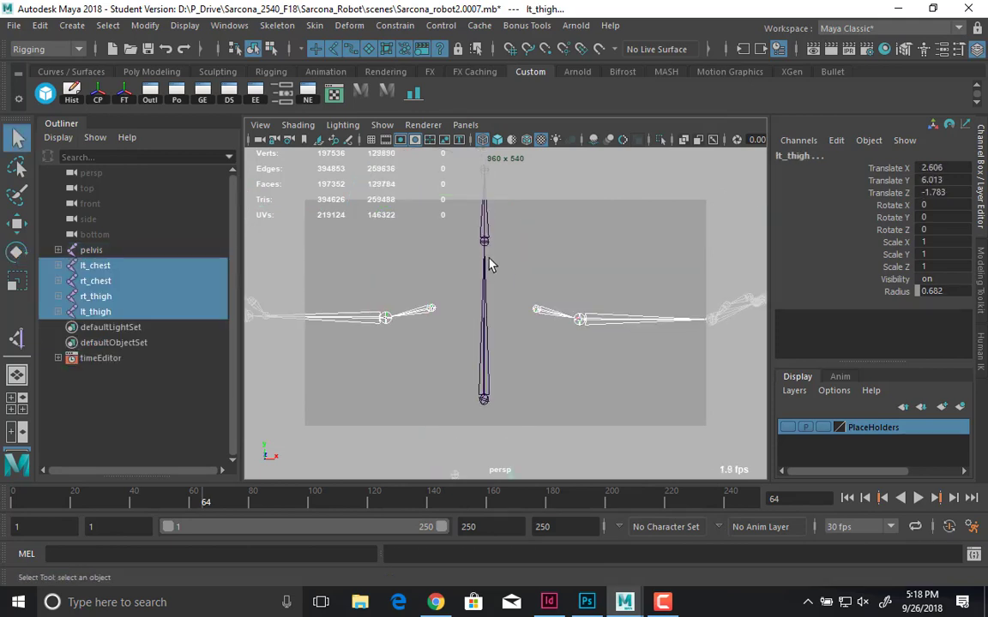
- Unparent the neck joint from the pelvis so that it is a separate hierarchy
left_click(484, 206)
key("shift+p")
middle_click_drag(501, 397, 485, 297, "alt")
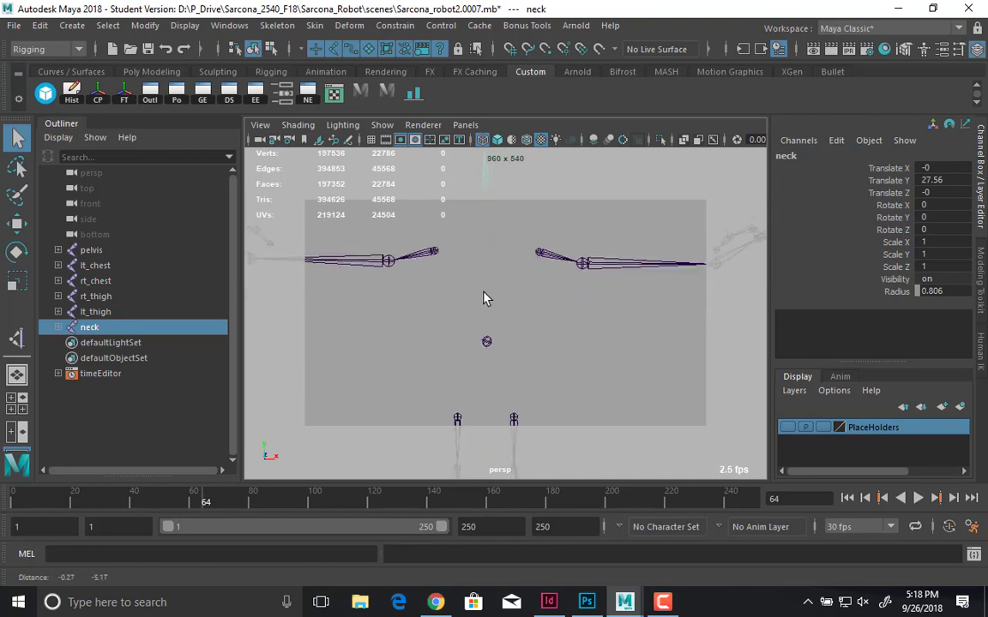
- Show polygons and unparent the torso mesh from the pelvis joint
left_click(487, 335)
left_click(383, 125)
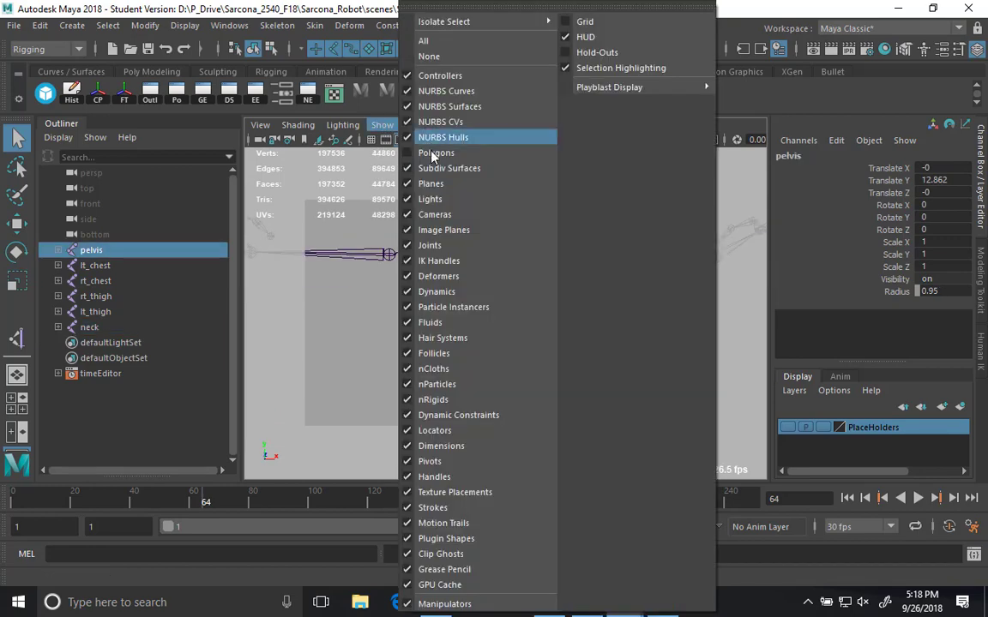
left_click(513, 150)
left_click(536, 315)
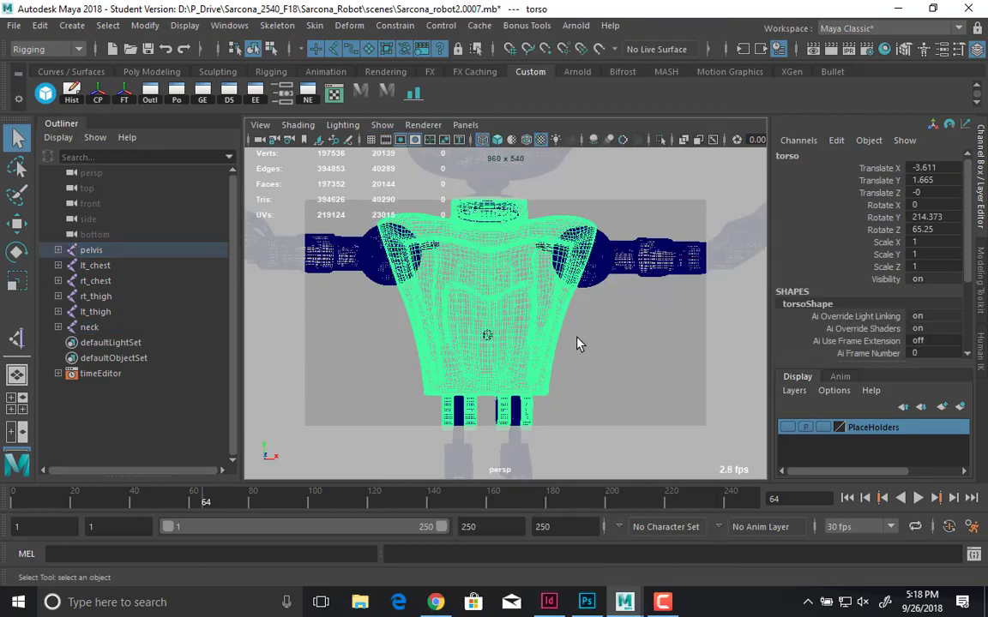
key("shift+p")
- Hide polygons and try to apply Orient Joint to the pelvis joint
left_click(382, 125)
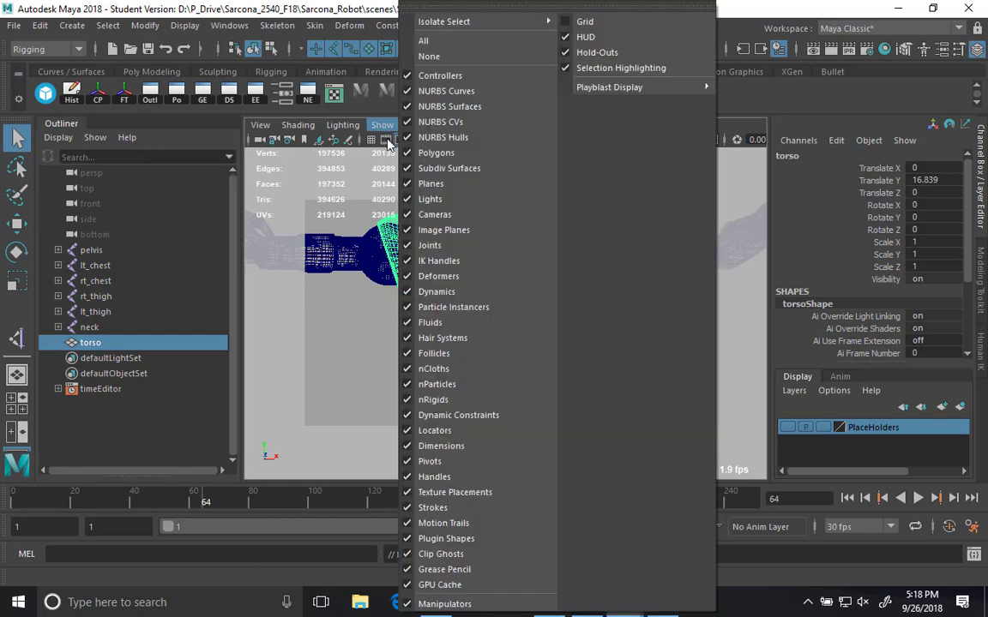
left_click(413, 154)
left_click_drag(460, 321, 507, 360)
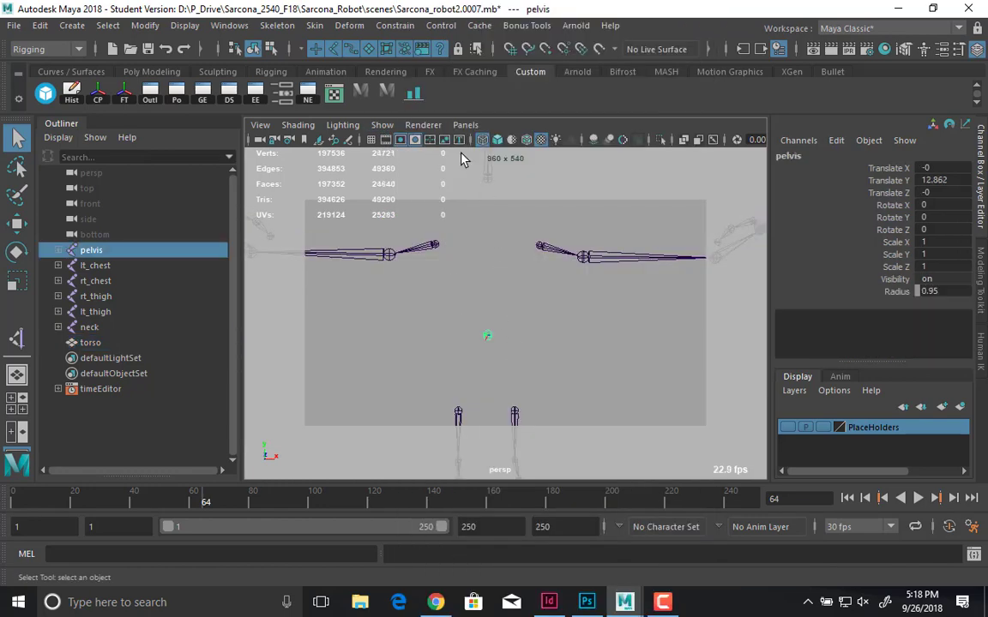
left_click(277, 25)
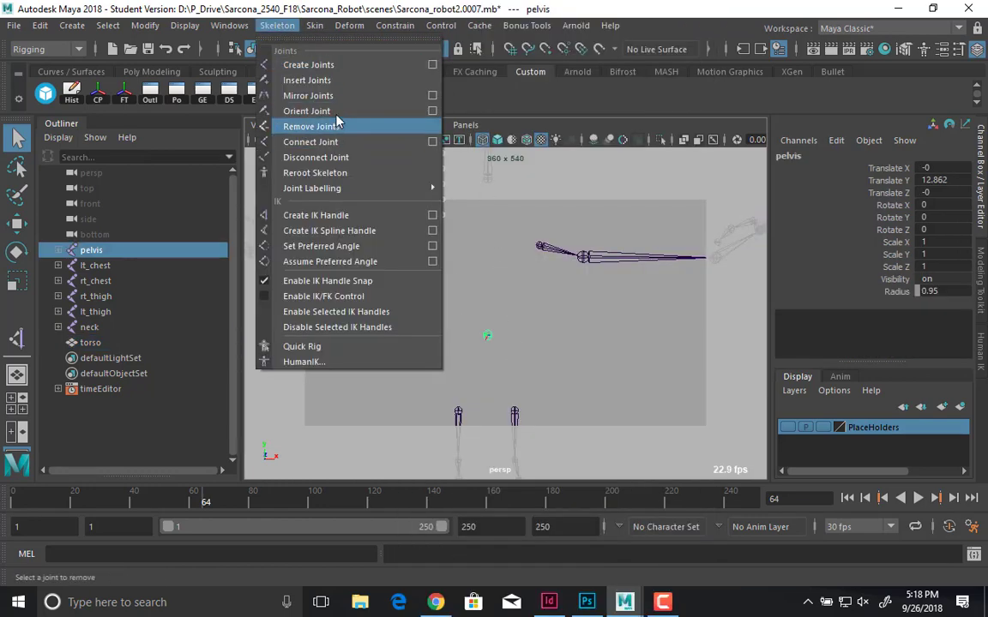
left_click(334, 112)
key("e")
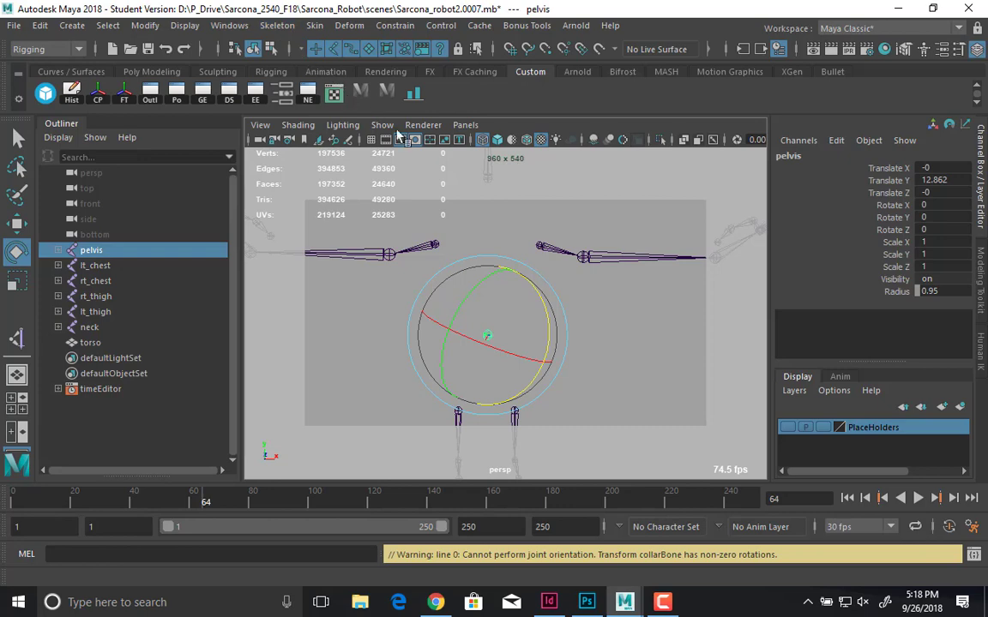
left_click_drag(420, 199, 446, 225)
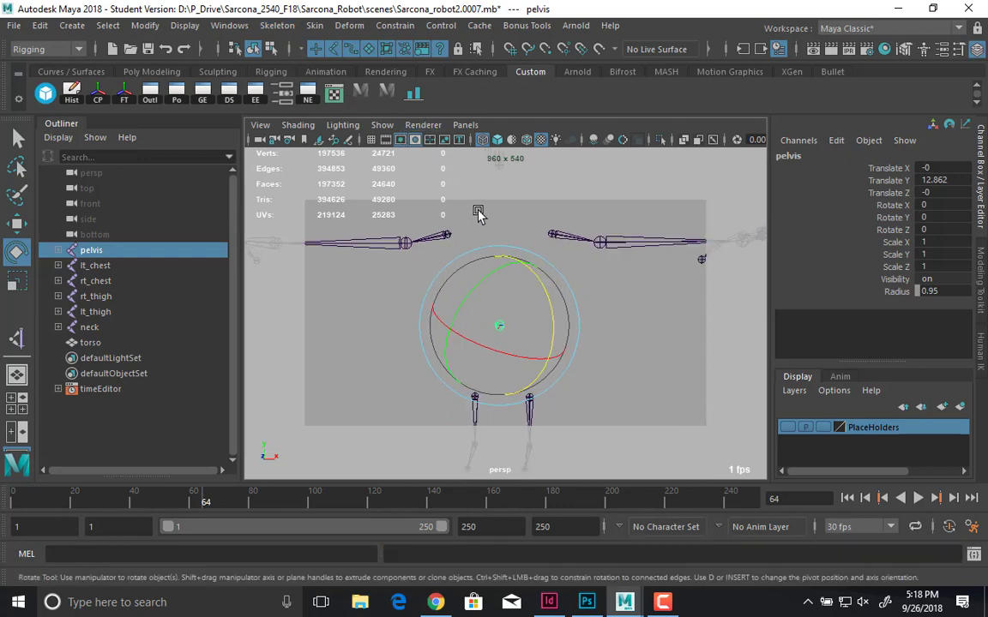
- Show polygons and unparent the collarBone mesh from the pelvis joint
left_click(383, 125)
left_click(420, 155)
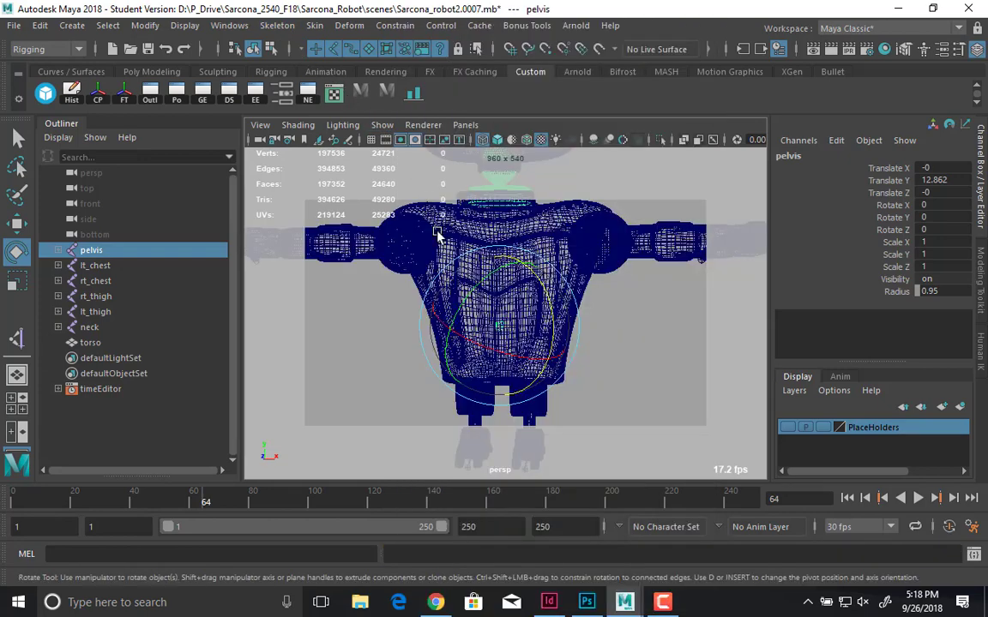
left_click(503, 235)
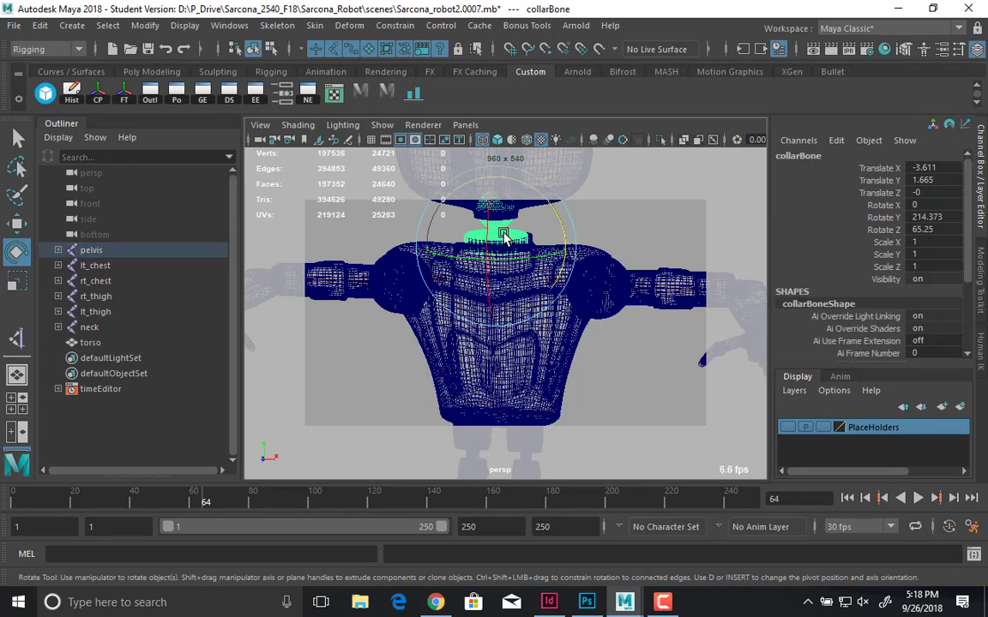
- Hide polygons and apply Orient Joint to the pelvis joint
left_click(382, 125)
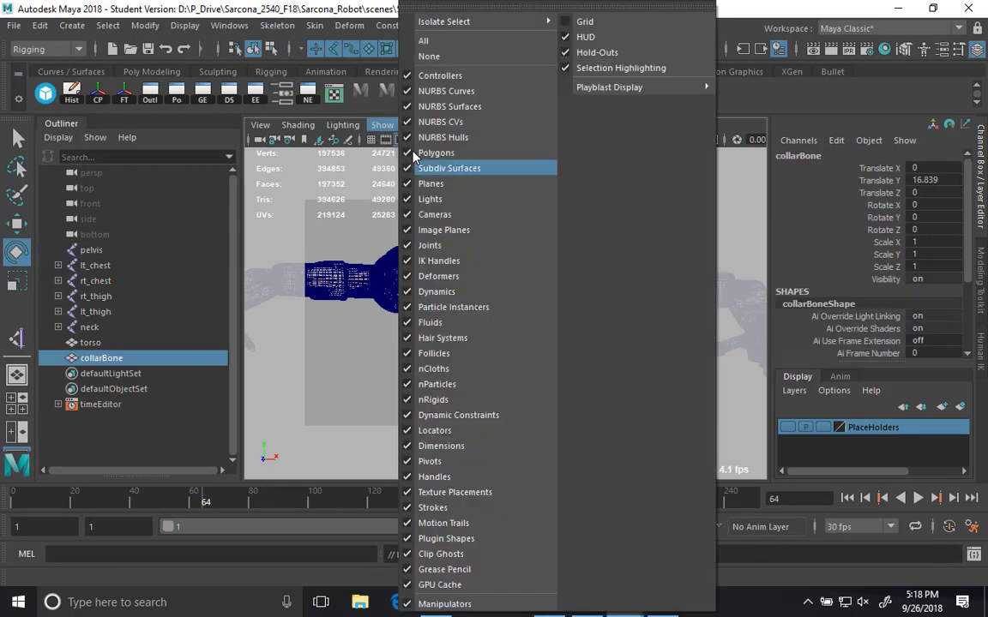
left_click(420, 153)
left_click(467, 346)
left_click(495, 369)
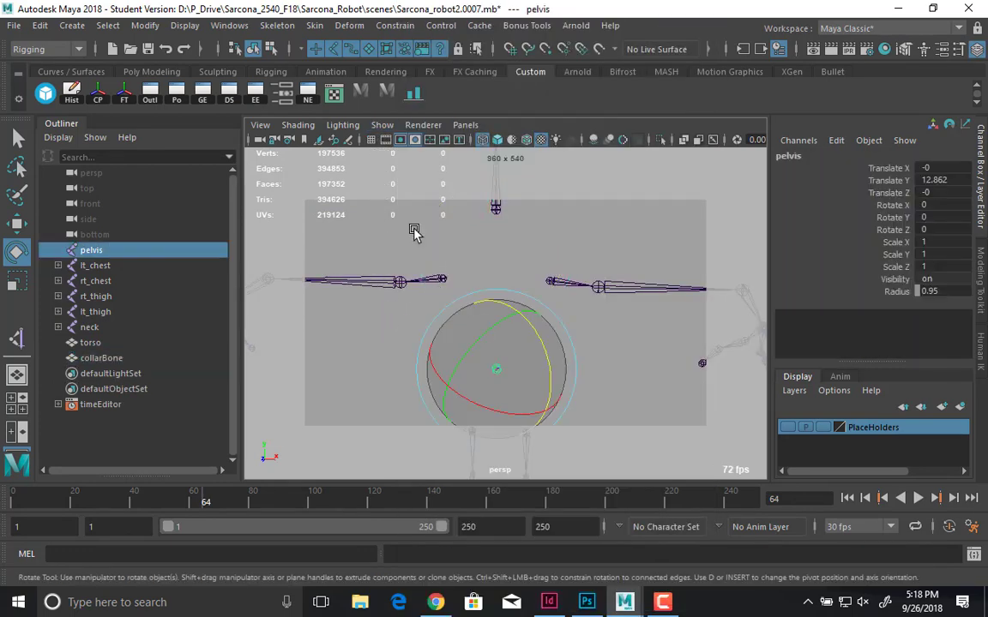
left_click(277, 25)
left_click(306, 111)
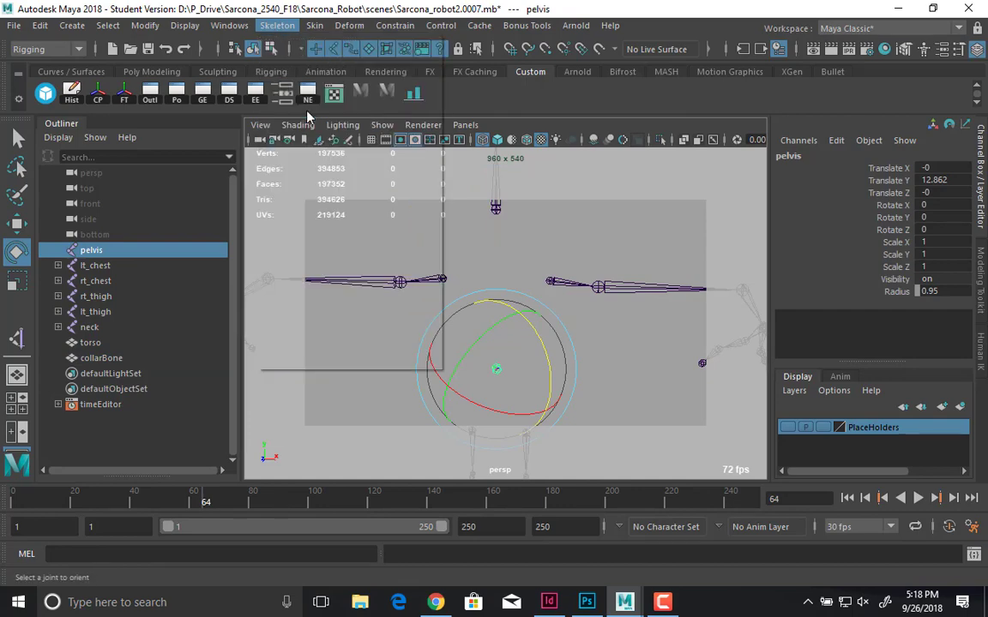
- Inspect the rotation axes of the left and right leg joints, including the thighs and ankles
left_click_drag(403, 218, 506, 306, "alt")
key("q")
left_click(518, 317)
key("e")
key("q")
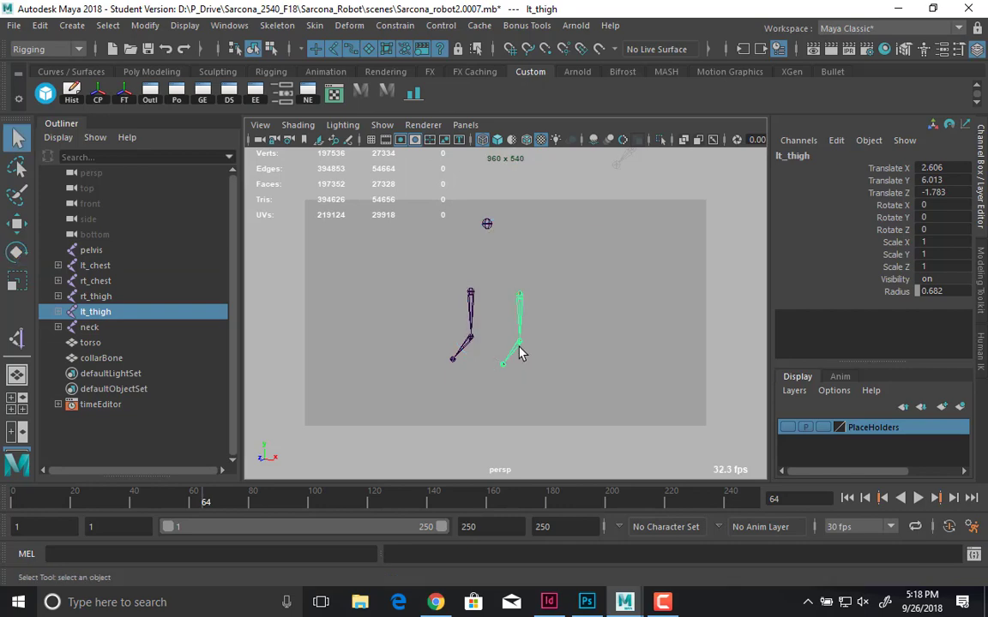
left_click(519, 351)
key("e")
left_click_drag(510, 352, 432, 326, "alt")
key("q")
left_click(427, 326)
key("e")
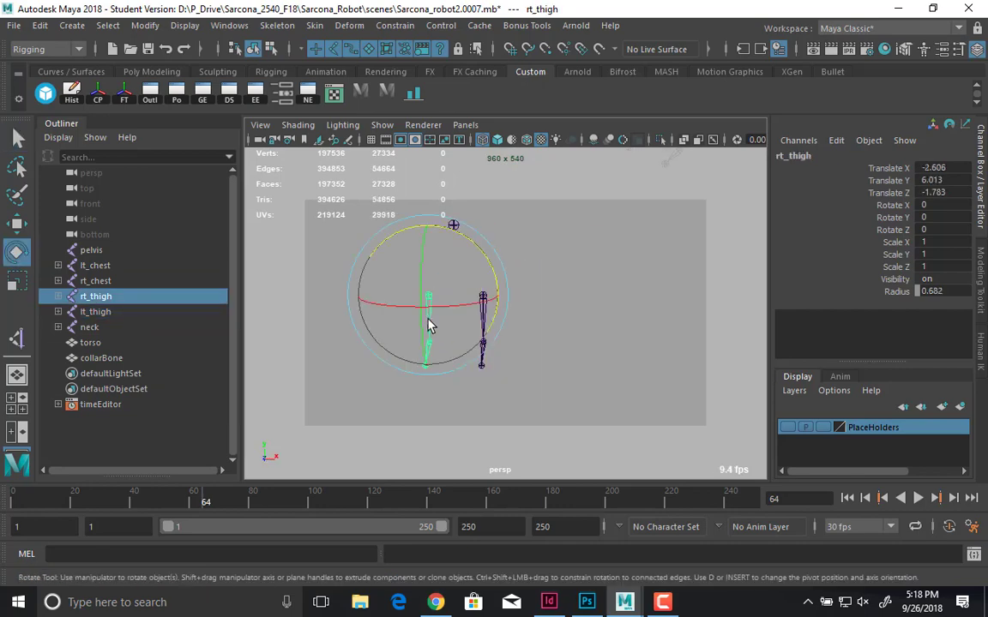
key("q")
left_click(428, 347)
key("e")
key("q")
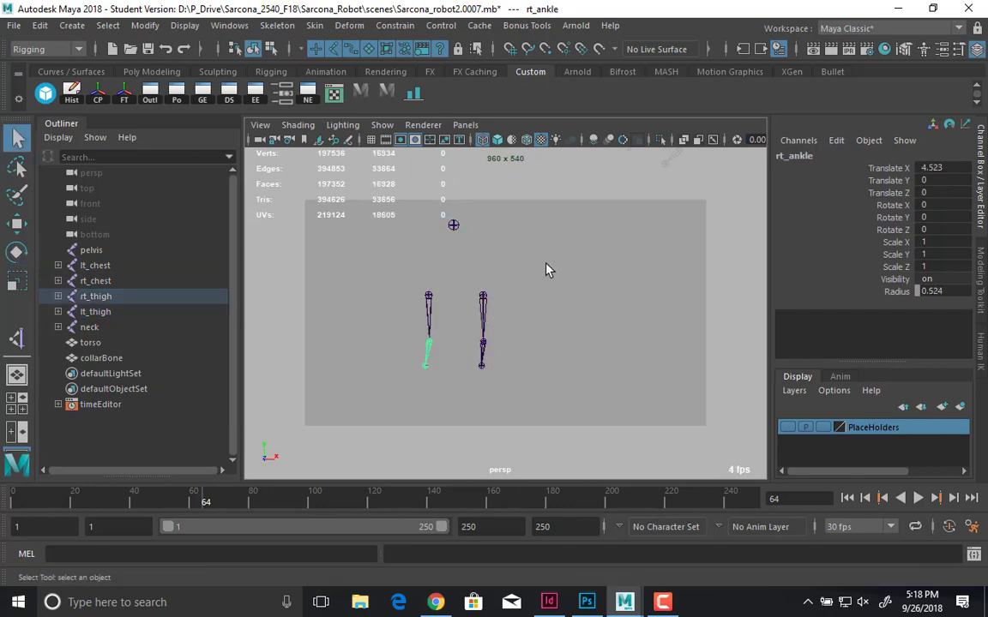
left_click(555, 254)
- Parent the left and right chest joints, the neck joint and both thigh joints to the pelvis joint
left_click_drag(555, 255, 511, 358, "alt")
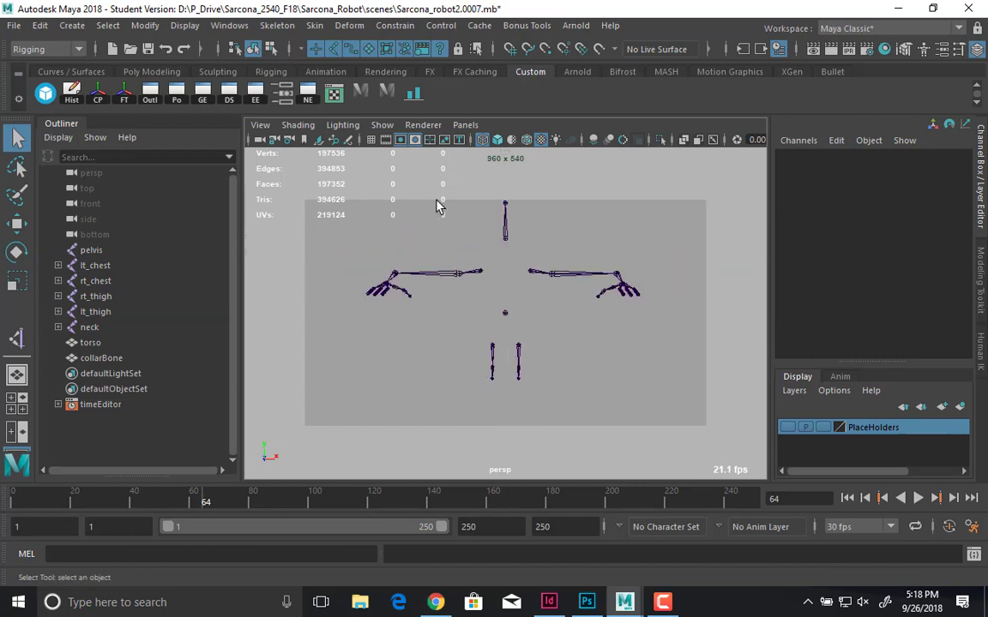
left_click(474, 278)
left_click_drag(469, 282, 514, 247, "alt")
left_click(555, 245, "shift")
left_click(514, 247, "shift")
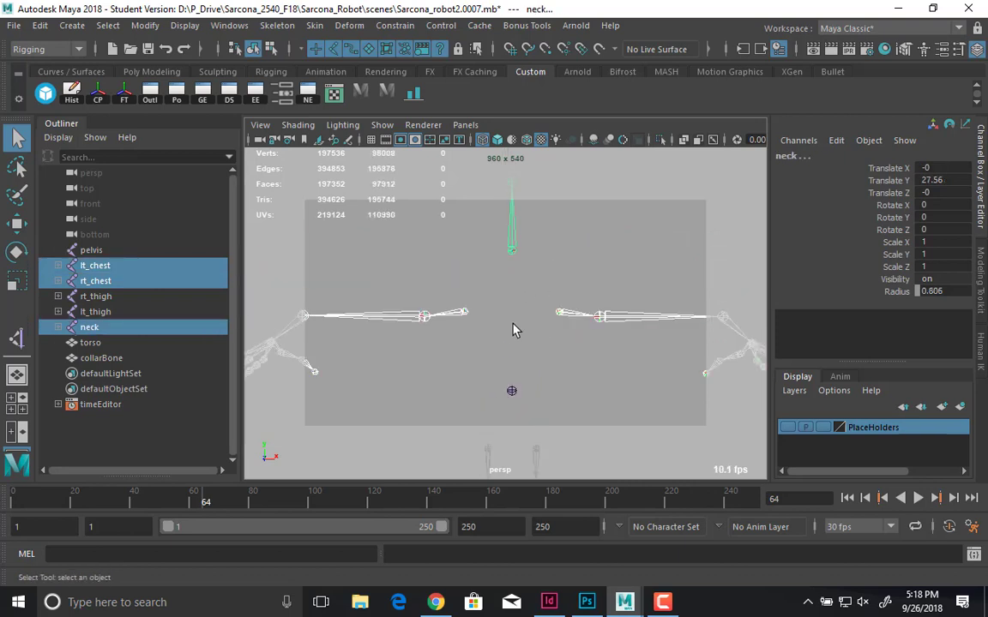
left_click_drag(514, 328, 542, 300, "alt")
left_click(545, 328, "shift")
left_click(494, 331, "shift")
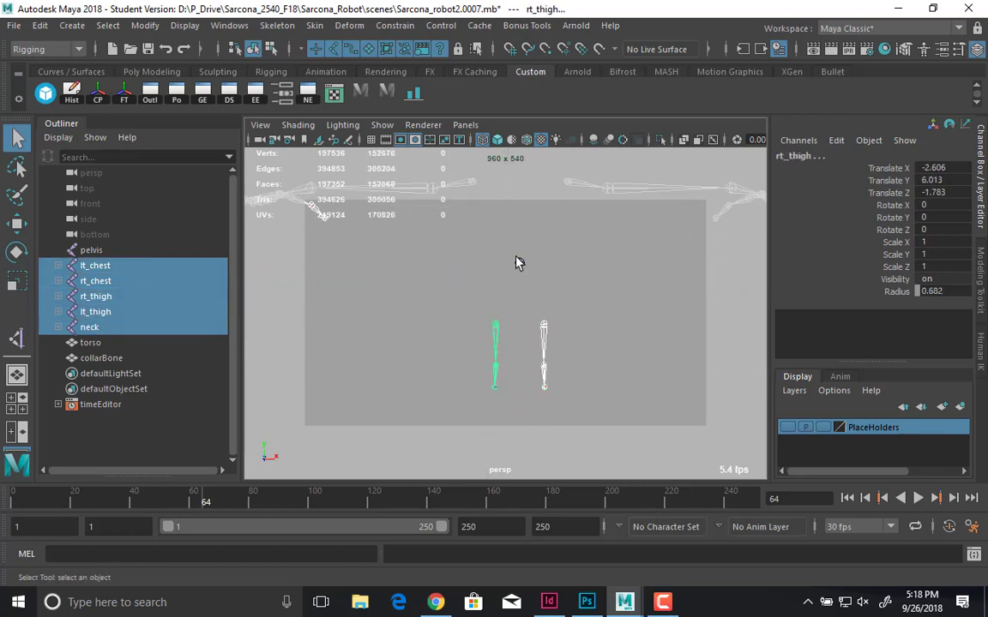
left_click(519, 262, "shift")
key("p")
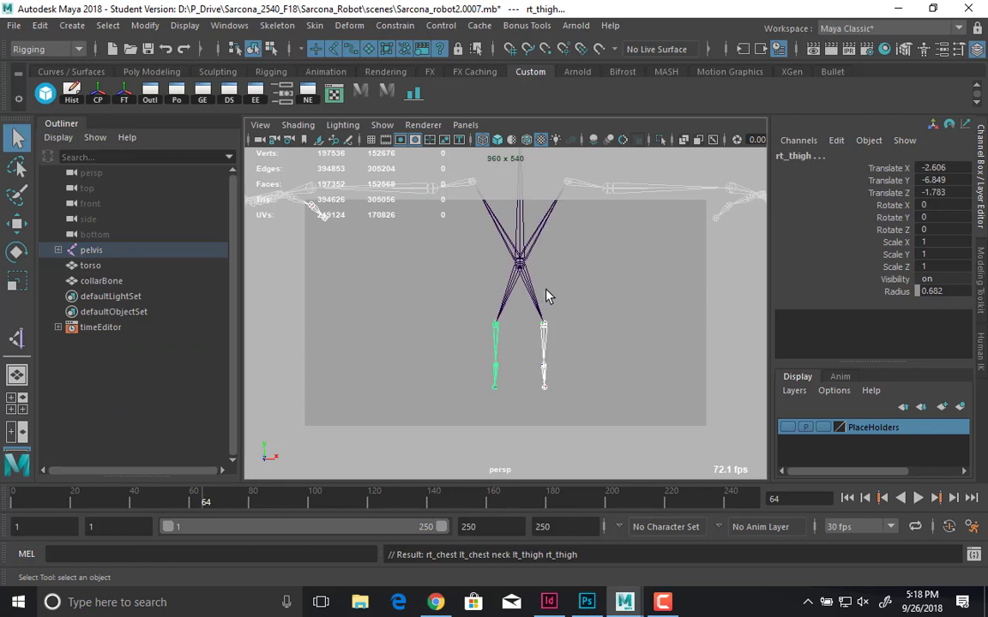
left_click_drag(558, 266, 500, 316, "alt")
left_click(557, 324)
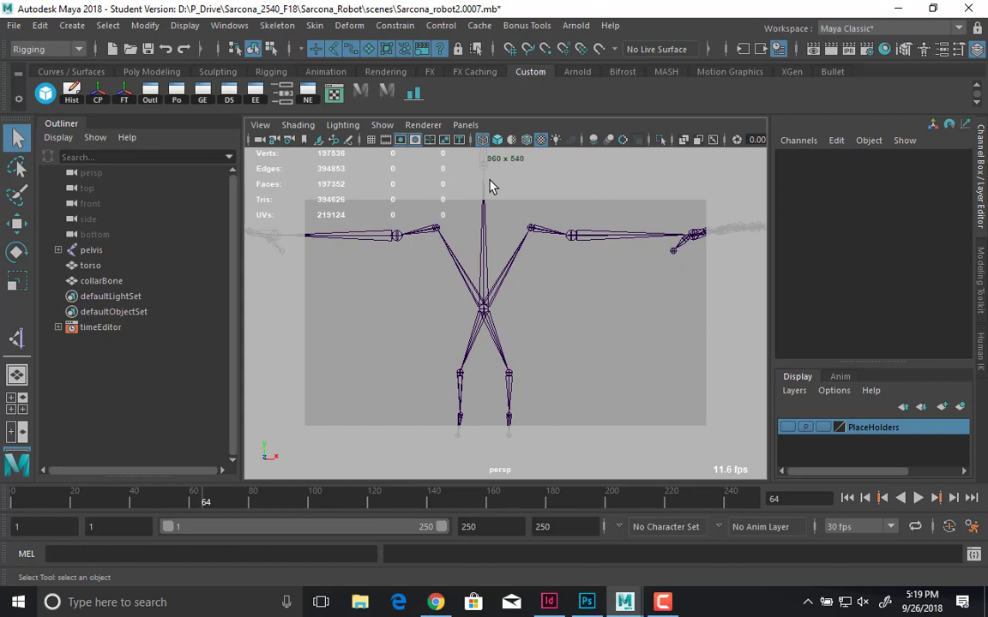
left_click(487, 311)
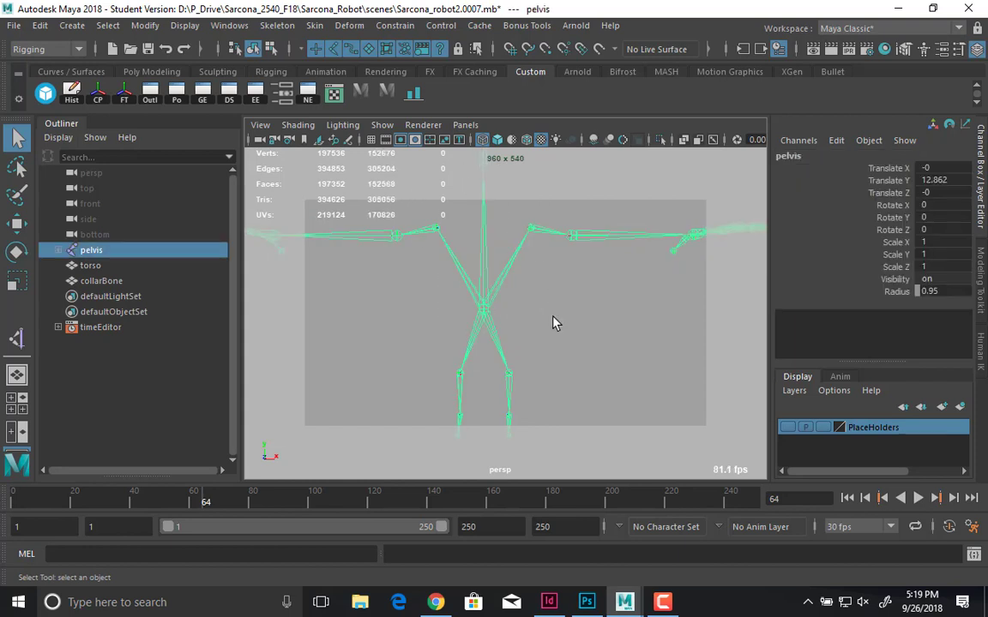
left_click(553, 316)
- Show polygons and parent the collarBone and torso meshes to the pelvis joint
left_click(382, 126)
left_click(446, 153)
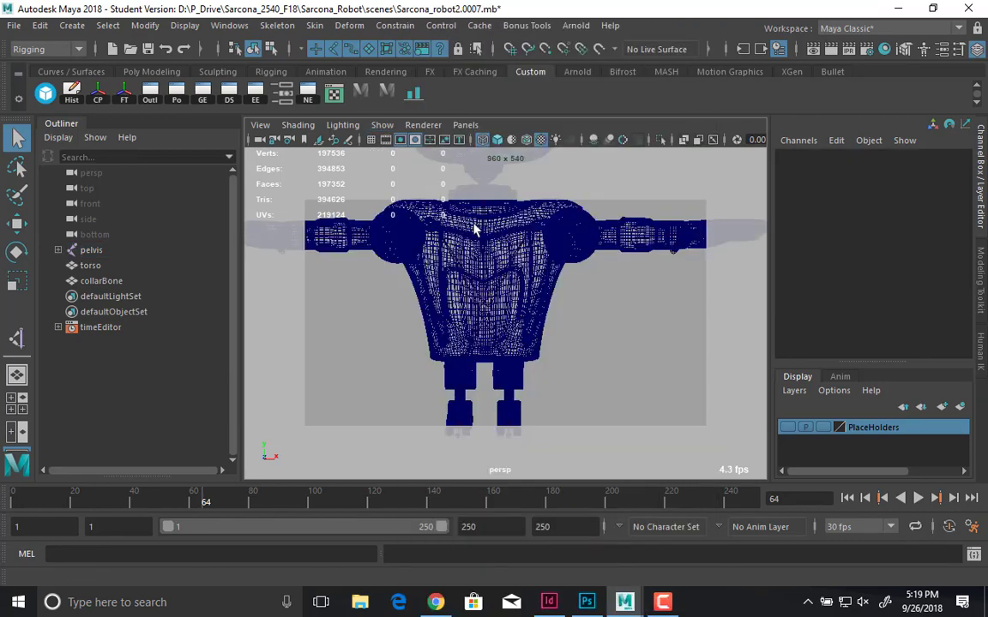
left_click(500, 217)
left_click(514, 245)
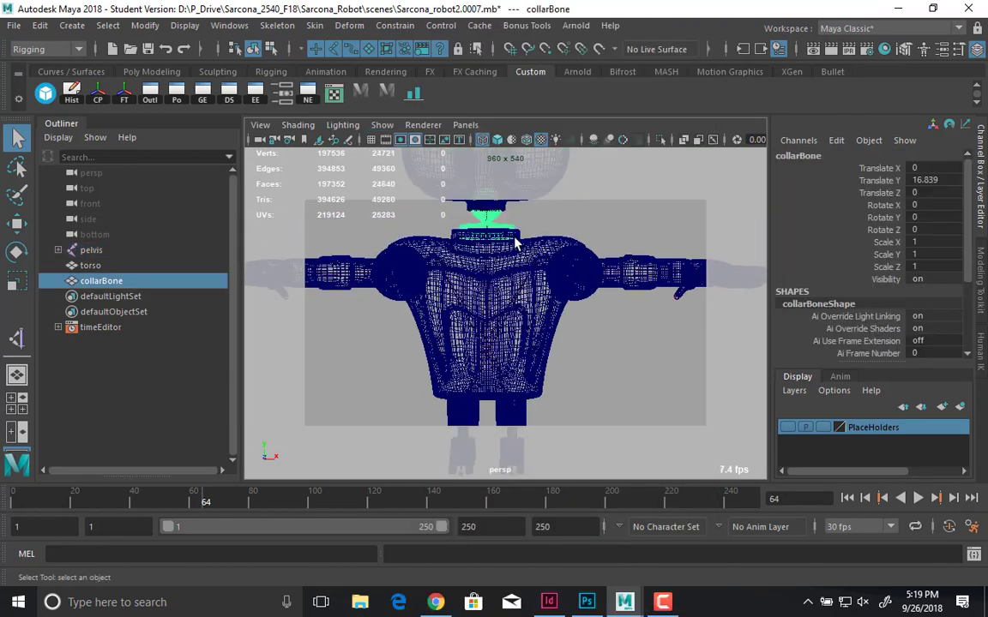
left_click(489, 348, "shift")
left_click(487, 351, "shift")
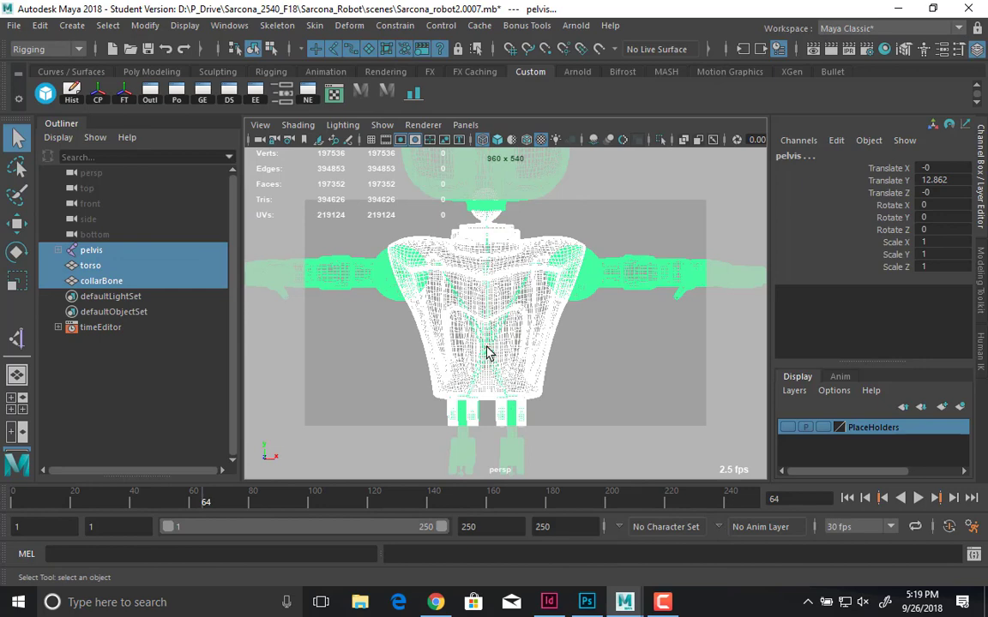
key("p")
key("Up")
- Clear the selection and display the whole robot in shaded mode
mouse_move(624, 348)
left_mouse_down("alt")
mouse_move(470, 374)
mouse_move(606, 368)
left_mouse_up("alt")
left_click(552, 352)
key("5")
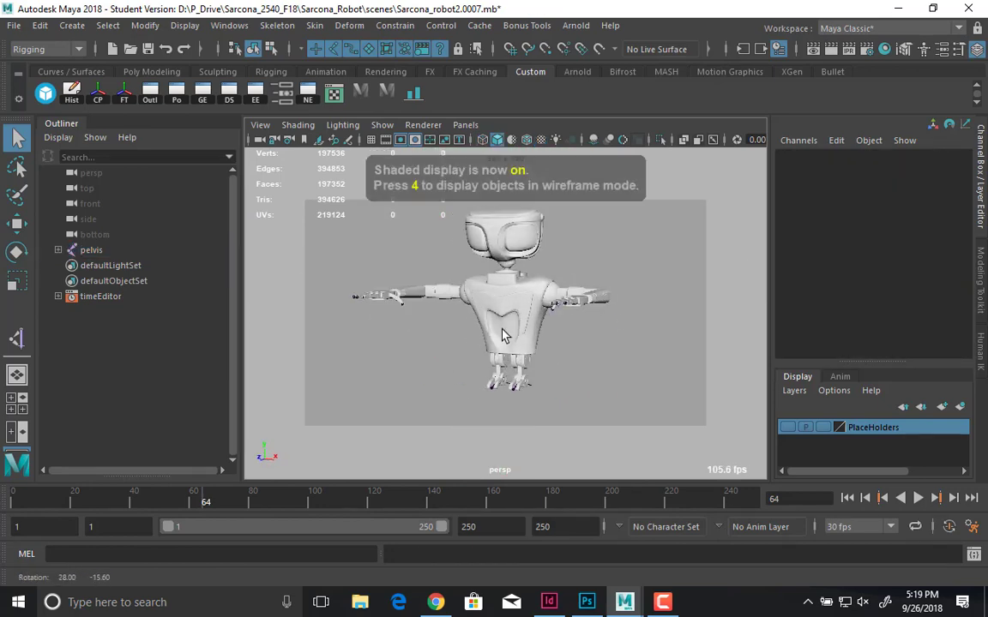
left_click_drag(504, 335, 503, 341, "alt")
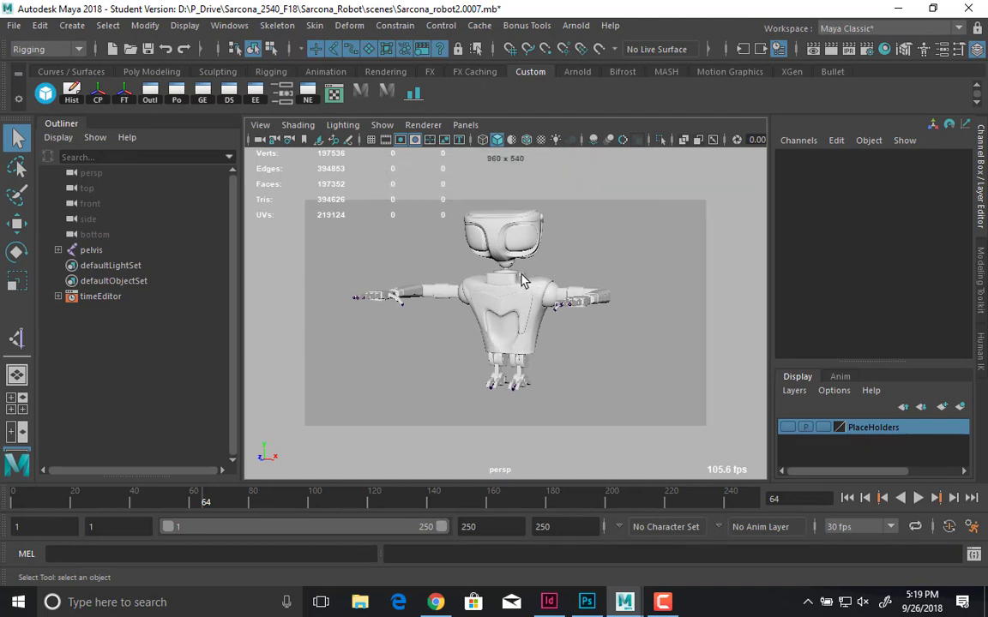
- Test-move the whole robot by its pelvis joint several times, undoing each move, and clear the selection
left_click(512, 272)
left_click(511, 327)
key("w")
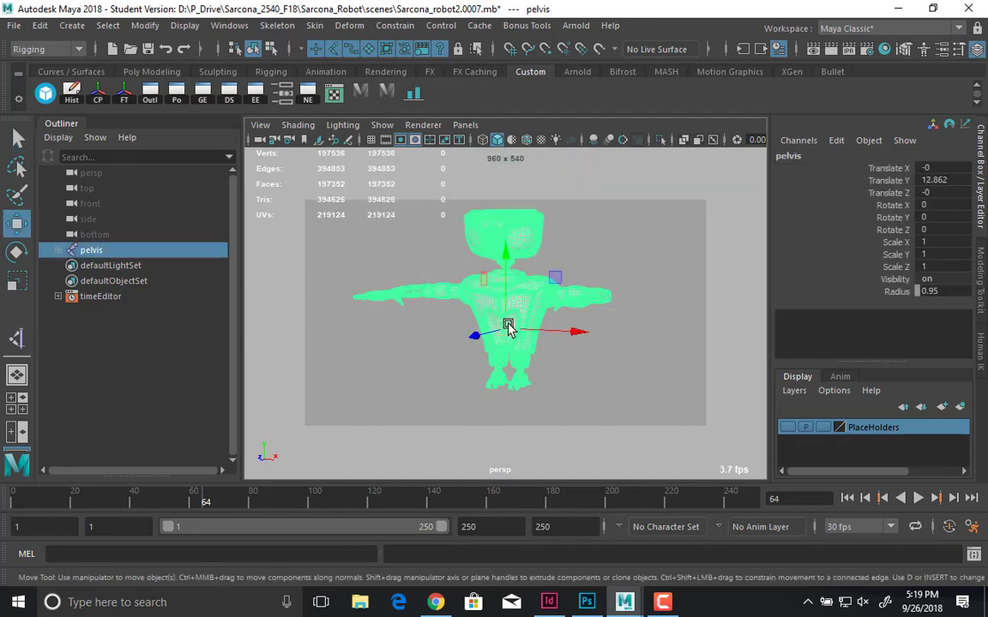
left_click_drag(506, 324, 158, 338)
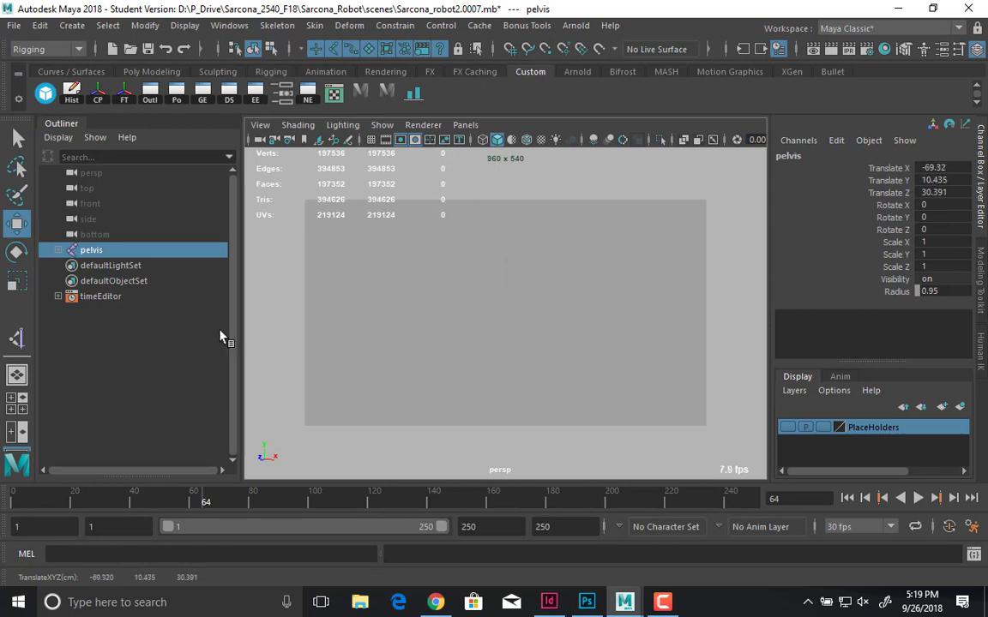
key("ctrl+z")
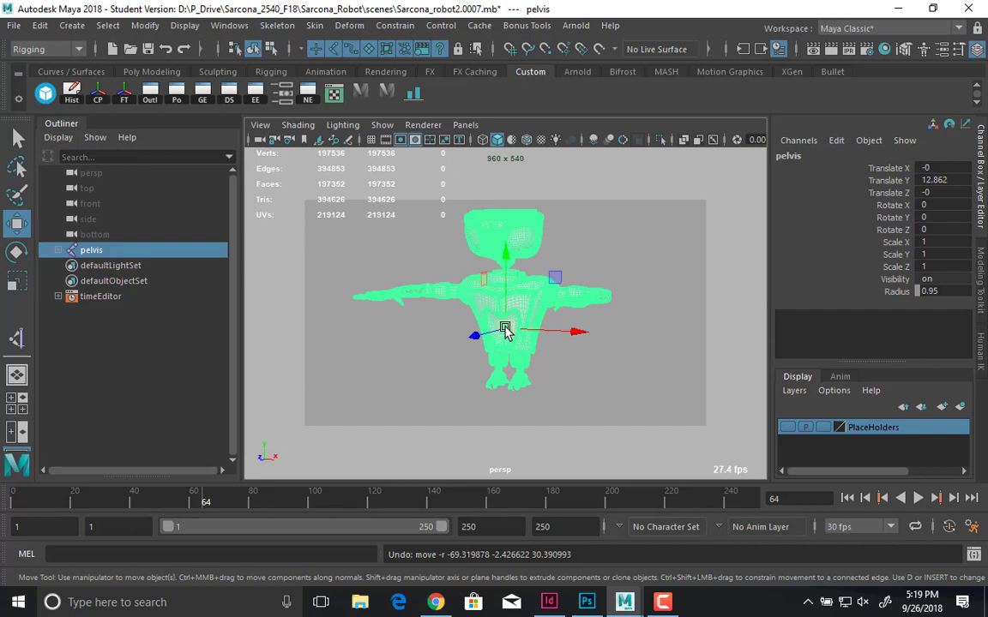
left_click_drag(505, 331, 339, 351)
key("ctrl+z")
left_click_drag(503, 329, 362, 371)
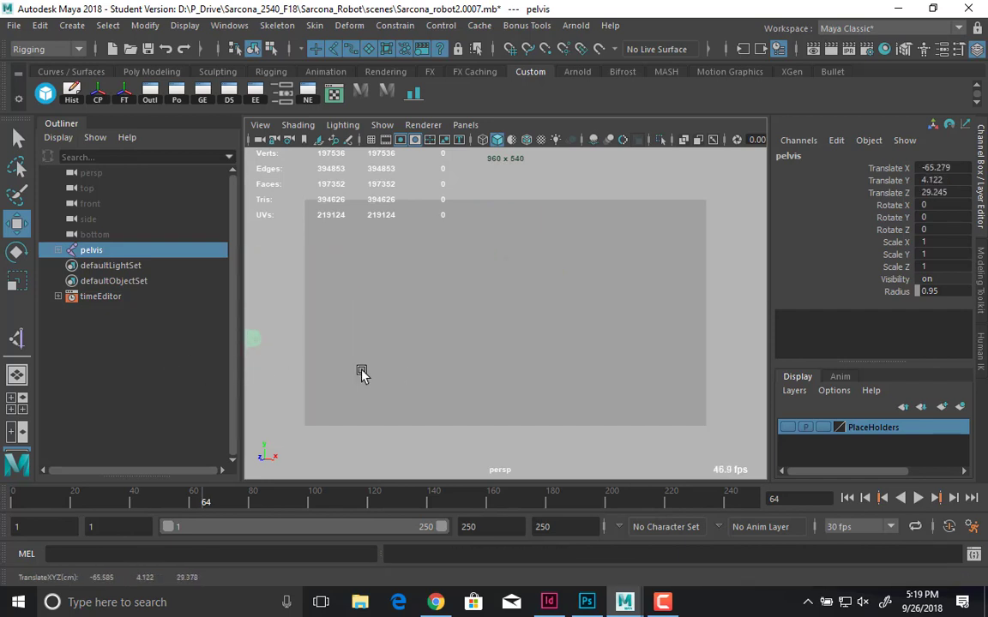
key("ctrl+z")
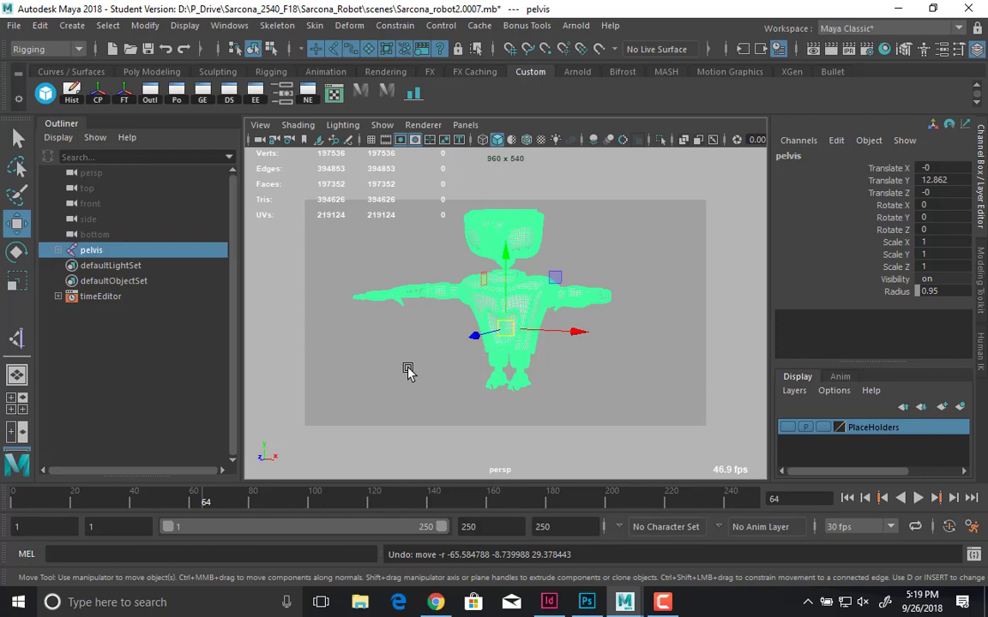
left_click(491, 428)
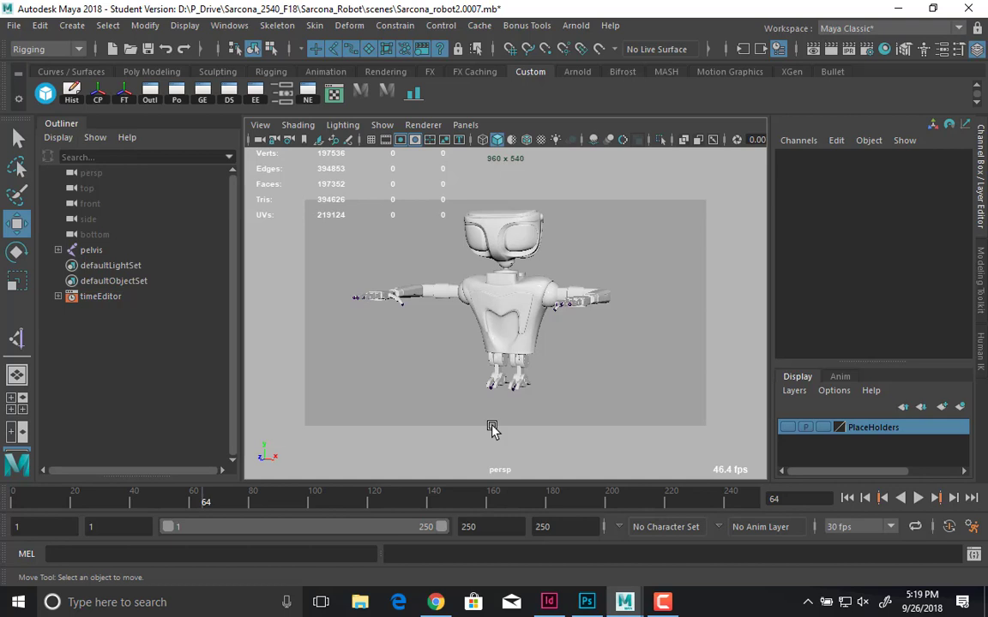
- Import CurvesForRobot.ai from the project's sourceimages folder as an Illustrator object of type Curves and frame it
left_click(72, 25)
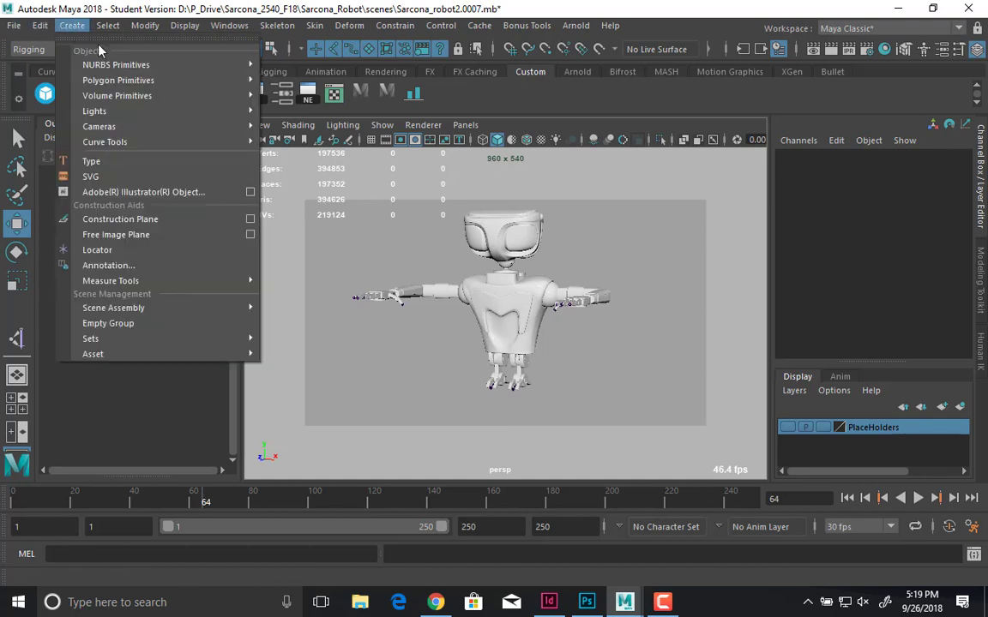
left_click(250, 193)
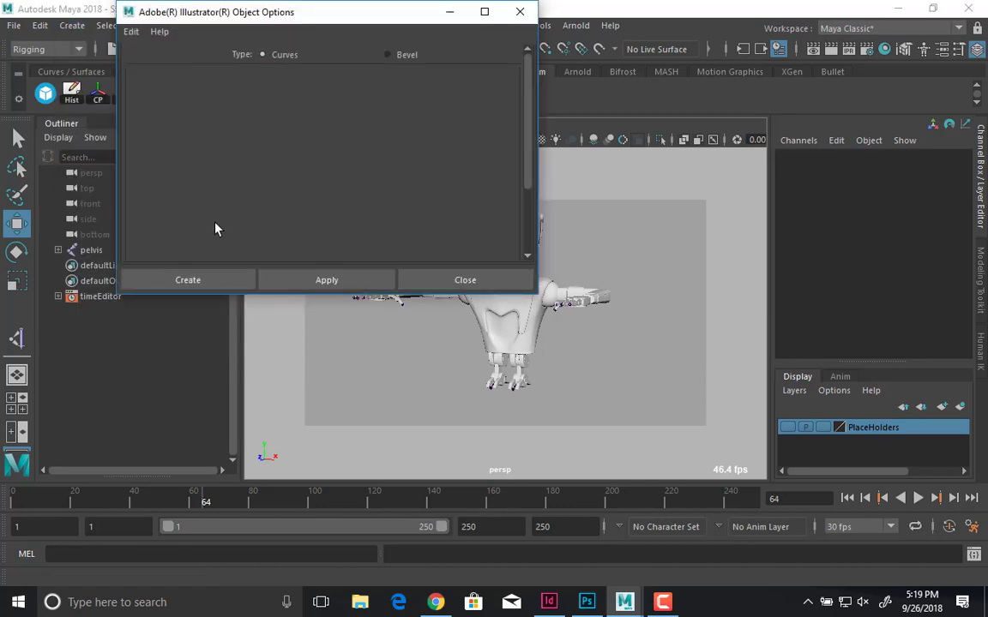
left_click(210, 281)
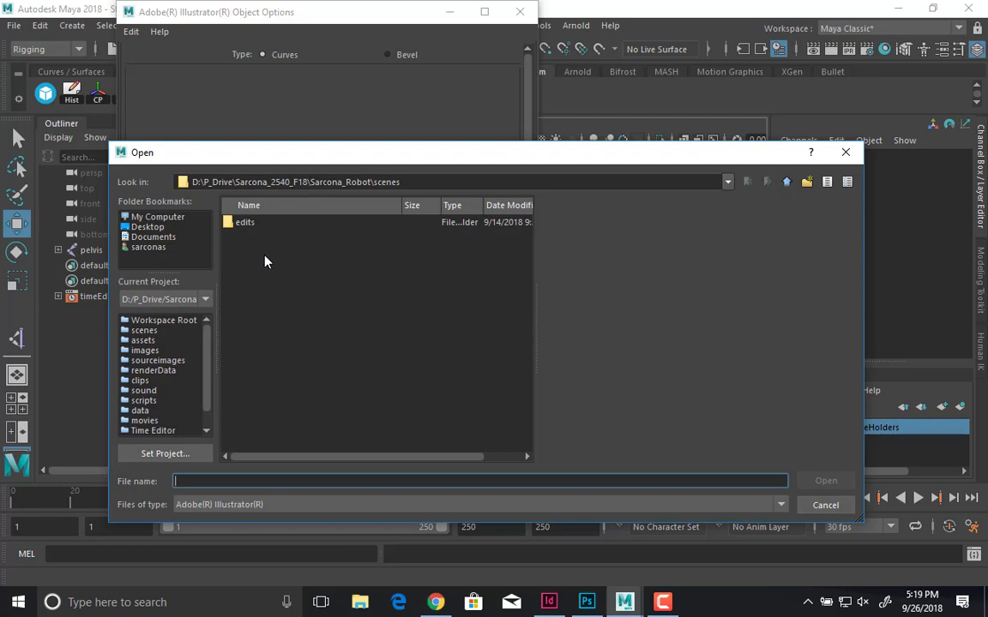
left_click(788, 181)
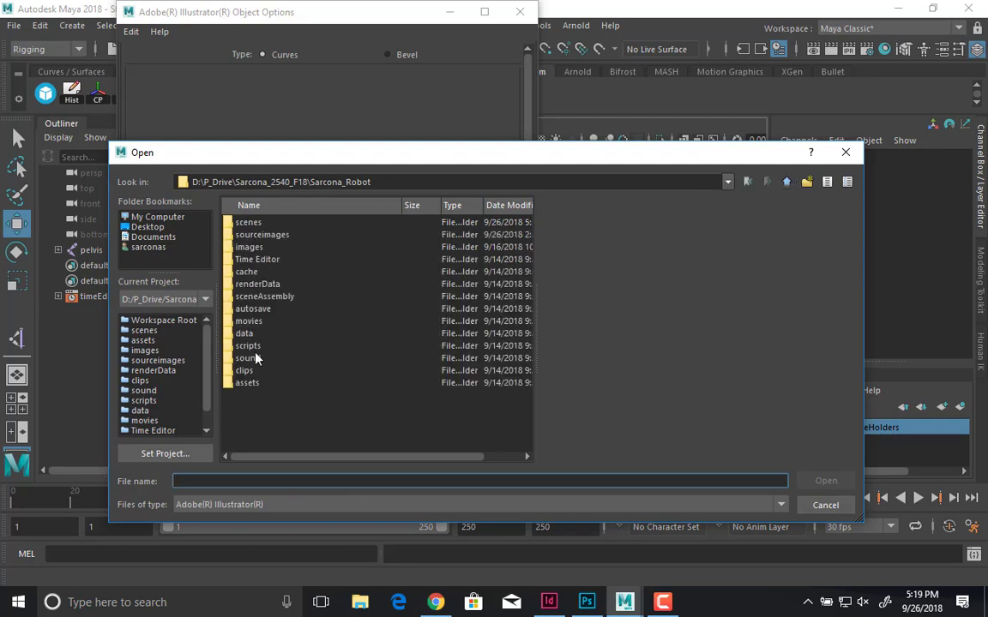
double_click(273, 235)
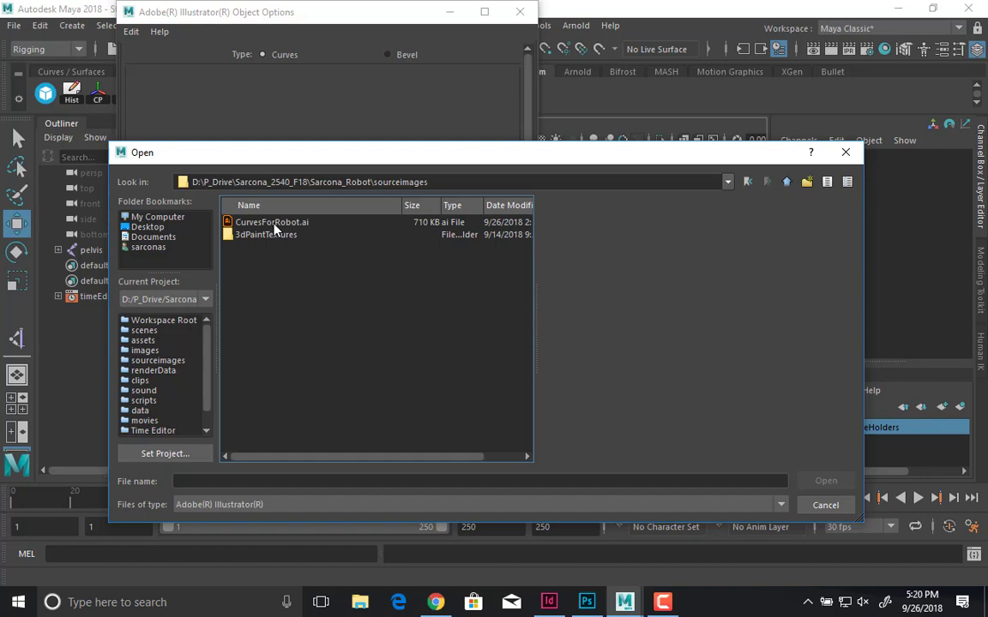
left_click(275, 224)
double_click(275, 223)
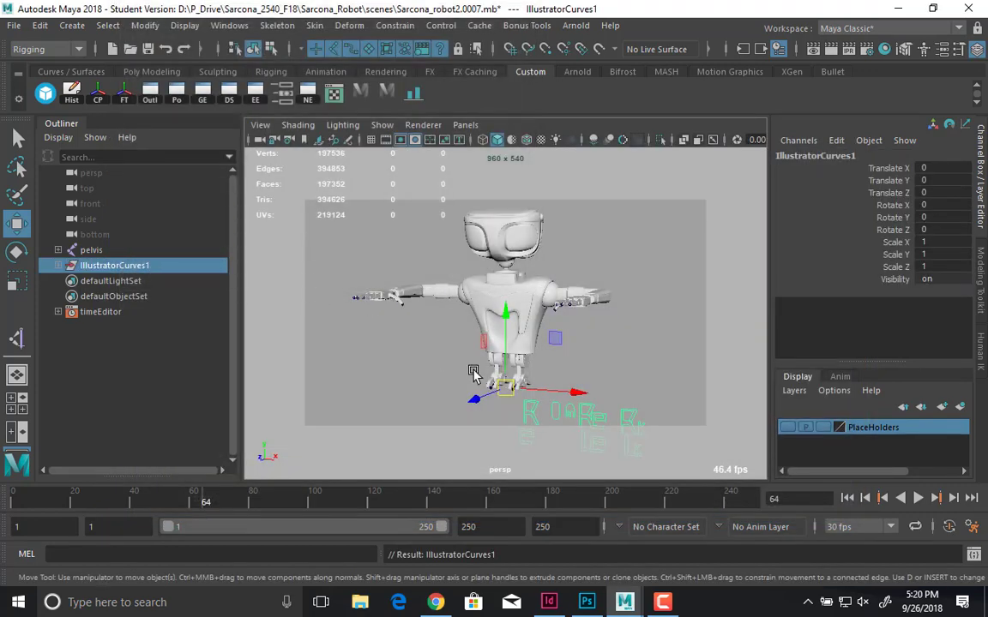
key("f")
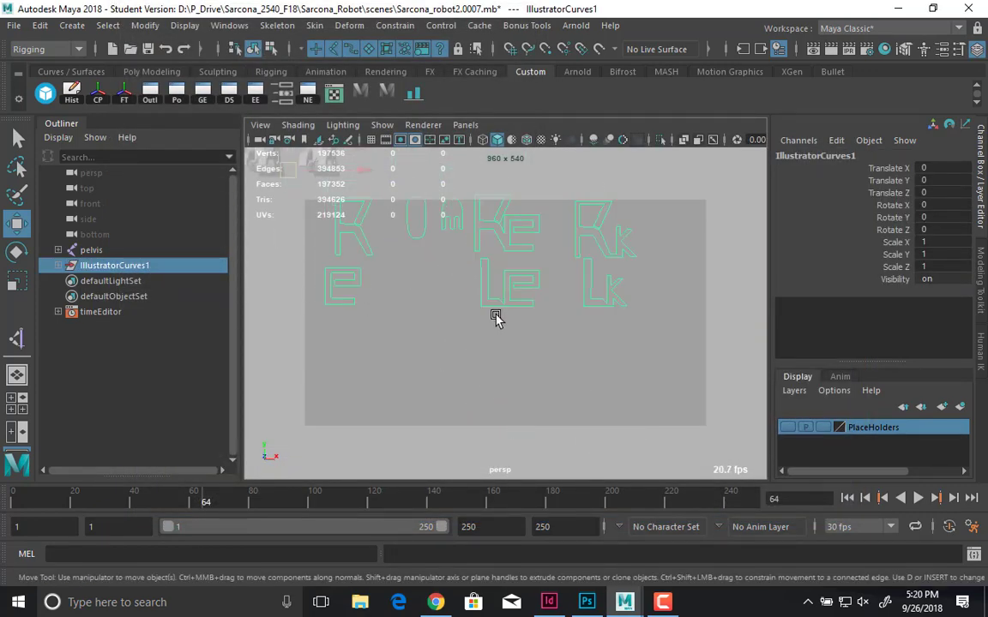
- Delete the Rk and Lk letter curves from the imported set
left_click(479, 357)
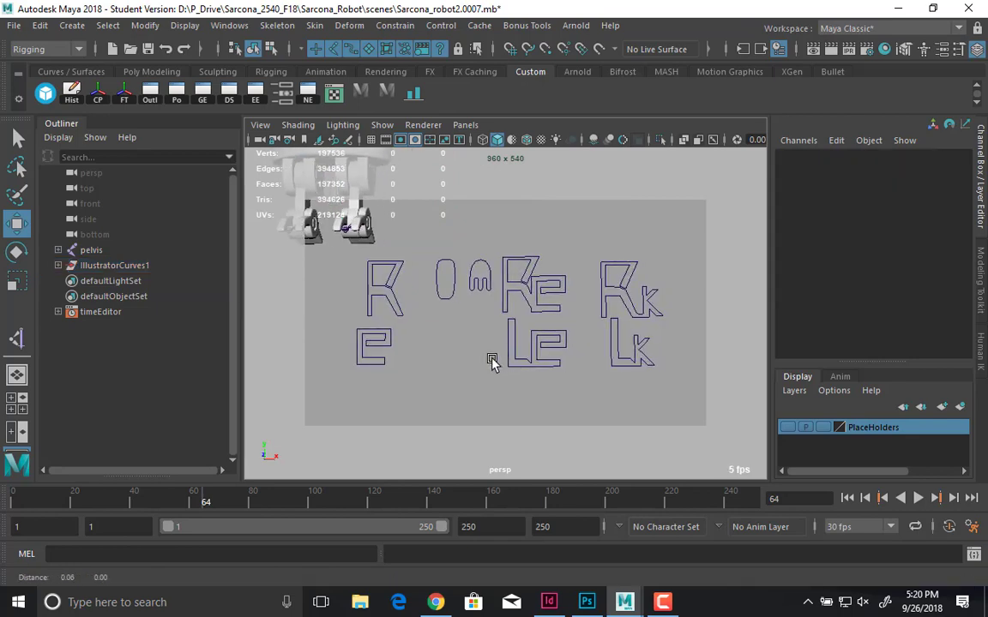
left_click(595, 364)
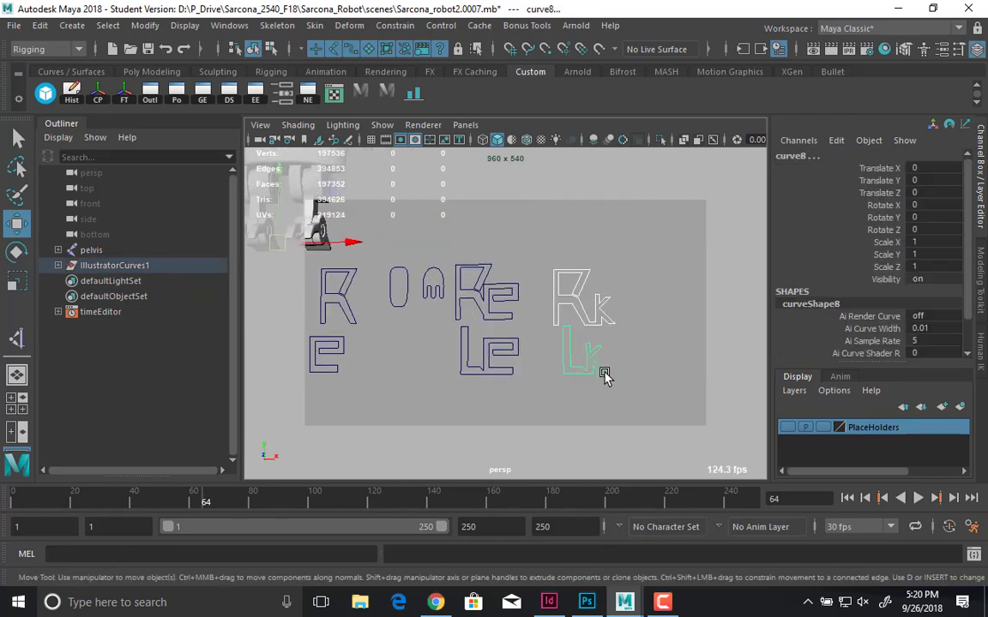
key("Delete")
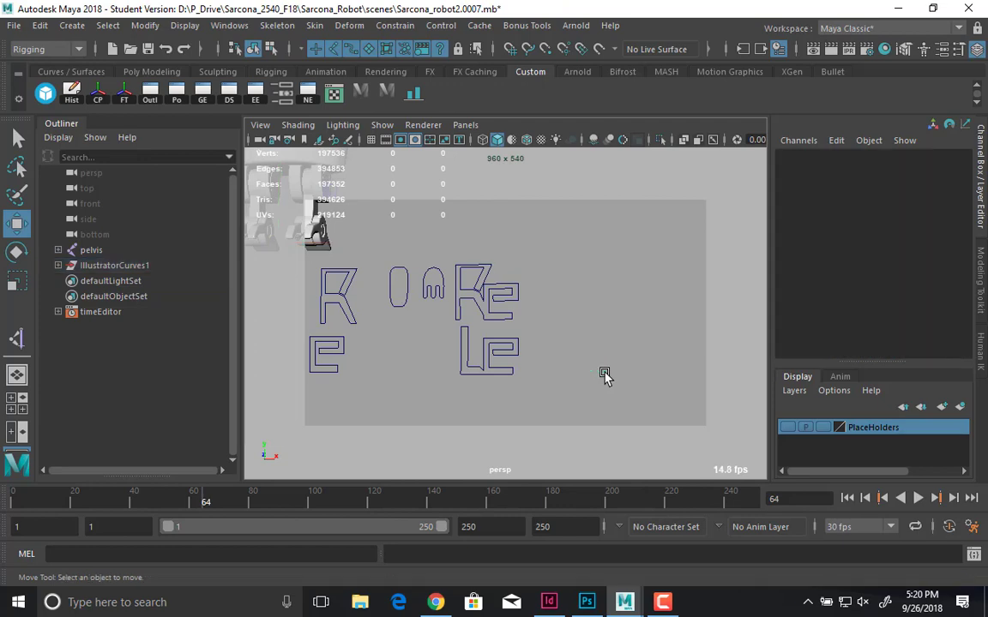
- Delete the single E curve below the large R from the imported curves
middle_click_drag(509, 278, 555, 285, "alt")
key("super")
left_click(562, 322)
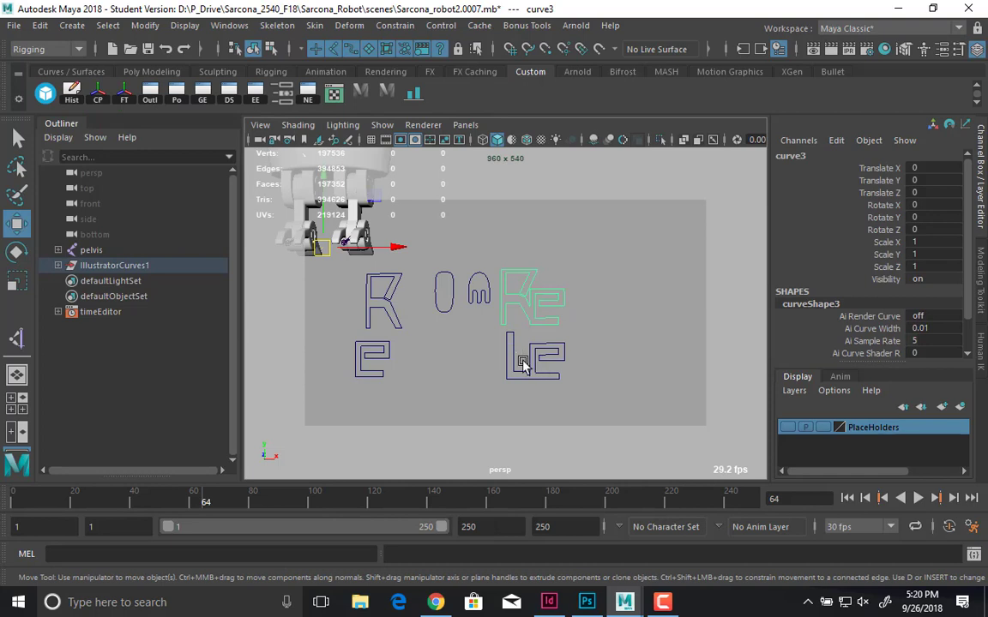
middle_click_drag(446, 265, 613, 291, "alt")
left_click(564, 288)
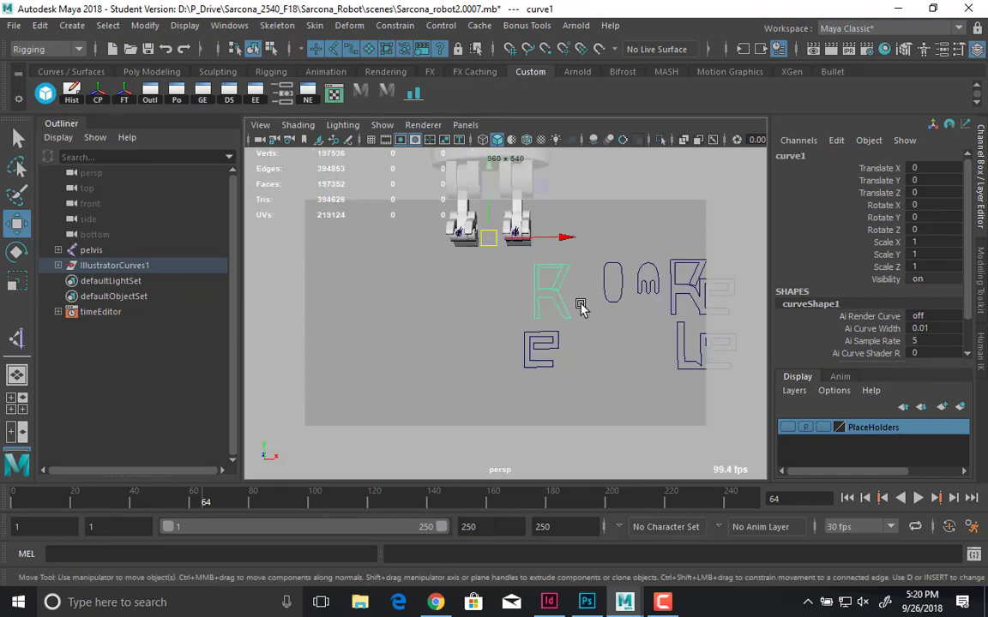
left_click(567, 341)
left_click_drag(573, 337, 594, 364, "alt")
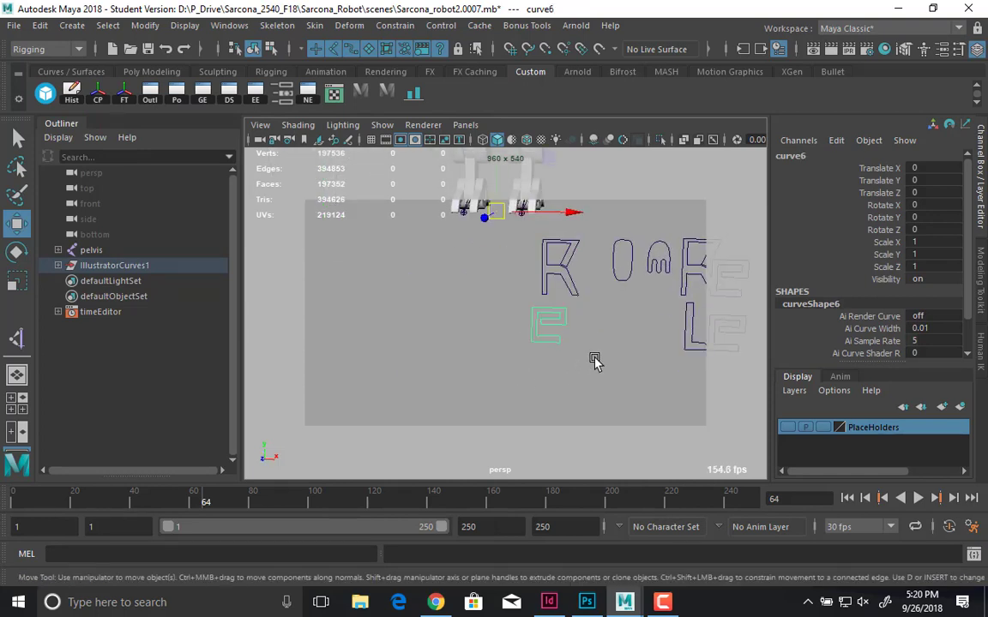
key("Delete")
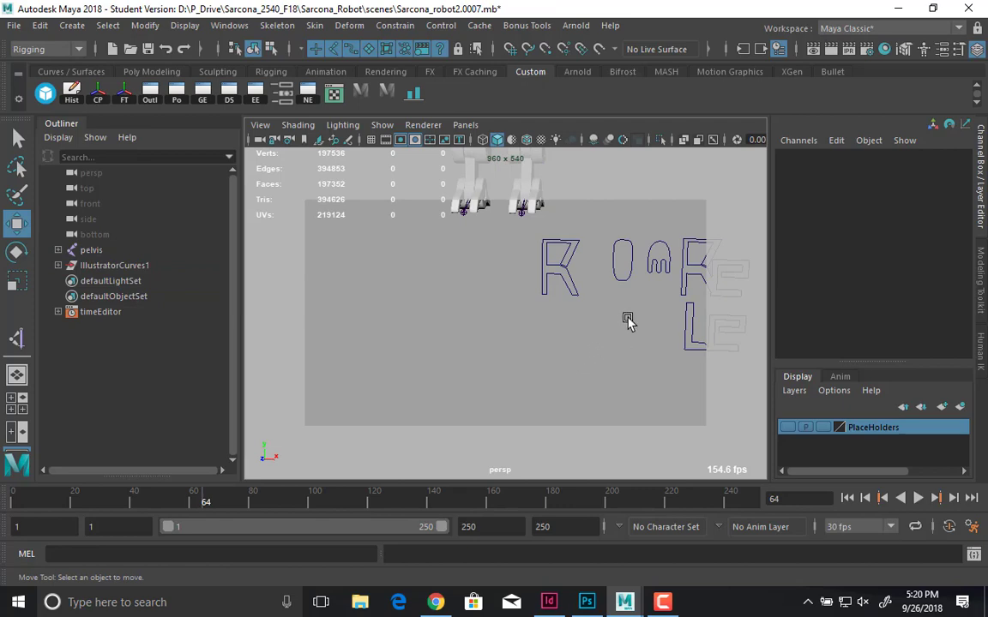
middle_click_drag(639, 310, 529, 338, "alt")
left_click(522, 306)
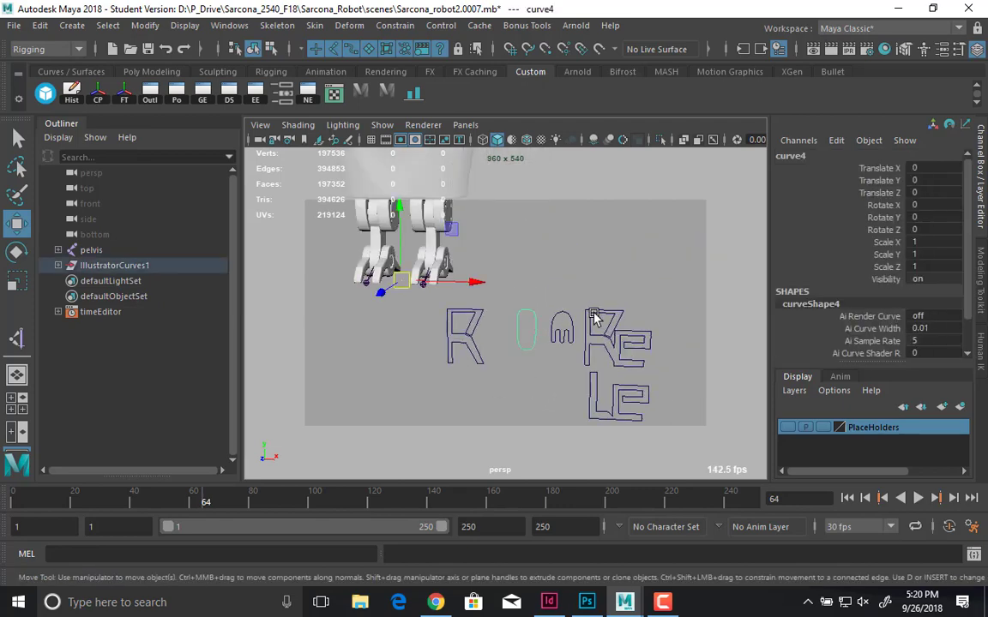
left_click_drag(525, 308, 537, 353, "alt")
left_click(577, 311)
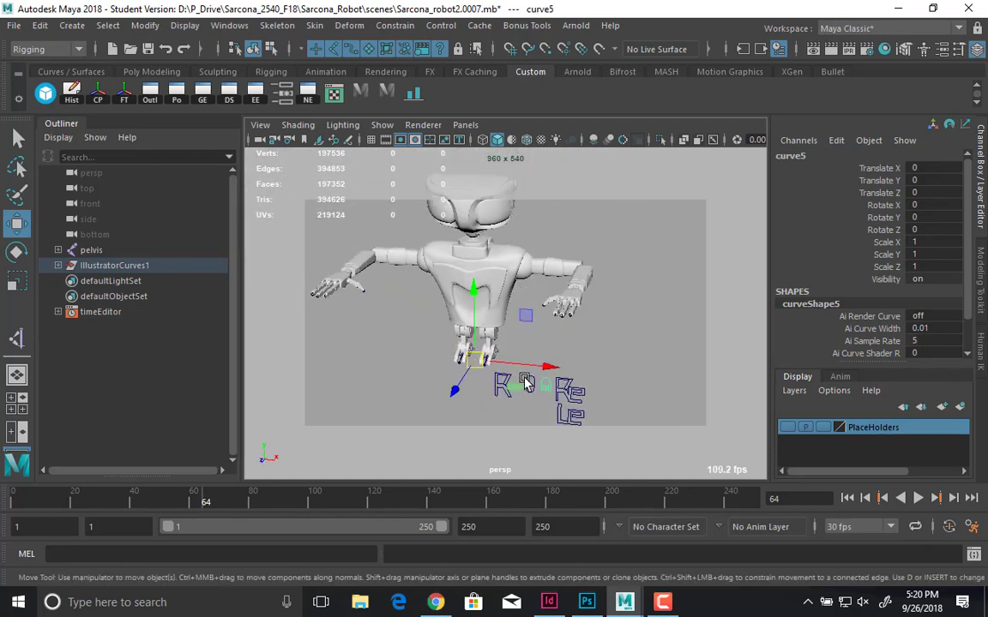
left_click(84, 28)
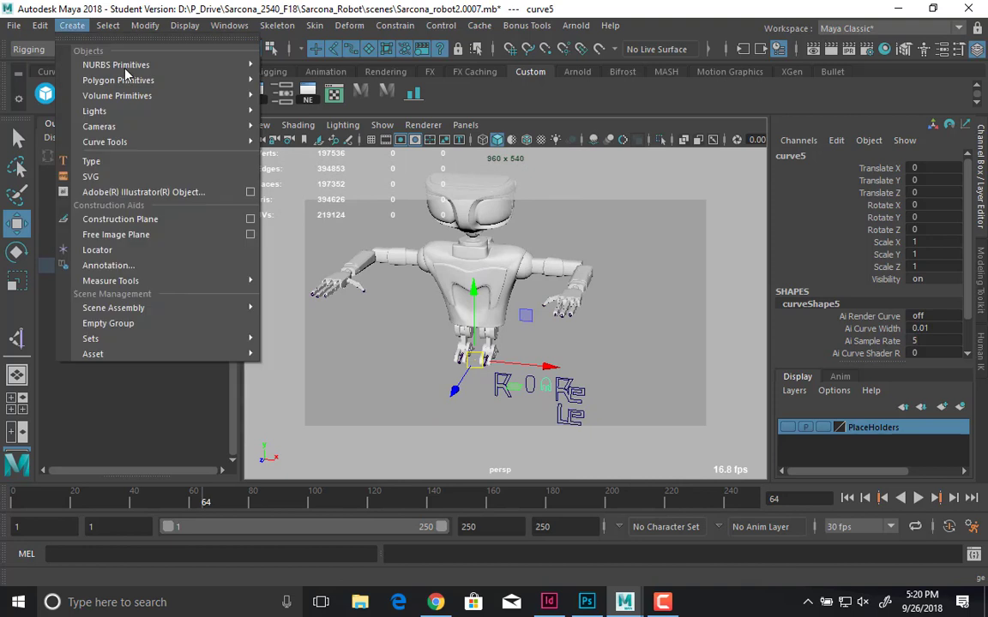
- Try moving the Re curve to a new place, undo the move and clear the selection
mouse_move(120, 65)
left_click(532, 330)
middle_click_drag(532, 330, 508, 346, "alt")
right_click_drag(508, 346, 657, 383, "alt")
middle_click_drag(656, 383, 512, 205, "alt")
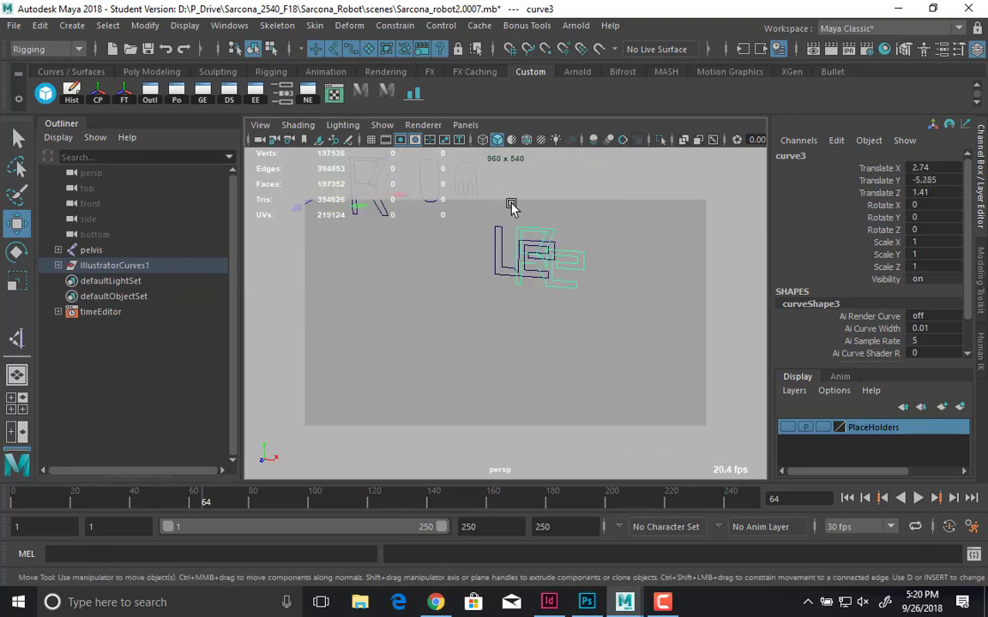
right_click_drag(511, 205, 595, 249, "alt")
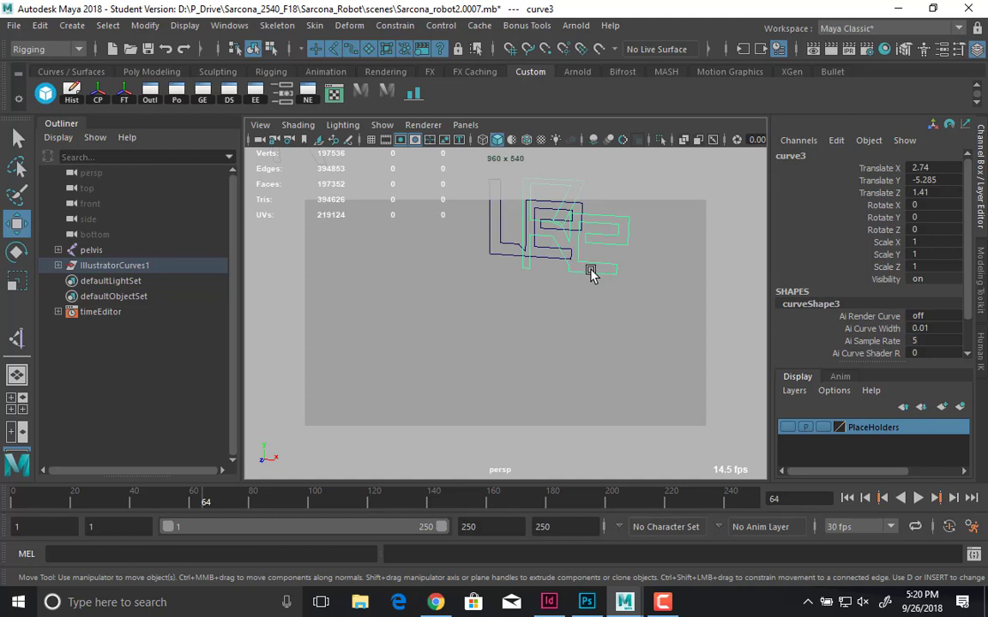
key("ctrl+z")
key("ctrl+z")
key("ctrl+z")
key("bracketleft")
key("bracketleft")
key("bracketleft")
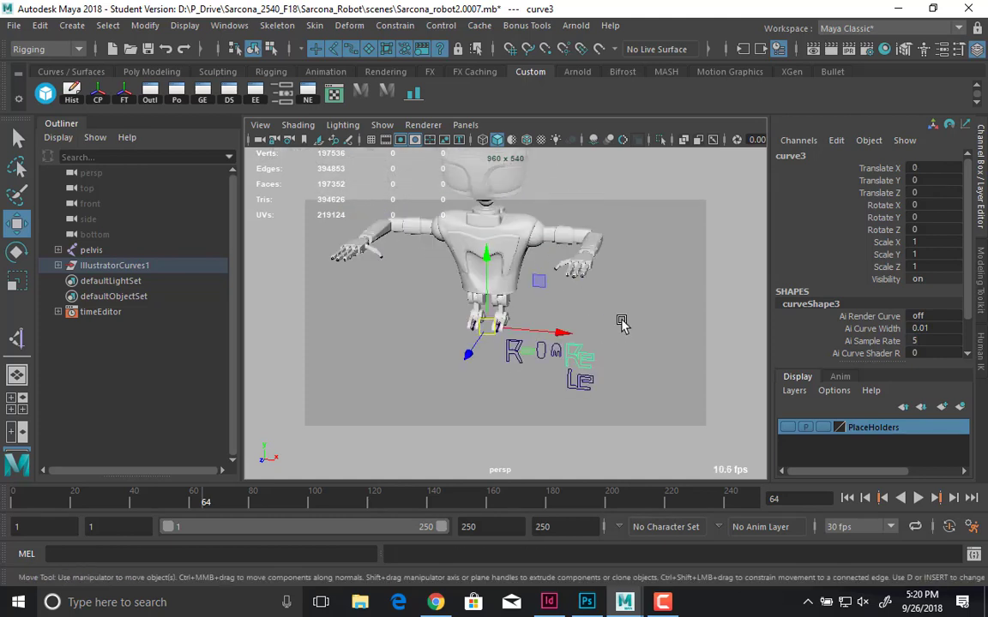
left_click(621, 319)
key("bracketleft")
key("bracketleft")
key("bracketleft")
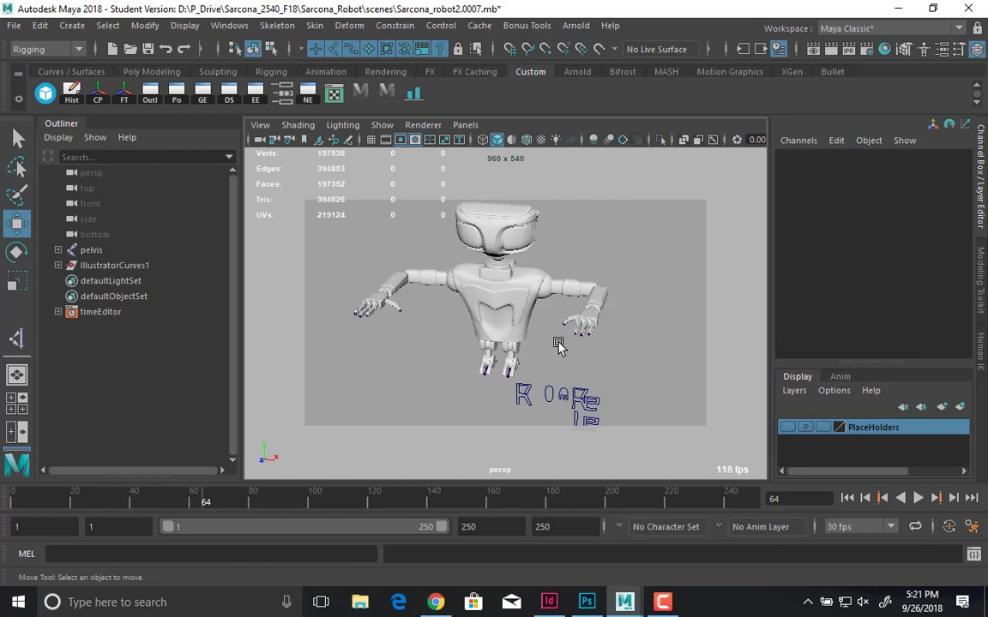
- Center the pivots of all five remaining curves and unparent them from the IllustratorCurves1 group
left_click(547, 394)
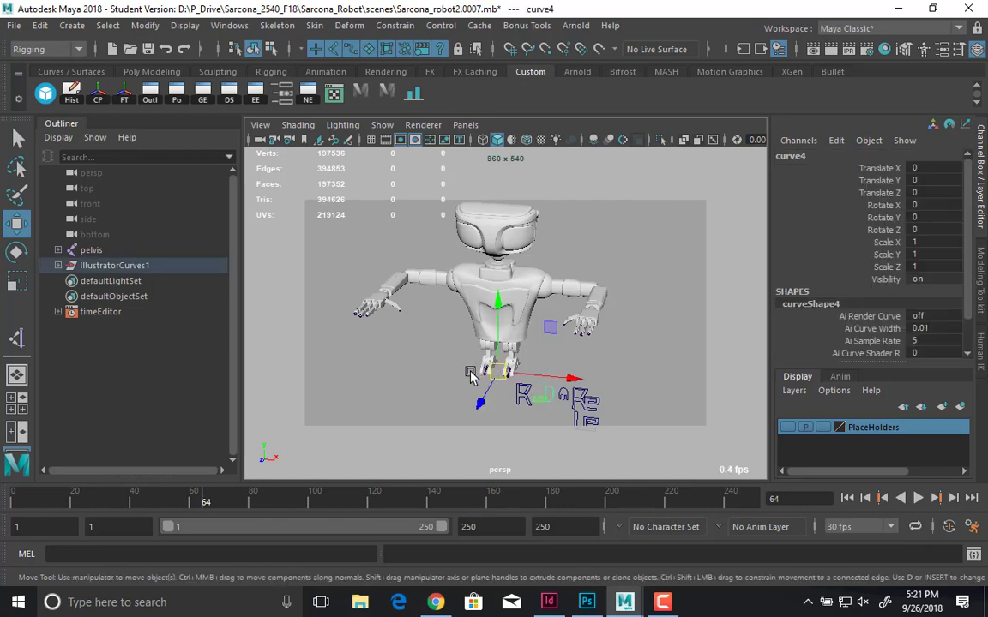
scroll(514, 369, "up", 6)
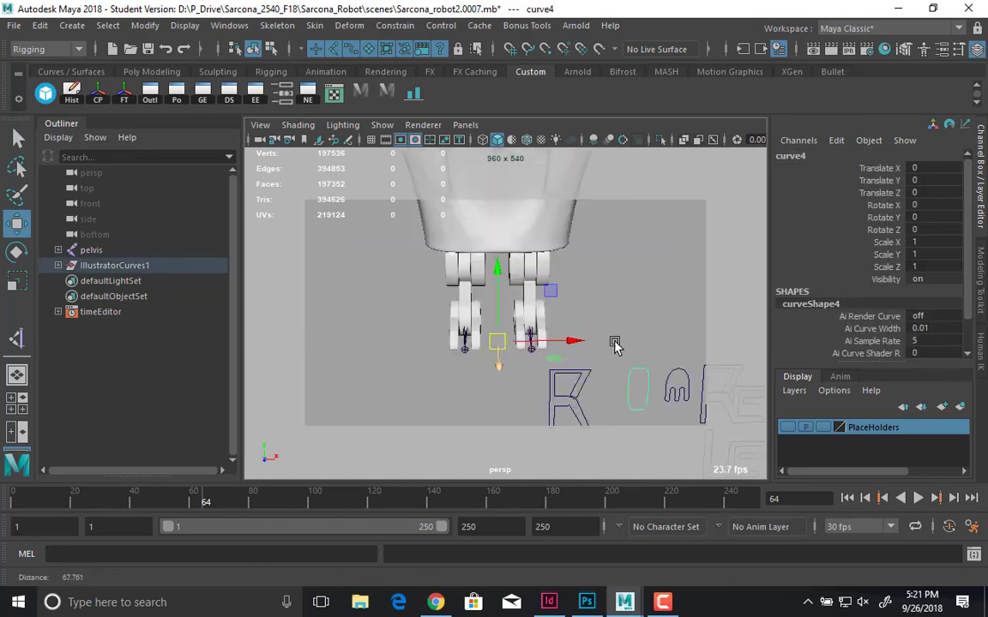
scroll(595, 346, "down", 3)
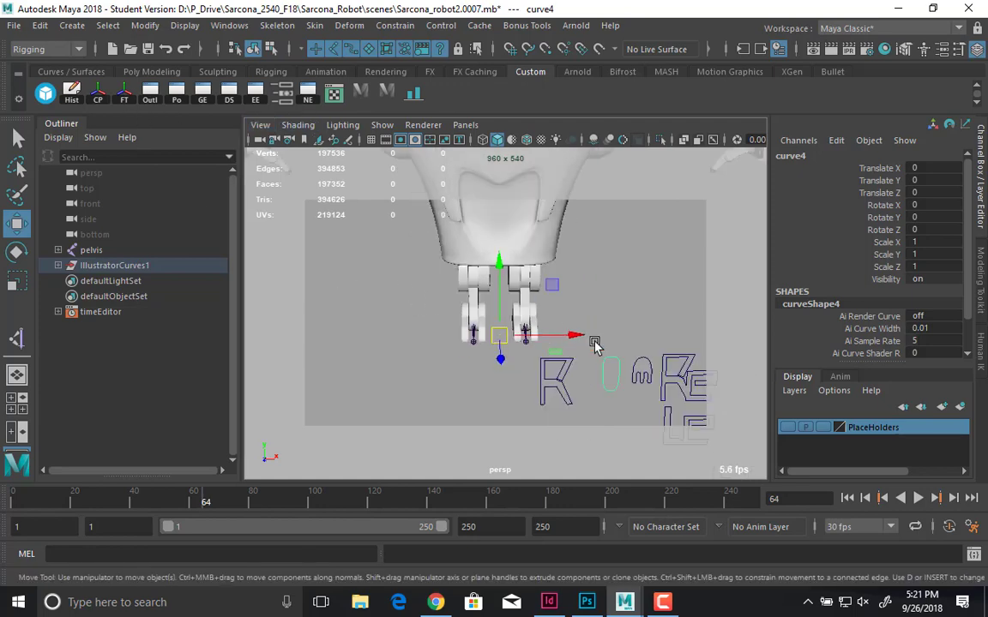
middle_click_drag(508, 327, 433, 294, "alt")
left_click_drag(459, 324, 686, 443)
scroll(566, 419, "down", 3)
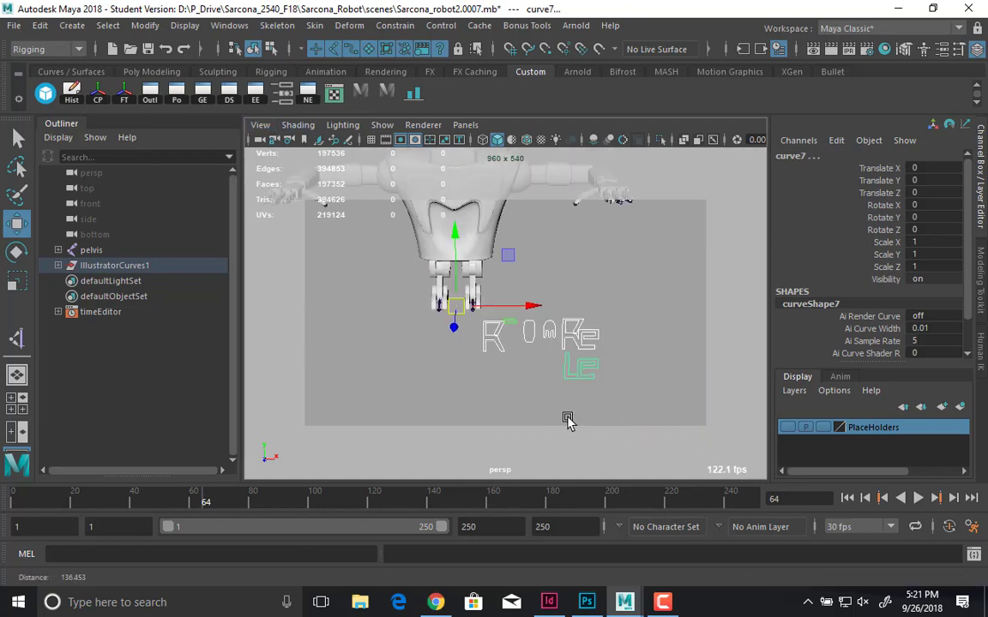
scroll(567, 419, "up", 2)
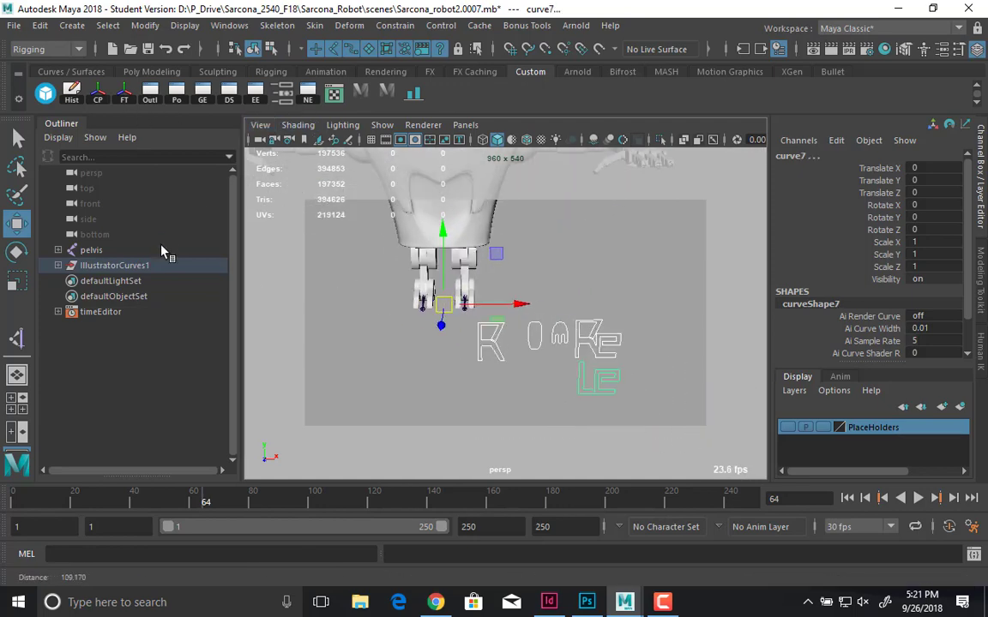
left_click(100, 99)
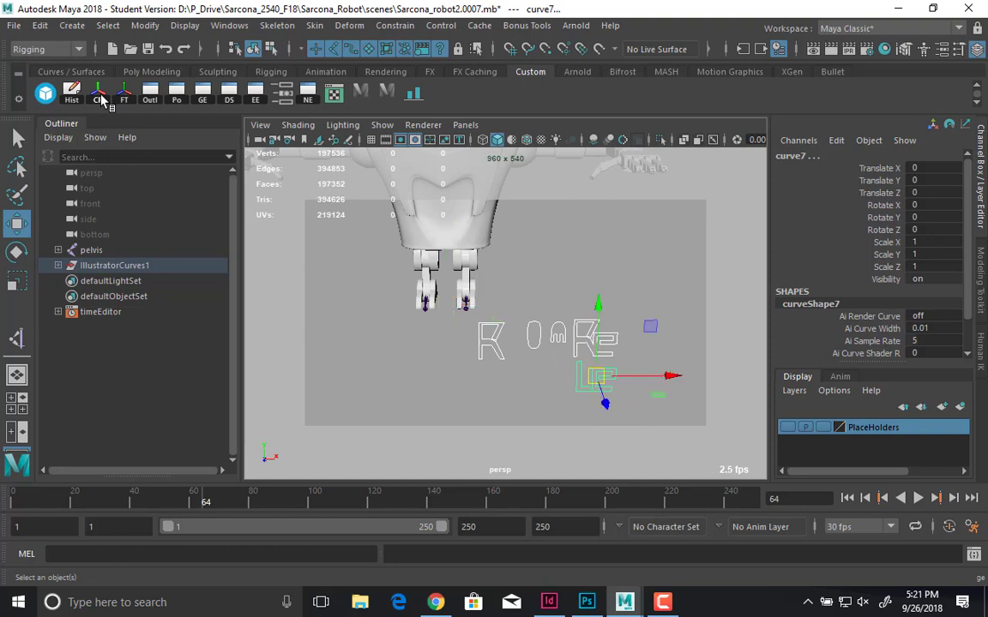
left_click(101, 100)
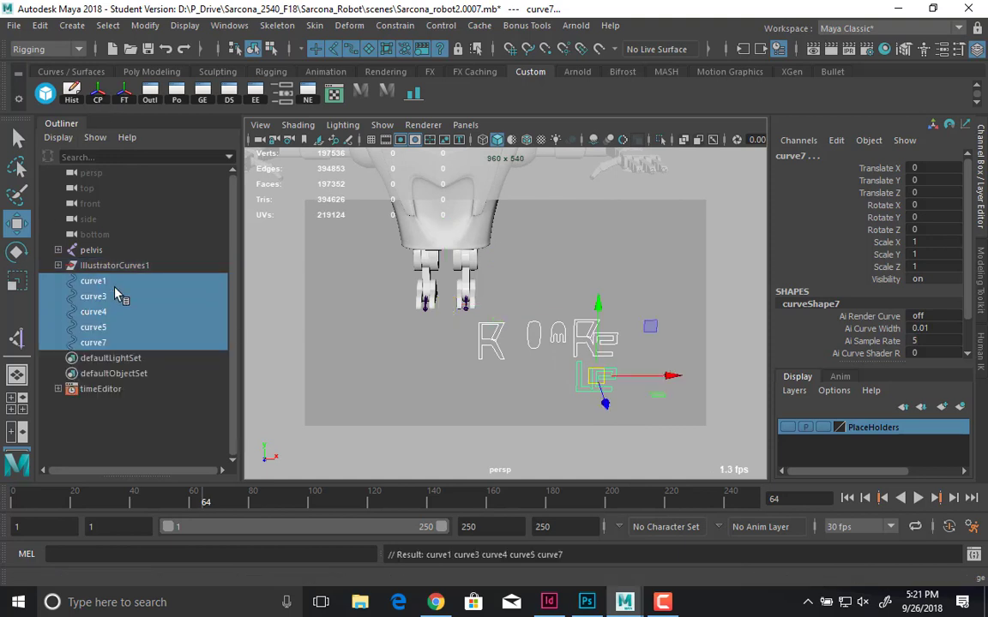
left_click_drag(114, 284, 121, 344)
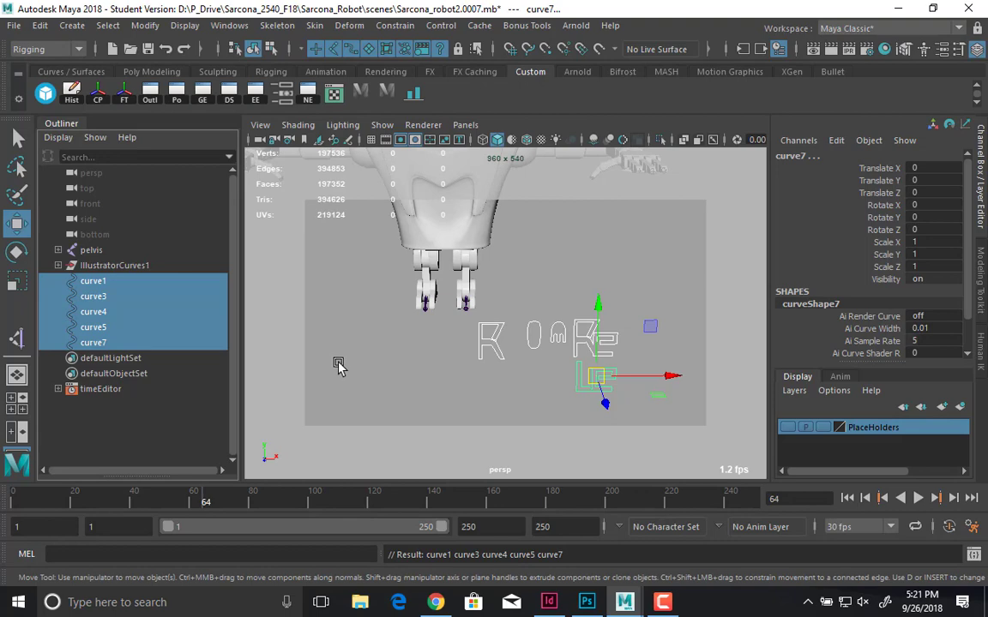
- Select the oval curve and hide polygons in the viewport so only the joints and curves are displayed
left_click(526, 339)
left_click_drag(468, 297, 493, 302, "alt")
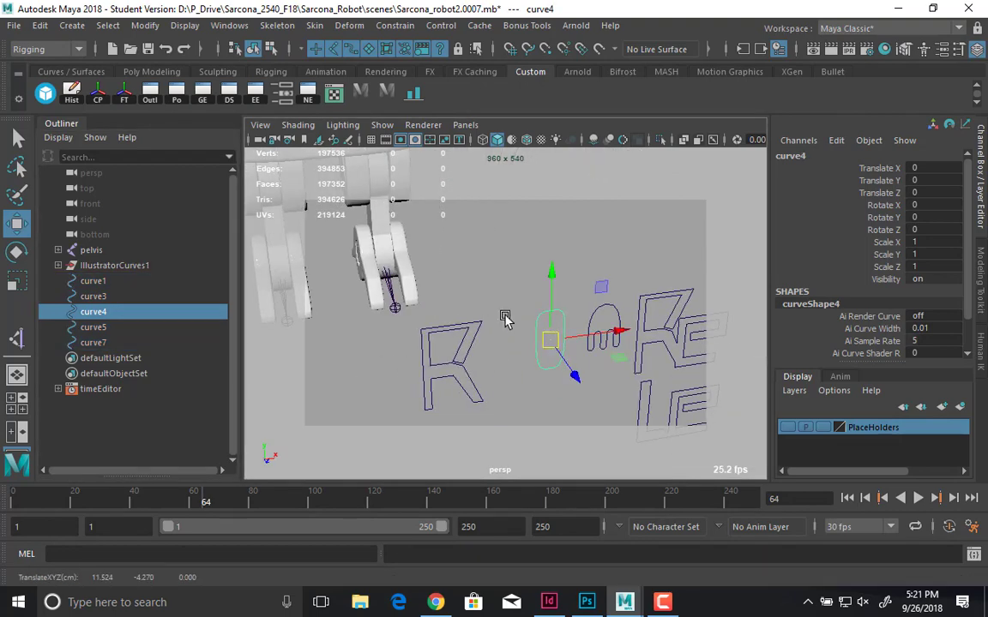
middle_click_drag(505, 317, 547, 335, "alt")
right_click_drag(547, 335, 727, 340, "alt")
left_click_drag(592, 296, 547, 348, "alt")
left_click(383, 126)
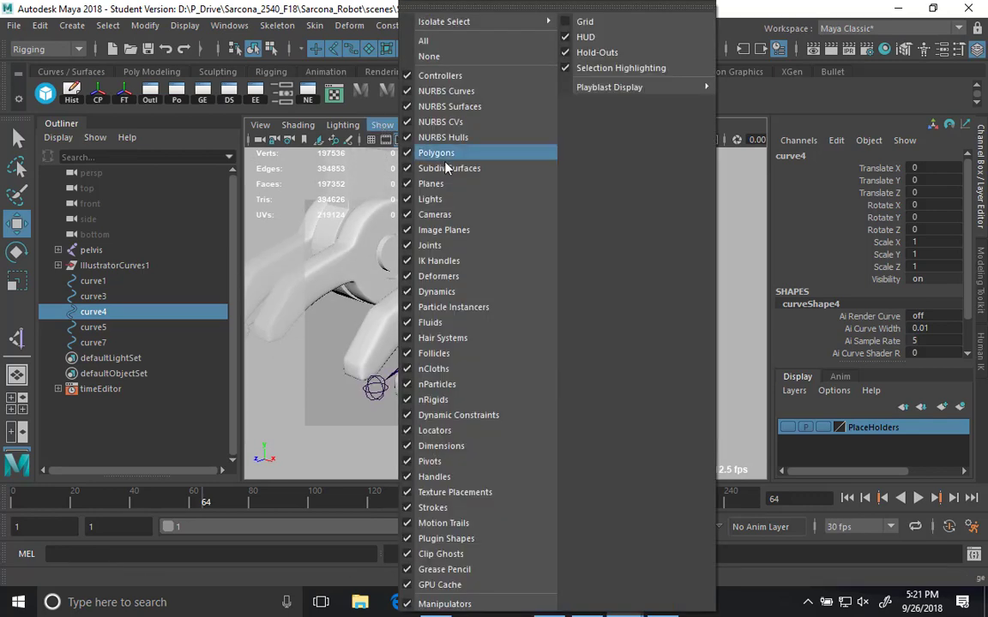
left_click(446, 159)
- Place the oval curve on the robot's left ankle joint and rotate it -90 degrees in X
left_click_drag(582, 249, 583, 301, "alt")
left_click_drag(646, 429, 538, 301)
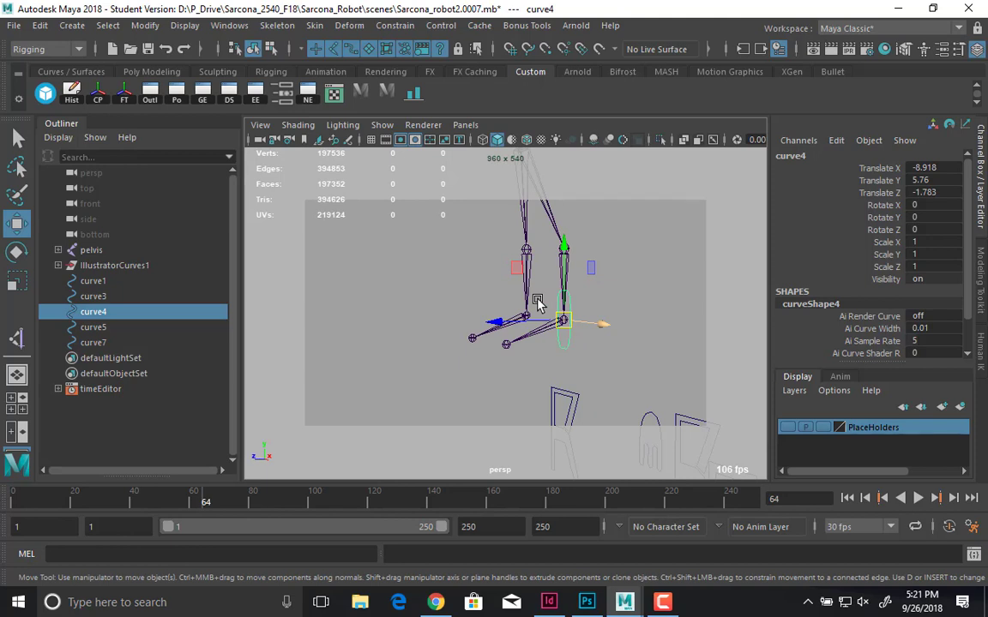
key("e")
left_click_drag(531, 265, 649, 367)
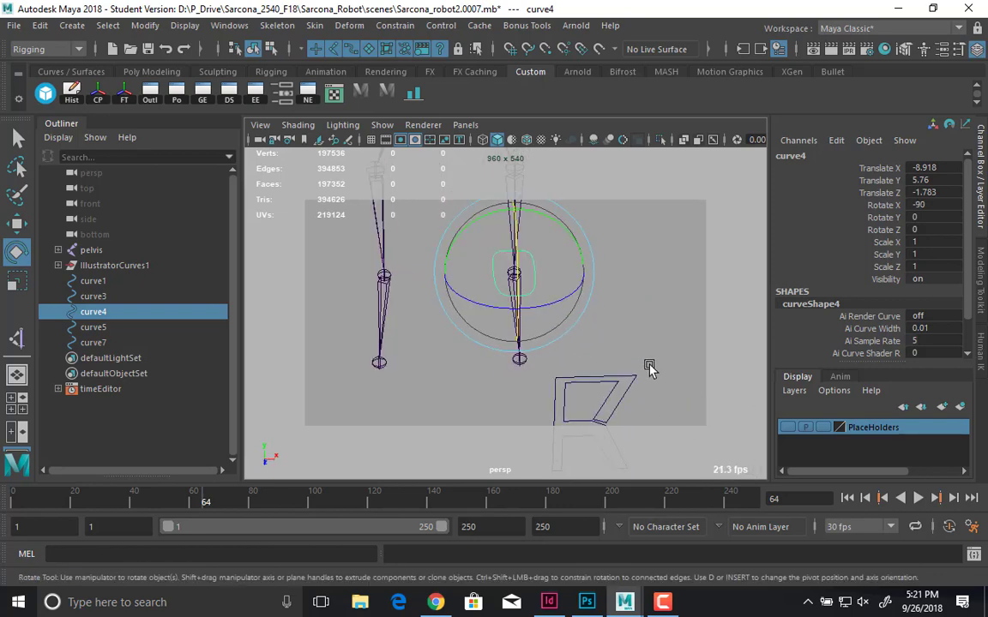
- Duplicate the oval ankle curve and snap the copy along X to the right ankle joint, at Translate X -14.13
key("w")
key("ctrl+d")
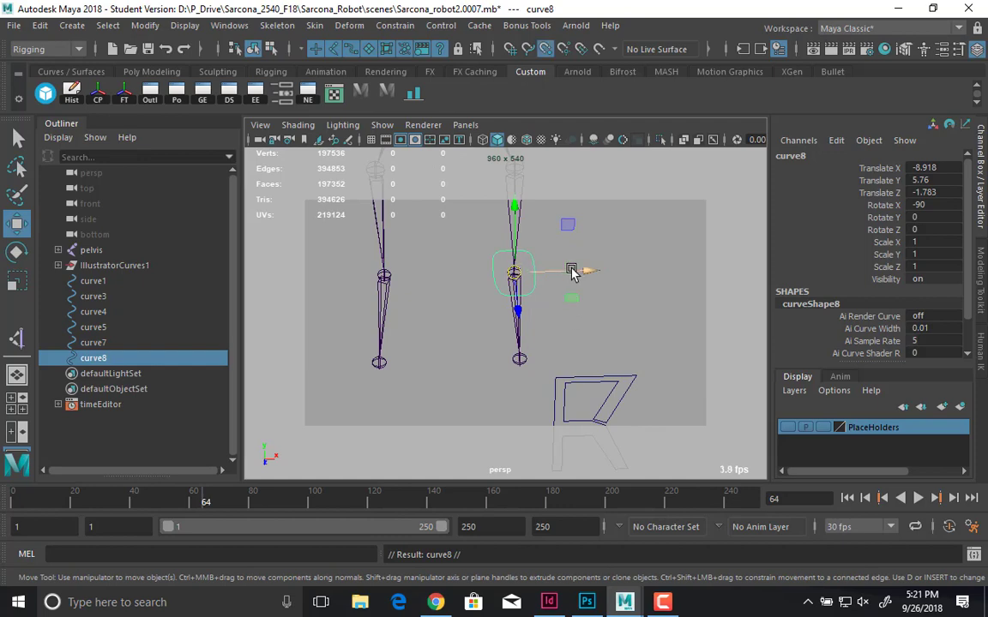
left_click_drag(572, 271, 401, 271)
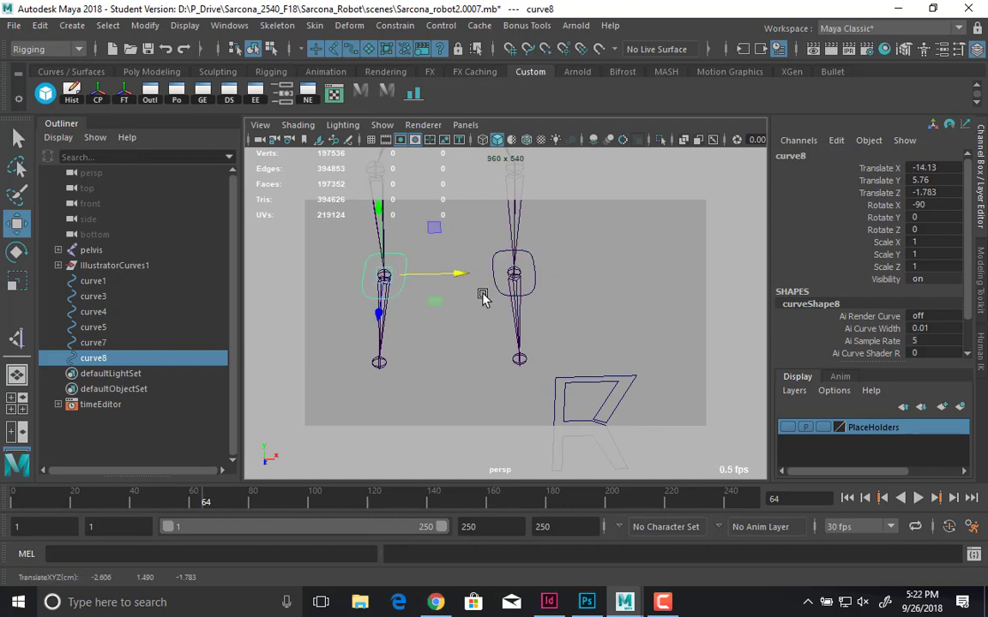
- Duplicate both ankle curves, raise the copies to the joints above at Translate Y 10.283, and scale them to X 2.516, Y 1.333
left_click_drag(525, 286, 544, 285, "alt")
left_click(559, 302, "shift")
key("ctrl+d")
key("r")
left_click_drag(624, 336, 644, 276, "alt")
left_click_drag(591, 293, 555, 347, "alt")
mouse_move(493, 323)
left_mouse_down("alt")
mouse_move(497, 308)
mouse_move(502, 319)
left_mouse_up("alt")
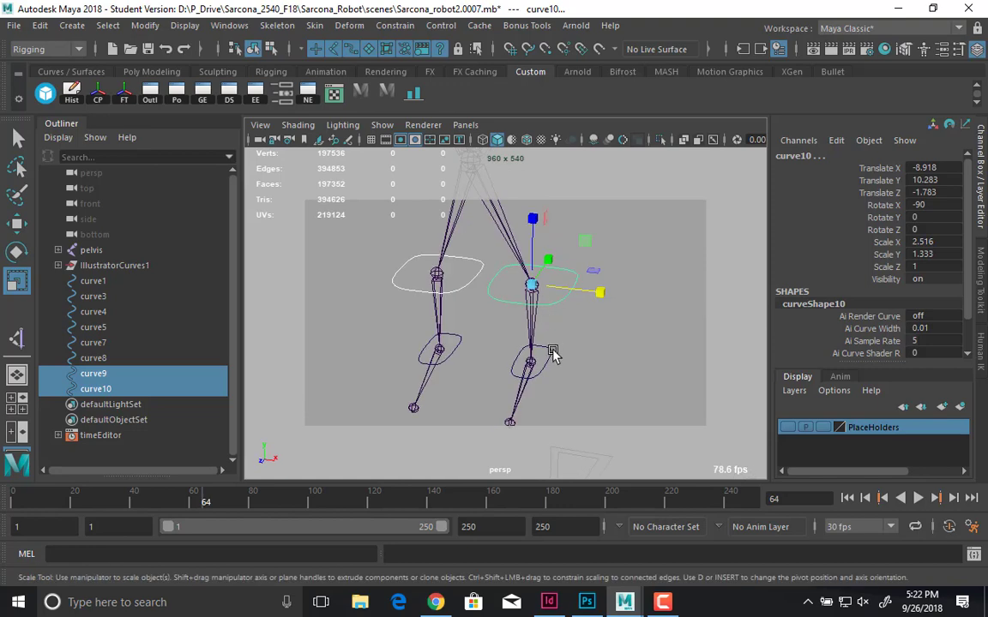
- Show polygons again and scale the two ankle curves uniformly to 2.092 so they surround the feet
left_click(461, 352)
left_click(457, 352, "shift")
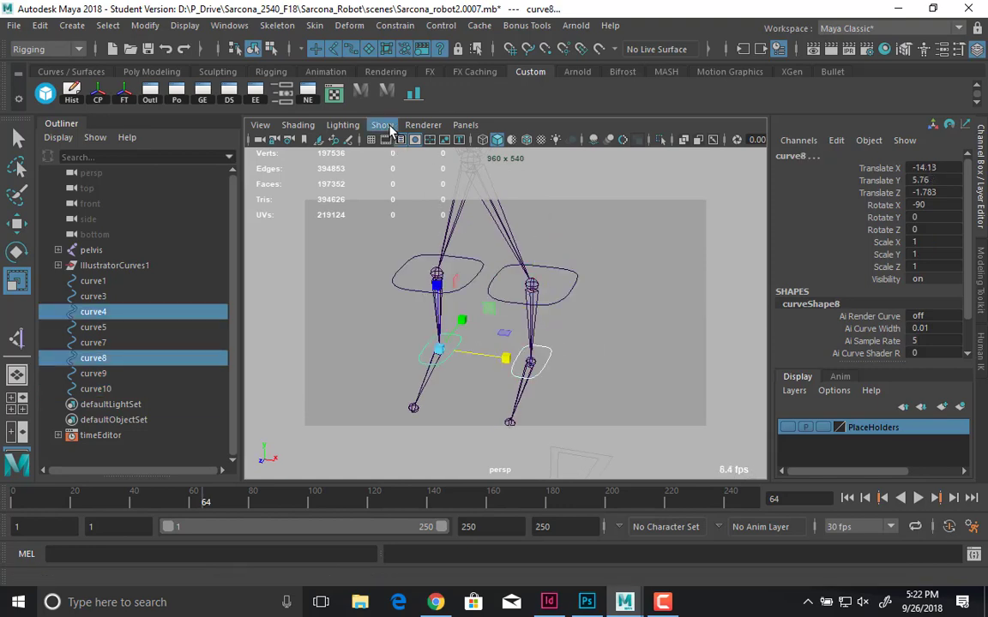
left_click(383, 126)
left_click(433, 202)
left_click_drag(480, 257, 460, 267, "alt")
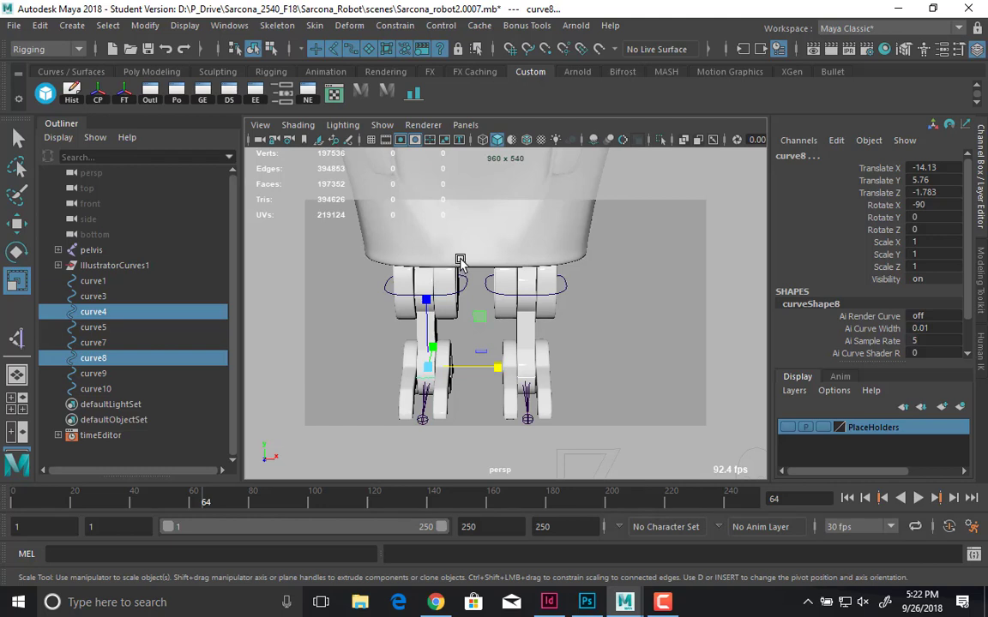
left_click_drag(427, 367, 466, 370)
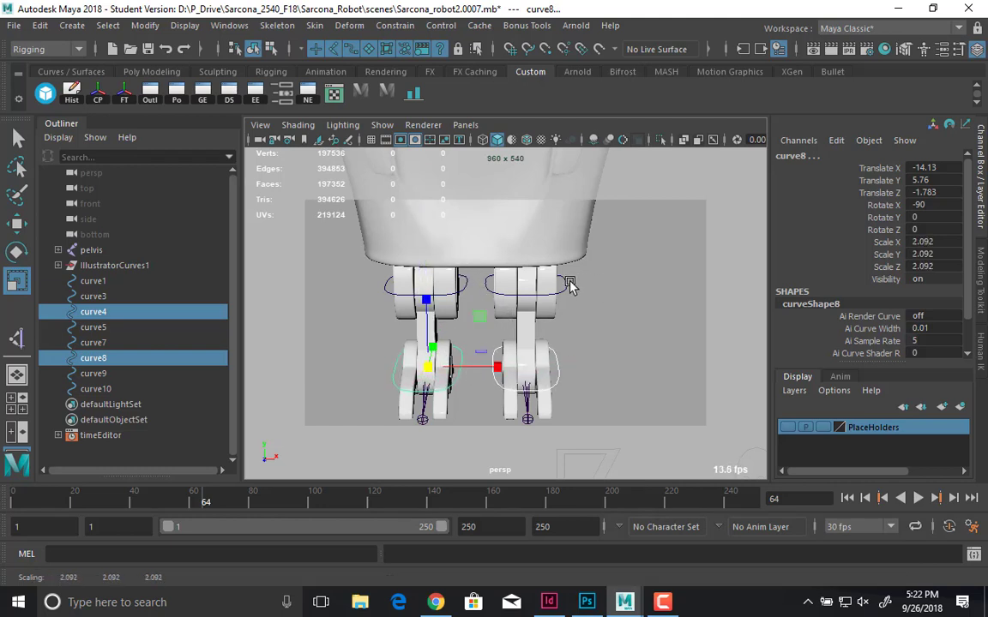
- Scale the upper pair of leg curves to X 2.934, Y 1.555, Z 1.167, and hide polygons in the viewport
left_click(507, 282)
left_click(465, 283, "shift")
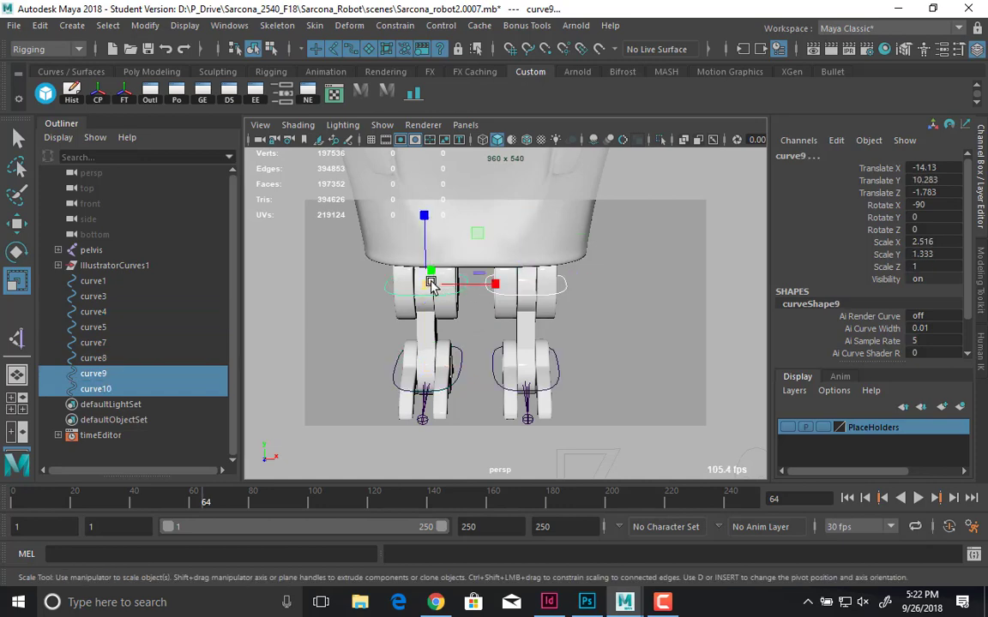
left_click(640, 357)
left_click_drag(640, 357, 498, 205, "alt")
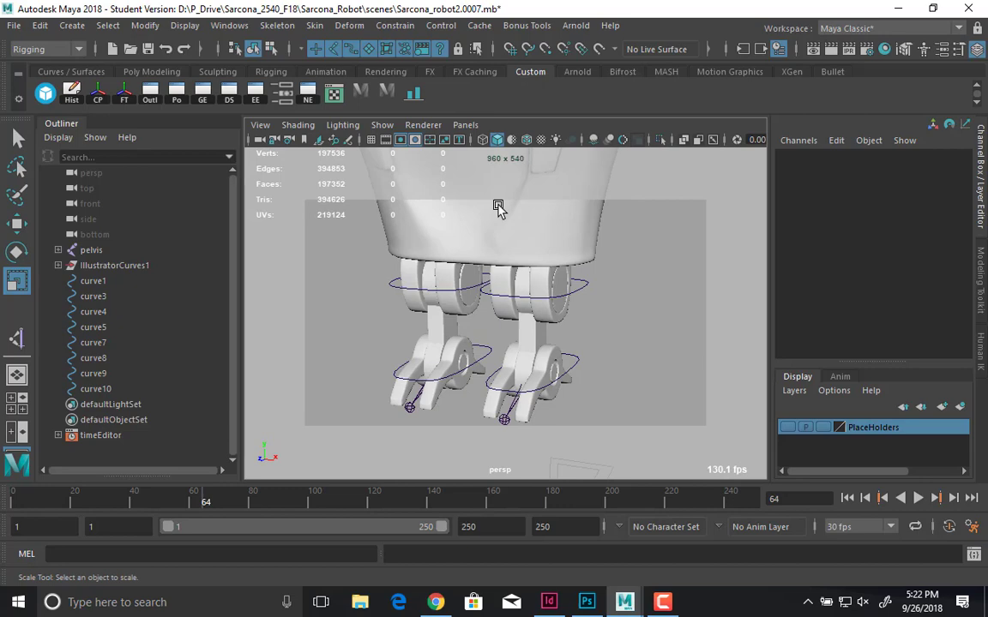
left_click(382, 125)
left_click(432, 152)
- Try rotating the left upper leg curve in X about its joint, and undo the rotation
left_click(527, 333)
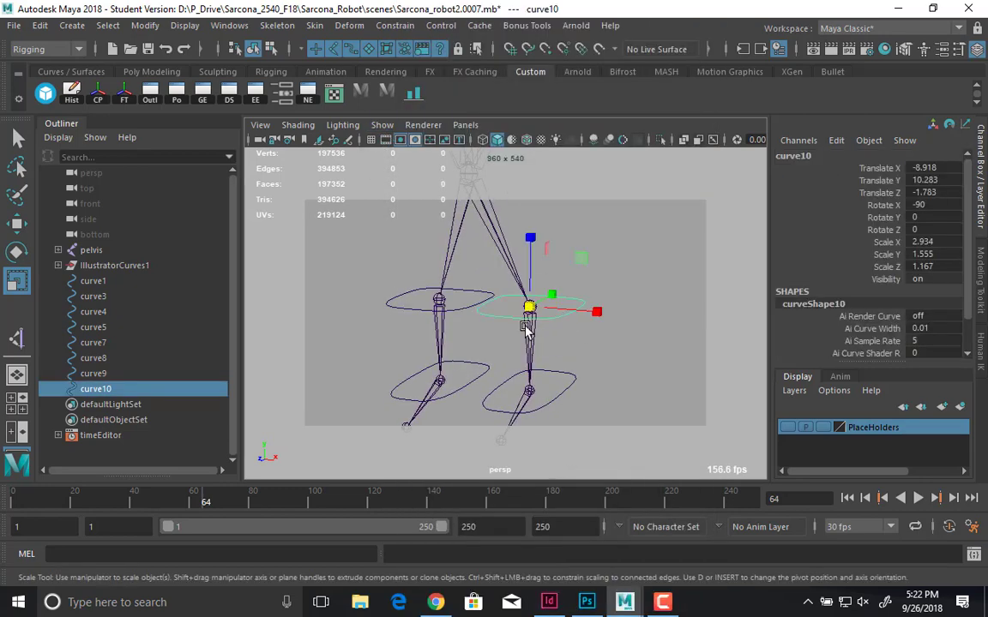
left_click_drag(526, 333, 564, 313, "alt")
key("w")
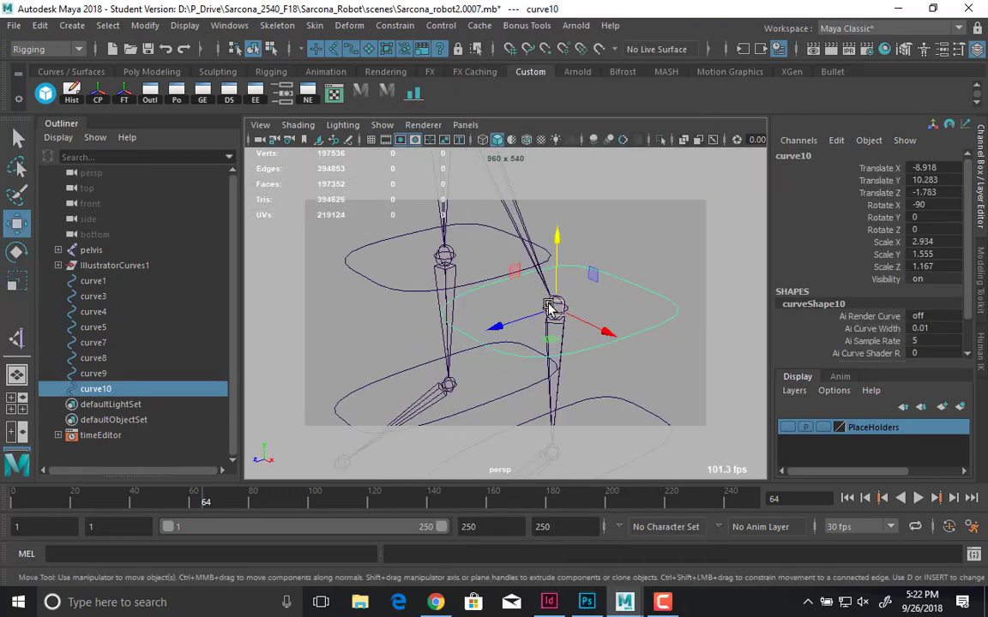
key("e")
left_click_drag(490, 244, 495, 321)
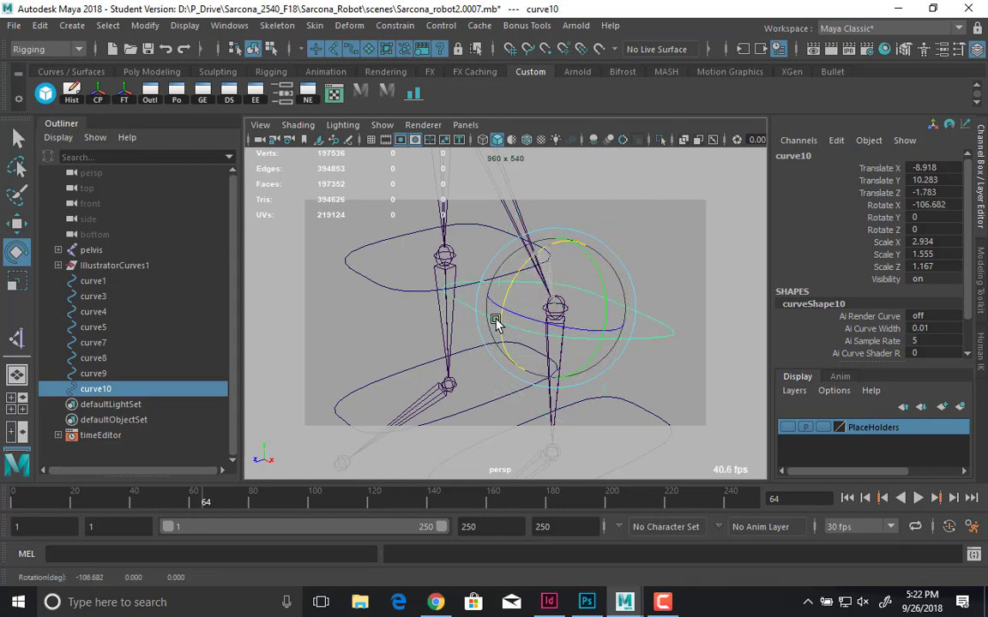
key("ctrl+z")
key("ctrl+z")
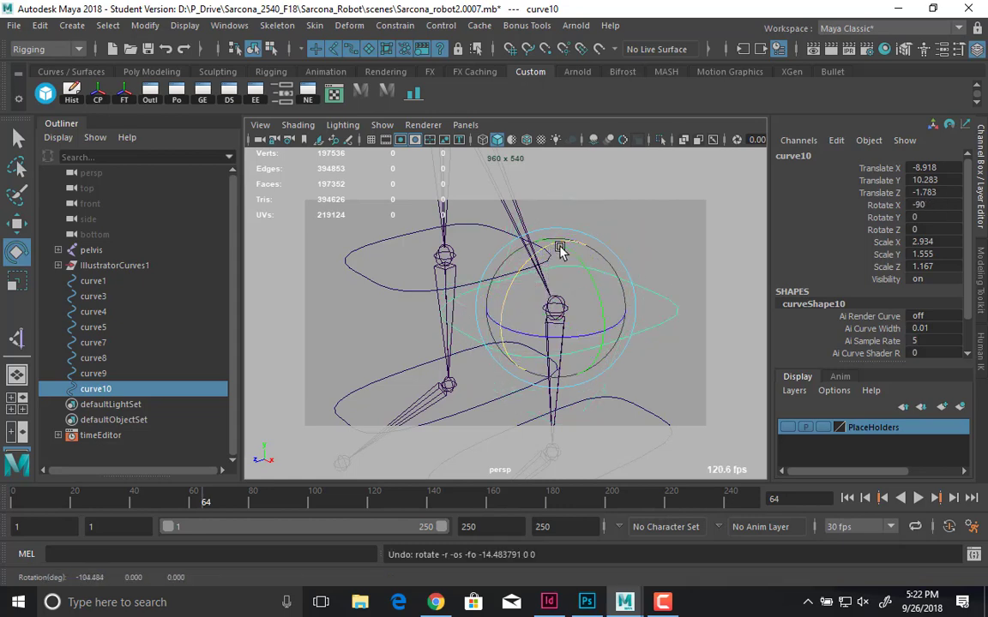
- Try moving the left upper leg curve off its joint to rotate it there, undo these changes and clear the selection
key("w")
left_click_drag(607, 330, 710, 343)
middle_click_drag(670, 308, 668, 241, "alt")
left_click_drag(639, 201, 642, 160)
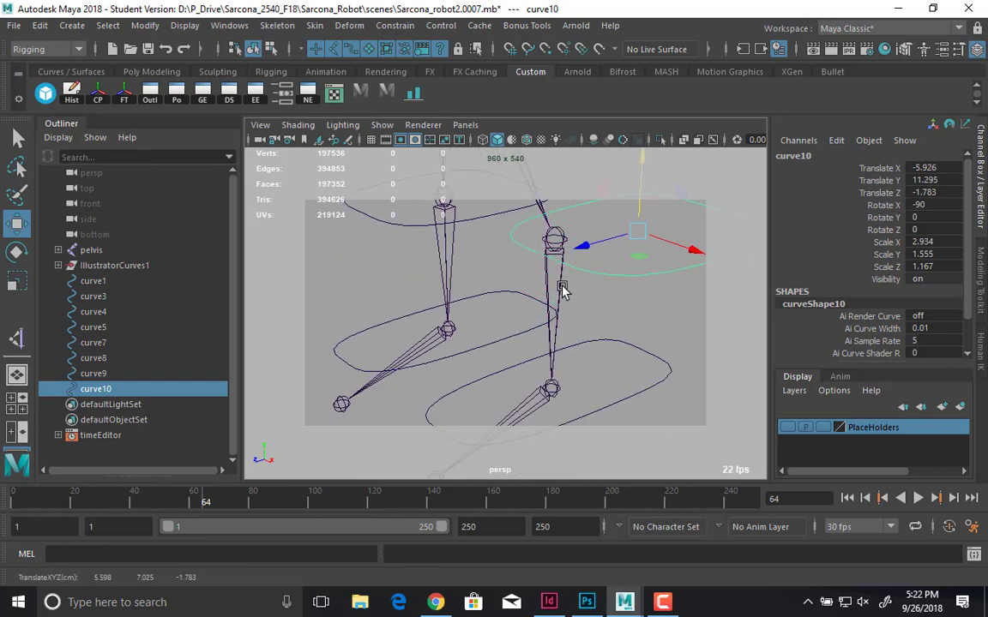
left_click_drag(562, 286, 478, 312, "alt")
key("e")
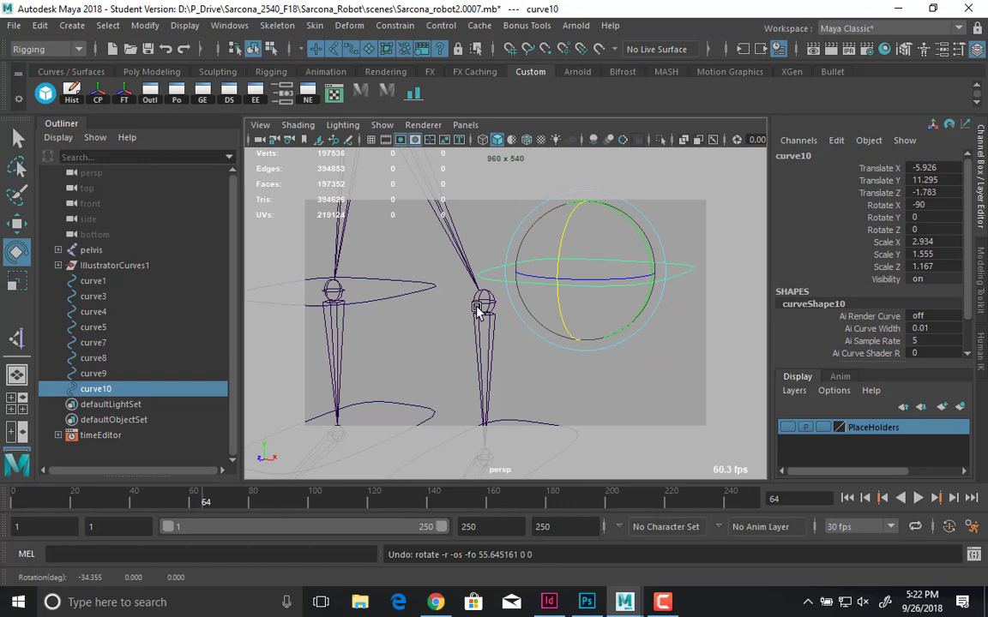
key("ctrl+z")
key("ctrl+z")
left_click(648, 316)
right_click_drag(648, 316, 420, 262, "alt")
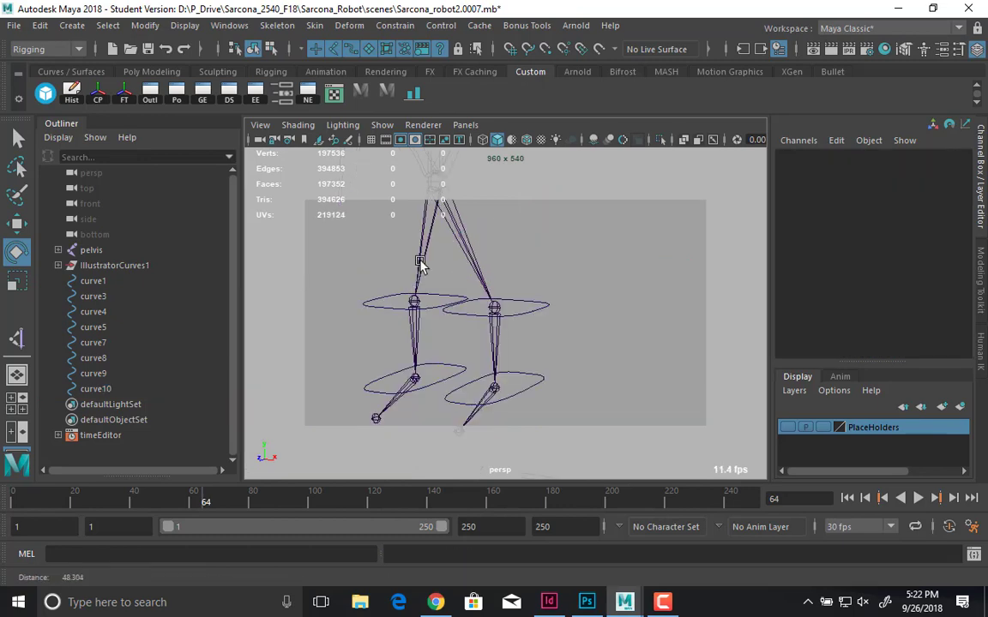
- Snap the hand-shaped curve to the robot's left wrist joint
left_click_drag(420, 262, 559, 306, "alt")
left_click(533, 367)
key("w")
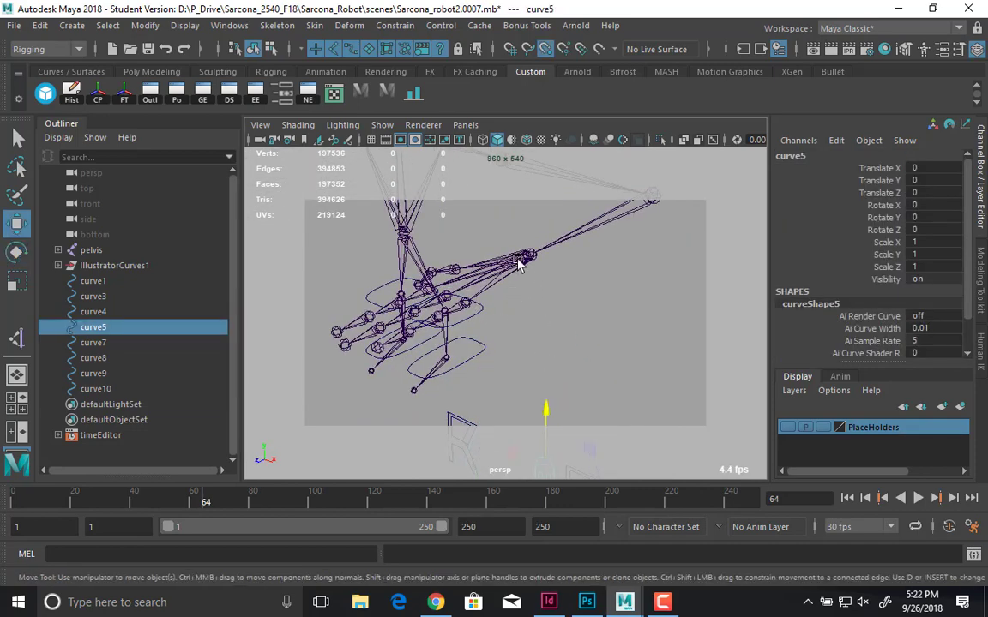
middle_click_drag(518, 264, 533, 247)
- Scale the hand curve uniformly to 2.951 and rotate it -180 degrees in X
left_click_drag(540, 275, 568, 337, "alt")
key("e")
key("r")
key("e")
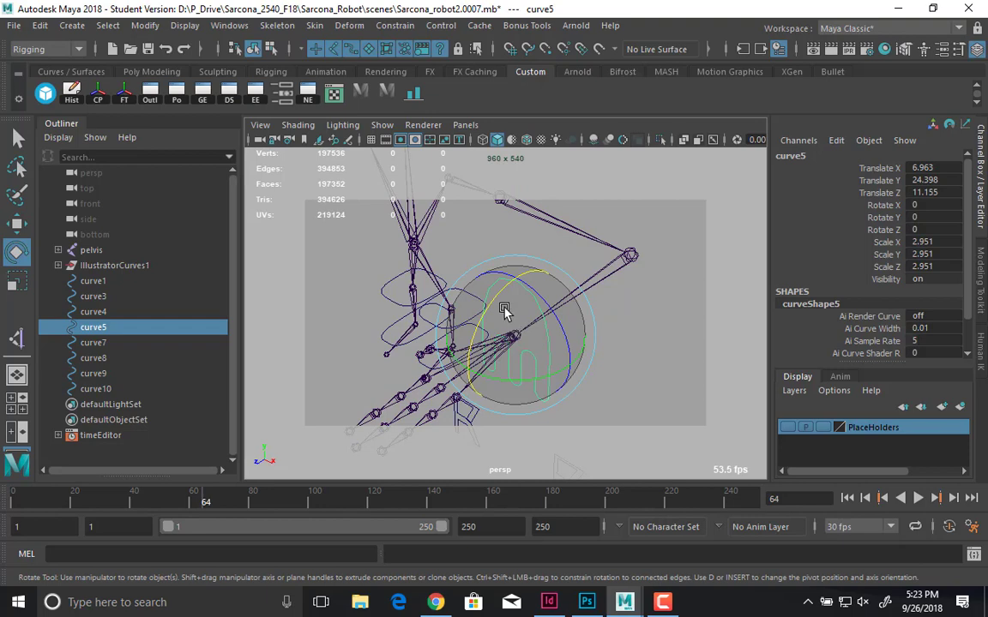
left_click_drag(504, 311, 788, 394)
- Duplicate the hand curve and snap the copy along X to the right wrist joint, at Translate X -36.471
left_click_drag(570, 368, 625, 337, "alt")
key("w")
key("ctrl+d")
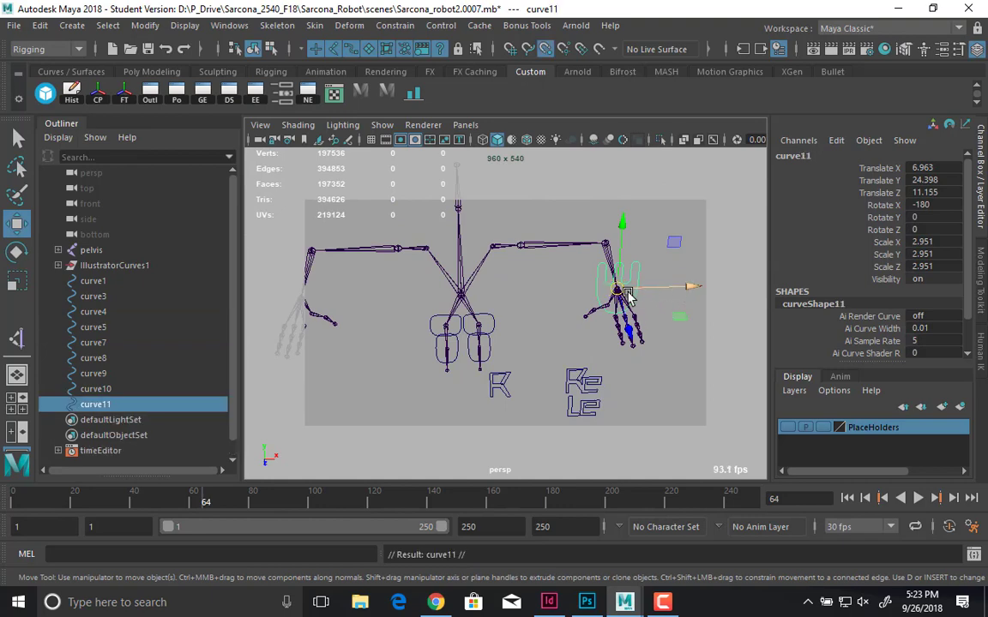
left_click_drag(628, 297, 319, 296)
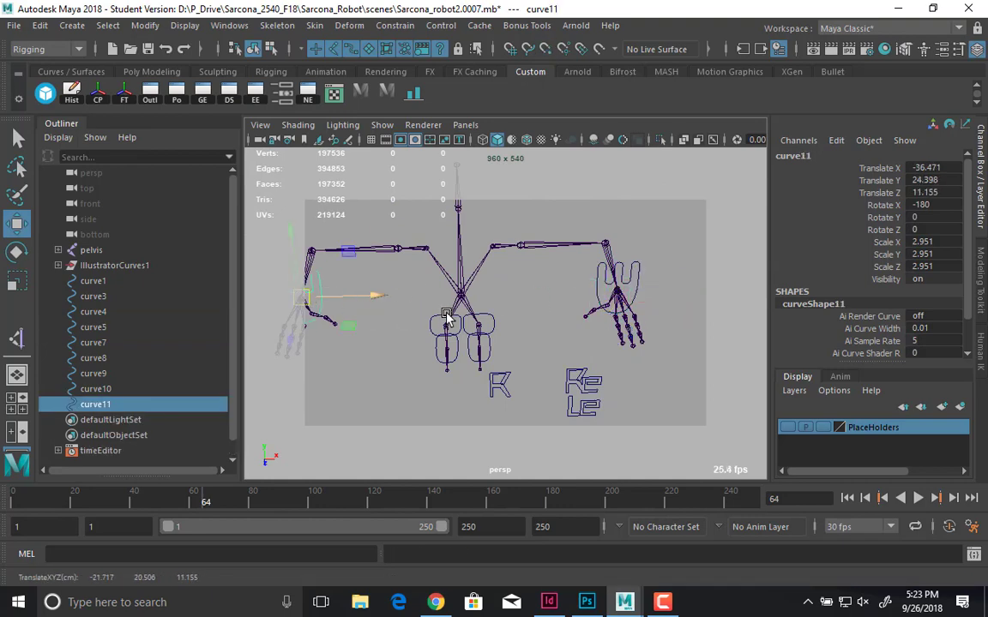
- Snap the Re curve to the robot's right elbow joint
left_click_drag(450, 326, 545, 347, "alt")
left_click(545, 347)
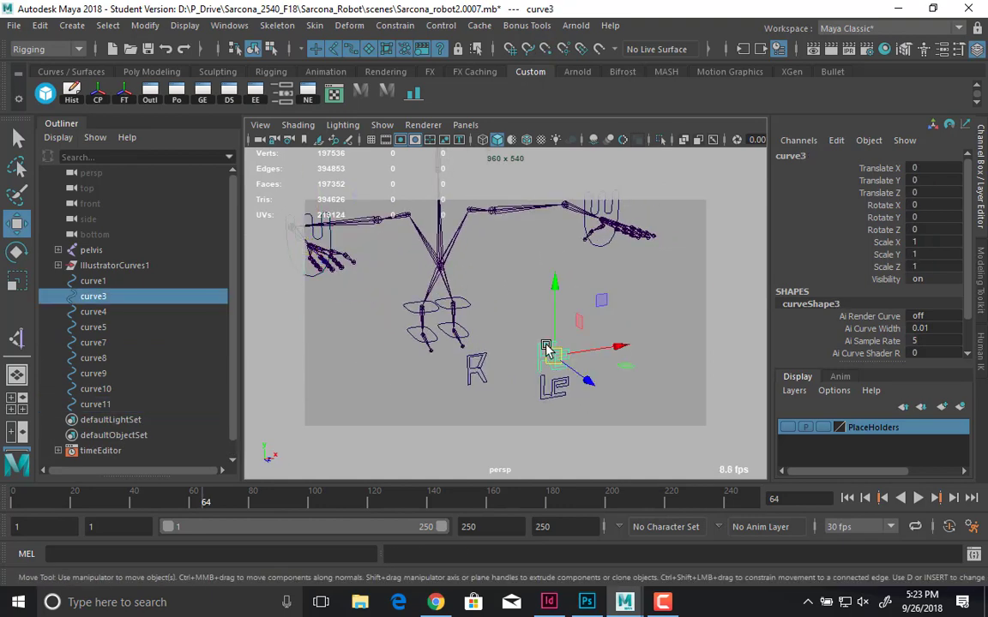
left_click_drag(488, 310, 523, 321, "alt")
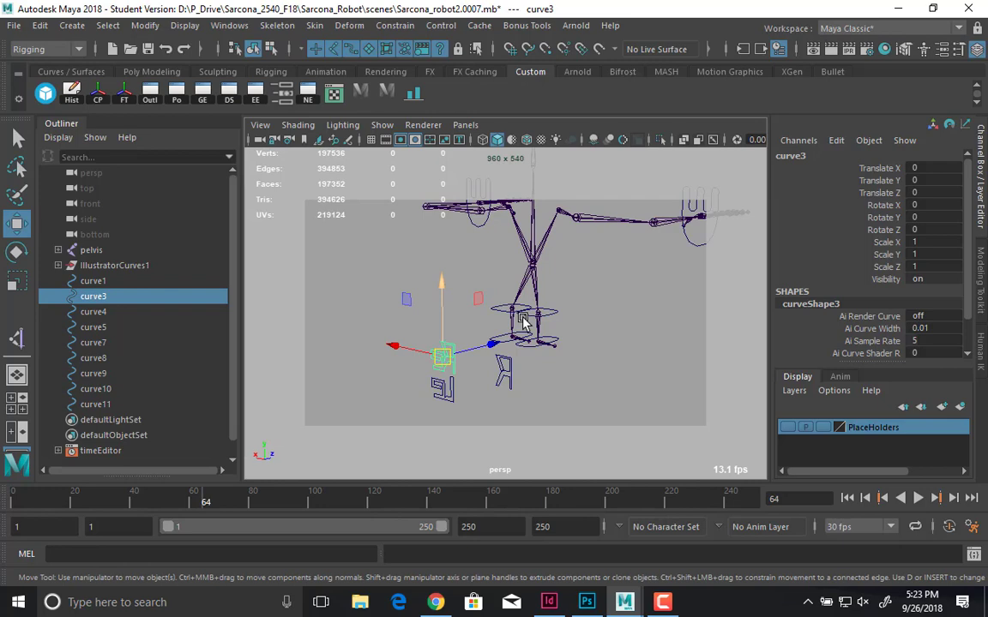
left_click_drag(522, 322, 696, 230, "alt")
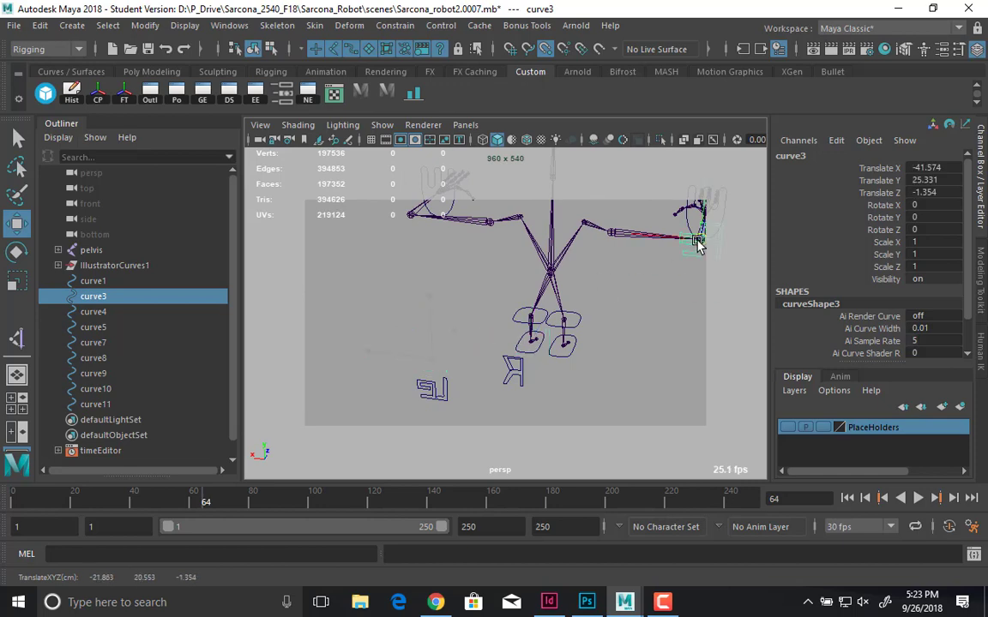
- Snap the Le curve to the robot's left elbow joint
left_click(427, 393)
left_click_drag(421, 397, 403, 251)
left_click_drag(505, 286, 591, 329, "alt")
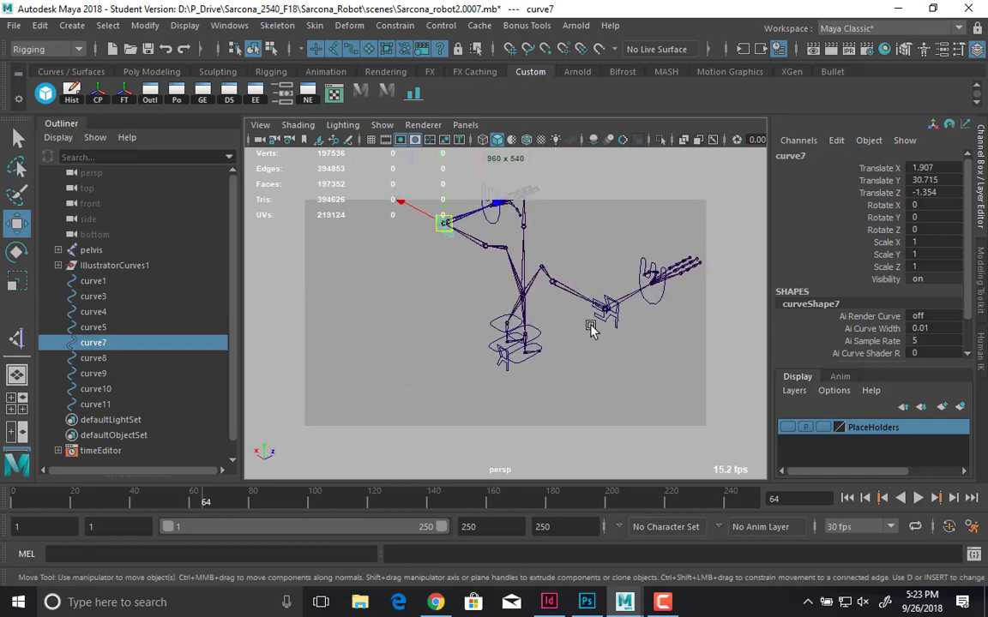
- Select the Re and Le curves together, move them back behind the elbows and clear the selection
left_click(602, 319, "shift")
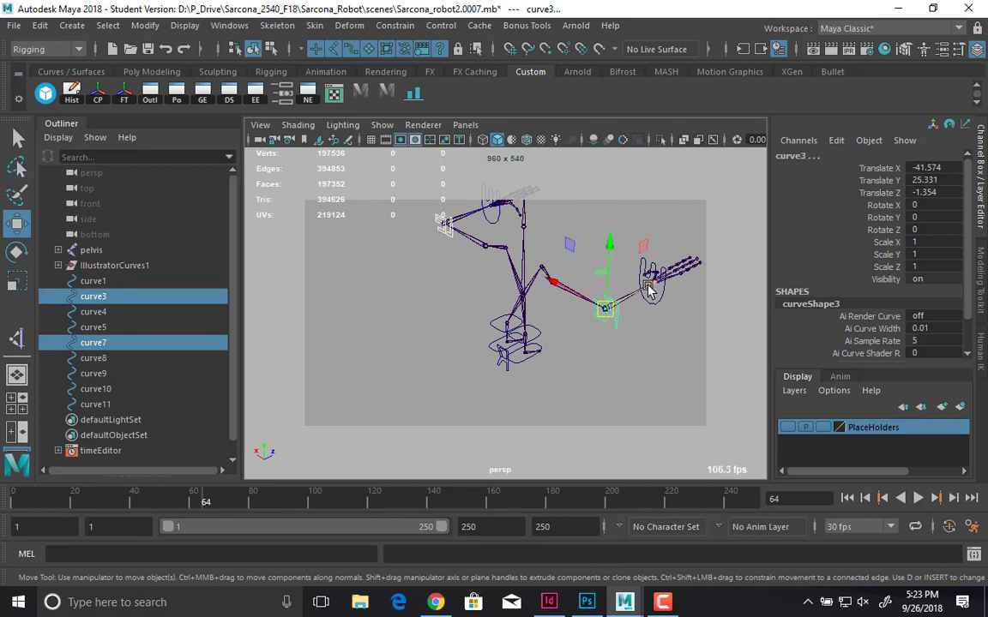
left_click_drag(639, 292, 518, 362)
left_click(560, 326)
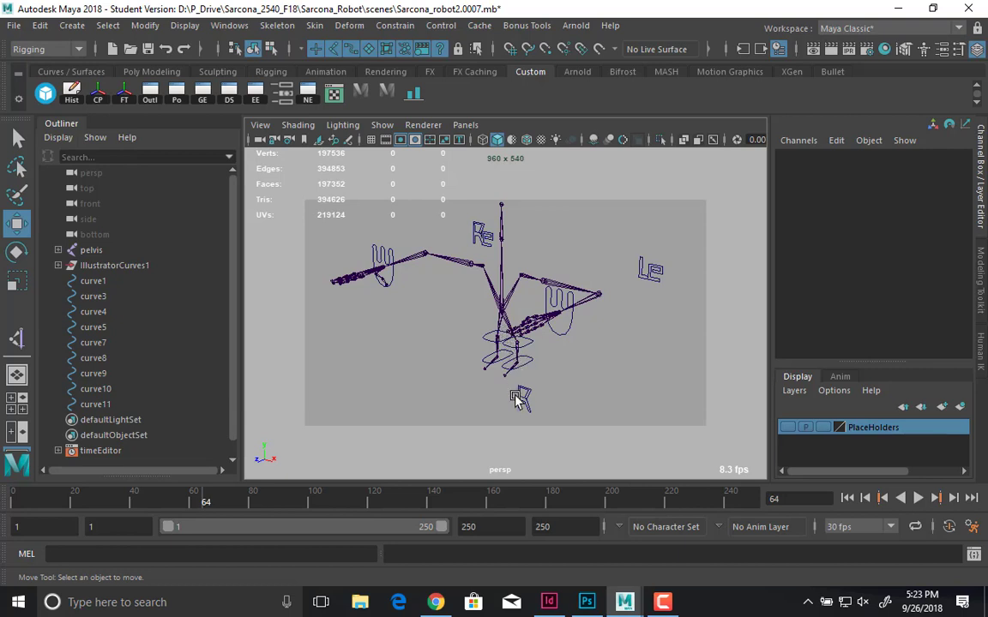
- Create a NURBS circle and snap it up to the pelvis joint, at Translate Y 12.862
left_click(518, 397)
left_click(72, 25)
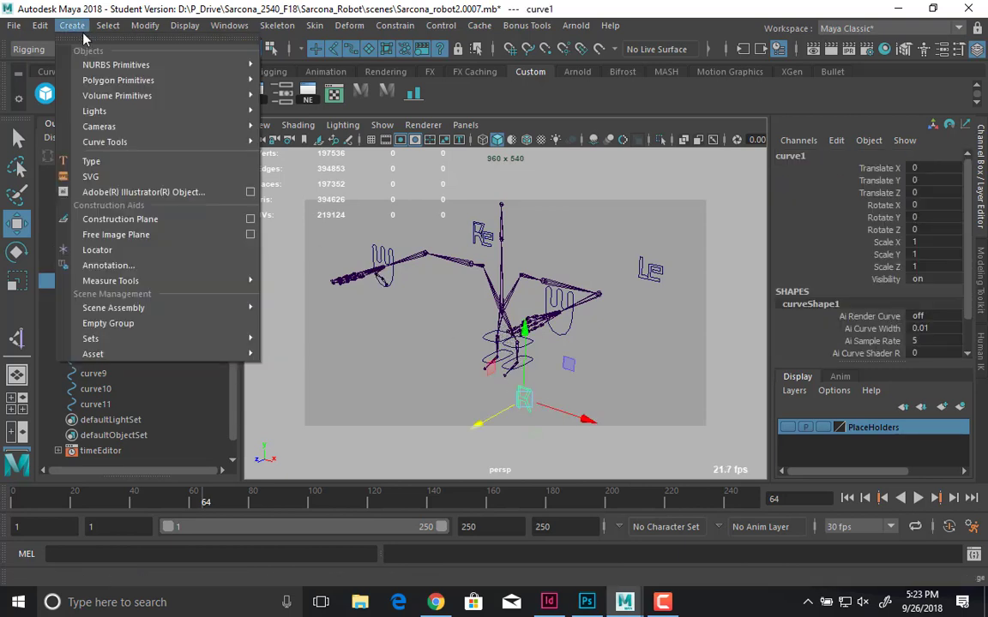
mouse_move(128, 65)
left_click(289, 170)
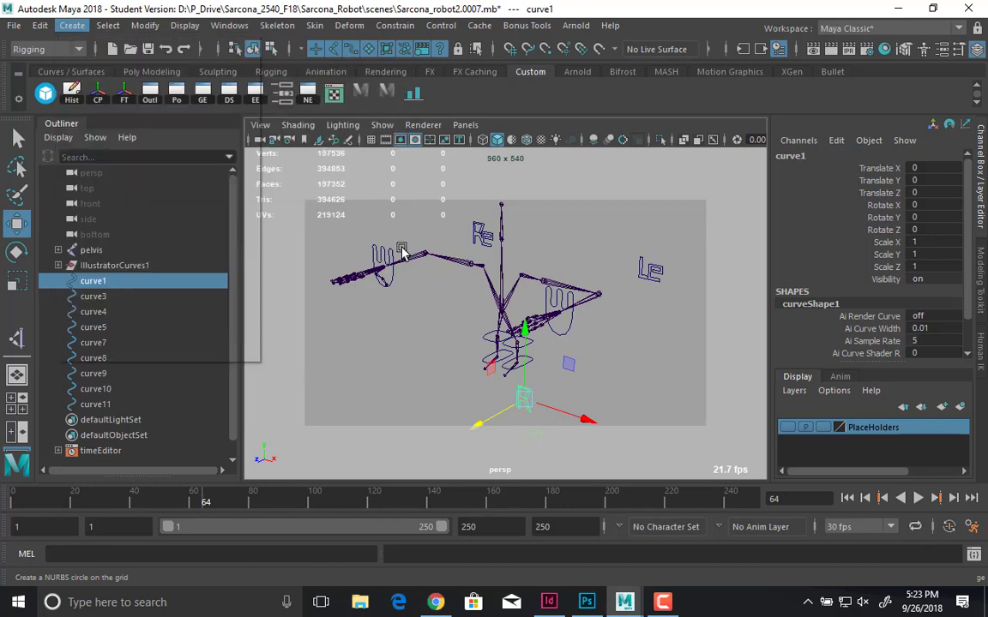
key("r")
key("w")
left_click_drag(510, 323, 508, 283)
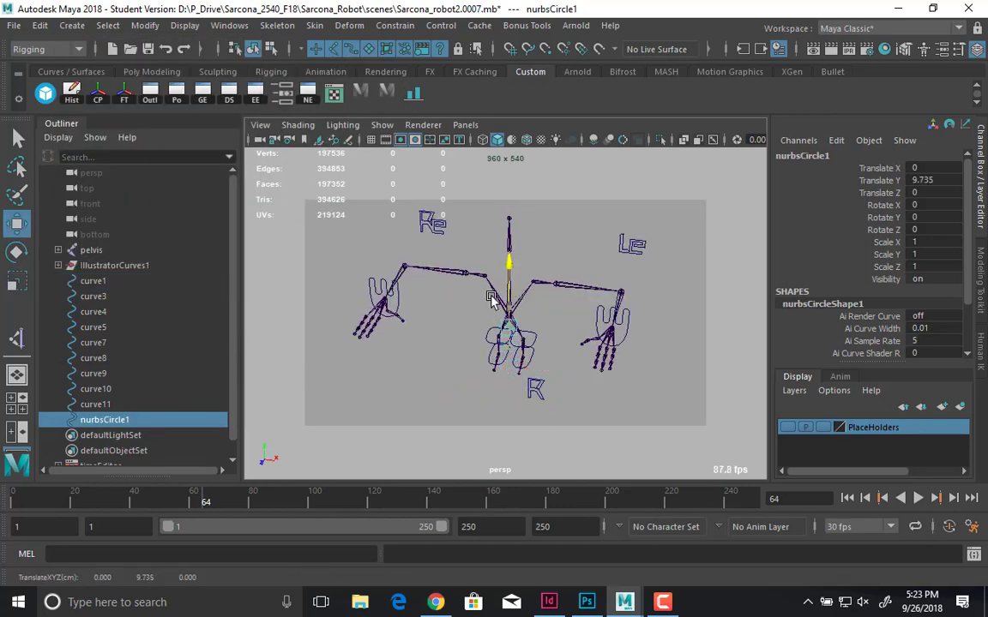
right_click_drag(491, 296, 776, 331, "alt")
left_click_drag(523, 367, 520, 319)
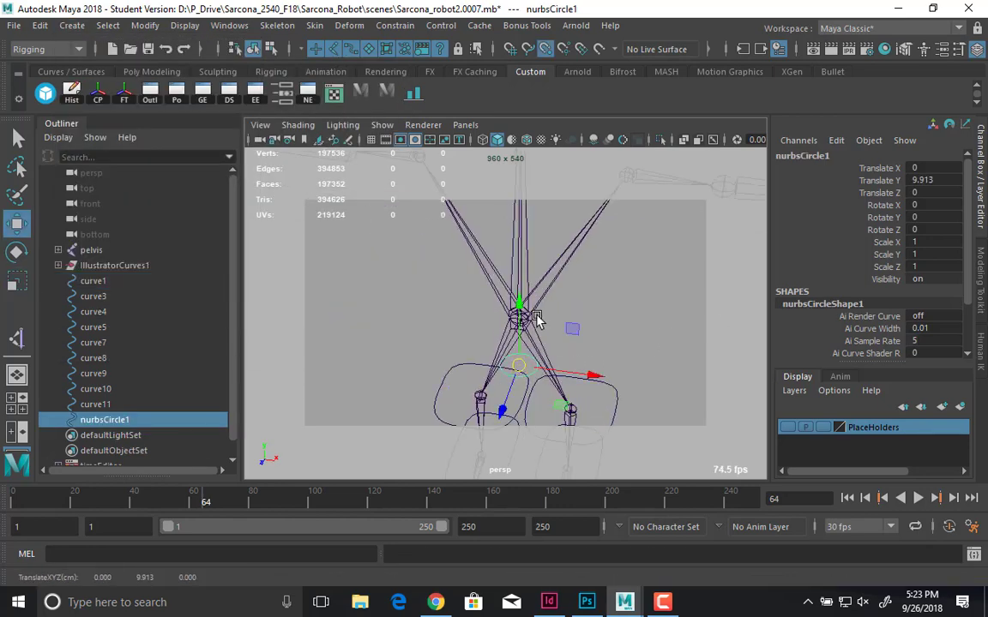
- Scale the pelvis circle uniformly to 10.33
key("r")
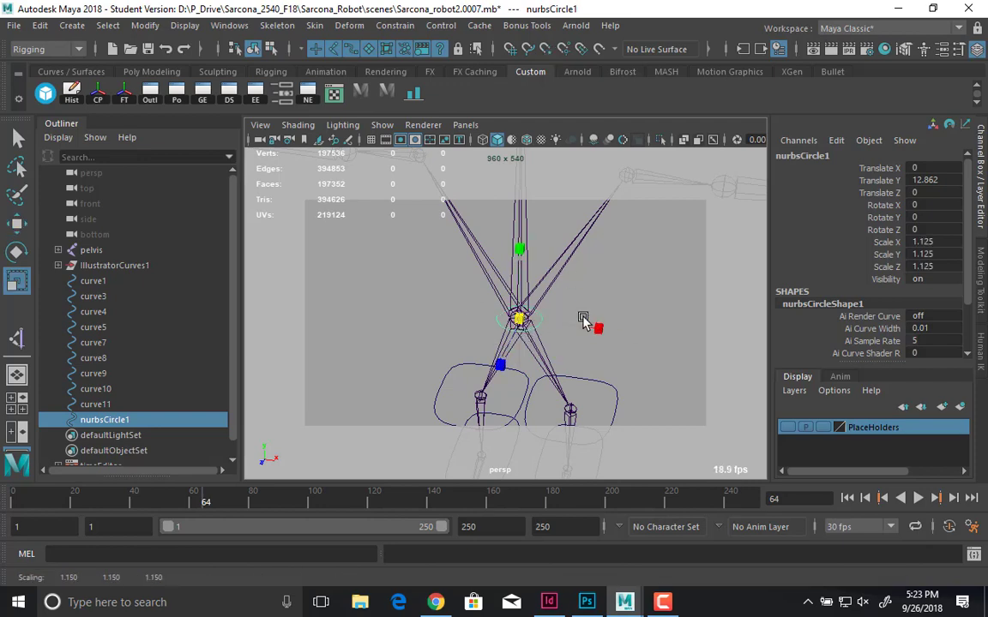
middle_click_drag(584, 320, 639, 324)
right_click_drag(639, 324, 326, 309, "alt")
mouse_move(514, 319)
middle_mouse_down()
mouse_move(548, 322)
mouse_move(506, 319)
middle_mouse_up()
left_click_drag(506, 319, 472, 295, "alt")
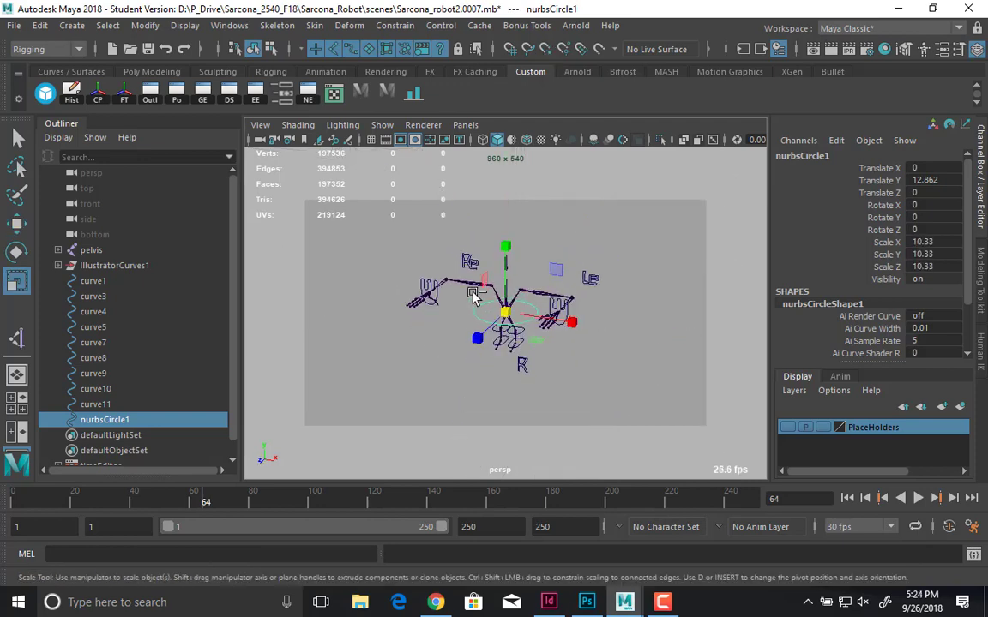
- Duplicate the pelvis circle and snap the copy up to the neck joint, at Translate Y 27.56
key("ctrl+d")
key("w")
scroll(628, 309, "up", 5)
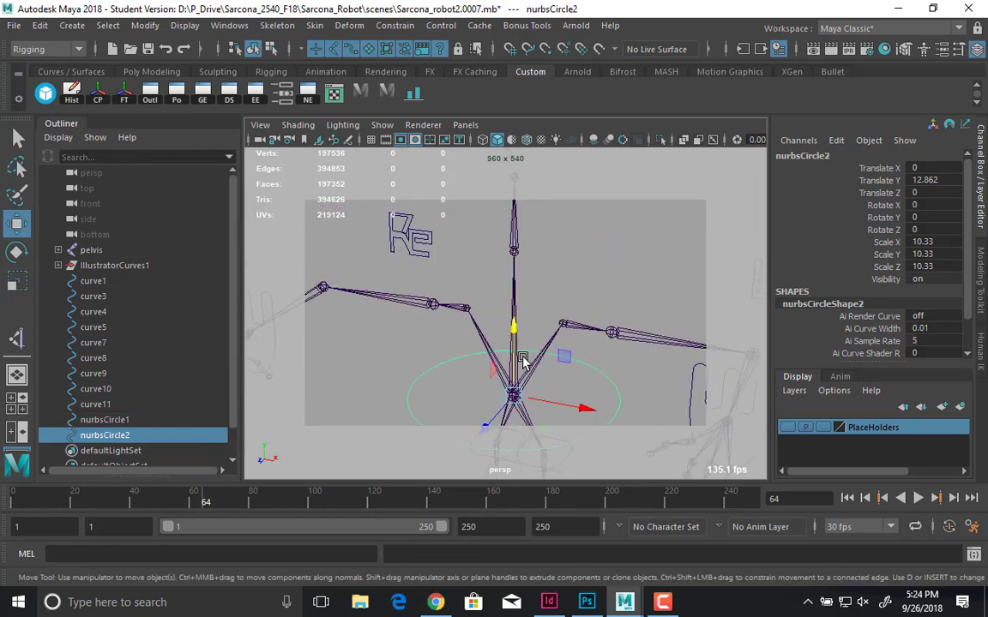
left_click_drag(520, 352, 520, 258)
scroll(547, 302, "down", 3)
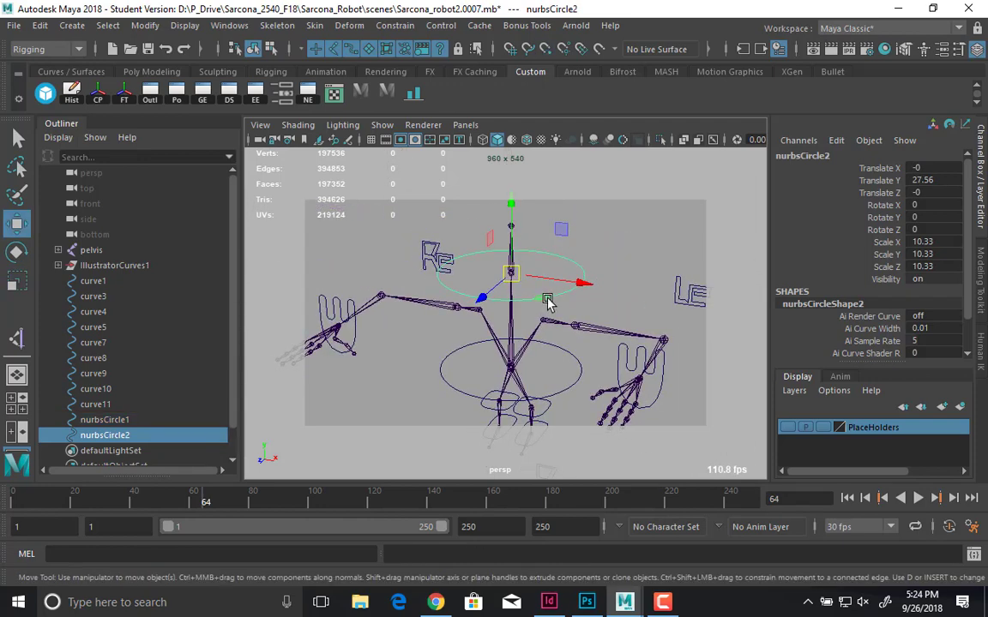
- Scale the neck circle uniformly to 4.698 and show polygons to compare the controls with the robot
left_click_drag(547, 302, 480, 266, "alt")
key("r")
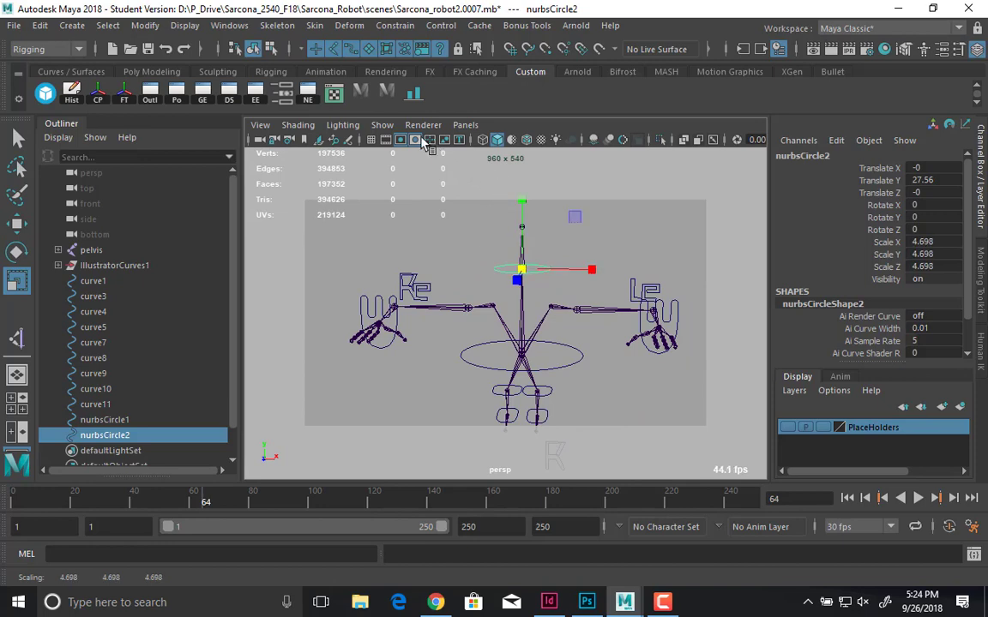
left_click(382, 124)
left_click(427, 152)
left_click_drag(414, 216, 448, 271, "alt")
scroll(468, 335, "down", 3)
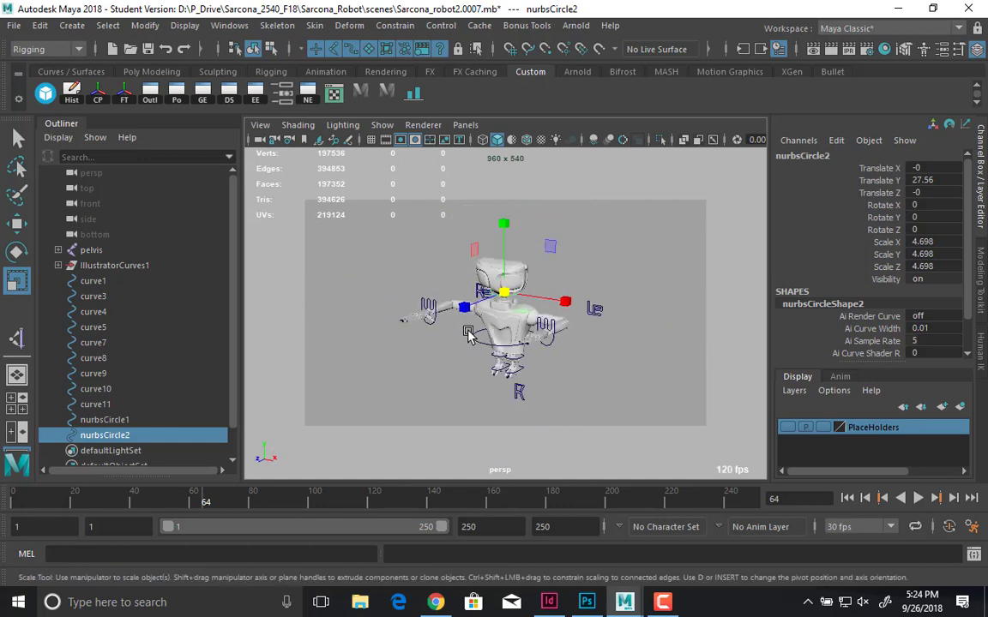
- Hide polygons and rotate the R-shaped root curve to -90 in Rotate X so it lies flat
left_click(523, 367)
left_click(383, 125)
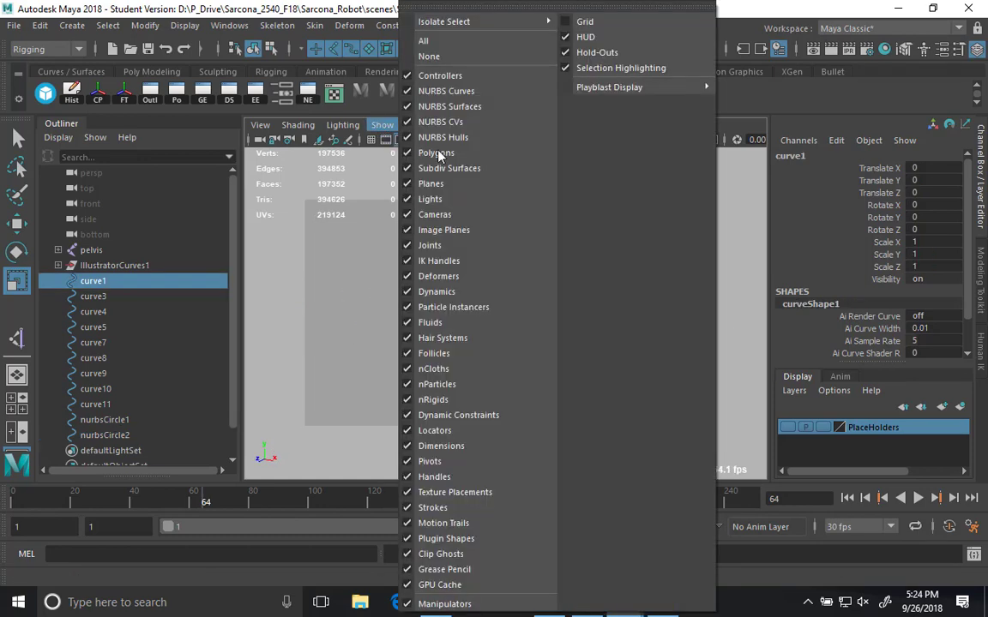
left_click(437, 153)
key("e")
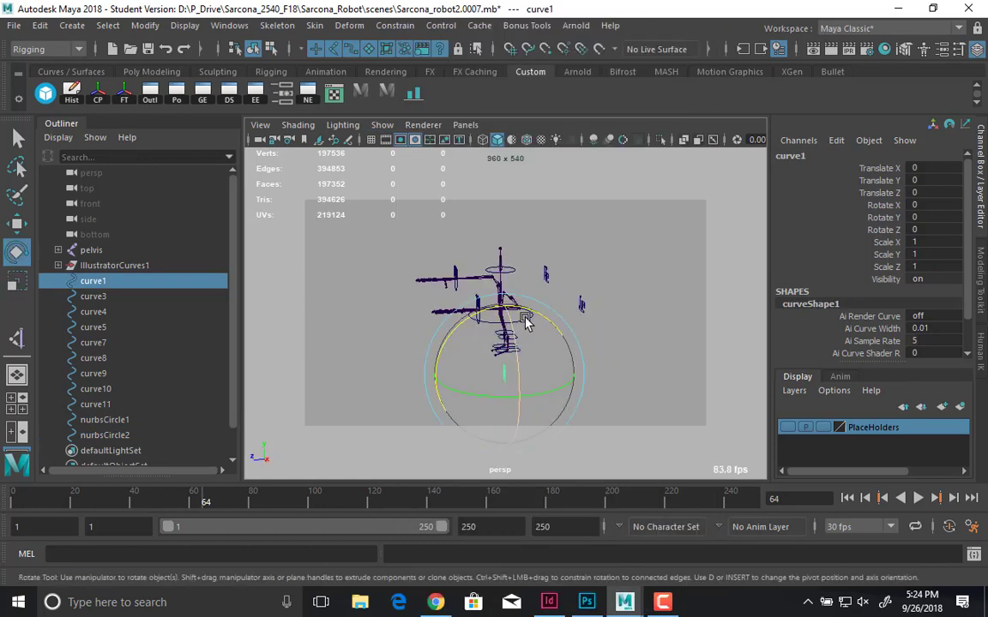
left_click_drag(525, 321, 590, 405)
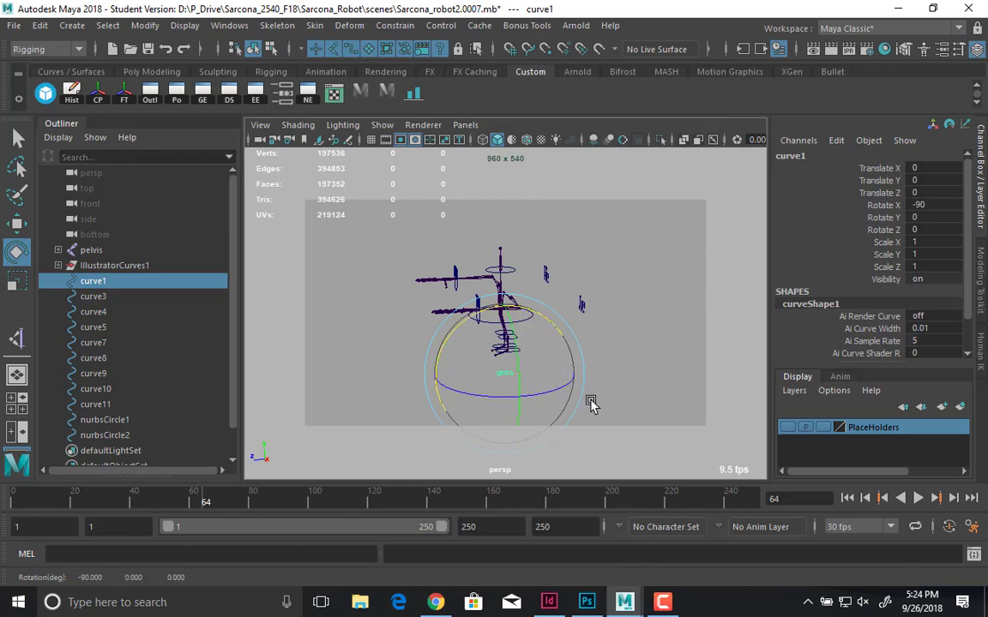
- Scale the R-shaped root curve uniformly to 7.92
key("r")
left_click_drag(502, 374, 625, 386)
left_click_drag(579, 386, 625, 390, "alt")
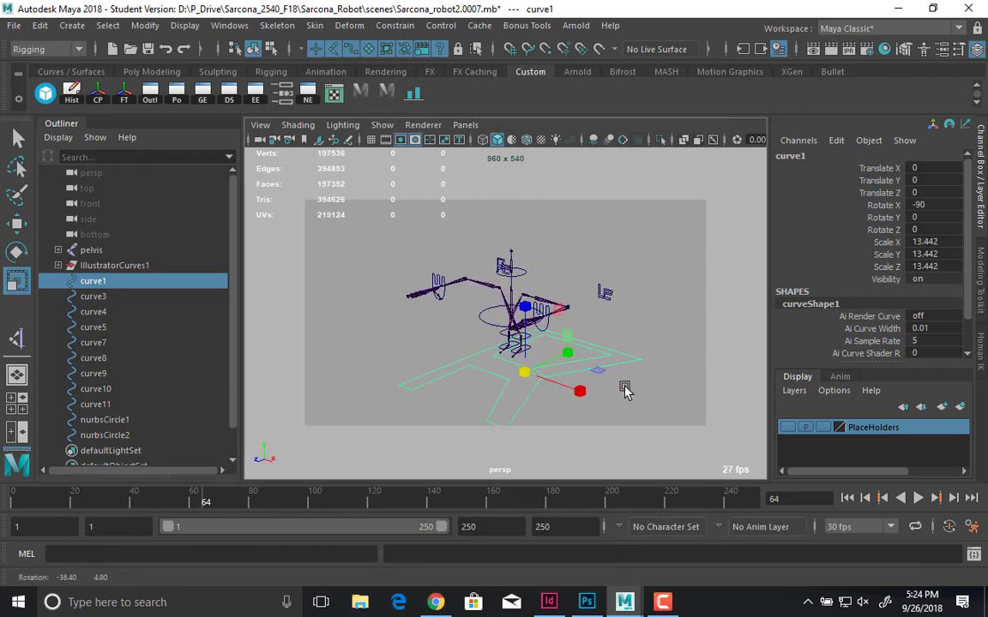
middle_click_drag(625, 390, 547, 379)
left_click_drag(560, 379, 603, 375, "alt")
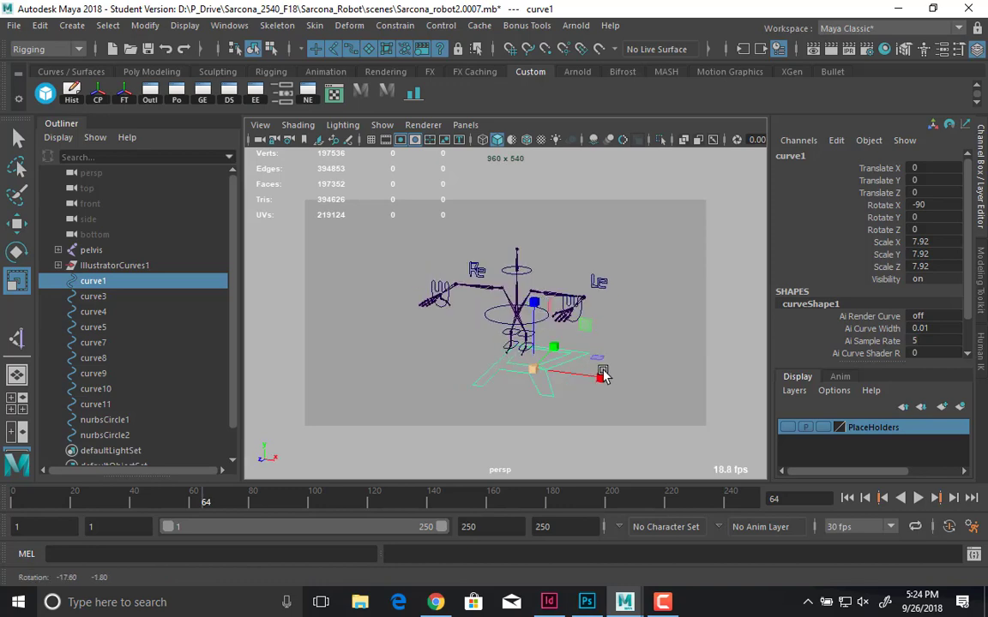
- Show the grid in the front view and move the root curve under the feet, to Translate X -5.907 and Translate Y 5.059
right_click_drag(603, 374, 639, 394, "alt")
middle_click_drag(639, 395, 589, 287, "alt")
key("w")
key("space")
left_click_drag(574, 265, 572, 300)
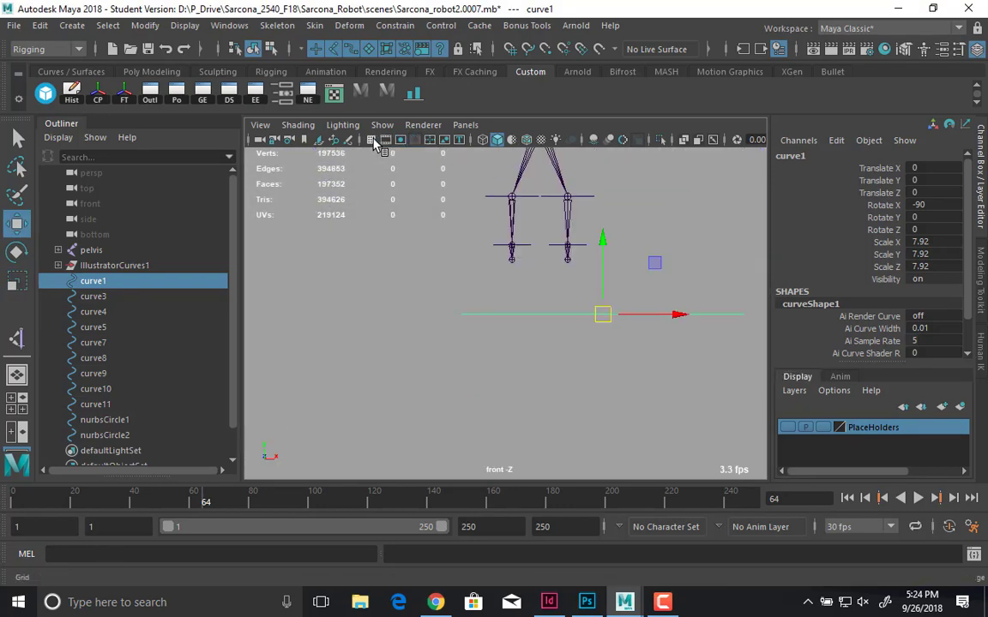
left_click(373, 142)
left_click_drag(603, 312, 539, 230)
key("space")
left_click_drag(477, 251, 431, 252, "alt")
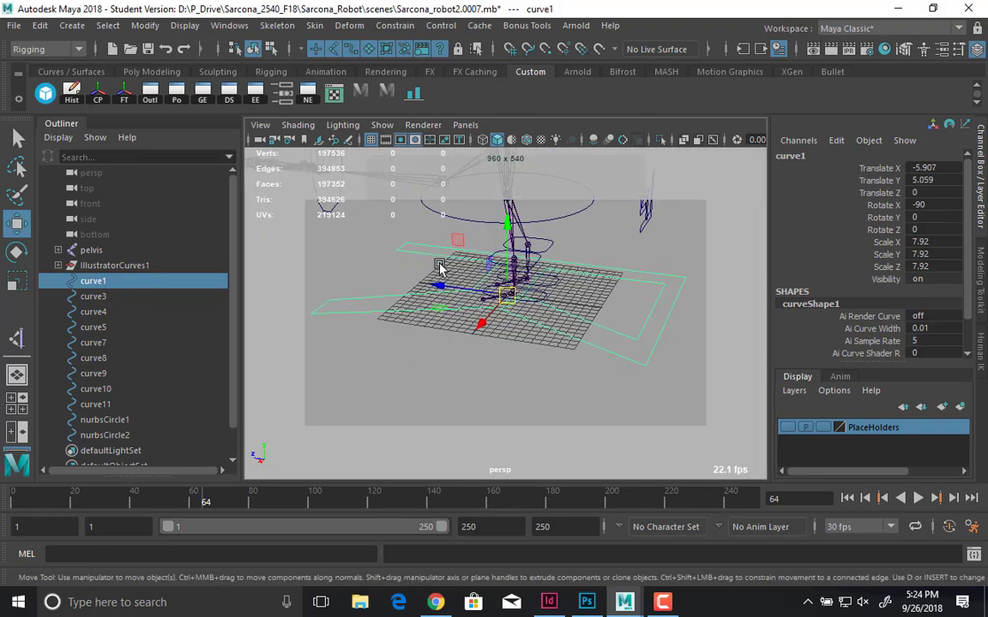
key("5")
left_click_drag(369, 330, 568, 361, "alt")
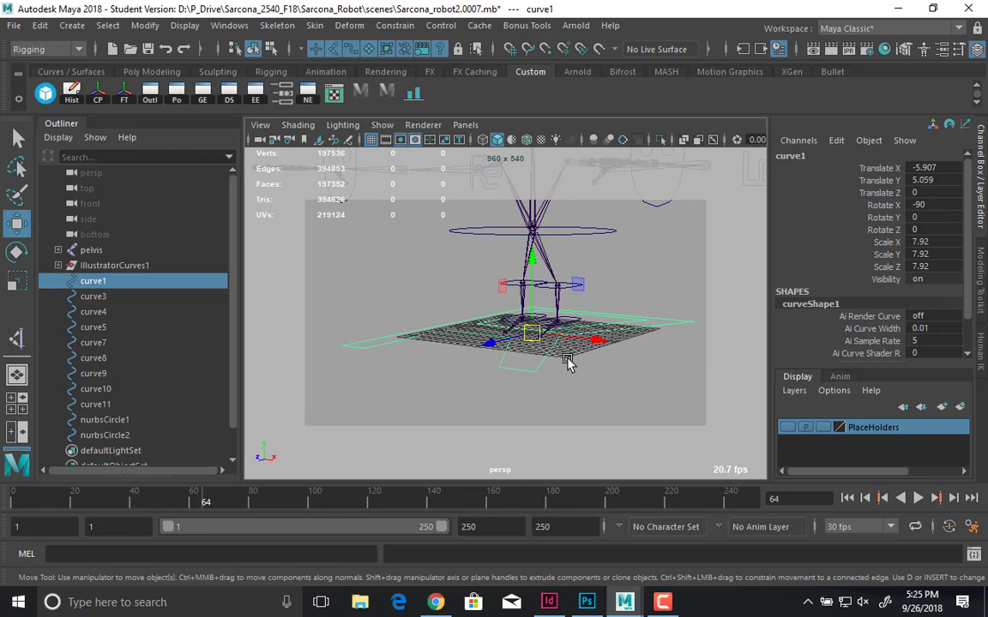
left_click(567, 361)
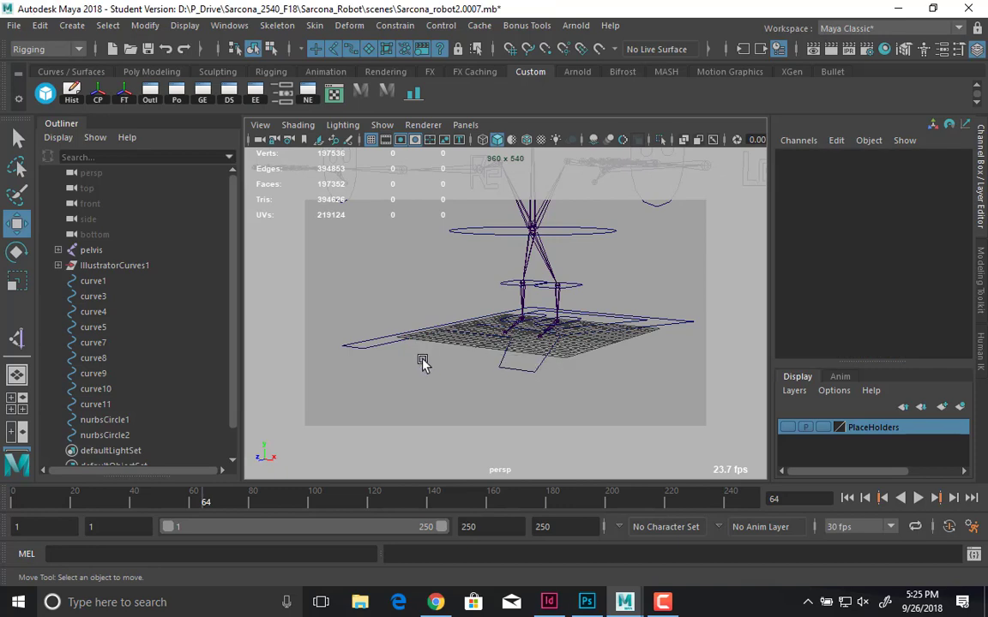
left_click_drag(421, 364, 444, 319, "alt")
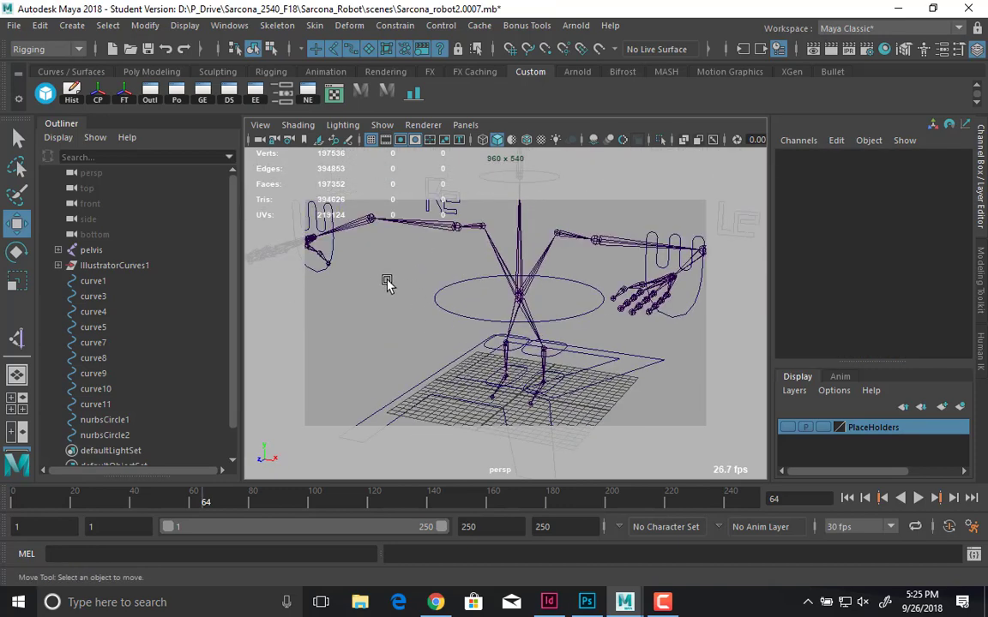
left_click_drag(388, 282, 416, 361, "alt")
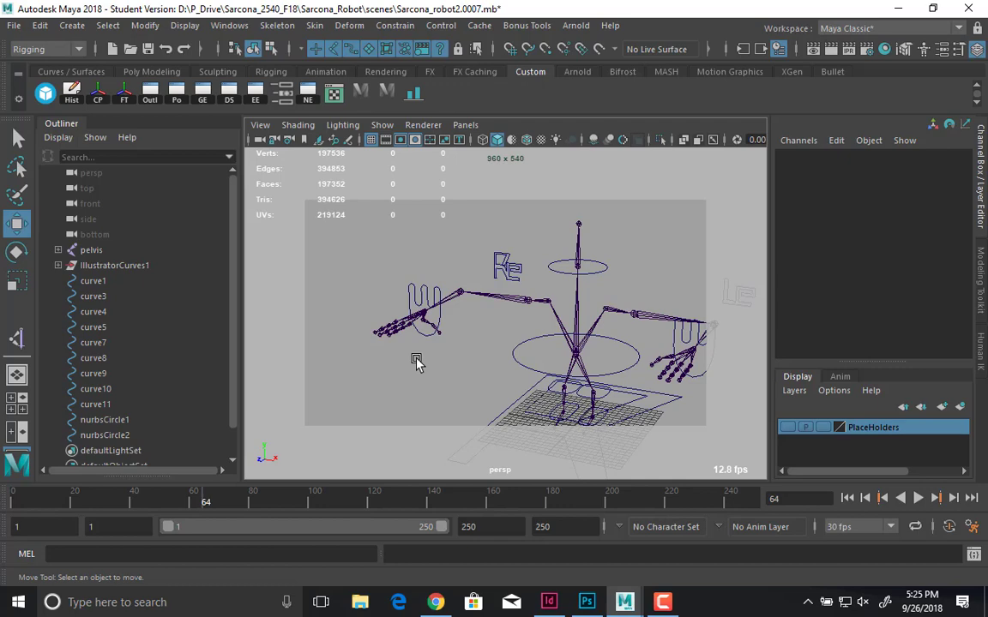
- Select the right wrist, elbow and shoulder joints in turn to examine which joint should carry the hand control
left_click(414, 290)
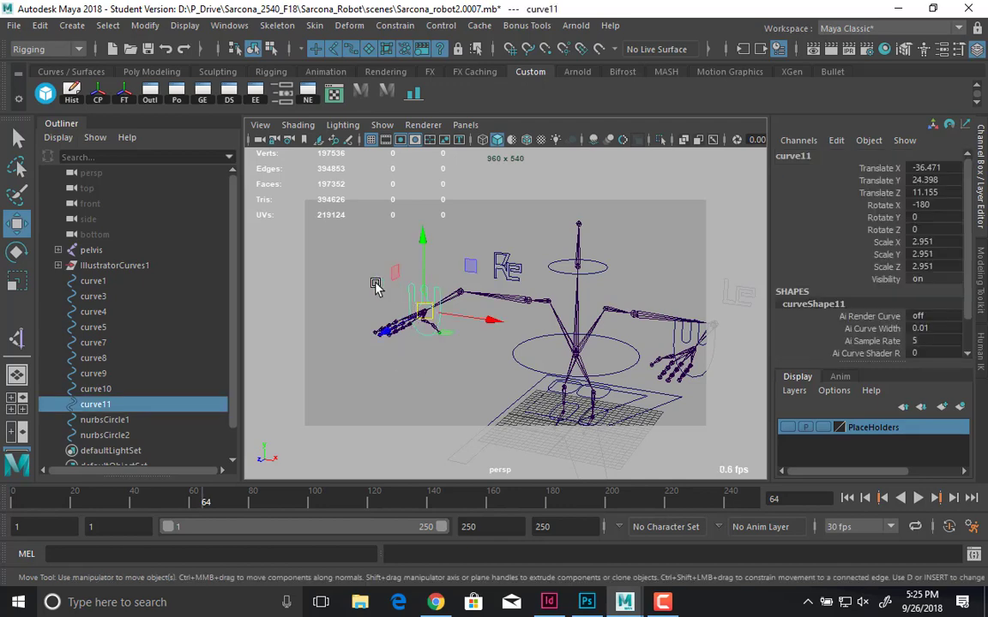
right_click_drag(374, 282, 340, 324, "alt")
left_click_drag(339, 325, 336, 323)
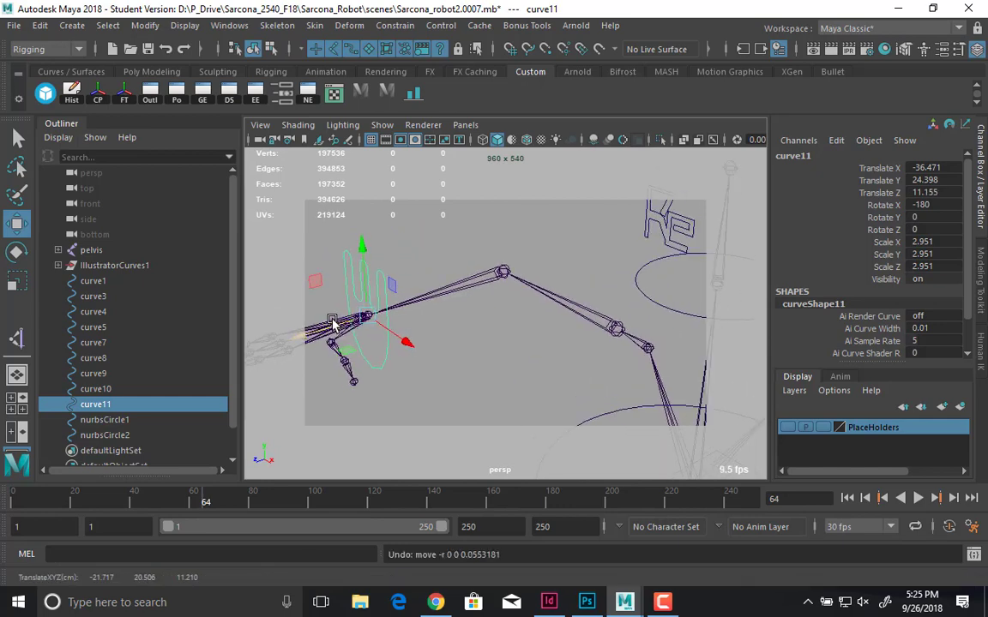
left_click(328, 321)
left_click(327, 319)
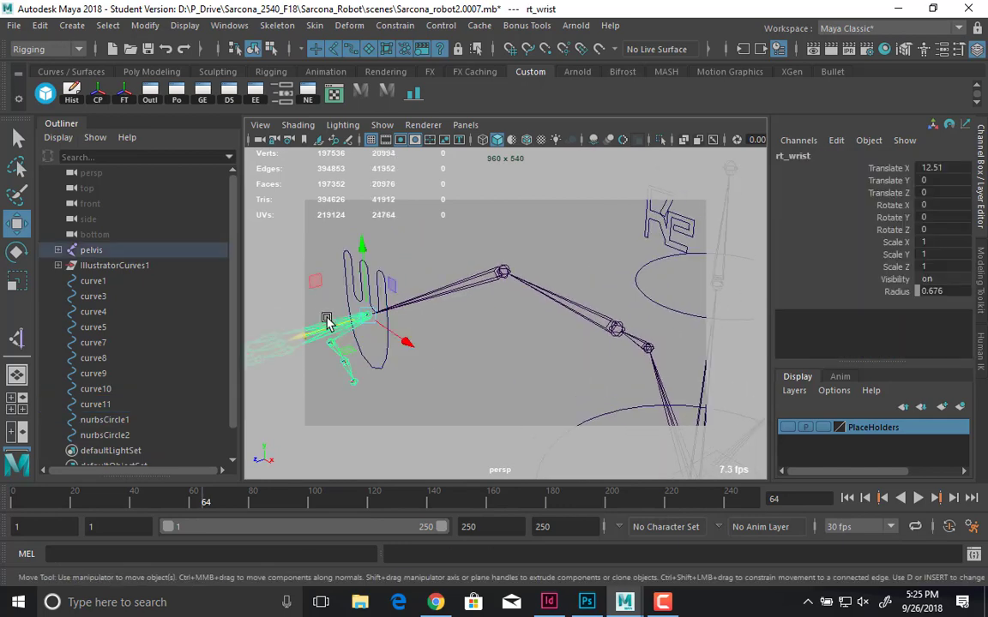
left_click(482, 277)
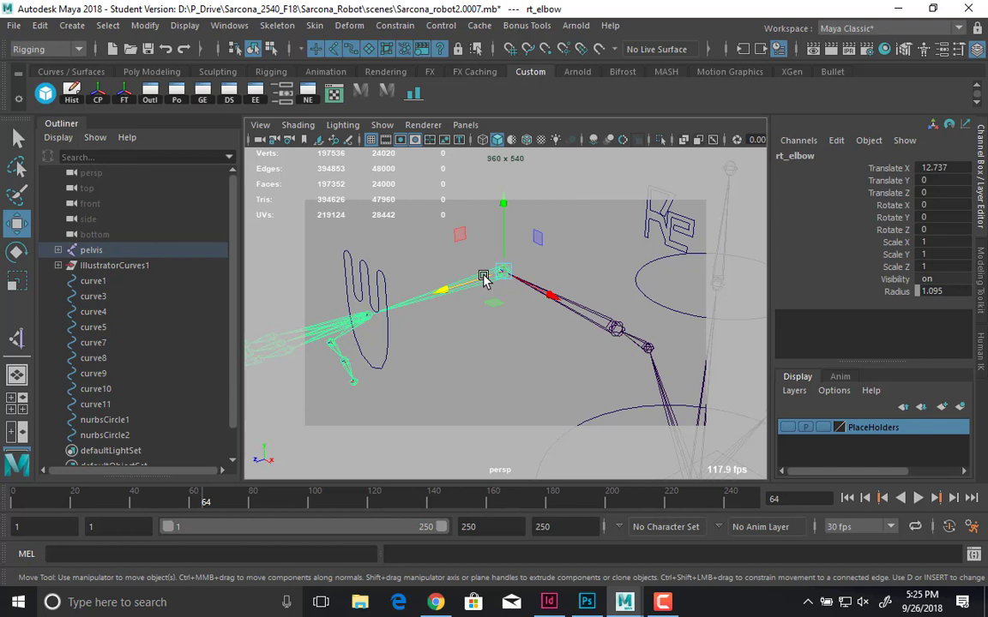
left_click(599, 326)
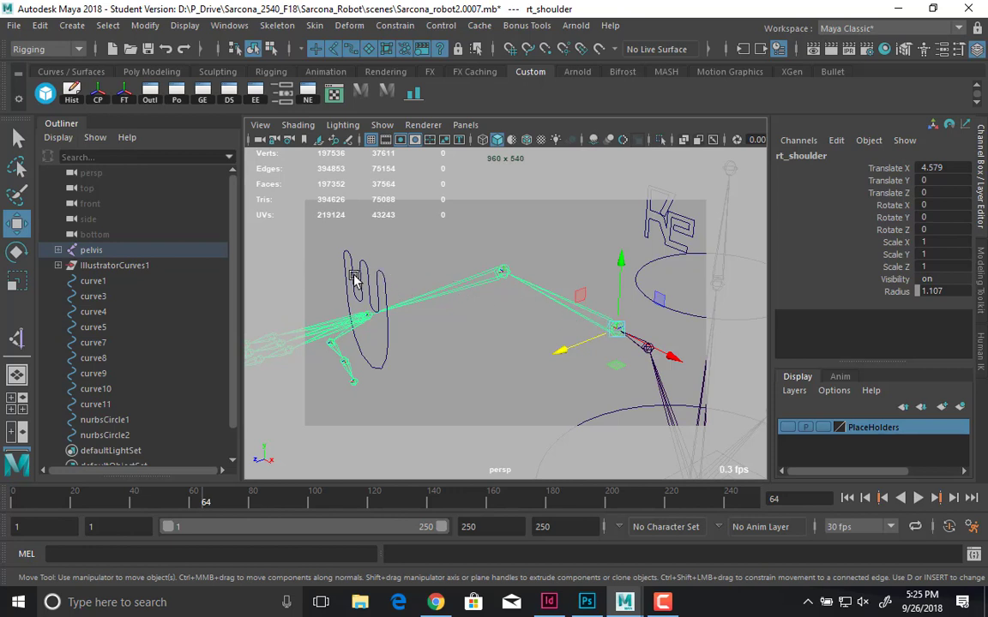
- Parent the right hand curve under the rt_chest joint
left_click(379, 259)
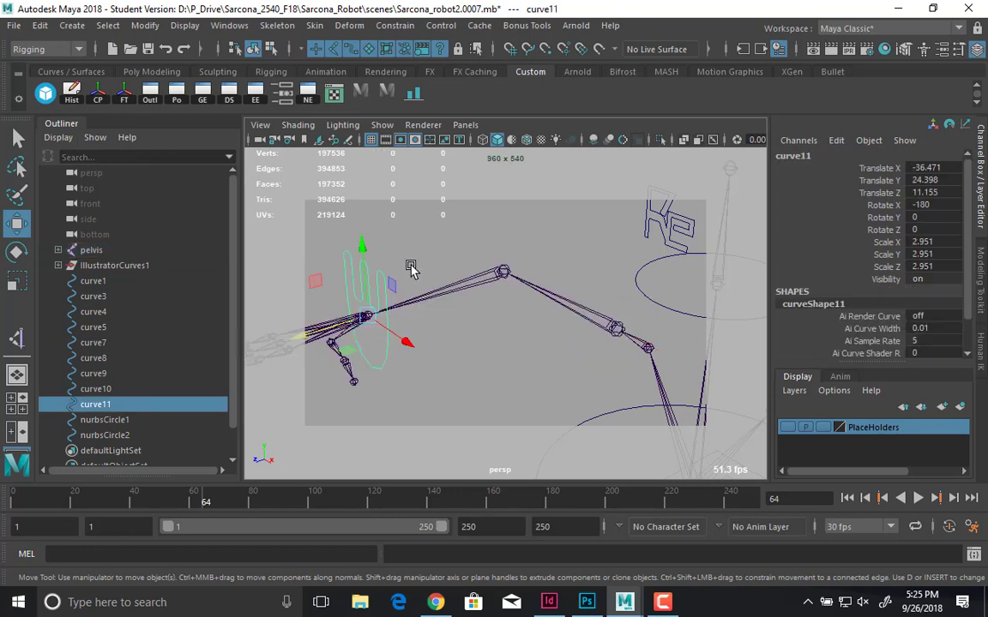
left_click_drag(470, 246, 573, 279, "alt")
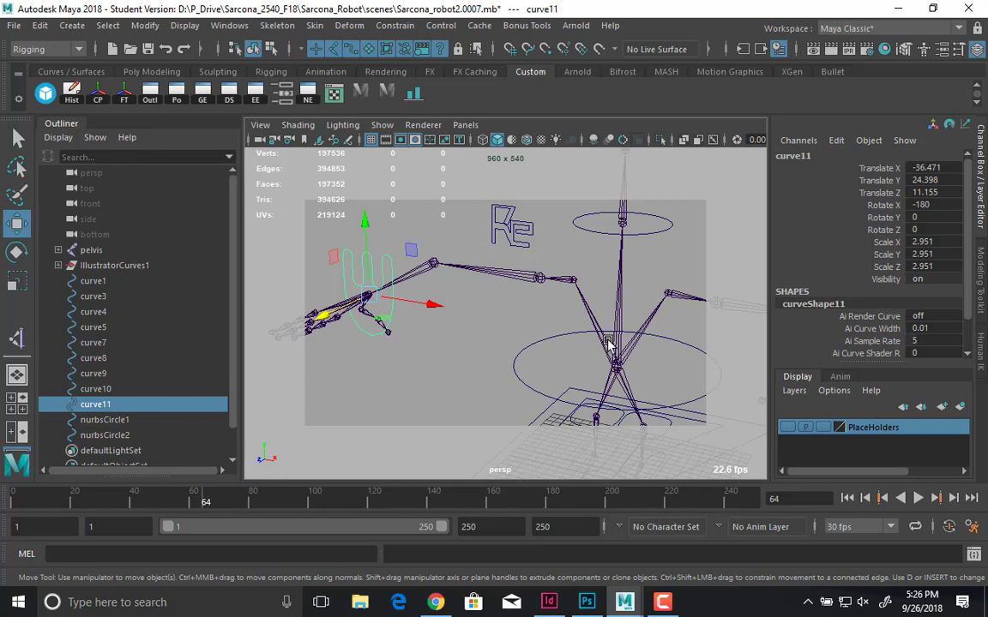
left_click(563, 279)
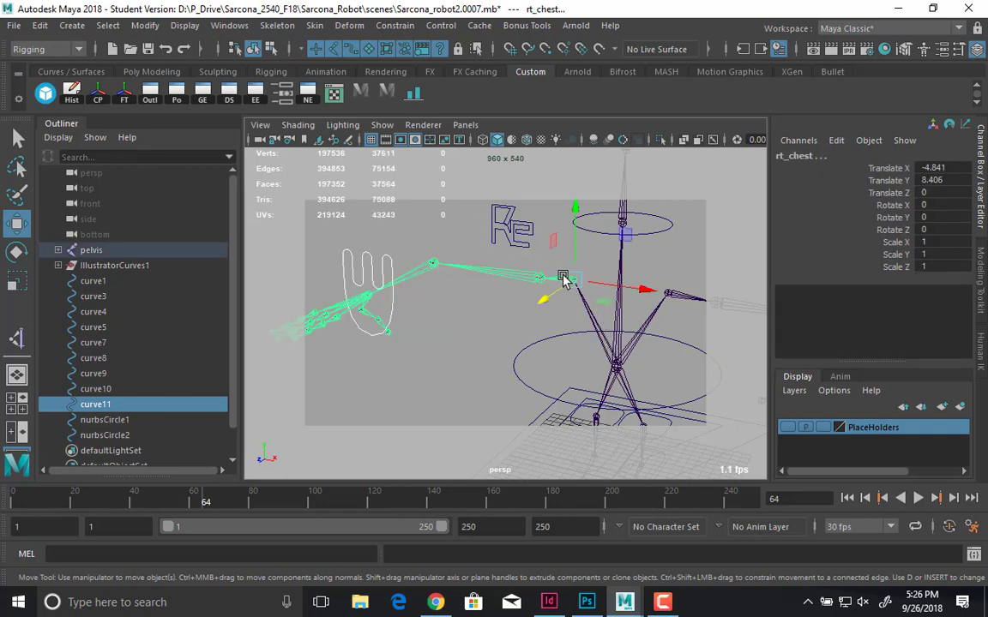
left_click(505, 280)
- Parent the left hand curve under the lt_chest joint
mouse_move(611, 308)
left_mouse_down("alt")
mouse_move(344, 275)
mouse_move(603, 308)
left_mouse_up("alt")
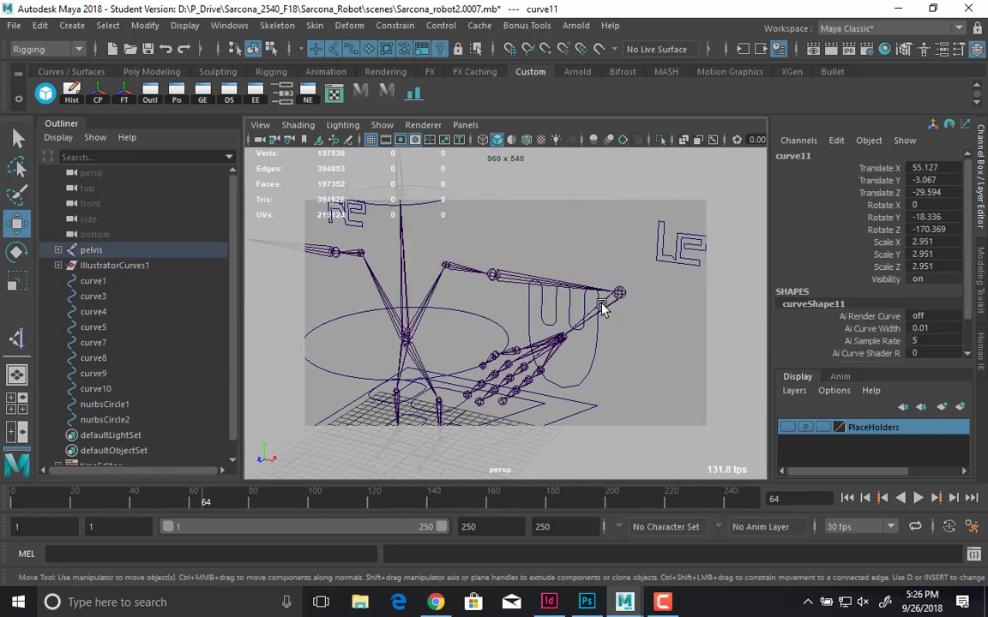
left_click(525, 270)
left_click(465, 270)
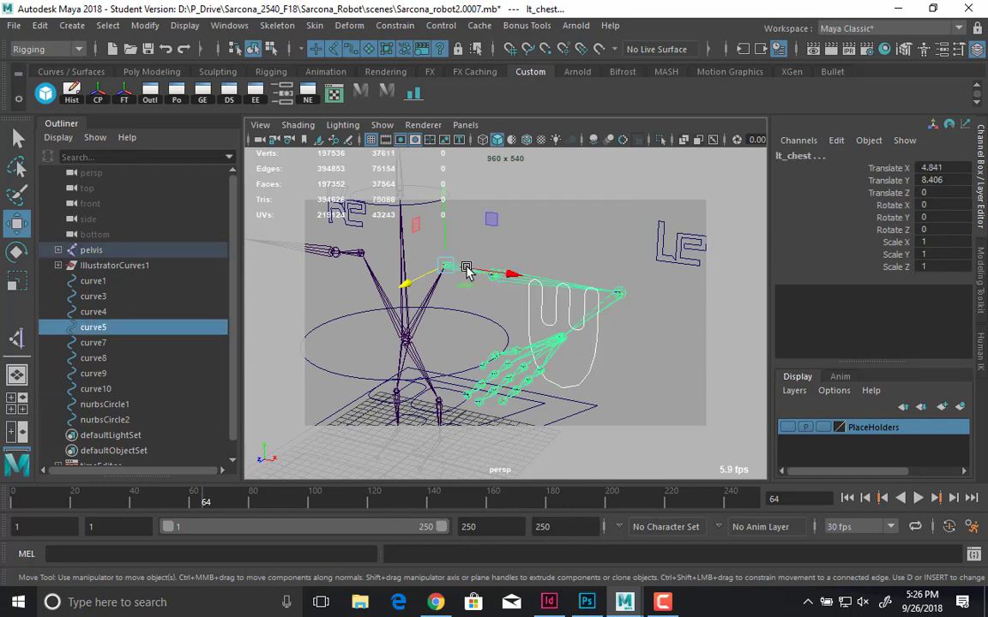
key("p")
- Parent the Le elbow curve under the lt_chest joint
mouse_move(634, 249)
left_mouse_down("alt")
mouse_move(586, 258)
mouse_move(645, 263)
left_mouse_up("alt")
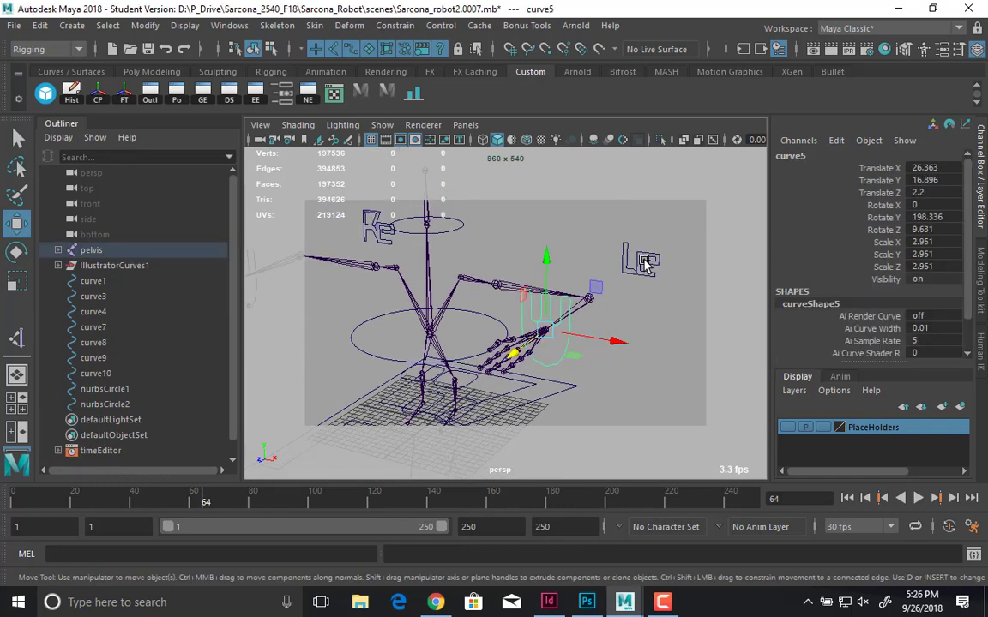
left_click(641, 274)
left_click_drag(564, 282, 629, 279, "alt")
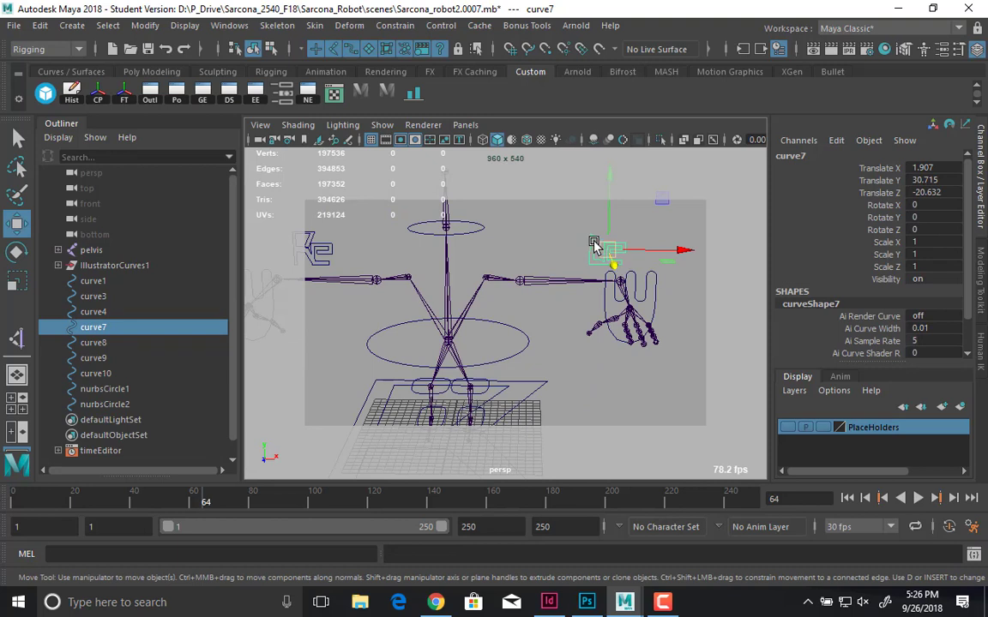
left_click(497, 279, "shift")
key("p")
- Parent the Re elbow curve under the rt_chest joint
left_click(326, 251)
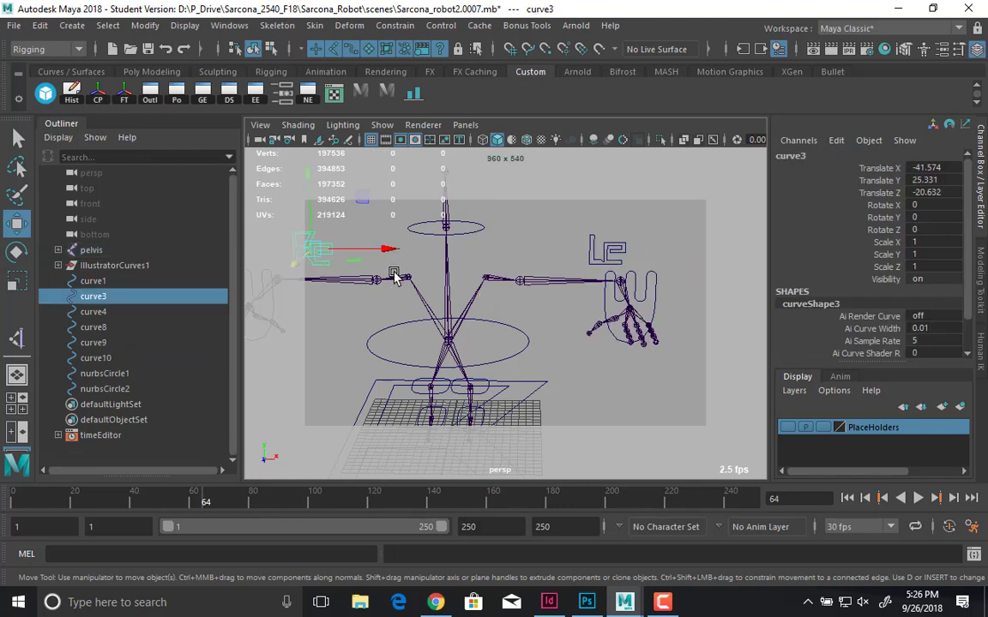
left_click(406, 279, "shift")
key("p")
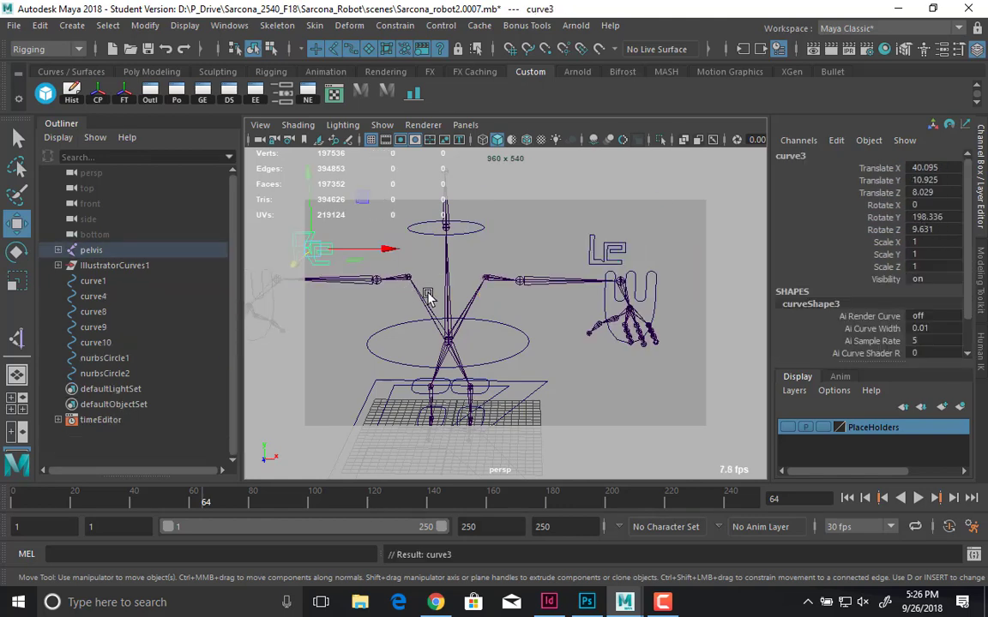
left_click_drag(509, 296, 539, 275, "alt")
left_click(491, 289)
left_click(515, 278)
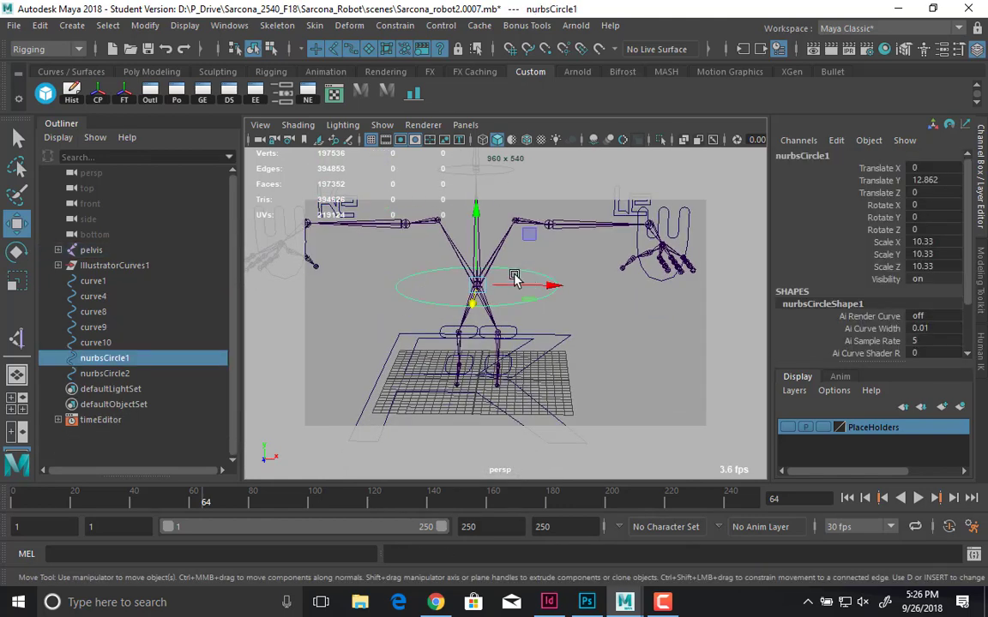
key("q")
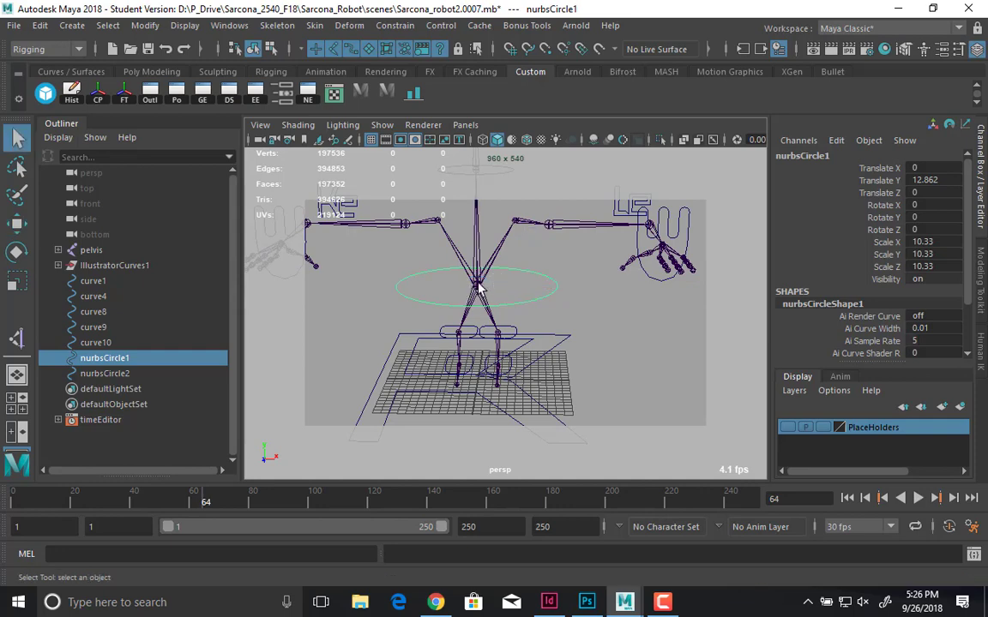
left_click(478, 293)
left_click(480, 285)
left_click(560, 284, "shift")
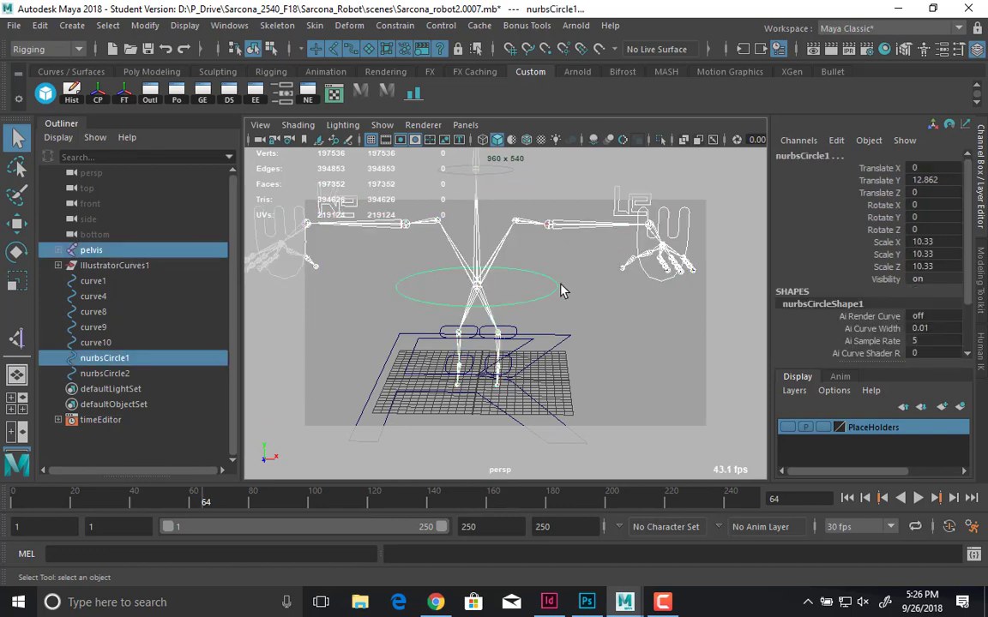
left_click(534, 309)
- Parent the control curve around the left thigh joint under the pelvis joint
middle_click_drag(524, 320, 535, 262, "alt")
right_click_drag(577, 285, 624, 292, "alt")
left_click_drag(622, 292, 531, 276, "alt")
left_click(524, 262)
right_click_drag(591, 290, 639, 345, "alt")
middle_click_drag(626, 350, 625, 367, "alt")
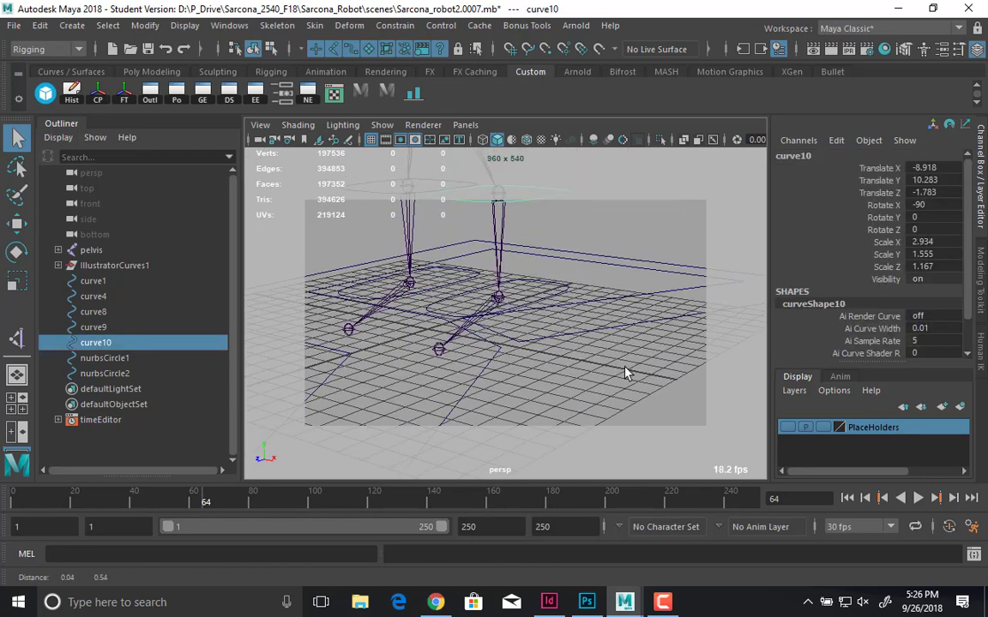
left_click_drag(625, 374, 553, 267, "alt")
left_click(521, 262, "shift")
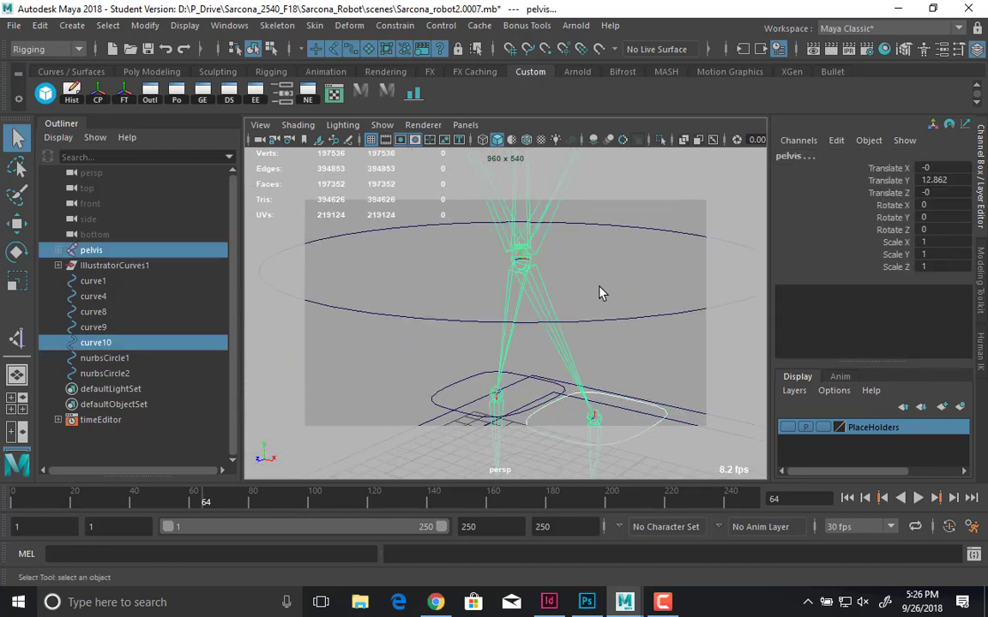
left_click_drag(600, 290, 513, 289, "alt")
key("p")
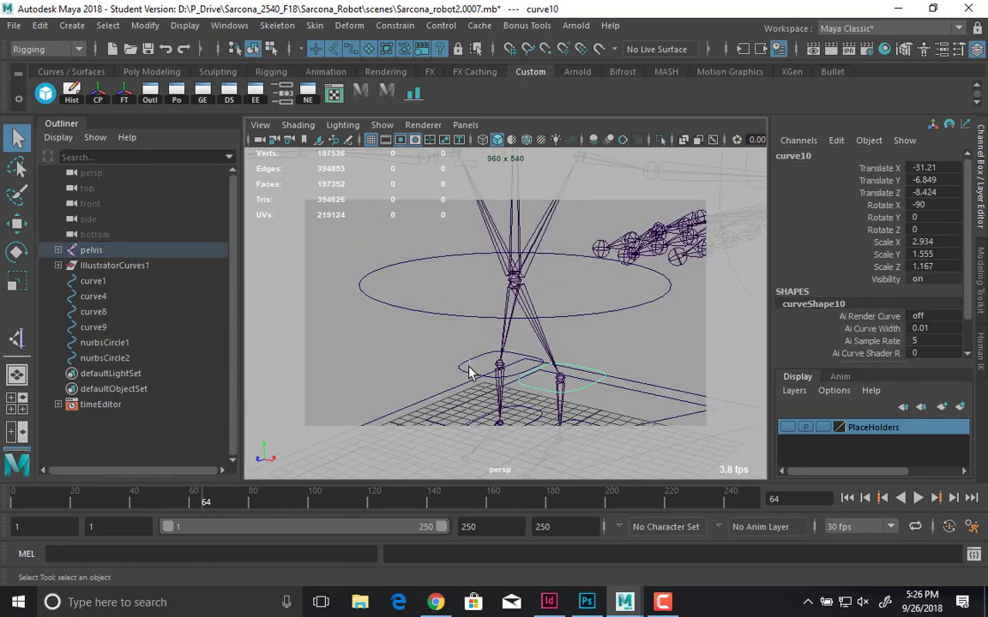
- Parent the control curve around the right thigh joint under the pelvis joint
left_click(467, 365)
left_click(520, 280, "shift")
key("p")
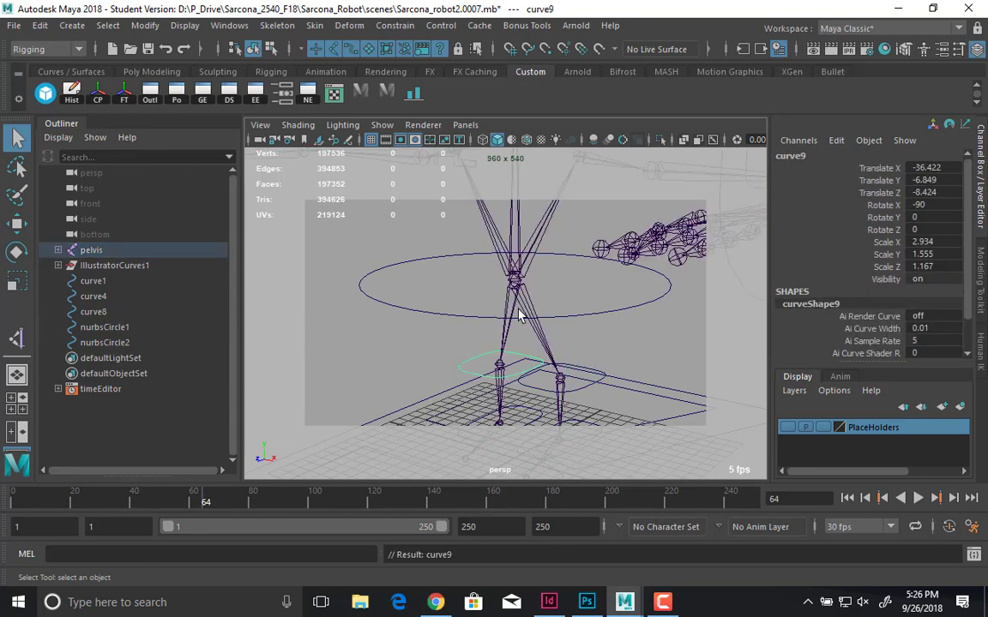
- Parent the left foot curve under the lt_thigh joint
left_click_drag(530, 324, 586, 292, "alt")
left_click(623, 279)
left_click(576, 286, "shift")
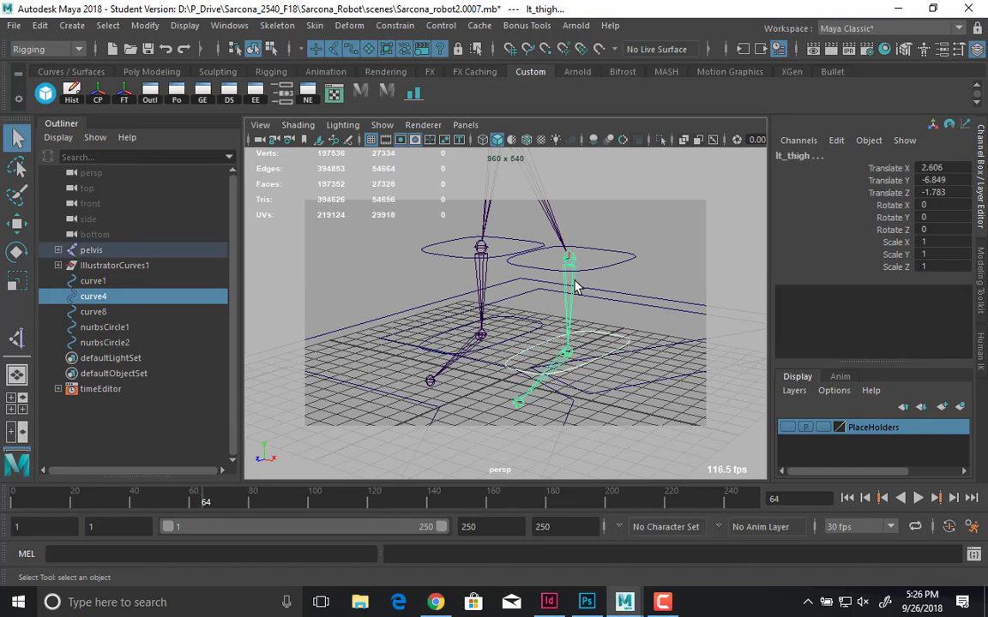
key("p")
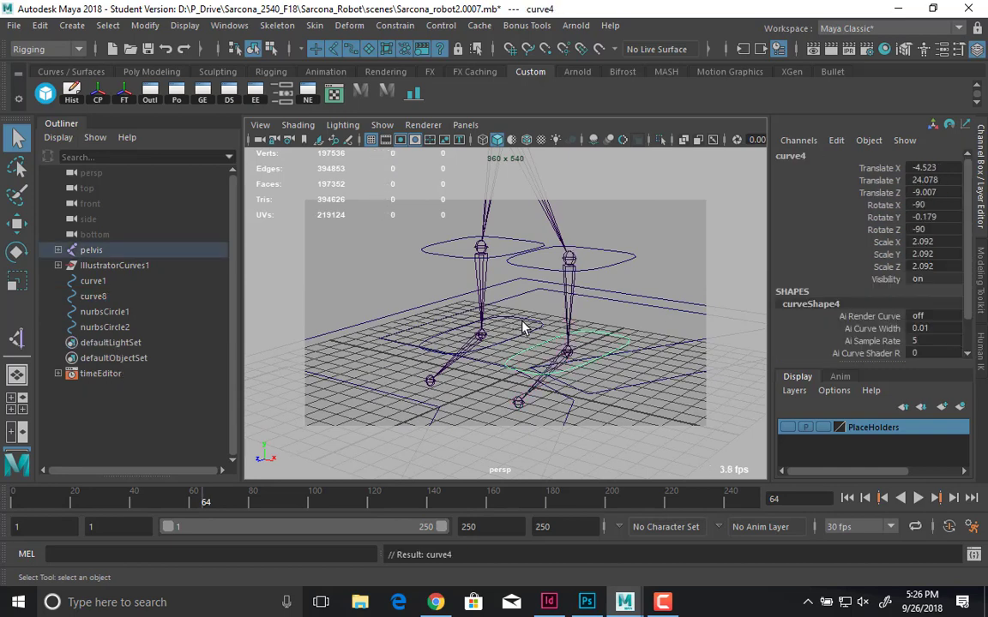
- Parent the right foot curve under the rt_thigh joint
left_click(521, 317)
left_click(486, 274, "shift")
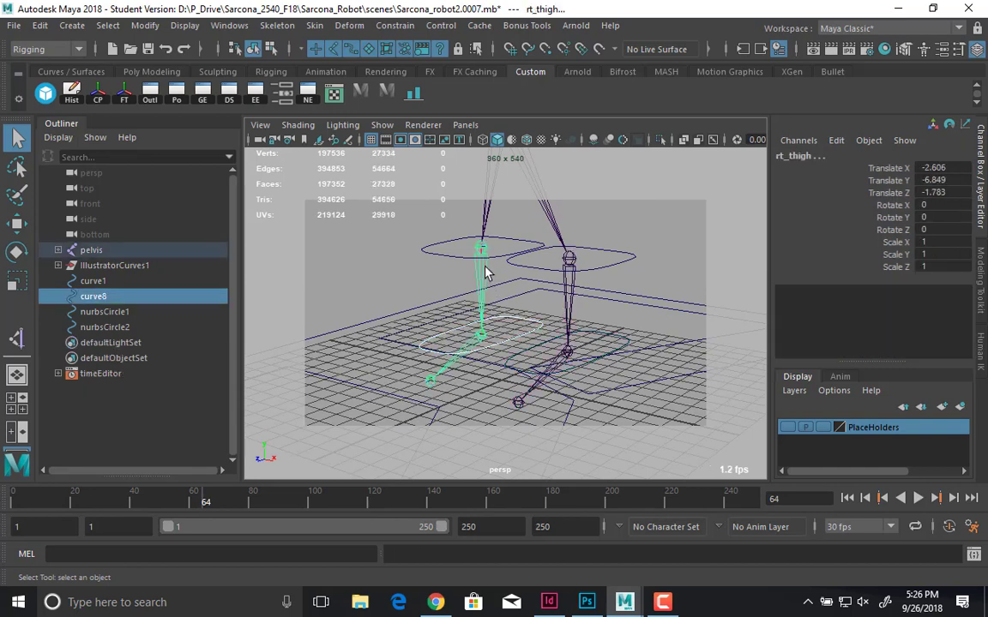
key("p")
left_click_drag(455, 303, 471, 334, "alt")
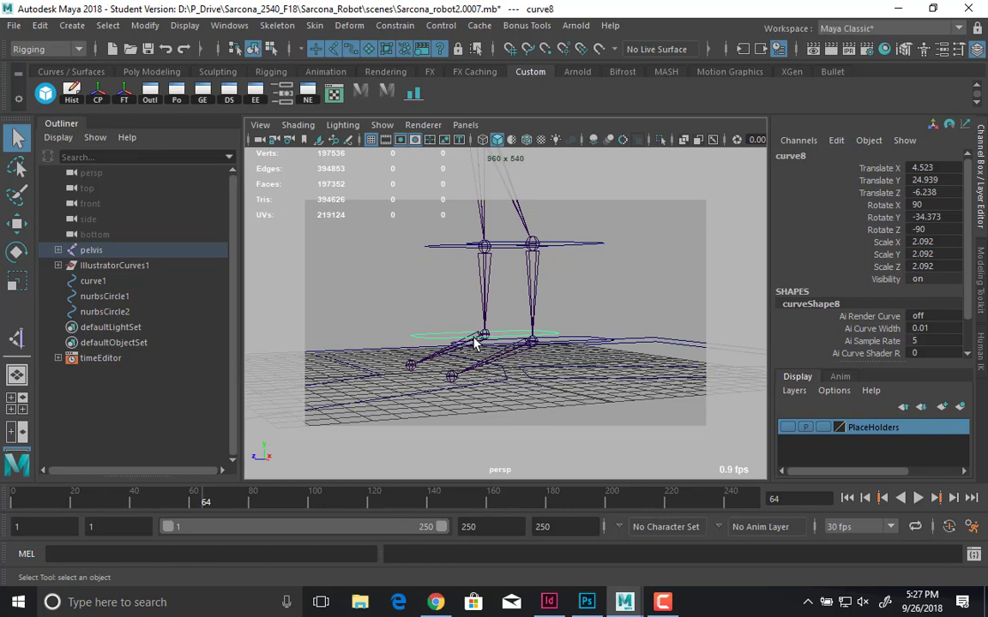
left_click(619, 323)
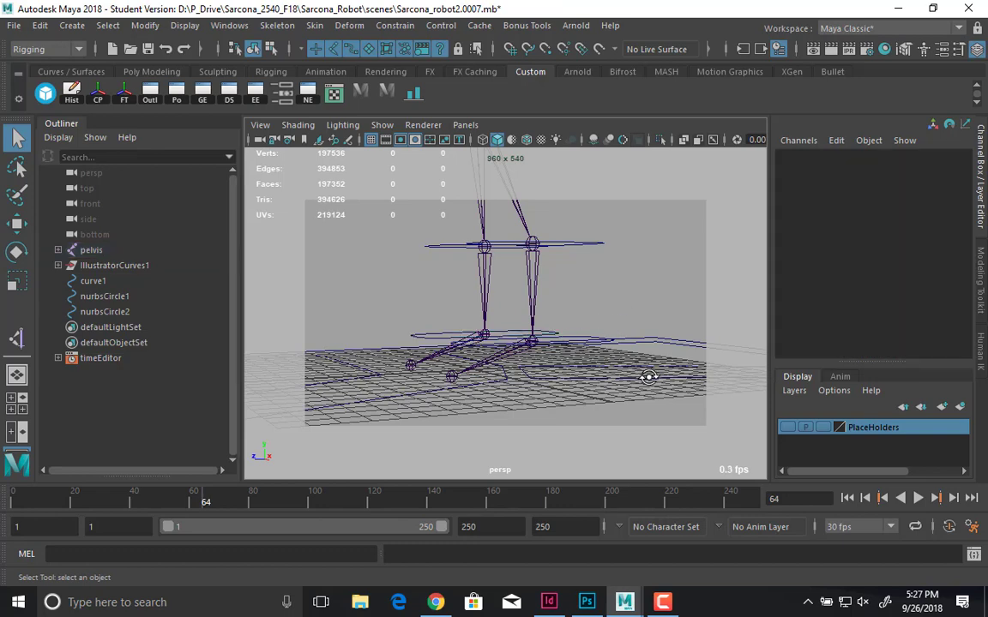
- Parent the head circle curve under the pelvis joint
left_click_drag(648, 375, 600, 382, "alt")
right_click_drag(601, 381, 483, 362, "alt")
left_click_drag(482, 362, 529, 334, "alt")
left_click_drag(557, 401, 524, 302, "alt")
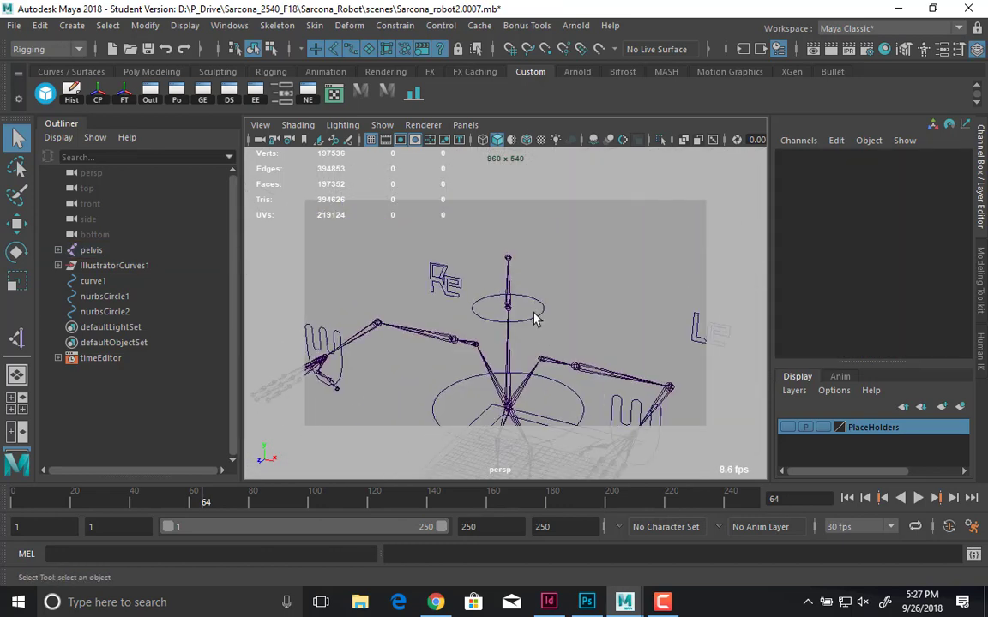
left_click(544, 315)
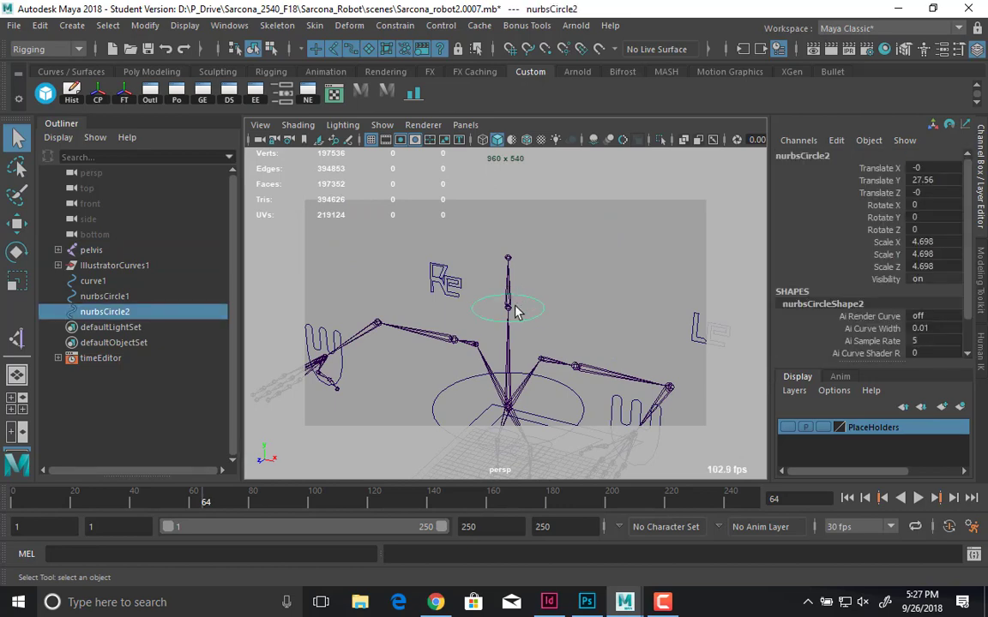
left_click(509, 370, "shift")
key("p")
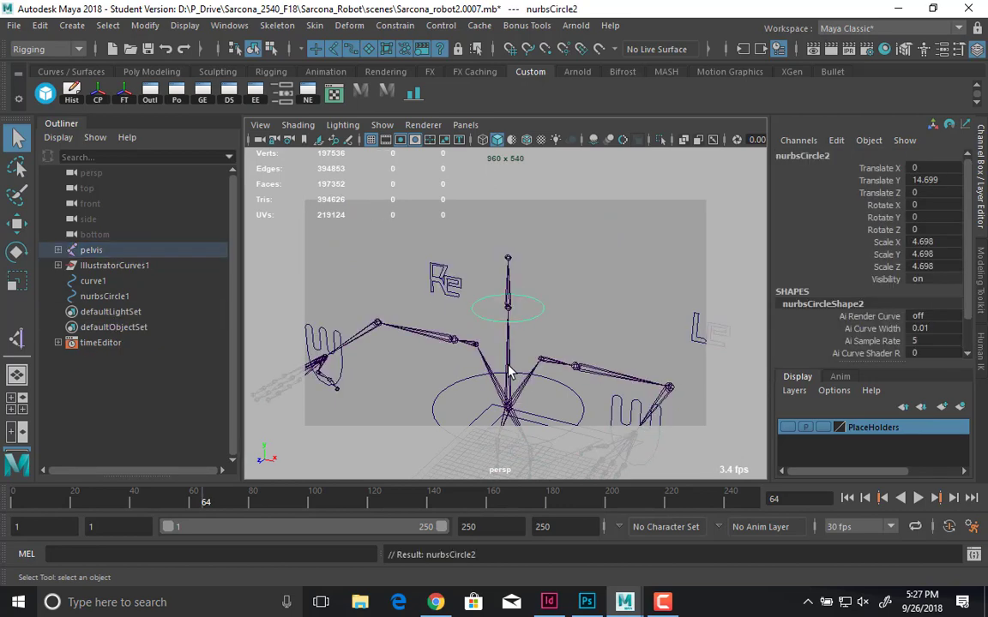
- Check which curves hang under the pelvis joint and which ones, curve1 and nurbsCircle1, are still unparented
left_click(509, 371)
mouse_move(509, 371)
left_mouse_down("alt")
mouse_move(529, 326)
mouse_move(499, 379)
left_mouse_up("alt")
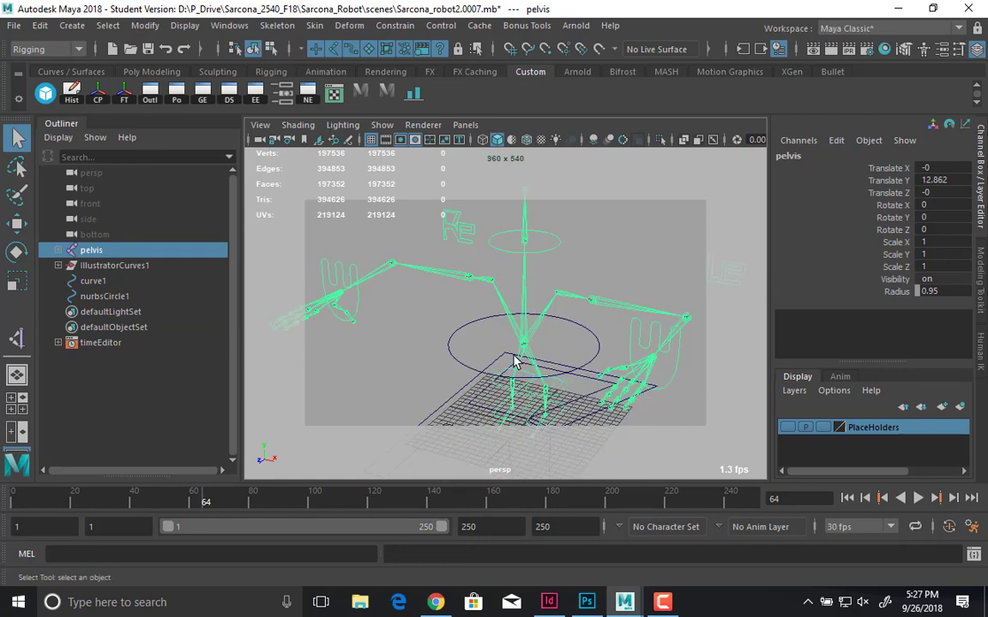
left_click_drag(468, 348, 429, 283, "alt")
left_click(93, 280)
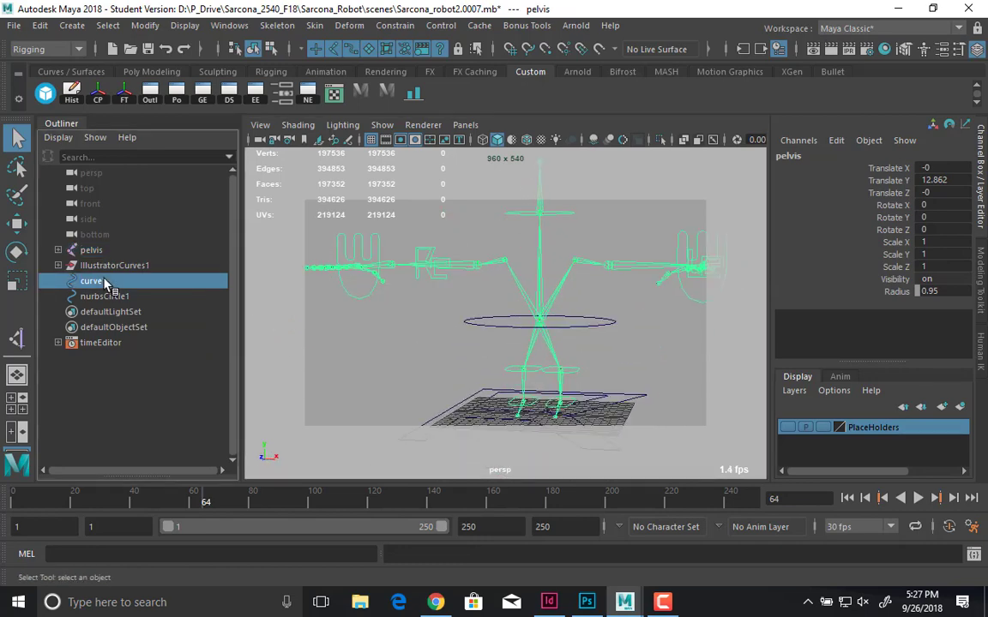
right_click_drag(445, 350, 387, 352, "alt")
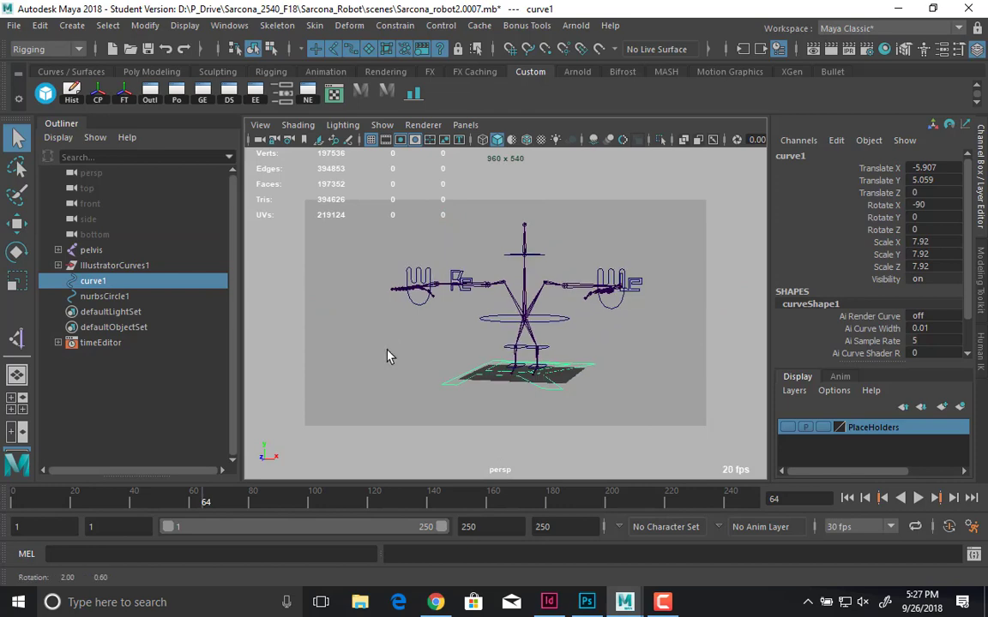
left_click(163, 297)
left_click_drag(359, 292, 476, 357, "alt")
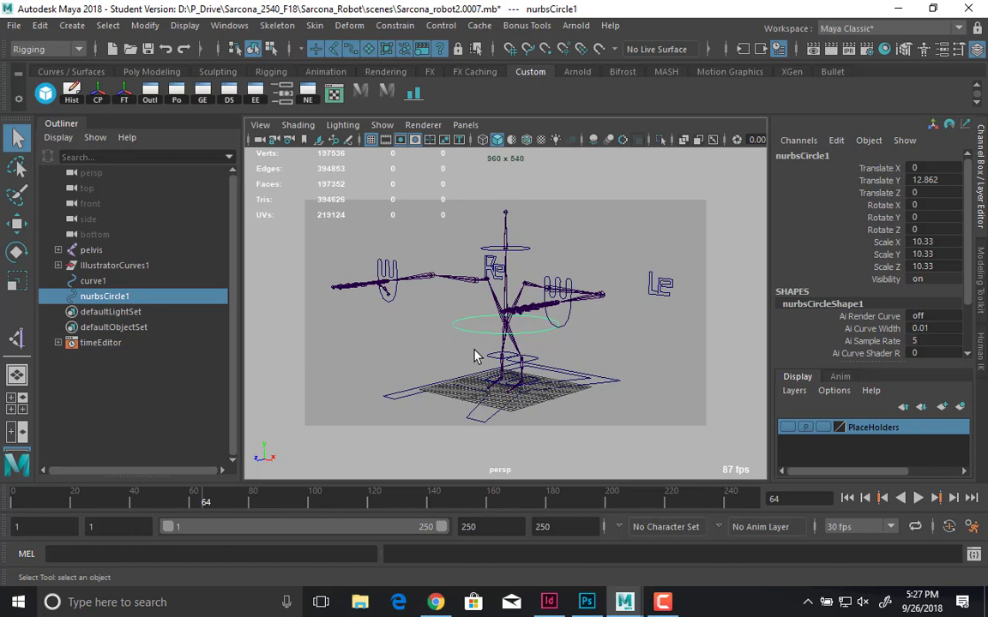
- Select all the control curves without the joints and freeze their transformations
left_click(390, 271)
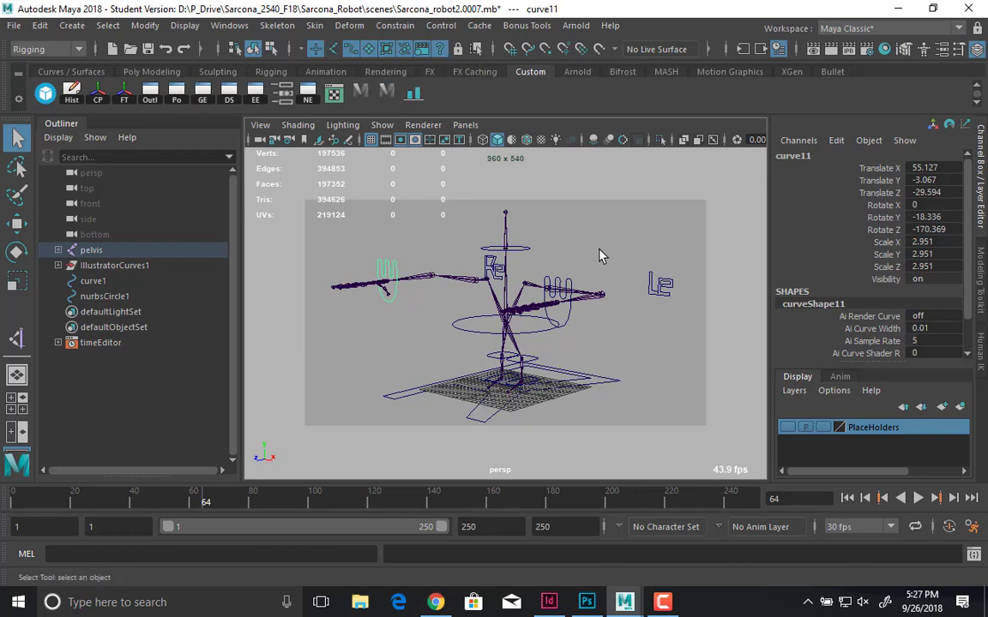
scroll(390, 246, "down", 4)
left_click_drag(575, 289, 694, 453)
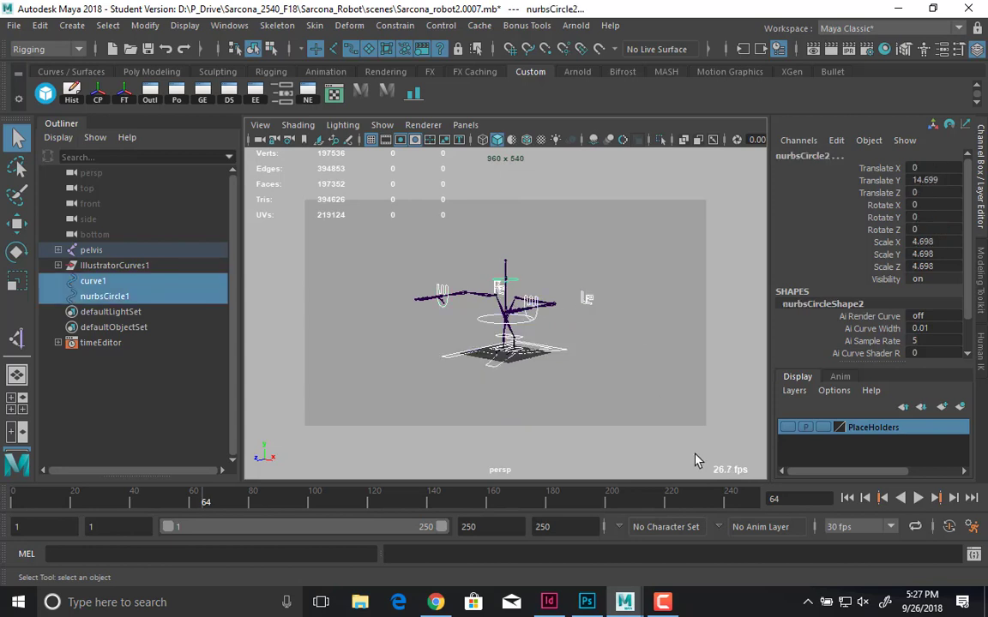
left_click(146, 26)
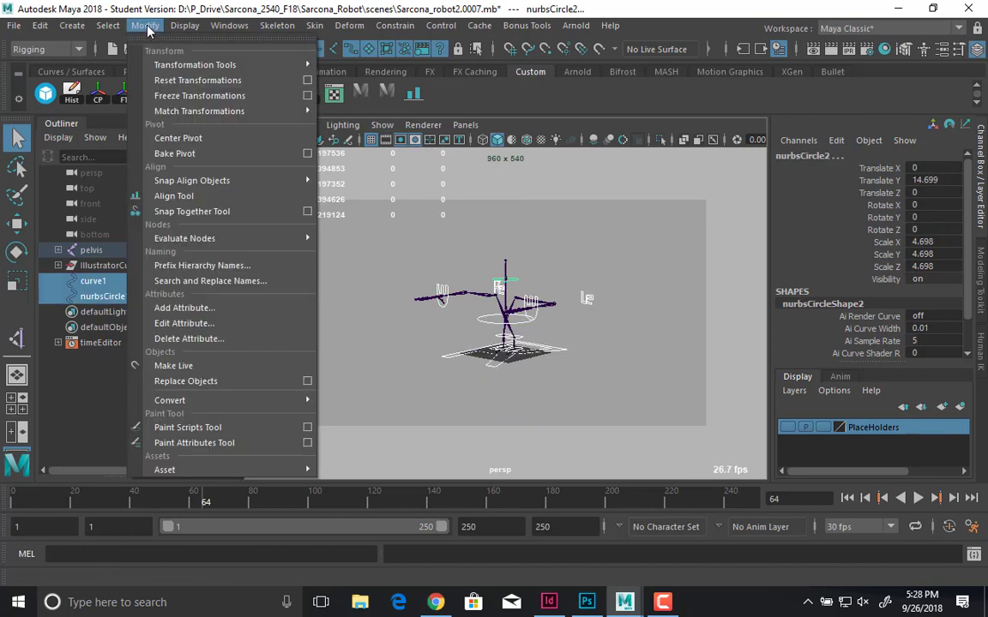
left_click(244, 97)
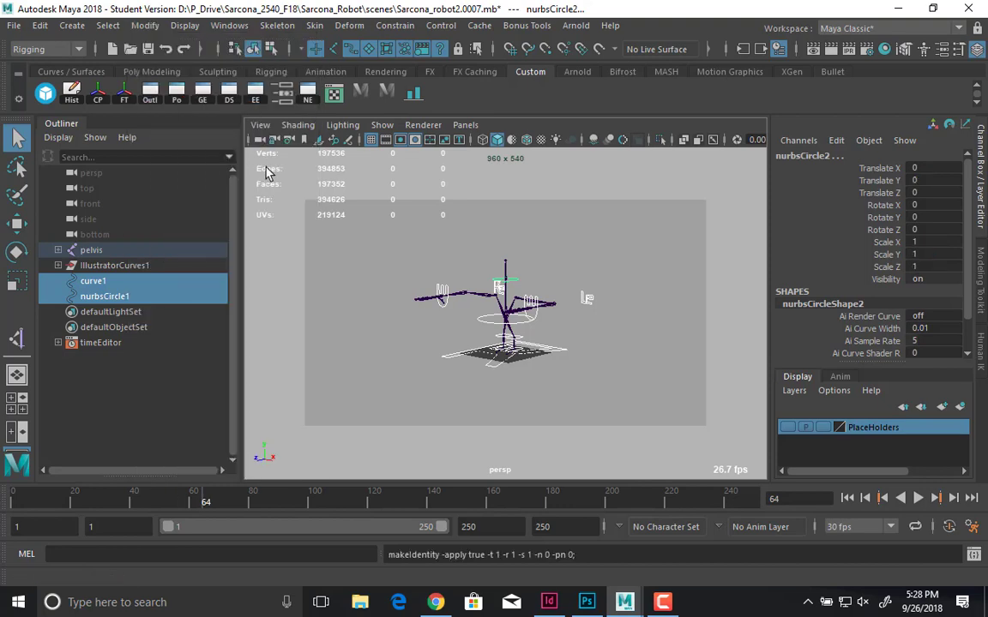
scroll(515, 334, "up", 5)
left_click_drag(563, 318, 547, 269, "alt")
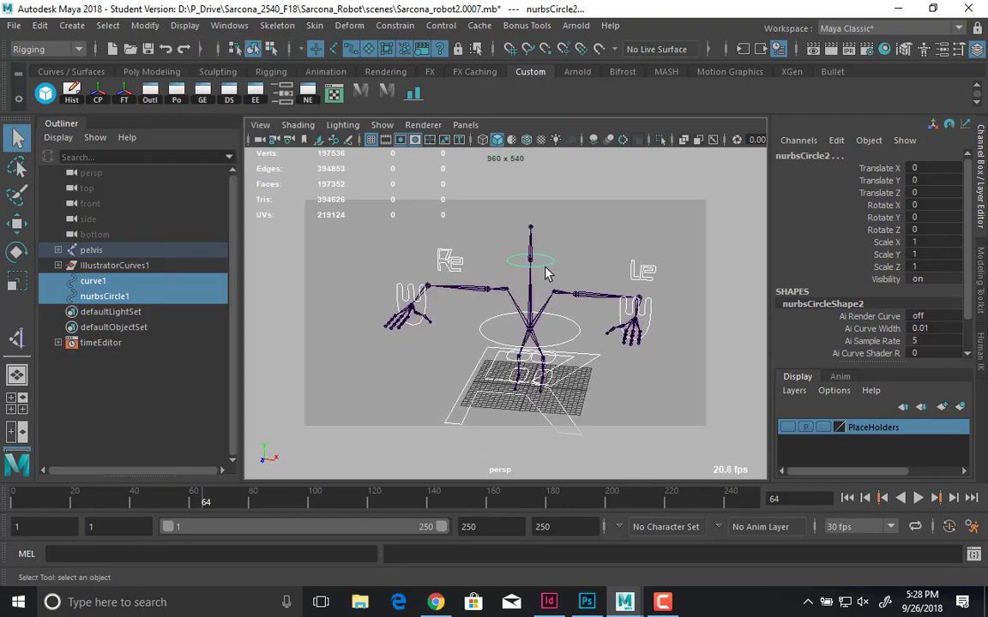
- Inspect the rotation handles of the head circle, the left thigh curve and the left foot curve
left_click(545, 269)
key("e")
left_click_drag(580, 322, 578, 260)
left_click(559, 281)
key("q")
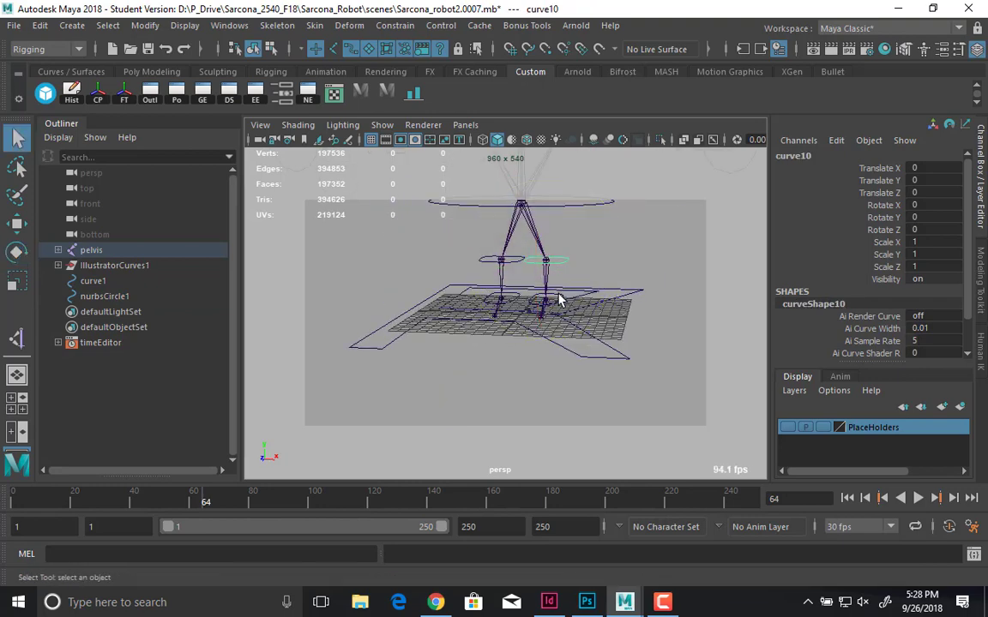
left_click(558, 297)
key("e")
key("q")
- Inspect the right thigh curve's rotation handles and compare the handle orientation of the two foot curves
left_click(511, 266)
key("e")
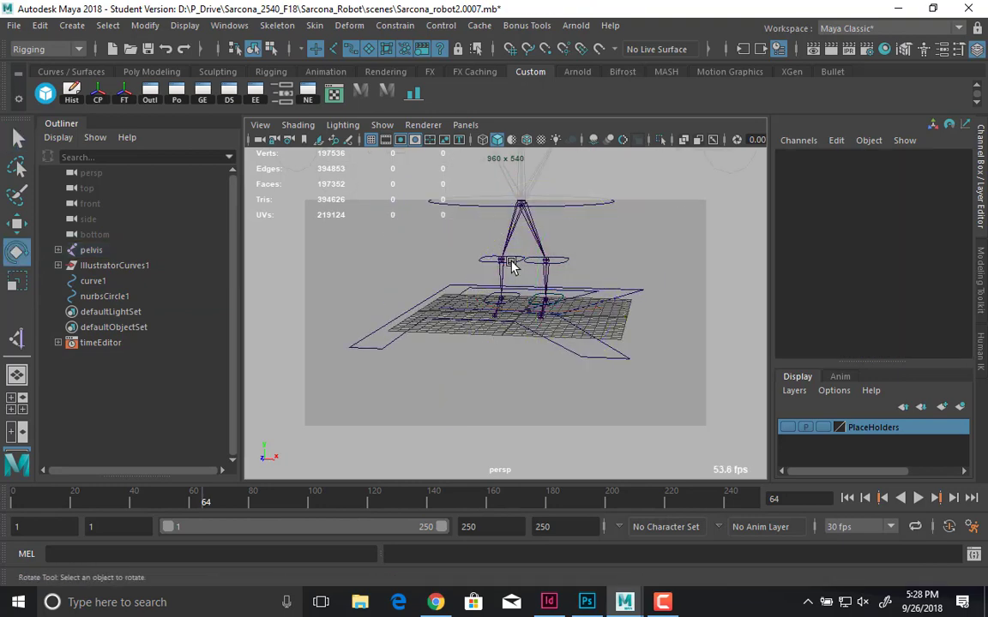
left_click(512, 263)
key("q")
left_click(510, 295)
key("e")
left_click(514, 296)
left_click_drag(529, 300, 561, 326, "alt")
right_click_drag(560, 326, 617, 310, "alt")
left_click_drag(617, 315, 540, 319, "alt")
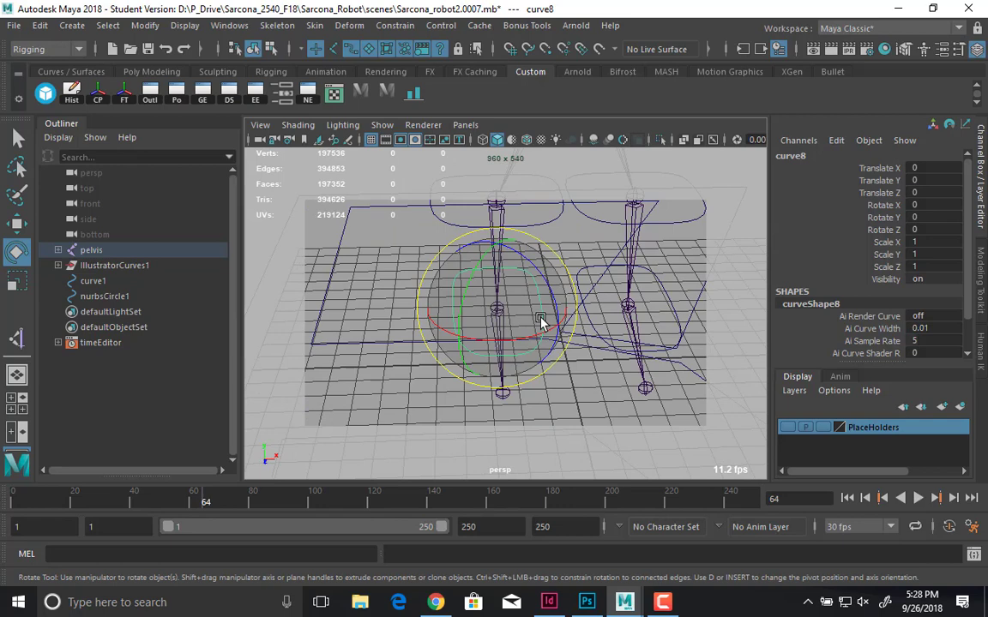
left_click(596, 273)
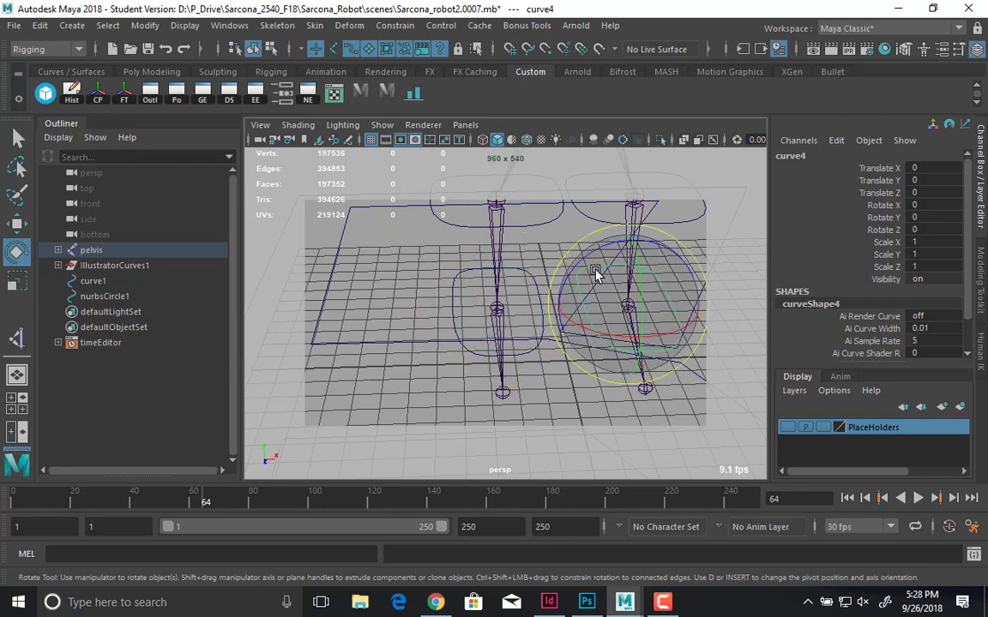
left_click(444, 268)
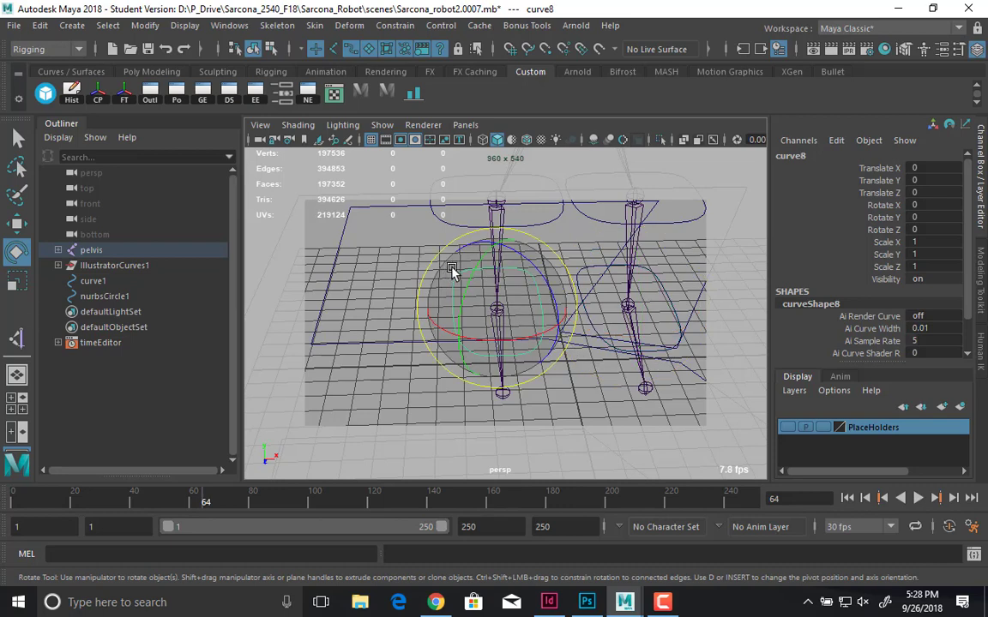
- Try rotating the right foot curve to test its axes, and undo the rotations
left_click_drag(531, 278, 464, 269, "alt")
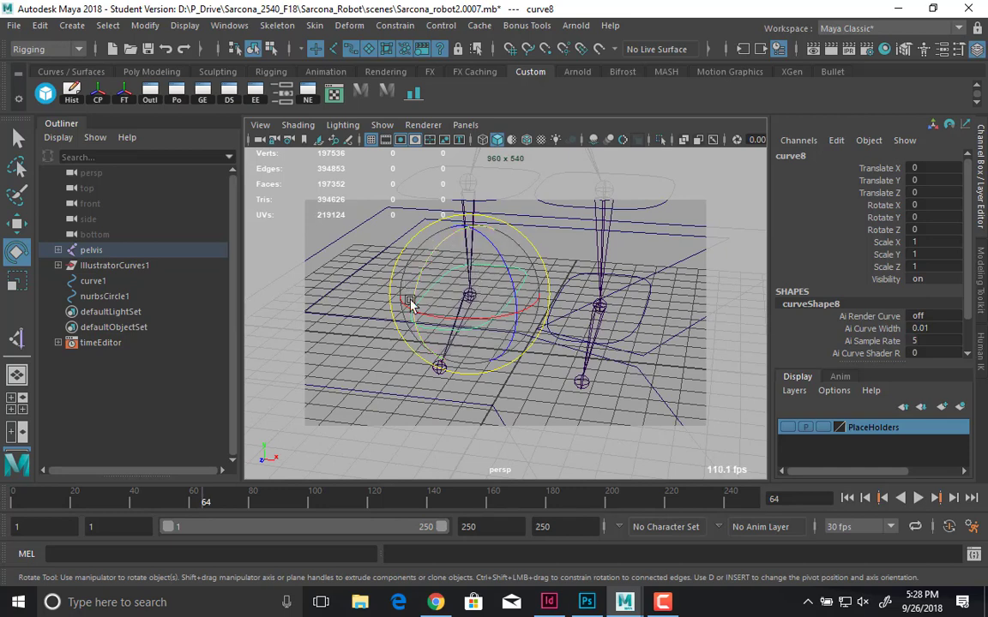
left_click_drag(542, 274, 510, 289, "alt")
key("w")
key("e")
key("ctrl+z")
key("ctrl+z")
key("ctrl+z")
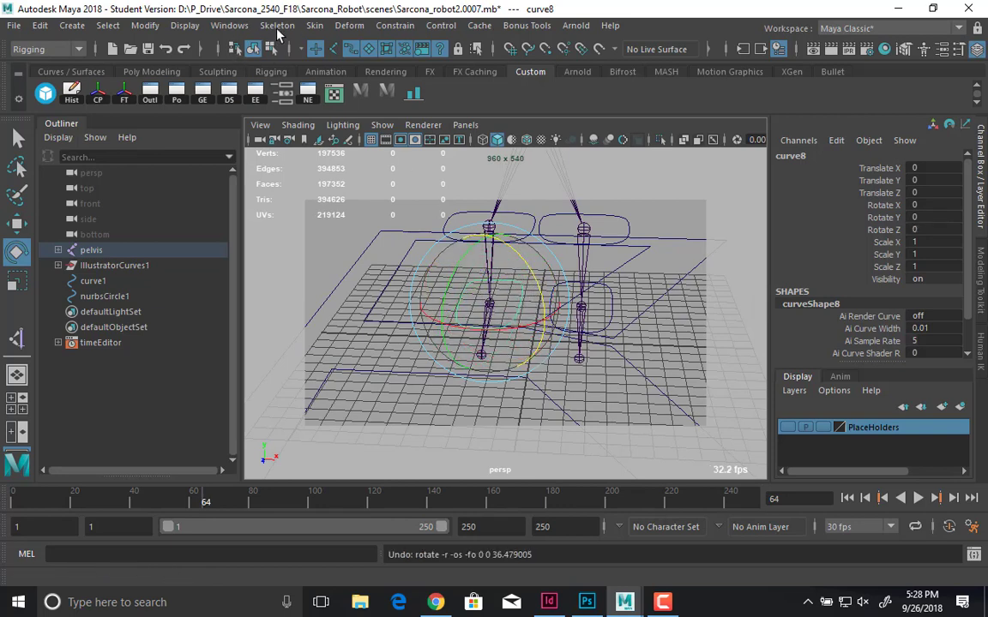
- Freeze the right foot curve's transformations again and deselect it
left_click(277, 25)
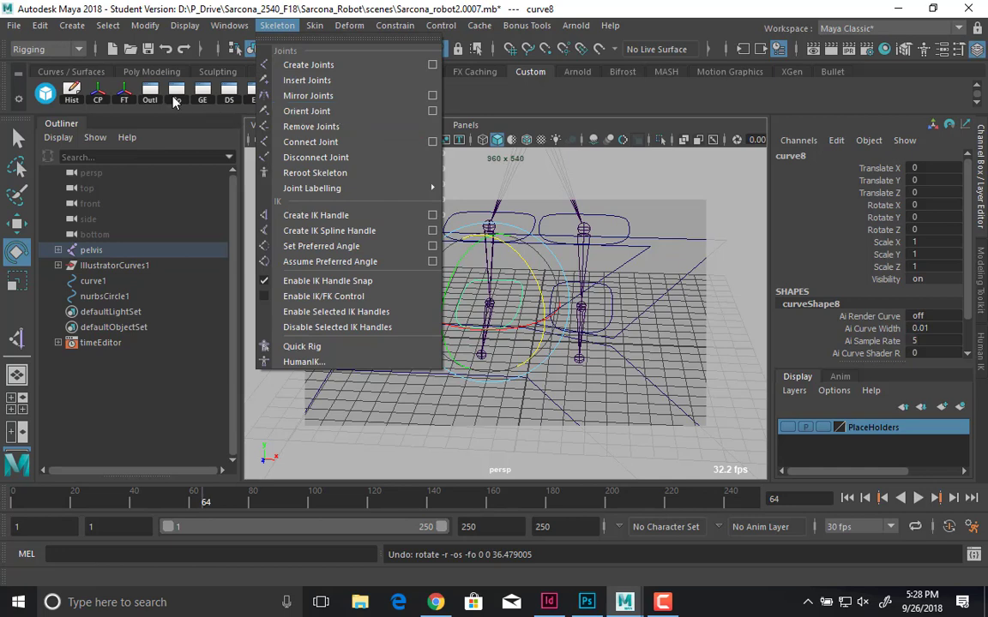
left_click(249, 99)
left_click(129, 97)
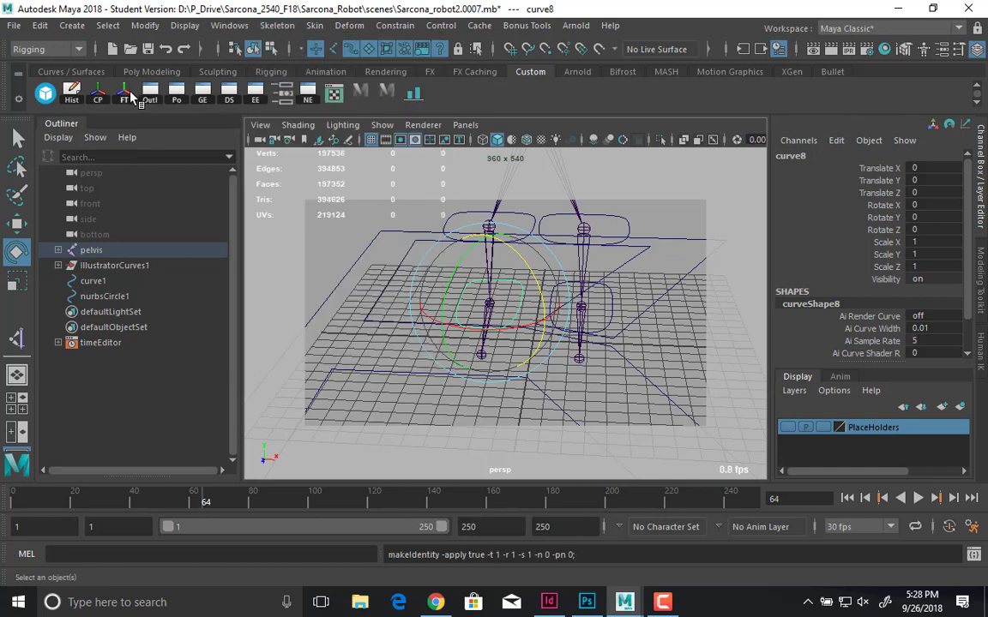
left_click(406, 222)
- Make joints selectable again and parent the pelvis joint under the large circle curve around the pelvis
left_click_drag(493, 313, 466, 162, "alt")
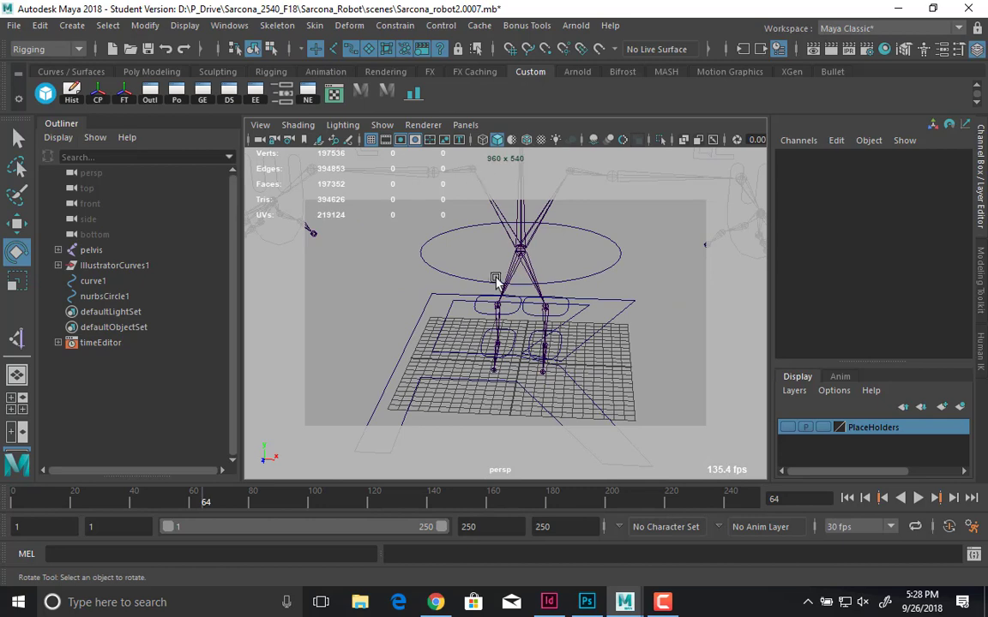
scroll(493, 278, "down", 6)
scroll(491, 267, "up", 3)
left_click_drag(492, 268, 468, 267, "alt")
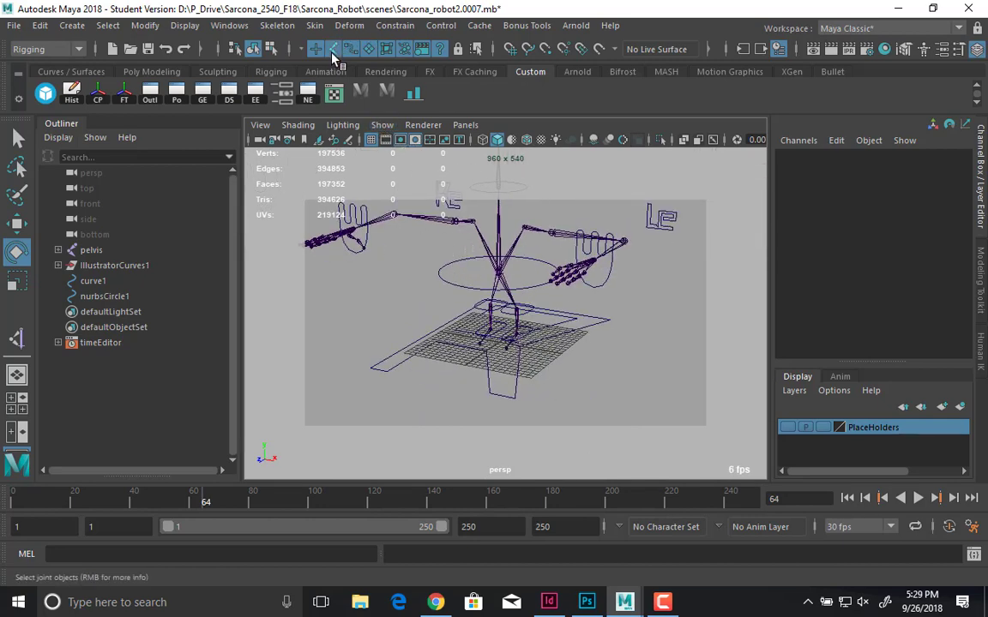
scroll(494, 230, "up", 4)
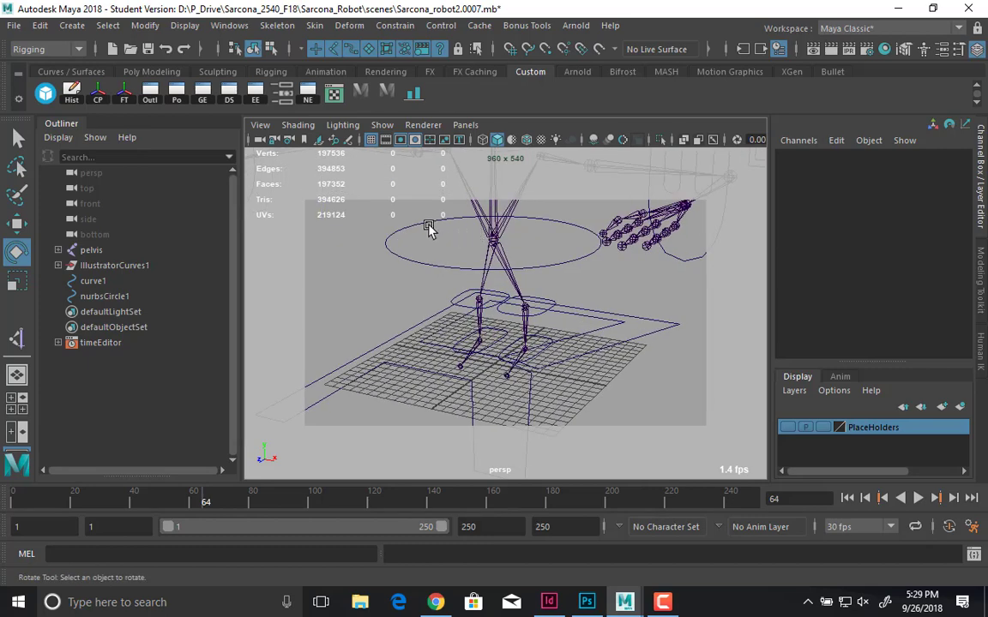
left_click(494, 229)
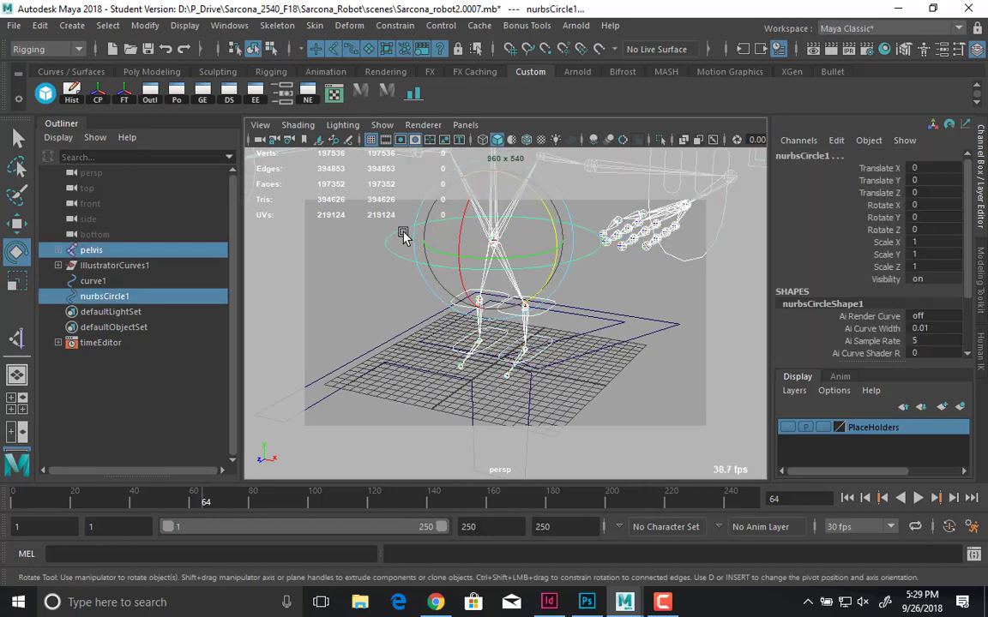
key("p")
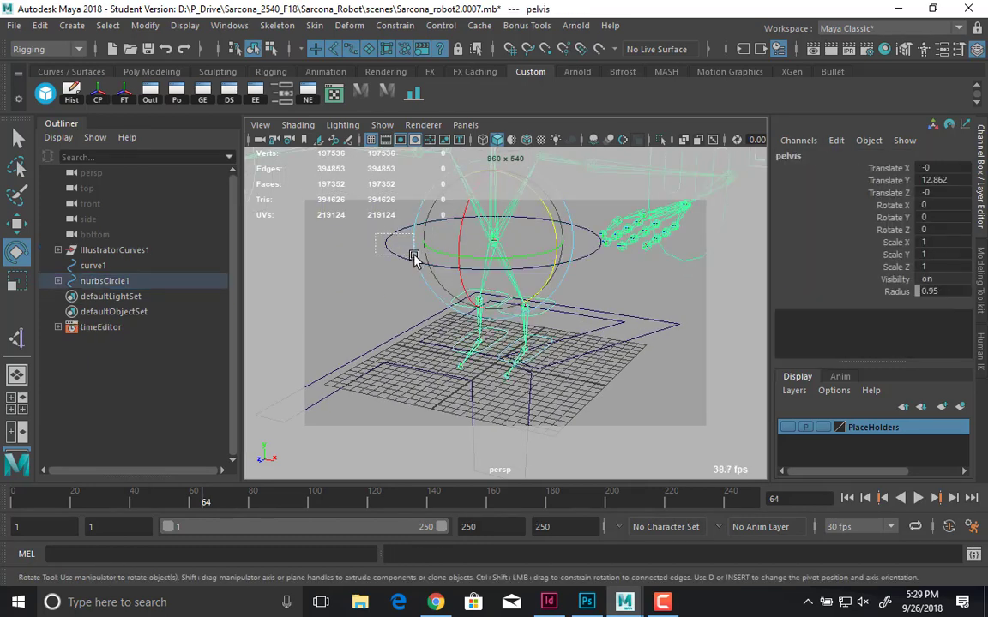
- Test-move the pelvis circle with the whole rig, and reset its Translate X, Y and Z to 0
right_click_drag(531, 295, 412, 286, "alt")
key("w")
left_click_drag(412, 286, 544, 268, "alt")
left_click_drag(926, 168, 937, 190)
type("0")
key("Return")
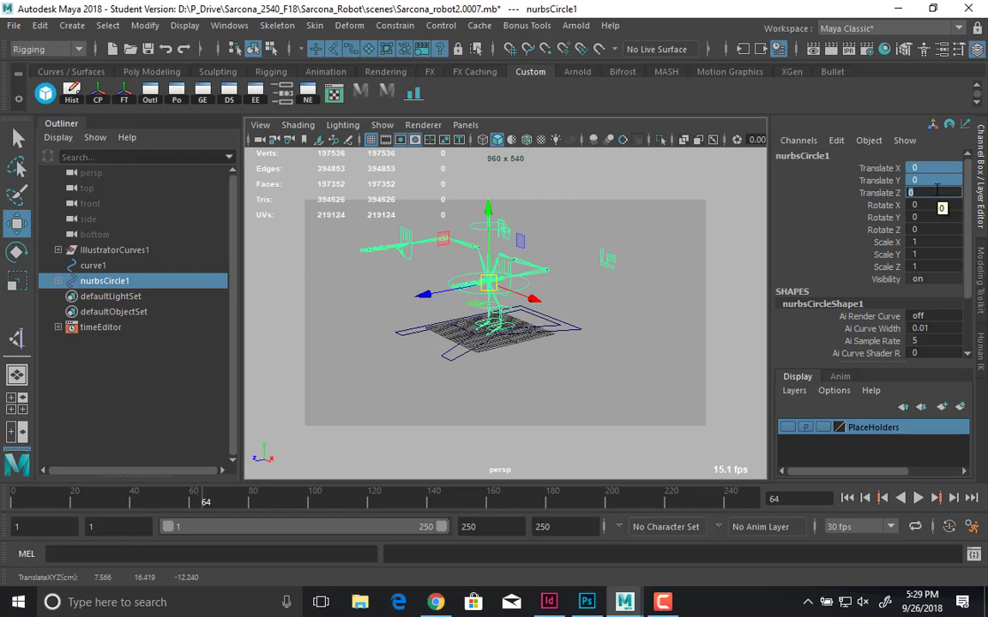
- Test-move the Le elbow curve, and reset its Translate X, Y and Z to 0
left_click(607, 259)
left_click_drag(606, 275, 623, 351)
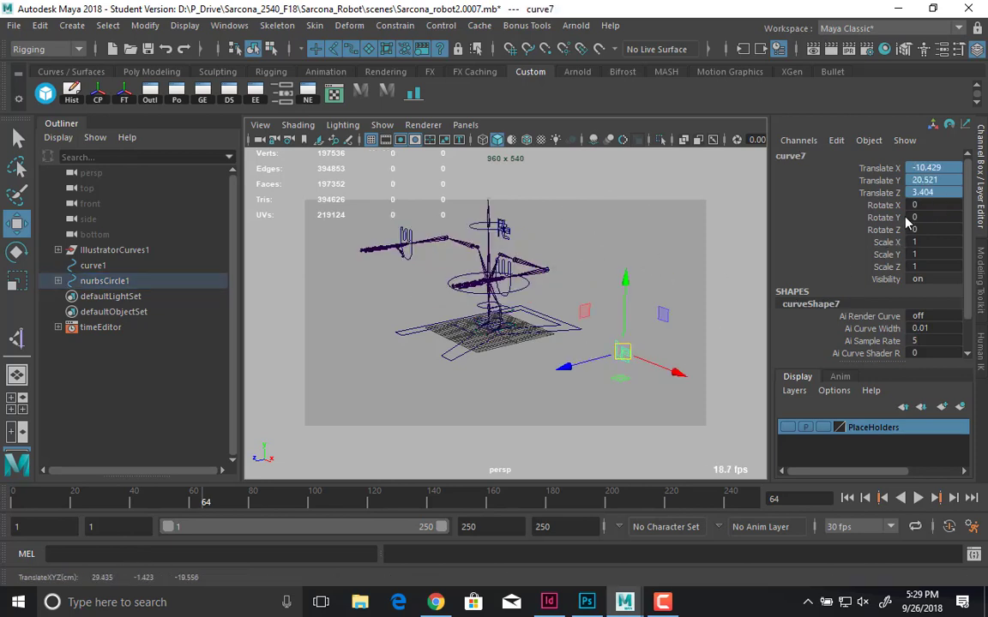
type("0")
key("Return")
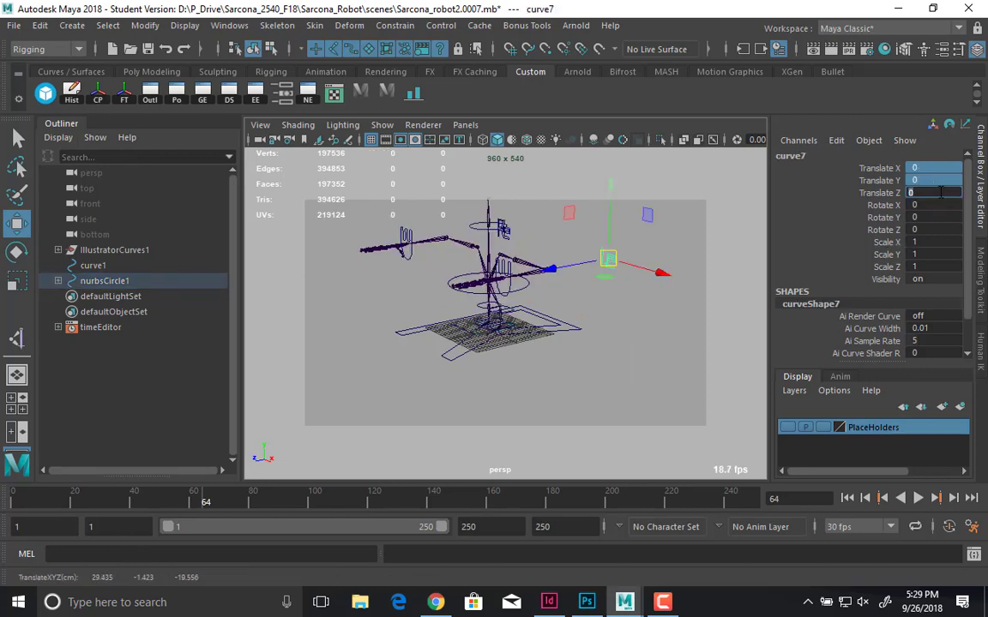
- Deselect everything and show the robot's mesh geometry in the perspective view
left_click(703, 320)
left_click_drag(568, 352, 618, 367, "alt")
right_click_drag(618, 366, 611, 347, "alt")
middle_click_drag(609, 347, 595, 388, "alt")
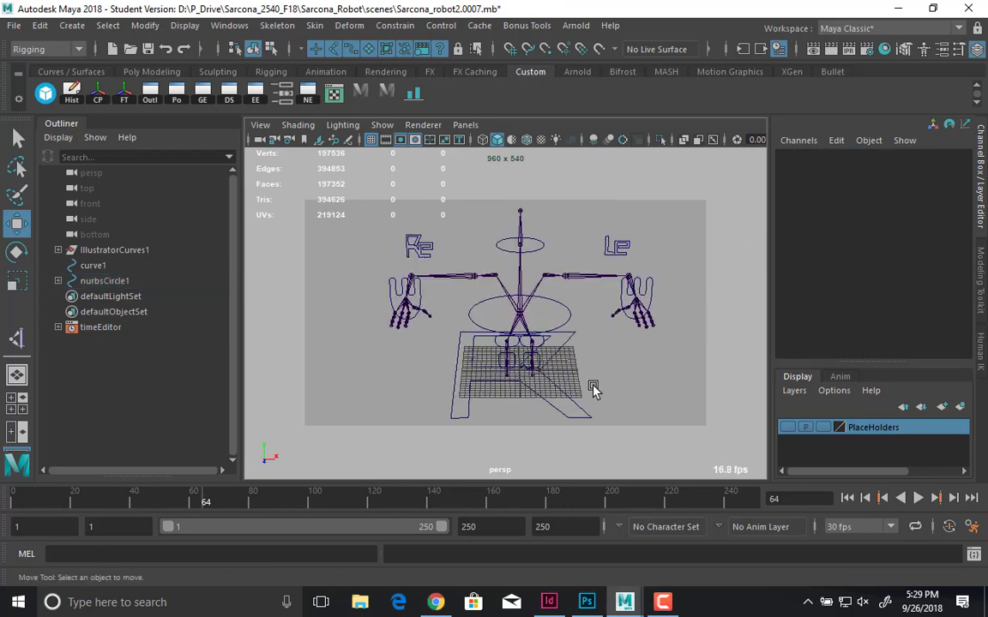
left_click(384, 136)
left_click(437, 166)
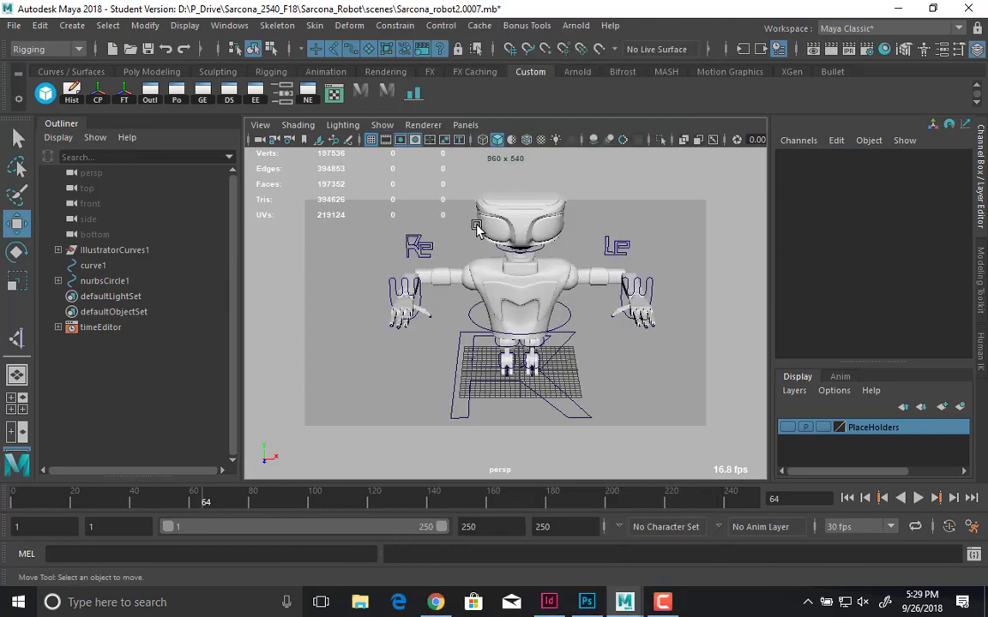
left_click_drag(403, 197, 445, 283, "alt")
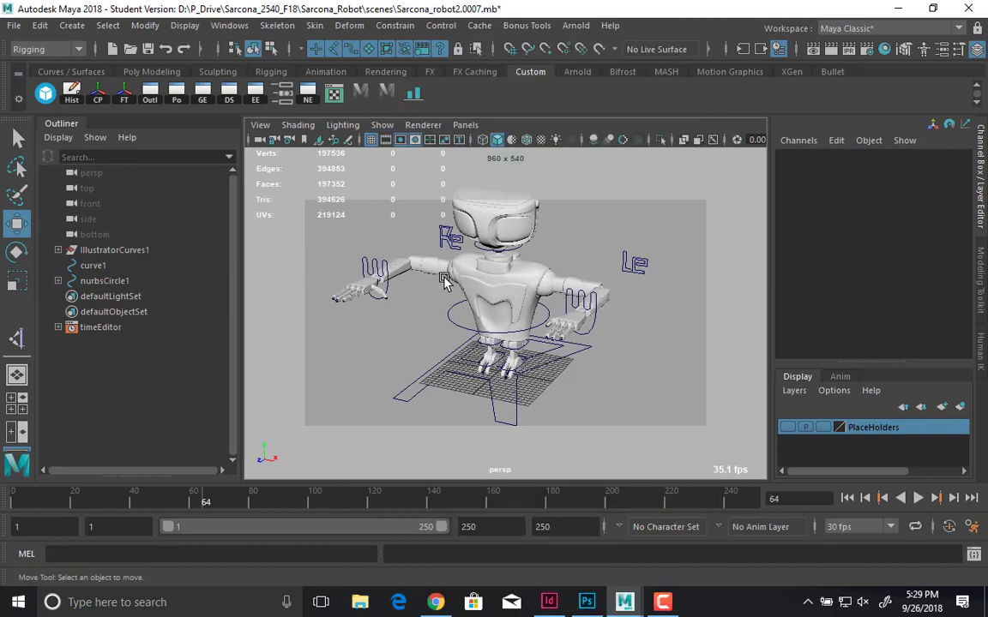
- Test-move the pelvis circle with the whole robot, undo the move, and clear the selection
left_click(481, 330)
middle_click_drag(408, 309, 382, 218)
key("ctrl+z")
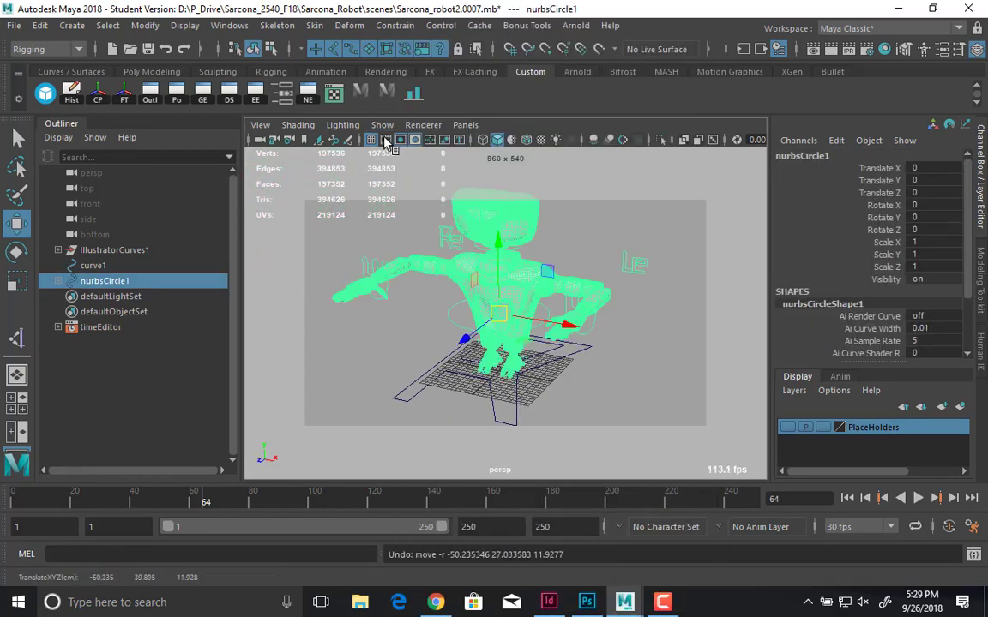
left_click(384, 334)
- Hide the mesh geometry in the perspective view, and save the scene as a new incremental version
right_click_drag(386, 336, 505, 300, "alt")
middle_click_drag(504, 301, 605, 327, "alt")
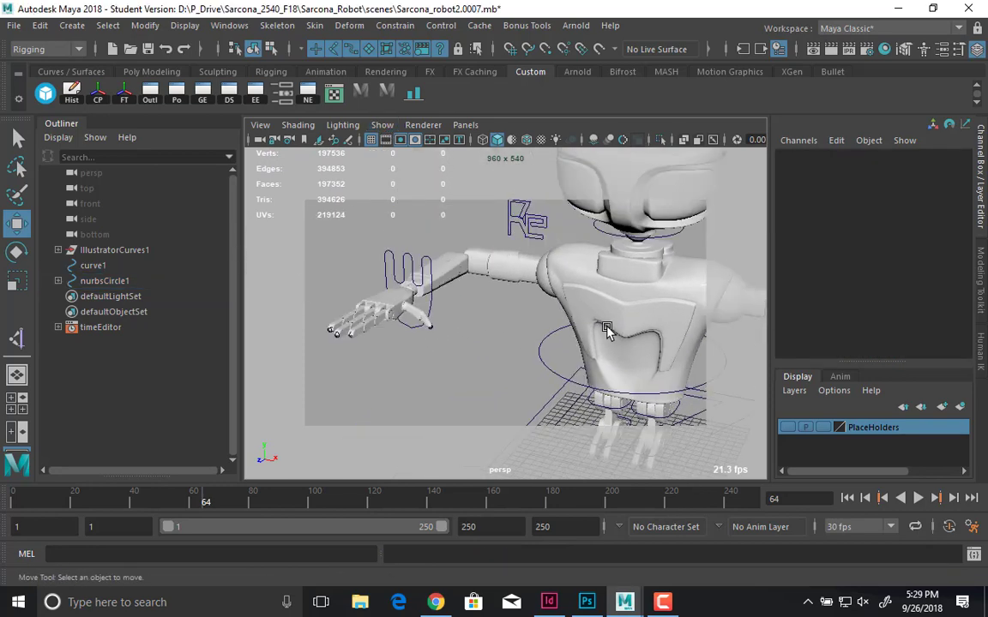
left_click(382, 124)
left_click(449, 156)
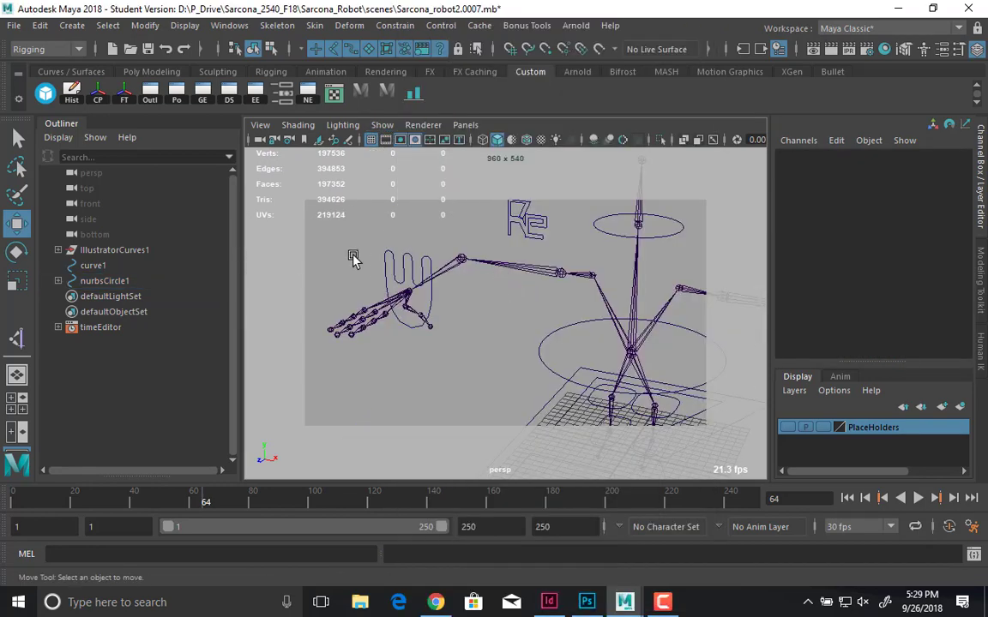
key("f")
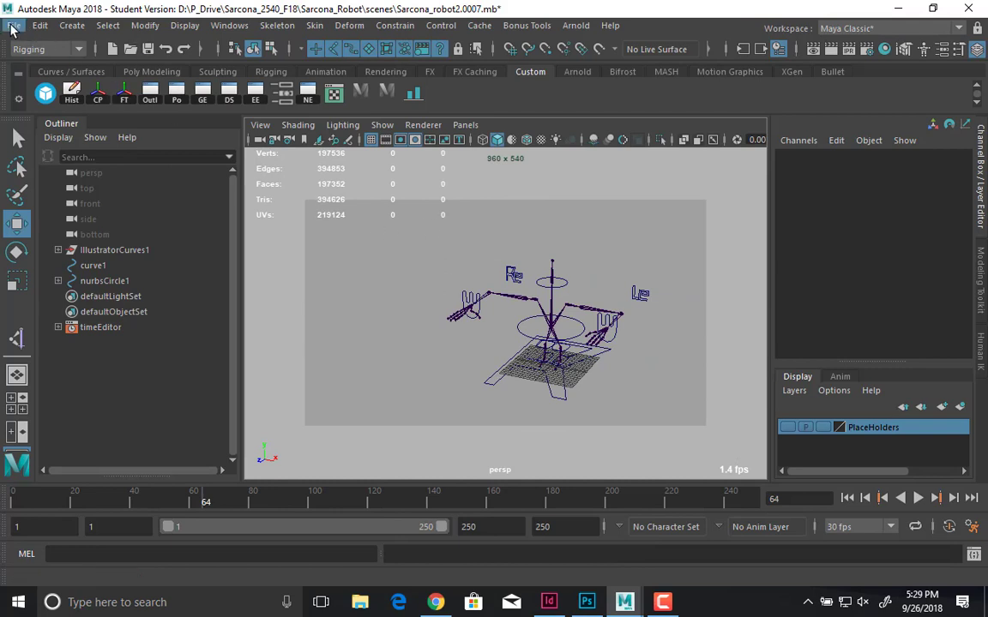
key("ctrl+alt+s")
left_click(458, 313)
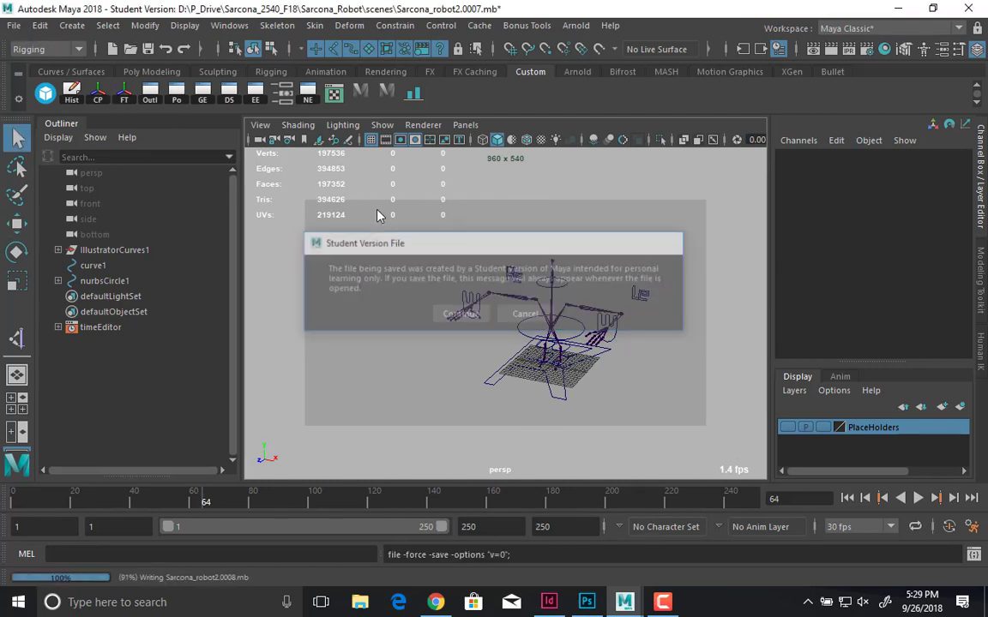
- Show the robot's mesh geometry again in the perspective view, with the feet and their control curves in close-up
right_click_drag(529, 331, 657, 317, "alt")
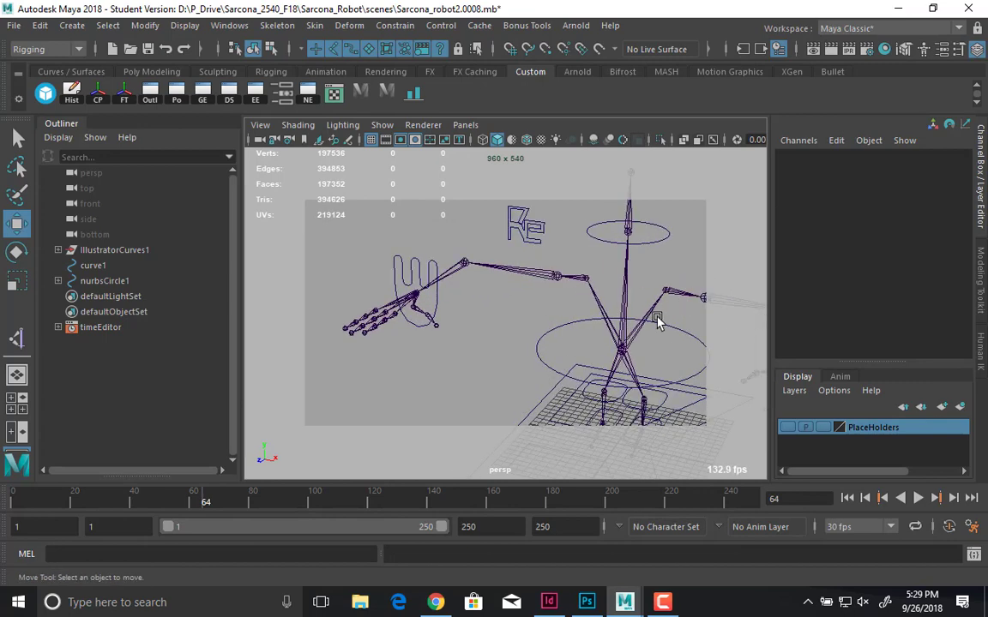
middle_click_drag(600, 352, 517, 208, "alt")
left_click_drag(511, 230, 450, 215, "alt")
middle_click_drag(450, 214, 474, 246, "alt")
right_click_drag(552, 273, 587, 277, "alt")
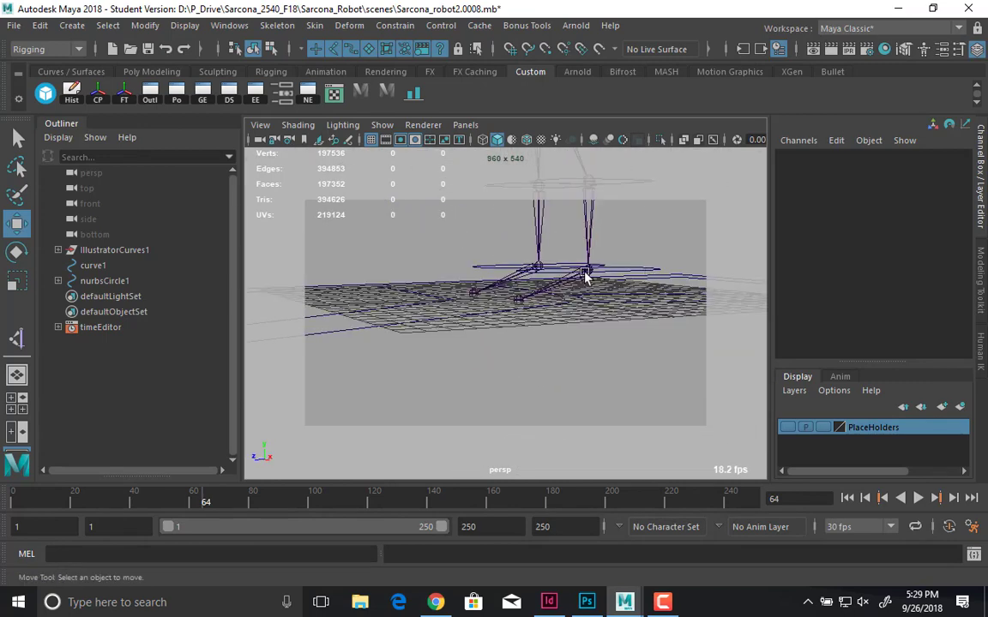
left_click_drag(586, 278, 510, 333, "alt")
right_click_drag(509, 333, 573, 309, "alt")
left_click_drag(573, 309, 642, 317, "alt")
left_click(383, 124)
left_click(435, 153)
- Test-rotate the left foot's control curve, curve4, by about -64 degrees on Y, and undo the rotation
key("e")
middle_click_drag(539, 294, 592, 289, "alt")
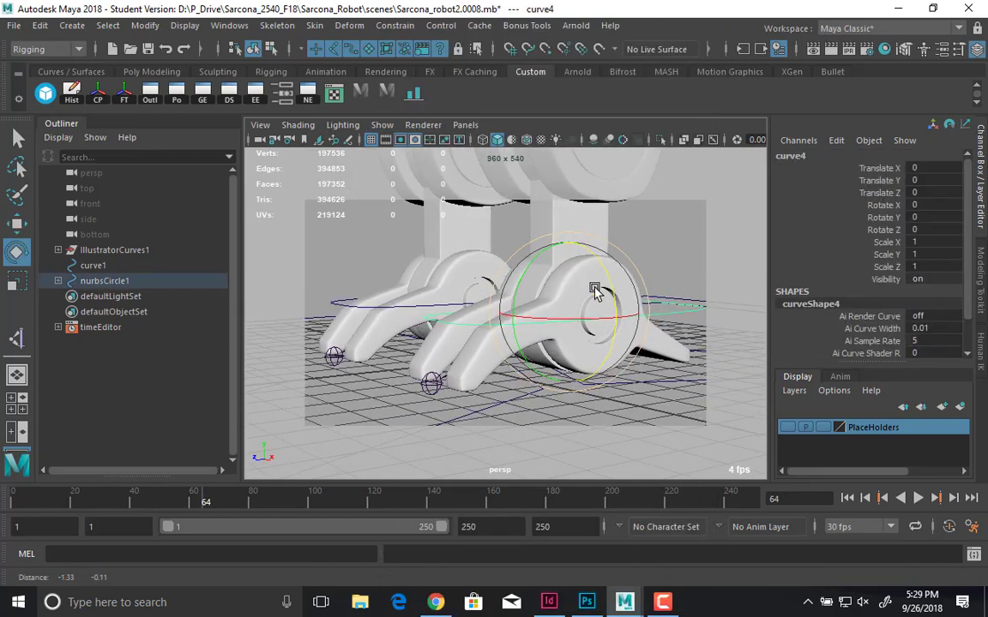
left_click_drag(539, 255, 520, 292)
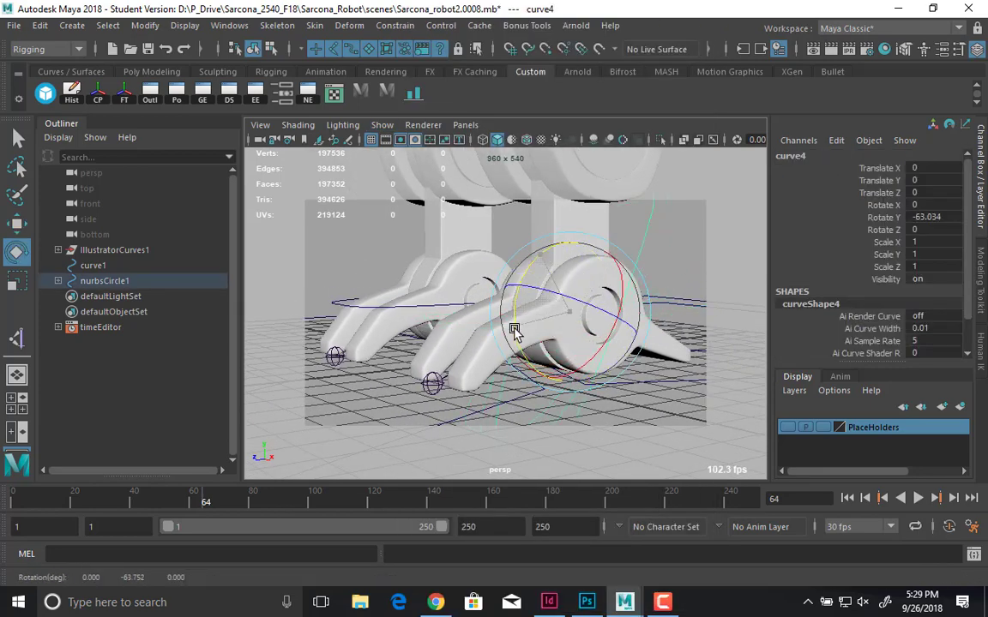
key("ctrl+z")
- Test-rotate the lt_ankle joint by about -77 degrees on Z, and undo the rotation
left_click(455, 371)
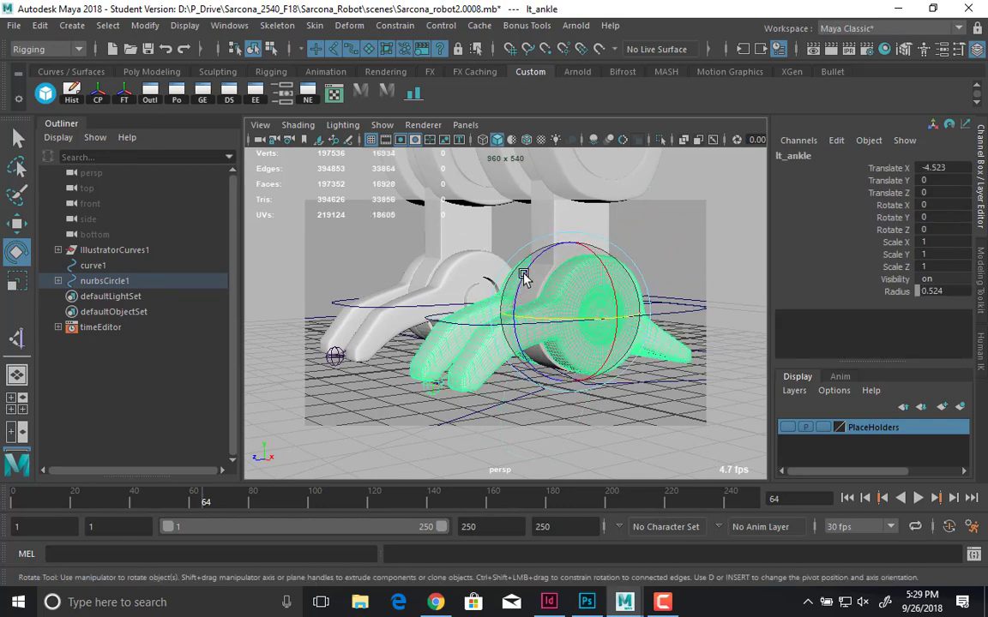
left_click_drag(529, 270, 519, 360)
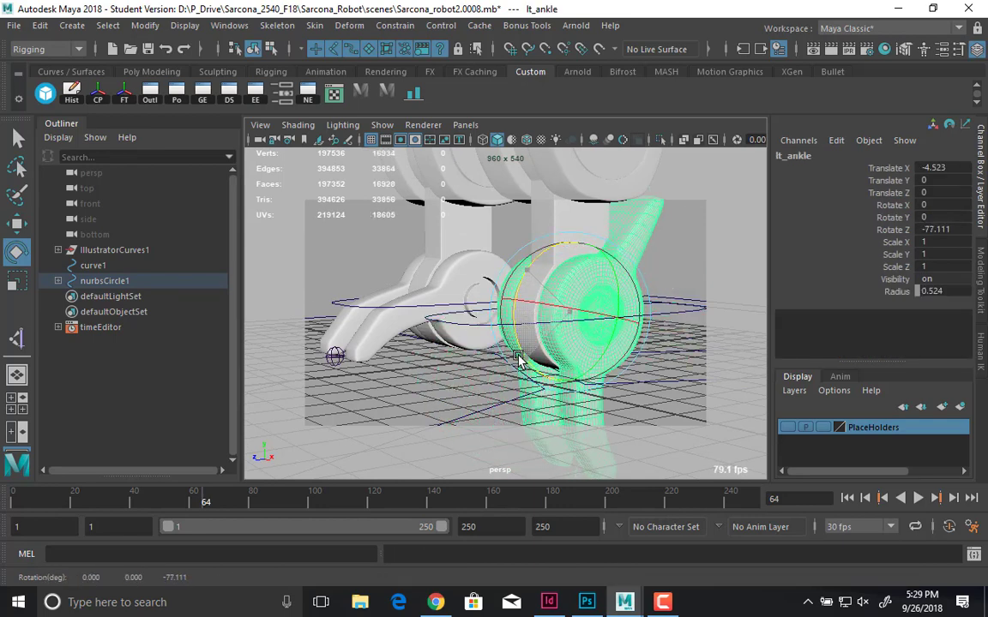
key("ctrl+z")
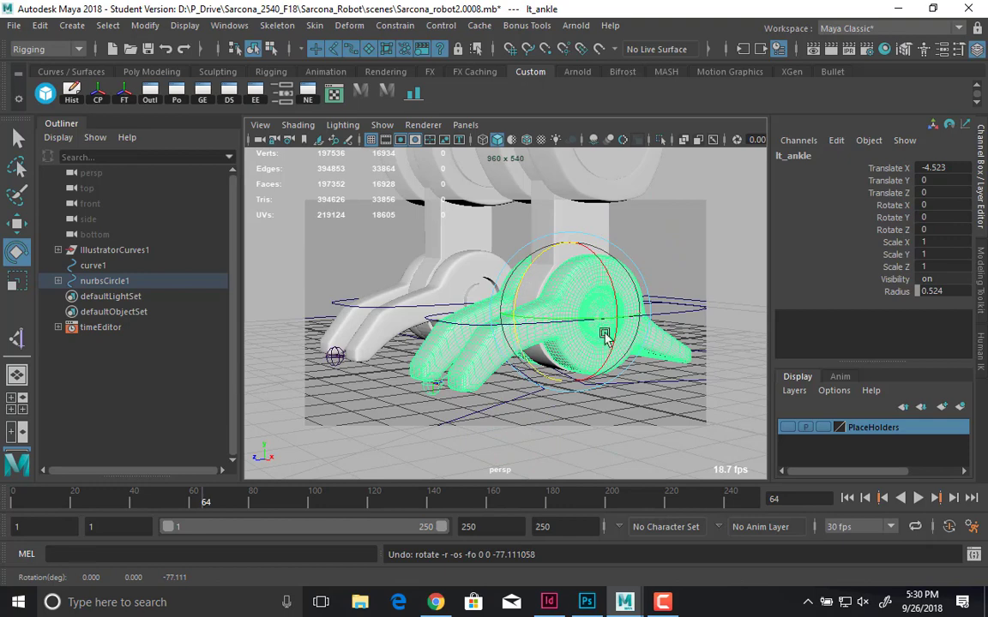
- Test-rotate curve4 by about -99 degrees on Z, 90 on X and -52 on Y, undoing each rotation
left_click(652, 296)
left_click_drag(604, 269, 607, 372)
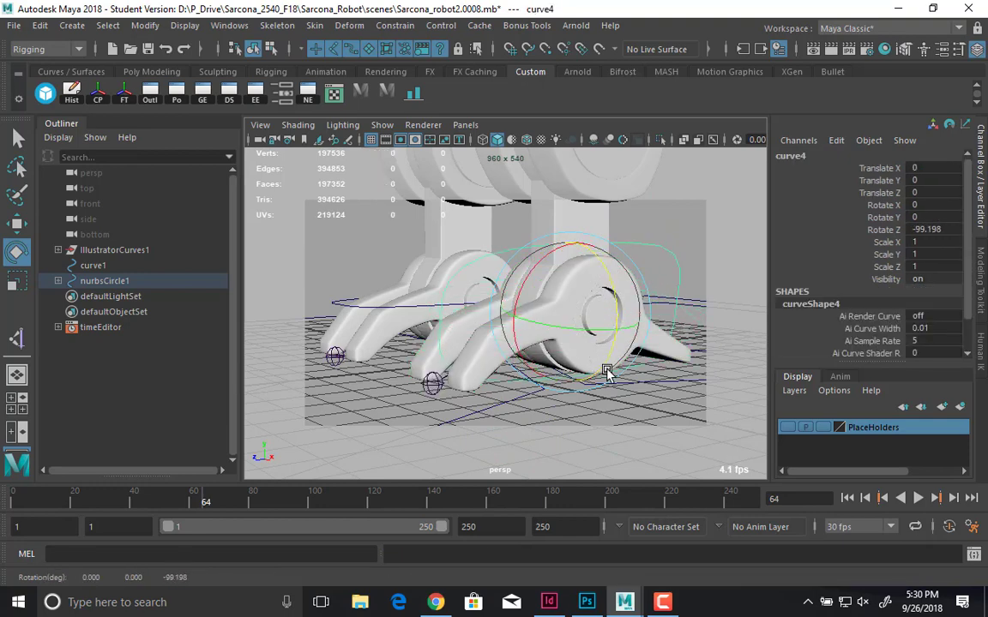
key("ctrl+z")
left_click_drag(584, 259, 558, 320)
key("ctrl+z")
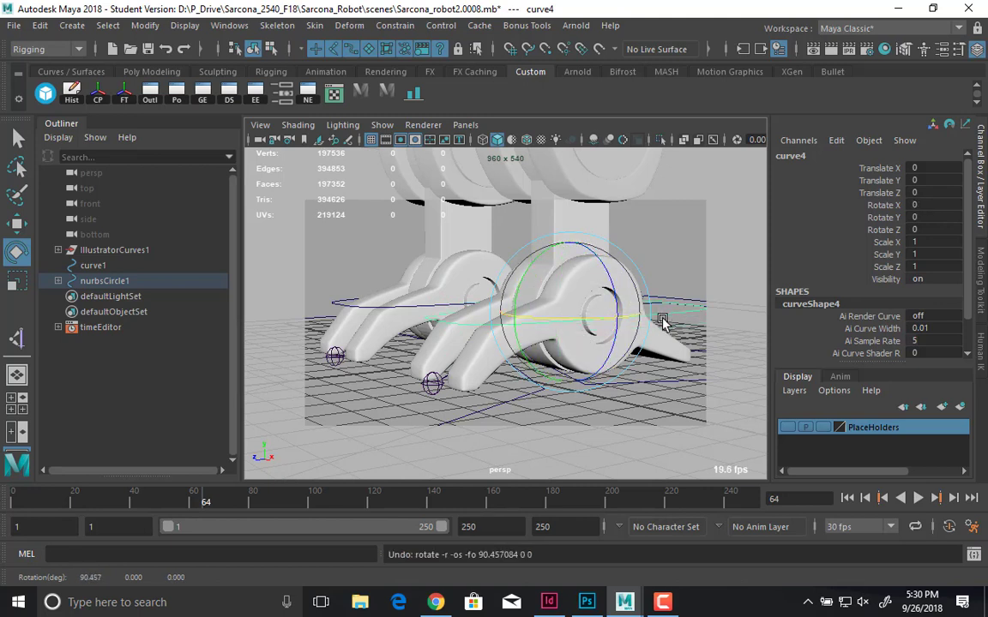
left_click(535, 266)
left_click_drag(535, 266, 464, 288)
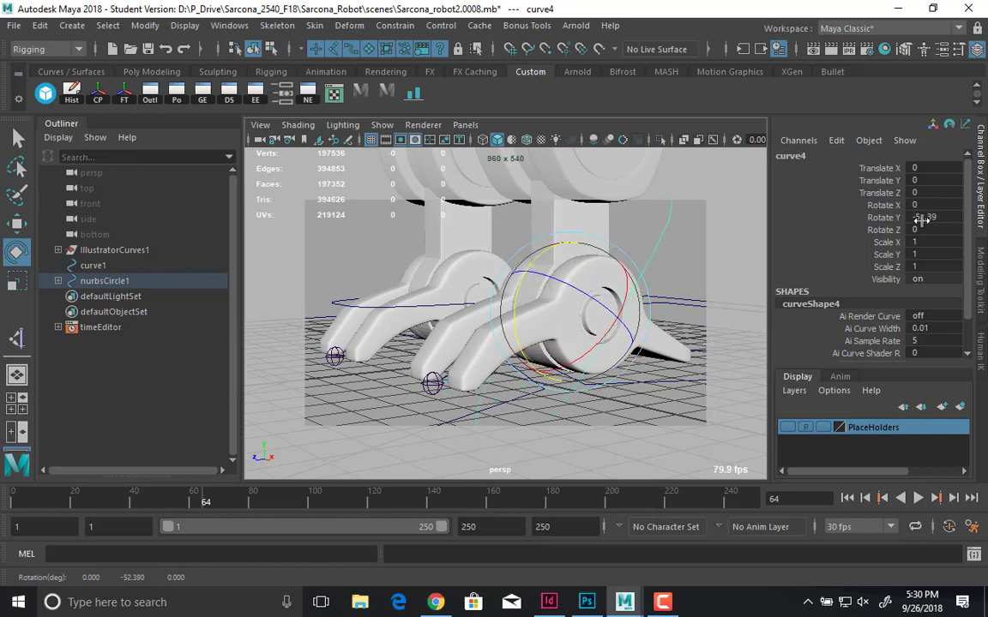
key("ctrl+z")
- Select the lt_ankle joint above the left foot mesh, test-rotate it about -63 degrees on Z, and undo the rotation
left_click(461, 357)
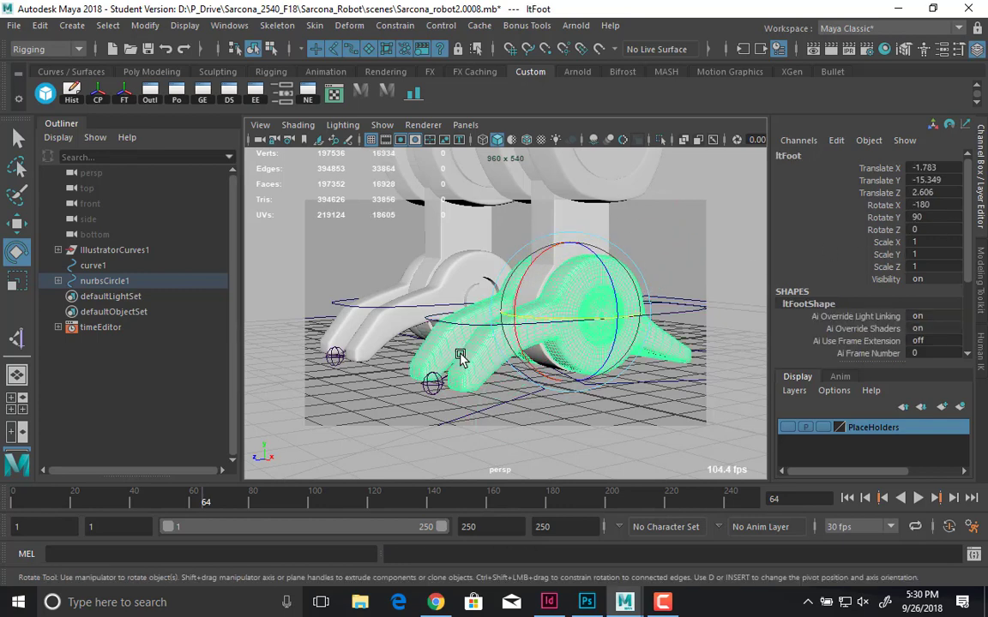
key("Up")
left_click_drag(531, 267, 503, 341)
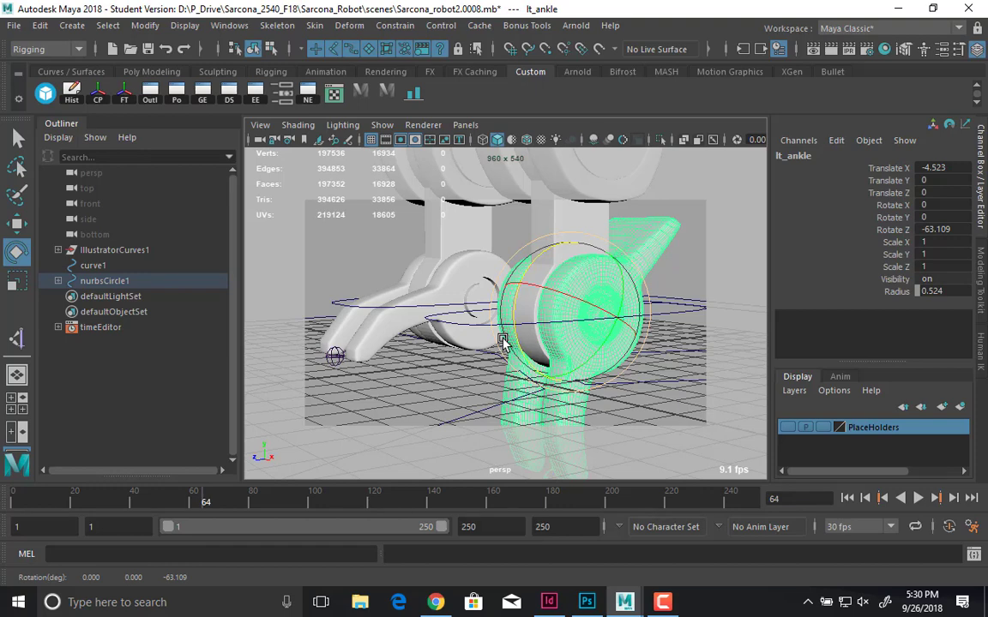
key("a")
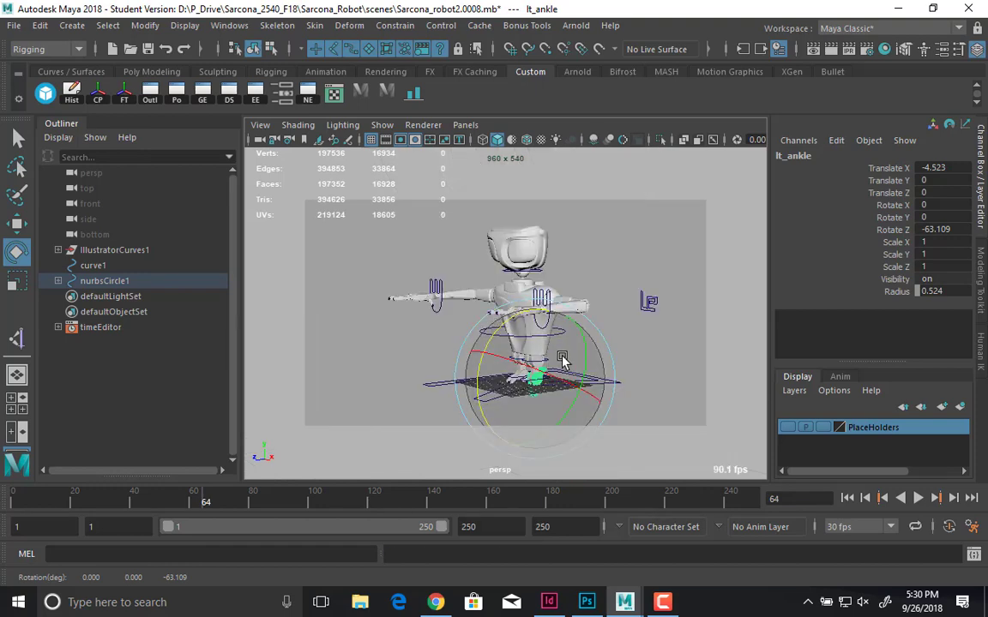
key("ctrl+z")
key("f")
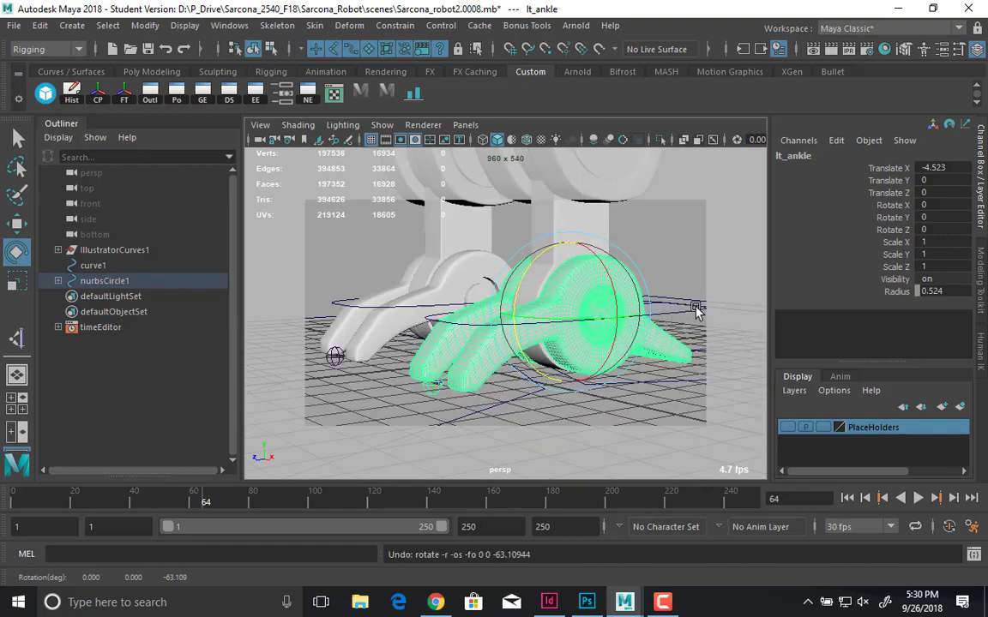
- Test-rotate curve4 around the left foot by about -64 degrees on Y, and undo the rotation
left_click(696, 310)
left_click_drag(542, 267, 564, 352, "alt")
key("ctrl+z")
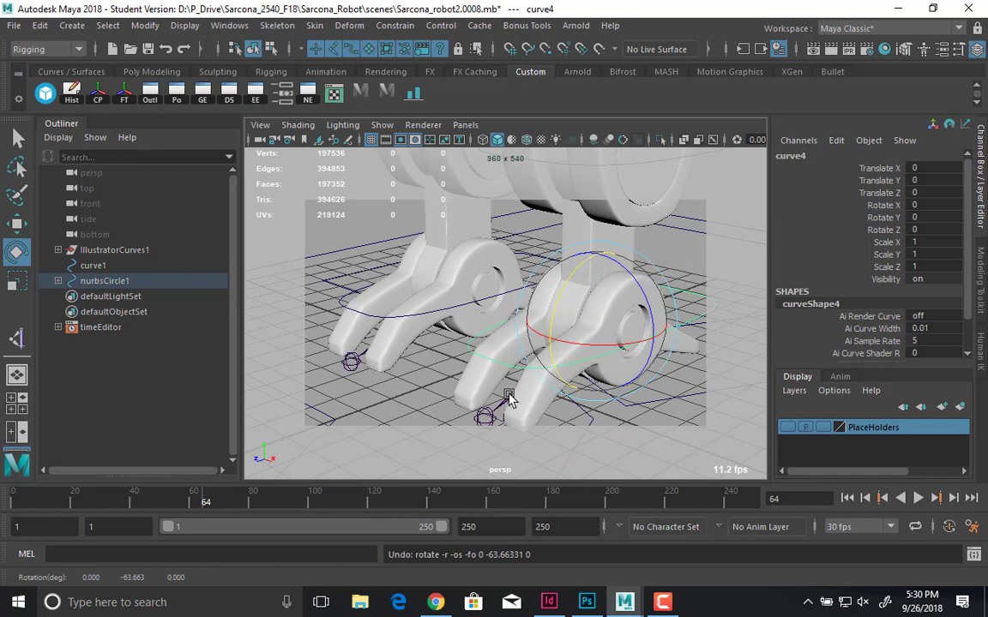
- Test-rotate the lt_ankle joint upward by about 48 degrees on Z, and undo the rotation
left_click(511, 360)
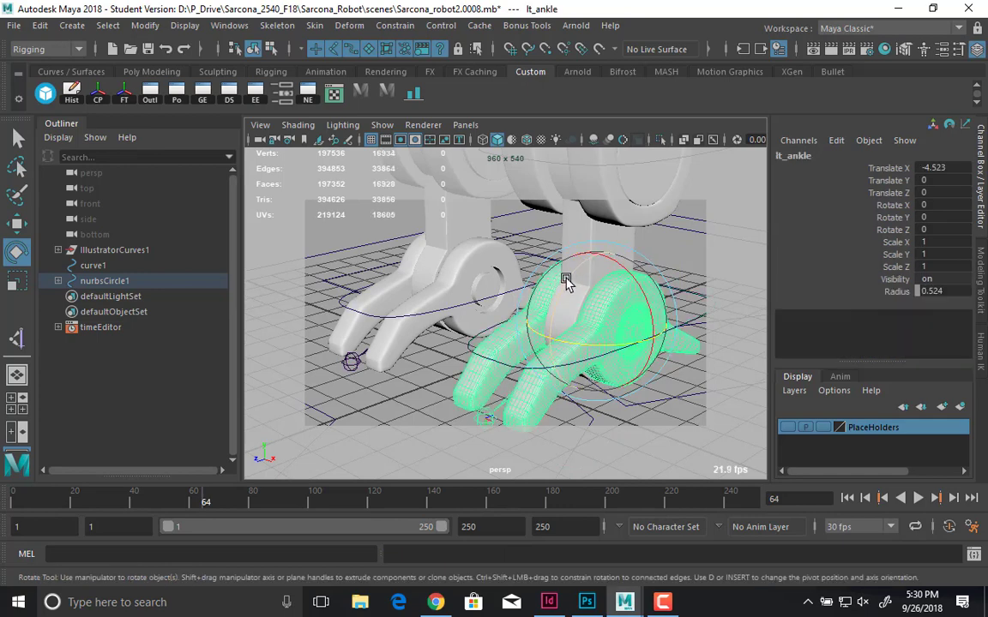
left_click_drag(565, 280, 589, 250)
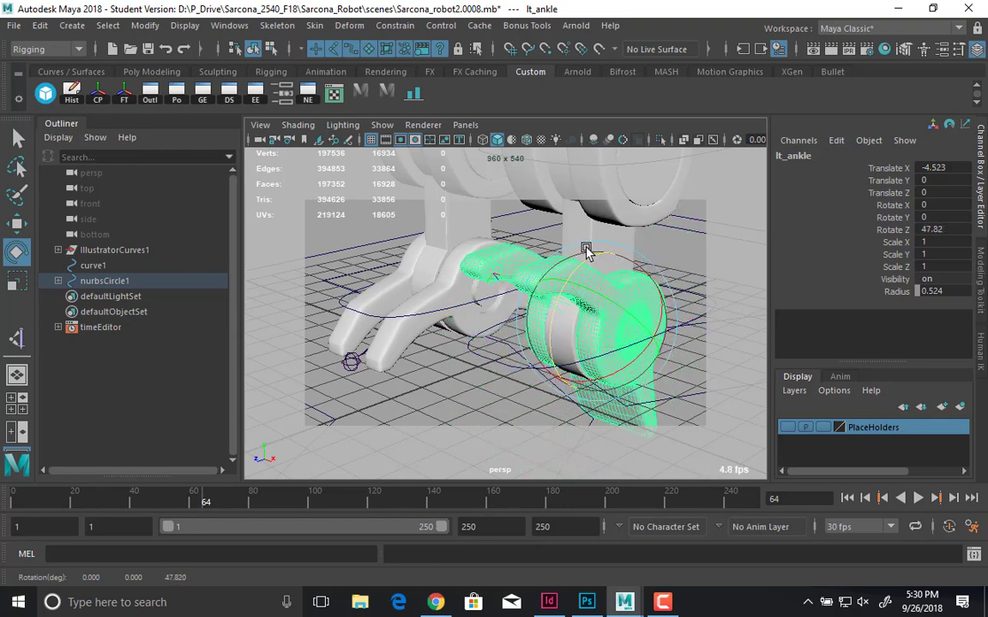
key("ctrl+z")
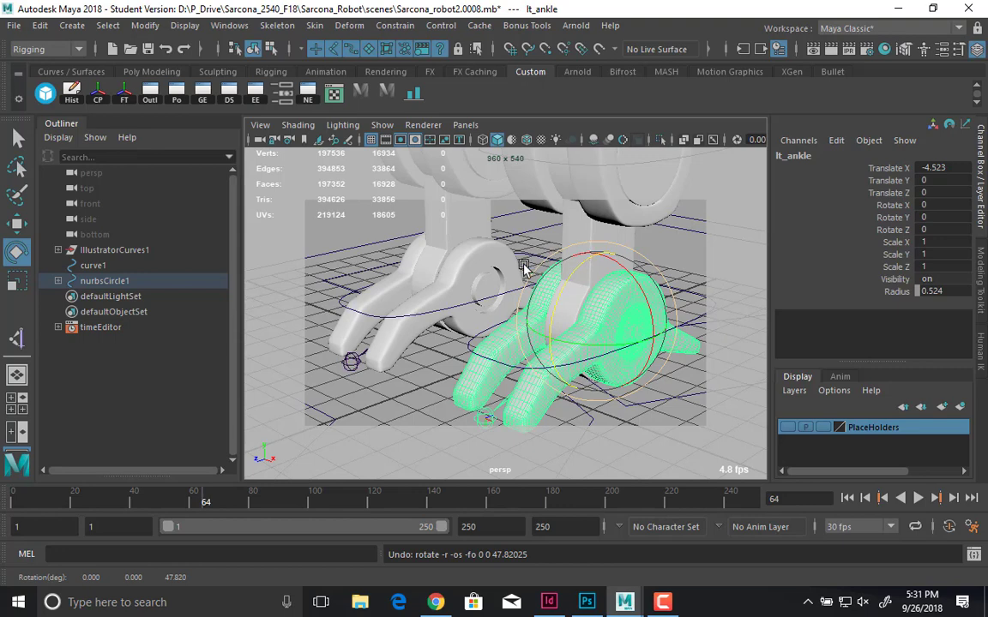
- Test-rotate curve4 by about -43 degrees on Y, and undo the rotation
left_click(483, 330)
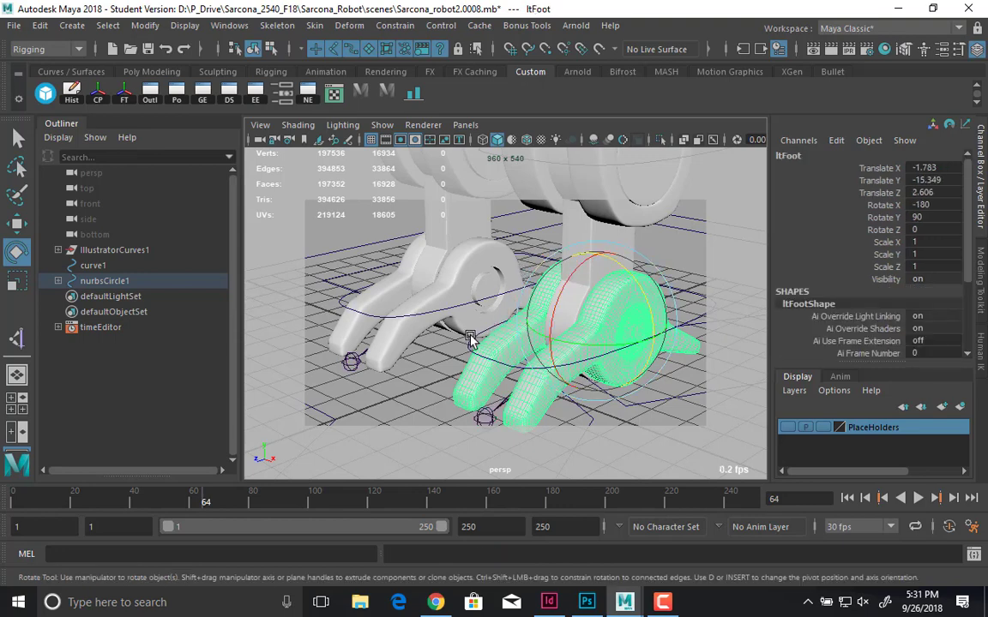
left_click(506, 333)
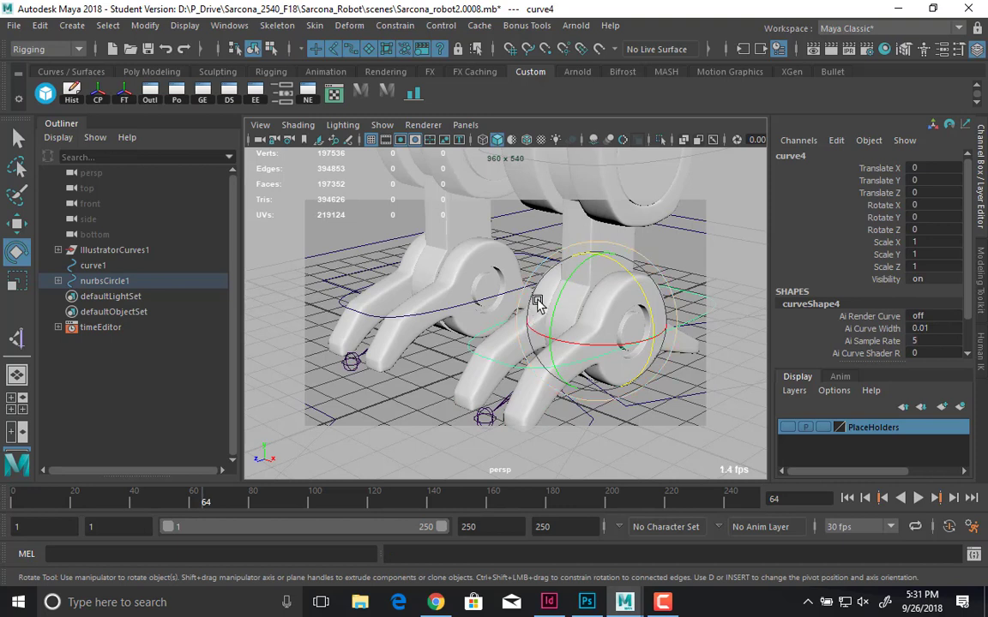
left_click_drag(536, 302, 554, 338)
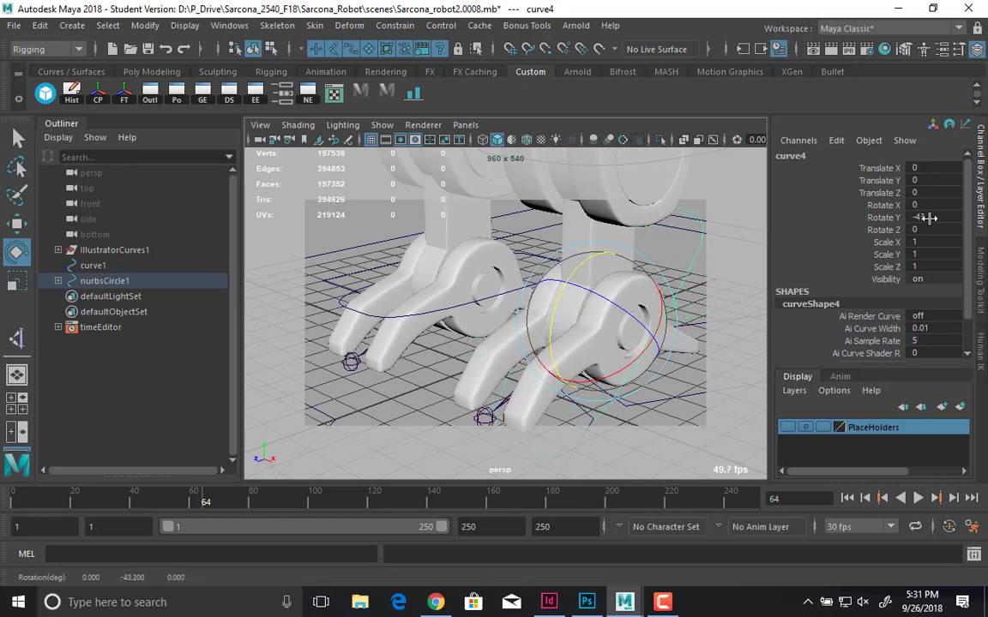
key("ctrl+z")
- Test-rotate the lt_ankle joint by about -51 degrees on Z, and undo the rotation
left_click(641, 414)
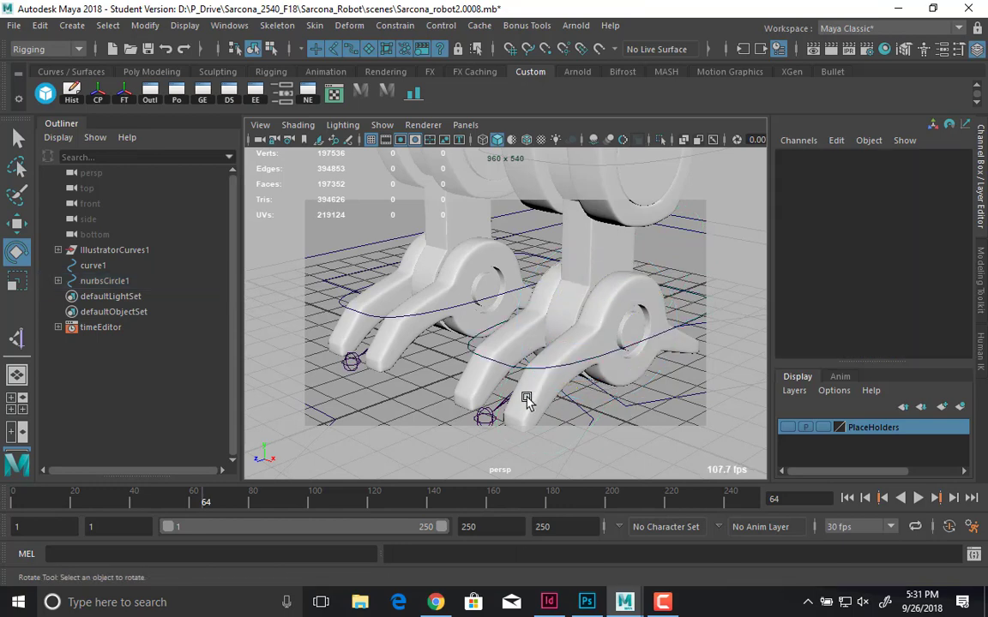
left_click(516, 391)
left_click_drag(561, 293, 551, 358)
key("ctrl+z")
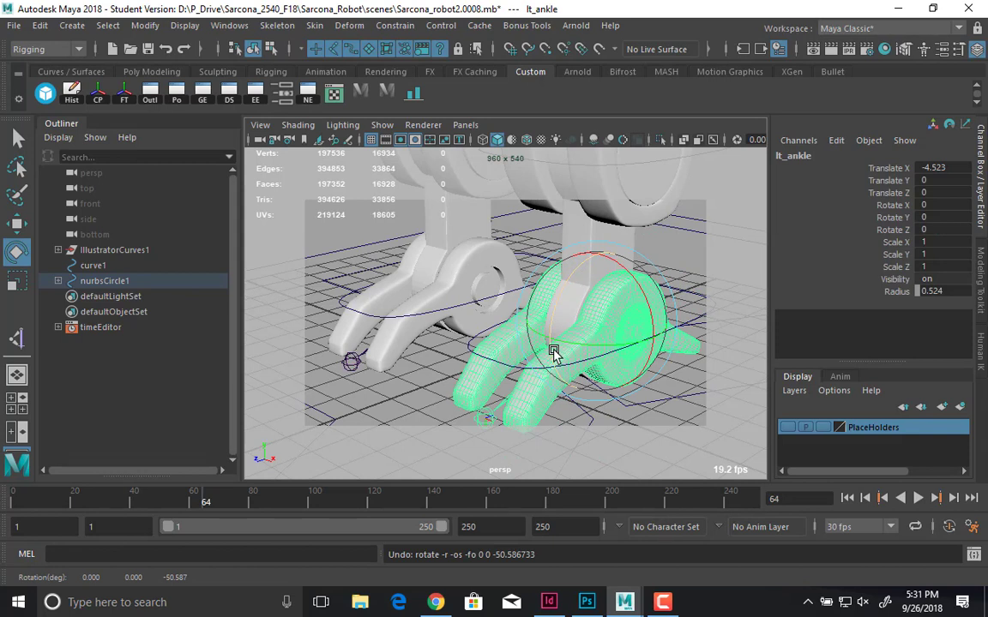
- Load the left foot's control curve, curve4, as the source object in the Connection Editor
left_click(475, 338)
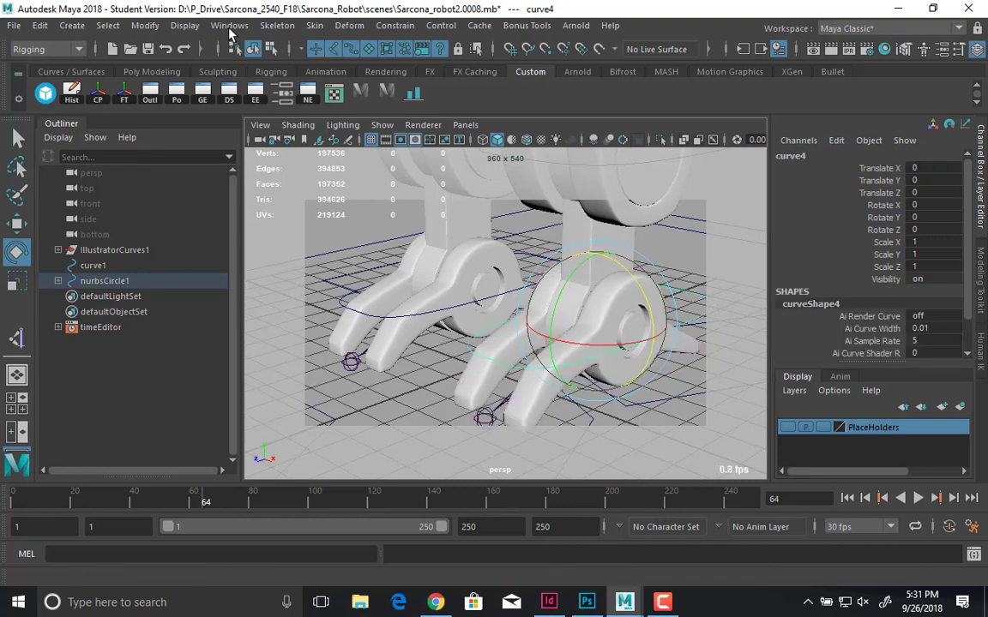
left_click(229, 25)
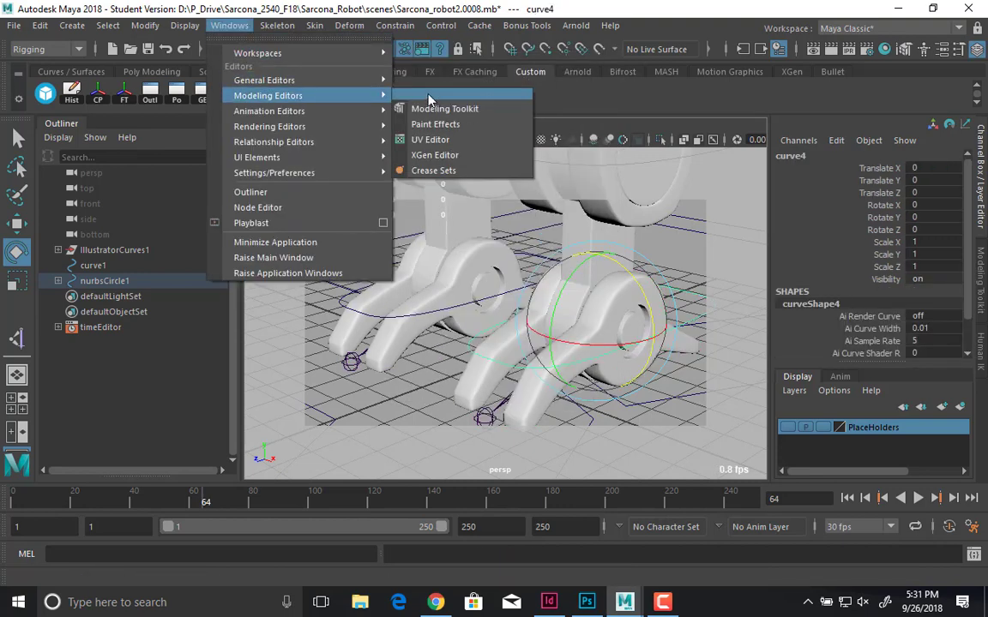
mouse_move(318, 79)
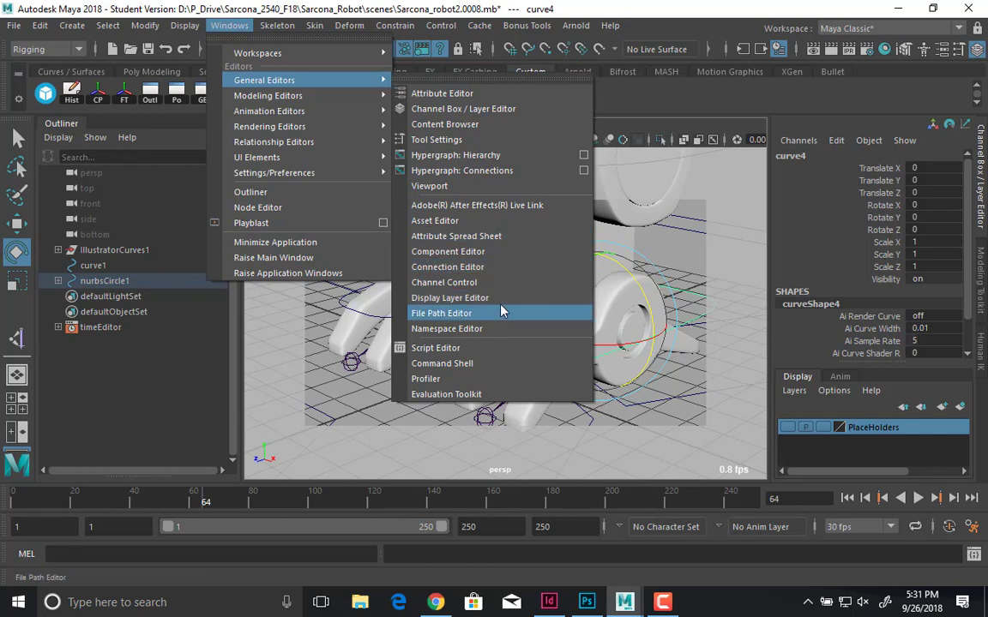
left_click(495, 267)
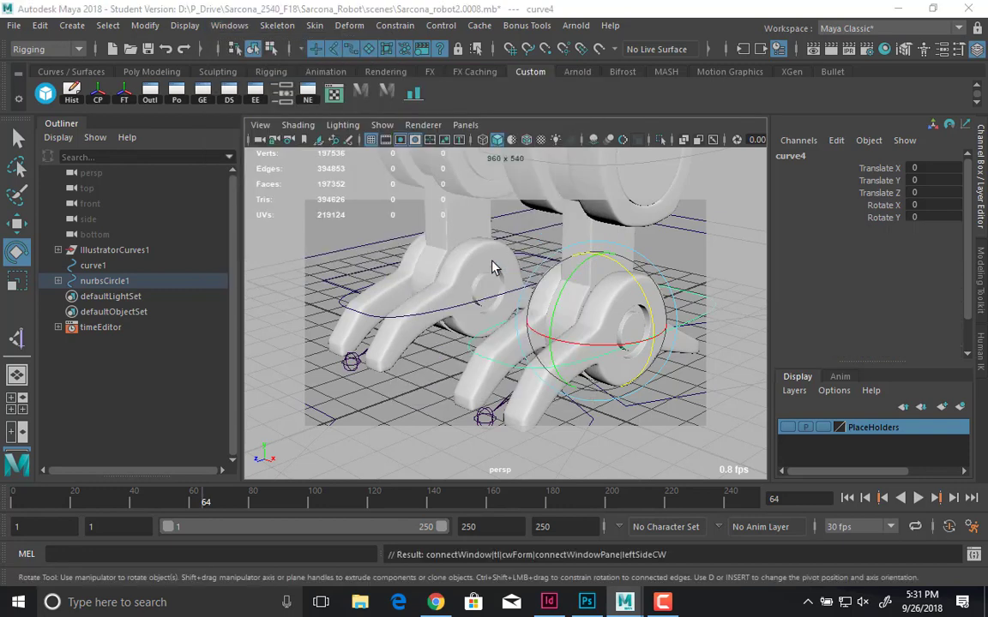
left_click_drag(538, 243, 189, 31)
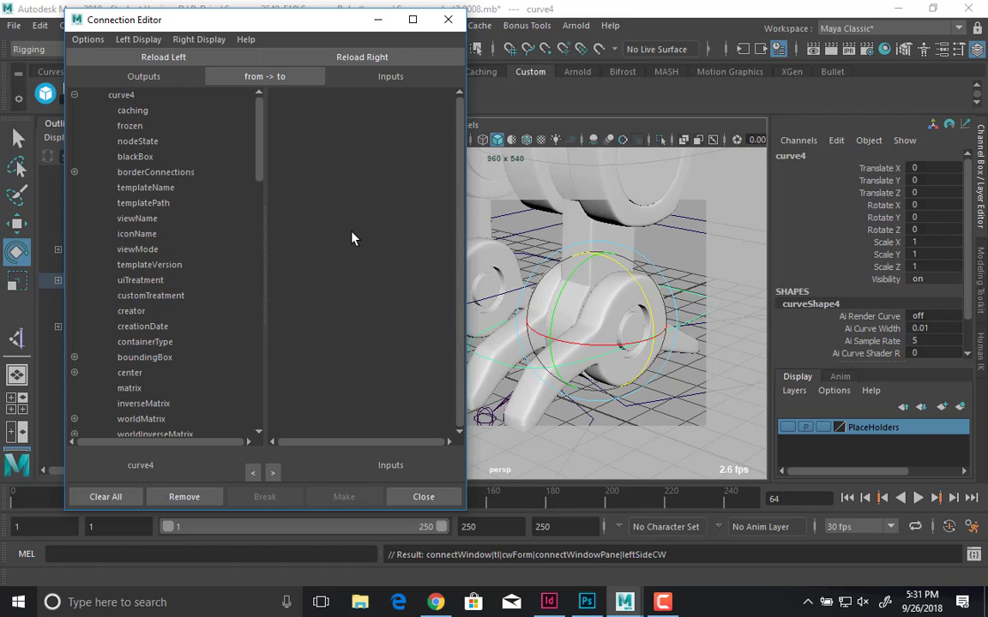
- Load the lt_ankle joint as the target in the Connection Editor, with the connection direction set to from -> to
left_click(517, 396)
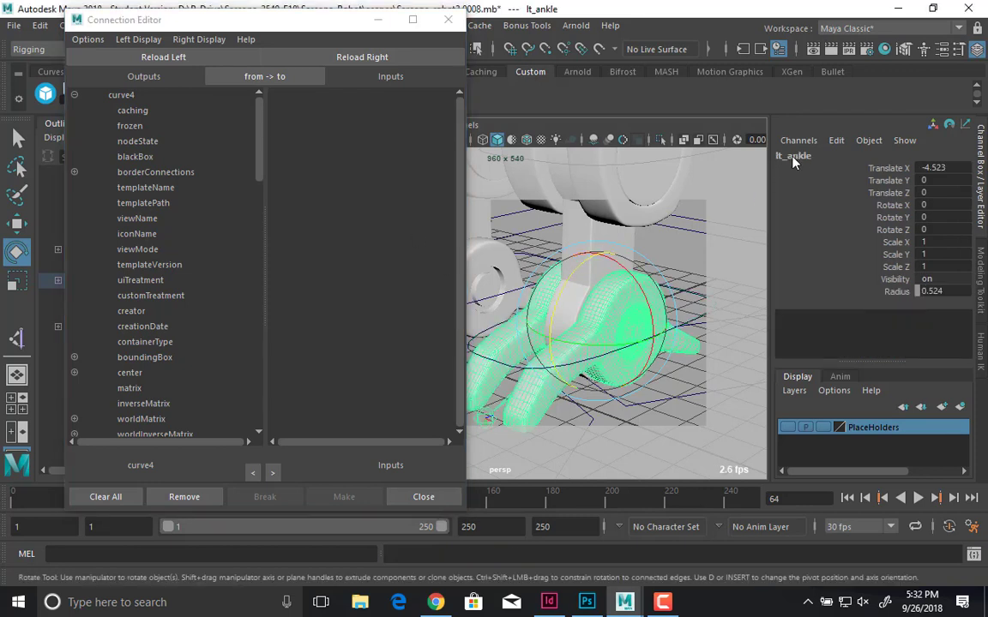
left_click(361, 56)
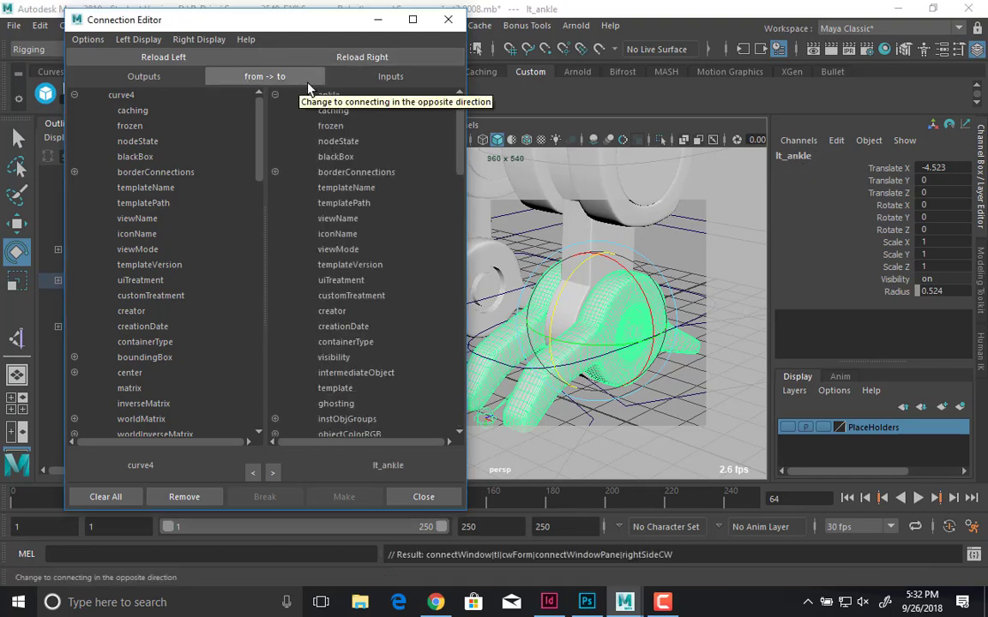
left_click(266, 75)
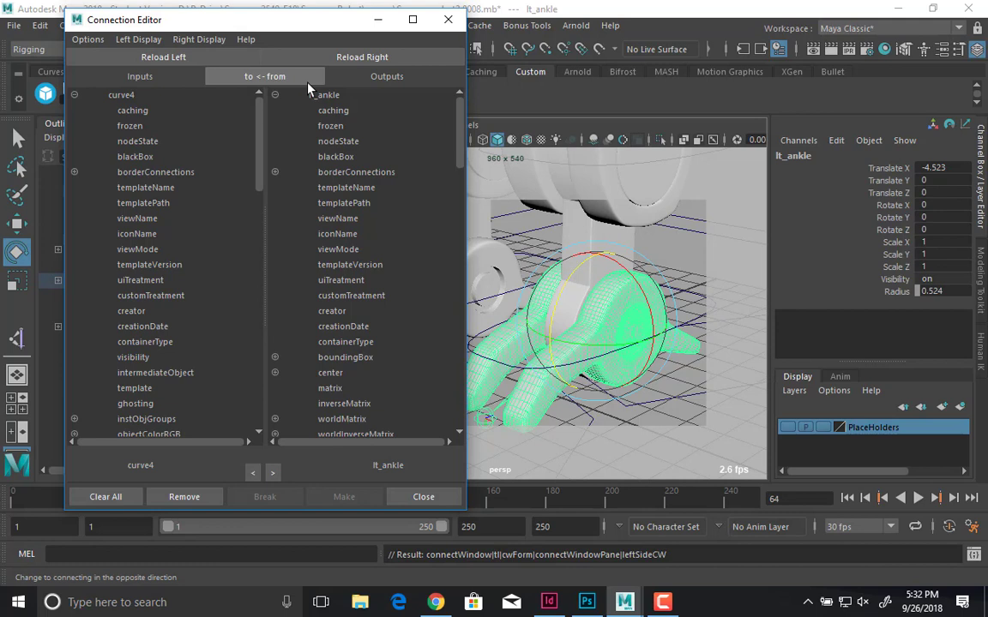
left_click(308, 81)
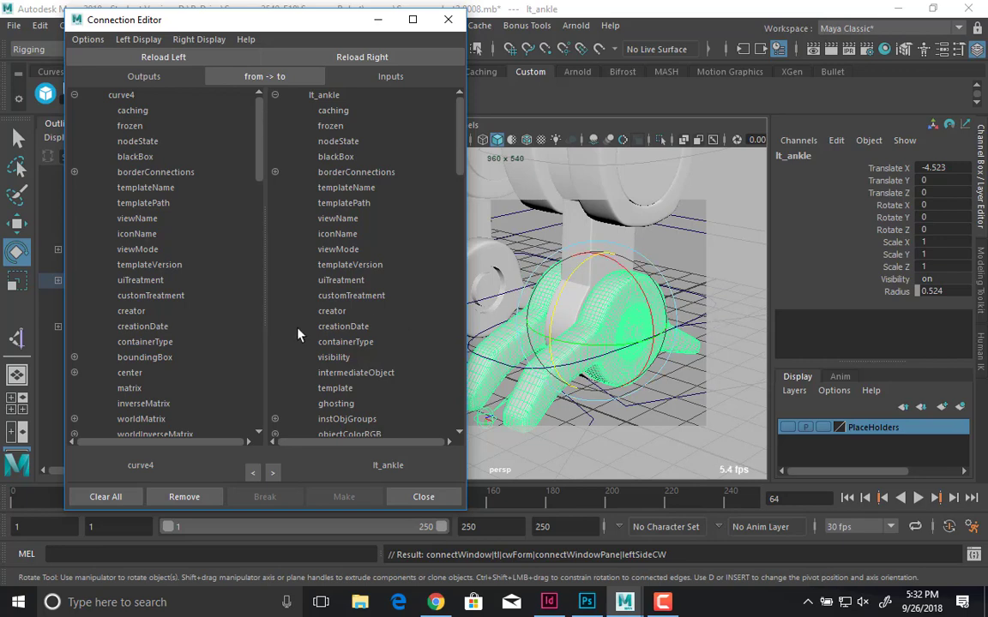
- Connect the rotateY output of curve4 to the rotateZ input of lt_ankle
scroll(197, 296, "down", 20)
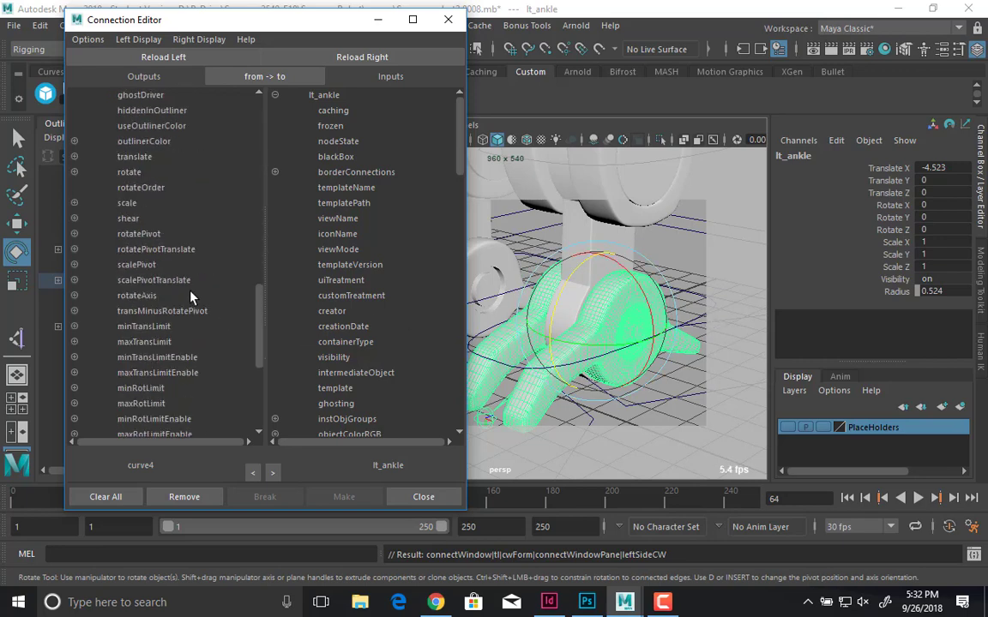
scroll(120, 334, "up", 5)
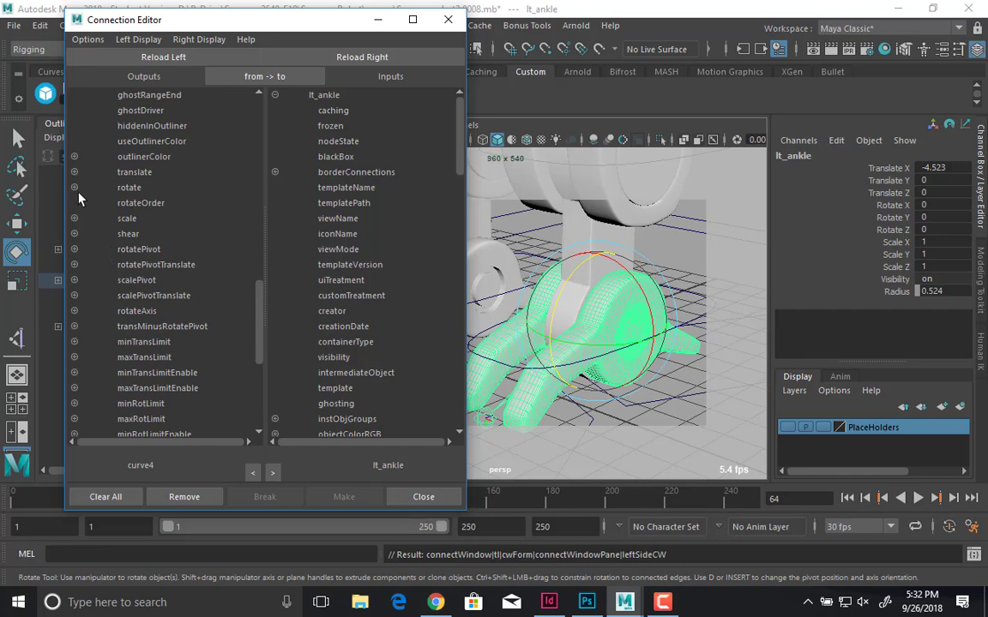
left_click(74, 188)
left_click(145, 219)
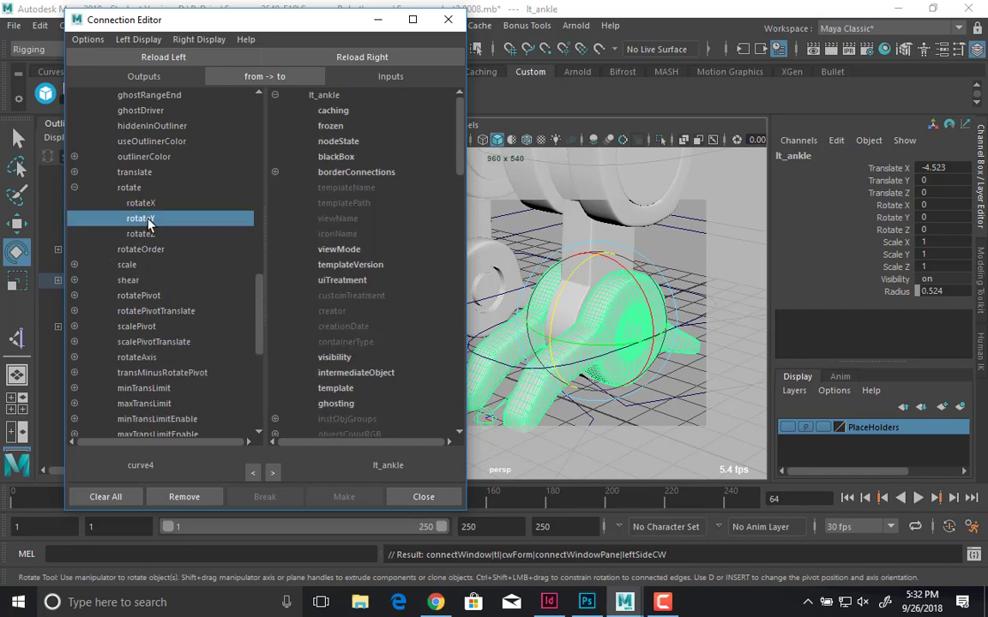
scroll(324, 266, "down", 15)
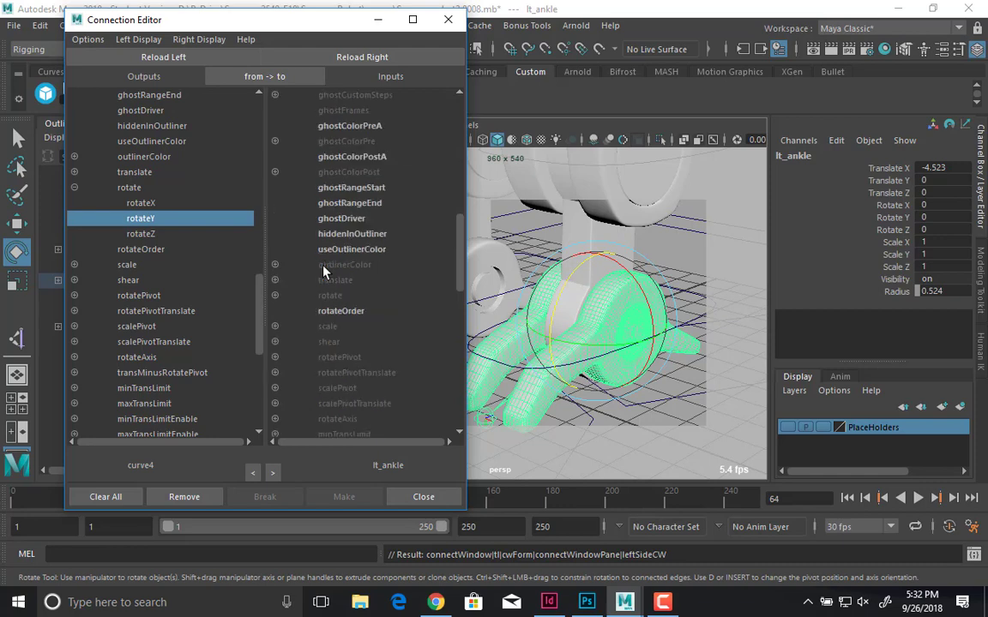
left_click(274, 173)
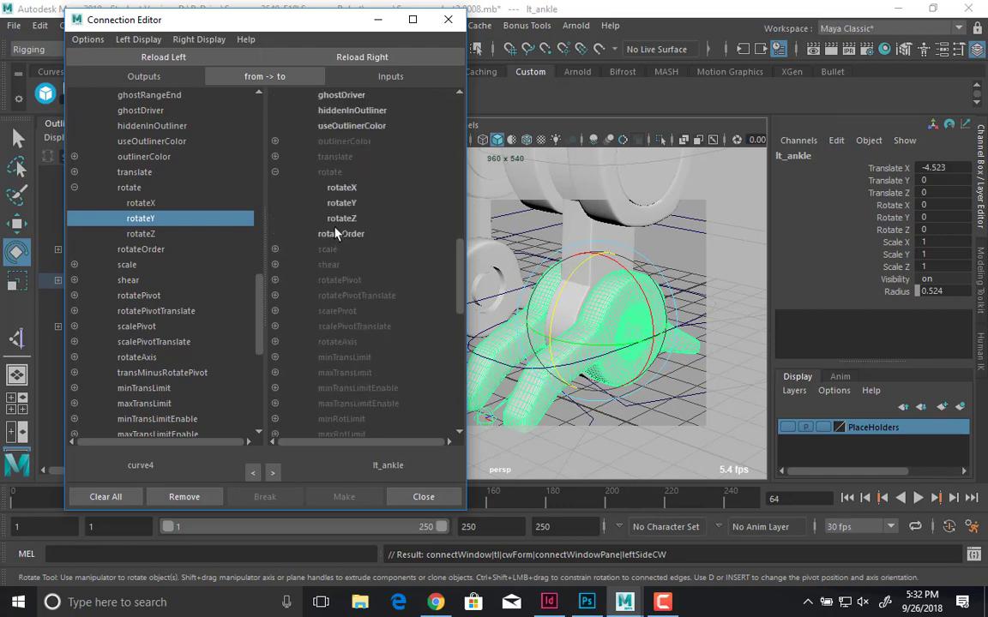
left_click(340, 219)
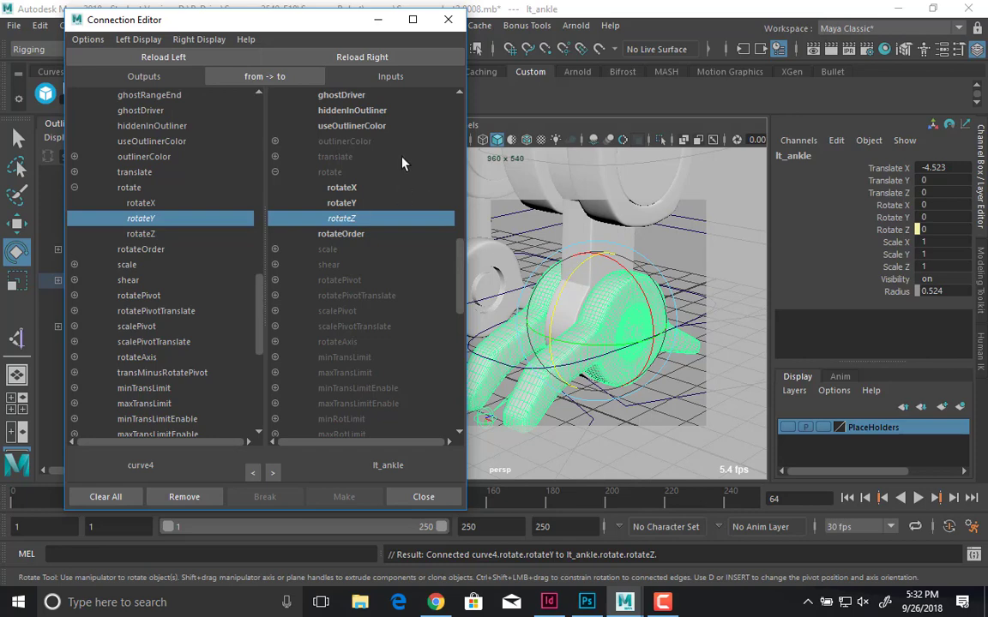
- Test the connection by rotating the left foot's curve about Y, and undo the test rotations
left_click_drag(274, 18, 116, 49)
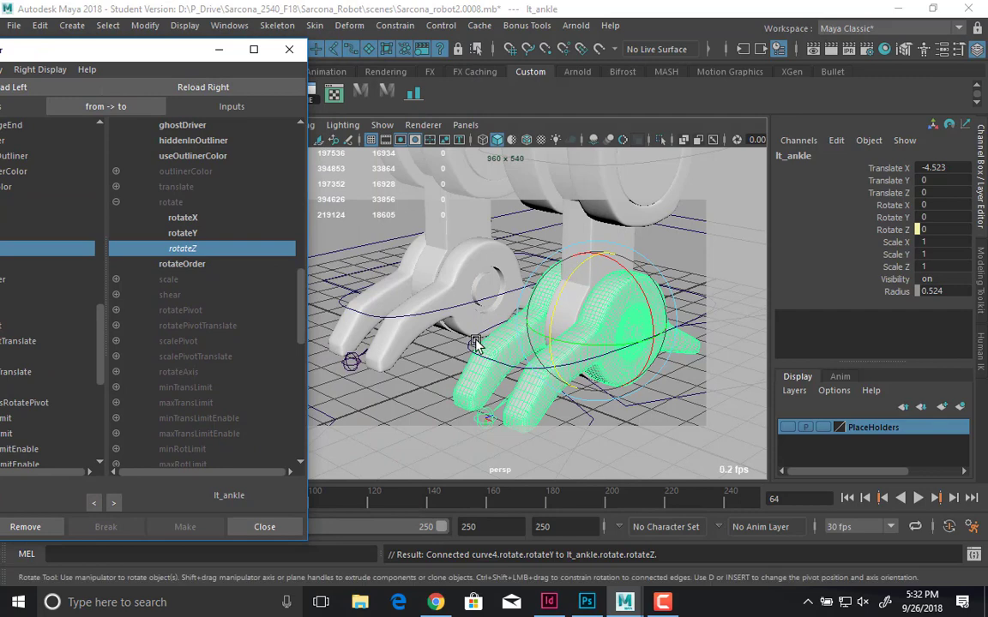
left_click(475, 341)
left_click_drag(565, 284, 532, 386)
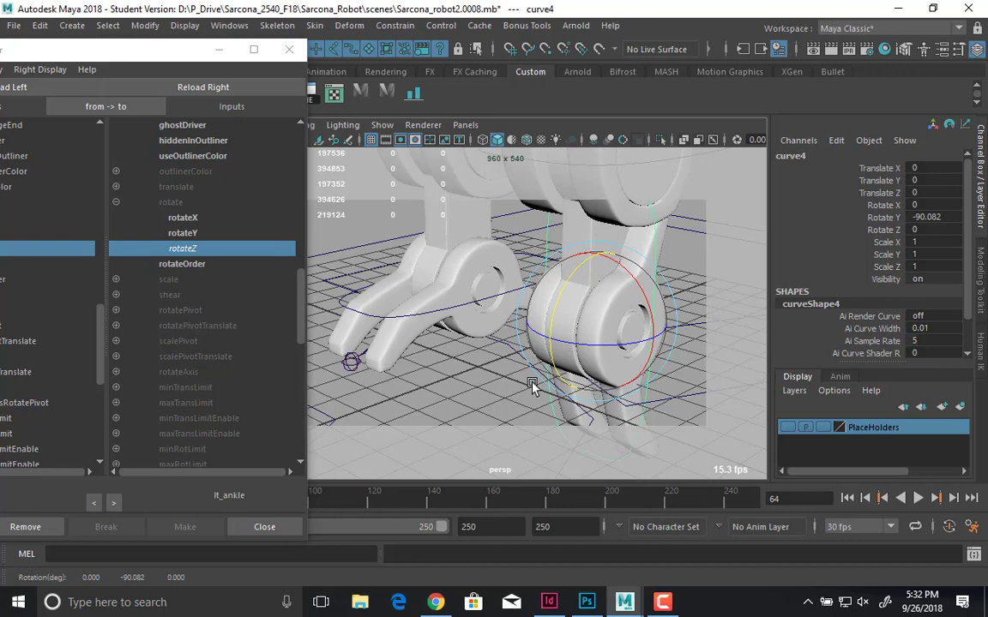
key("ctrl+z")
mouse_move(572, 274)
left_mouse_down()
mouse_move(543, 299)
mouse_move(534, 363)
mouse_move(578, 286)
left_mouse_up()
key("ctrl+z")
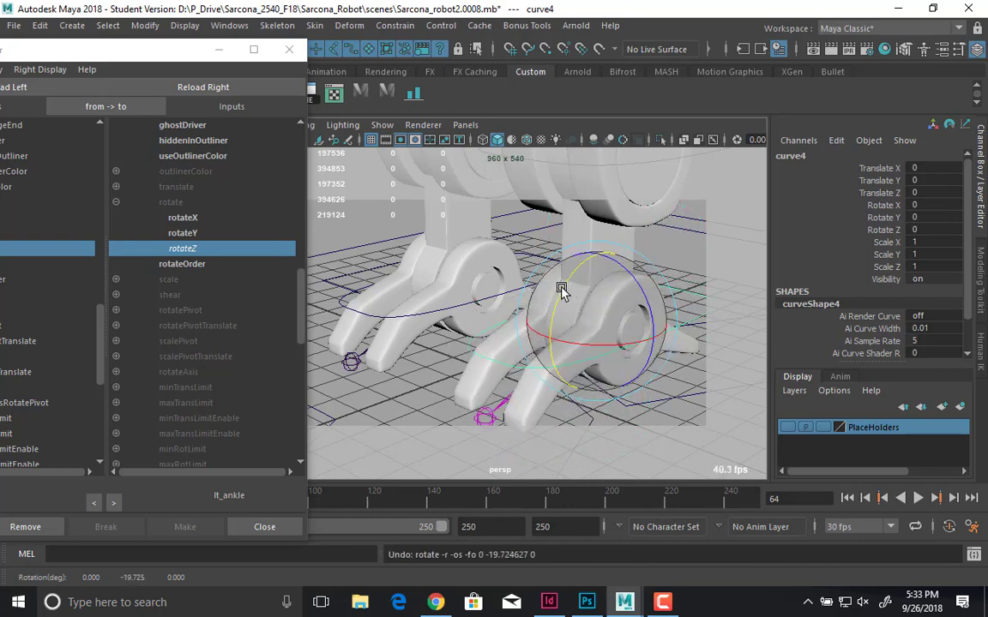
- Rename the control curve around the right foot as rt_footControl
left_click(420, 310)
key("f")
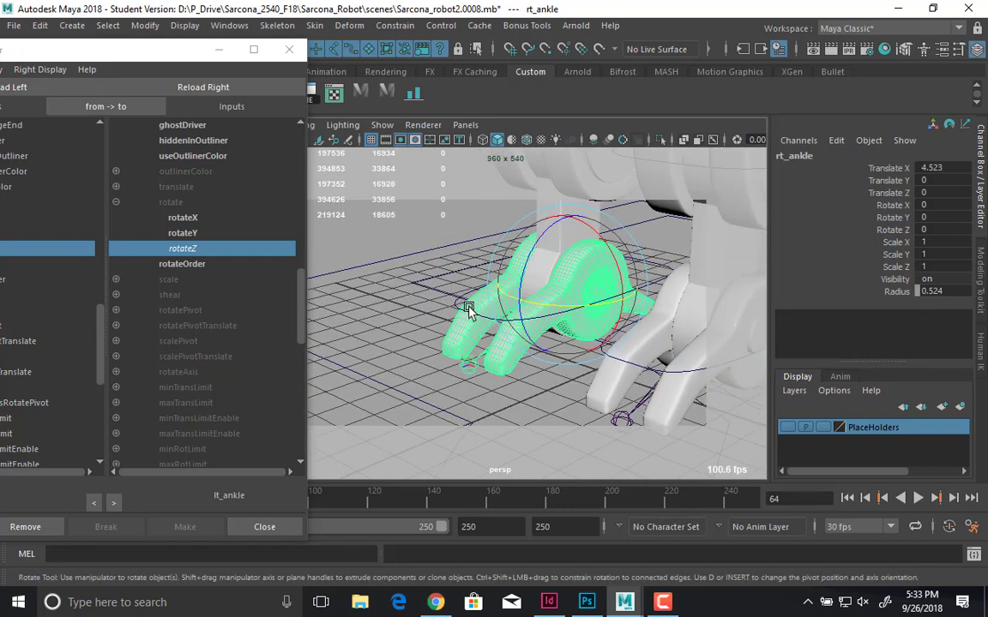
left_click(459, 301)
left_click(829, 159)
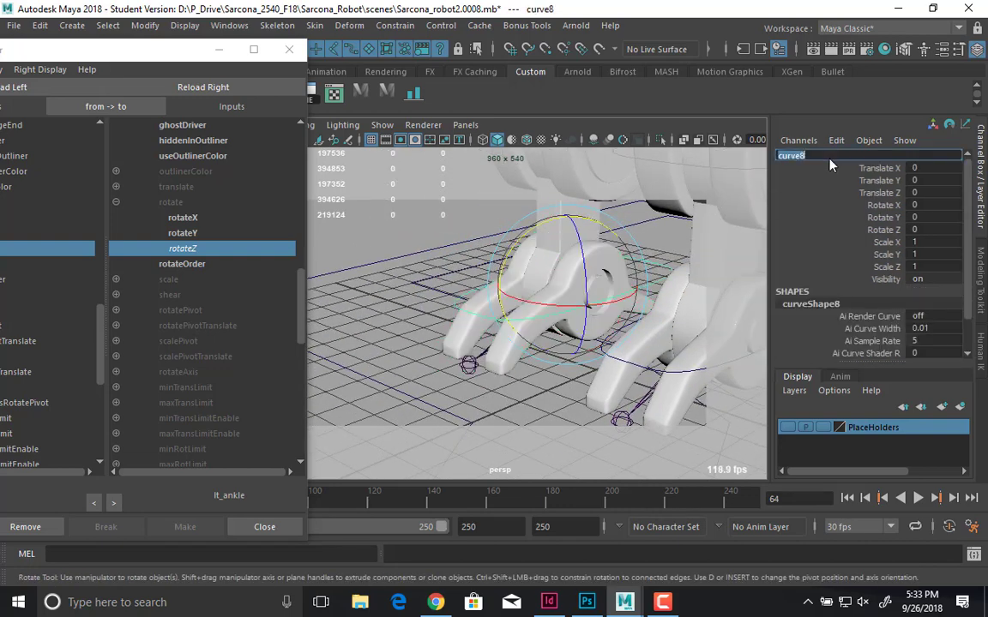
type("rt")
type(" foto")
type("Control")
key("Return")
- Rename the left foot's control curve as lt_footControl, reusing the right control's name with its prefix changed
left_click(828, 156)
key("ctrl+c")
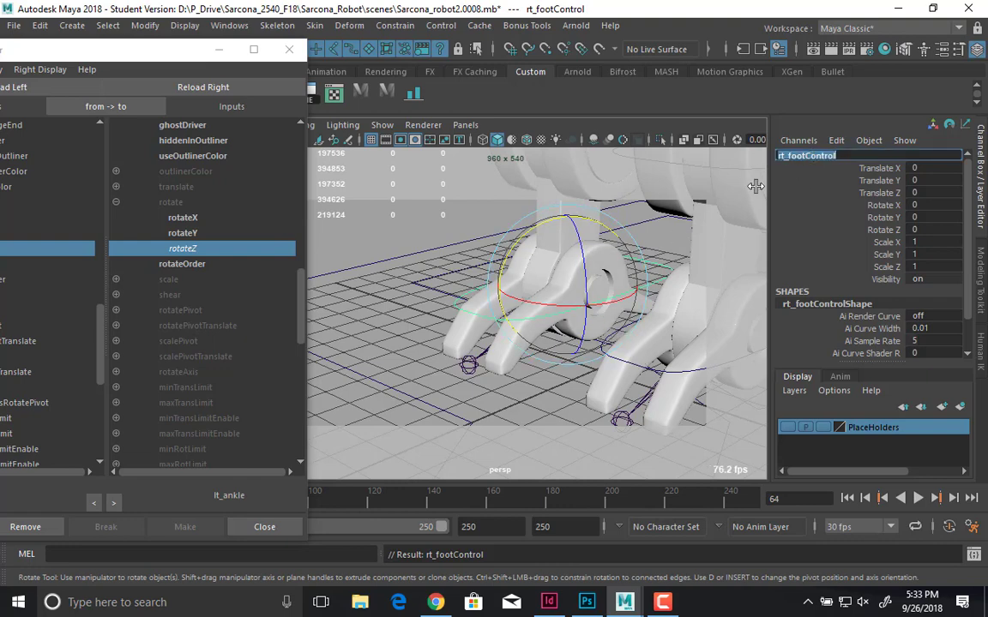
left_click(647, 366)
left_click(797, 157)
key("ctrl+v")
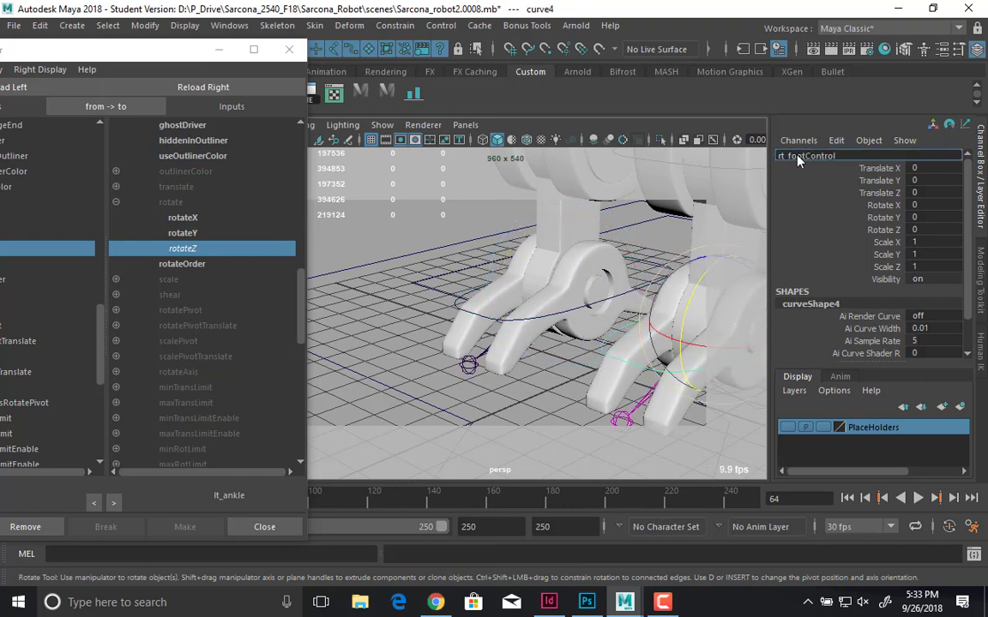
key("Home")
key("Delete")
type("l")
key("Return")
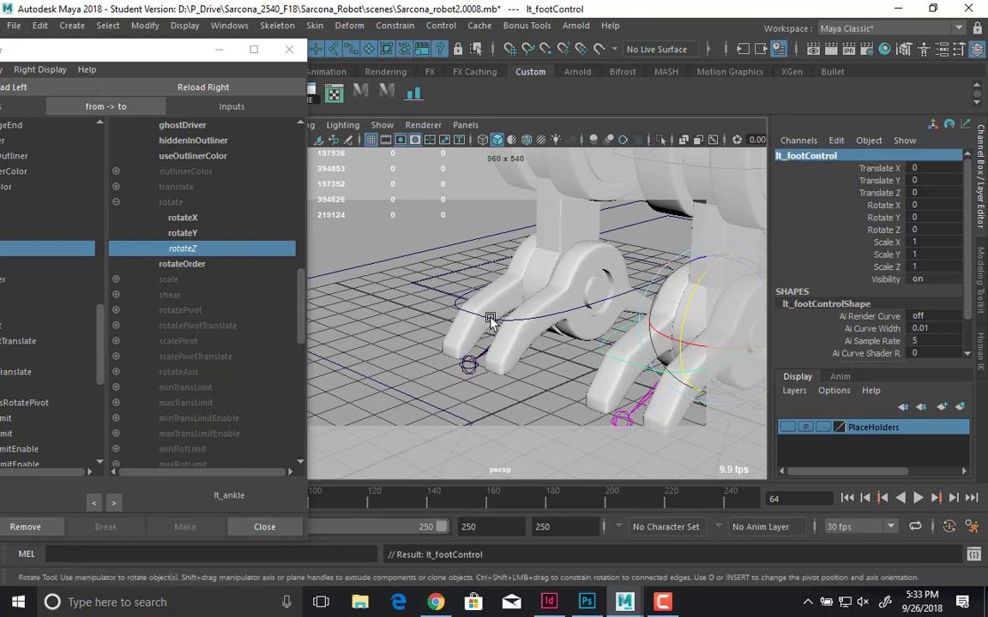
- Test-rotate rt_footControl by about -46 degrees around Y, and undo the rotation
left_click(539, 256)
left_click_drag(539, 256, 410, 283, "alt")
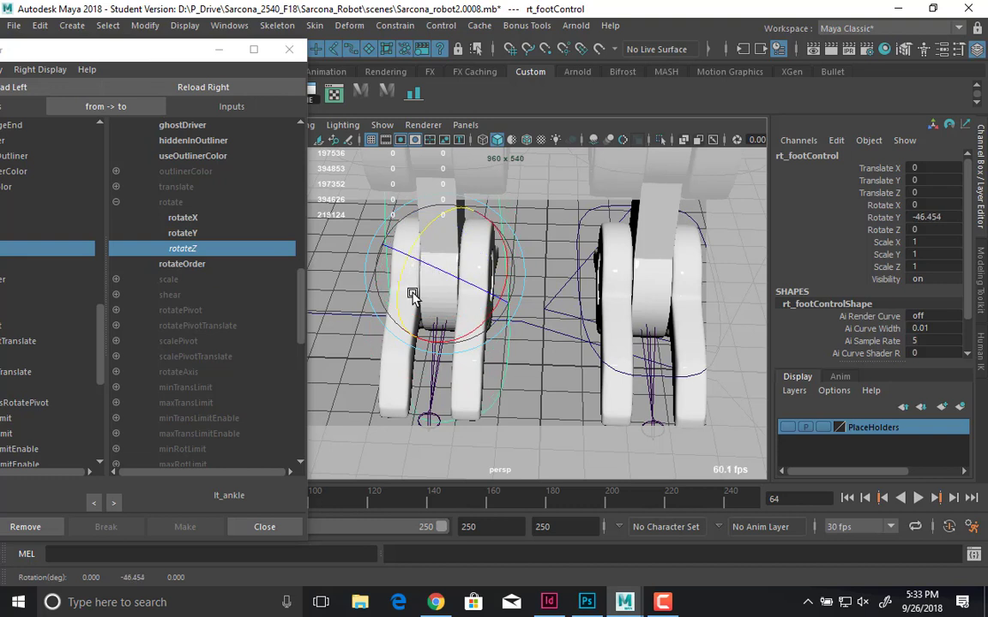
key("ctrl+z")
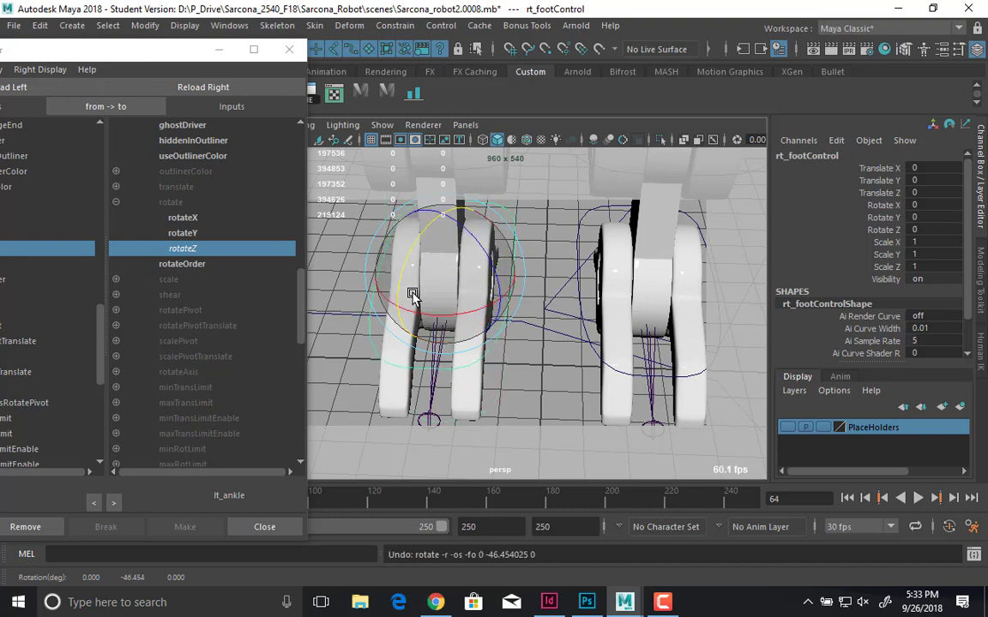
- Parent rt_footControl to the rtLeg mesh above the right foot
middle_click_drag(470, 310, 575, 311, "alt")
right_click_drag(575, 311, 490, 233, "alt")
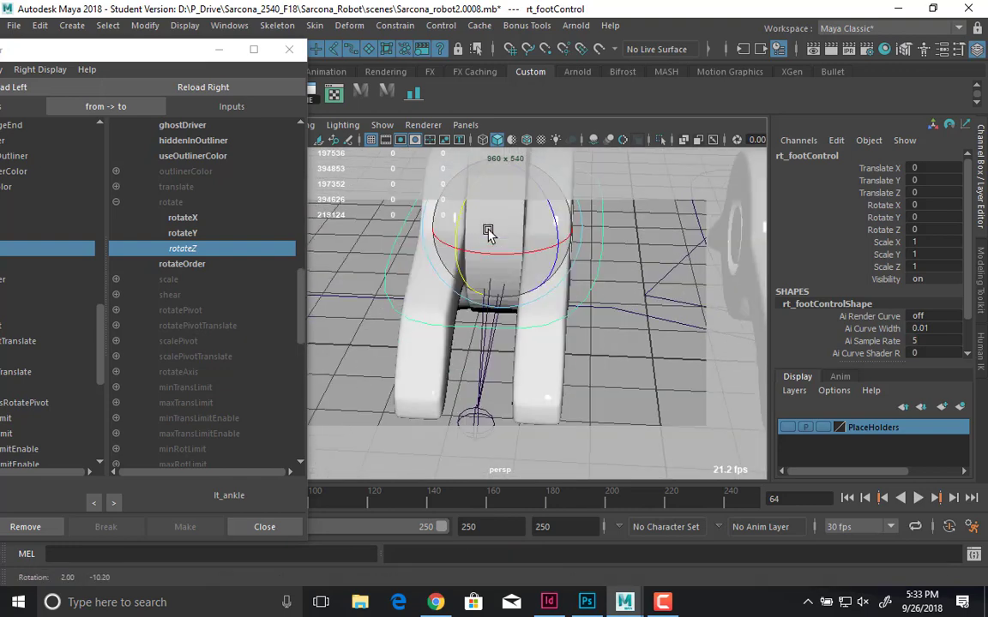
left_click_drag(490, 233, 485, 383, "alt")
key("q")
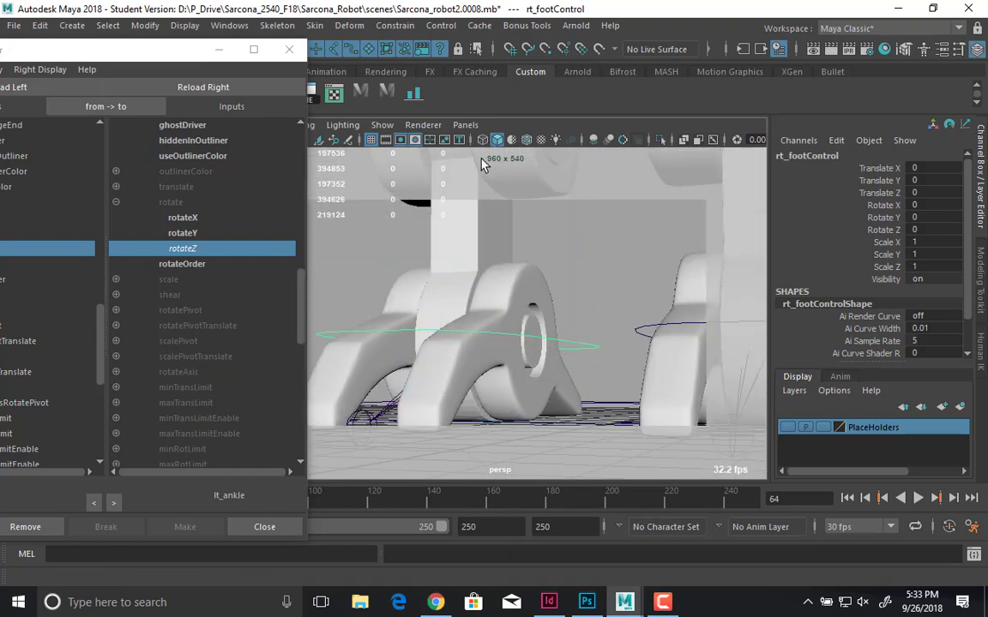
left_click(501, 246)
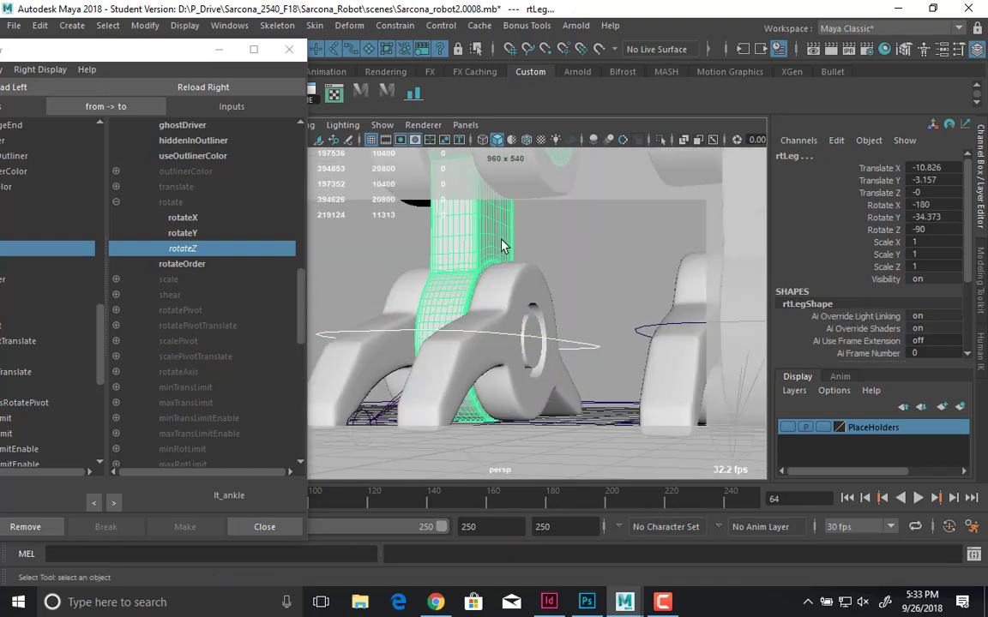
key("Up")
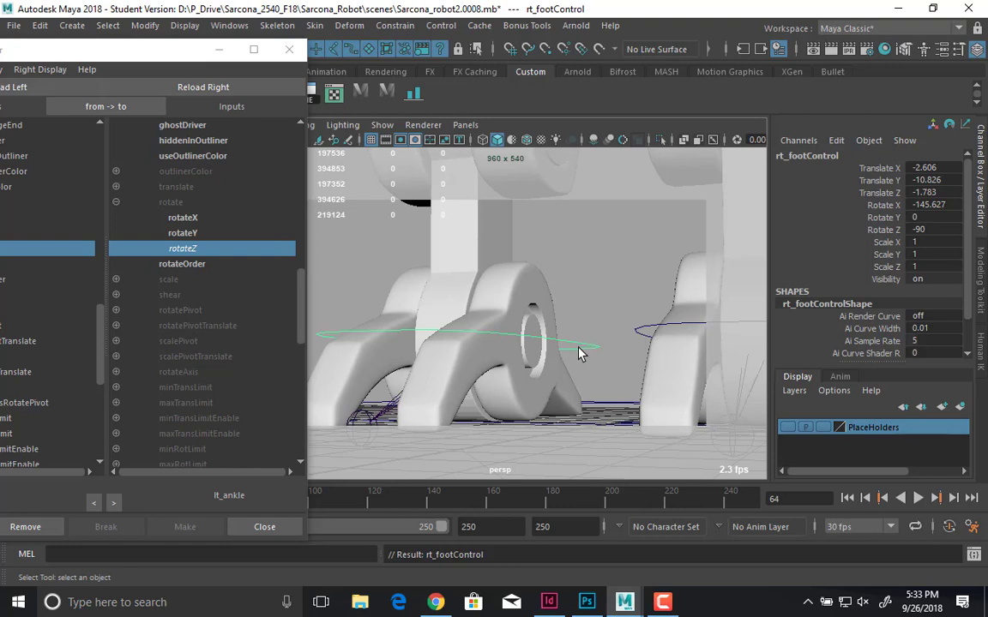
- Freeze the transformations of rt_footControl, and test its rotation around X by about 44 degrees before undoing that test
key("e")
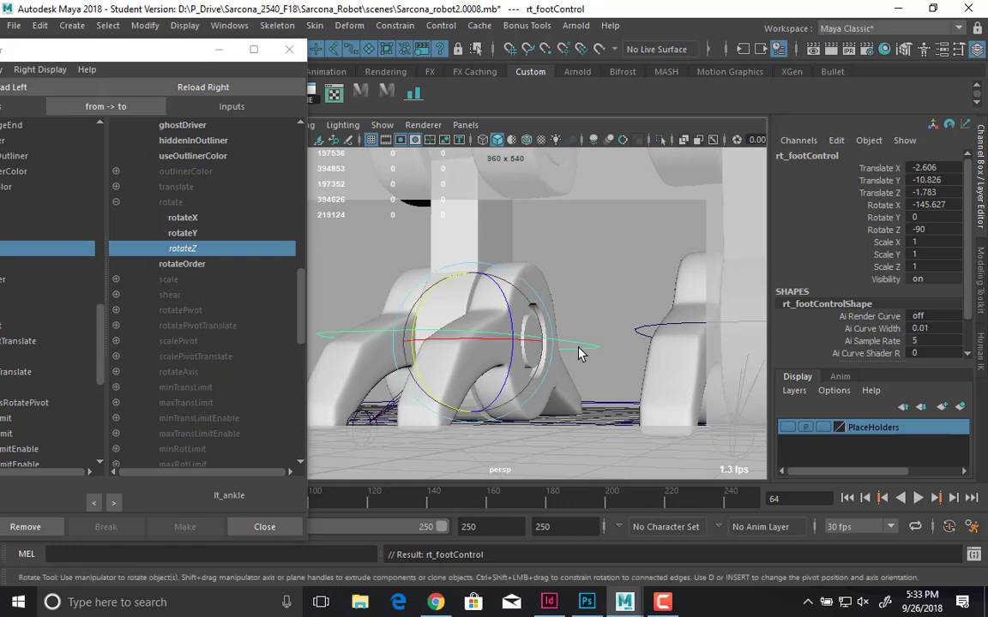
mouse_move(555, 326)
left_mouse_down("alt")
mouse_move(571, 346)
mouse_move(577, 326)
mouse_move(569, 320)
left_mouse_up("alt")
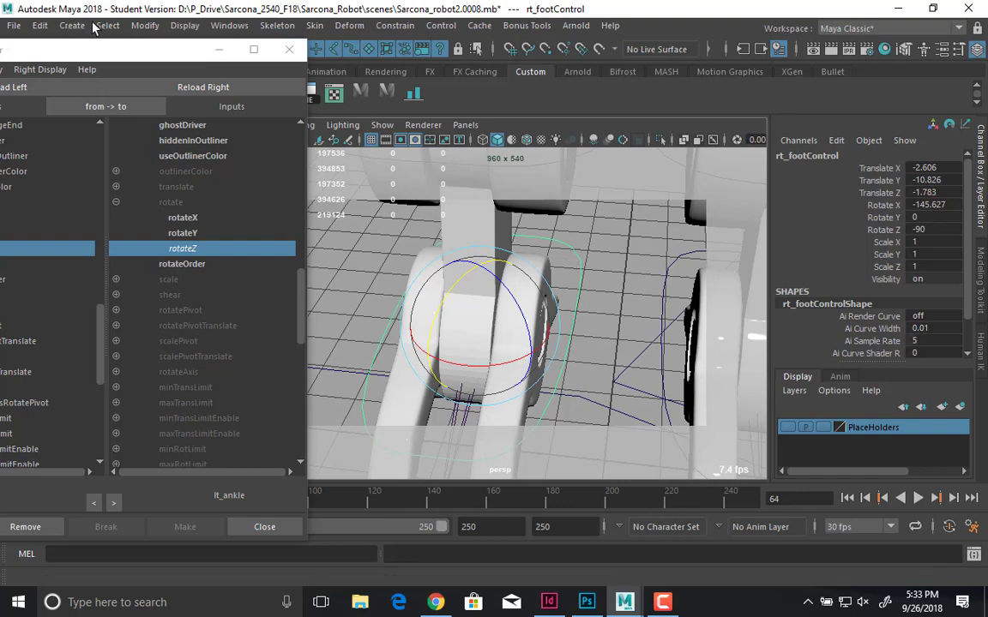
left_click(144, 25)
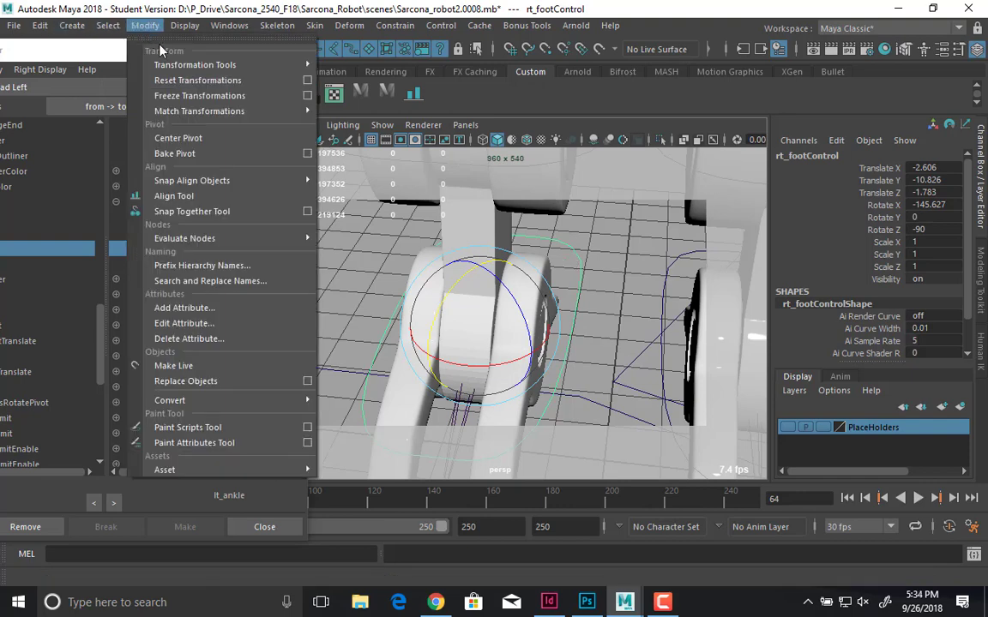
left_click(197, 96)
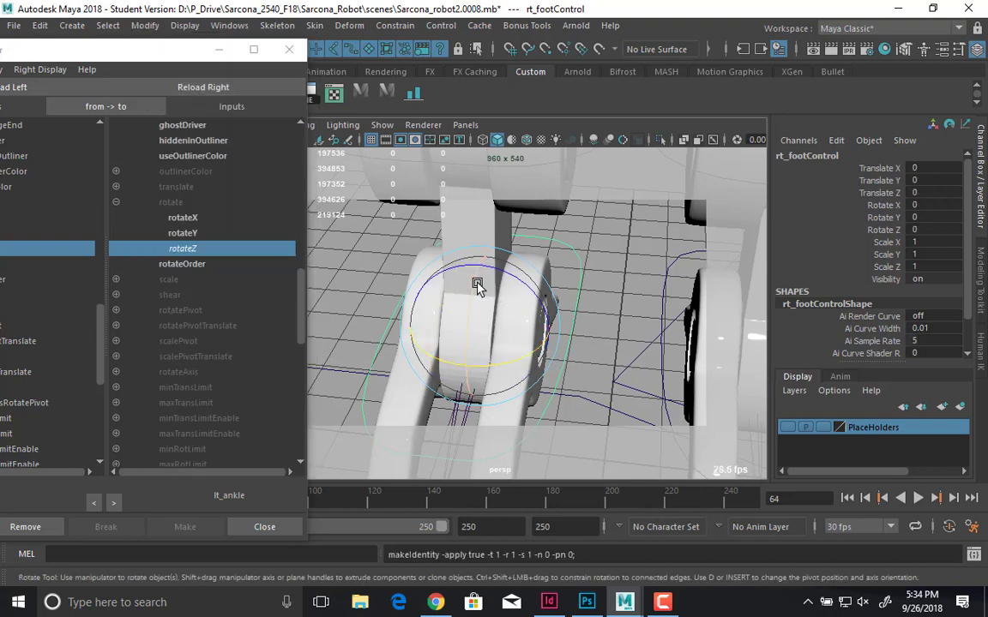
left_click_drag(477, 286, 473, 338)
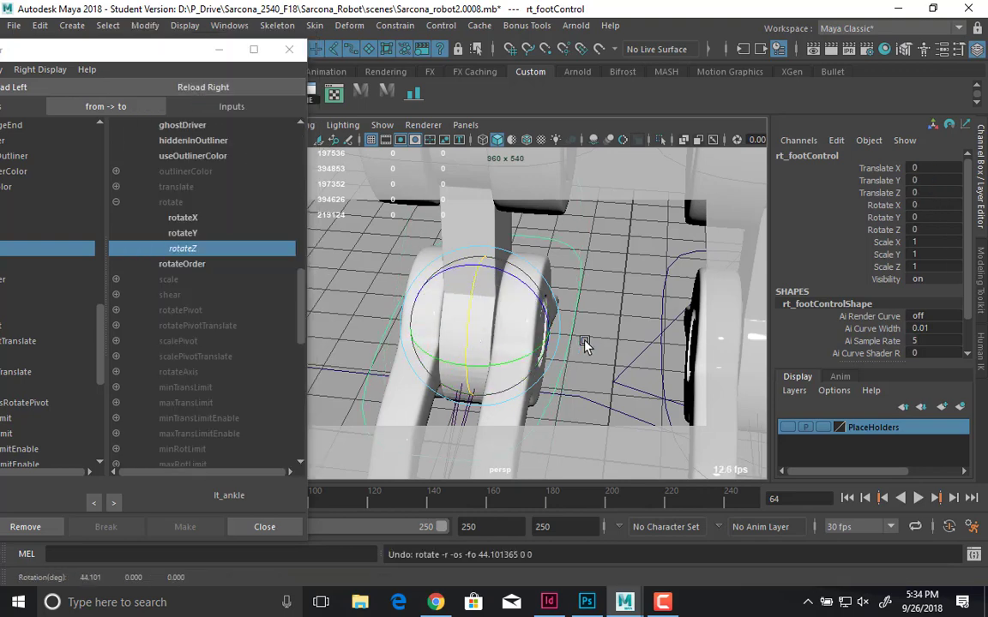
left_click_drag(583, 343, 559, 319, "alt")
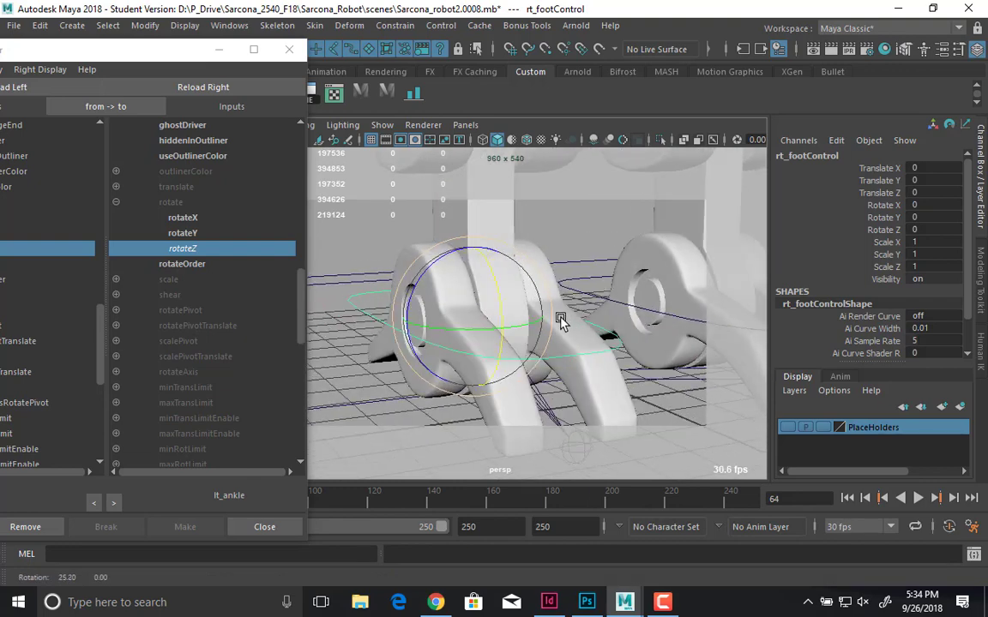
- Test-rotate rt_footControl around X by about 64 degrees and rt_ankle around Z by about -50 degrees, undoing each test
left_click_drag(487, 274, 496, 349)
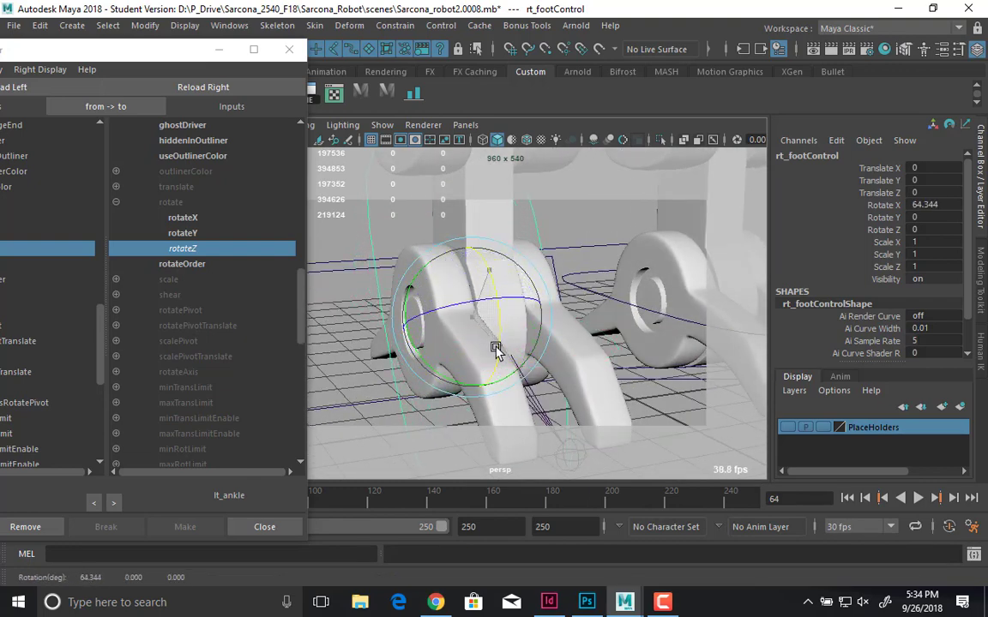
key("ctrl+z")
left_click(521, 335)
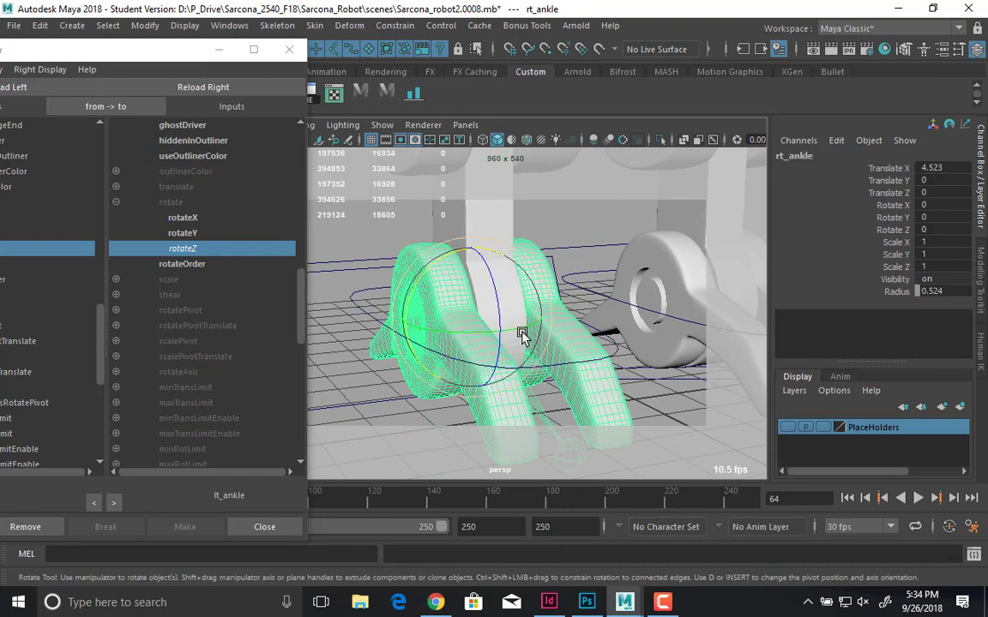
left_click_drag(507, 297, 491, 358)
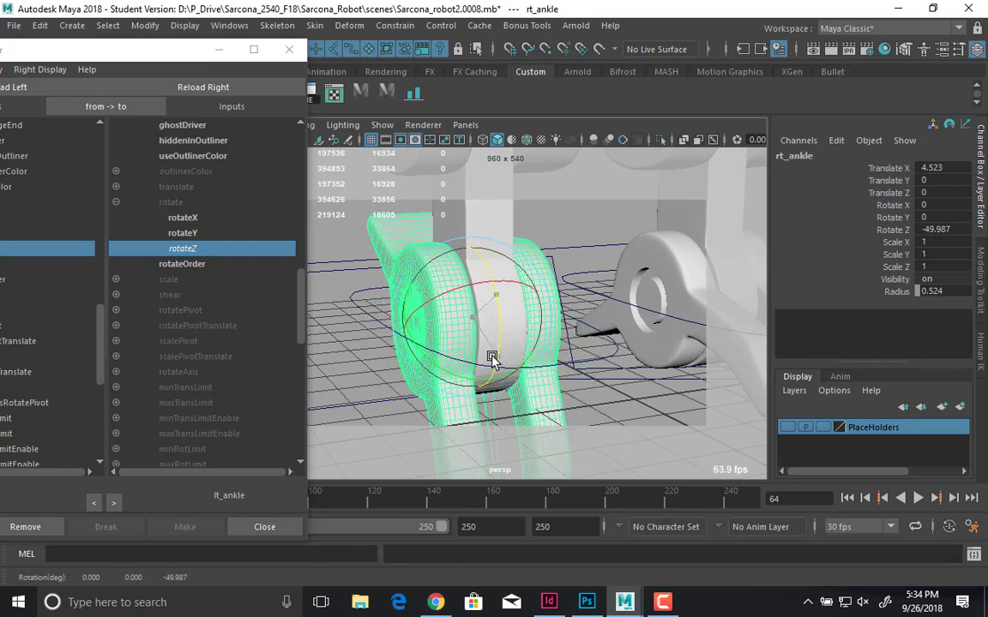
key("ctrl+z")
- Compare rt_footControl with rt_ankle again, test-rotating rt_ankle around Z by about -60 degrees and undoing the rotation
left_click(464, 272)
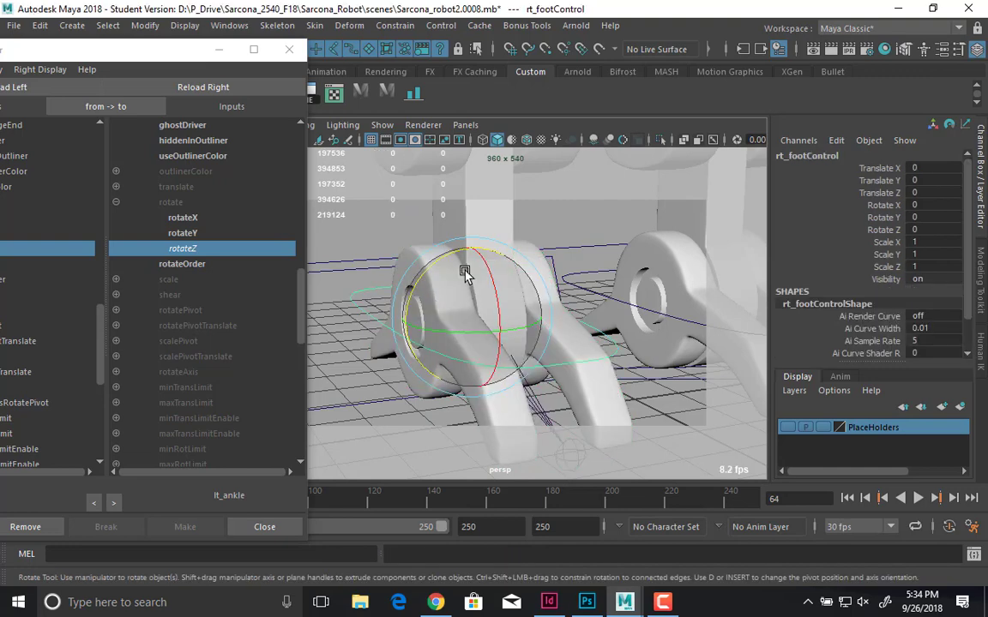
left_click_drag(464, 273, 490, 362)
key("ctrl+z")
left_click(501, 290)
key("ctrl+z")
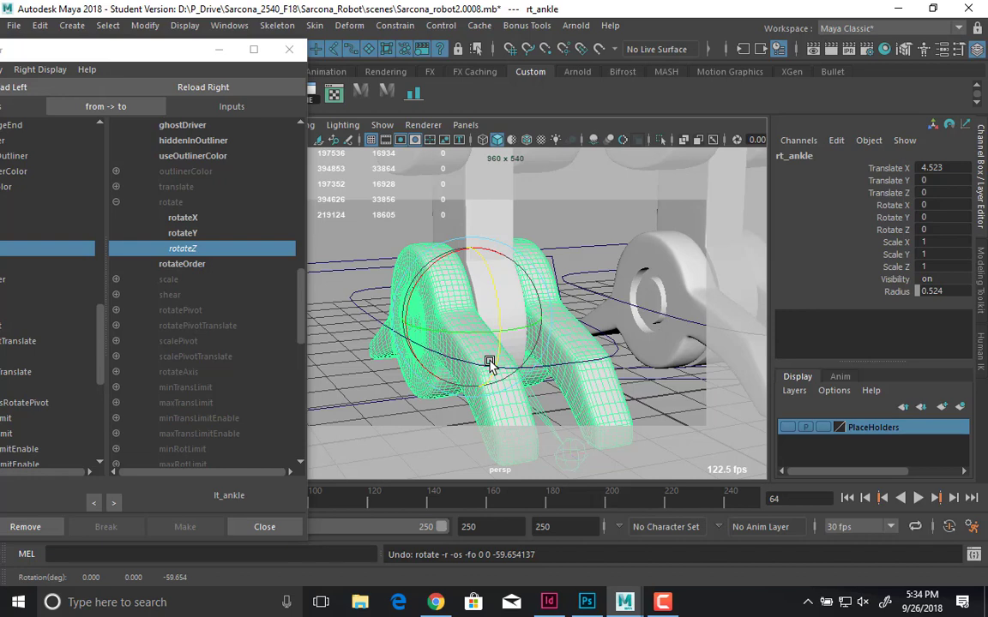
key("shift+z")
key("ctrl+z")
- Close the Connection Editor and break the incoming connection on the Rotate Z channel of lt_ankle
left_click_drag(145, 56, 395, 23)
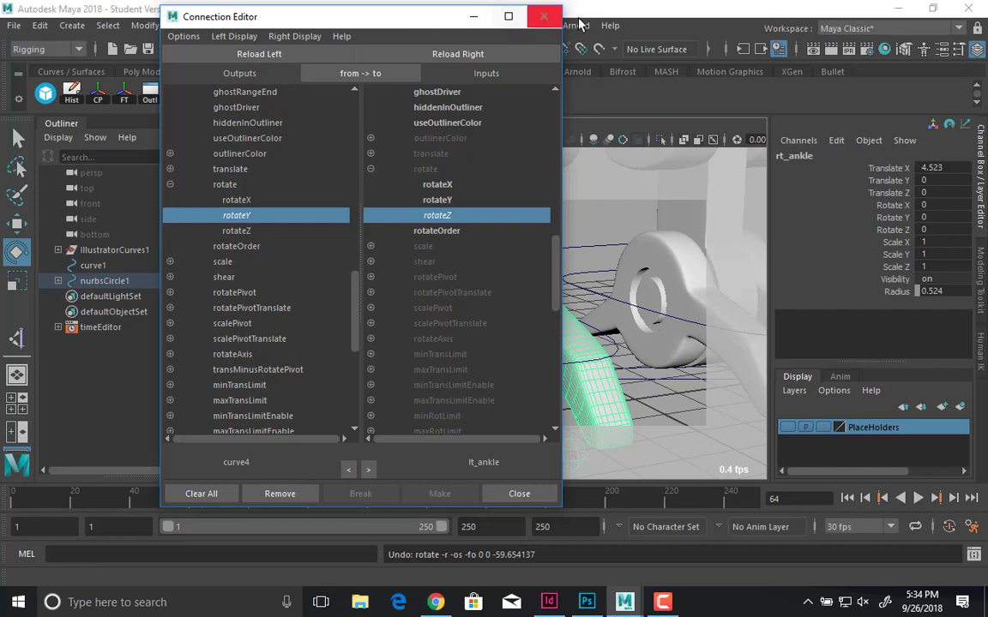
left_click(544, 16)
left_click_drag(531, 331, 568, 358, "alt")
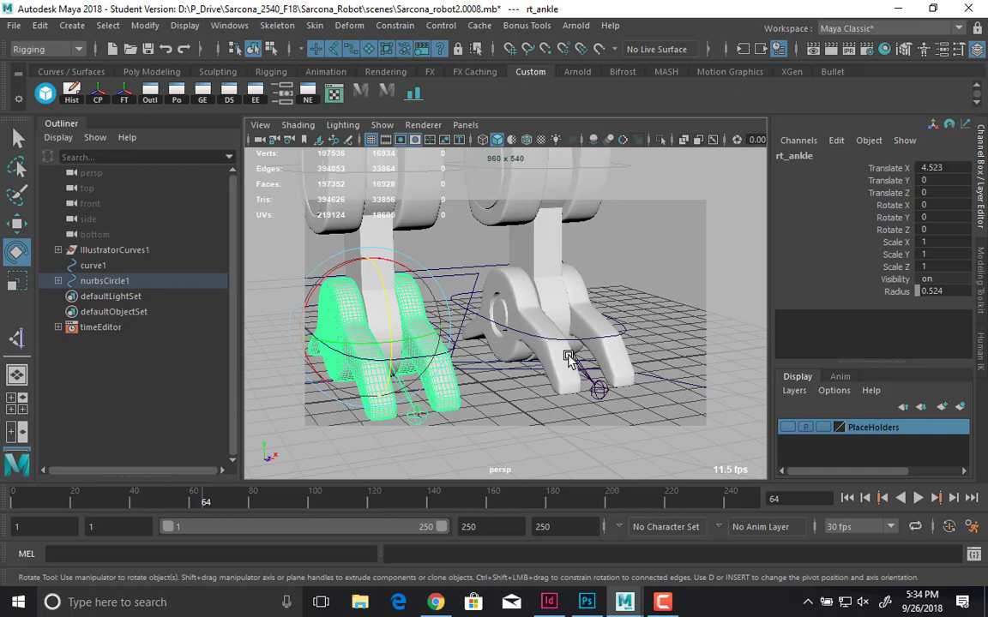
left_click(568, 358)
left_click(891, 230)
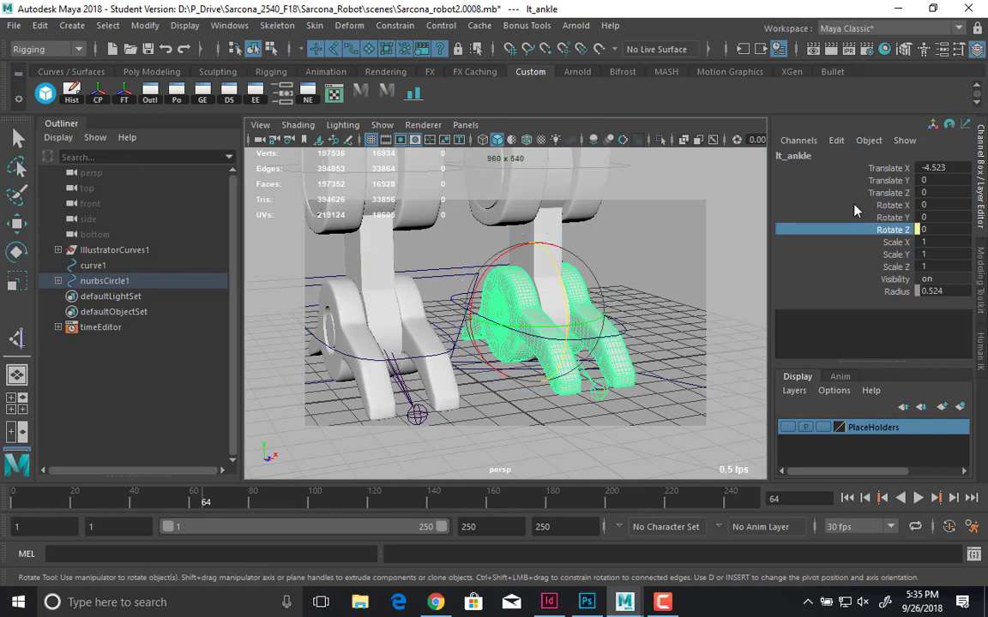
left_click(835, 140)
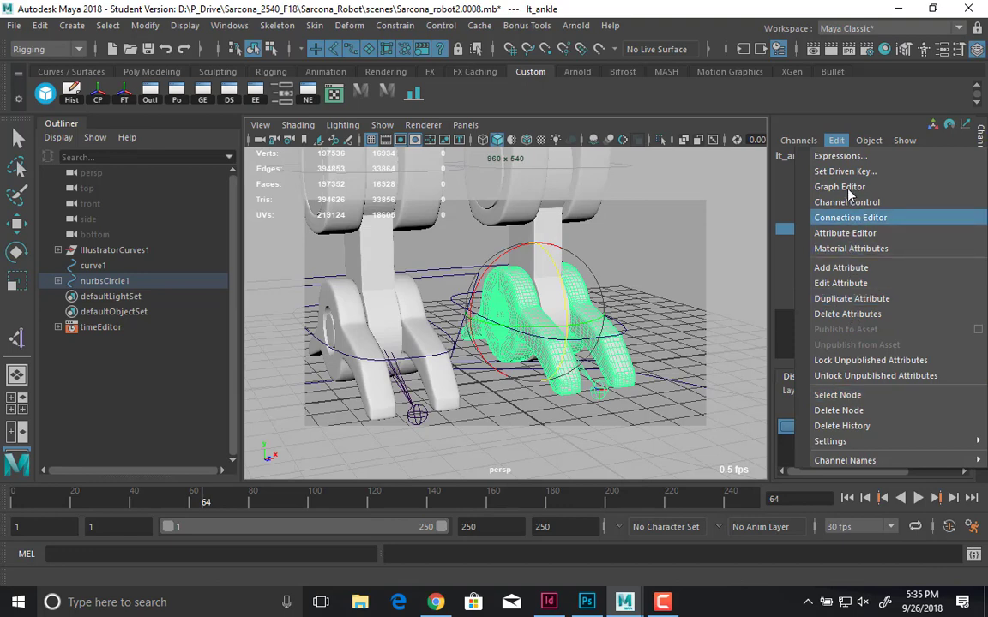
left_click(798, 140)
left_click(798, 140)
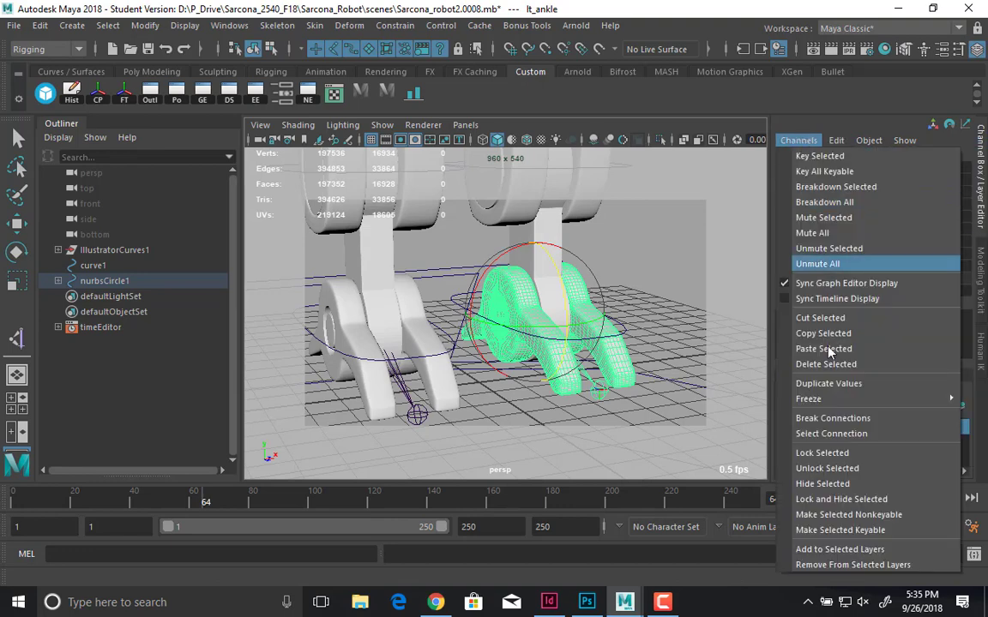
left_click(825, 423)
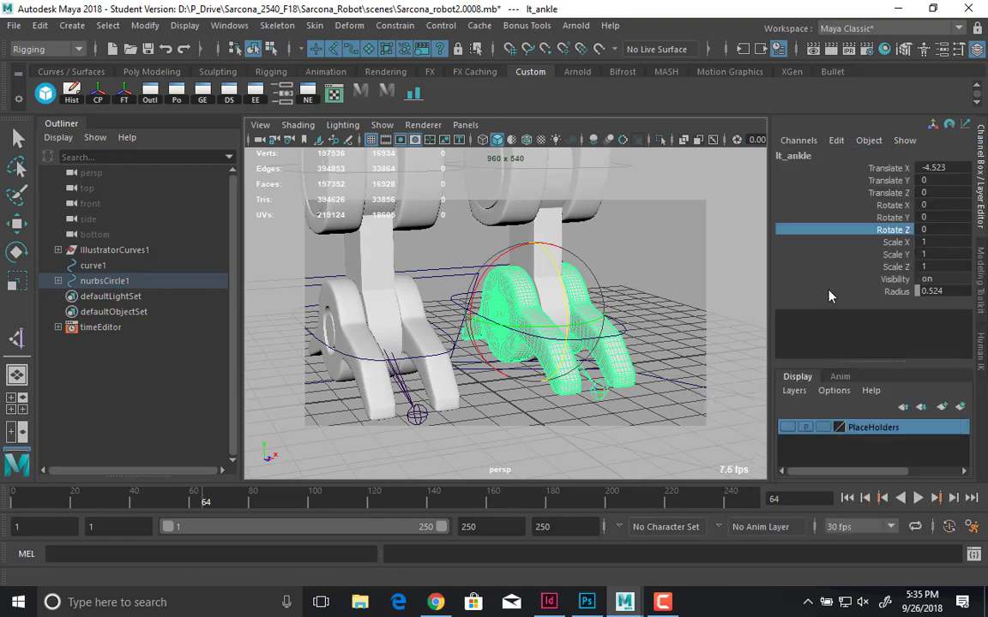
- Open the Expression Editor for lt_ankle and move its window aside so the left foot can be seen
left_click(229, 31)
mouse_move(295, 82)
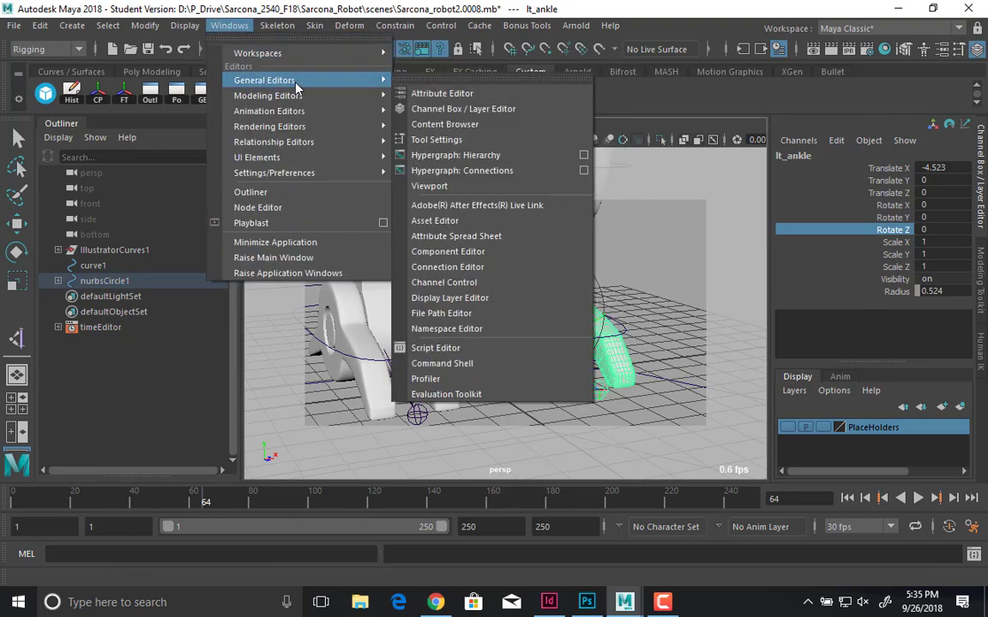
mouse_move(324, 111)
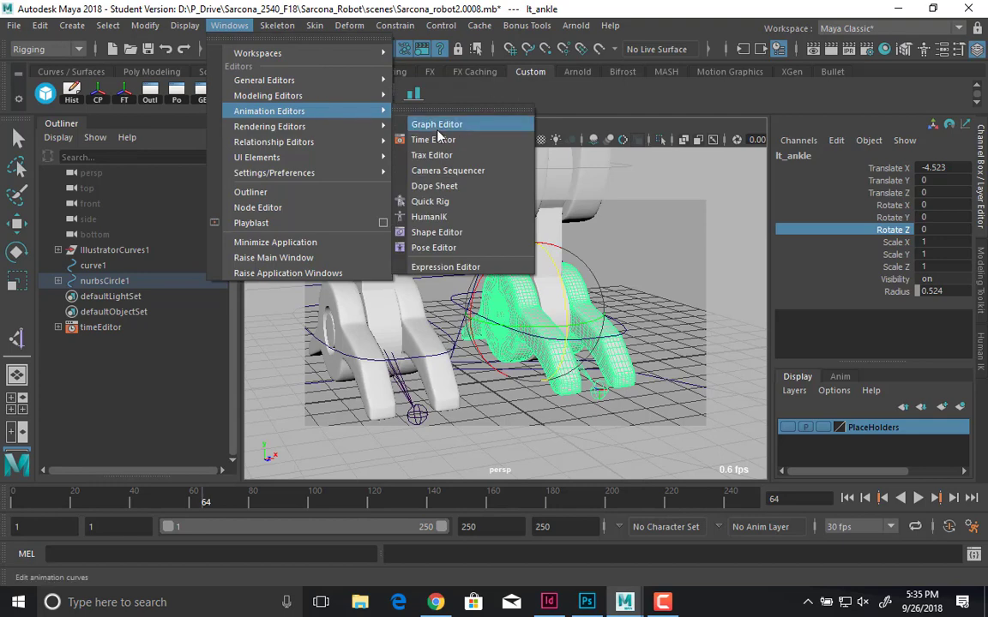
left_click(446, 268)
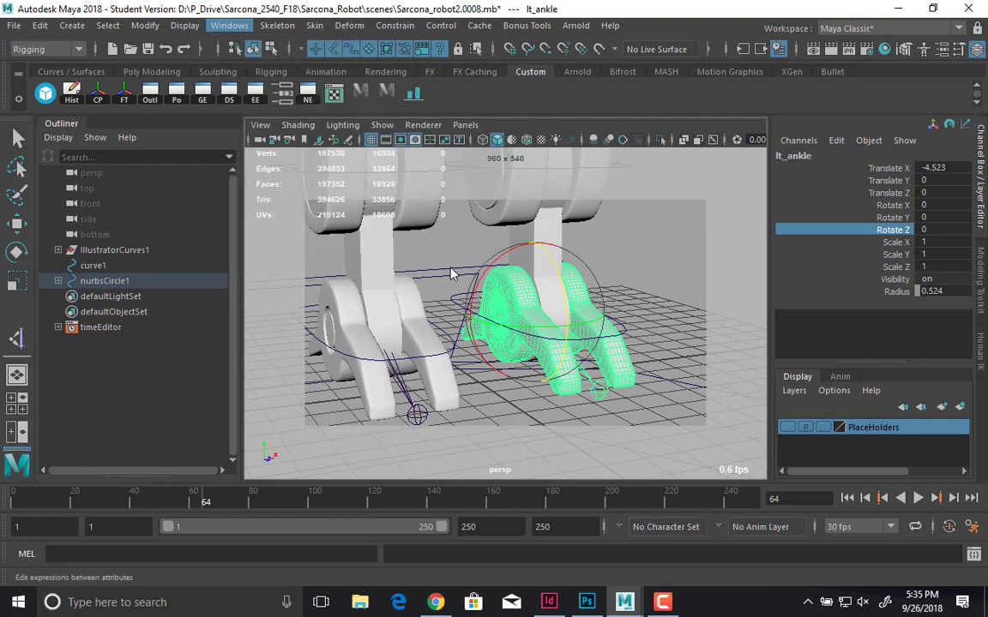
left_click_drag(414, 18, 609, 29)
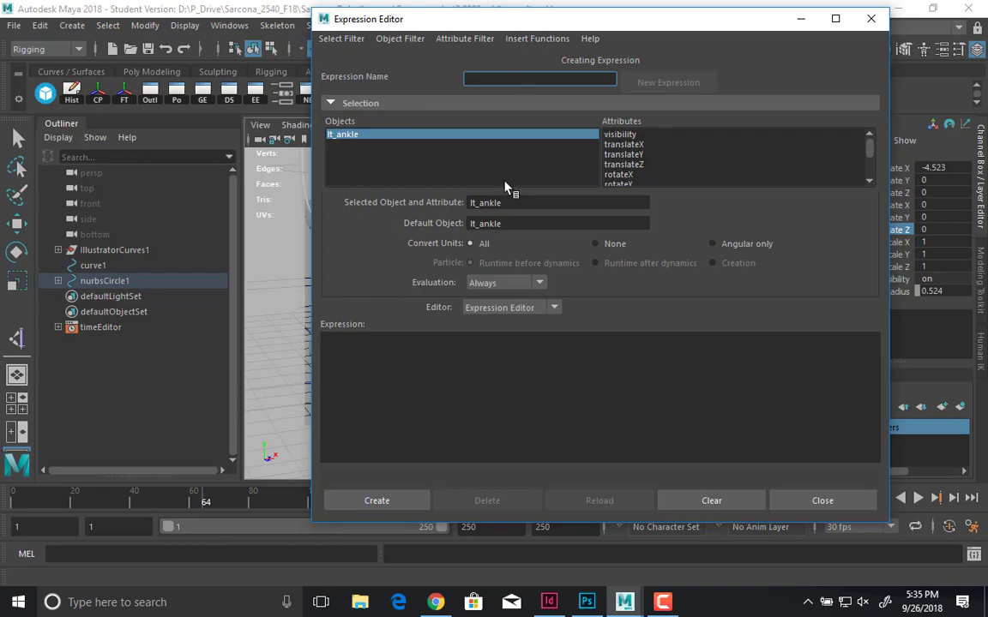
left_click_drag(429, 23, 120, 45)
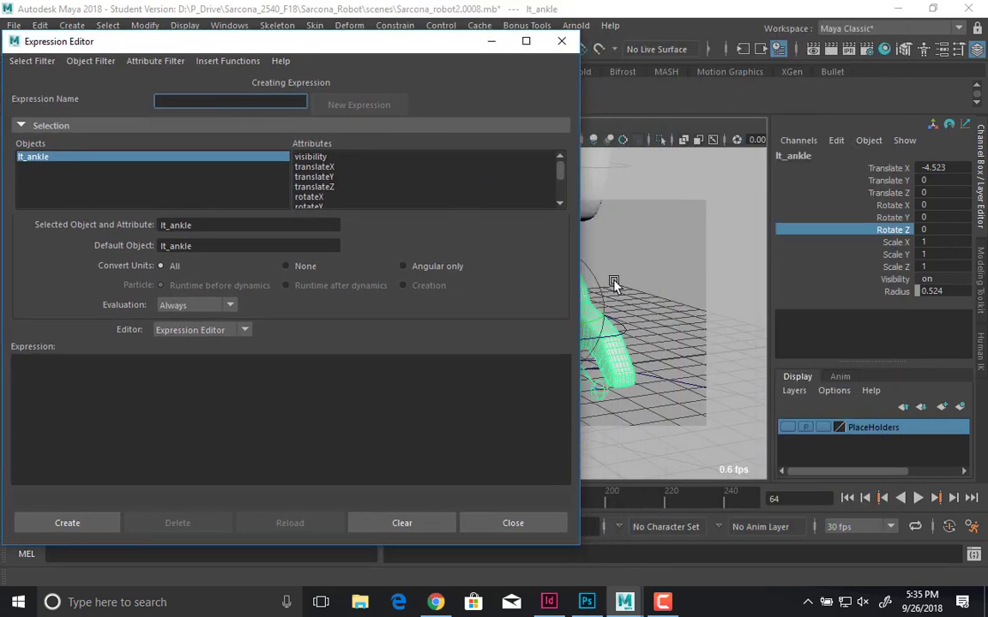
left_click_drag(615, 281, 639, 253, "alt")
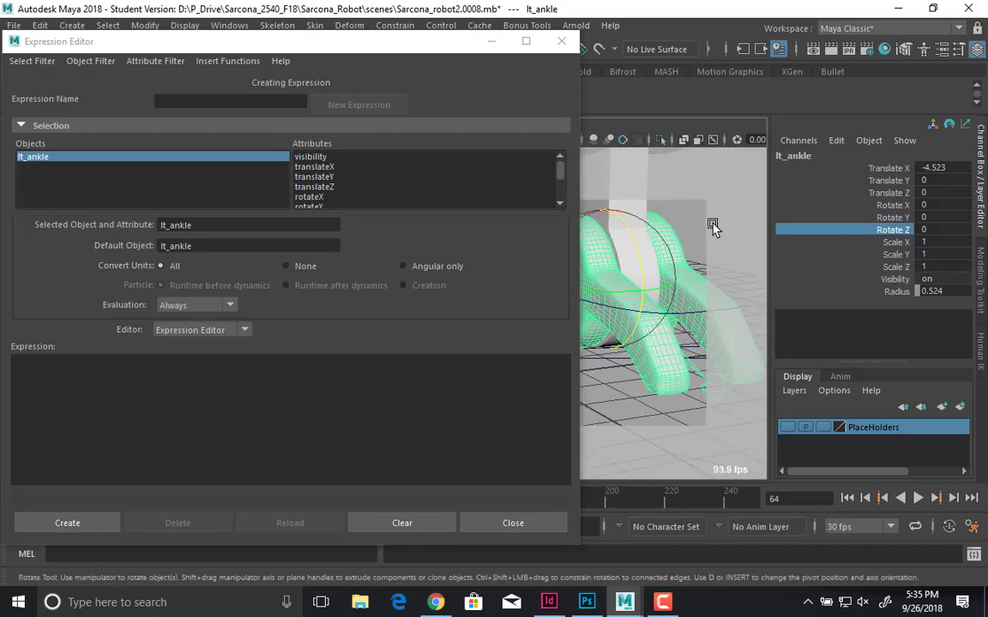
left_click(674, 258)
left_click(680, 315)
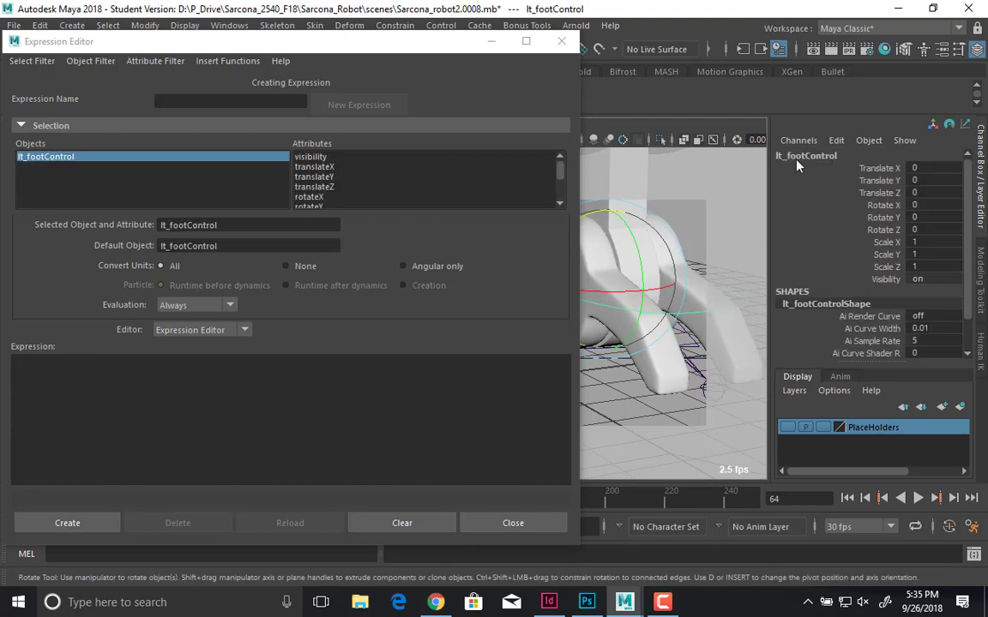
left_click(284, 407)
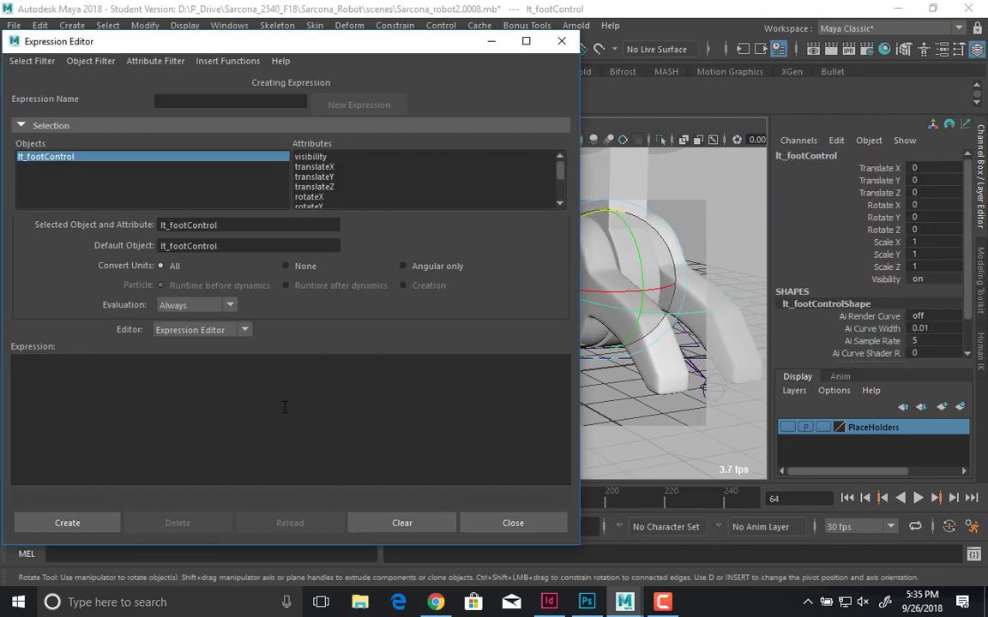
type("lt")
scroll(285, 408, "up", 3, "ctrl")
type("_")
key("BackSpace")
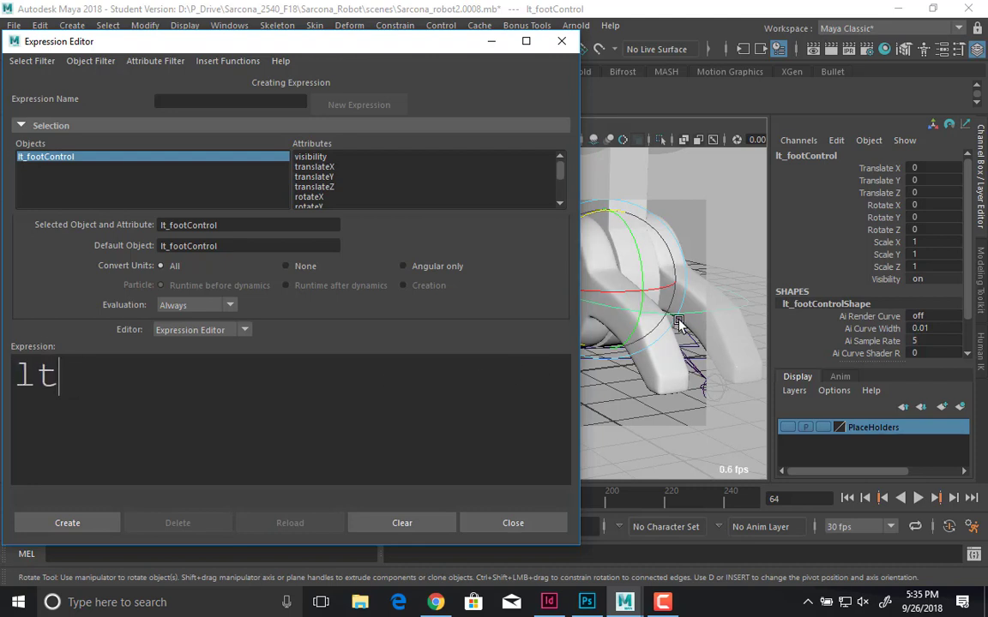
- With lt_ankle selected, enter the expression lt_ankle.rz=lt_FootControl.ry and try to create it
left_click(693, 361)
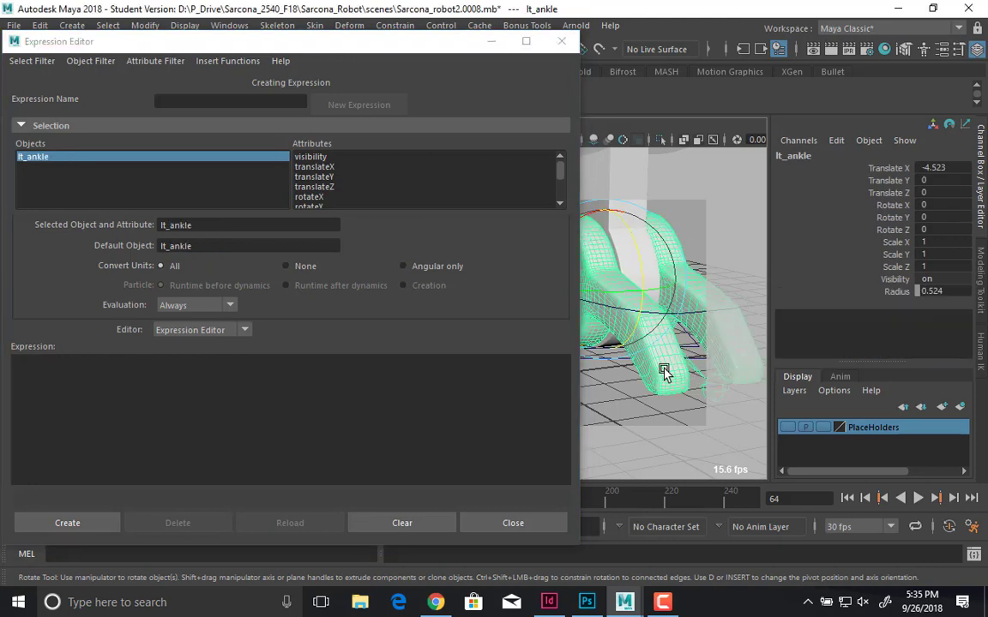
left_click(239, 359)
type("lt_ank")
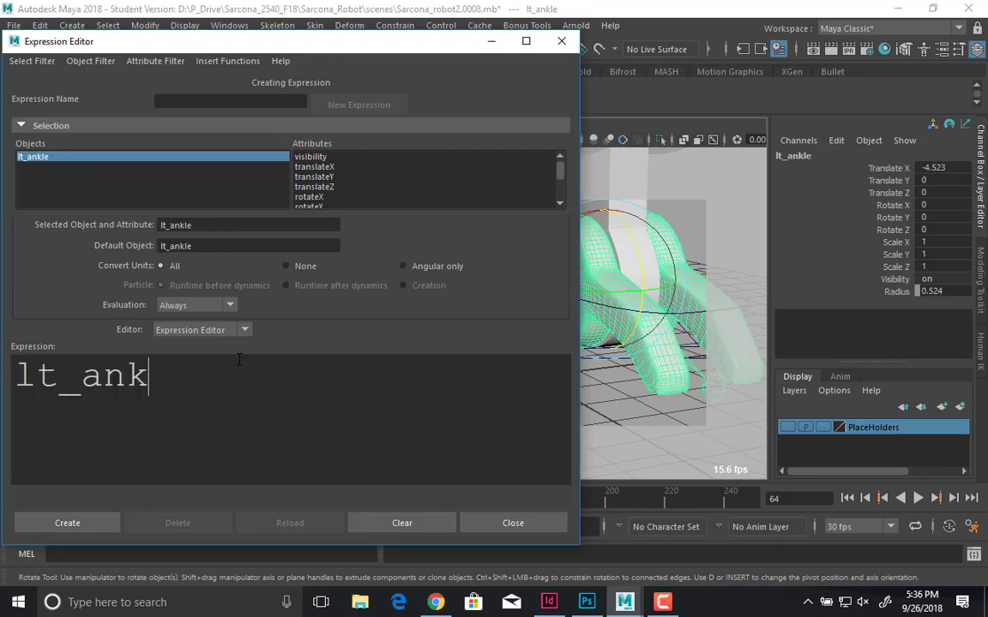
type("le.")
type("rz=")
type("lt_F")
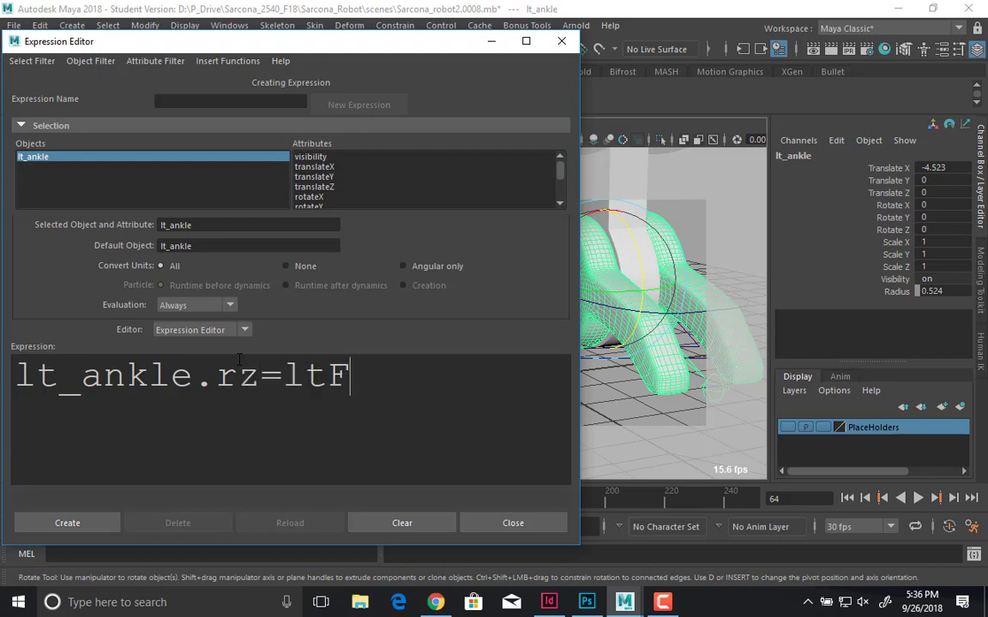
type("o")
key("BackSpace")
key("BackSpace")
type("_Foot")
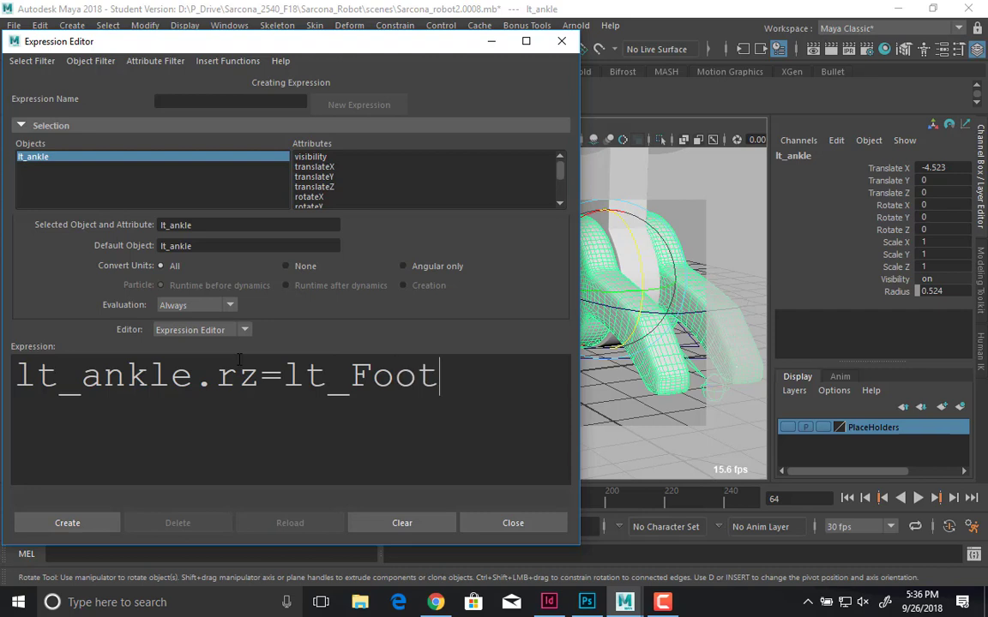
type("Control")
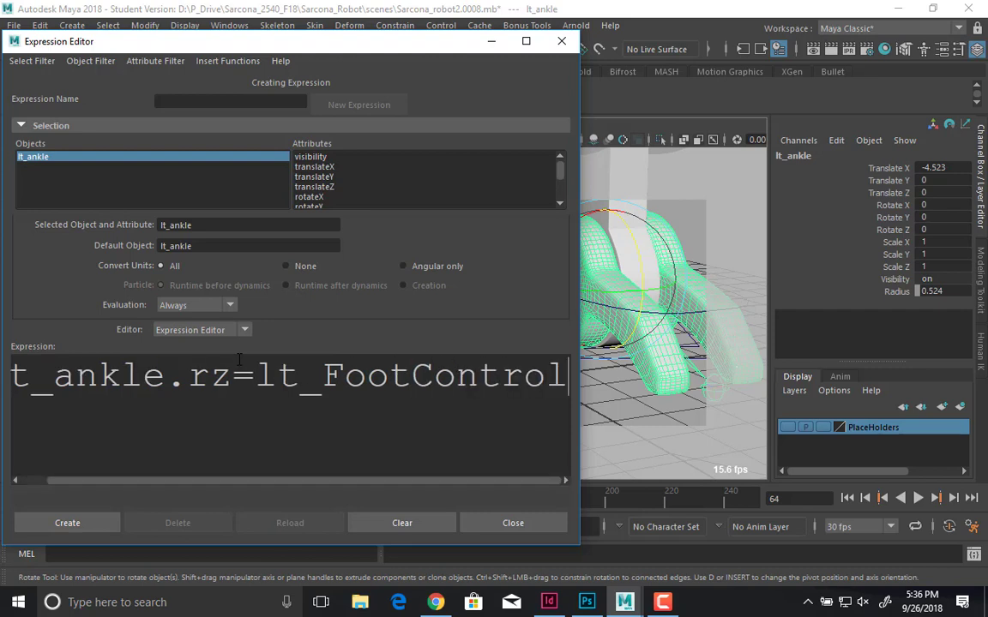
type(".ry")
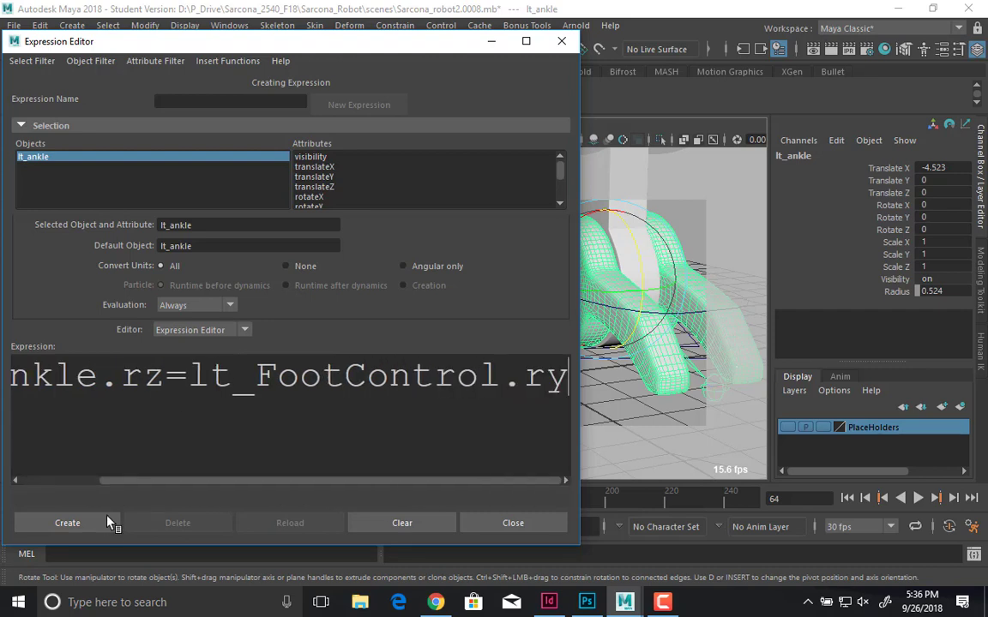
left_click(107, 522)
- Correct the control's name in the expression to lt_footControl and create the expression
left_click_drag(277, 381, 261, 384)
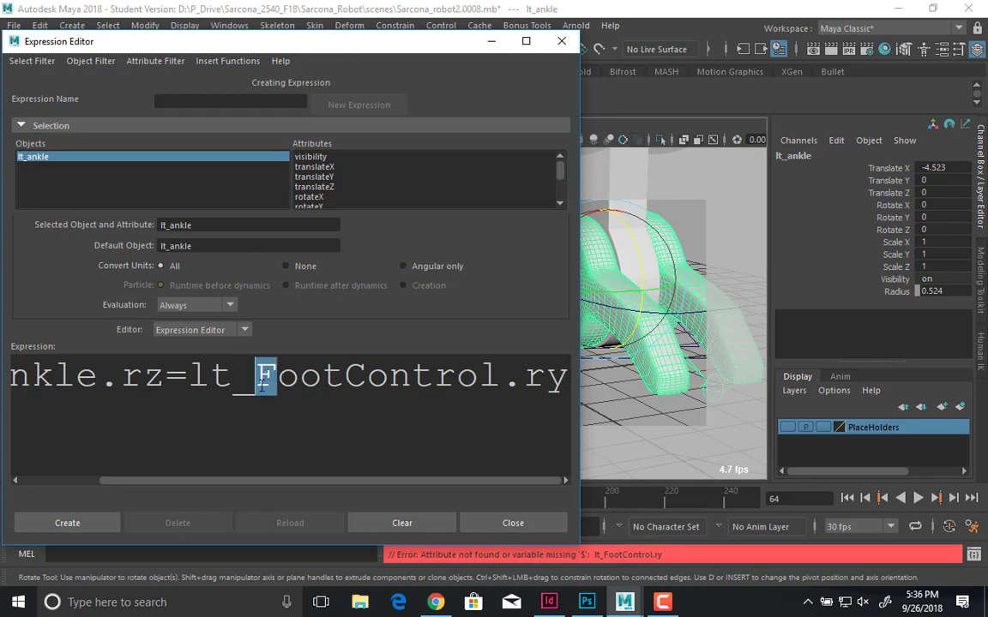
type("f")
left_click(98, 523)
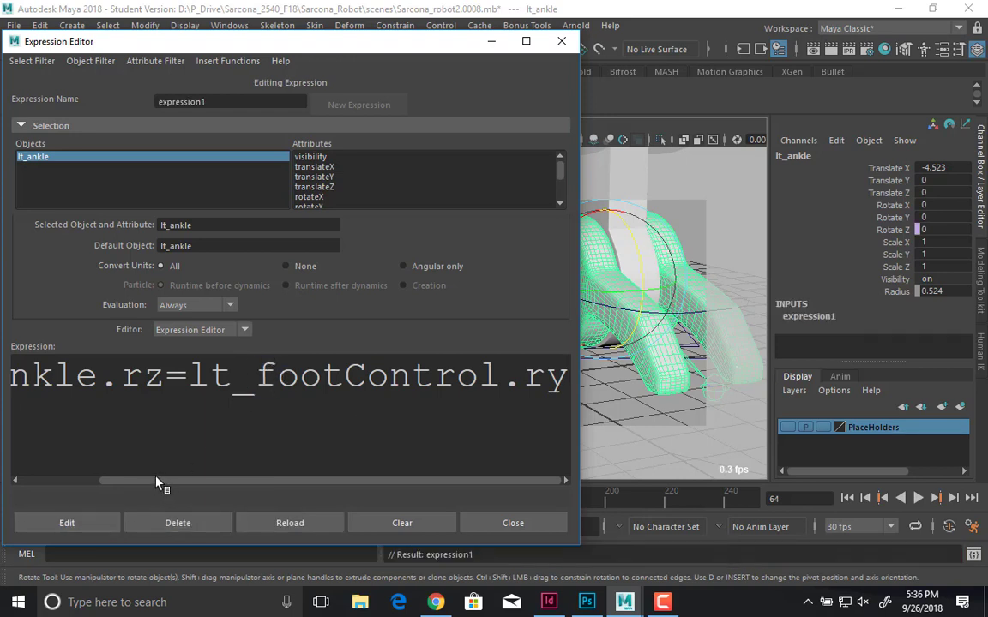
- Review the whole expression part by part, comparing its object names and rotation attributes with the name and channels of lt_ankle
left_click_drag(157, 481, 77, 481)
scroll(342, 408, "down", 5, "ctrl")
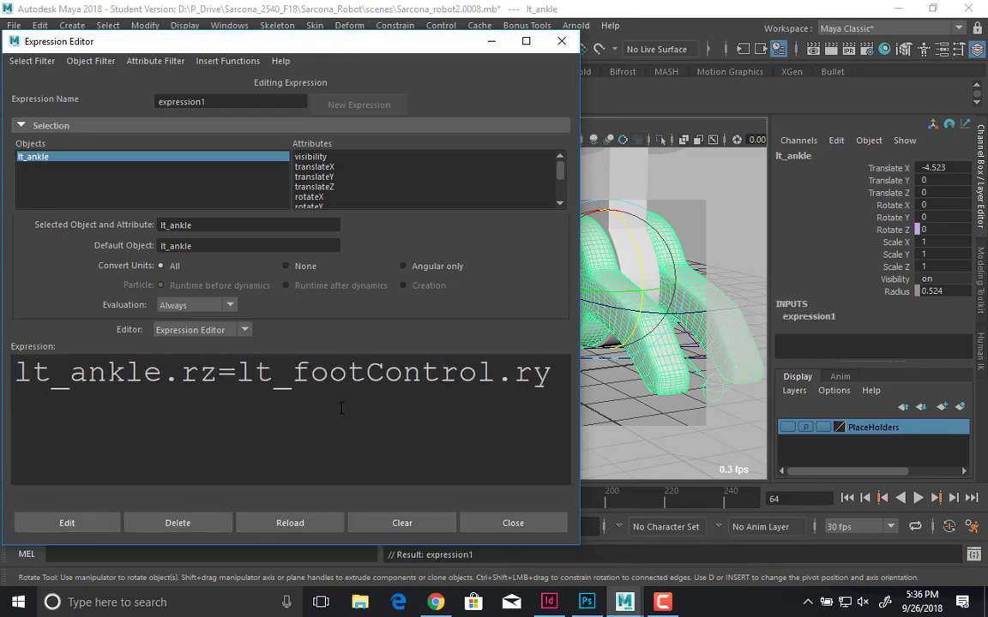
scroll(341, 408, "down", 1, "ctrl")
left_click_drag(150, 372, 15, 371)
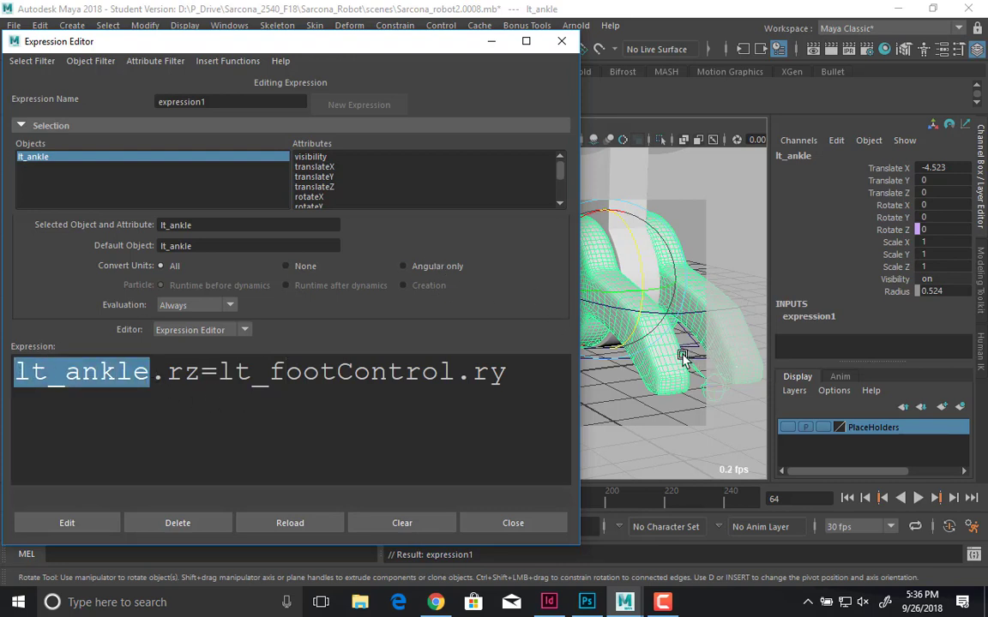
left_click_drag(167, 371, 196, 371)
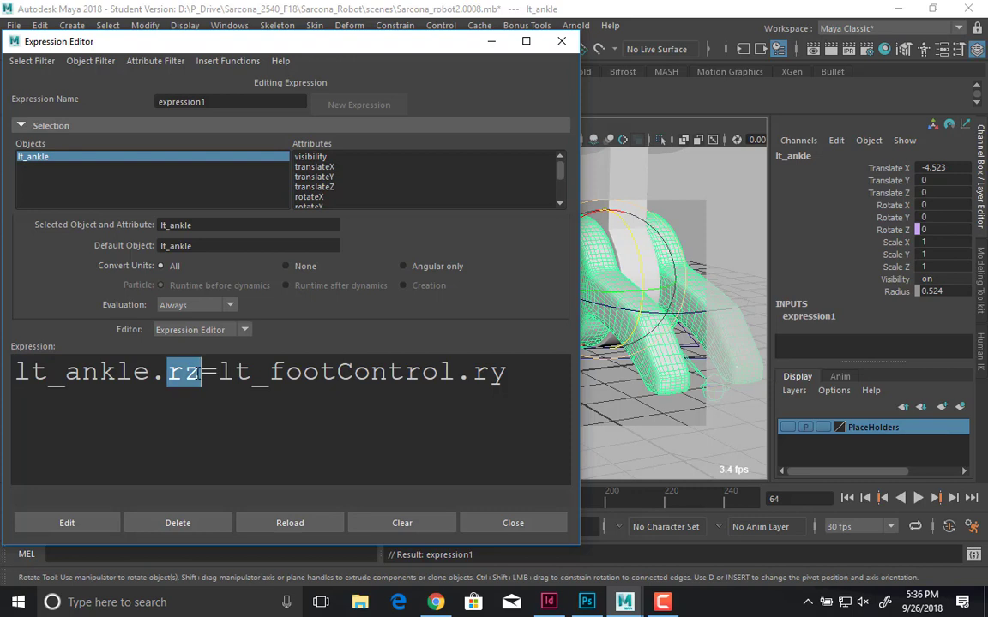
left_click_drag(166, 372, 252, 374)
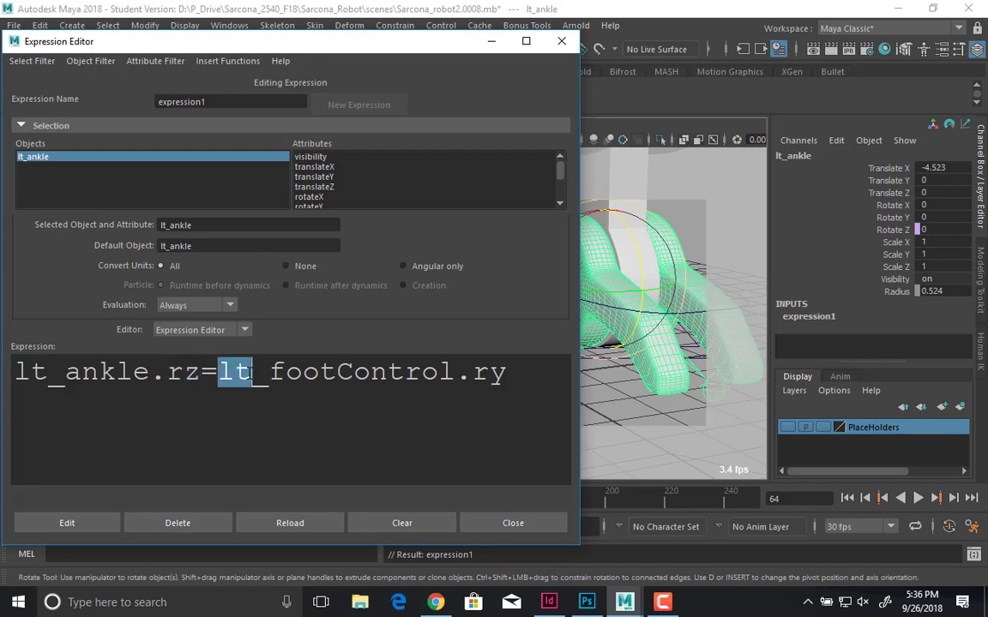
left_click_drag(371, 372, 455, 372)
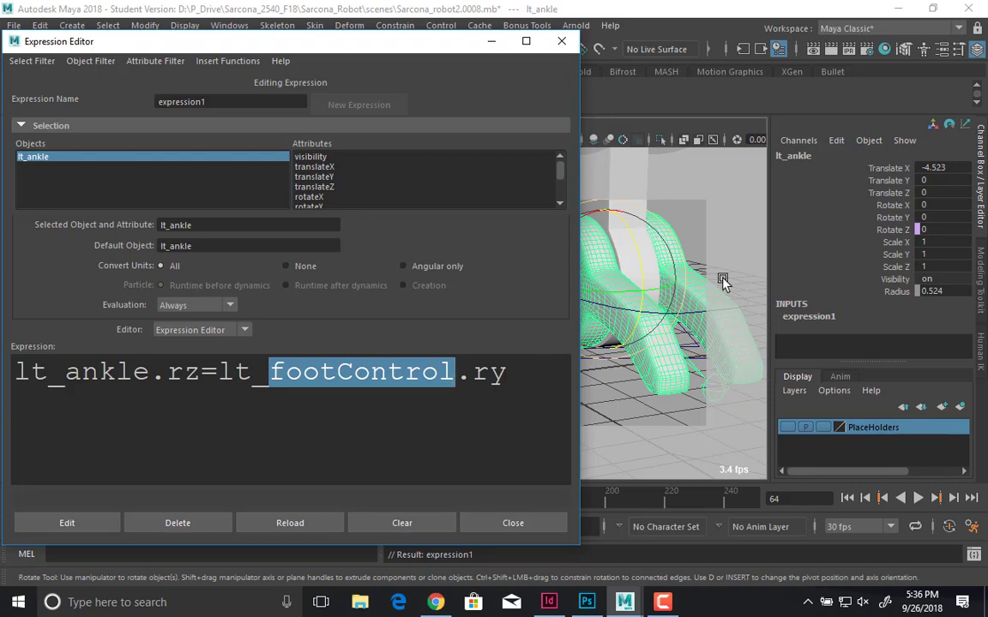
double_click(797, 156)
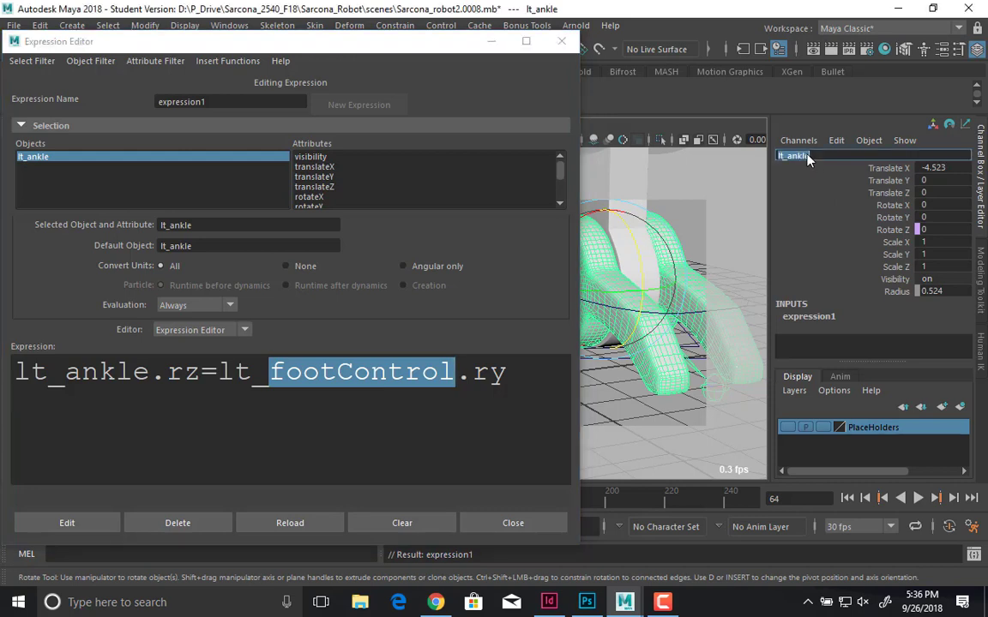
left_click_drag(151, 373, 16, 379)
left_click(153, 385)
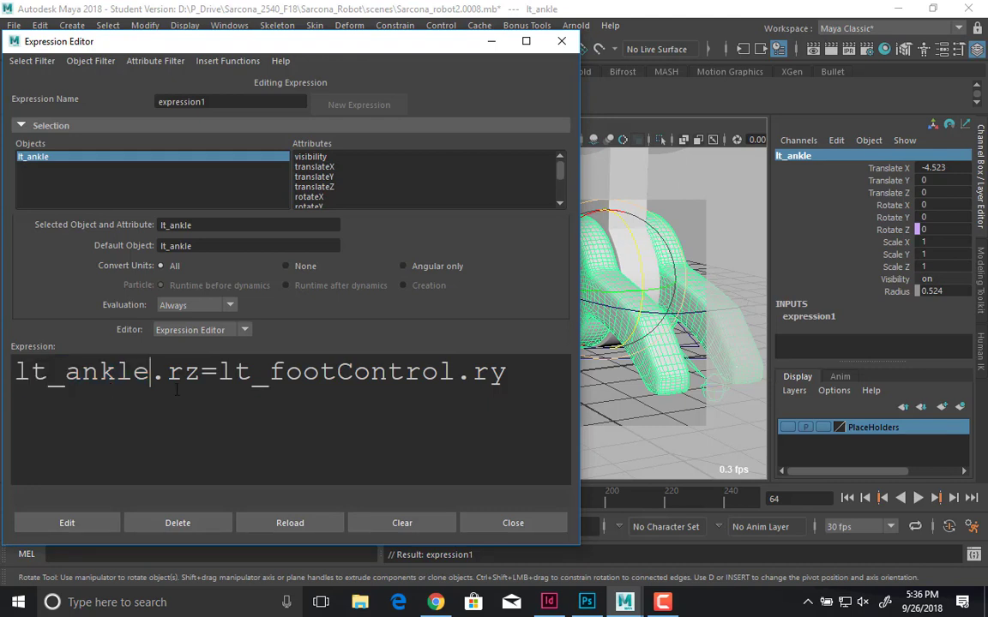
- Select lt_footControl, list the existing expressions by expression name and load expression1 for editing
left_click(701, 327)
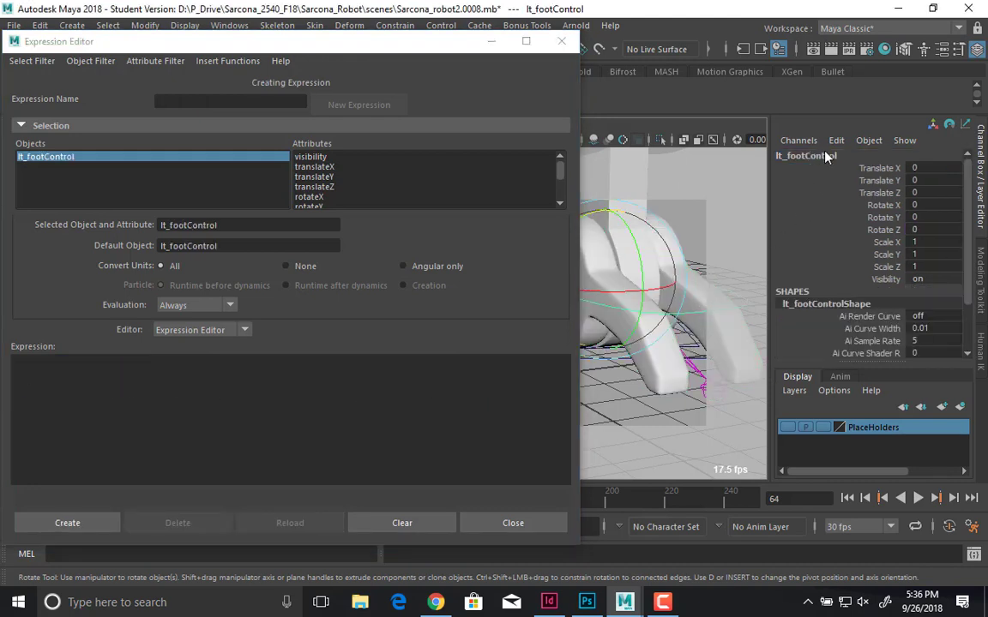
double_click(825, 156)
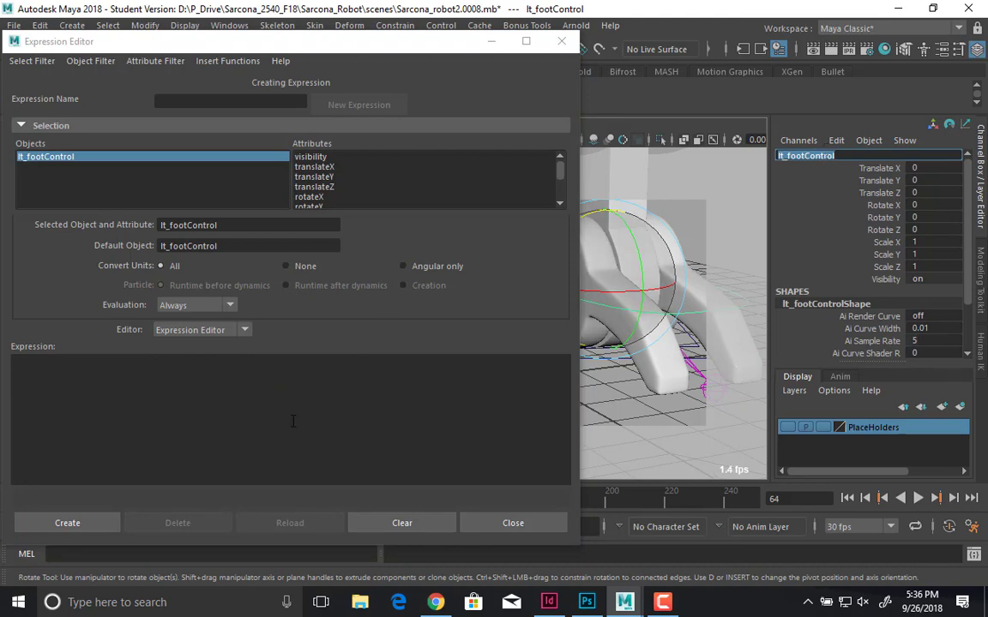
left_click(34, 62)
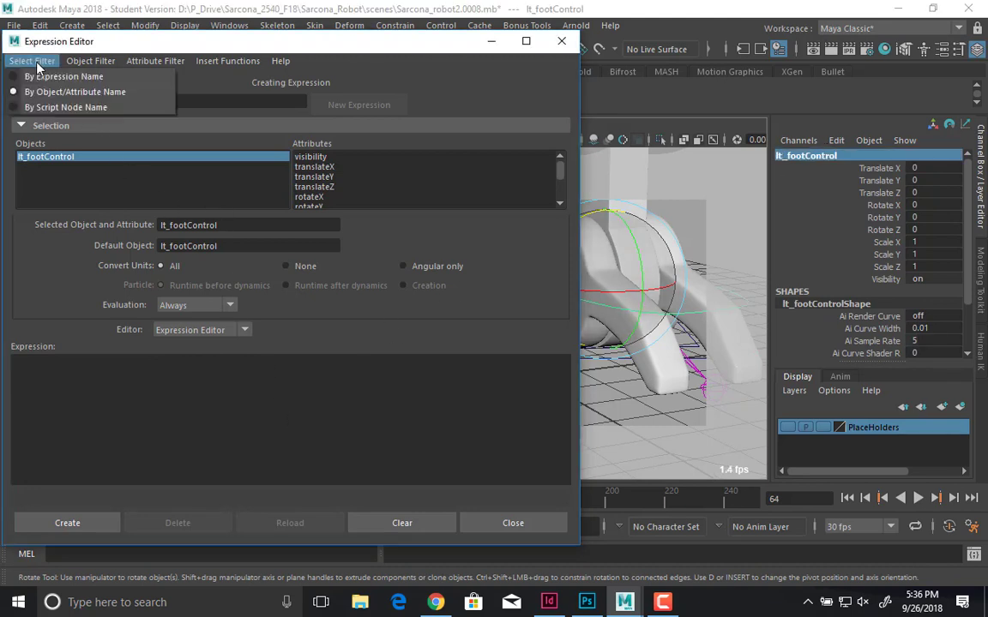
left_click(84, 78)
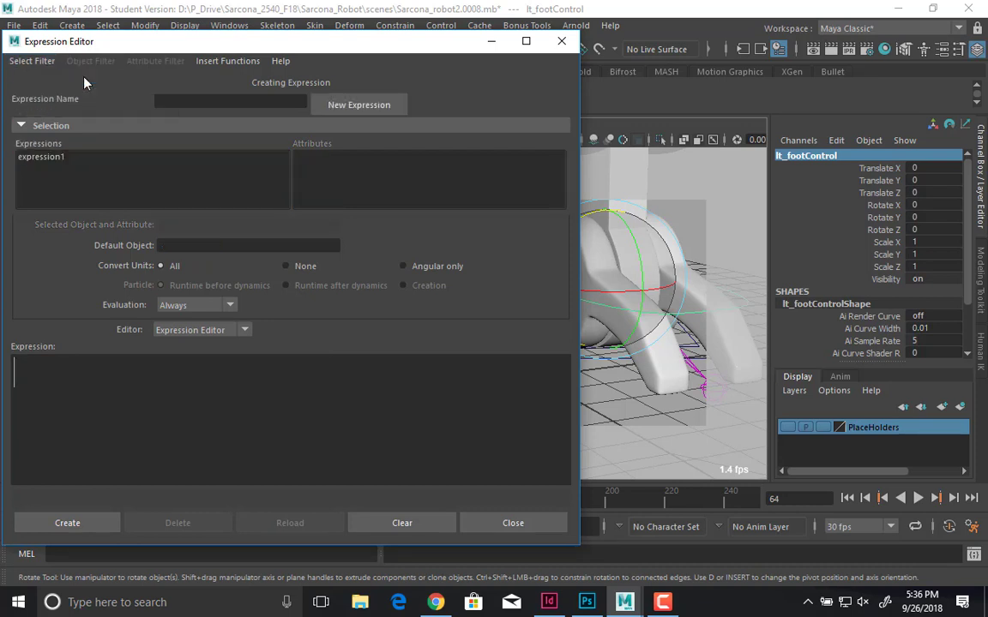
left_click(62, 158)
- Shorten the attribute names so expression1 reads lt_ankle.rz=lt_footControl.ry and apply the edit
left_click_drag(305, 371, 541, 371)
left_click(541, 371)
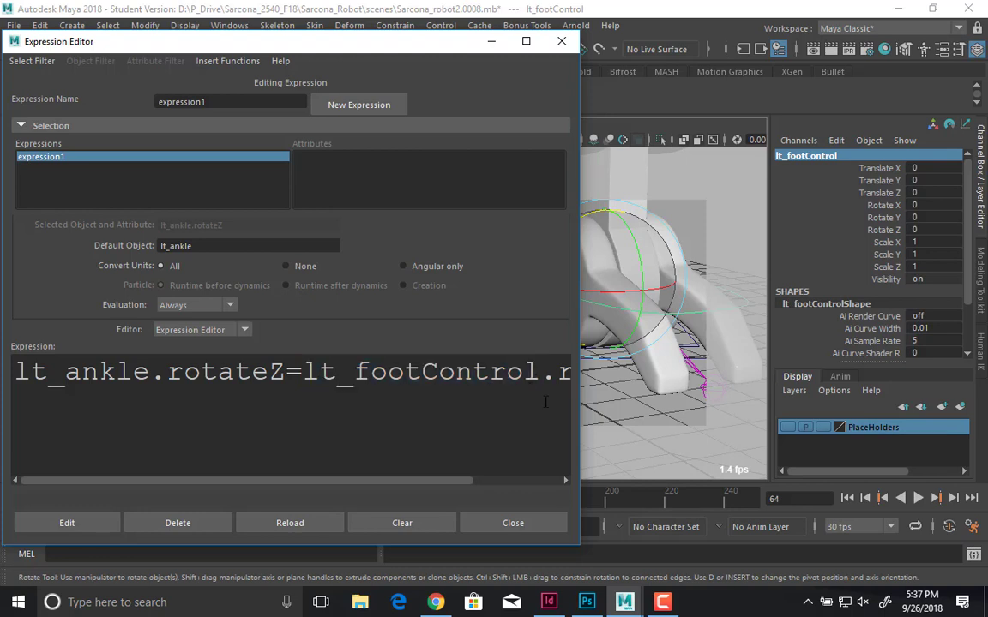
left_click_drag(466, 480, 562, 480)
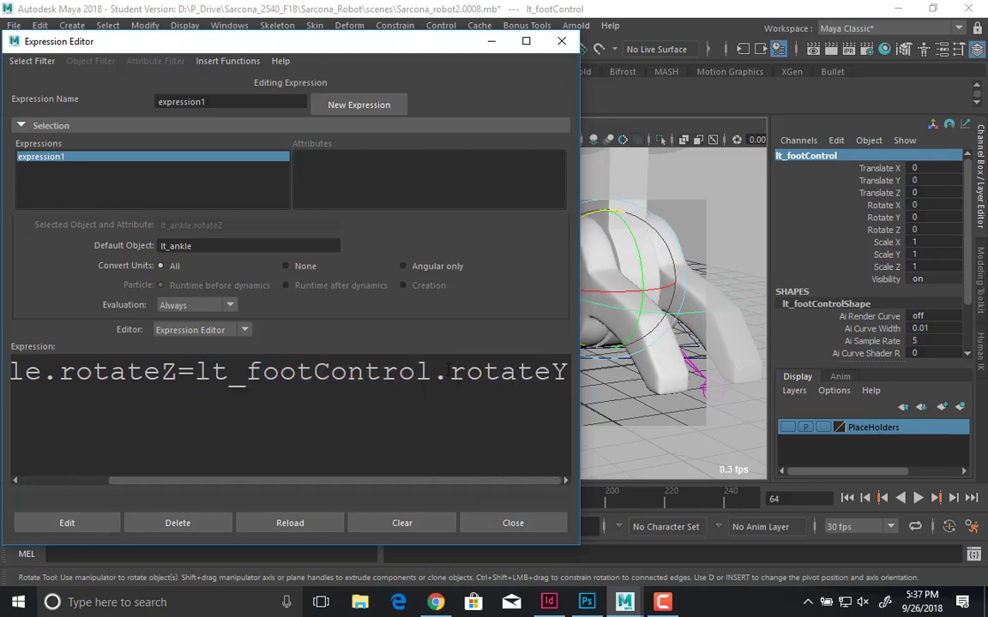
left_click_drag(450, 371, 567, 371)
type("ry")
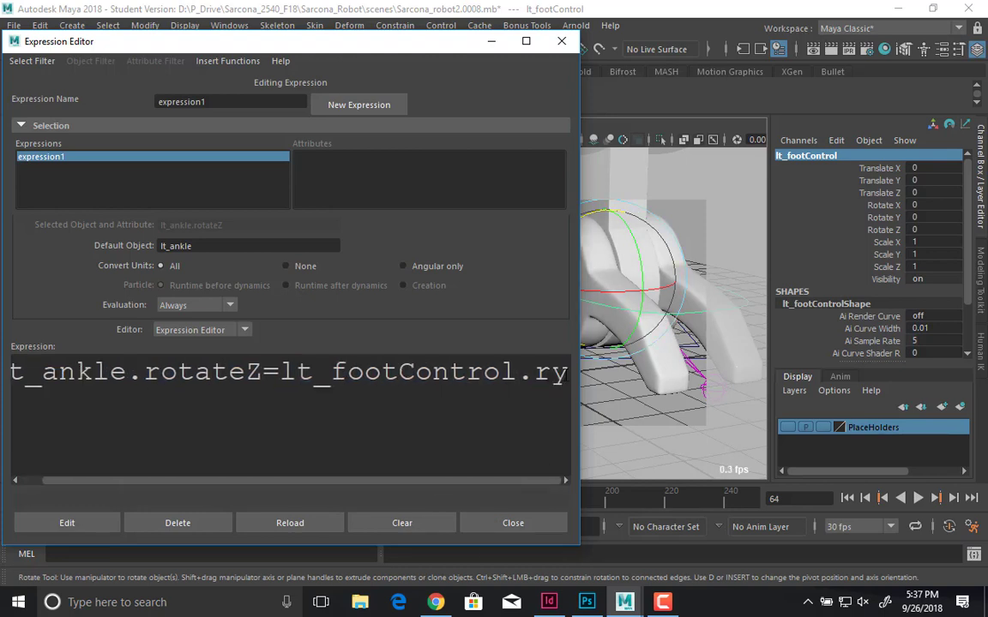
left_click_drag(263, 378, 144, 377)
type("rz")
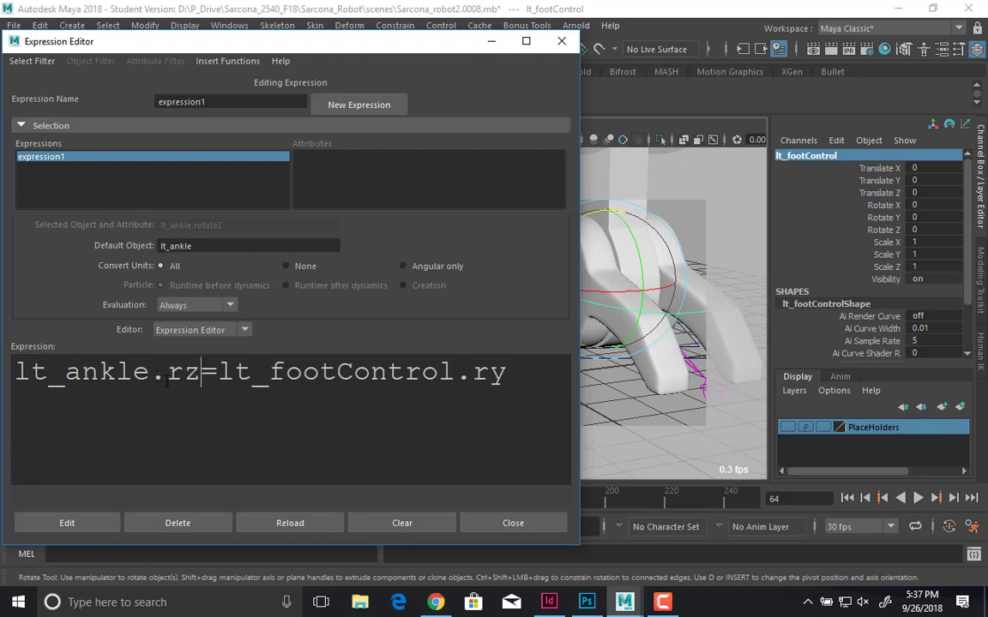
left_click(62, 522)
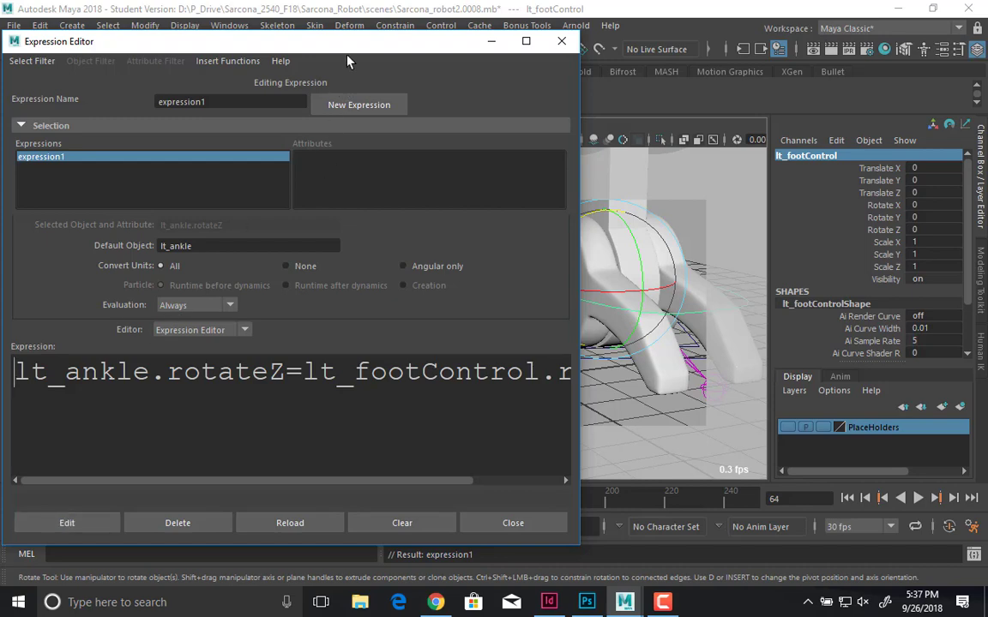
- Move the Expression Editor off the feet, test-rotate lt_footControl about its Y axis and undo the rotation
left_click_drag(321, 43, 391, 444)
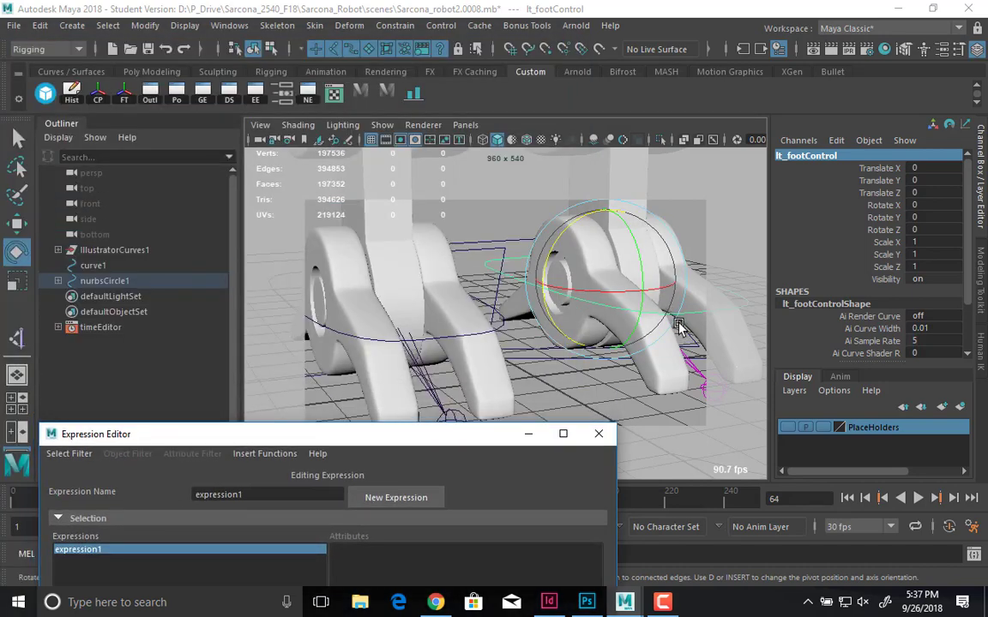
left_click_drag(605, 286, 447, 231, "alt")
left_click_drag(502, 263, 476, 273)
middle_click_drag(506, 214, 536, 82)
key("ctrl+z")
key("ctrl+z")
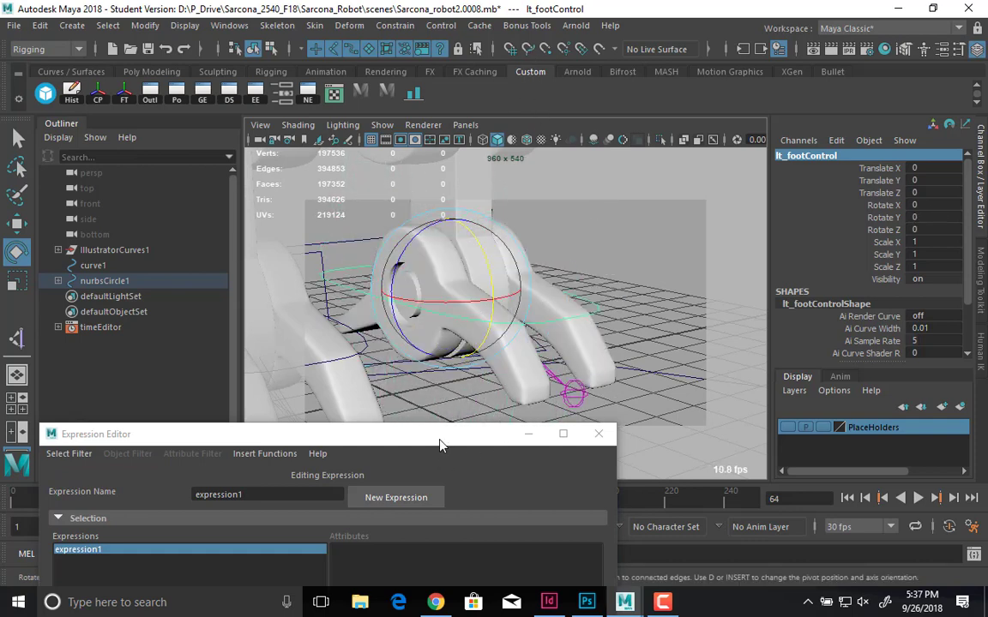
- Reduce the expression's text size, end the lt_ankle line with a semicolon and duplicate it on a second line
left_click_drag(439, 445, 758, 46)
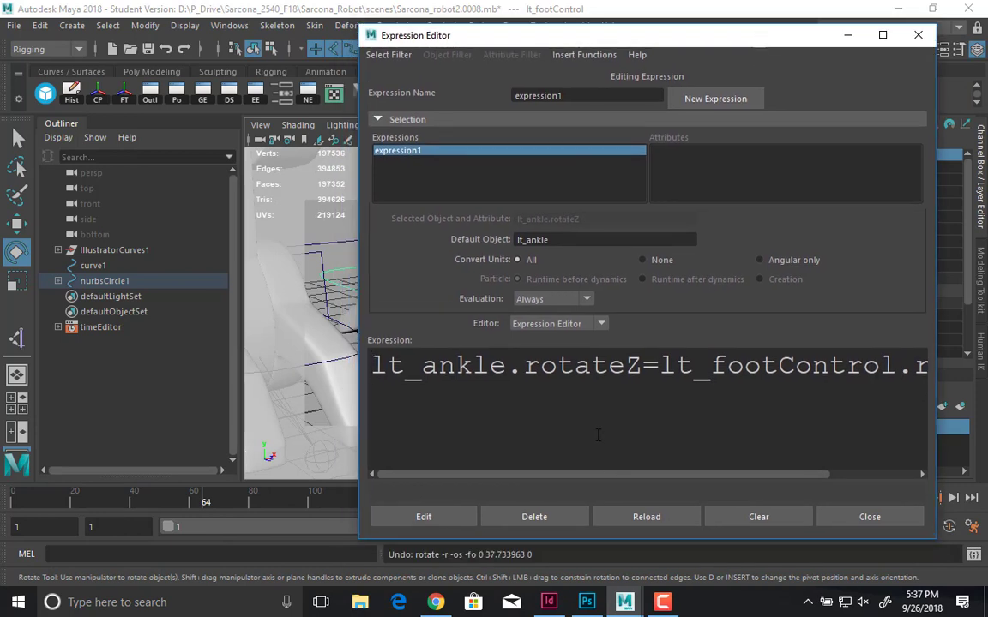
scroll(598, 435, "down", 4, "ctrl")
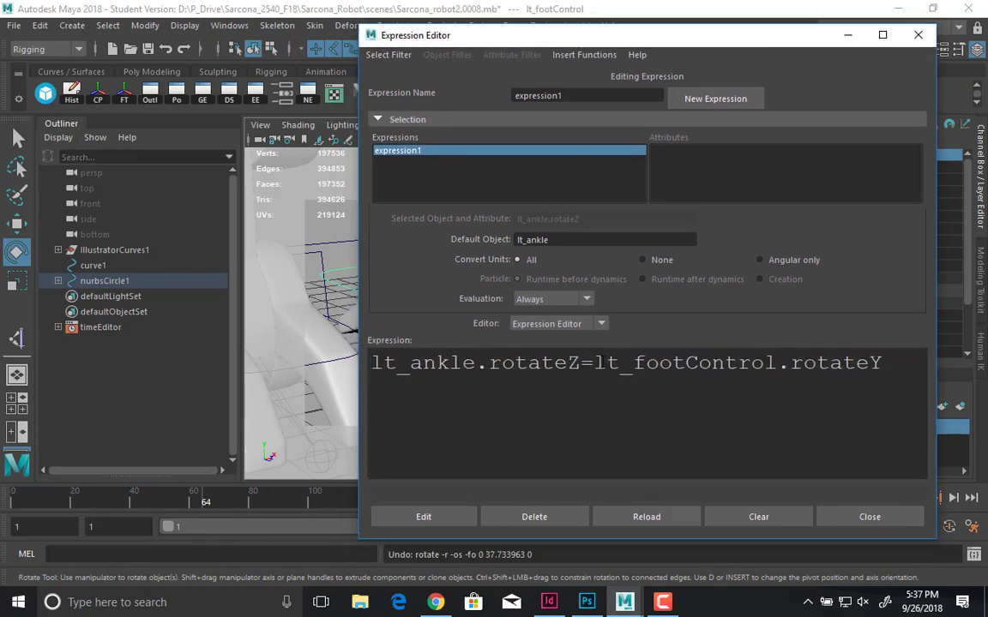
double_click(601, 363)
triple_click(601, 363)
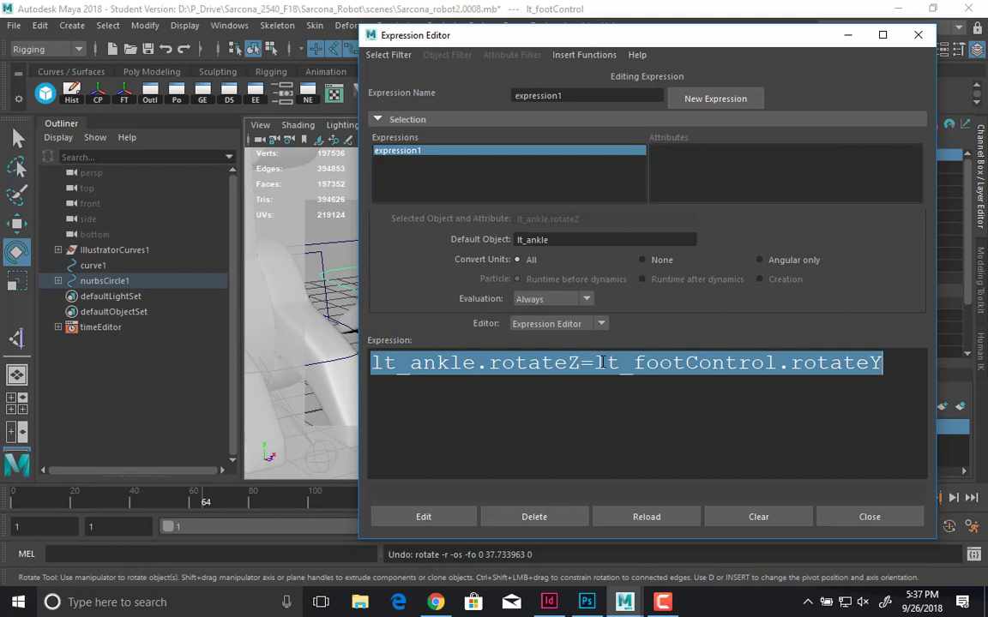
left_click(909, 365)
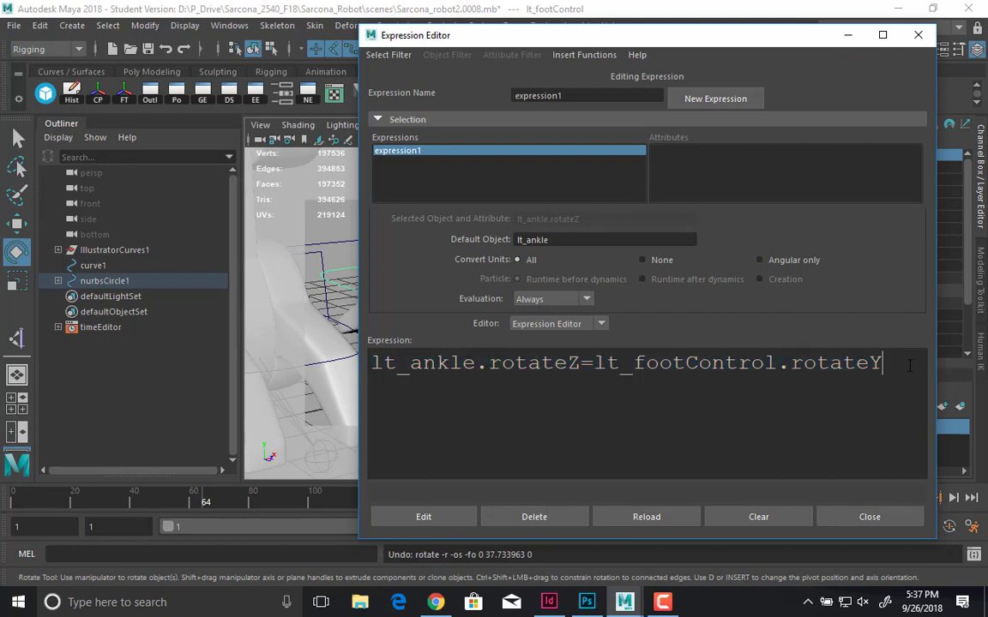
type(";")
triple_click(392, 362)
key("ctrl+c")
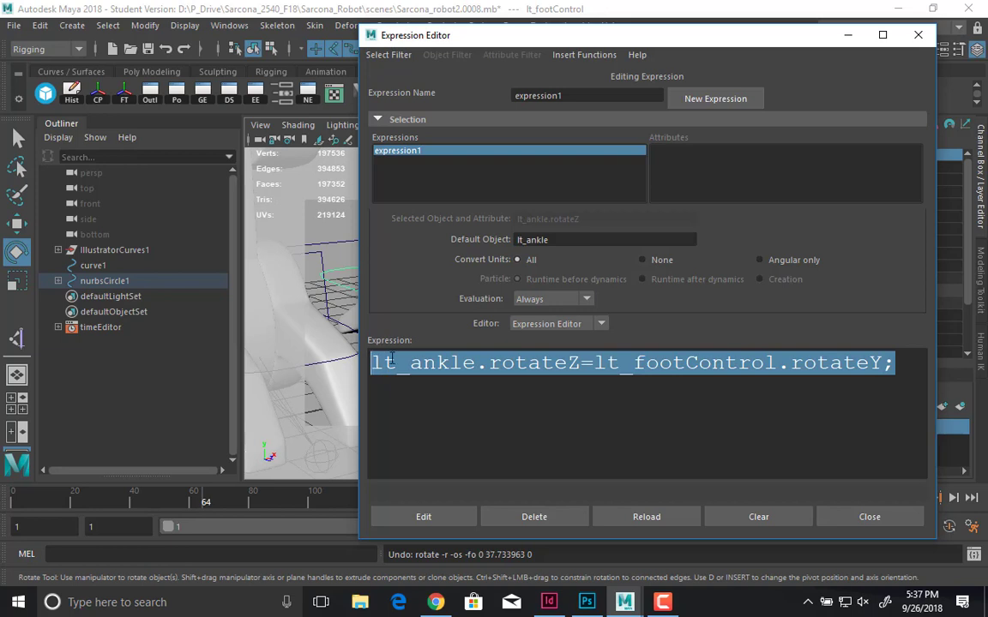
left_click(914, 366)
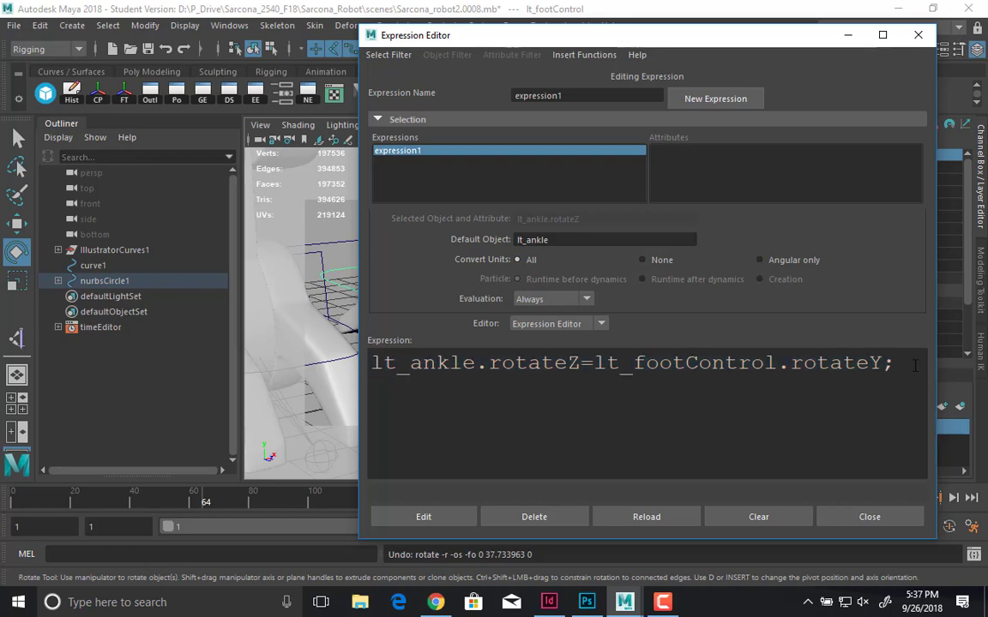
key("Return")
key("ctrl+v")
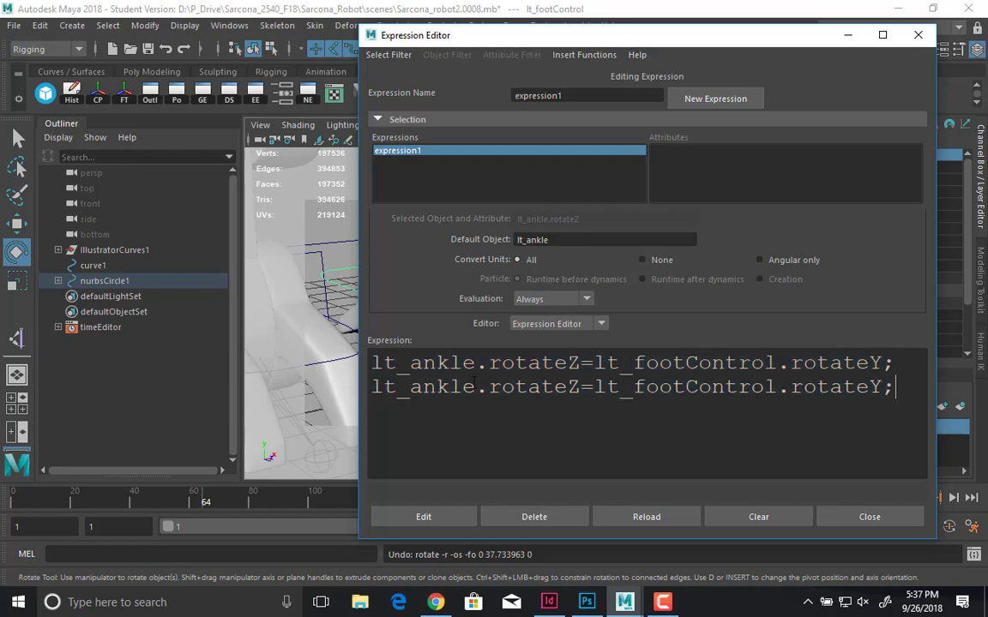
- Change the second line to rt_ankle.rotateZ=-rt_footControl.rotateX; and apply the edited expression
left_click_drag(372, 387, 383, 387)
type("r")
left_click_drag(595, 387, 606, 386)
type("r")
left_click_drag(581, 387, 568, 387)
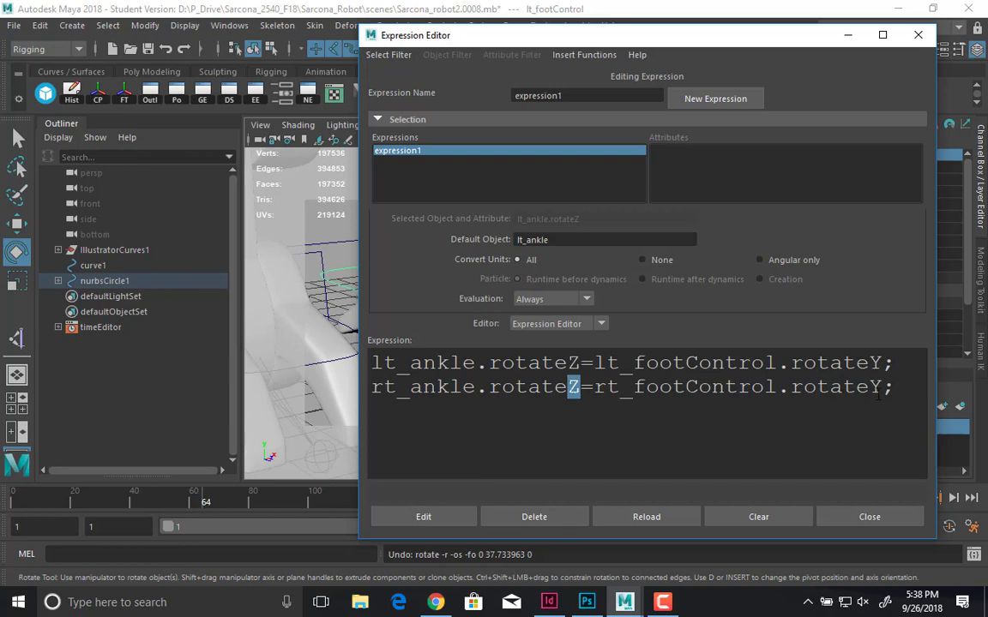
left_click_drag(884, 387, 870, 387)
type("X")
left_click(594, 387)
type("-")
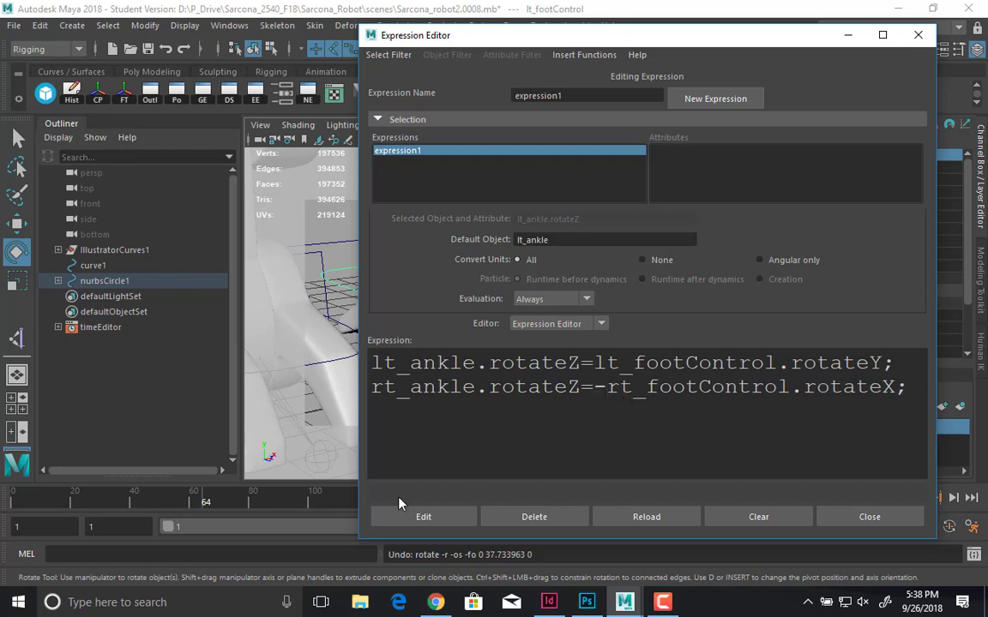
left_click(416, 519)
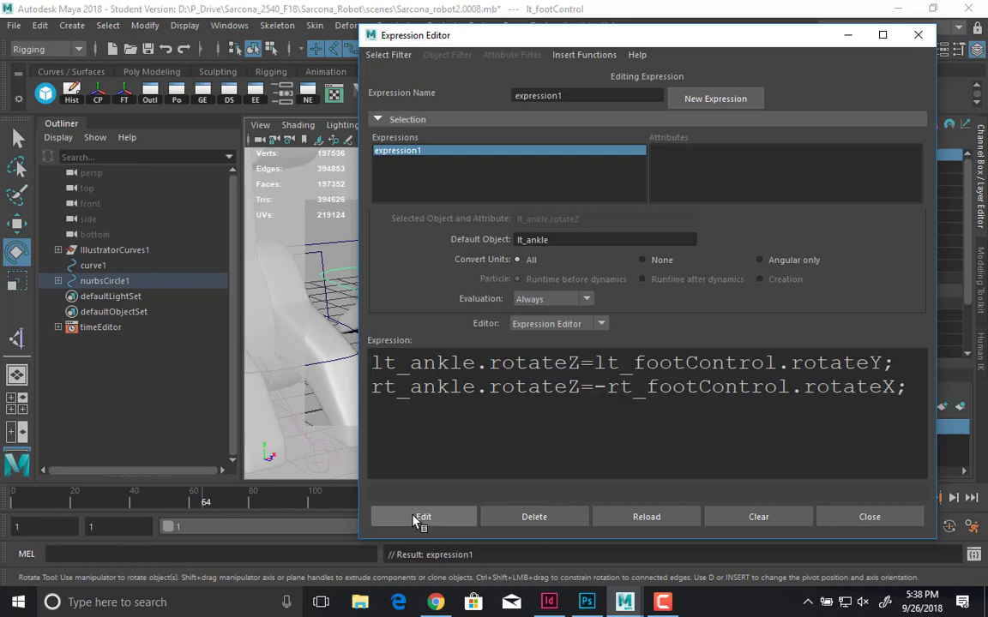
- Test-rotate rt_footControl about its X axis, compare it with rt_ankle's Rotate Z channel and undo the rotation
left_click_drag(509, 38, 259, 393)
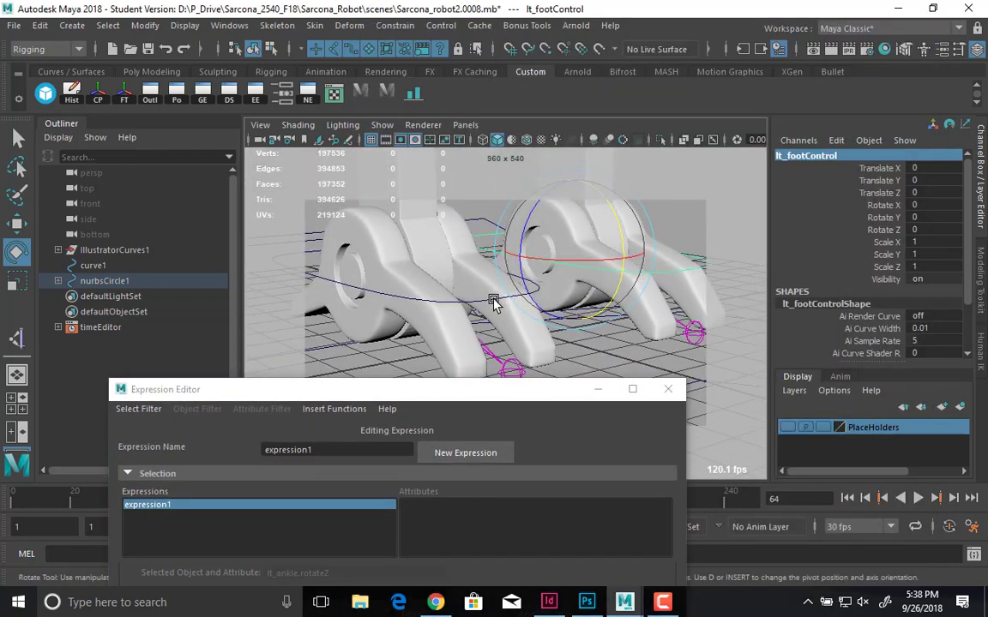
left_click(432, 247)
left_click_drag(427, 257, 419, 326)
left_click_drag(432, 248, 430, 315)
left_click_drag(425, 235, 457, 306)
left_click(412, 357)
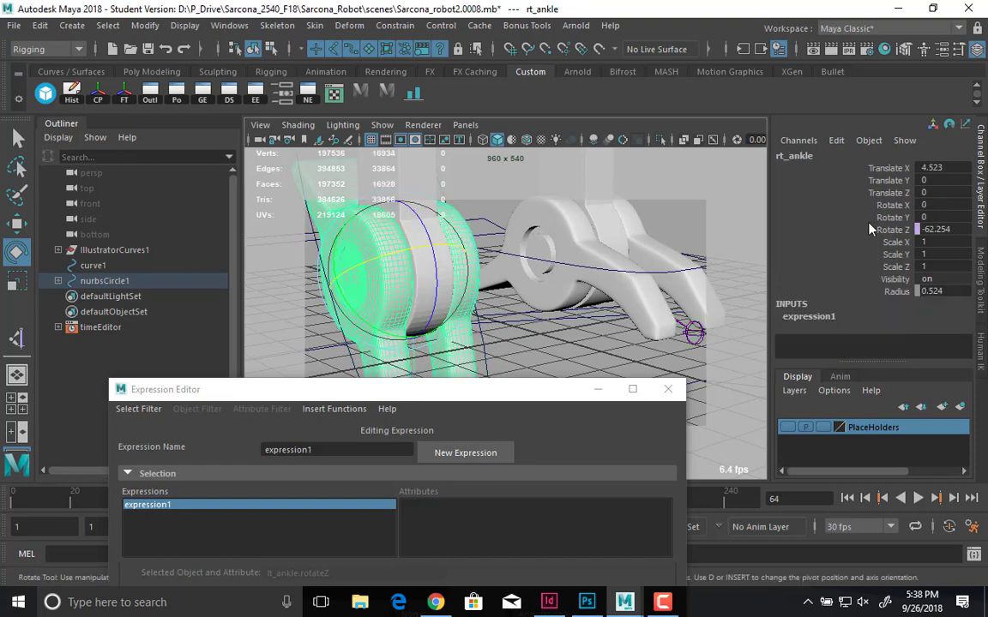
left_click(405, 250)
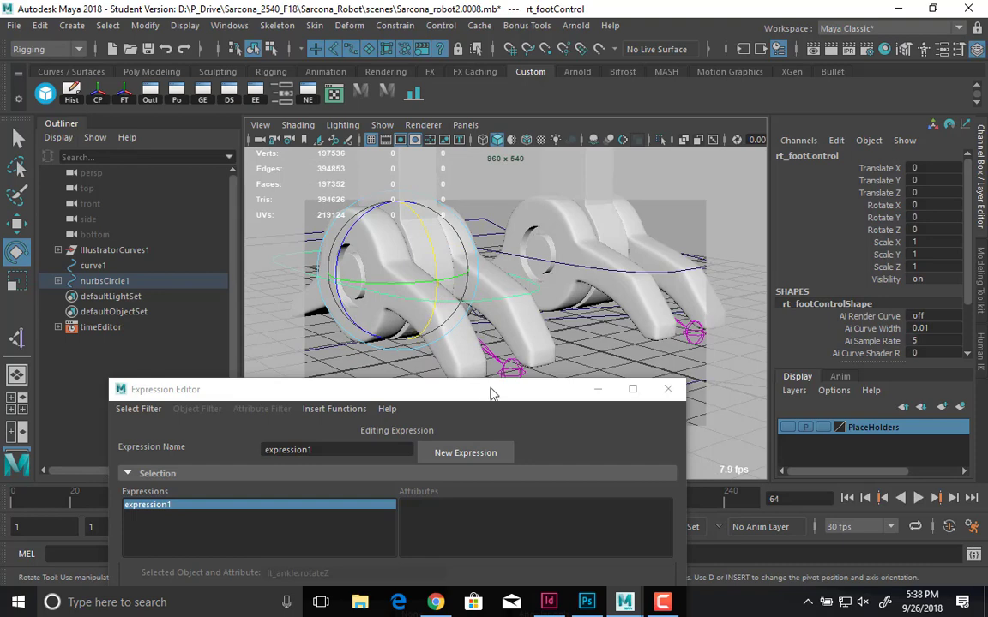
- Add spaces around the equals sign in both expression lines and widen the Expression Editor to fit them
left_click_drag(491, 393, 508, 28)
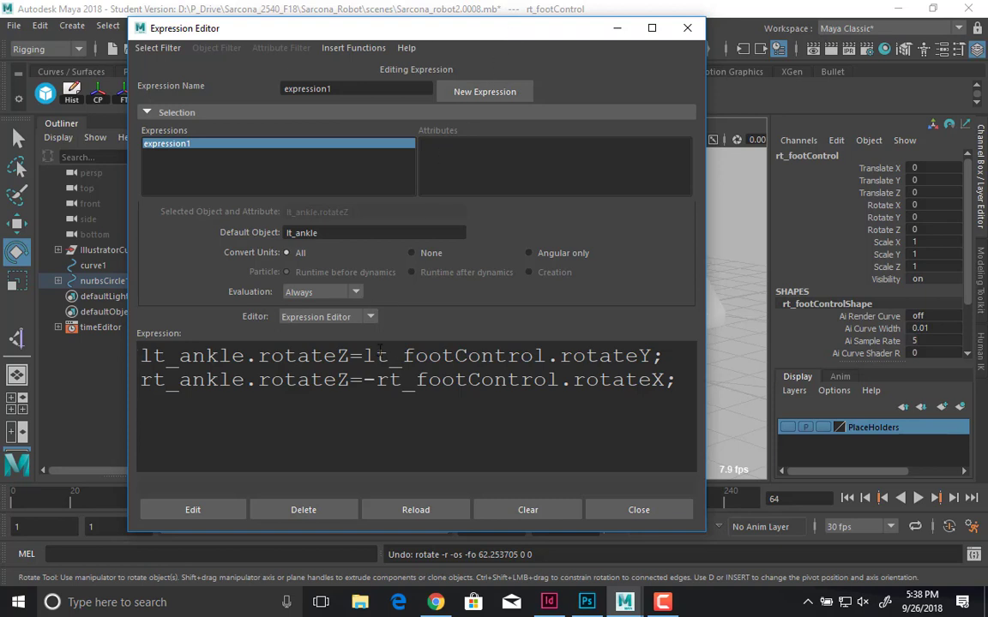
double_click(463, 380)
left_click(364, 380)
key("Left")
key("Left")
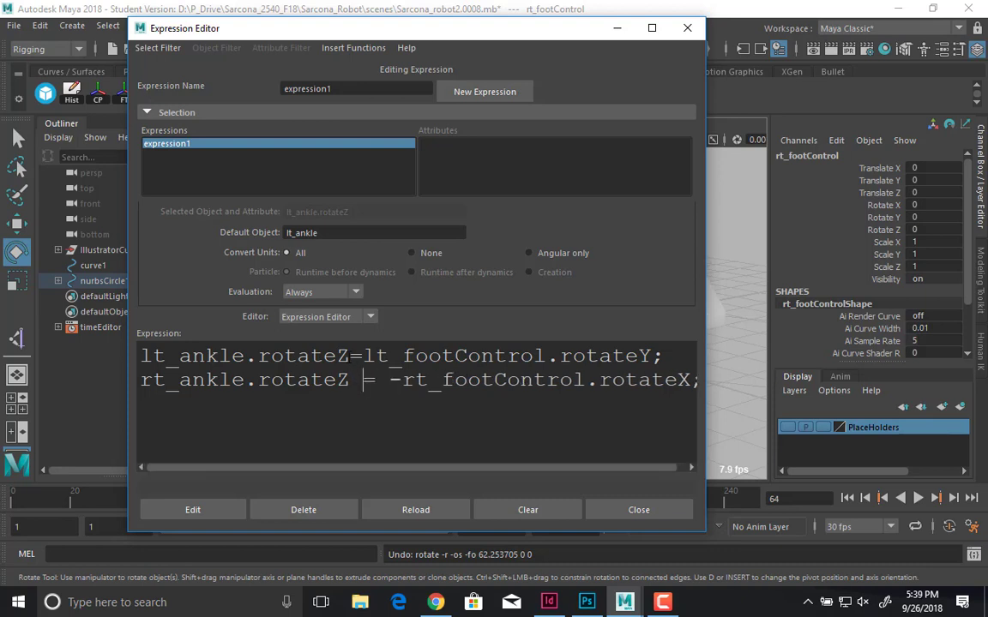
left_click(350, 355)
key("Right")
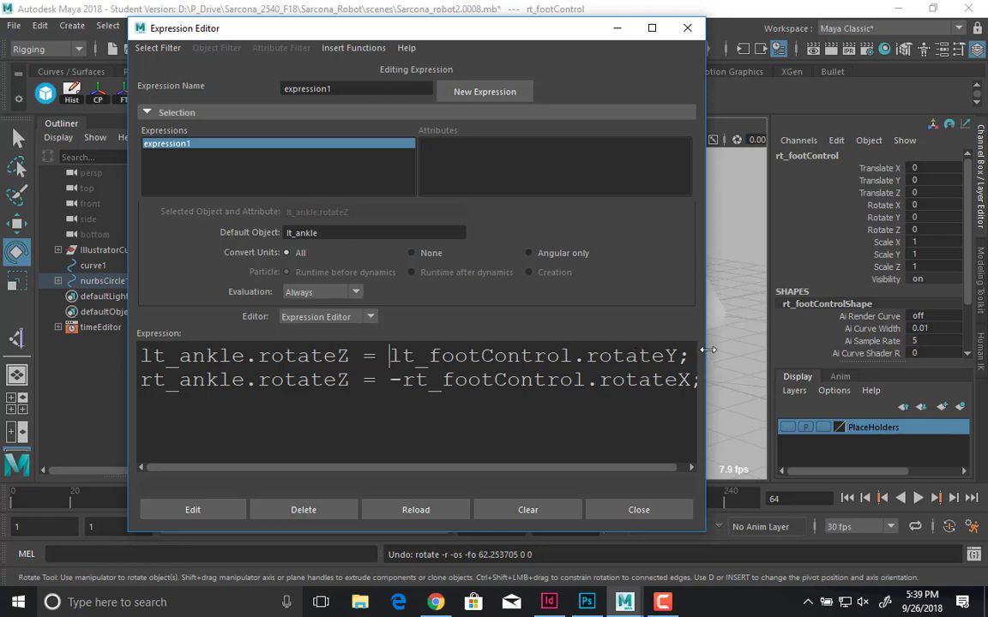
left_click_drag(705, 325, 920, 326)
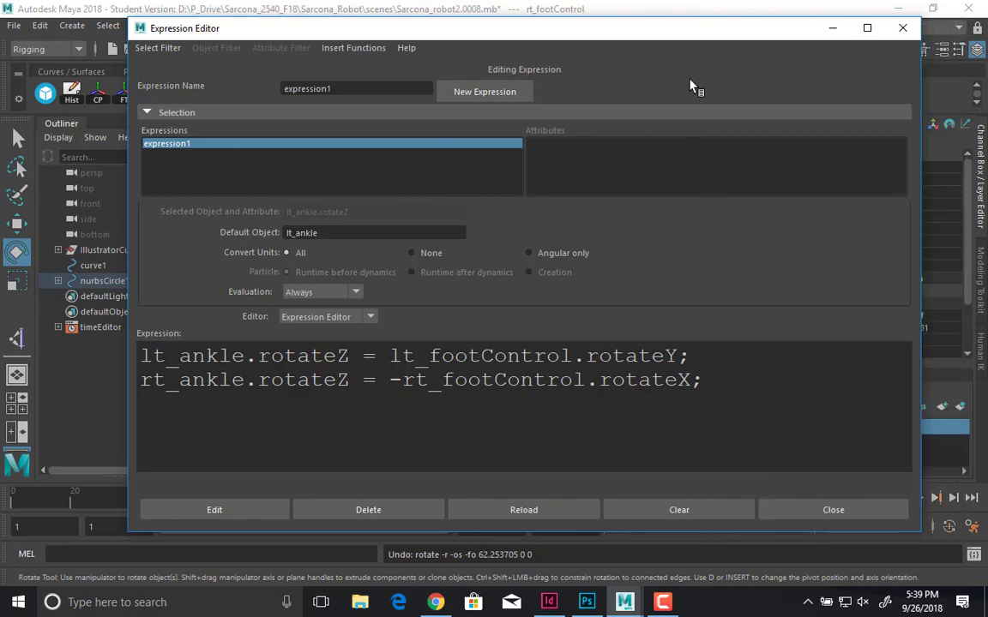
- Uncover the feet, rotate rt_footControl about its X axis once more as a test and undo it
left_click_drag(684, 32, 577, 433)
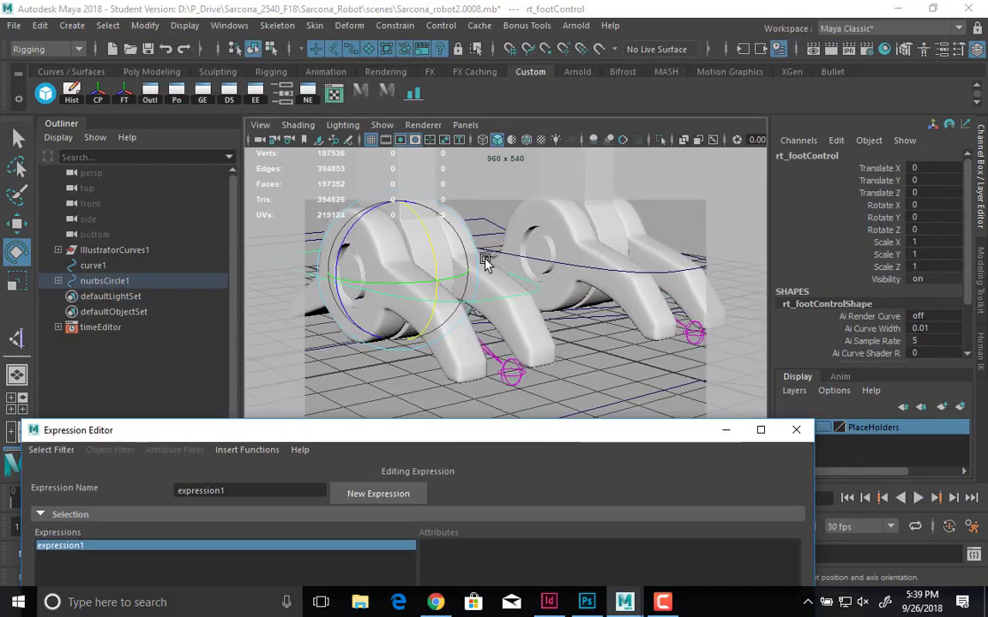
left_click_drag(424, 228, 441, 296)
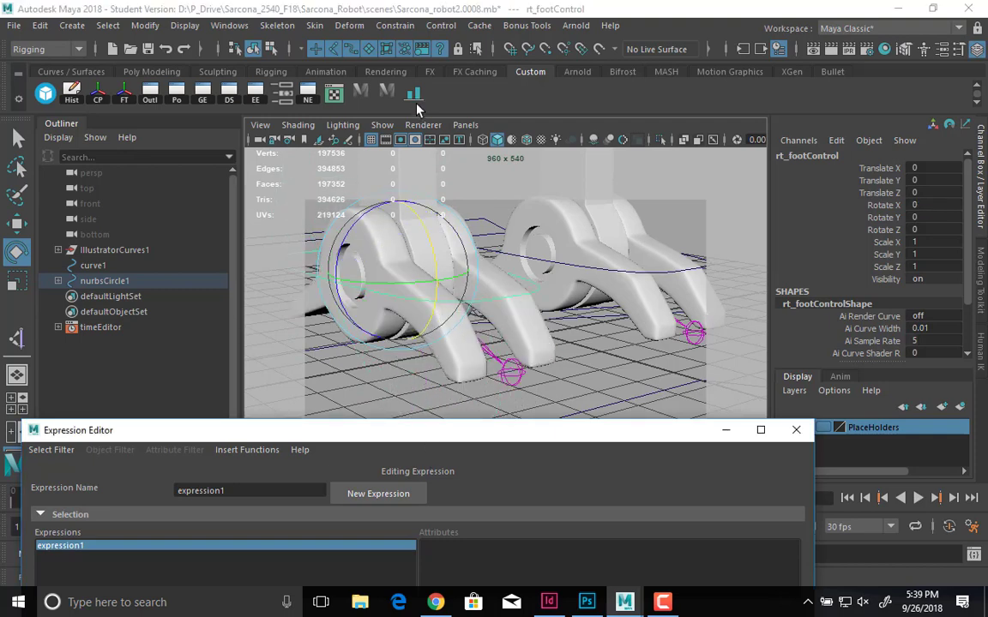
- Double both ankle rotations with 2 * lt_footControl.rotateY and -rt_footControl.rotateX * 2, apply the edit and uncover the feet
left_click_drag(421, 436, 436, 27)
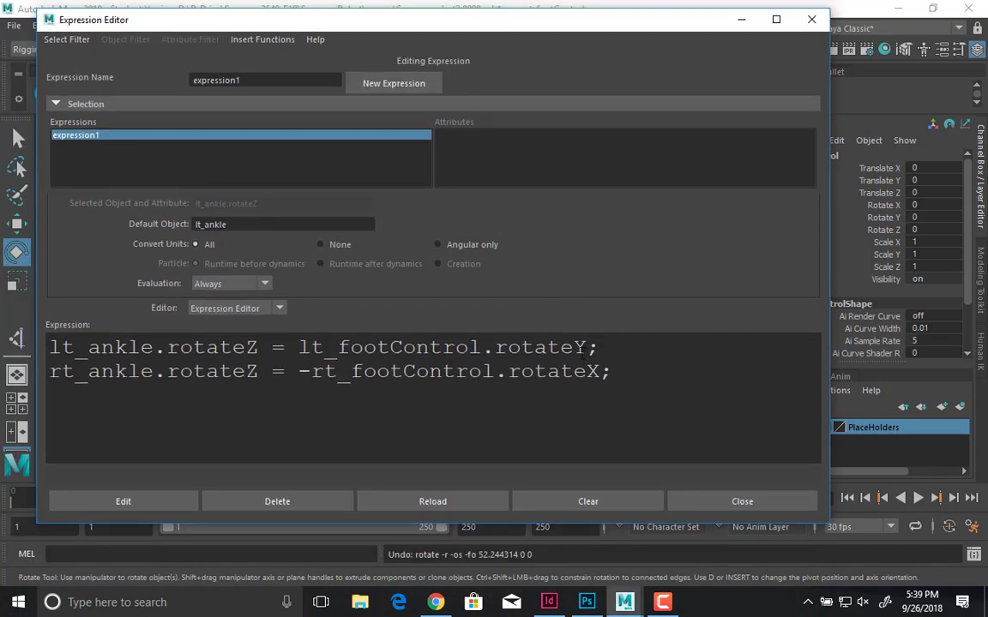
type("2")
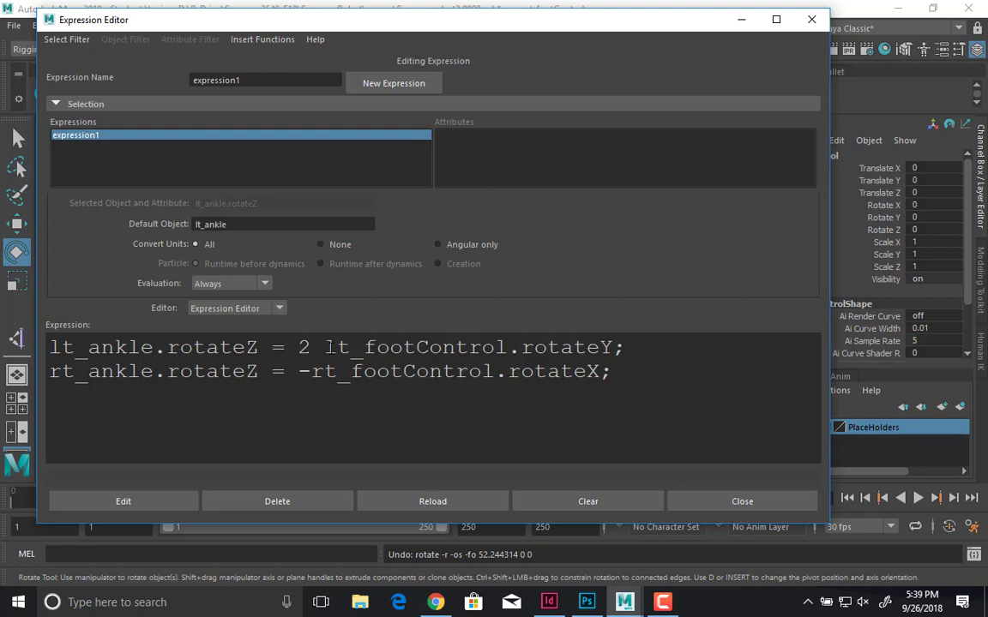
type("*")
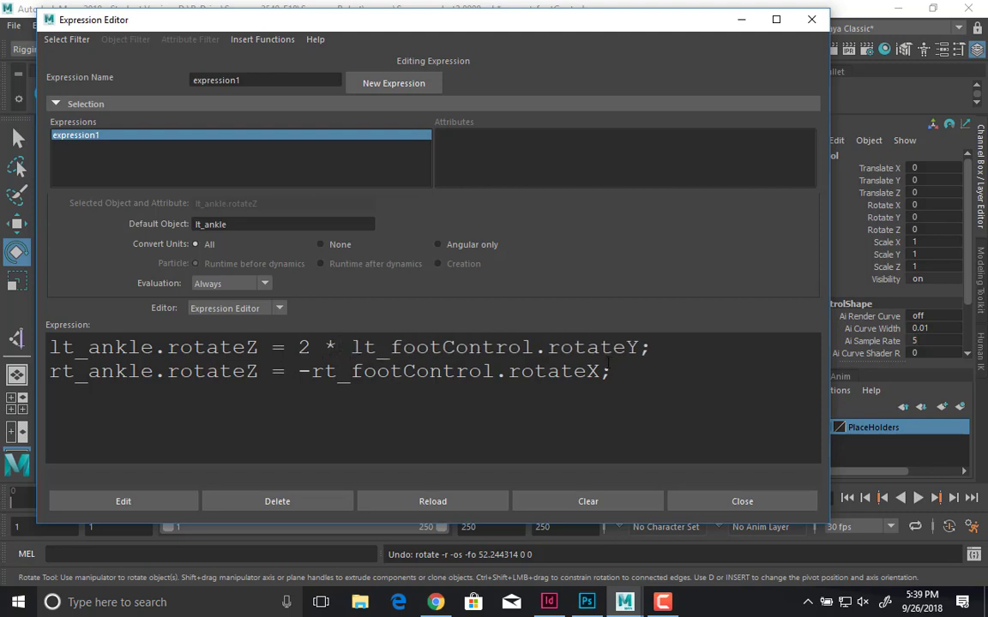
type(" 2")
type("2")
left_click(601, 380)
key("Right")
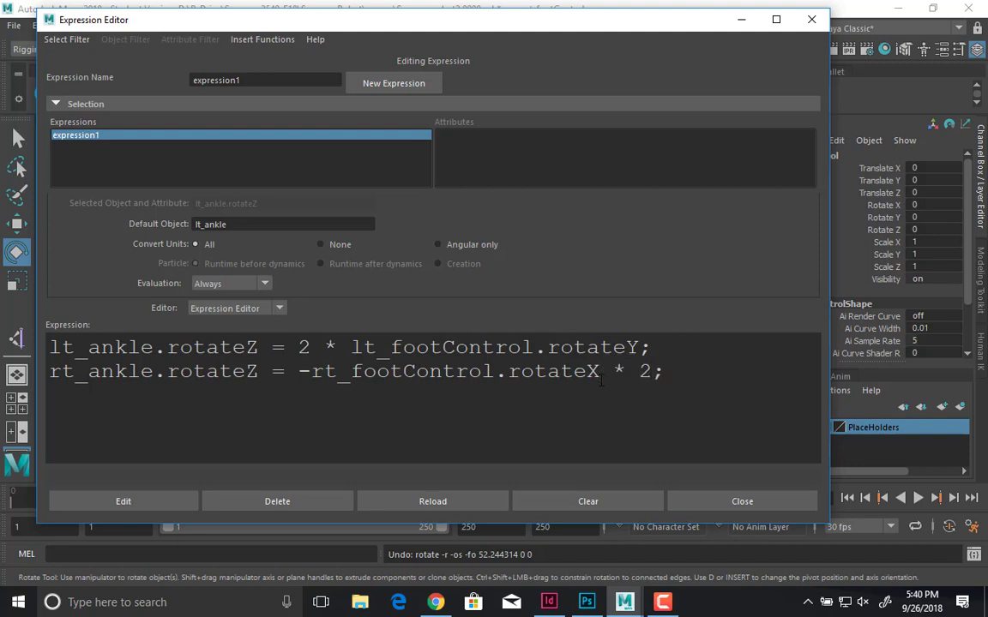
left_click(182, 505)
left_click_drag(312, 27, 325, 450)
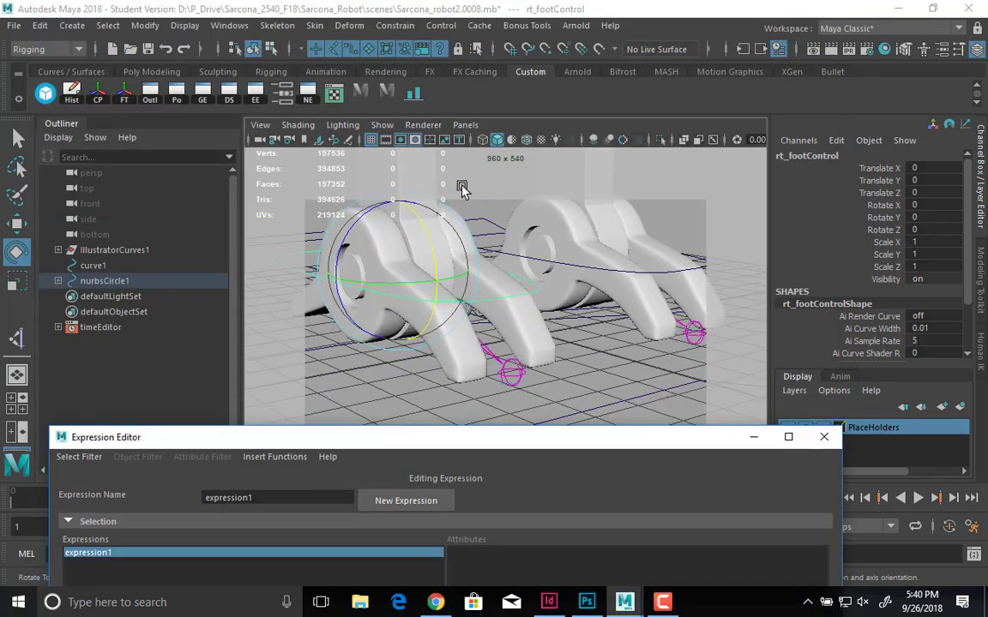
- Test the doubled ankle rotation by rotating rt_footControl to about -35 degrees in X, and undo the rotation
mouse_move(432, 229)
left_mouse_down()
mouse_move(432, 280)
mouse_move(429, 215)
left_mouse_up()
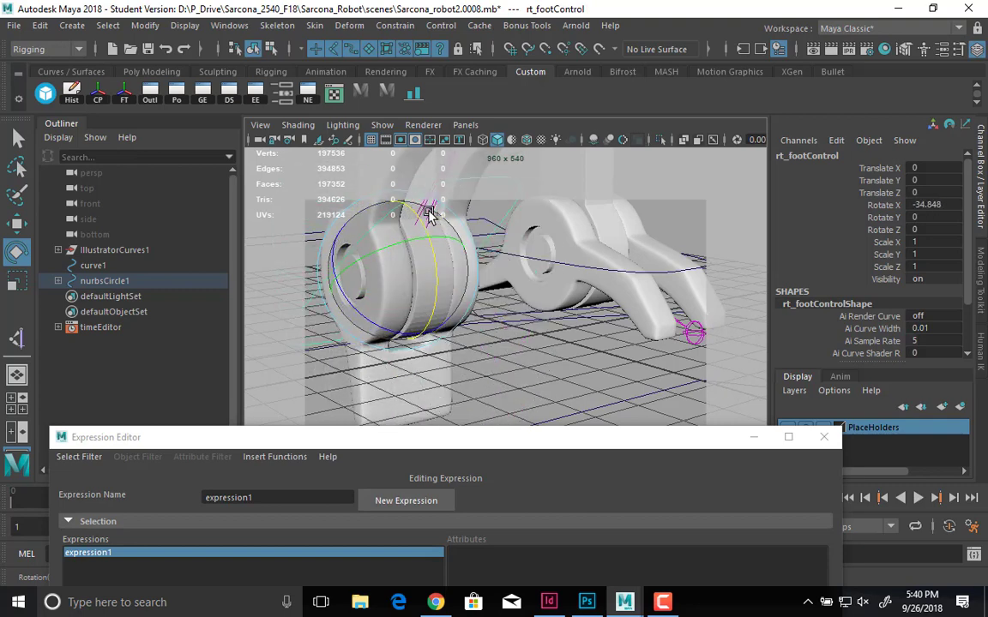
key("ctrl+z")
- Remove the multipliers of 2 from both expression lines, leaving lt_footControl.rotateY and -rt_footControl.rotateX, and apply the edit
left_click_drag(517, 438, 495, 43)
left_click(337, 371)
key("BackSpace")
key("BackSpace")
key("BackSpace")
key("BackSpace")
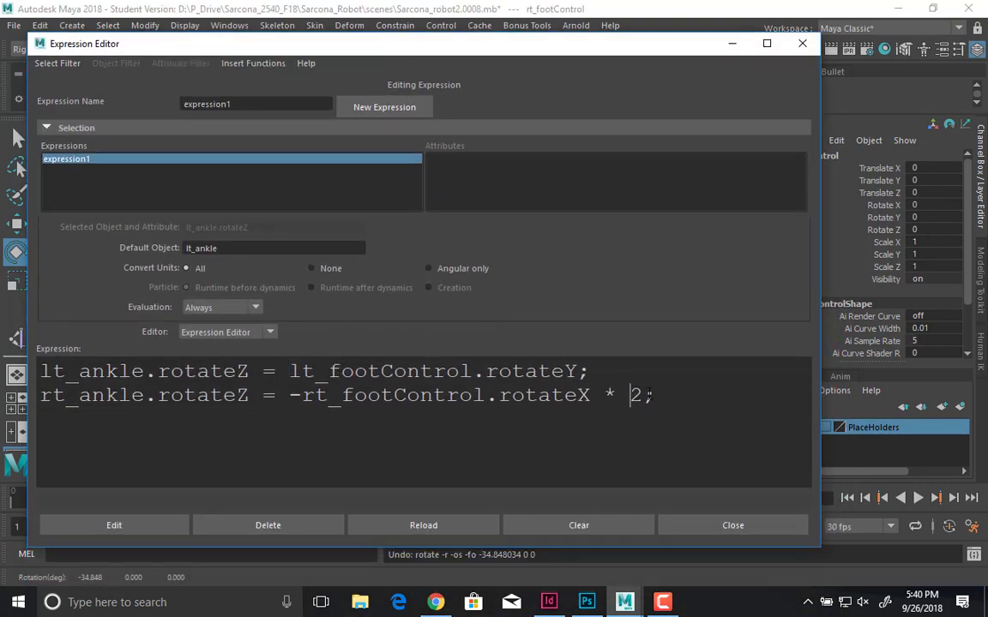
left_click_drag(643, 396, 591, 395)
key("BackSpace")
left_click(157, 524)
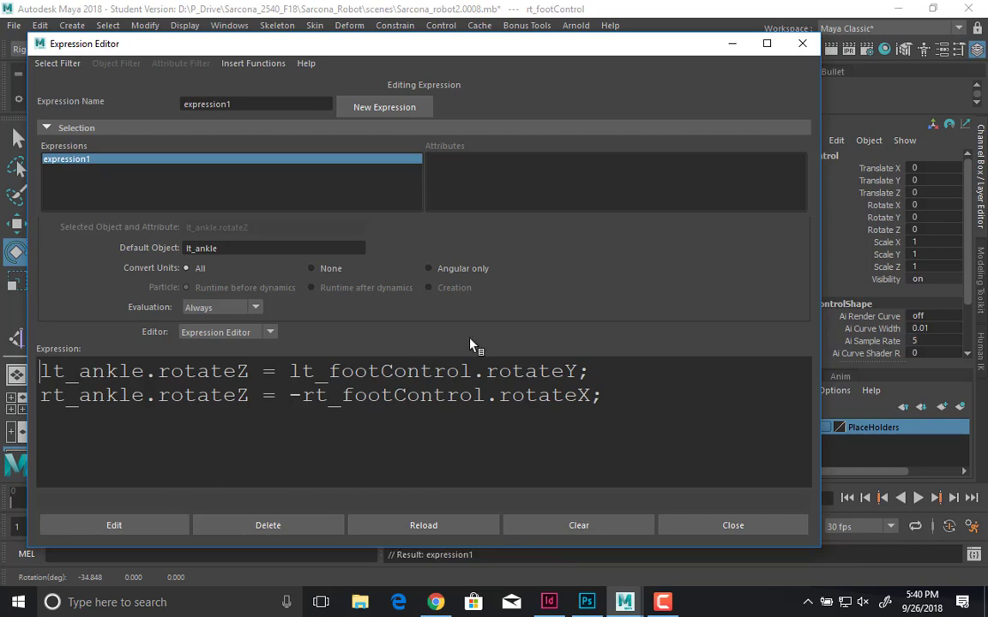
- Copy both expression lines, clear them from the editor and delete expression1
left_click_drag(625, 402, 173, 341)
key("ctrl+c")
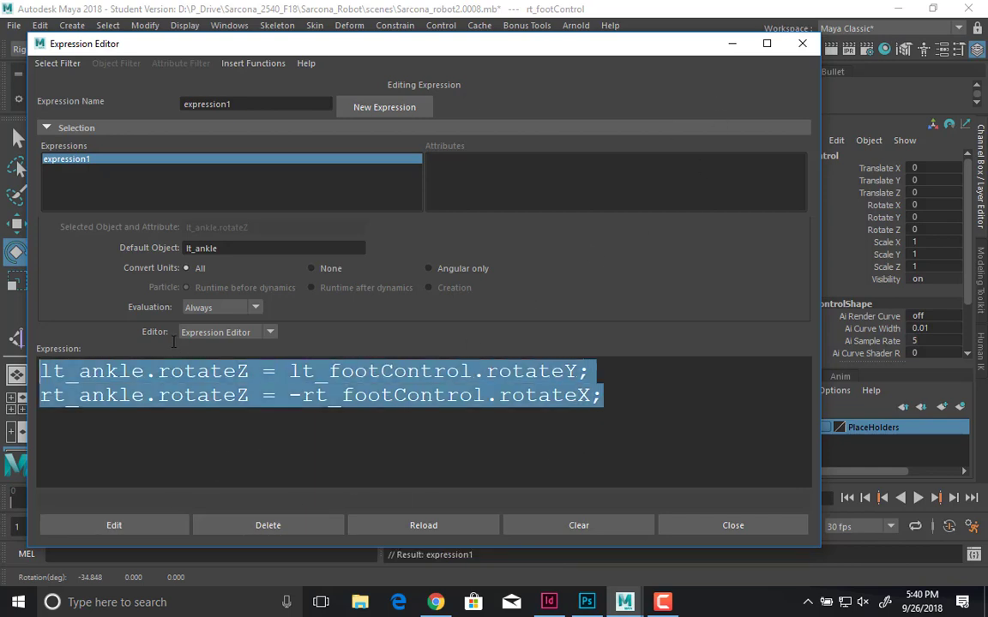
key("BackSpace")
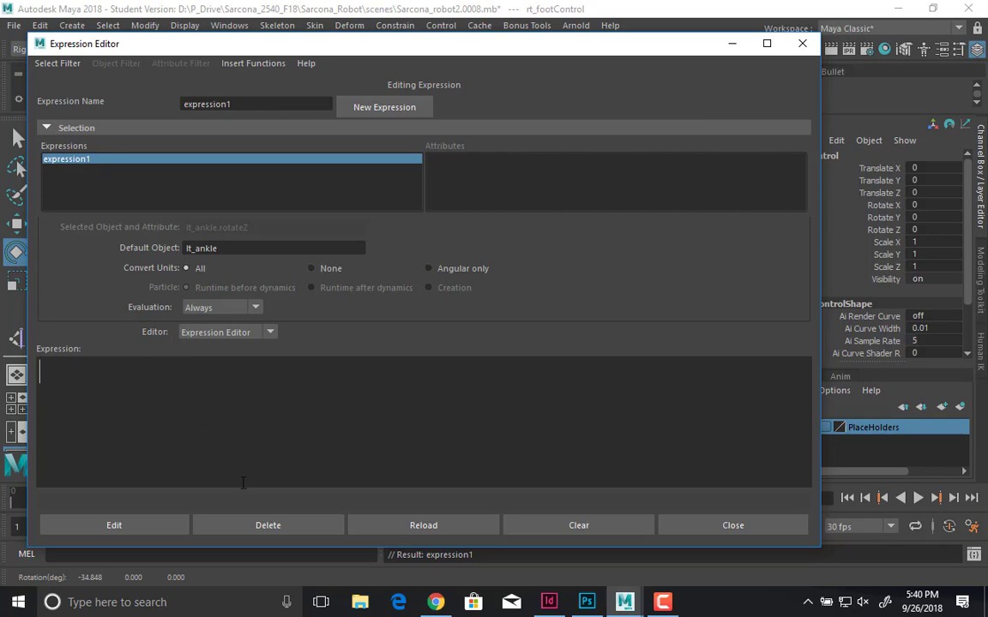
left_click(261, 526)
- Open WordPad and paste the copied expression lines into its blank document
key("super")
type("wordpad")
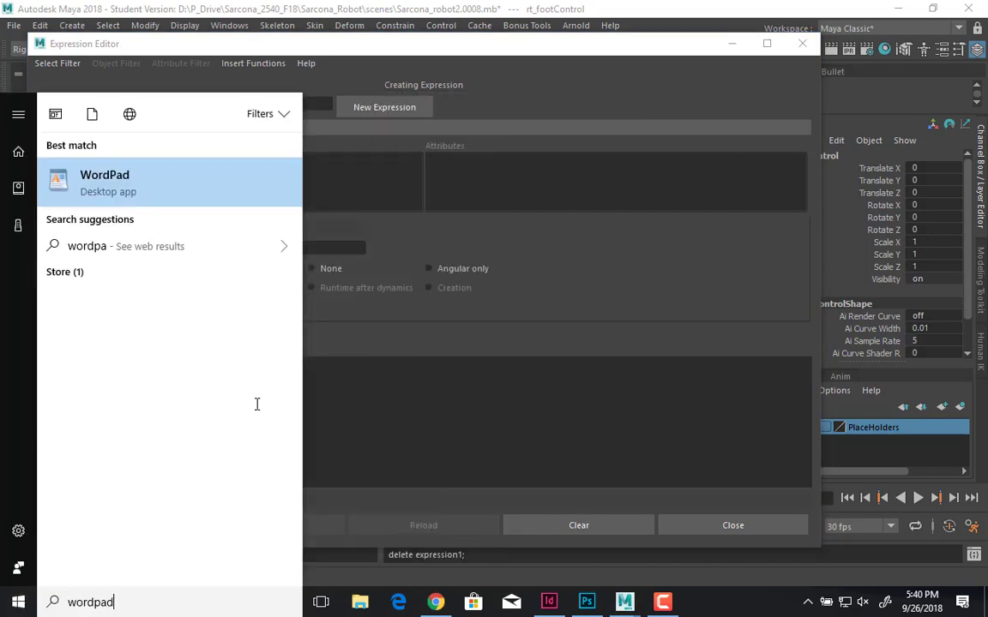
key("Return")
key("ctrl+v")
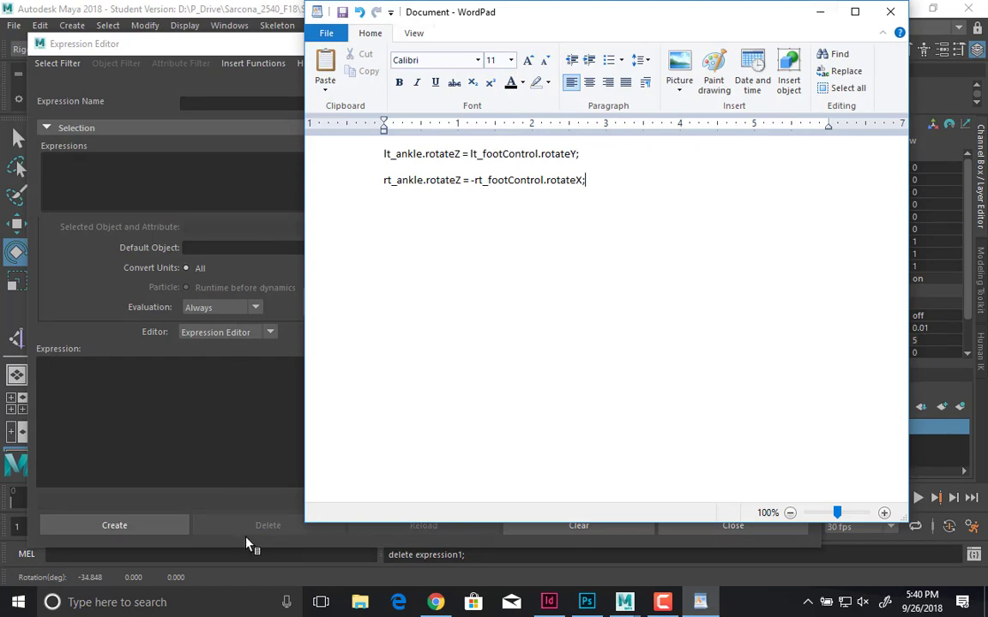
- Return to Maya, minimize the Expression Editor, and test-rotate rt_footControl without the expression before undoing the rotation
left_click(248, 495)
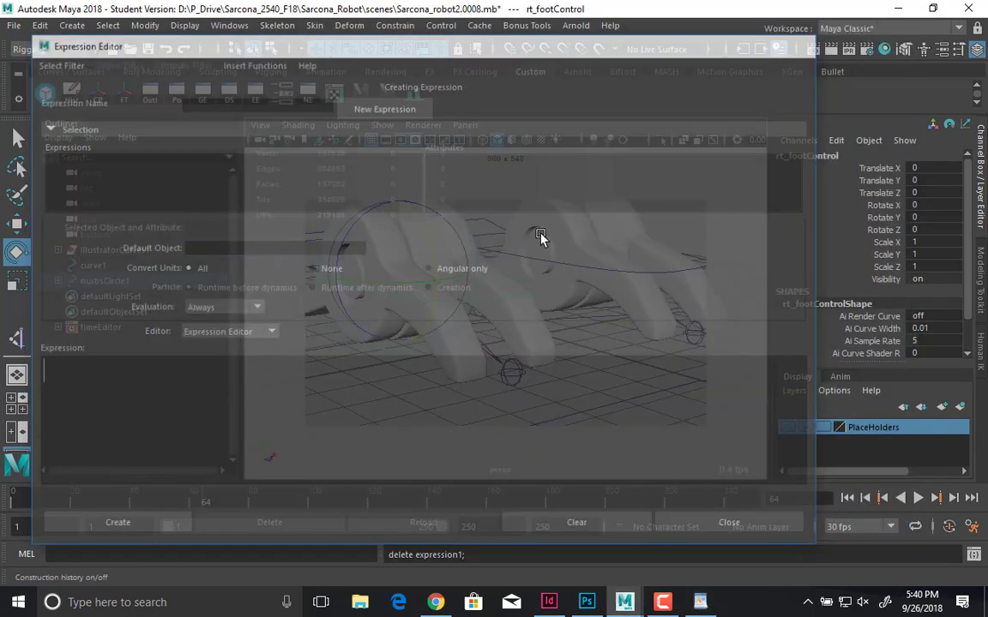
left_click(732, 44)
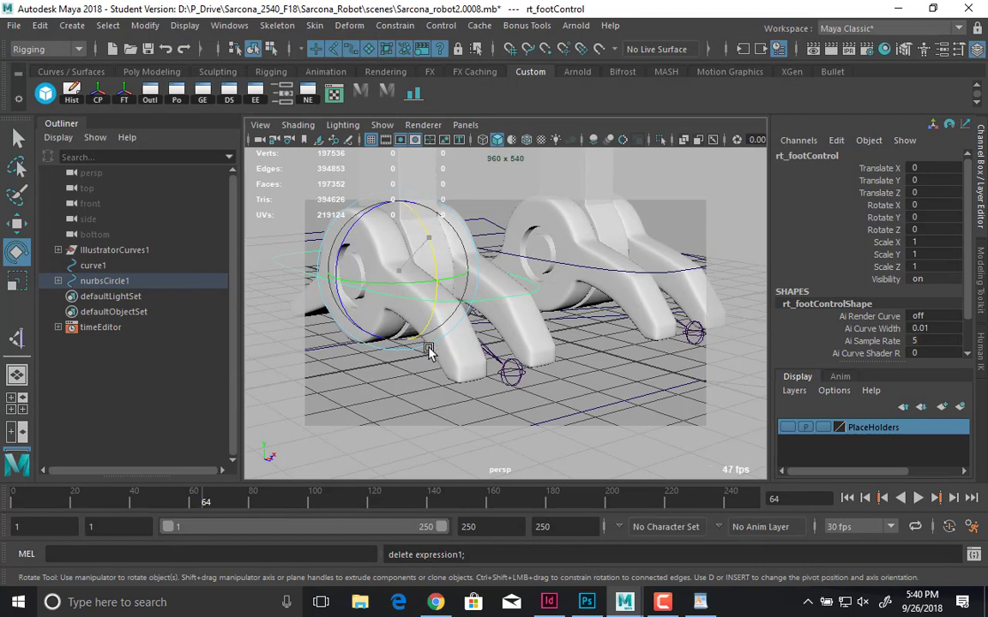
left_click_drag(430, 348, 459, 216)
key("ctrl+z")
scroll(398, 268, "down", 5)
middle_click_drag(510, 262, 493, 313, "alt")
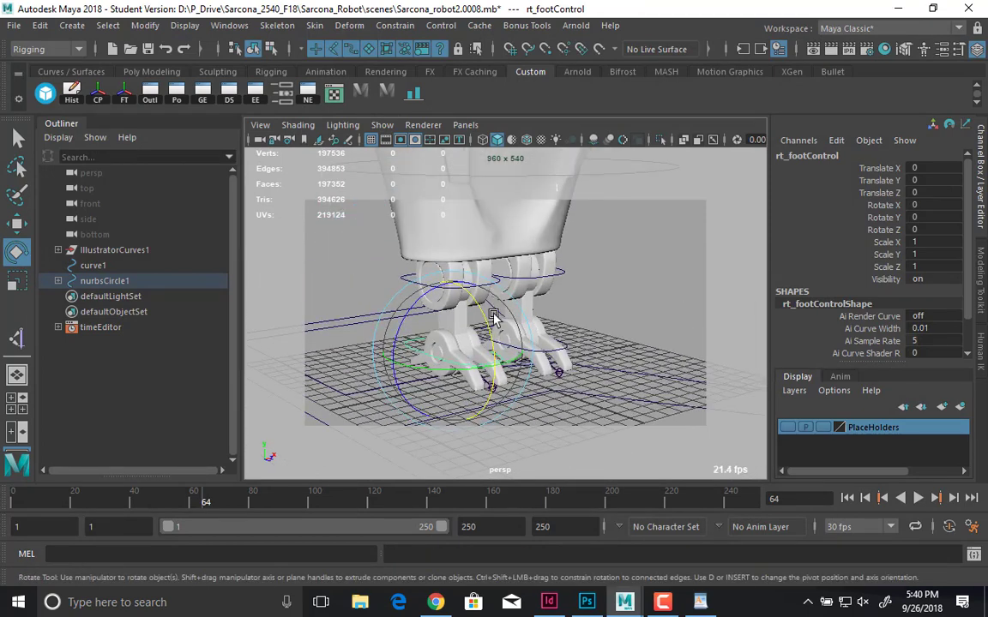
- Open the Node Editor, add a second tab to it and return to the Untitled_1 tab
left_click(235, 29)
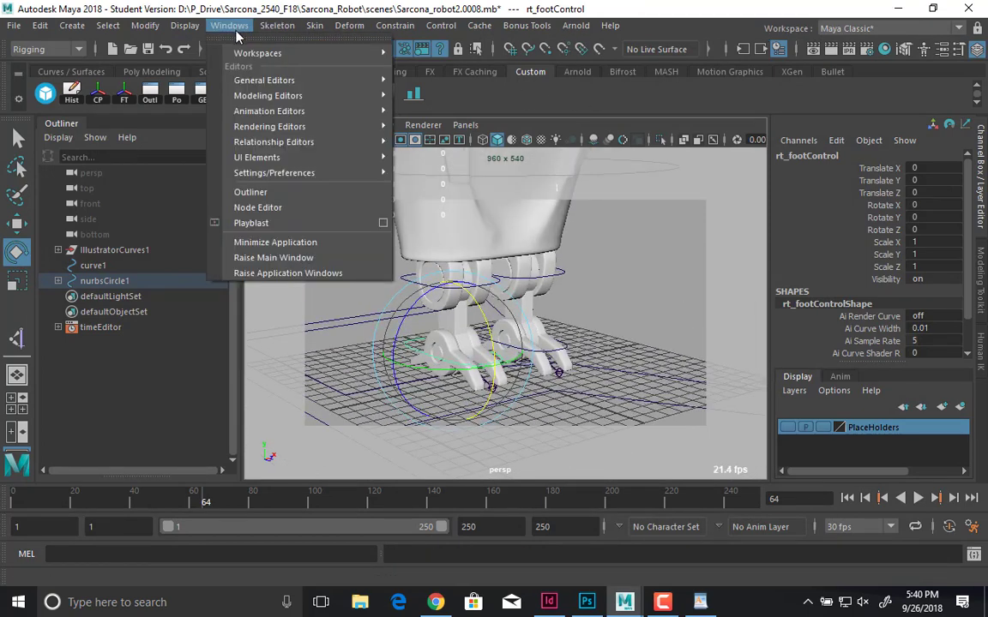
left_click(298, 208)
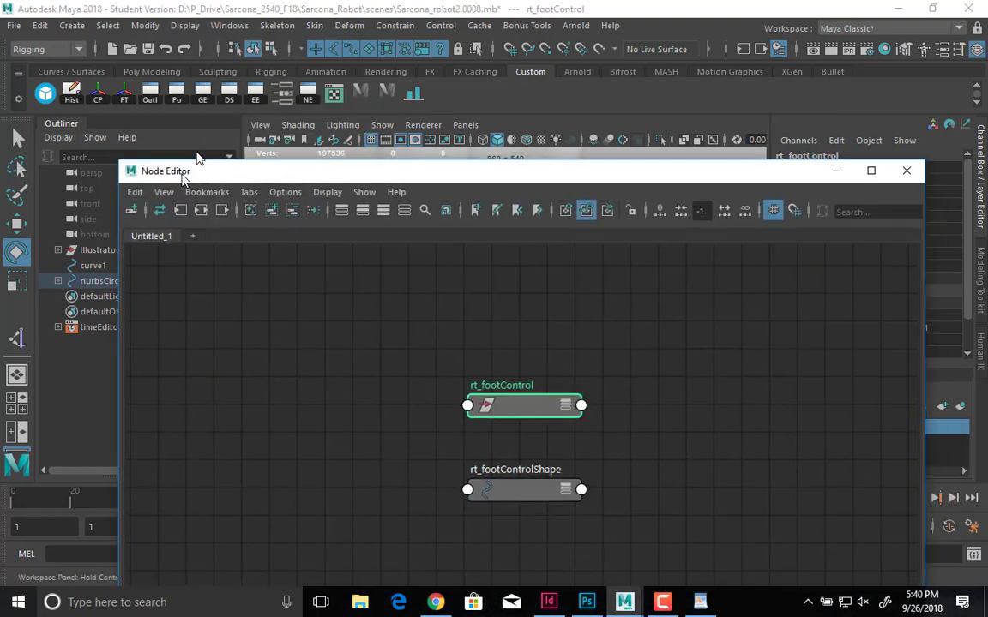
left_click_drag(182, 175, 218, 82)
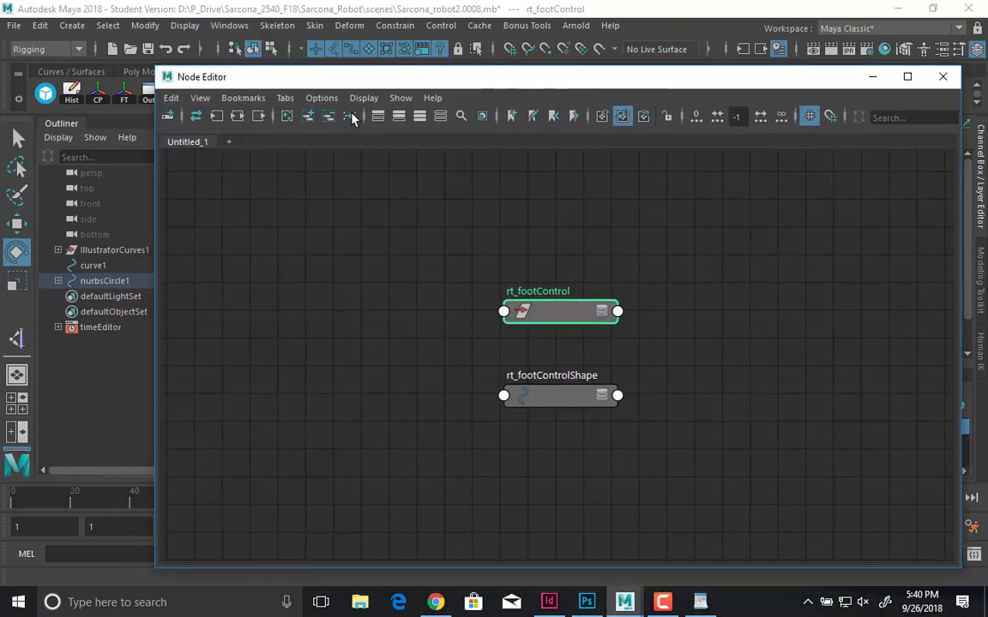
left_click(320, 97)
mouse_move(249, 99)
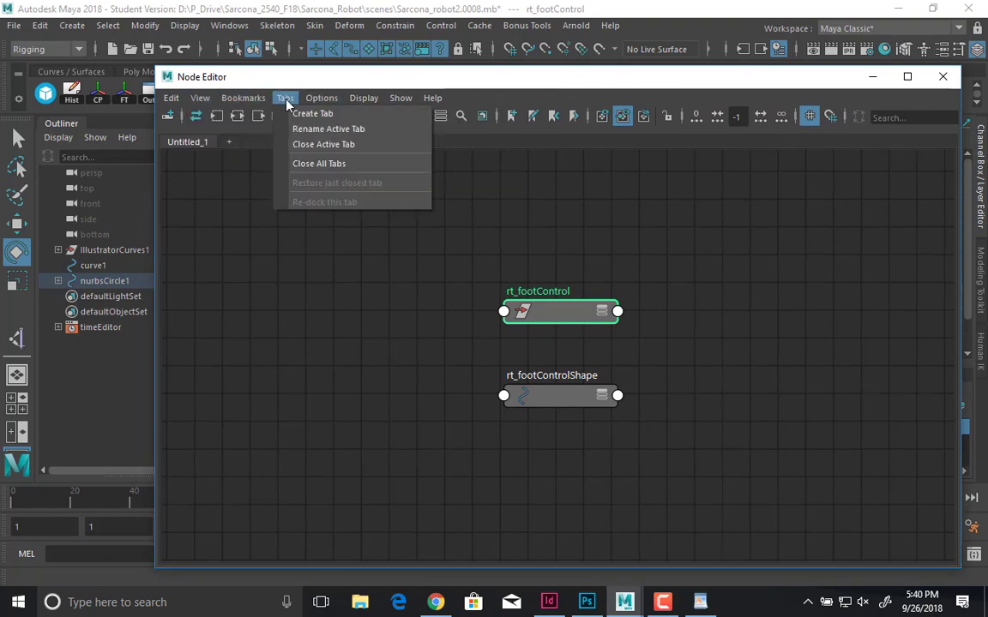
left_click(291, 113)
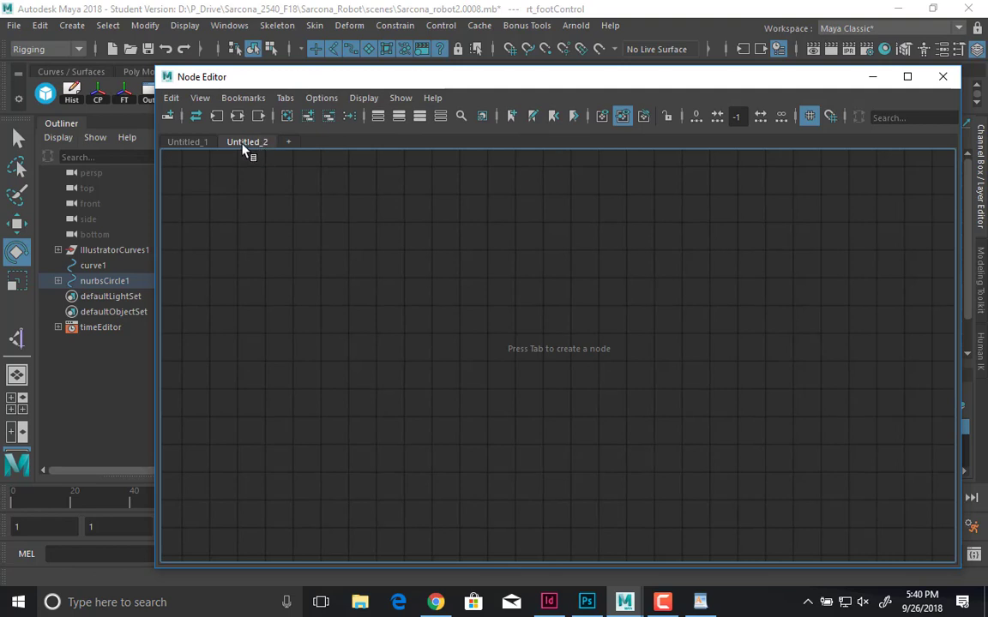
left_click(187, 141)
left_click(321, 98)
mouse_move(396, 100)
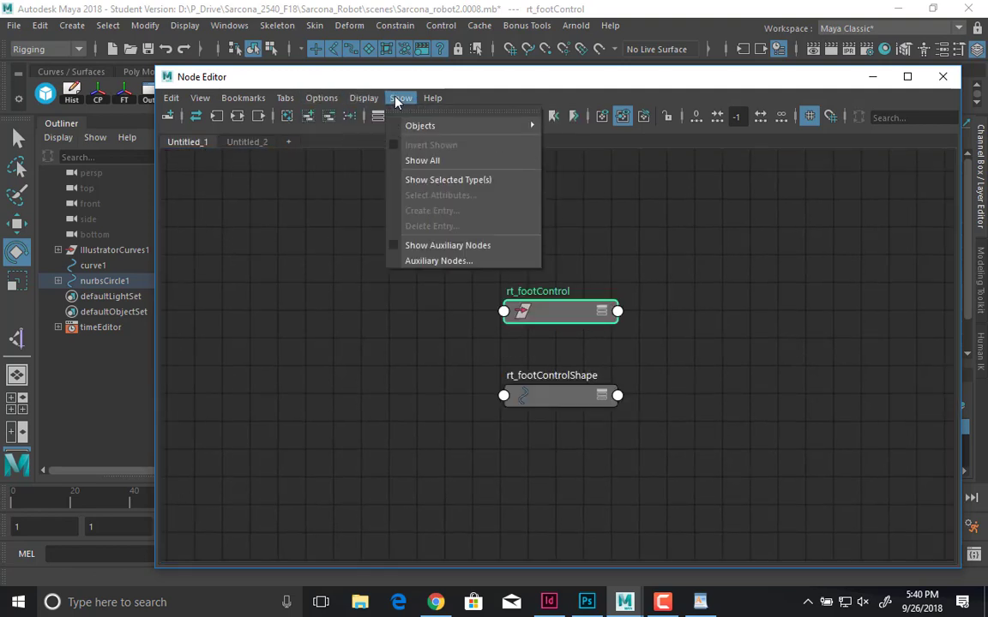
mouse_move(174, 101)
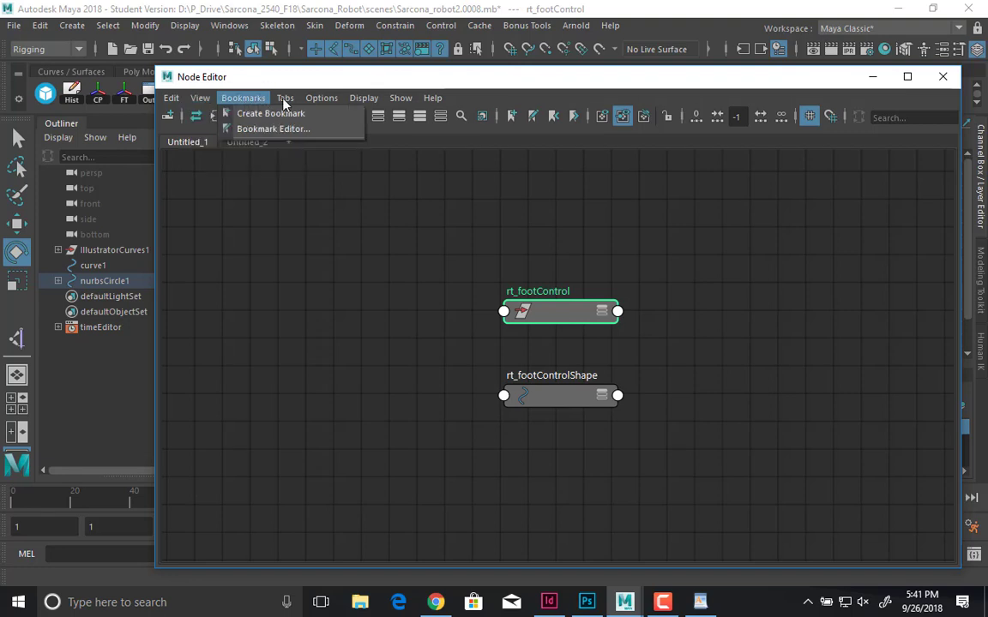
mouse_move(287, 102)
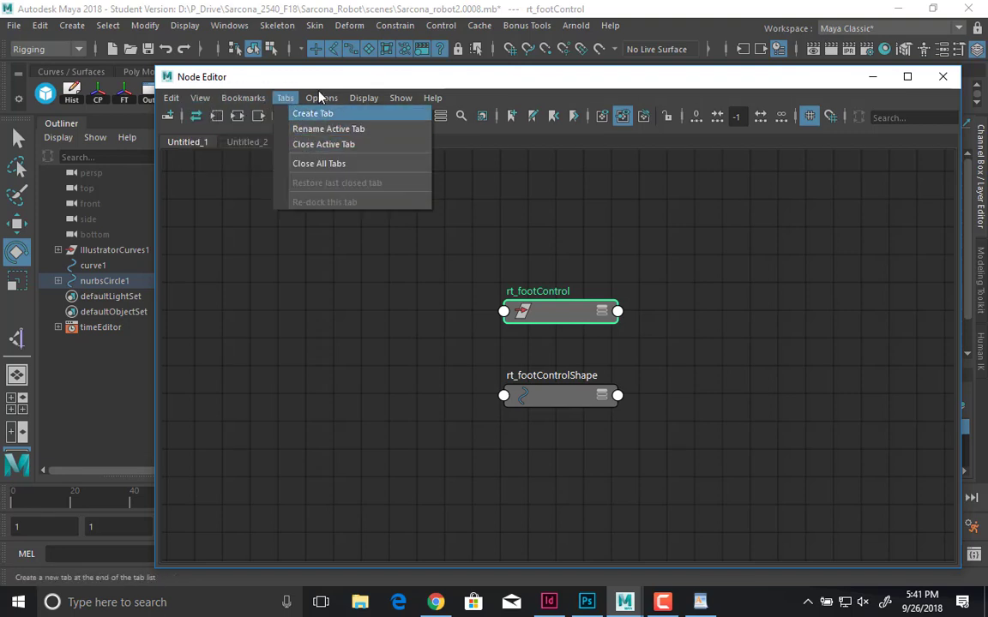
mouse_move(322, 100)
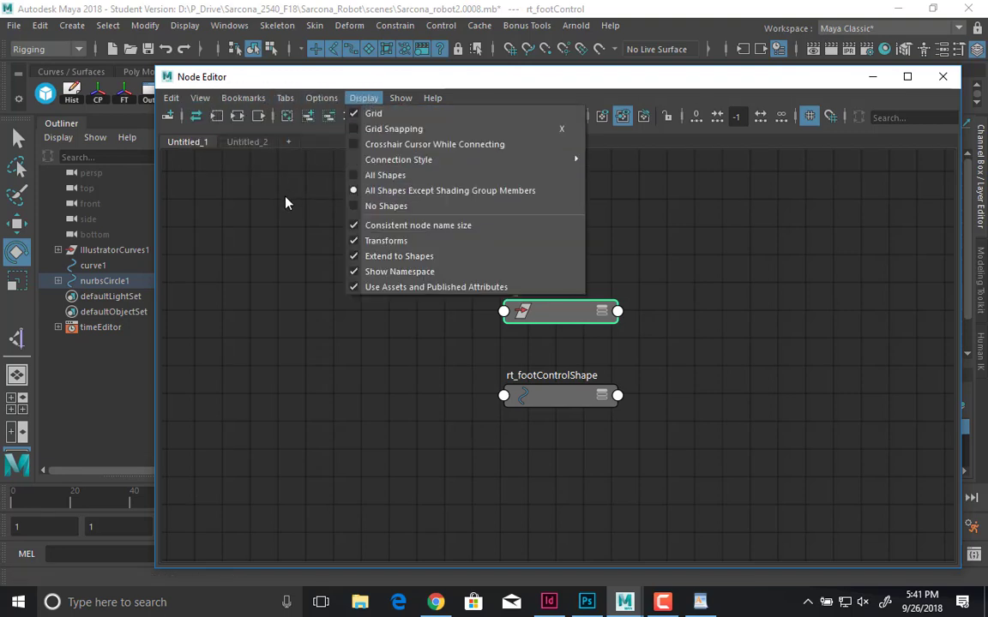
left_click(311, 208)
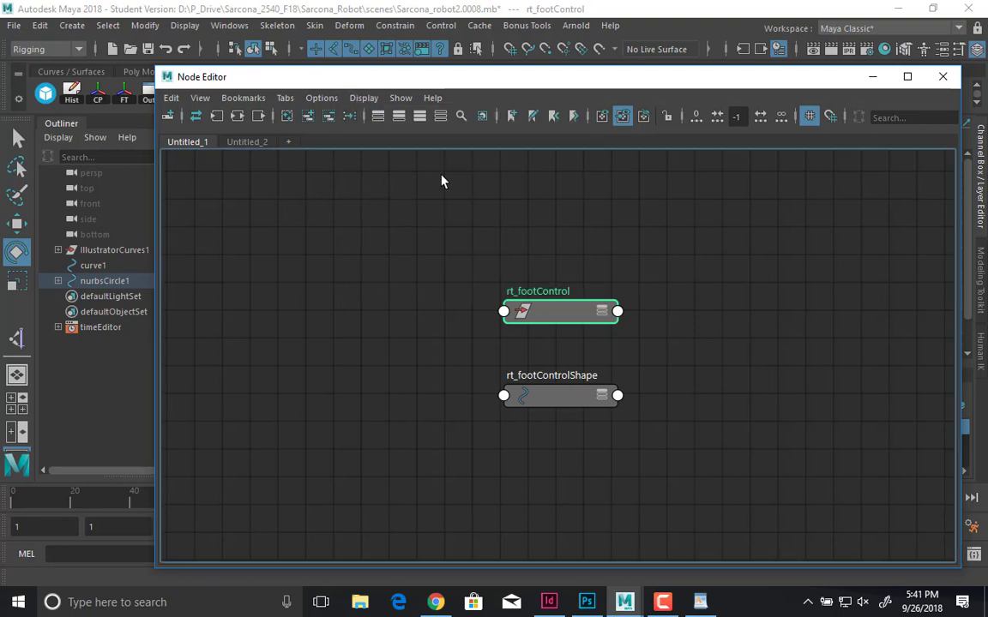
right_click_drag(441, 178, 447, 129)
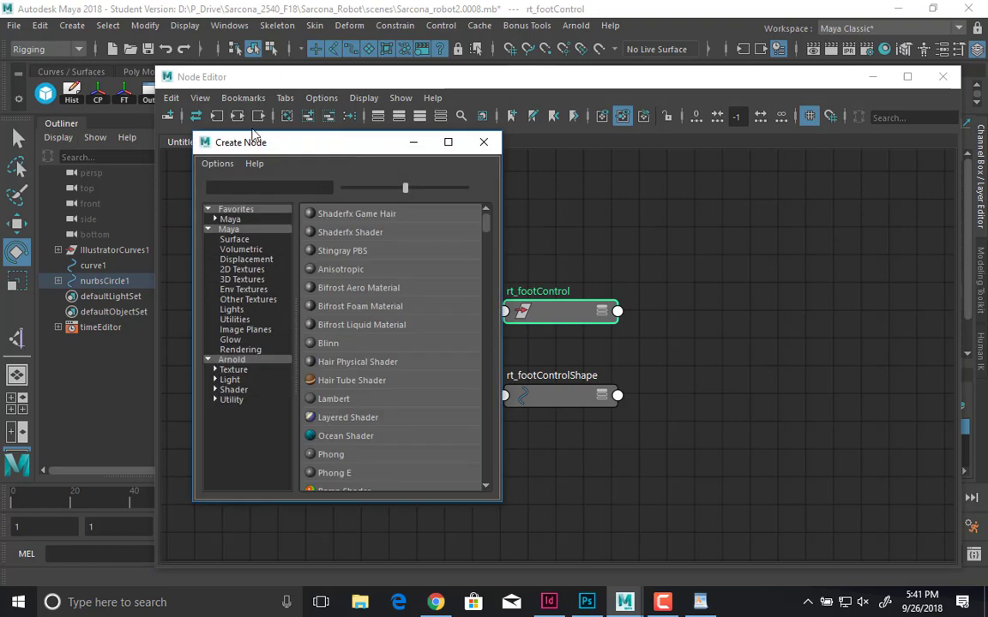
left_click_drag(350, 144, 173, 60)
left_click(80, 104)
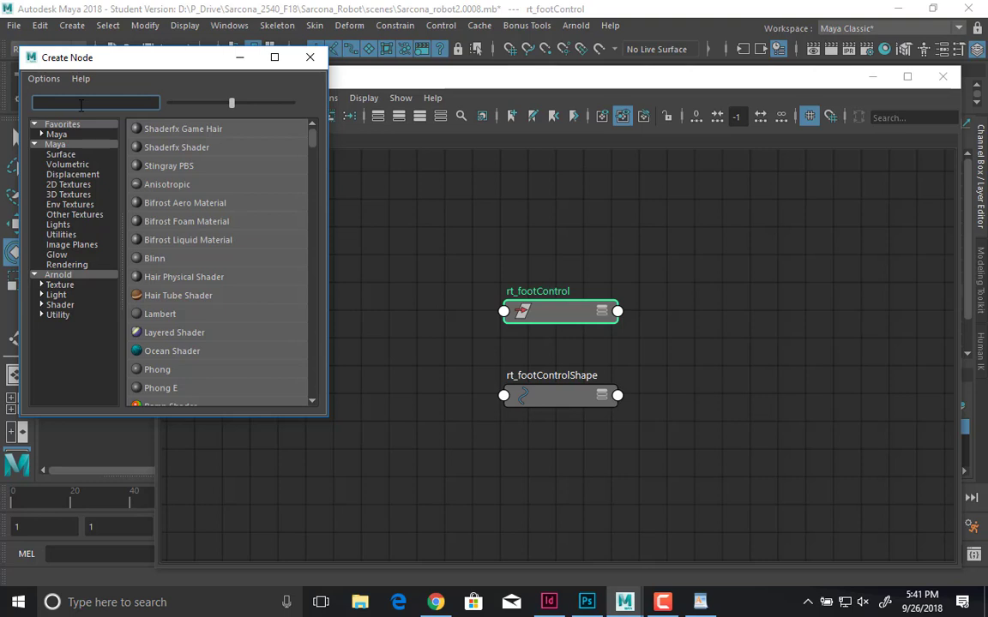
left_click(310, 57)
- Select rt_ankle together with rt_footControl in the viewport and graph their input and output connections in the Node Editor
left_click_drag(448, 78, 655, 430)
right_click_drag(495, 323, 566, 330, "alt")
middle_click_drag(567, 330, 523, 210, "alt")
key("q")
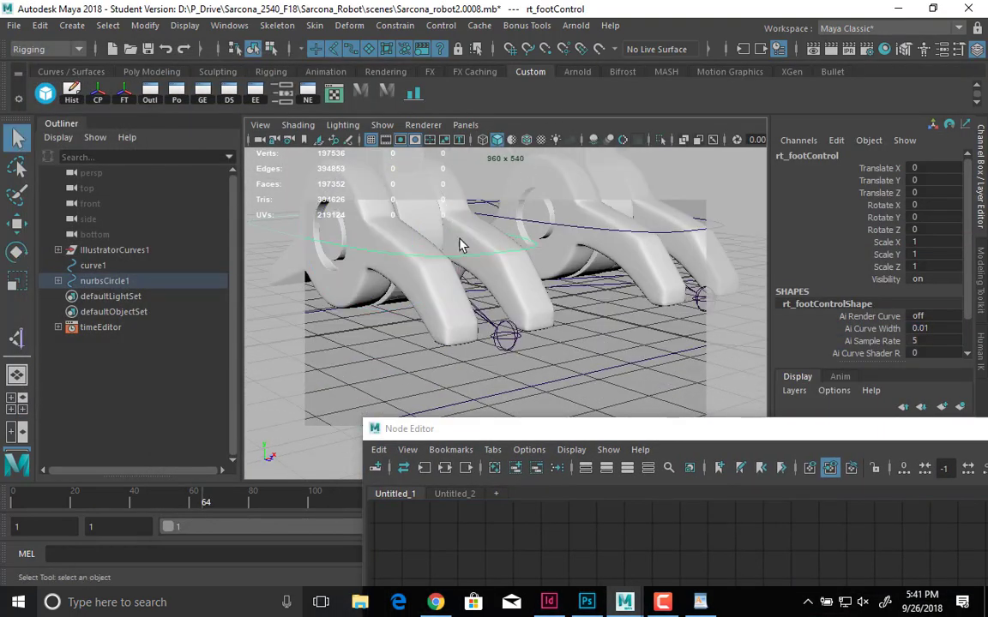
left_click(432, 281)
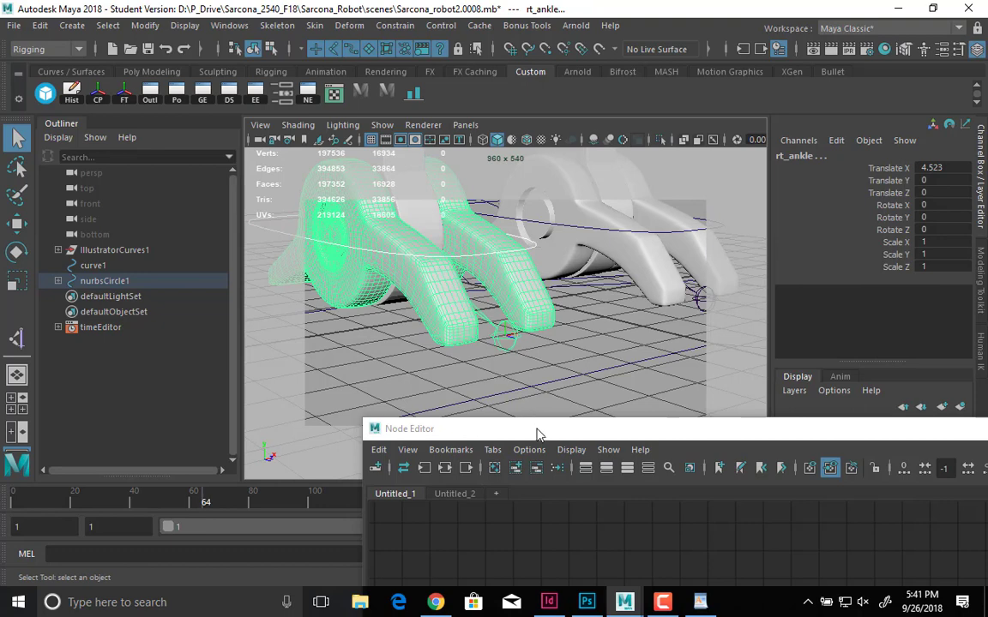
left_click_drag(525, 423, 236, 55)
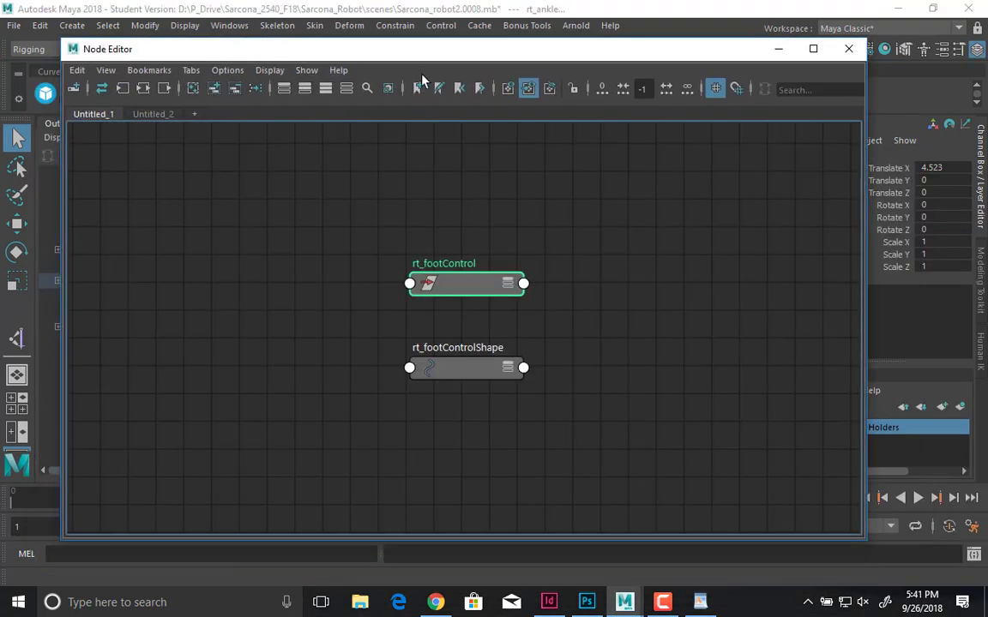
left_click(142, 89)
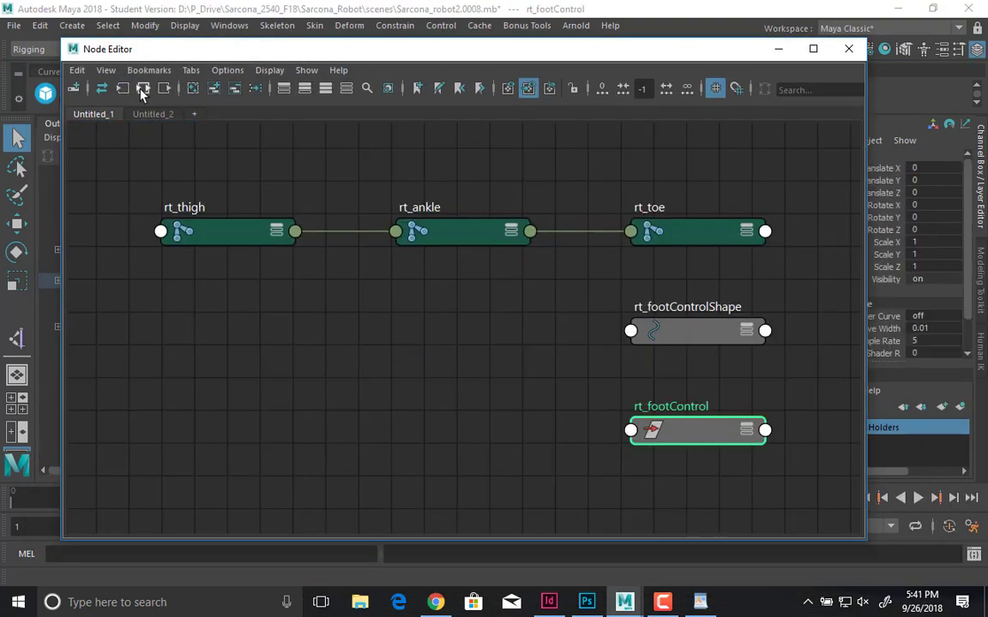
- Check the joint nodes and rearrange the graph with rt_ankle below the joint chain, rt_footControl before it and rt_footControlShape out of the way
left_click(510, 397)
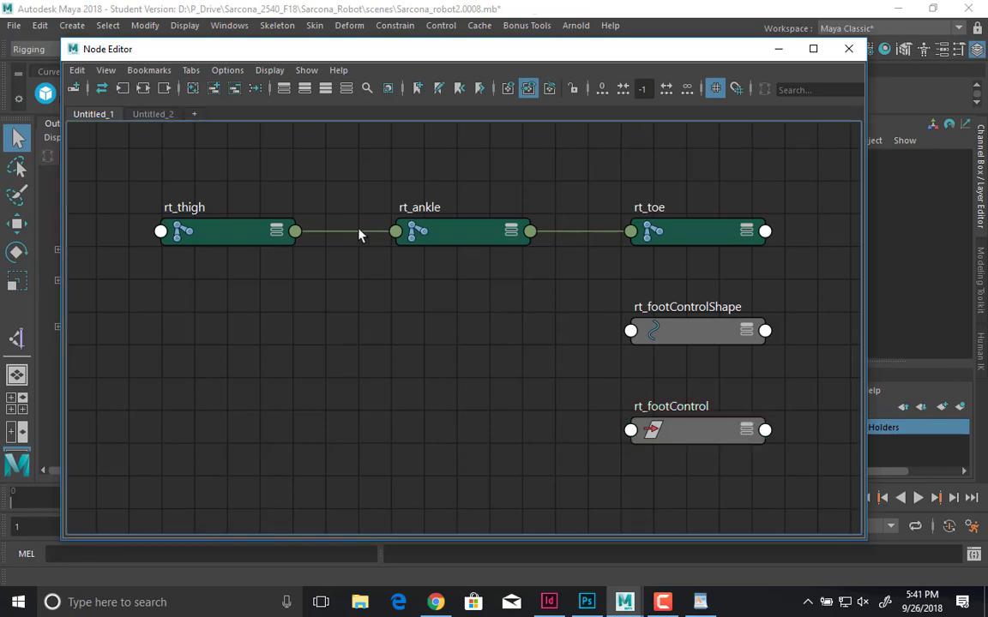
left_click(228, 236)
left_click(463, 242)
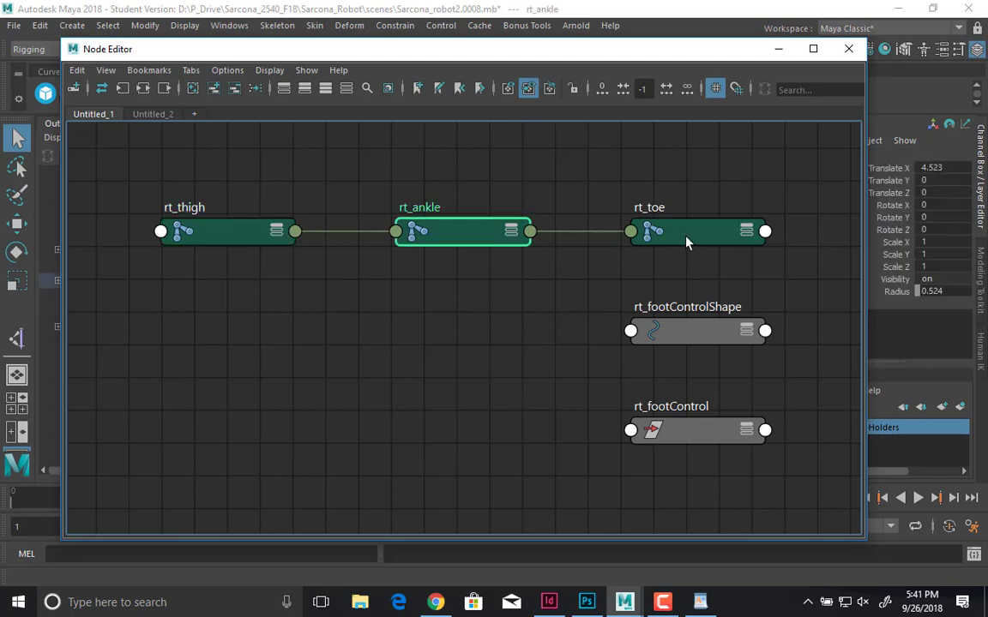
left_click(669, 242)
left_click_drag(481, 237, 478, 328)
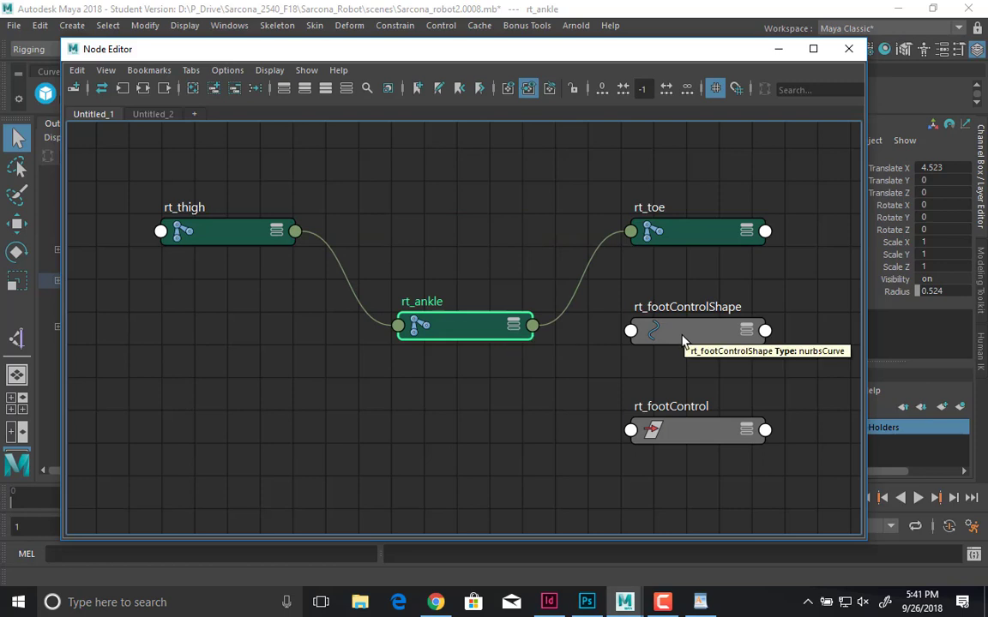
left_click_drag(692, 437, 272, 380)
left_click_drag(719, 337, 805, 300)
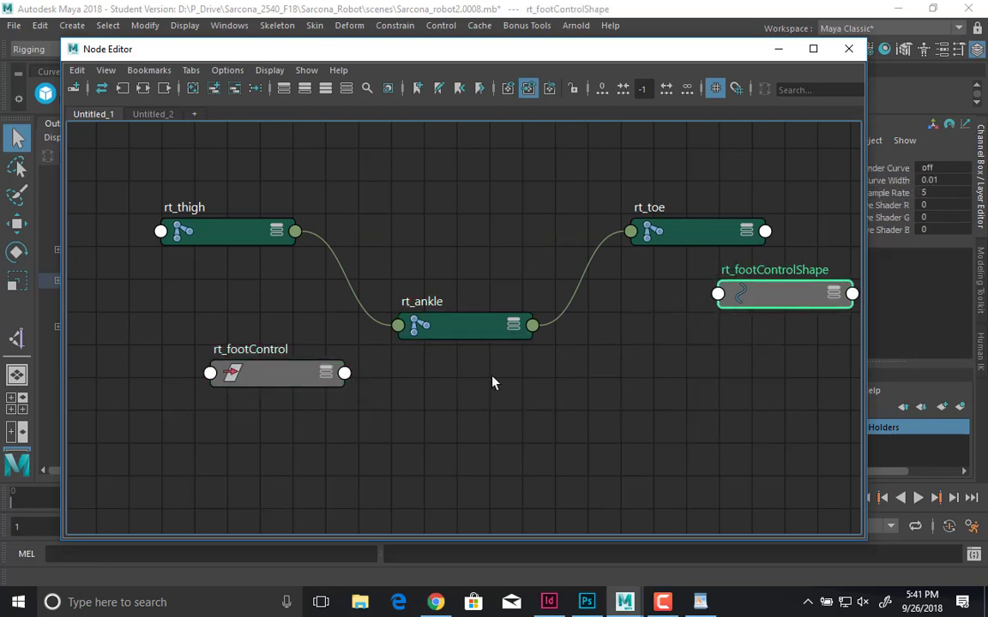
left_click_drag(479, 332, 514, 360)
left_click_drag(275, 374, 239, 364)
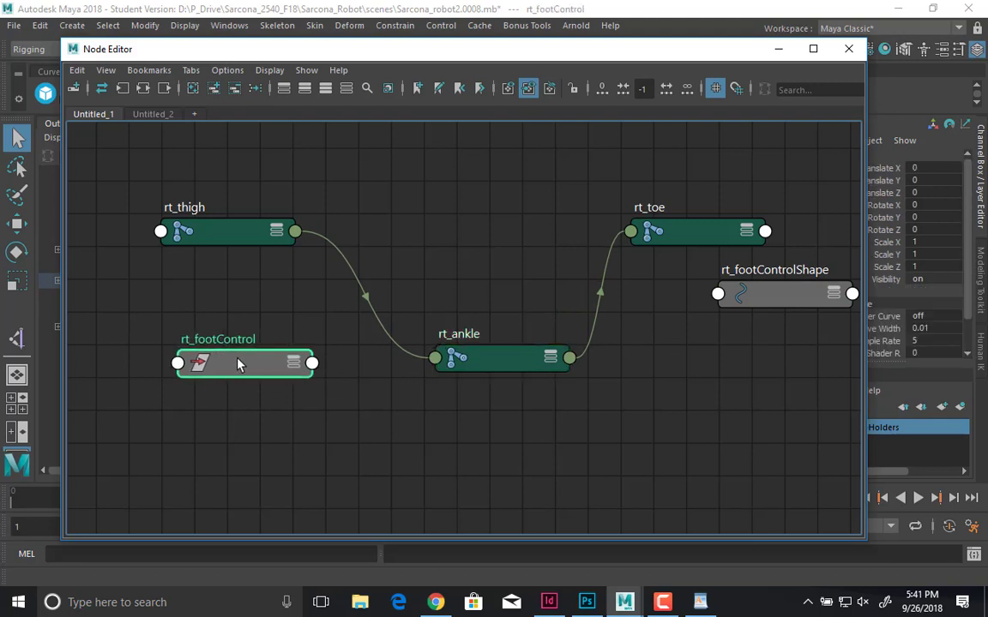
- Expand the rt_footControl node to its full attribute list and unfold its Rotate X, Y and Z channels
left_click(293, 365)
middle_click_drag(337, 443, 272, 225)
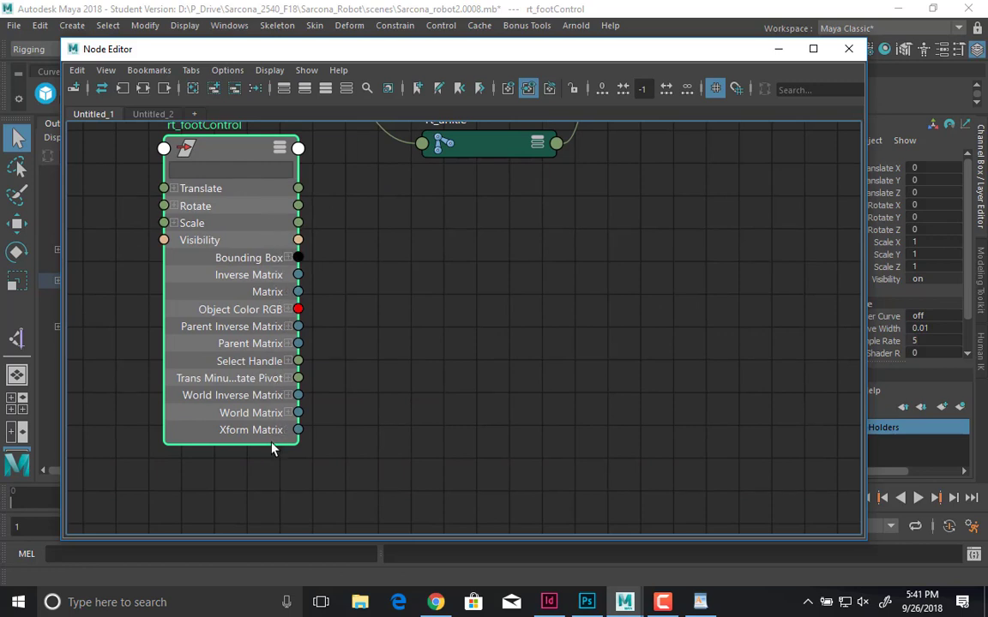
middle_click_drag(324, 201, 337, 254)
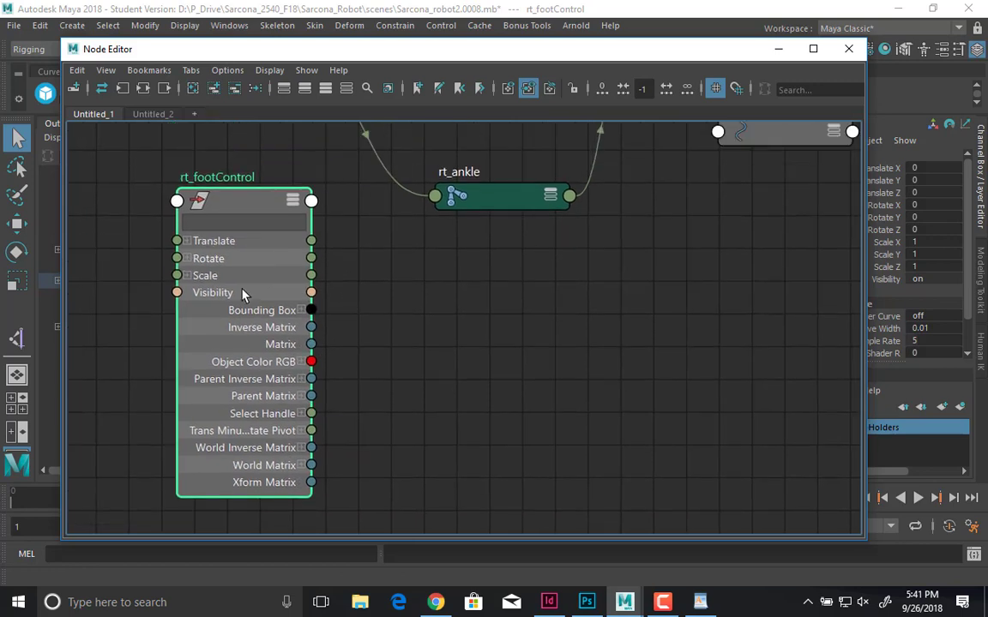
left_click(187, 259)
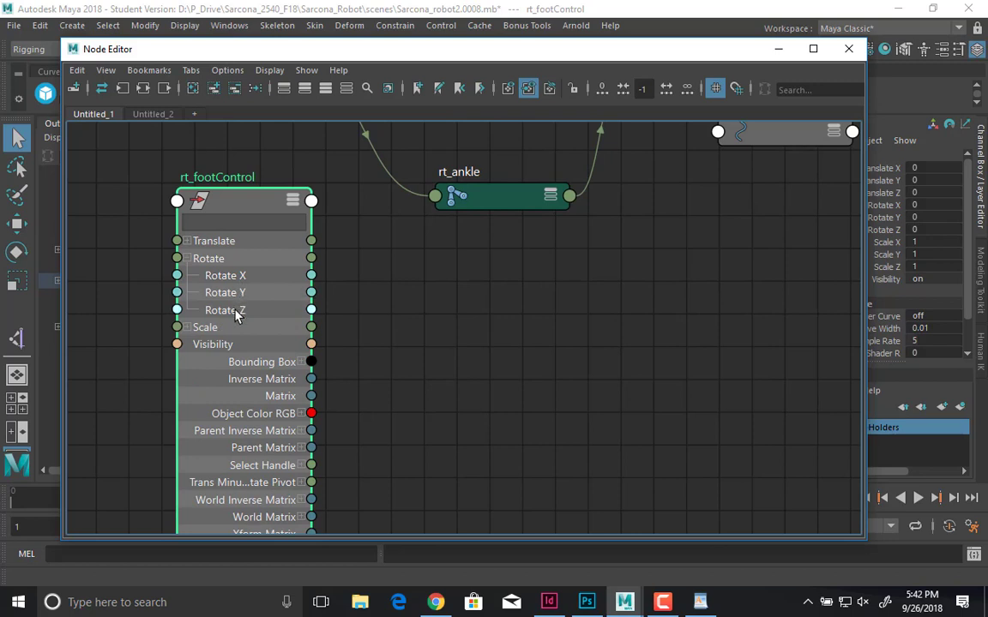
- Expand the rt_ankle node with its Rotate channels unfolded and connect rt_footControl's Rotate X output to rt_ankle's Rotate Z input
middle_click_drag(459, 292, 442, 346)
left_click(536, 262)
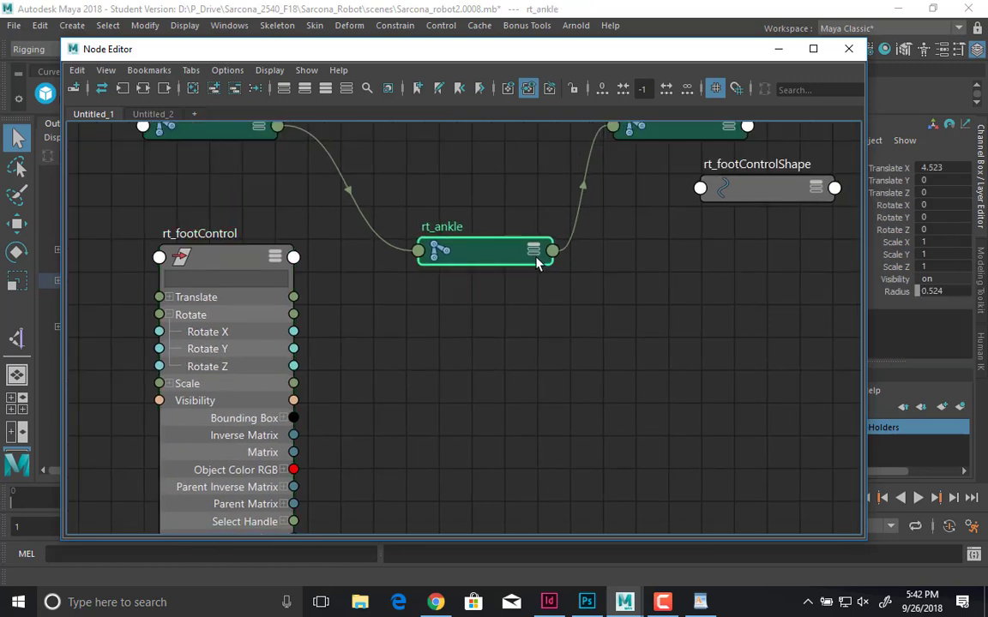
left_click(534, 253)
left_click(534, 255)
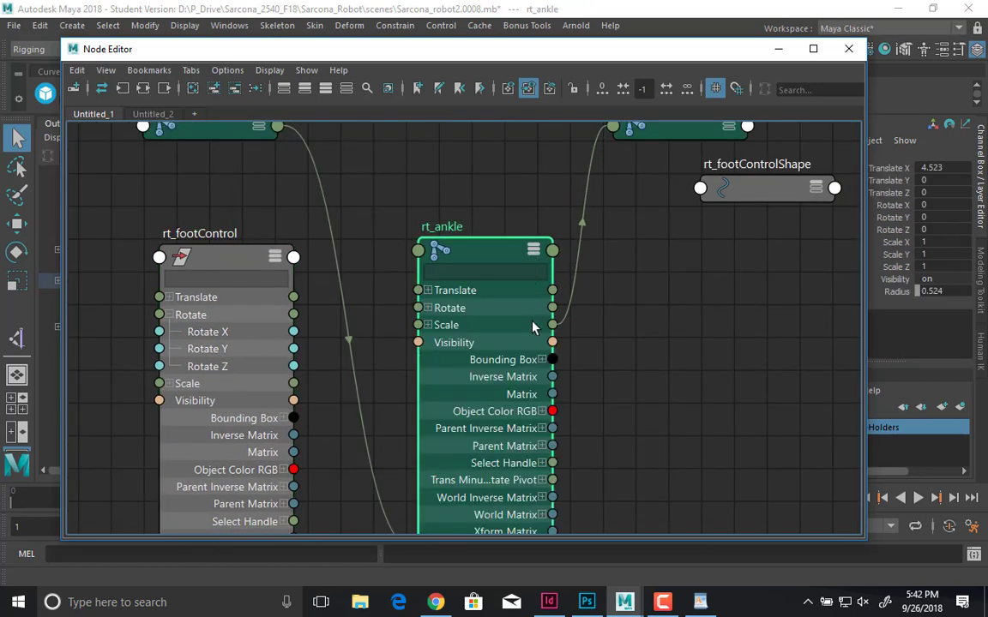
middle_click_drag(737, 337, 807, 321)
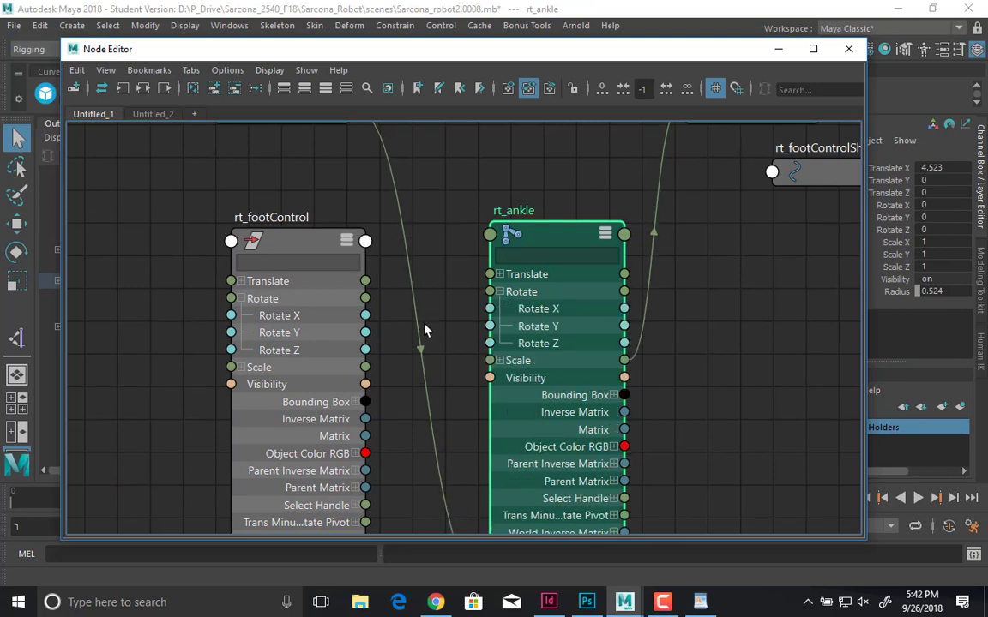
left_click_drag(290, 304, 213, 269)
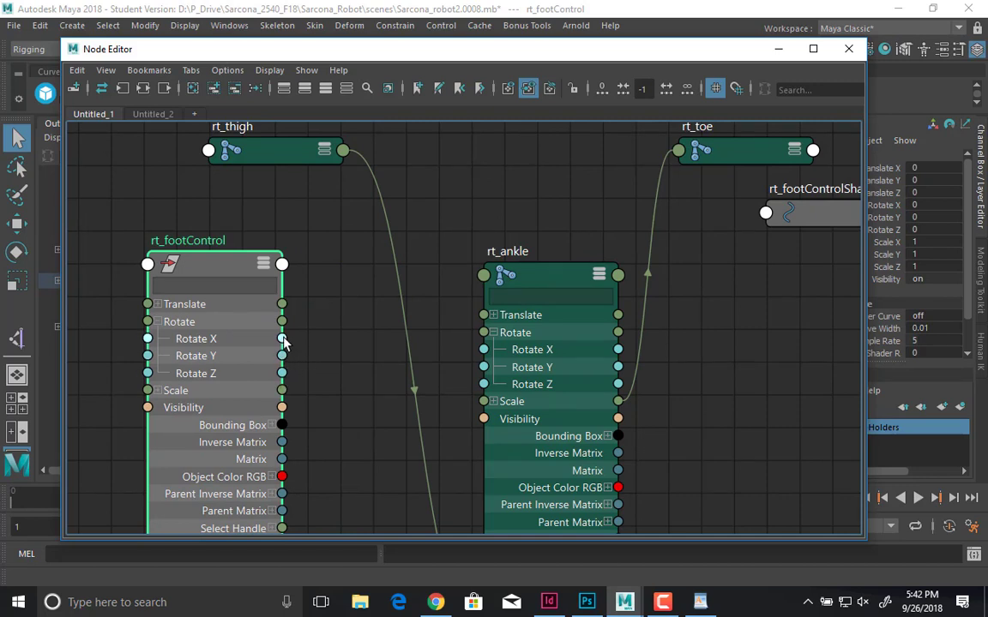
left_click_drag(455, 375, 485, 386)
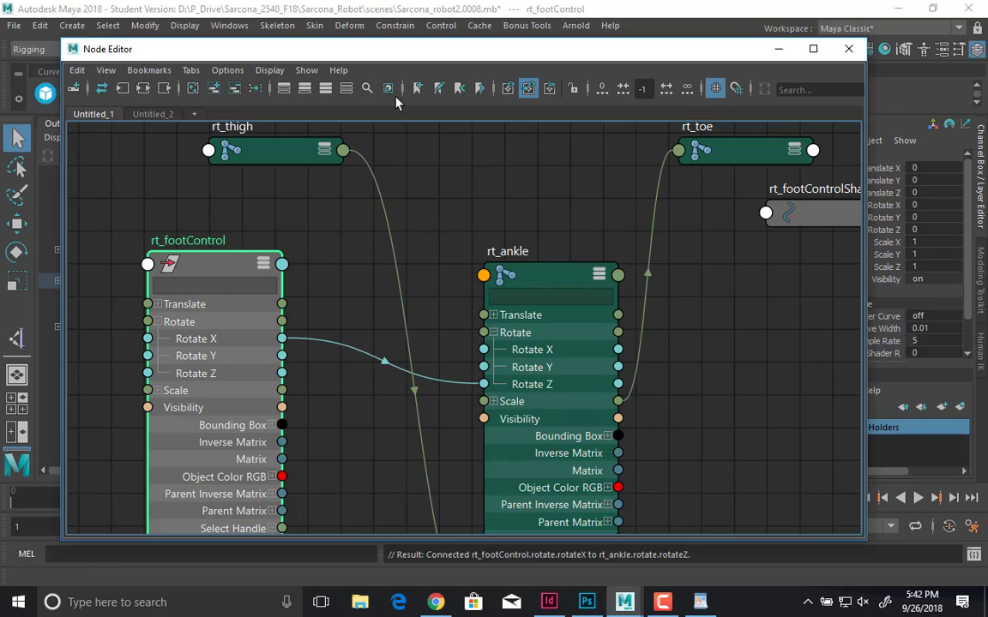
- Move the Node Editor off the viewport, test-rotate rt_footControl about X, undo the rotation and bring the Node Editor back
left_click_drag(403, 48, 397, 457)
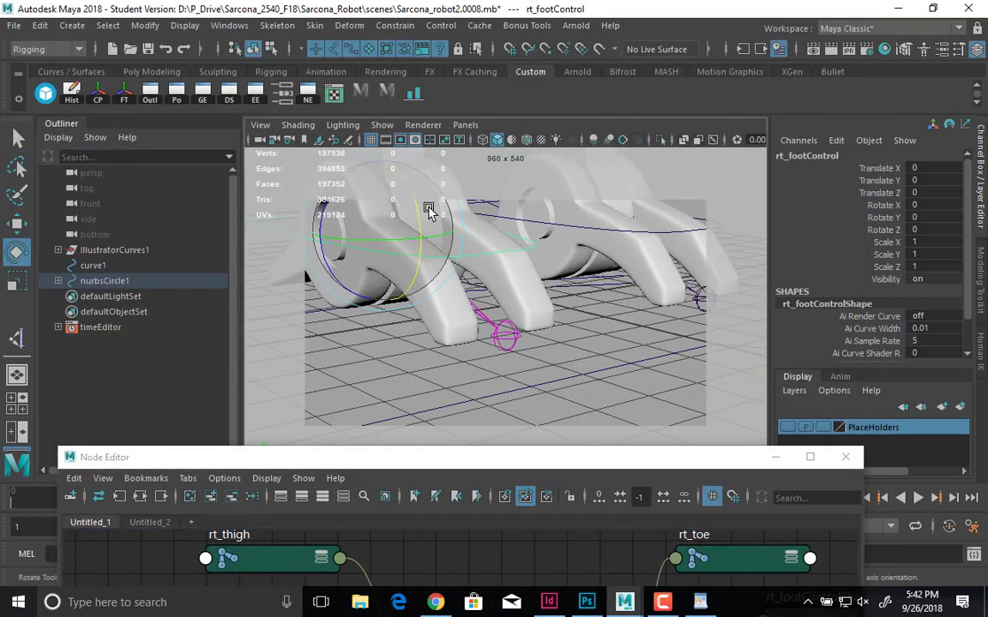
left_click_drag(429, 209, 408, 188)
key("ctrl+z")
key("ctrl+z")
left_click_drag(403, 457, 415, 31)
- Create a Multiply Divide node in the graph, finding it with the search term "mult"
left_click(418, 190)
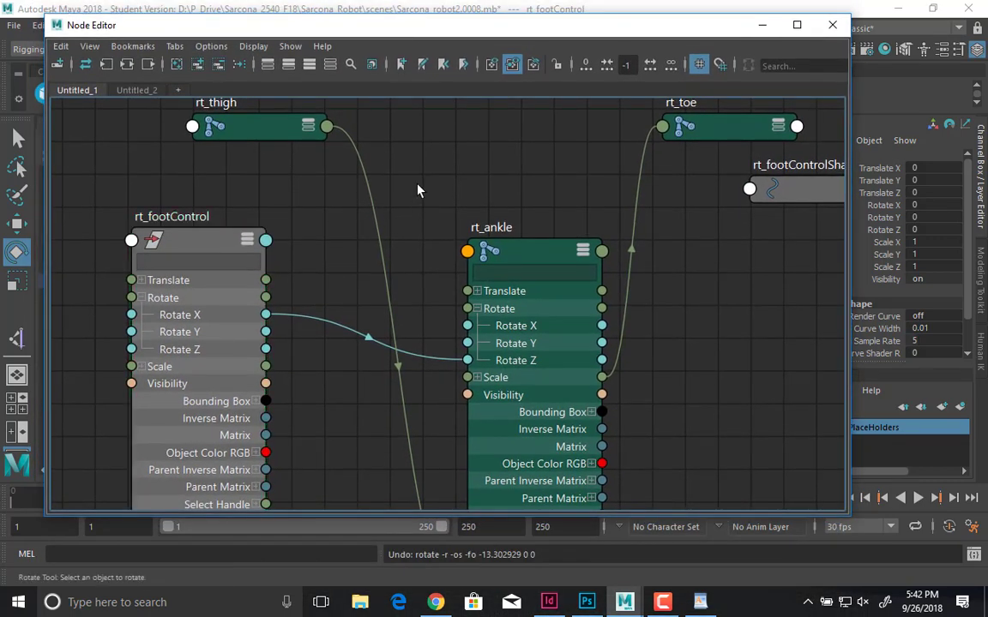
right_click_drag(421, 176, 424, 139)
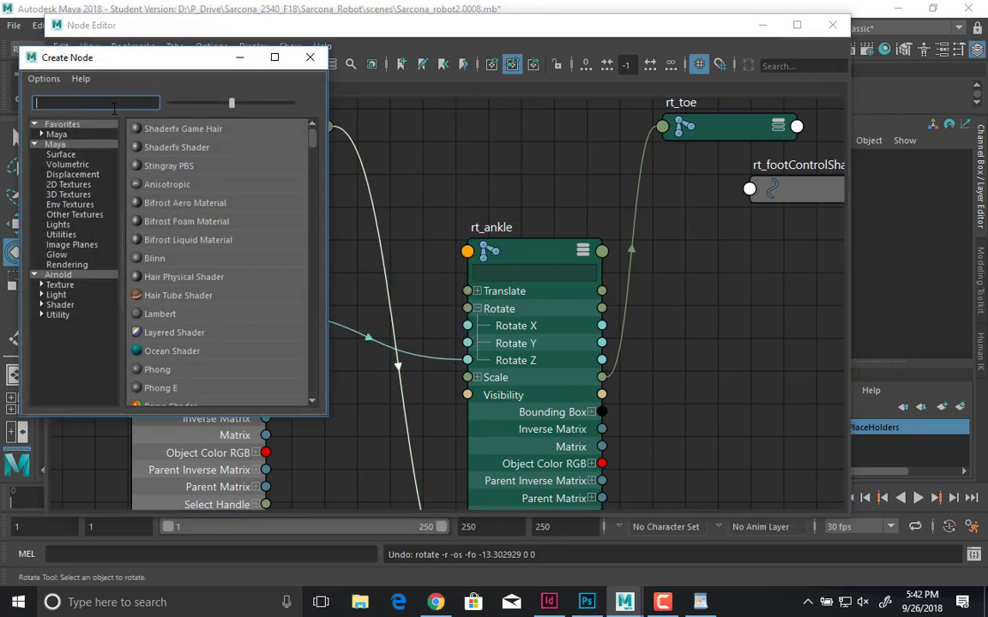
type("mult")
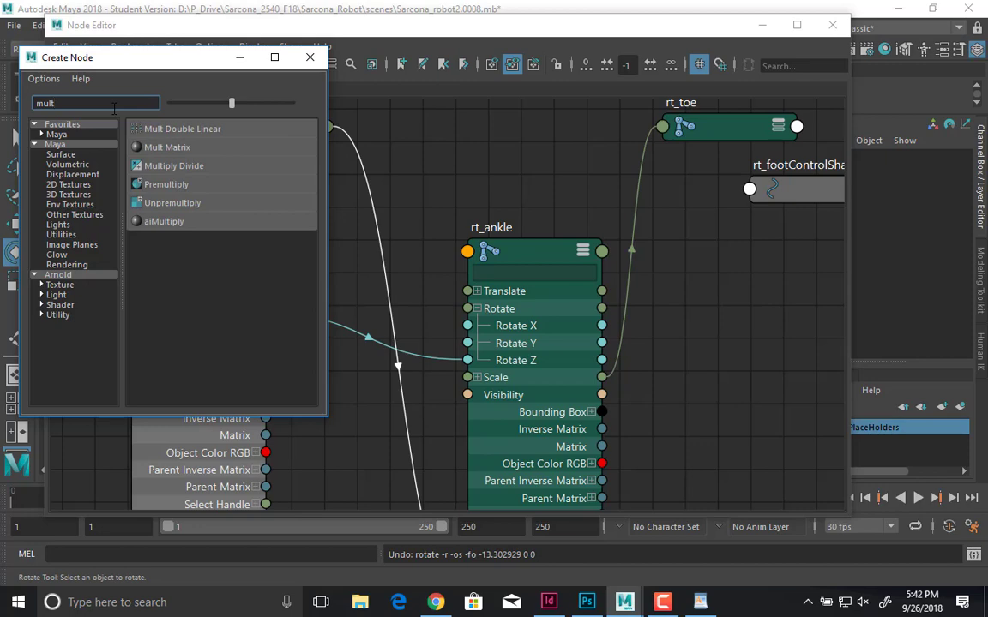
left_click(160, 167)
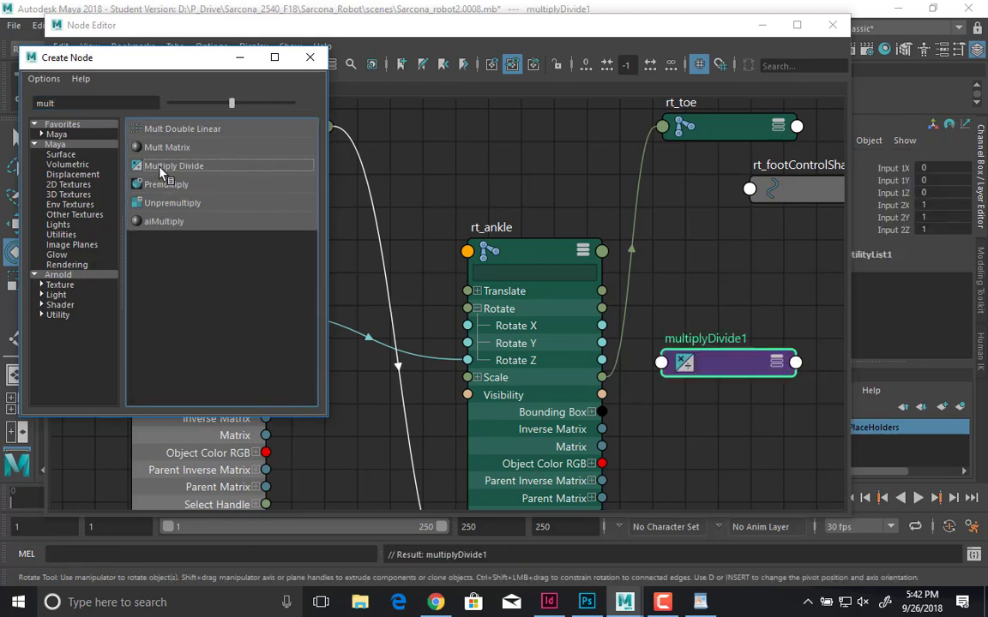
left_click(309, 59)
- Place the multiplyDivide1 node between rt_footControl and rt_ankle in the graph
left_click_drag(720, 366, 334, 262)
left_click_drag(163, 211, 35, 199)
middle_click_drag(325, 264, 465, 224, "alt")
left_click_drag(465, 224, 344, 230)
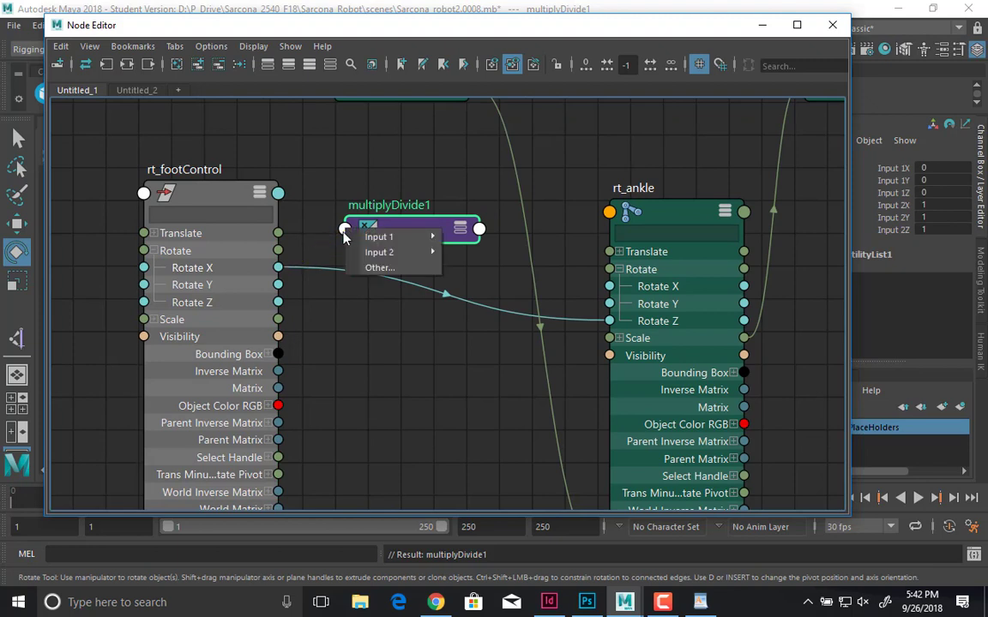
left_click(365, 199)
- Expand multiplyDivide1, unfold its Input 1 and connect rt_footControl's Rotate X output to Input 1X
left_click(459, 227)
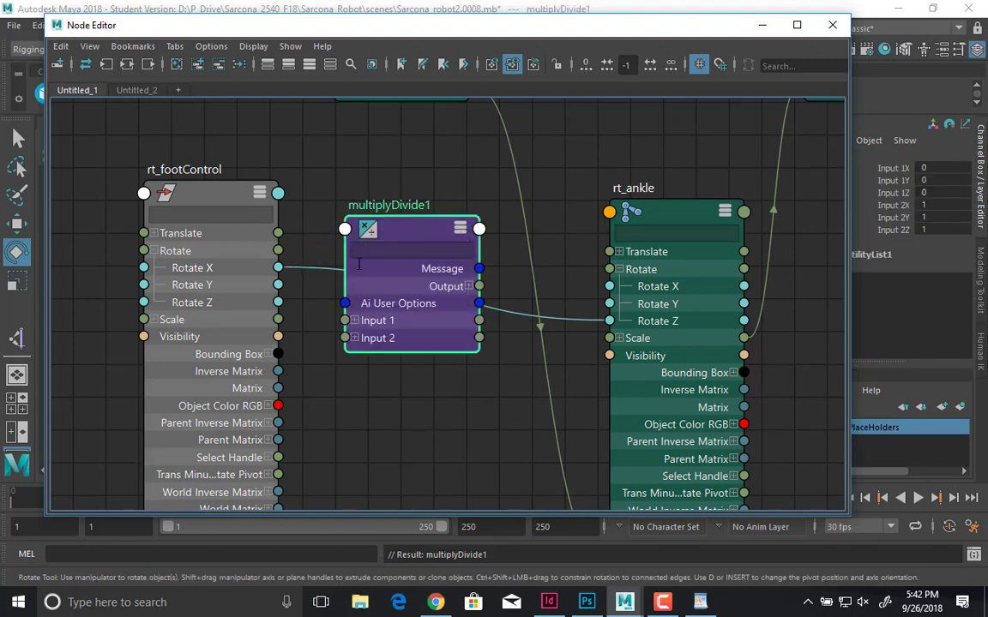
left_click(353, 321)
middle_click_drag(322, 327, 253, 259, "alt")
left_click_drag(207, 199, 274, 269)
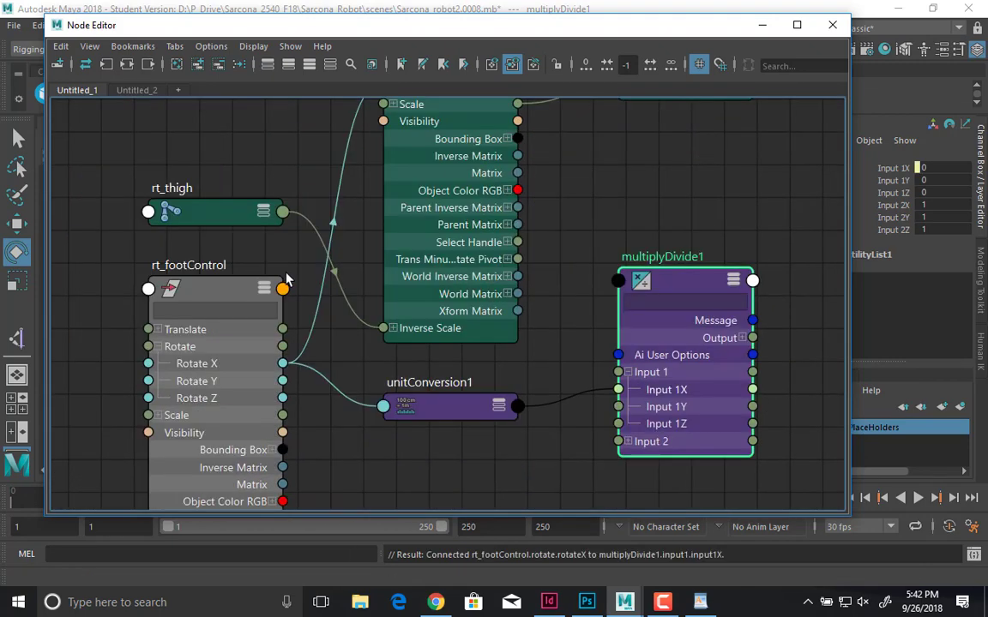
- Rearrange the graph so unitConversion1 sits before multiplyDivide1 and rt_ankle comes after it
middle_click_drag(296, 206, 195, 146, "alt")
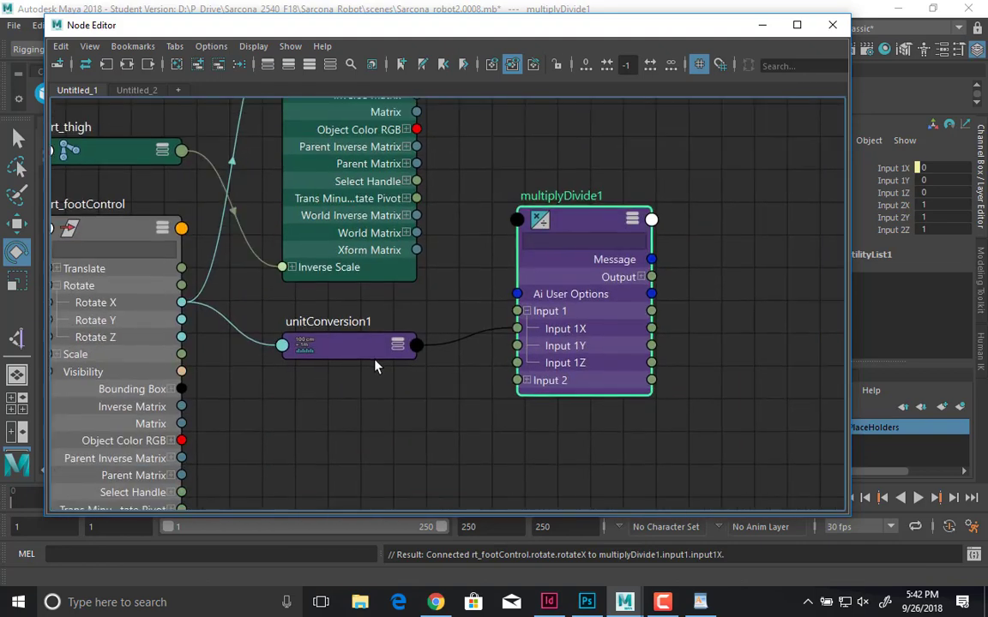
left_click_drag(335, 351, 338, 342)
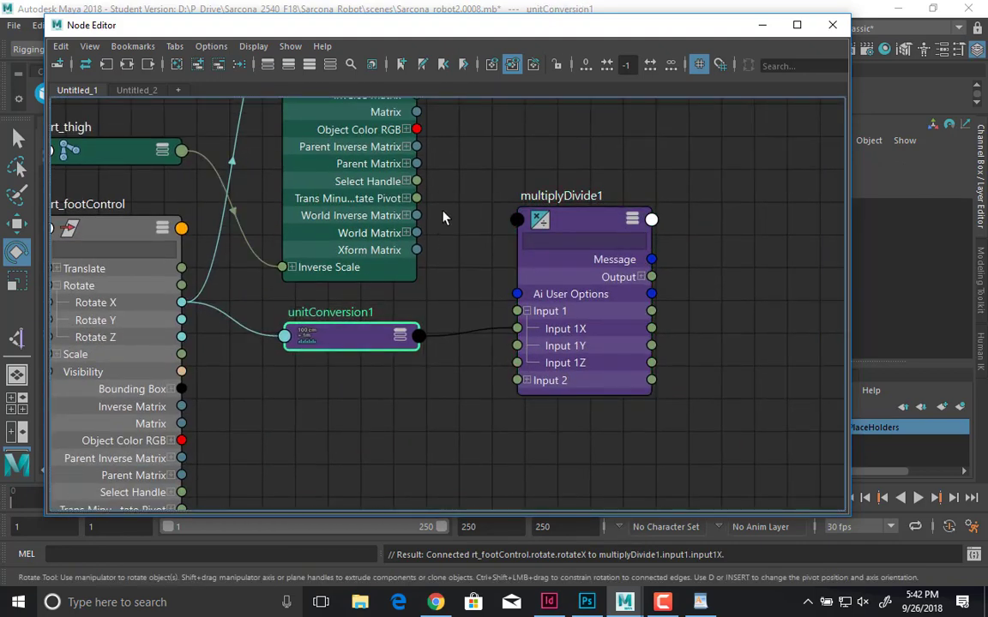
scroll(443, 215, "down", 5)
middle_click_drag(443, 219, 309, 309, "alt")
scroll(351, 256, "up", 5)
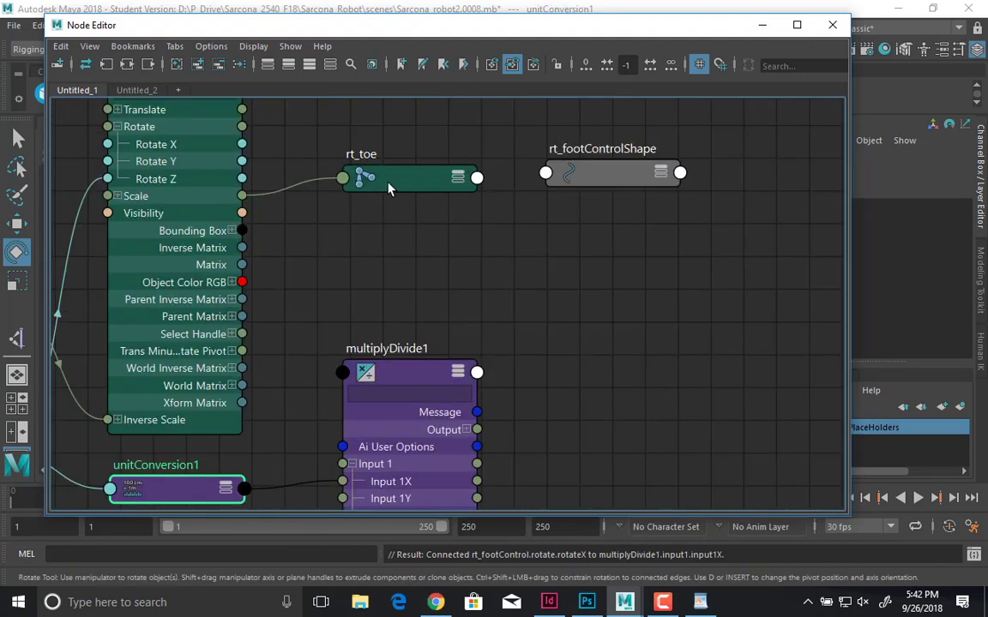
middle_click_drag(342, 371, 233, 135, "alt")
left_click_drag(235, 134, 695, 314)
middle_click_drag(468, 331, 316, 166, "alt")
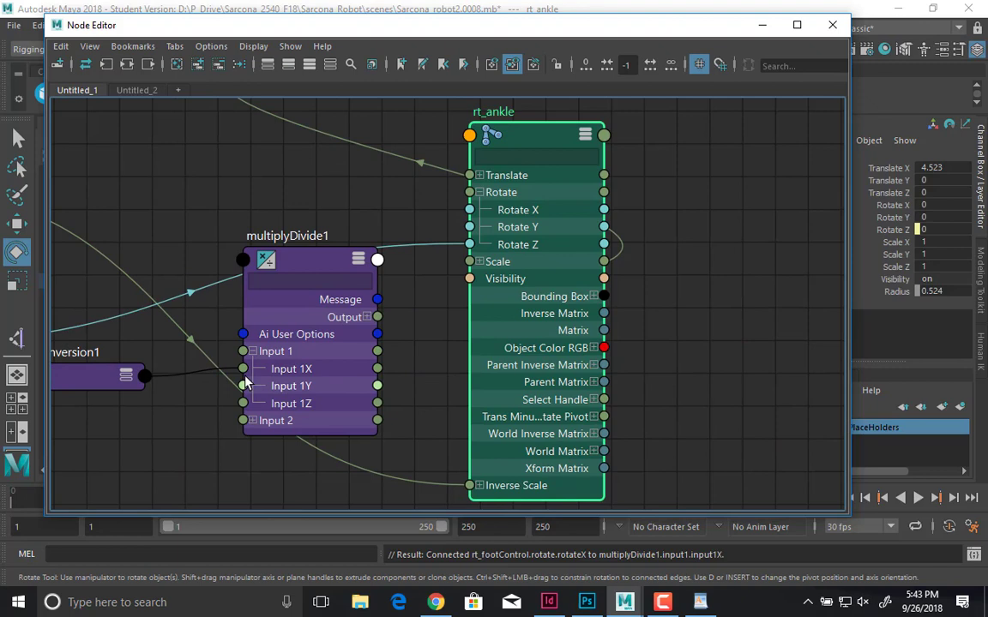
- Unfold multiplyDivide1's Output and connect Output X to rt_ankle's Rotate Z input
left_click_drag(340, 300, 469, 244)
left_click(367, 317)
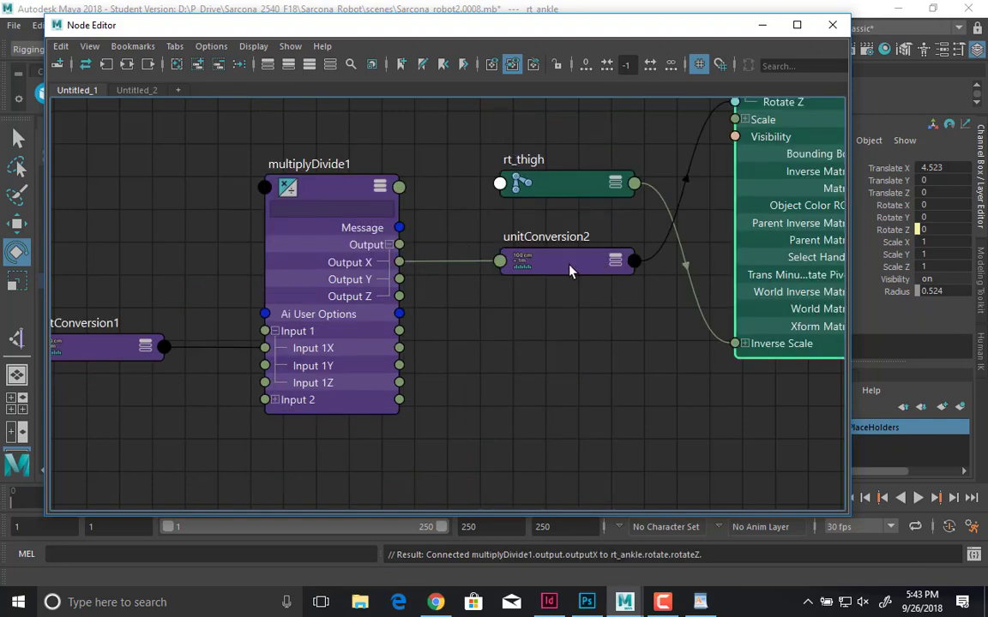
scroll(571, 326, "down", 5)
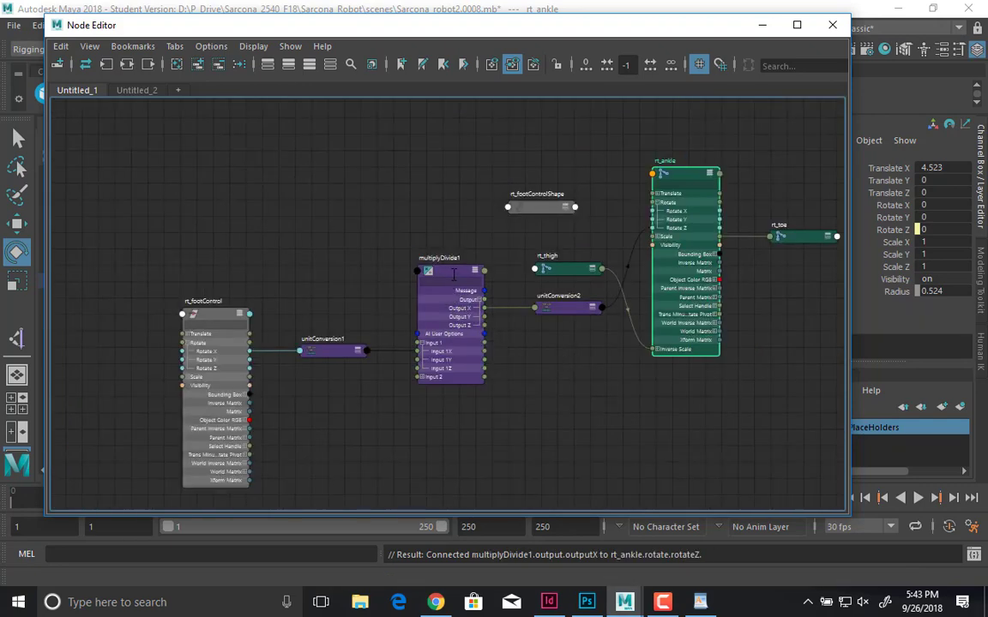
- Set the first Input 2 value of multiplyDivide1 to -1 in its attributes and close the Attribute Editor
double_click(453, 274)
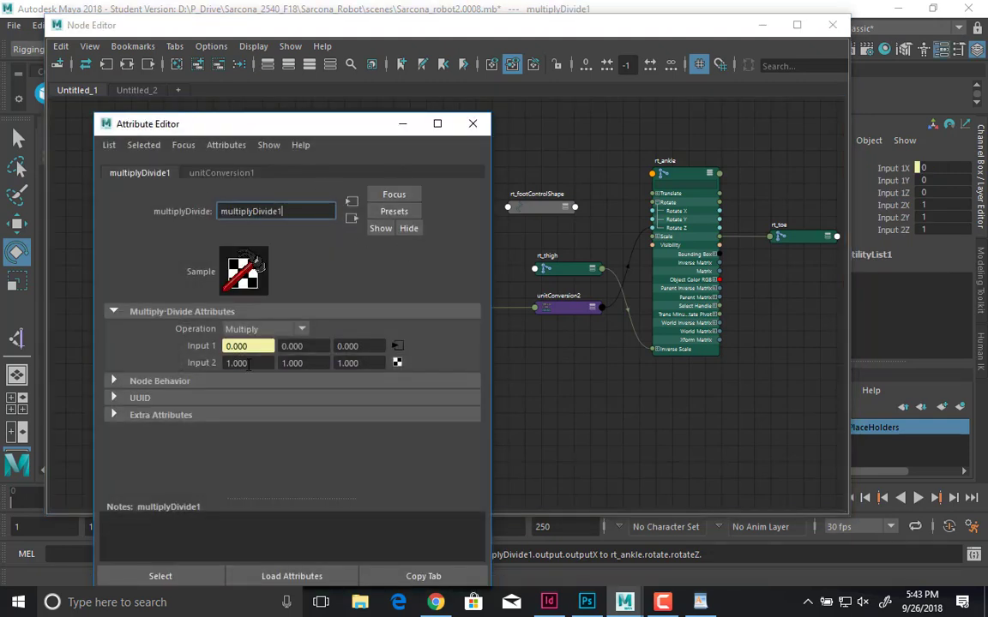
left_click(248, 364)
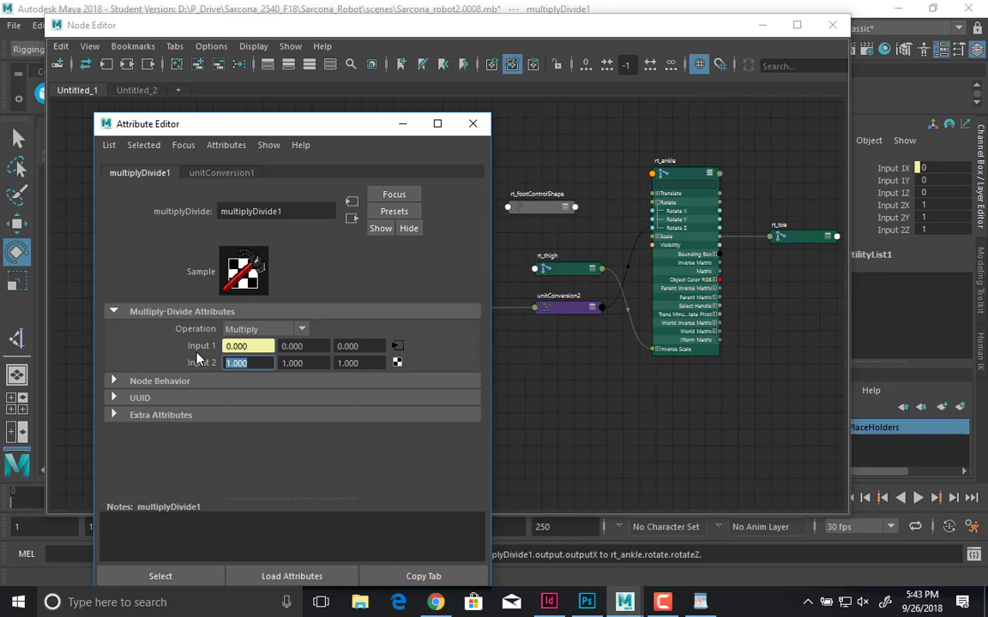
type("-1")
key("Return")
left_click(471, 125)
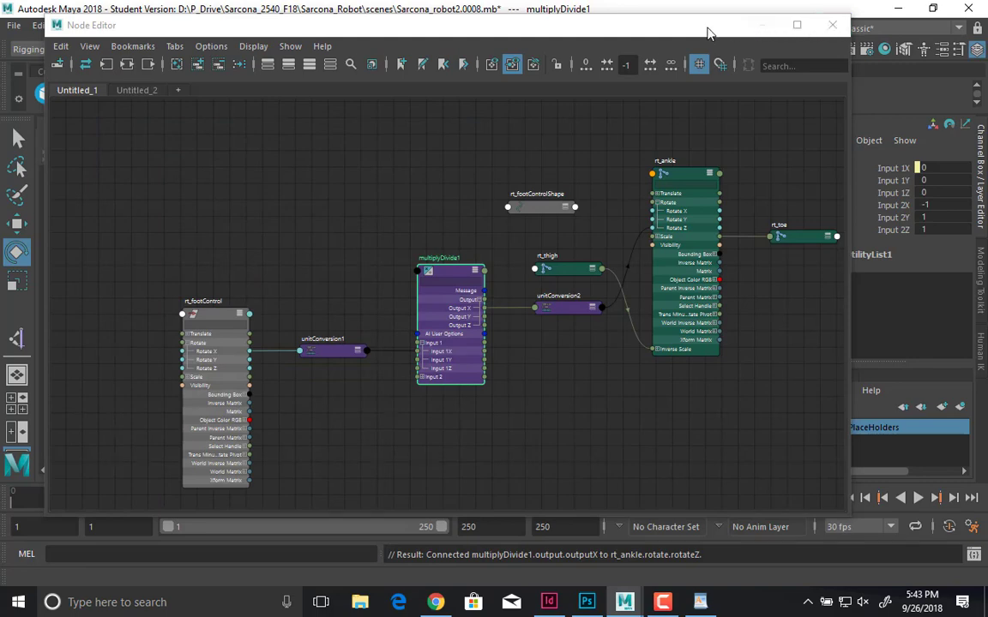
- Test the reversed ankle link by rotating rt_footControl about -39 degrees in X, undo the rotation and return to the Node Editor
left_click_drag(684, 25, 705, 463)
left_click(503, 226)
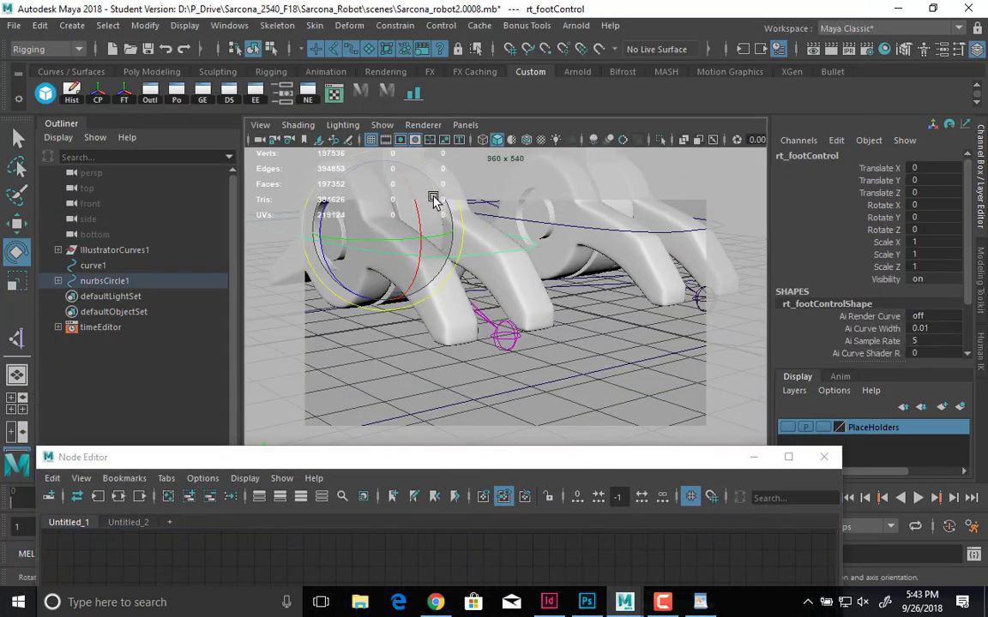
left_click_drag(414, 194, 427, 127)
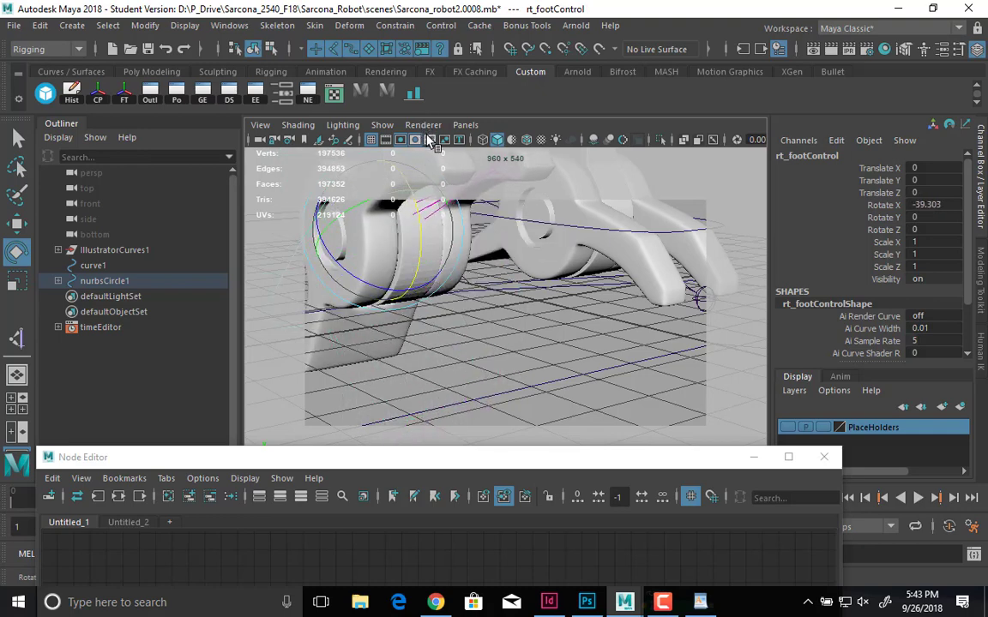
key("ctrl+z")
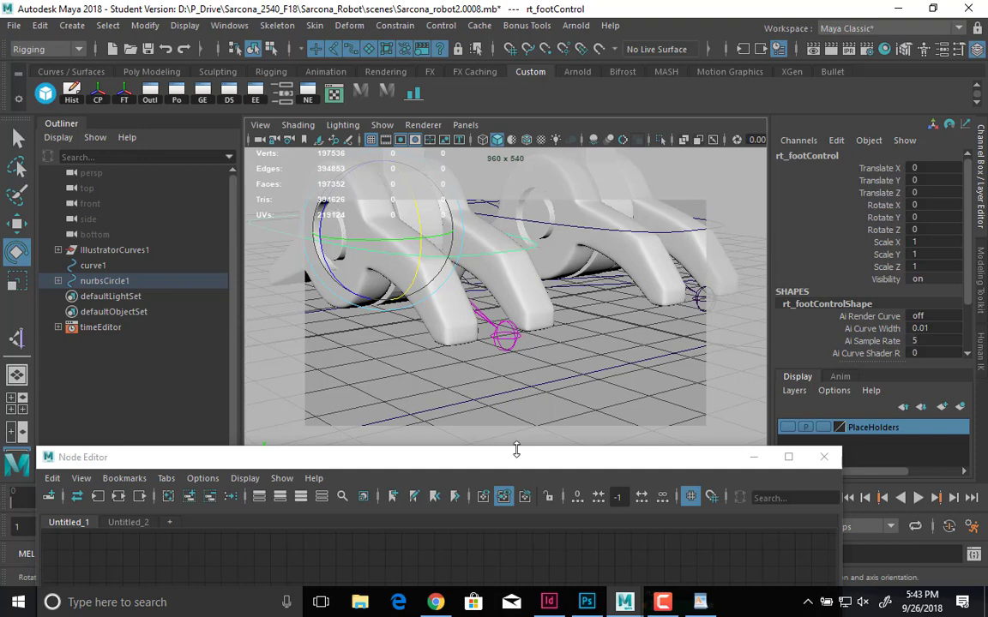
left_click_drag(514, 455, 547, 82)
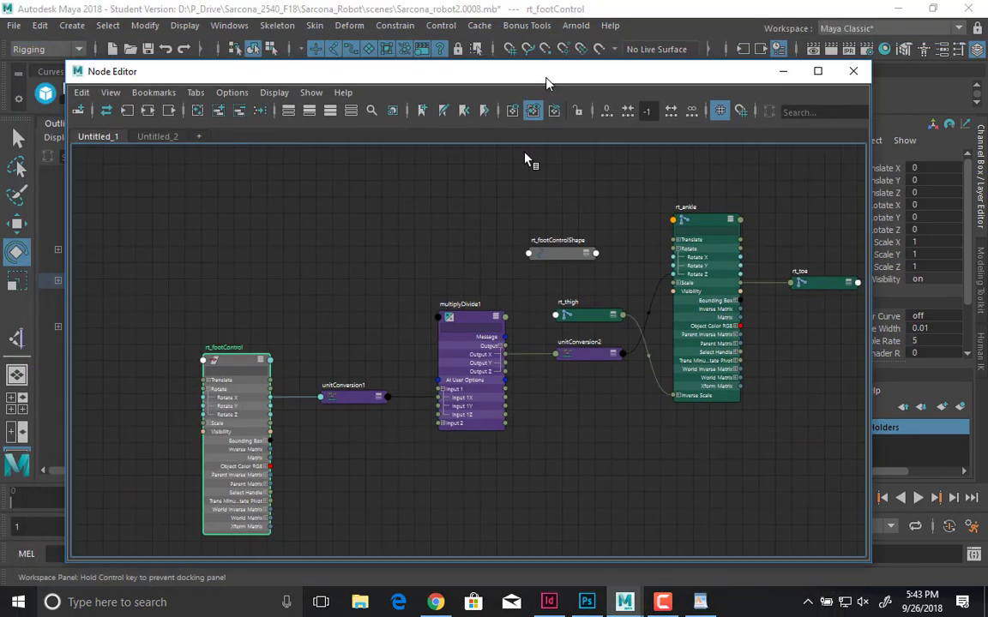
- Close the Node Editor, select the rt_ankle joint and break the connection on its Rotate Z channel
middle_click_drag(420, 318, 341, 297, "alt")
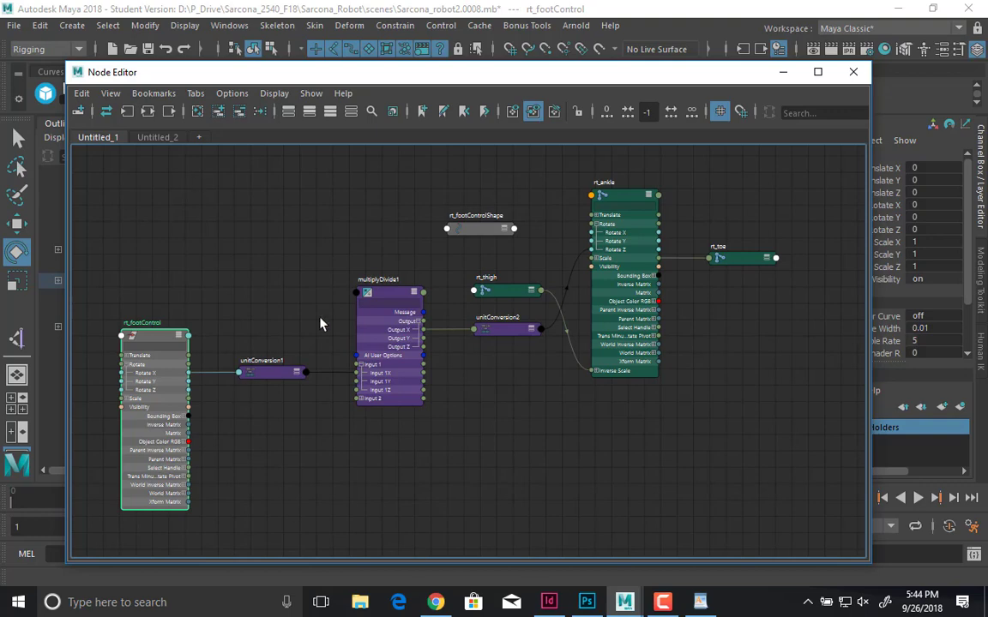
left_click(854, 72)
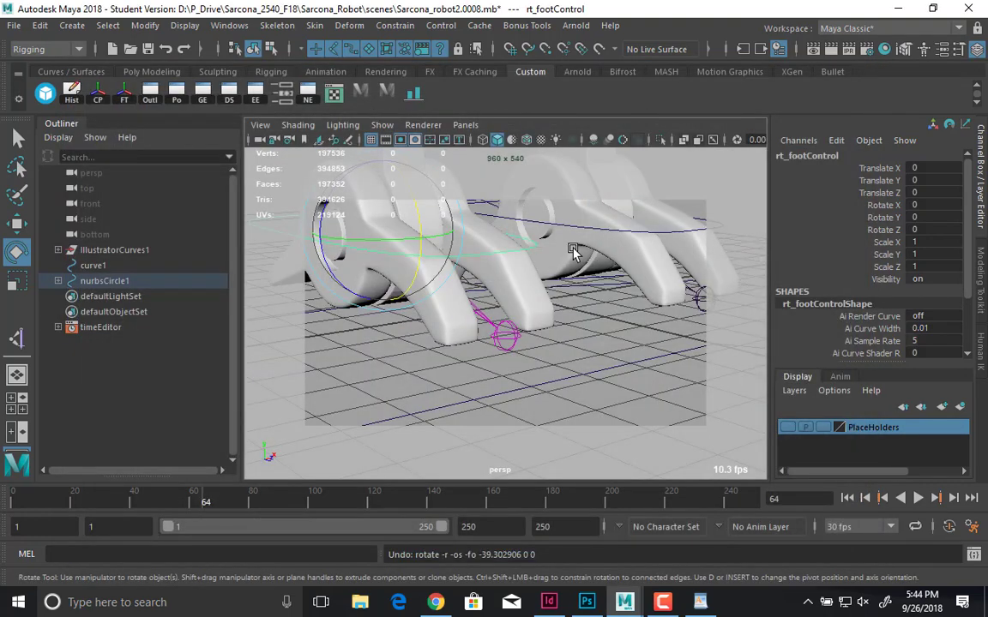
left_click(478, 313)
left_click(478, 313)
left_click(814, 228)
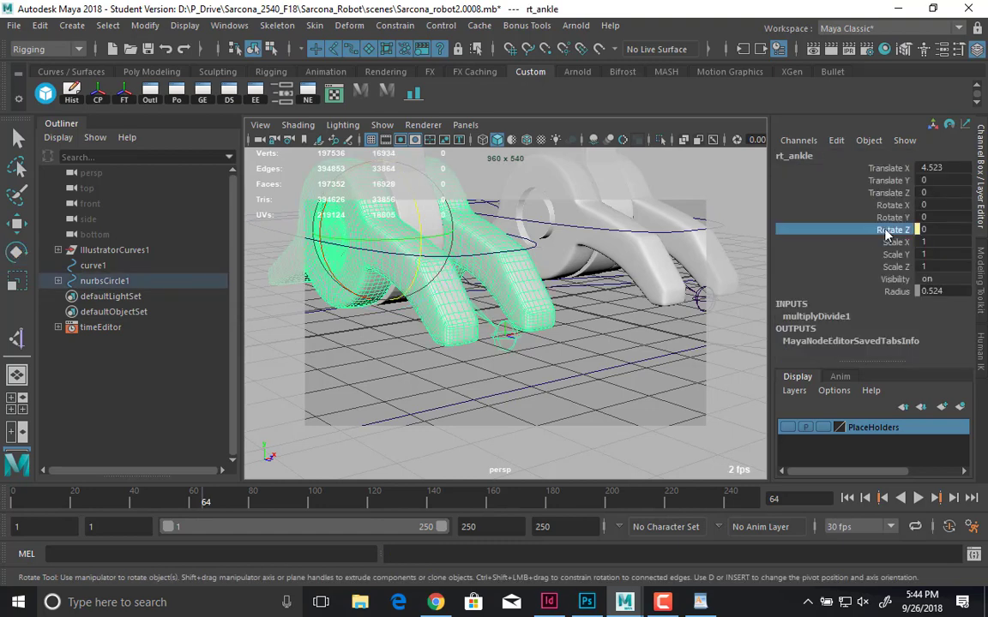
right_click(815, 228)
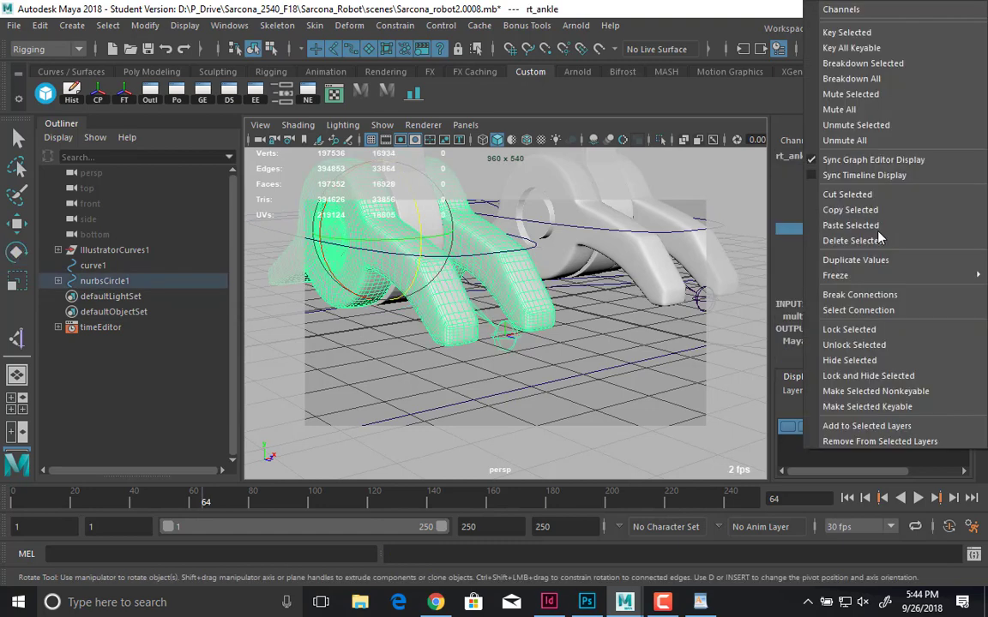
left_click(846, 295)
- Create an expression with the lines "lt_ankle.rotateZ = lt_footControl.rotateY;" and "rt_ankle.rotateZ = -rt_footControl.rotateX;" and move the Expression Editor off the viewport
left_click(836, 140)
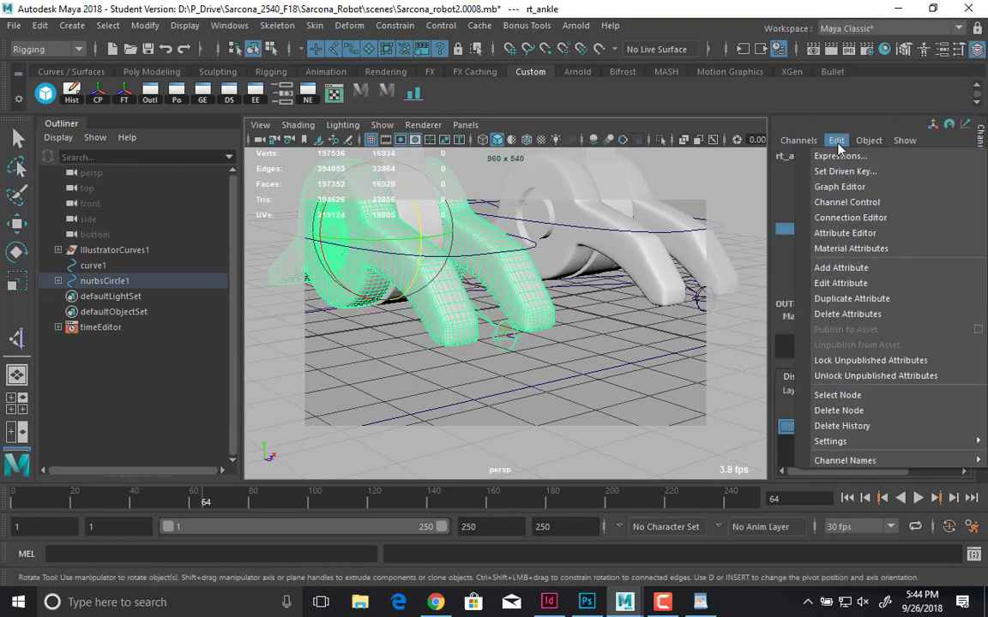
left_click(840, 157)
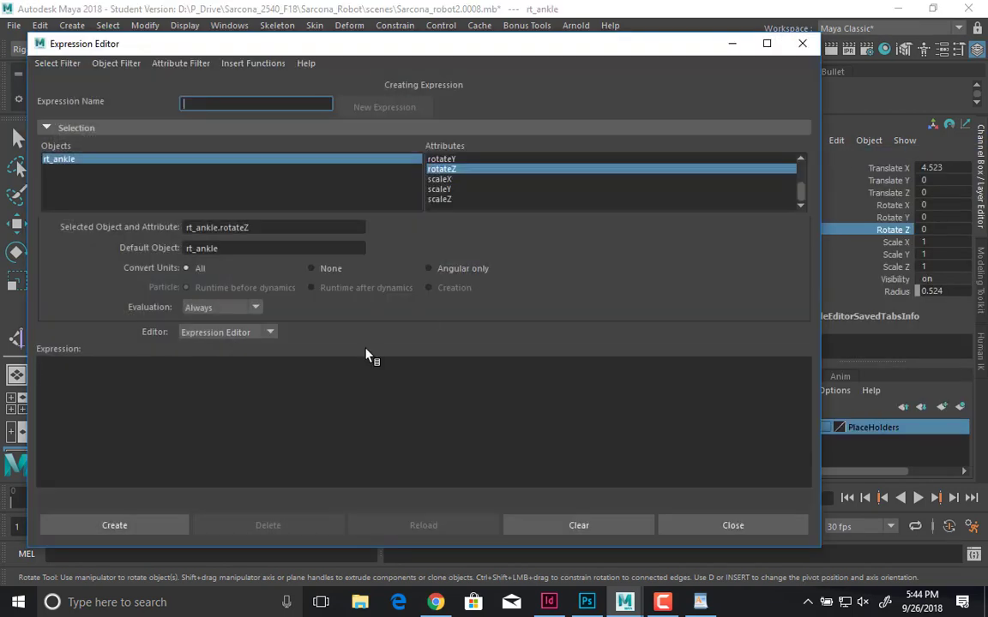
left_click(312, 387)
type("lt_ankle.rotateZ = lt_footControl.rotateY; rt_ankle.rotateZ = -rt_footControl.rotateX;")
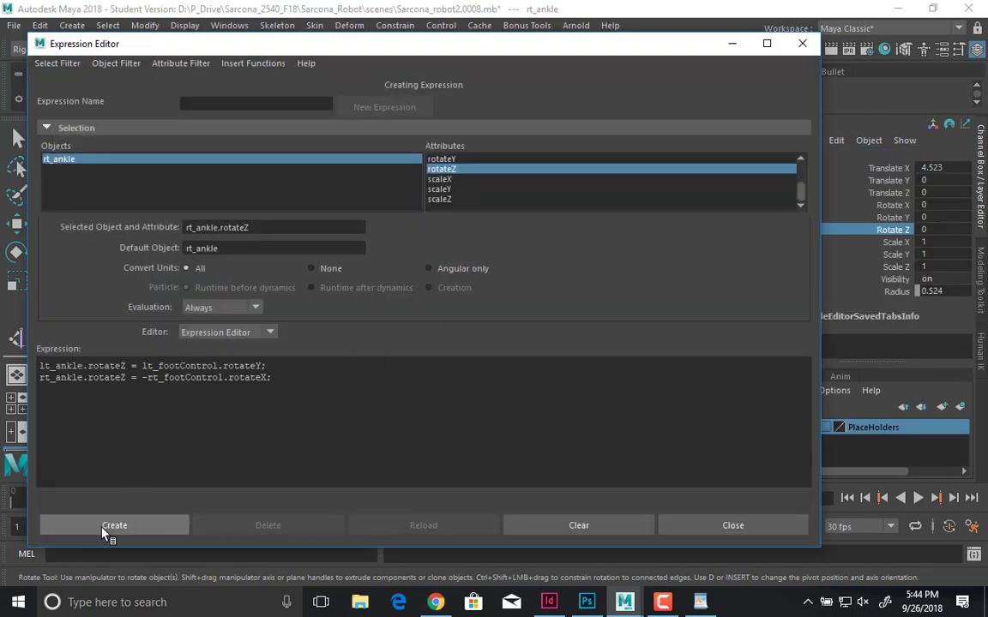
left_click(103, 534)
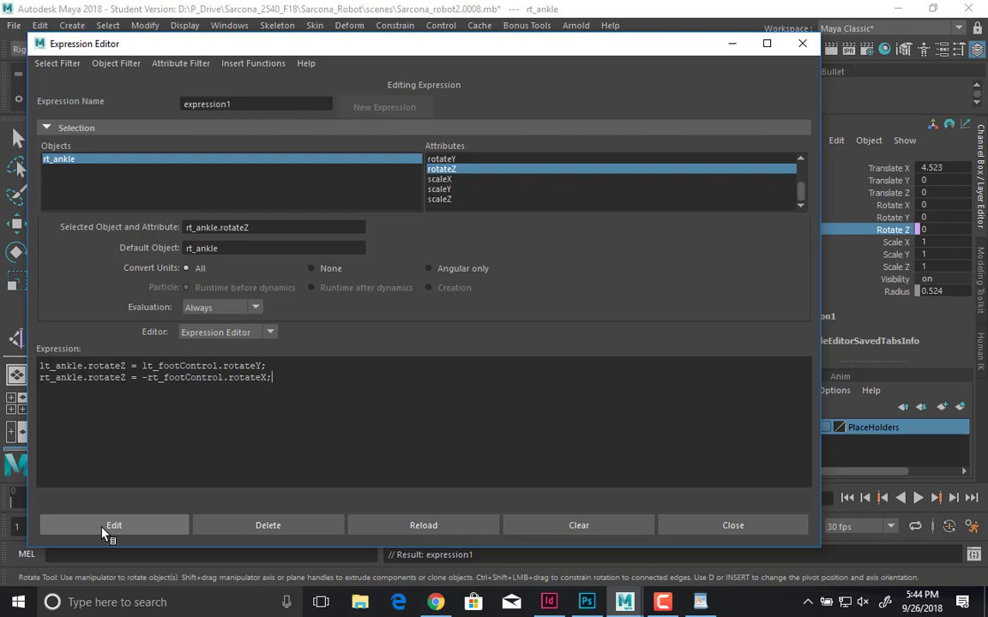
scroll(241, 411, "up", 4, "ctrl")
scroll(241, 411, "up", 1, "ctrl")
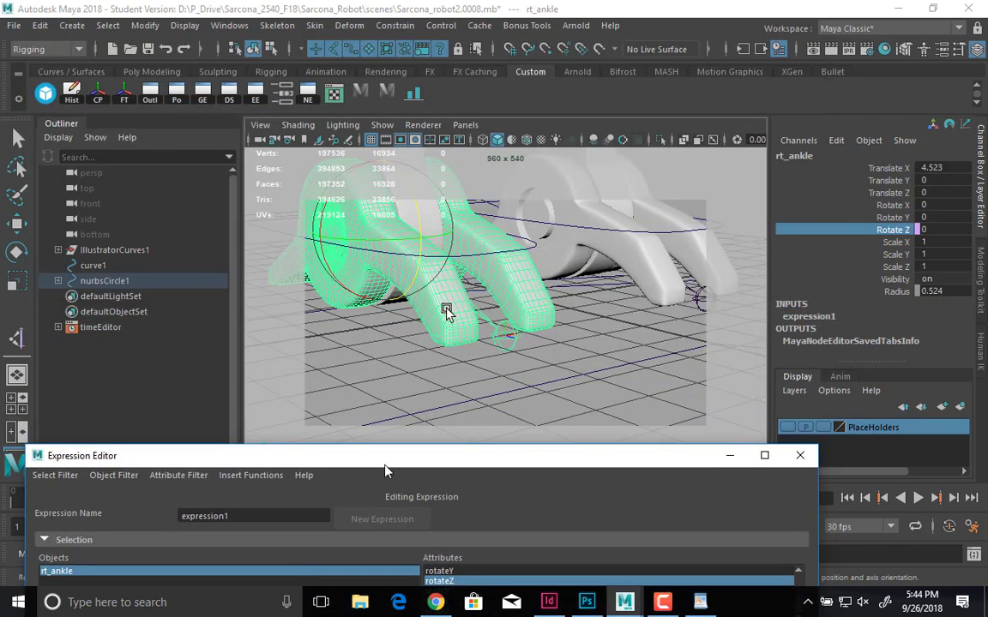
- Test the ankle expression by rotating rt_footControl about -7 degrees in X and turning lt_footControl, undoing the rotations
left_click_drag(447, 308, 424, 315, "alt")
left_click(424, 316)
key("e")
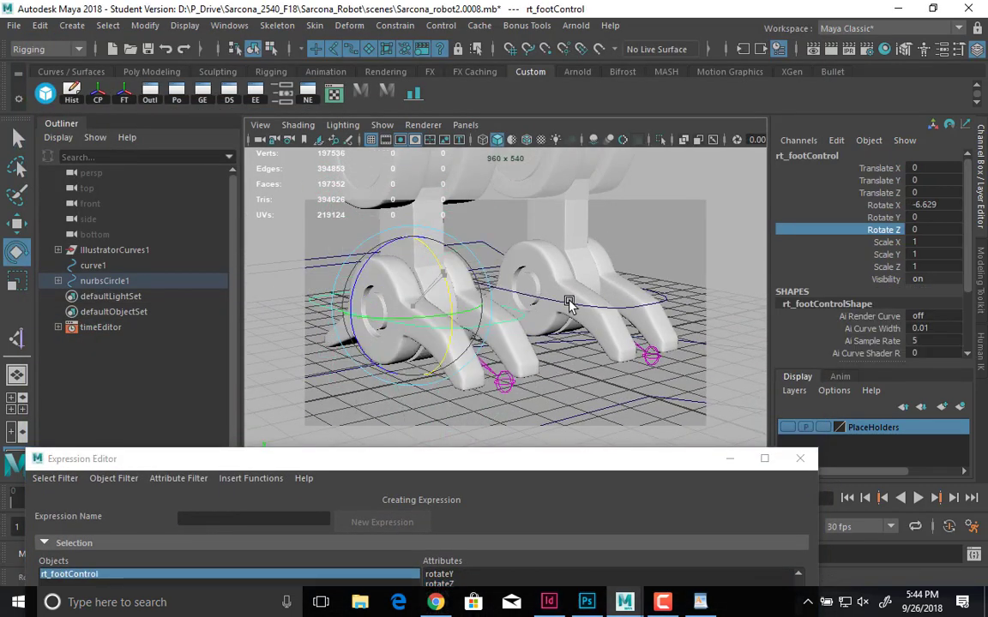
left_click(597, 313)
left_click(595, 256)
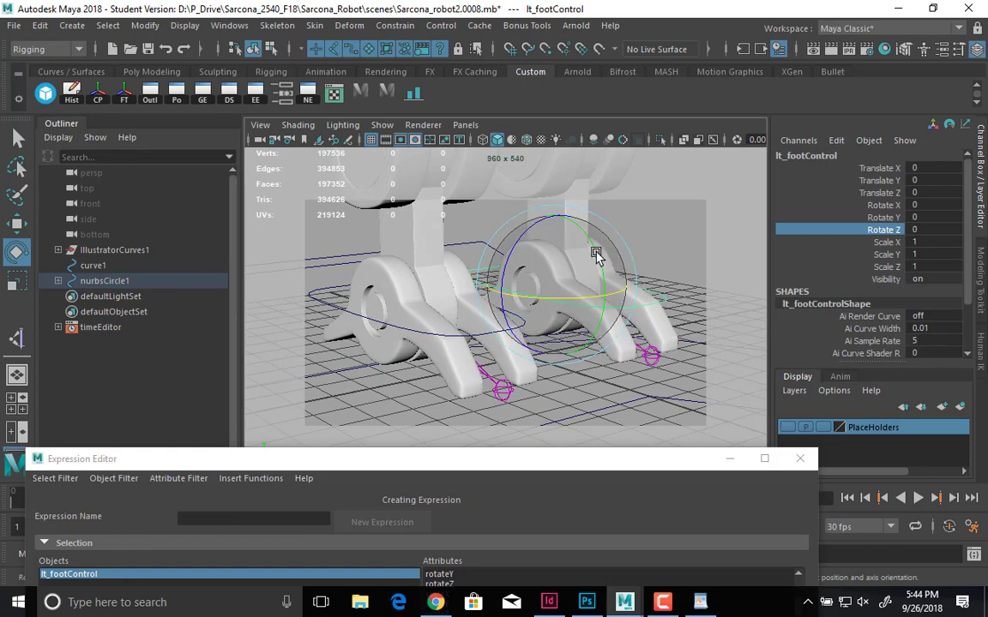
left_click_drag(595, 255, 542, 290)
key("ctrl+z")
- Select the hip control curve around the left leg, curve10, and rename it lt_hip
key("q")
left_click(597, 302)
key("e")
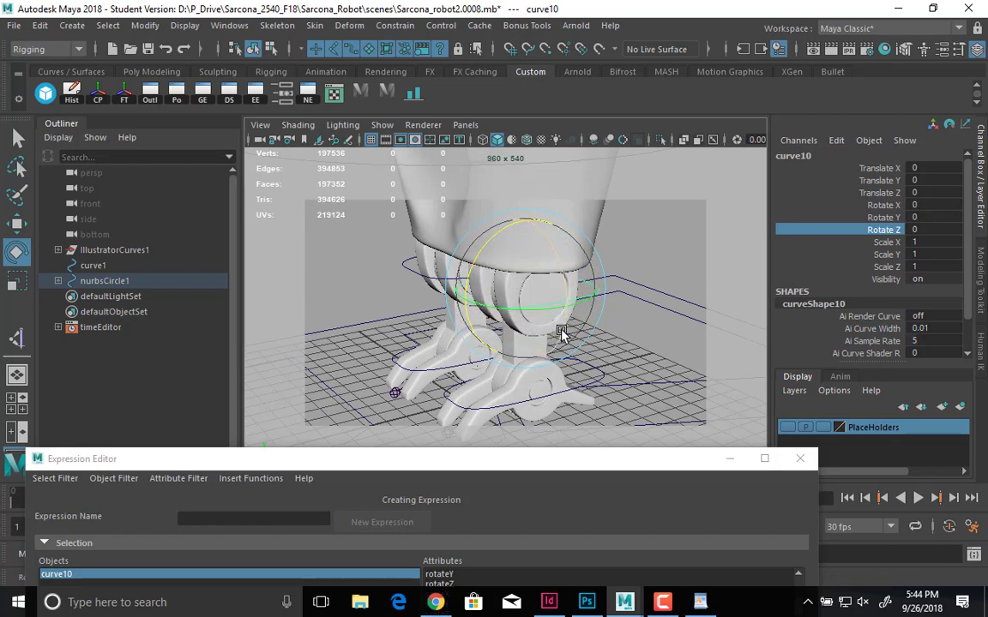
left_click_drag(567, 337, 690, 355, "alt")
right_click_drag(690, 356, 714, 358, "alt")
left_click_drag(594, 328, 662, 296, "alt")
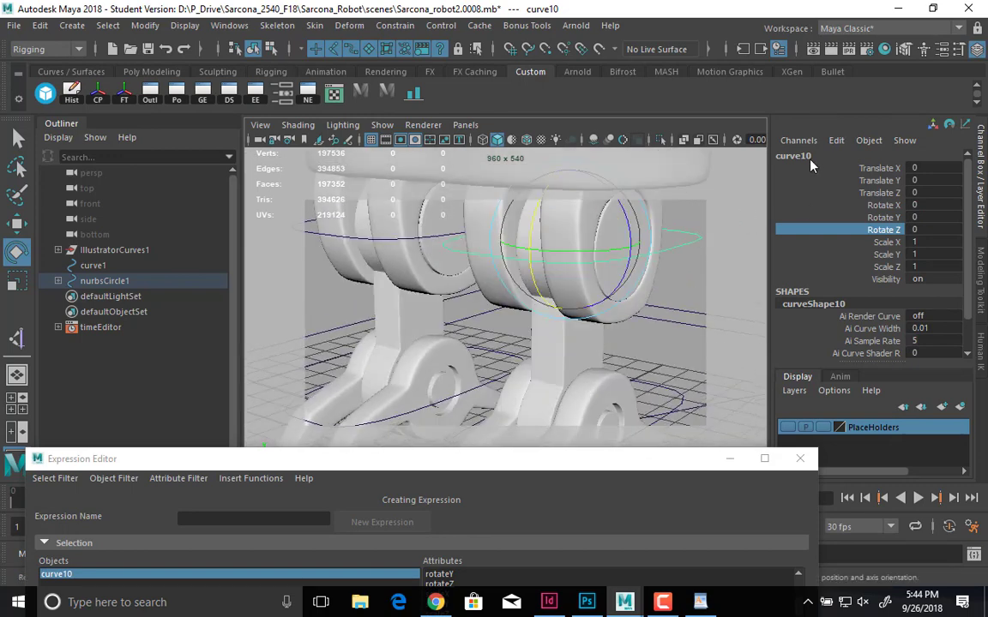
double_click(809, 157)
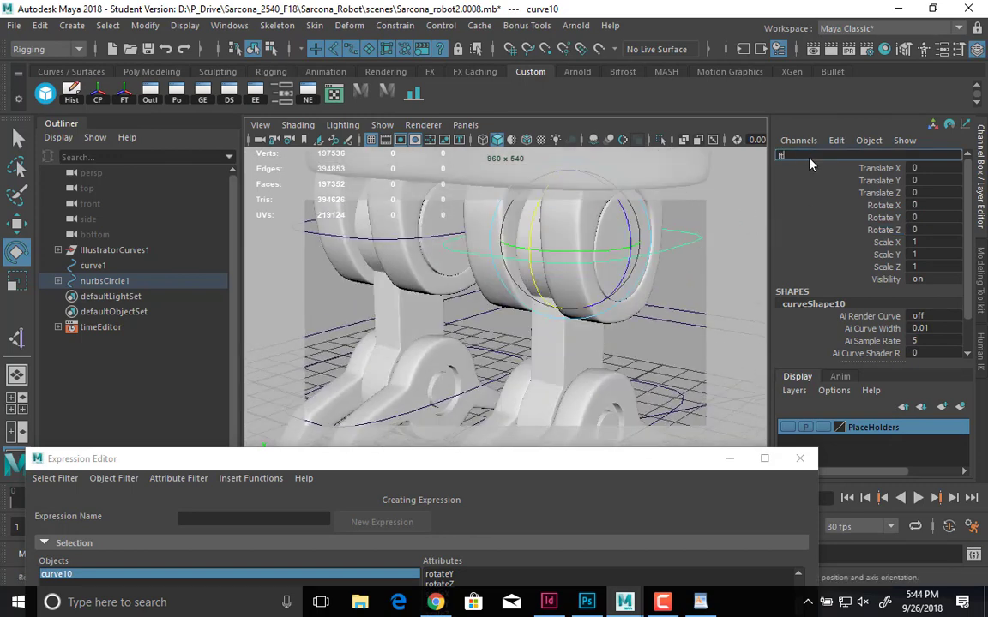
type("lt_hip")
key("Return")
- Select the matching hip control curve around the right leg, curve9, and rename it rt_hip
left_click(388, 238)
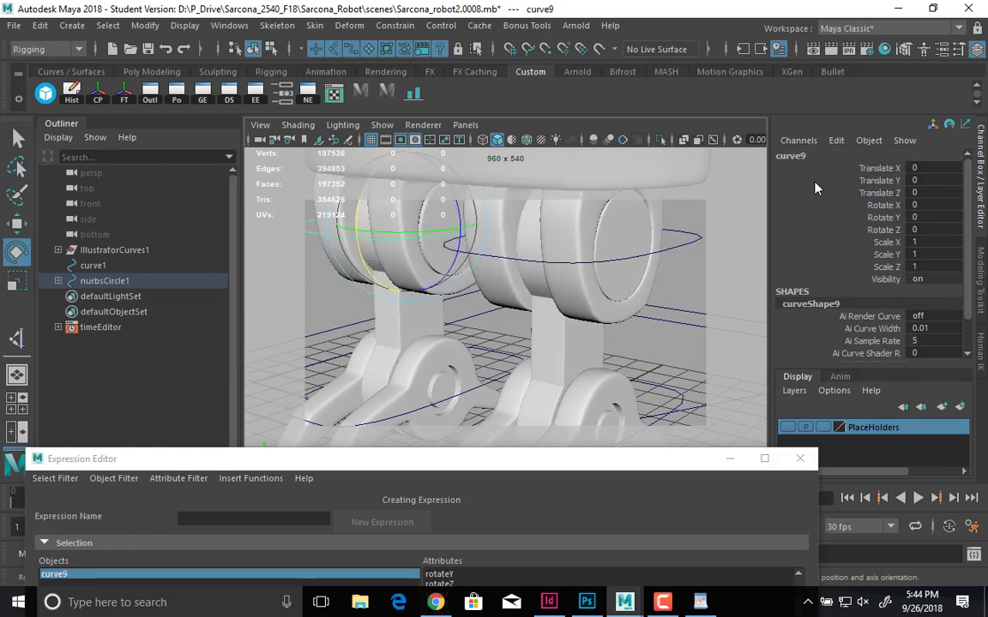
double_click(814, 156)
type("rt")
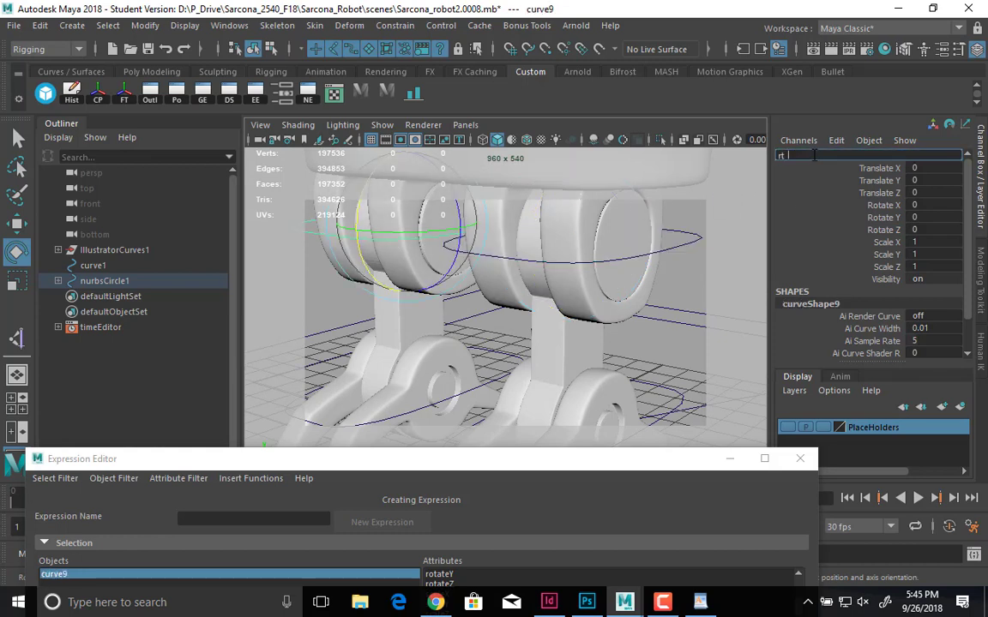
type("_hip")
key("Return")
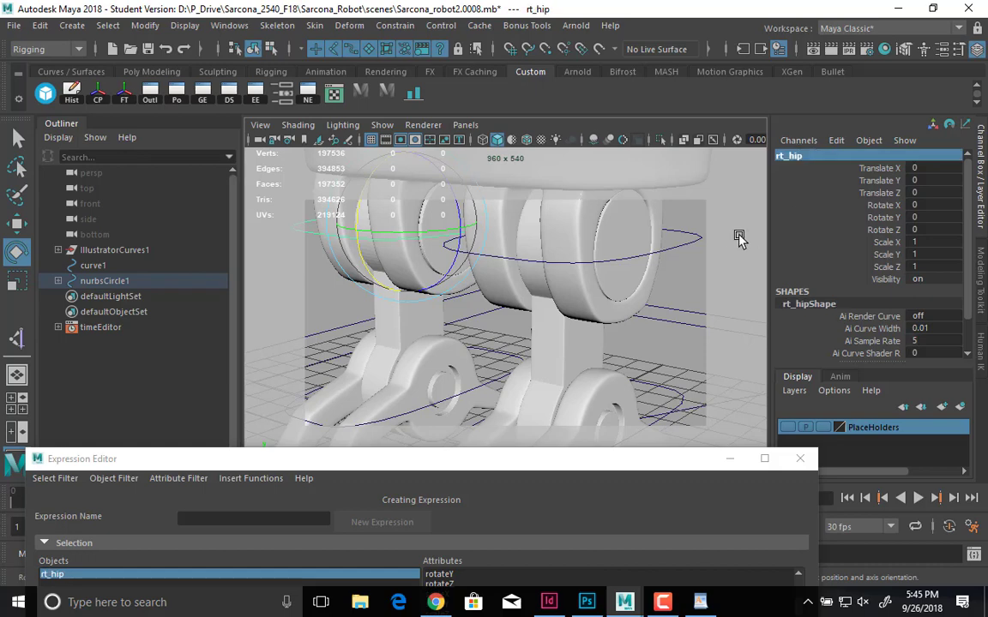
- Compare rotation axes by rotating lt_thigh about -82 degrees in Y and lt_hip about 82 degrees in X, undoing each rotation
left_click(699, 240)
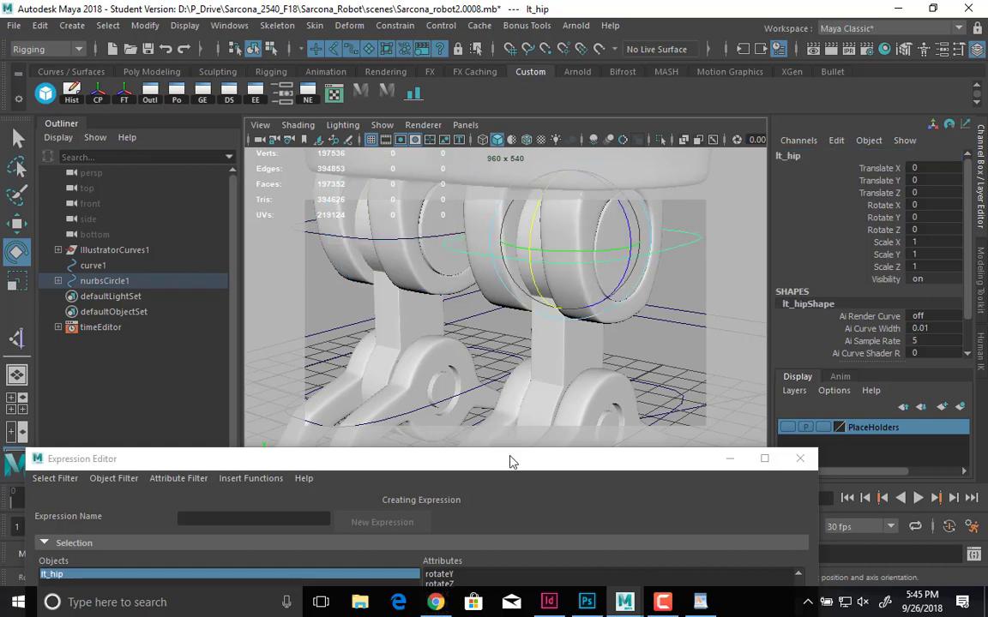
left_click(563, 337)
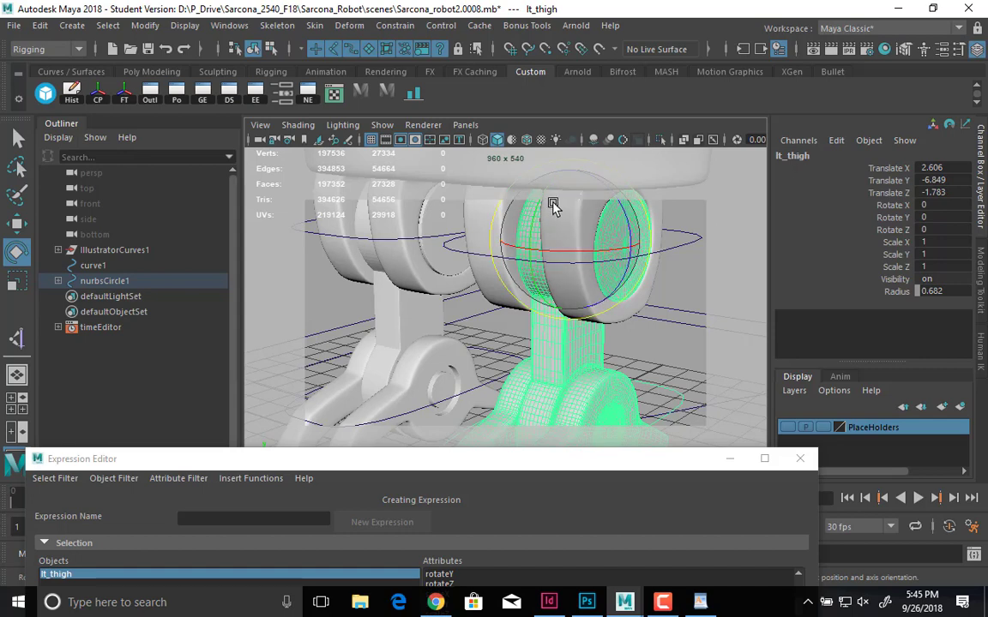
left_click_drag(538, 205, 556, 298)
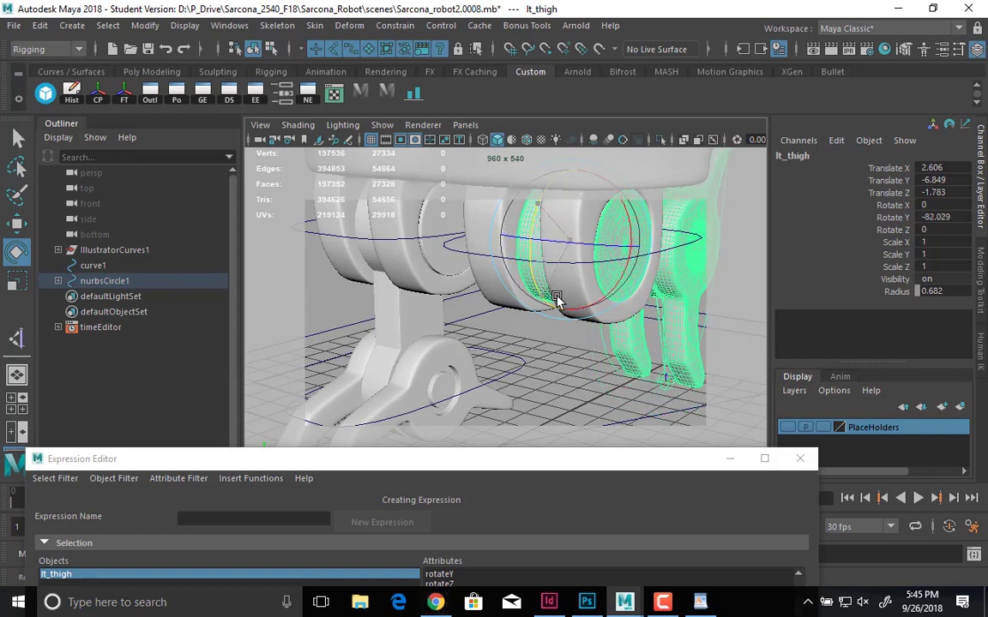
key("ctrl+z")
left_click(595, 229)
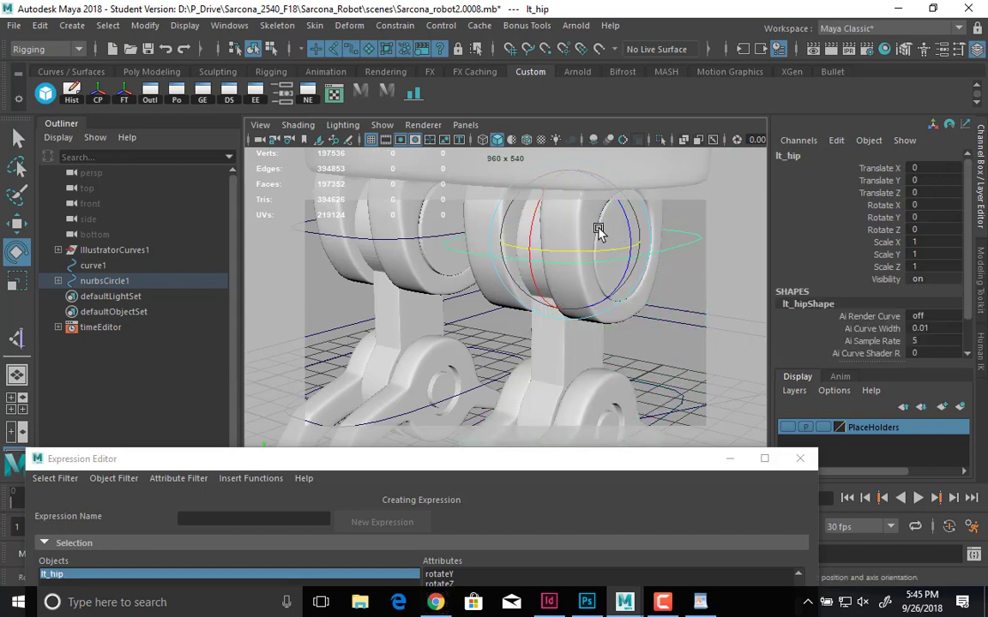
left_click_drag(532, 273, 538, 302)
key("ctrl+z")
- Bring the Expression Editor back into view, list expressions by name and load expression1 for editing at its last line
left_click_drag(489, 462, 489, 59)
left_click(60, 72)
left_click(64, 81)
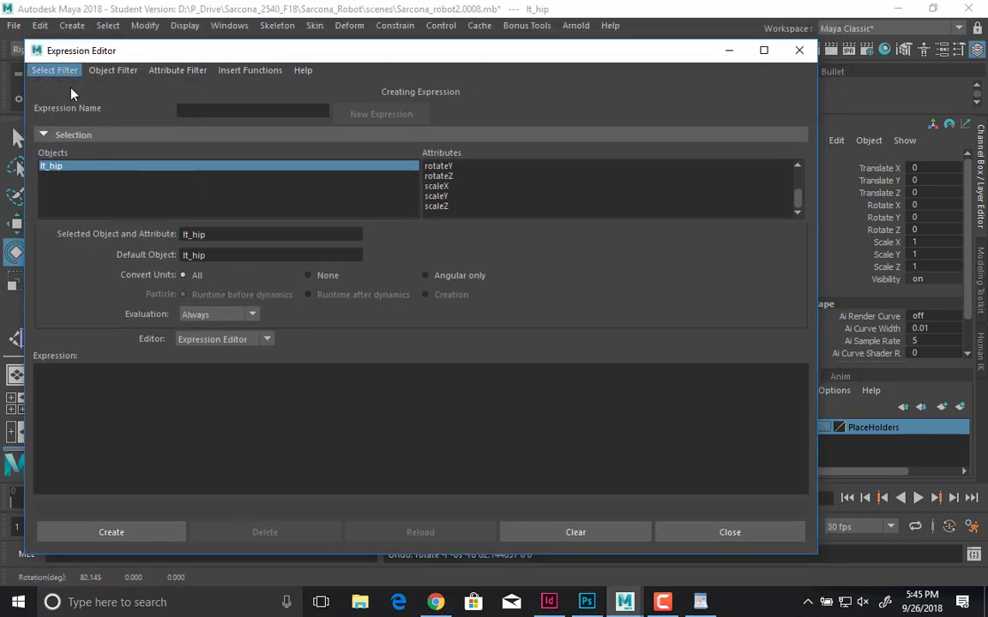
left_click(65, 165)
left_click(611, 409)
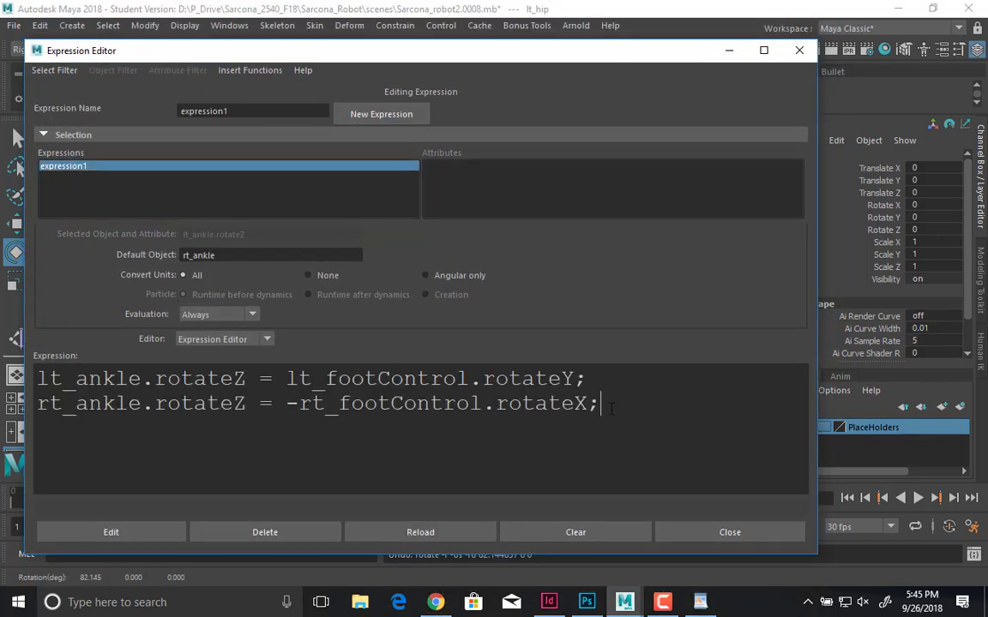
- Add the line "lt_hip.ry = lt_leg.rx;" to expression1 and submit the edit
key("Return")
type("lt_hip")
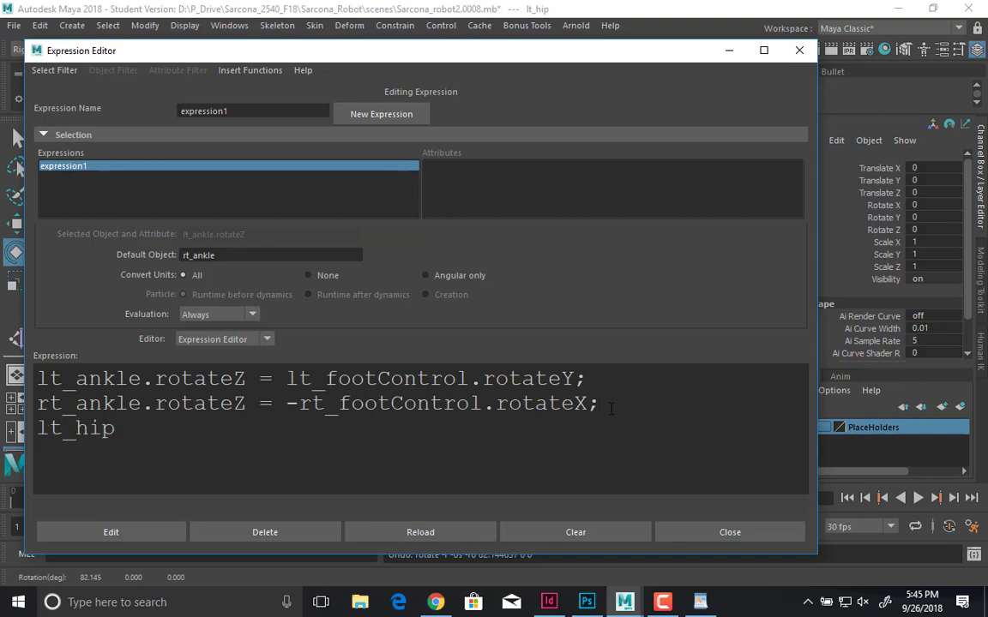
type(".ry = lt_leg.")
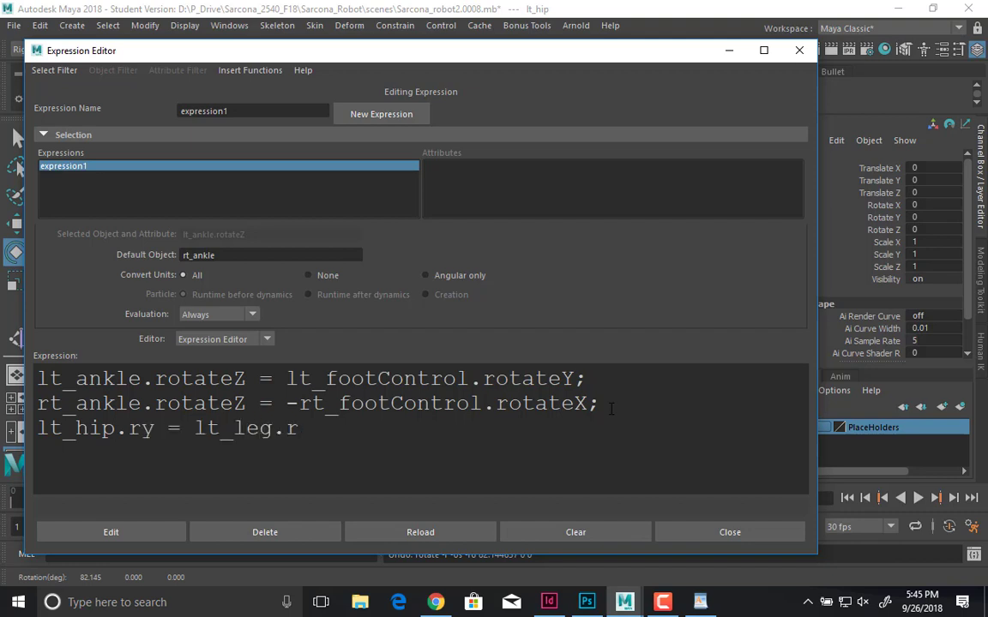
type("rx;")
left_click(172, 533)
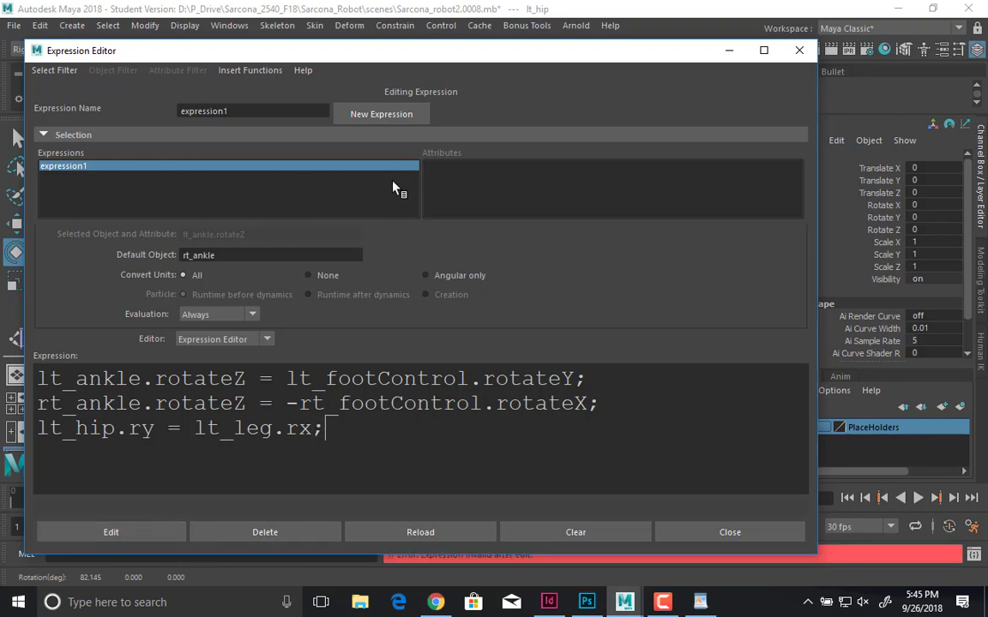
- Swap the two sides of the third line in expression1 so that it reads "lt_leg.rx = lt_hip.ry;"
left_click_drag(432, 53, 440, 394)
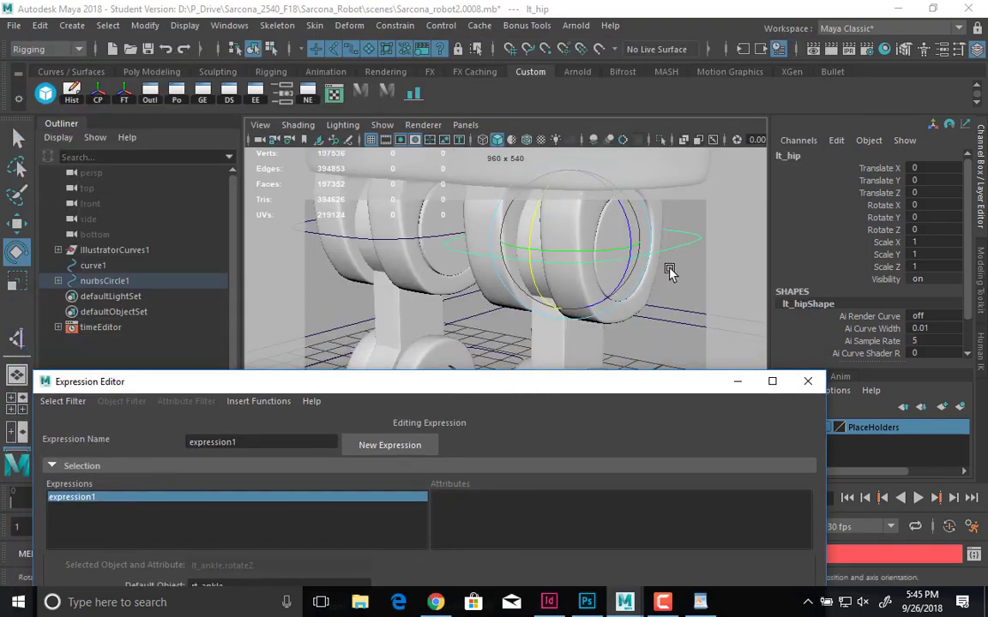
left_click_drag(514, 381, 504, 58)
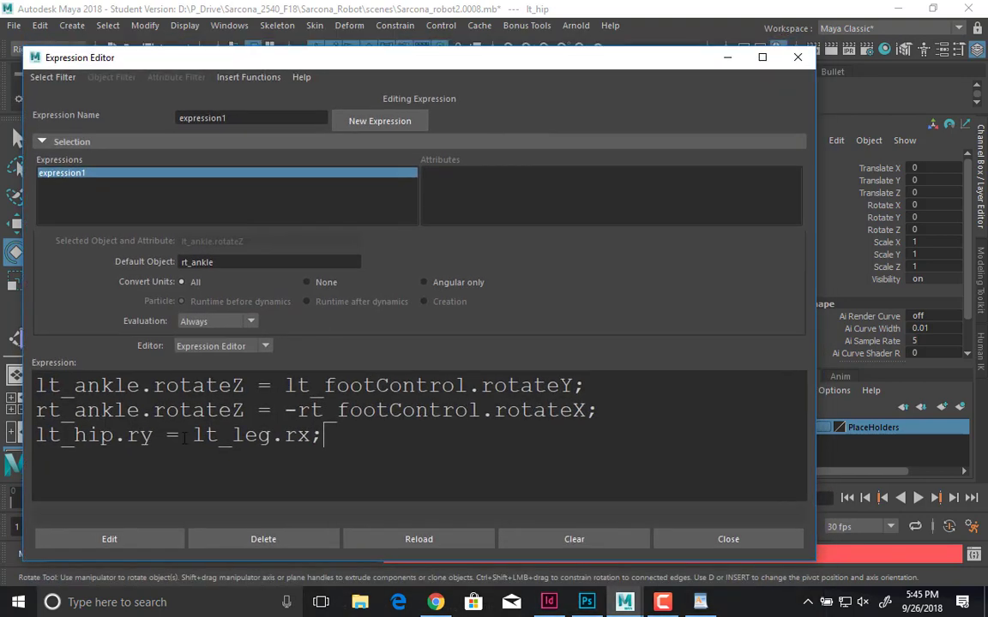
left_click_drag(154, 435, 36, 436)
key("ctrl+c")
key("BackSpace")
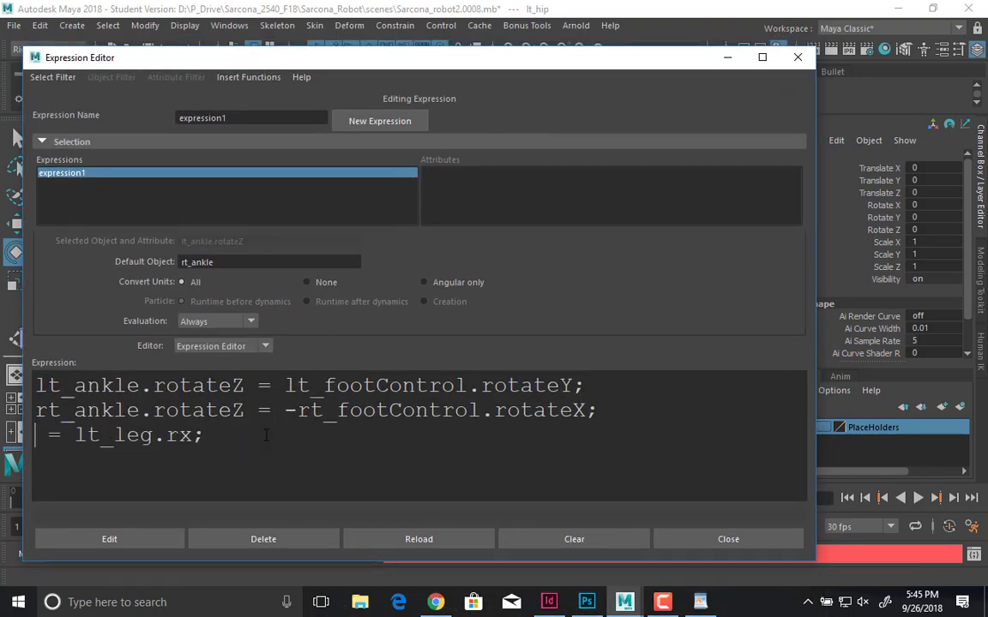
key("ctrl+v")
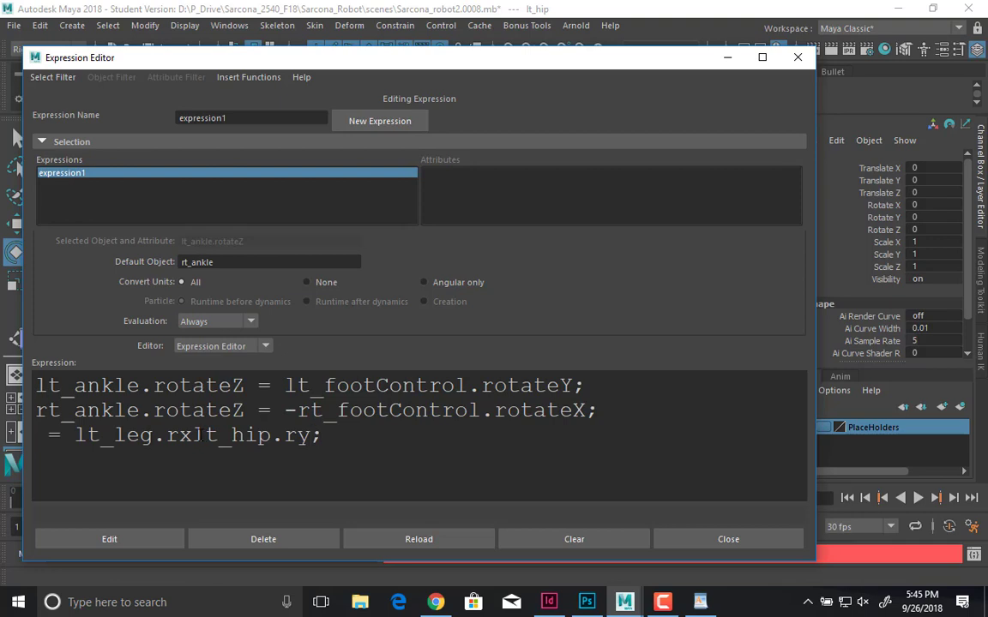
left_click_drag(193, 436, 18, 437)
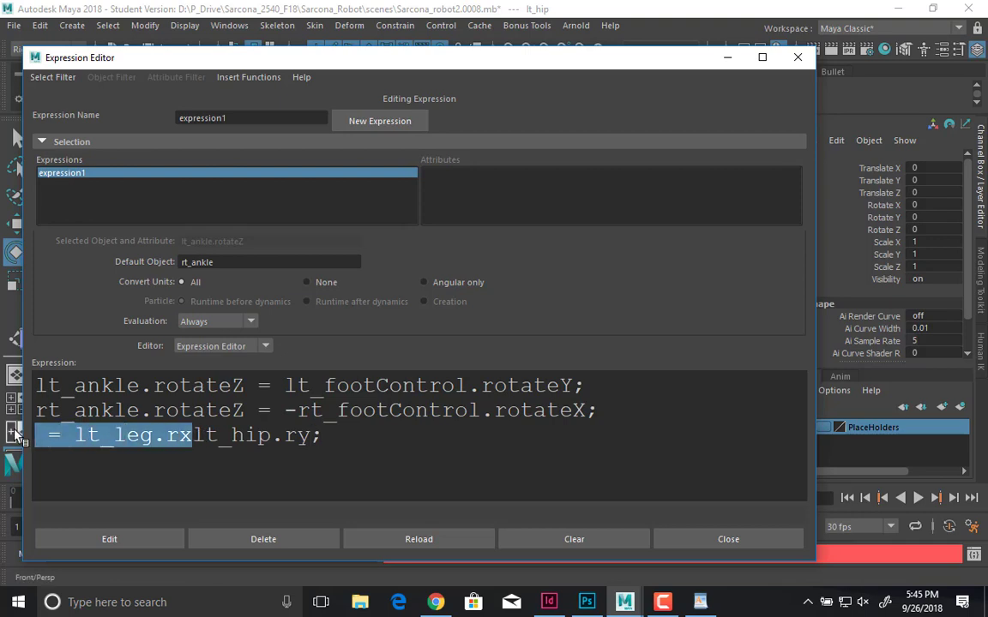
key("BackSpace")
type("lt_l")
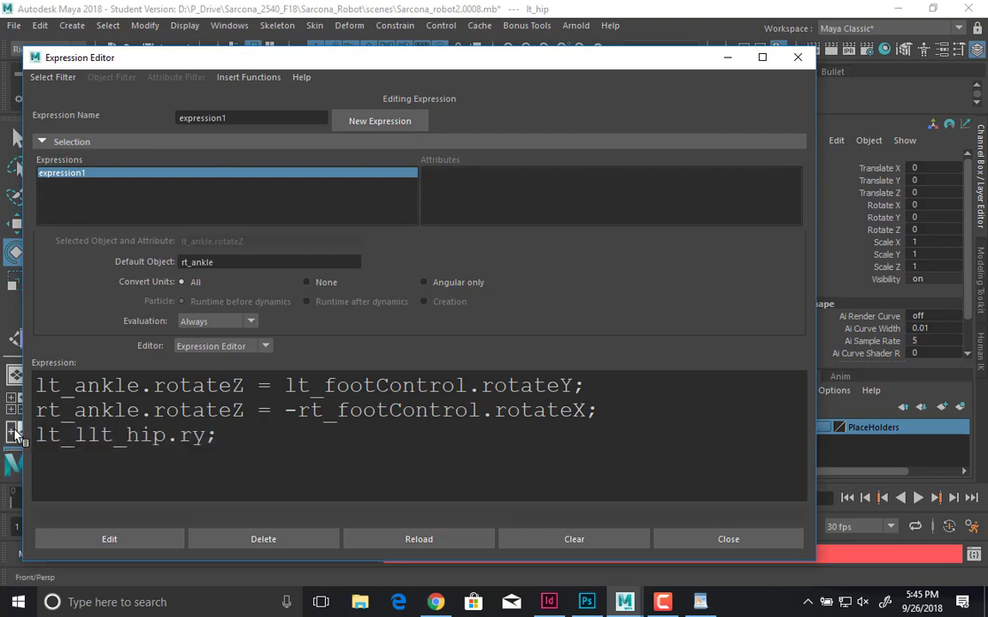
type("eg.")
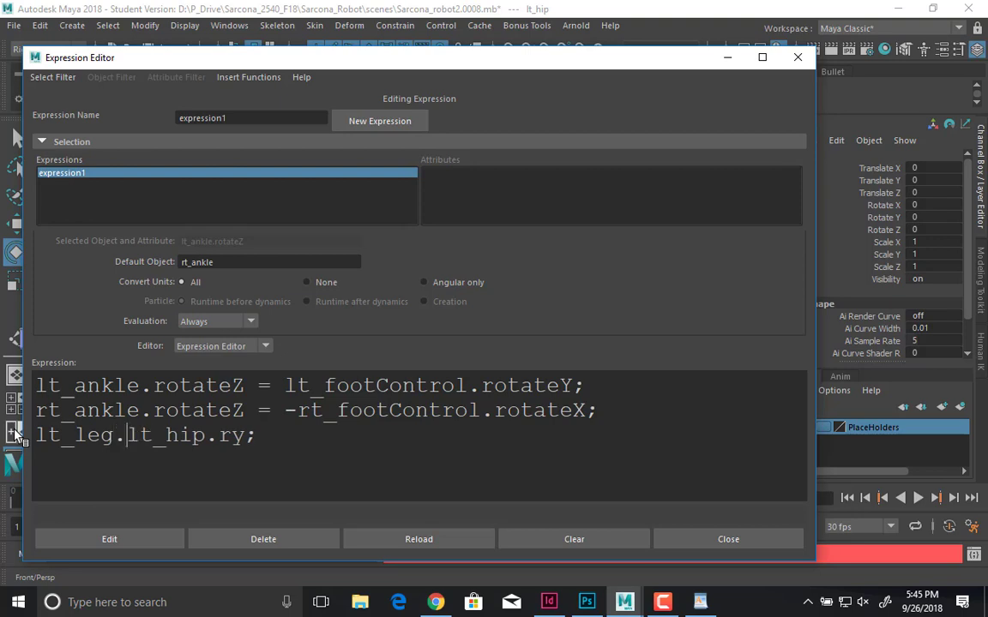
type("r")
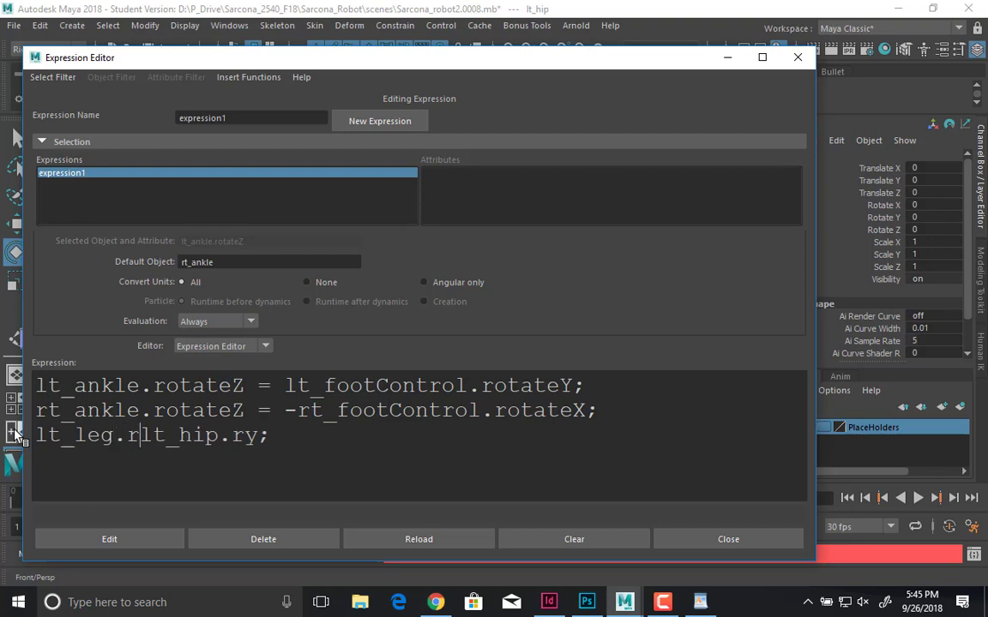
type("x =")
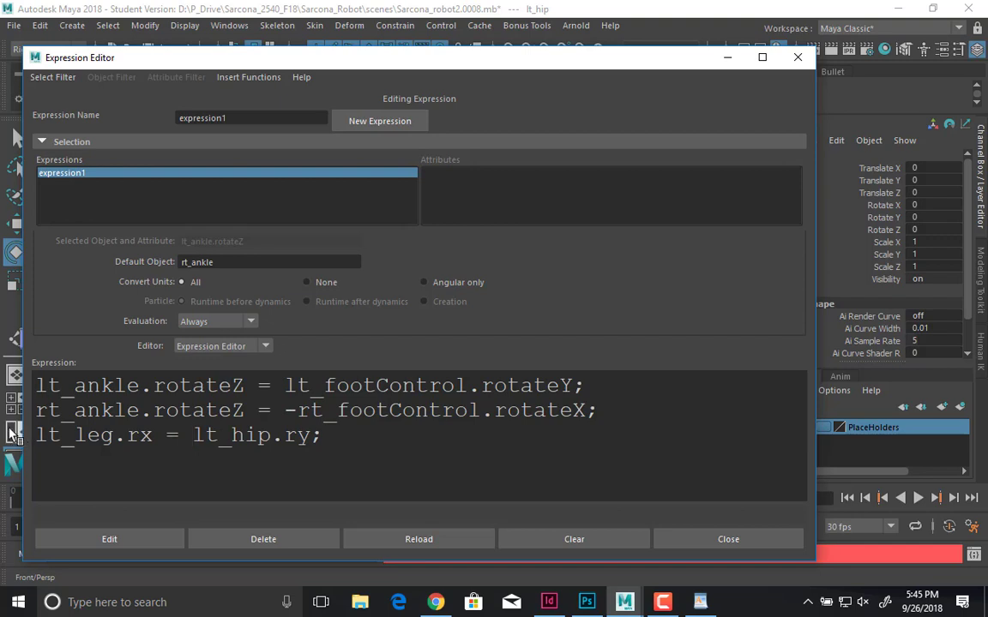
- Change the axes in the third line to "lt_leg.ry = lt_hip.rx;" and submit the edit to expression1
key("BackSpace")
type("y")
key("Right")
key("Right")
key("Right")
key("Right")
key("Right")
key("Right")
key("Right")
key("Right")
key("Right")
key("Right")
key("Right")
key("Right")
key("BackSpace")
type("x")
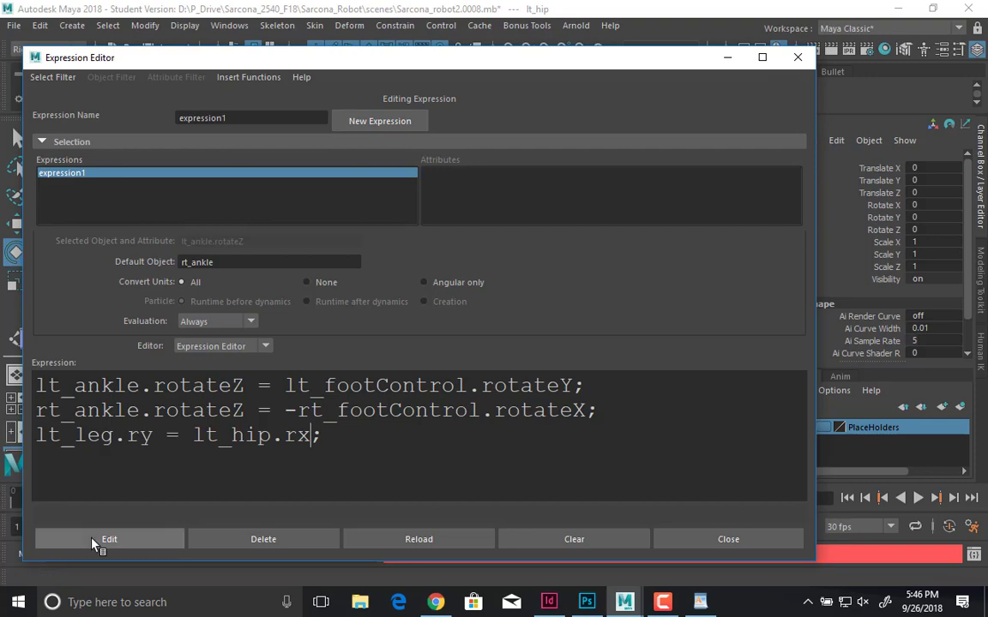
left_click(97, 540)
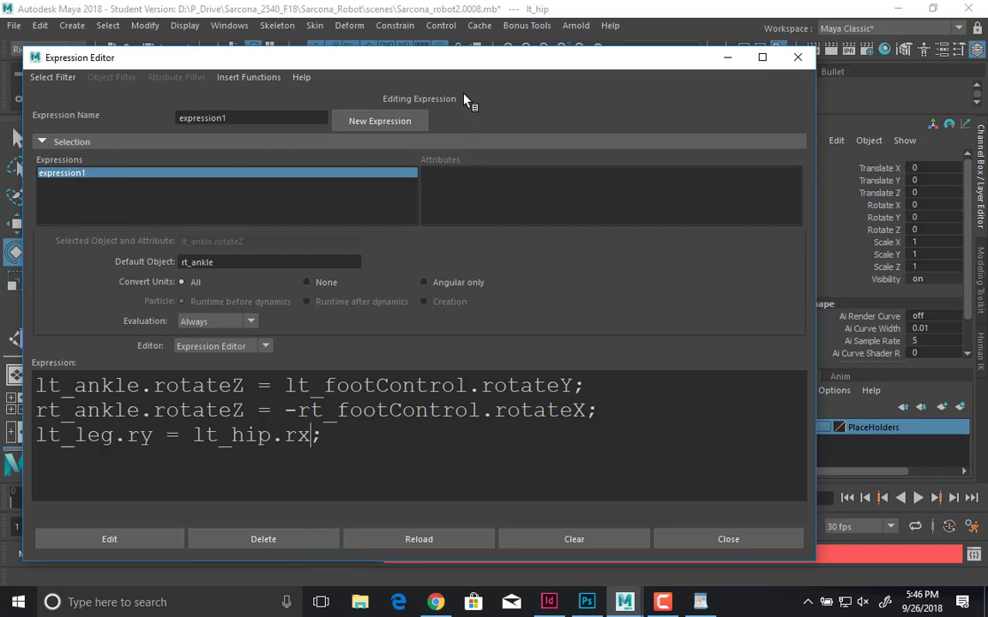
- Move the Expression Editor off the viewport and select the left upper leg joint to check its exact name
left_click_drag(472, 68, 494, 412)
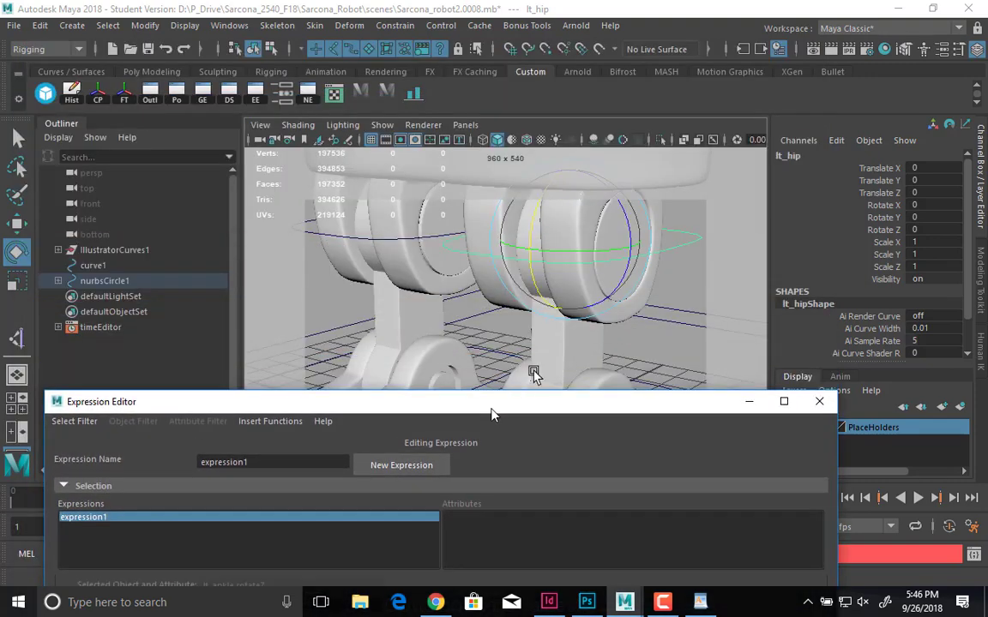
left_click(555, 333)
mouse_move(564, 409)
left_mouse_down()
mouse_move(560, 335)
mouse_move(556, 395)
left_mouse_up()
key("Up")
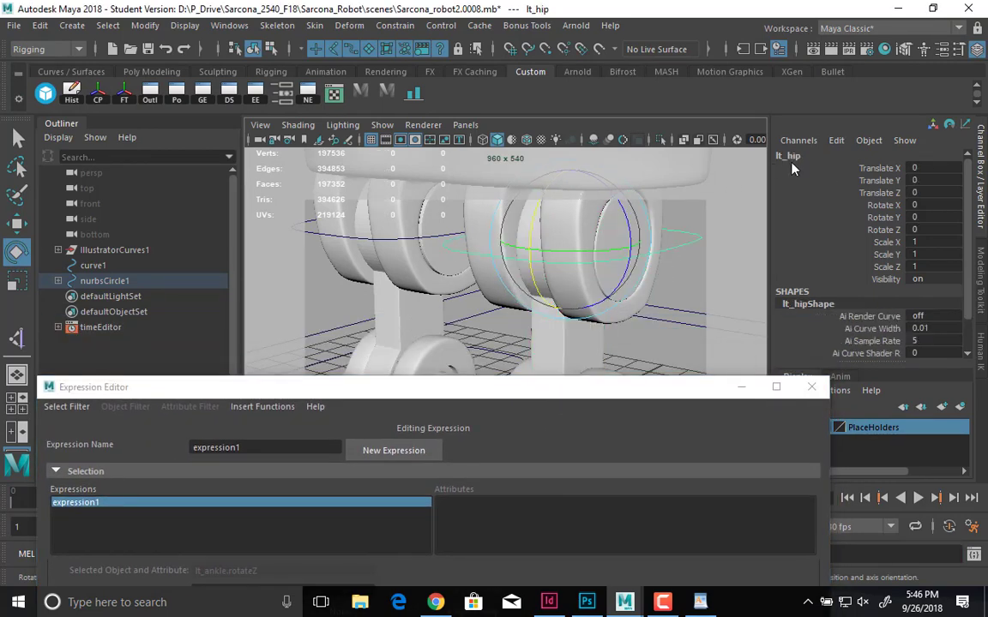
key("Down")
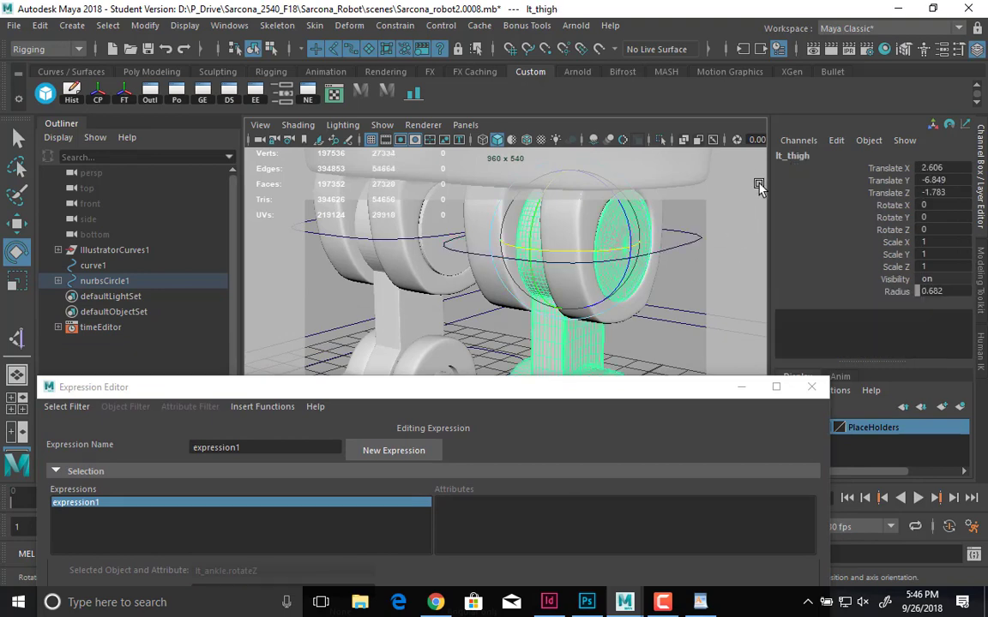
key("4")
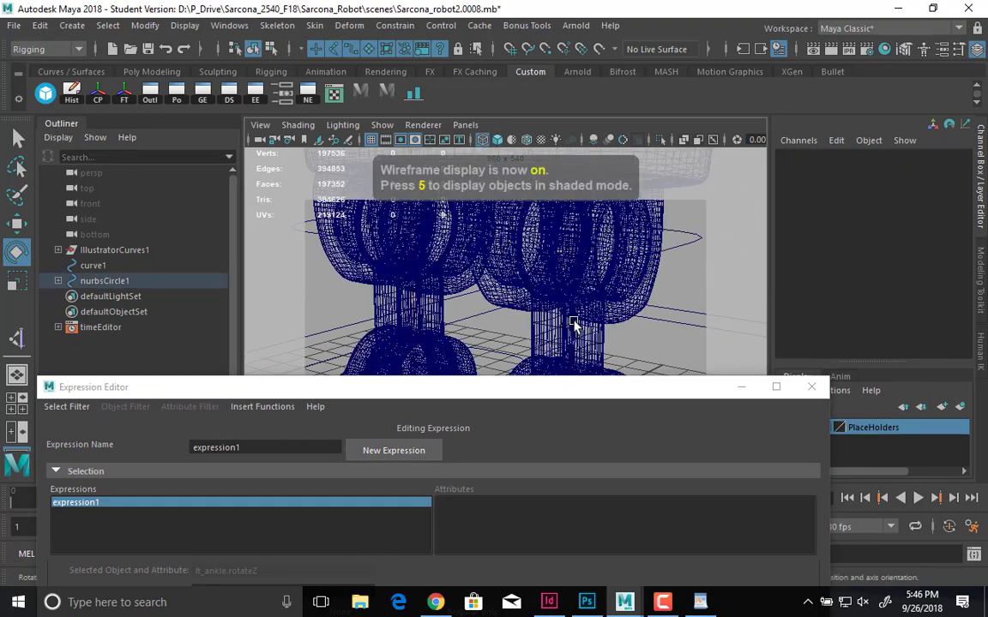
key("5")
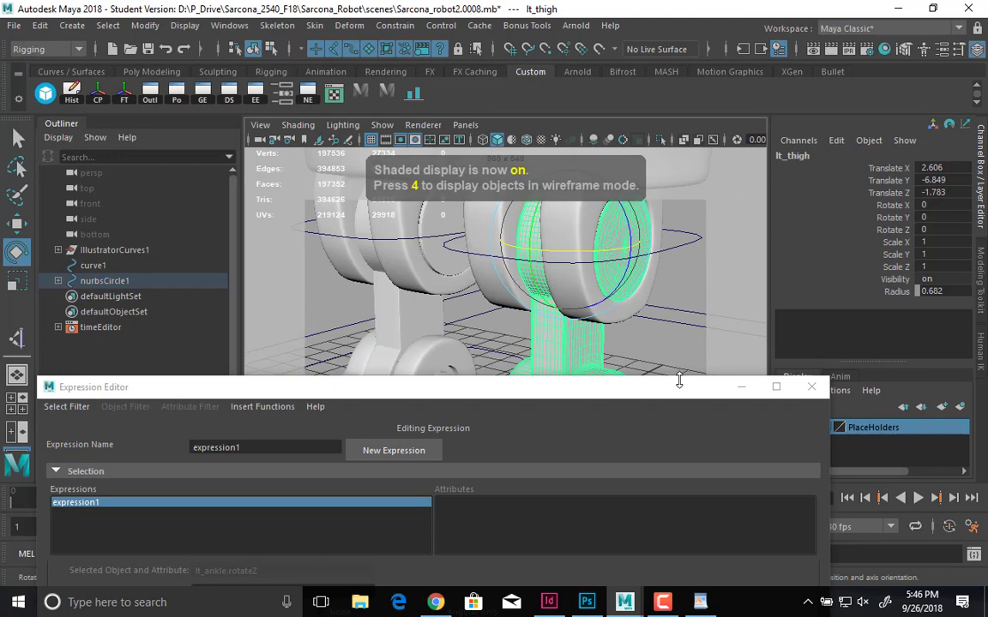
- Bring the Expression Editor back up over the viewport so the whole expression text can be edited
left_click_drag(679, 394, 693, 52)
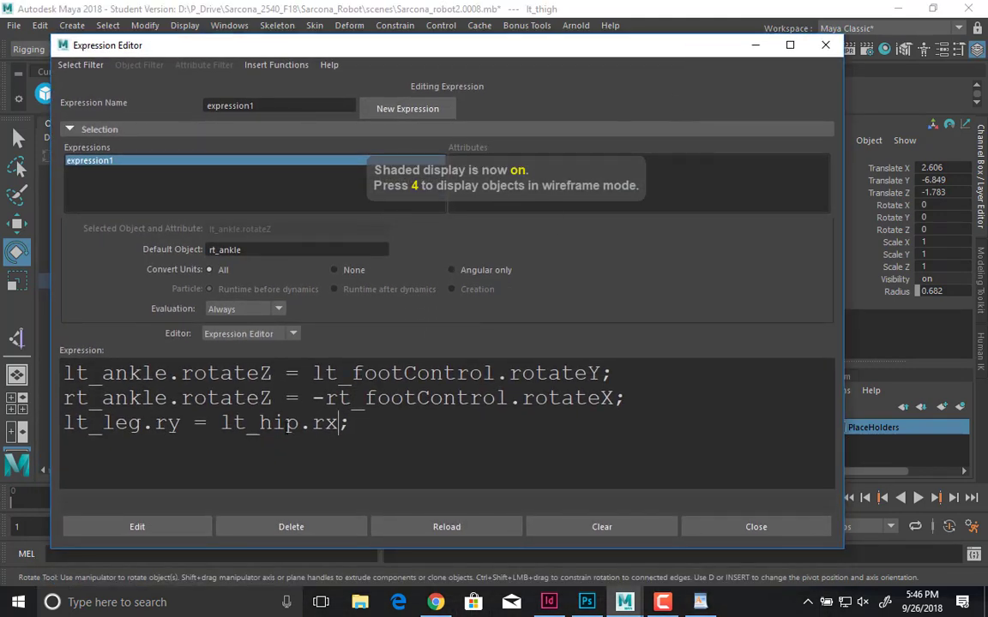
left_click_drag(299, 423, 260, 422)
type("t")
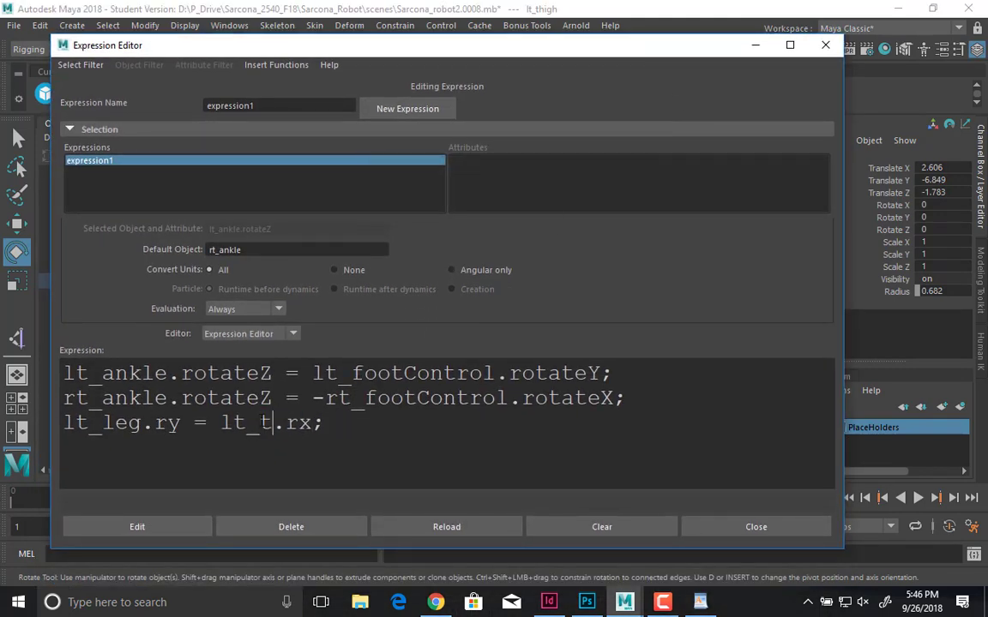
type("high")
key("ctrl+z")
double_click(125, 421)
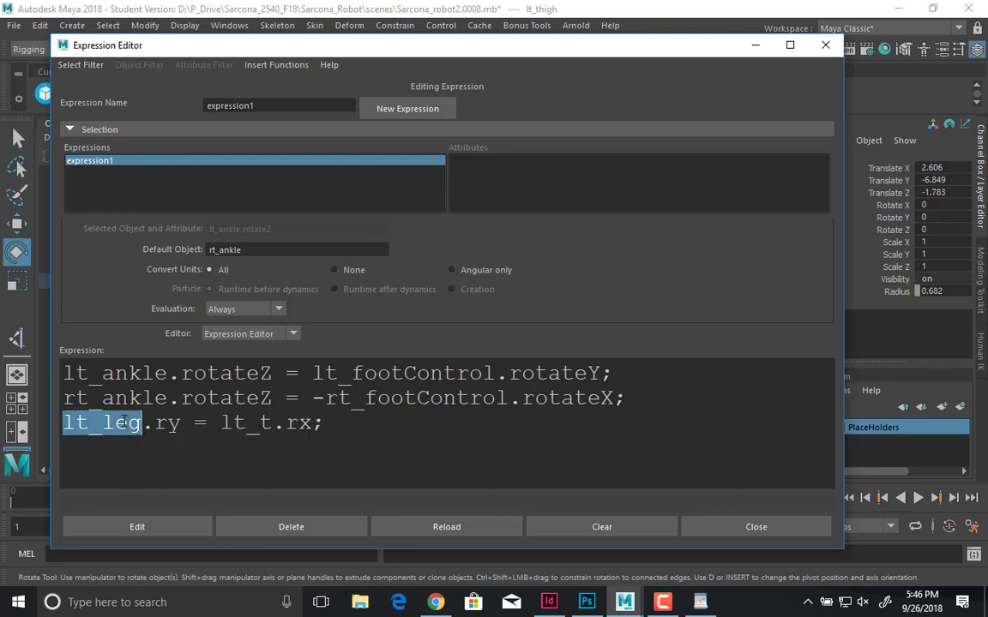
key("ctrl+z")
- Replace lt_leg with lt_thigh in the third line of expression1 and submit the edit
double_click(125, 421)
left_click(137, 439)
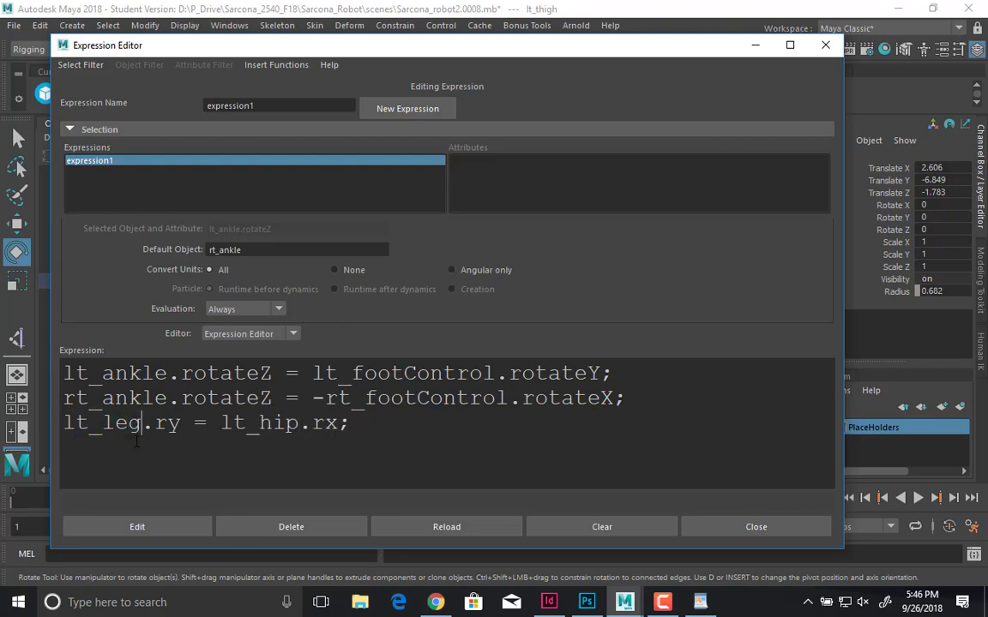
key("BackSpace")
key("BackSpace")
key("BackSpace")
type("thigh")
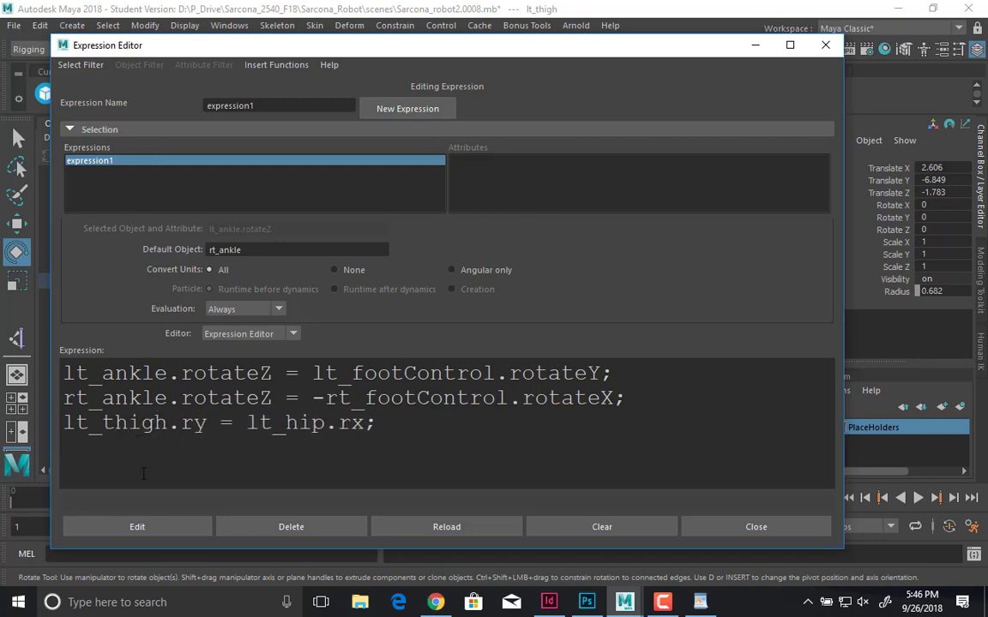
left_click(151, 526)
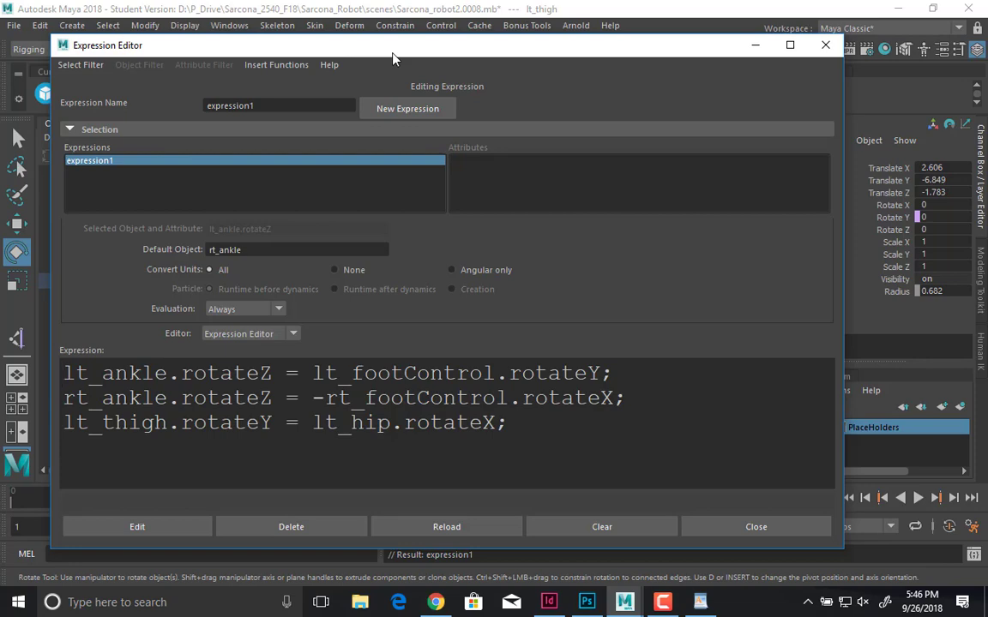
- Clear the viewport, rotate the left hip control about X to test the thigh's response, and undo the rotation
left_click_drag(393, 53, 414, 458)
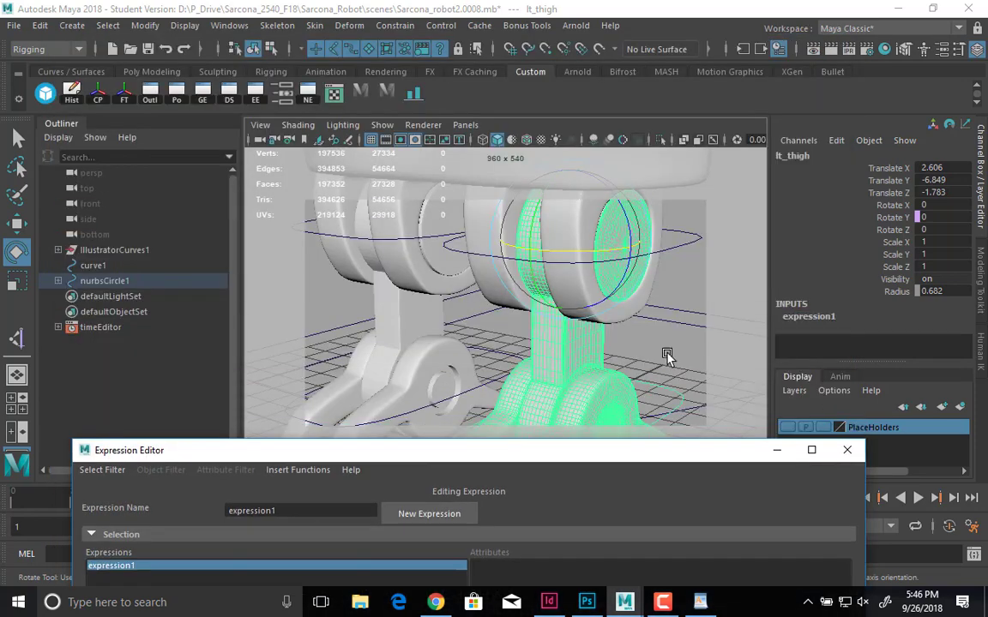
left_click(549, 209)
left_click_drag(549, 209, 550, 280)
key("ctrl+z")
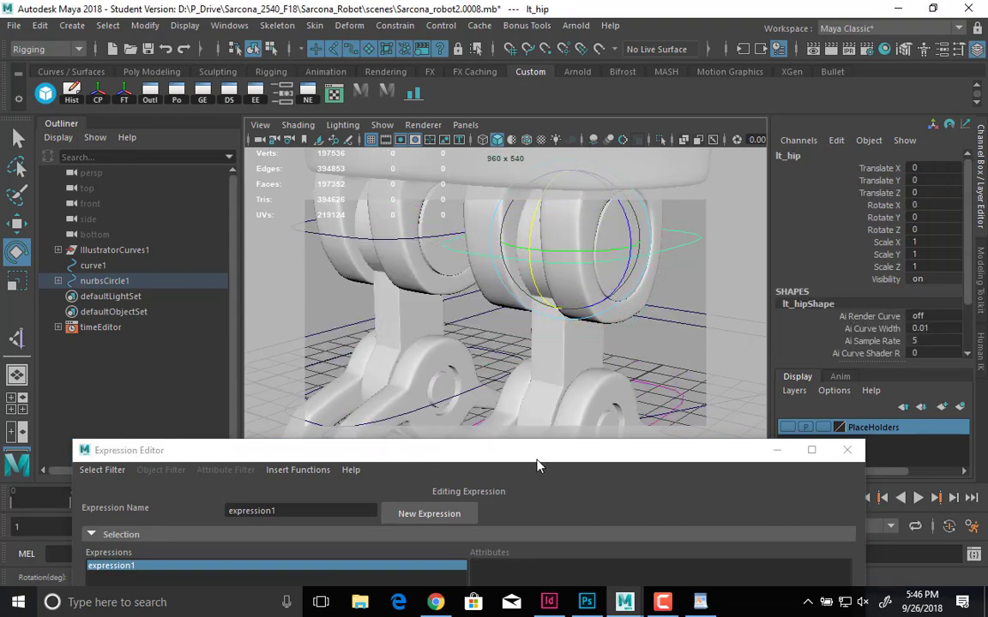
- Multiply the hip rotation in the third line by -1 so it reads "lt_thigh.rotateY = lt_hip.rotateX*-1;" and submit the edit
left_click_drag(537, 459, 490, 74)
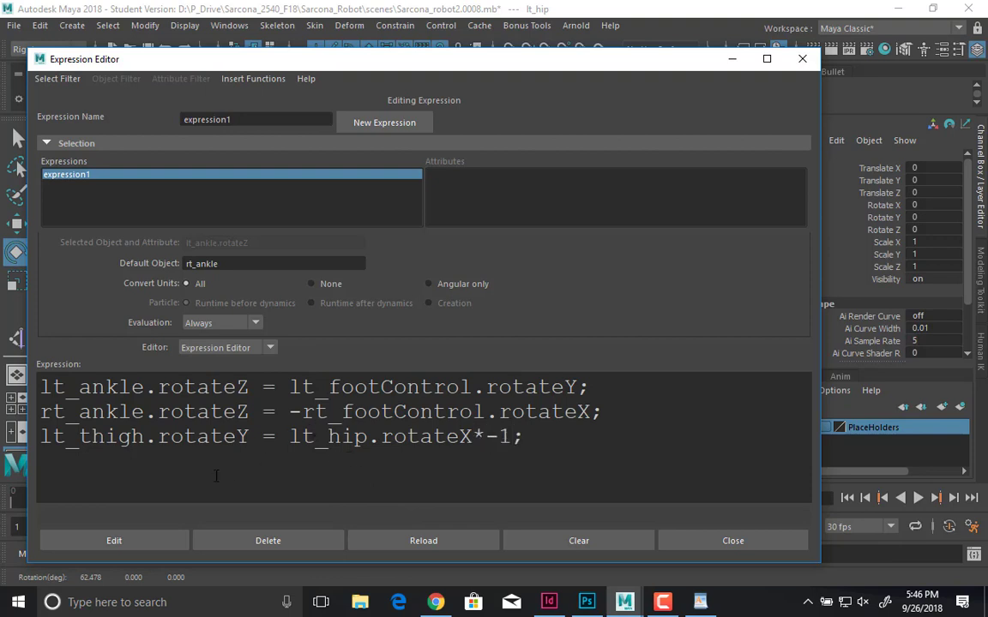
left_click(114, 540)
left_click_drag(512, 438, 473, 437)
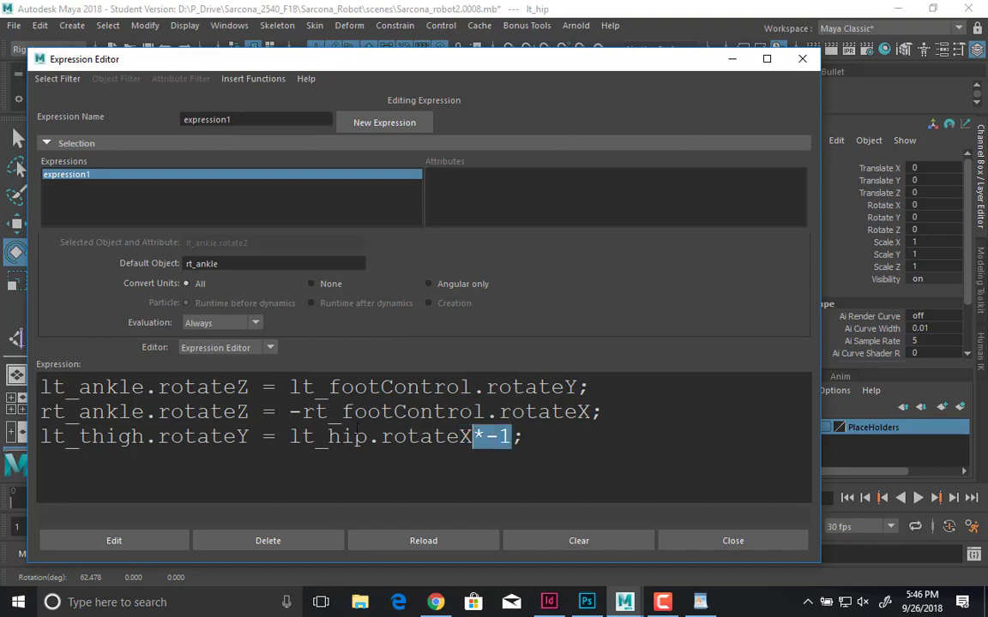
left_click_drag(303, 413, 290, 413)
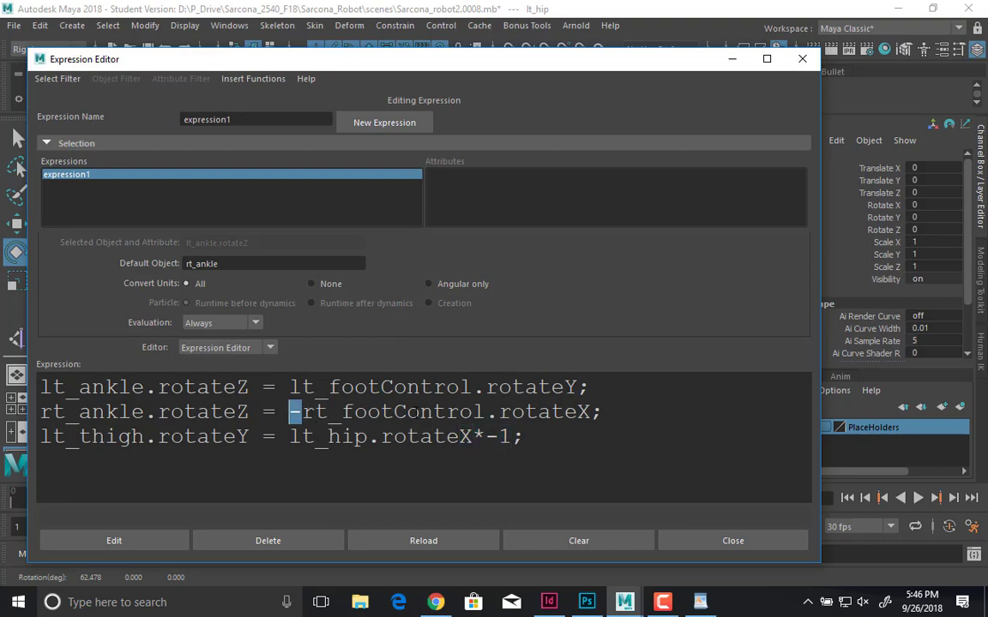
- Test the left leg by rotating the hip control about X and the foot control about Y, and undo both rotations
left_click_drag(459, 73, 435, 467)
left_click_drag(540, 214, 562, 280)
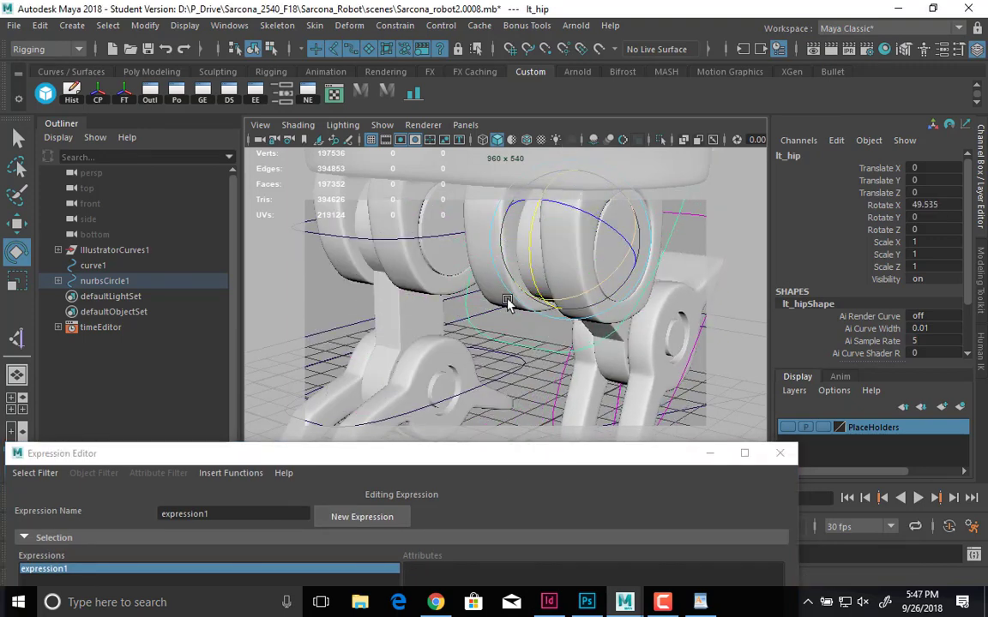
scroll(509, 306, "down", 5)
left_click_drag(509, 306, 567, 256, "alt")
left_click_drag(626, 283, 476, 228)
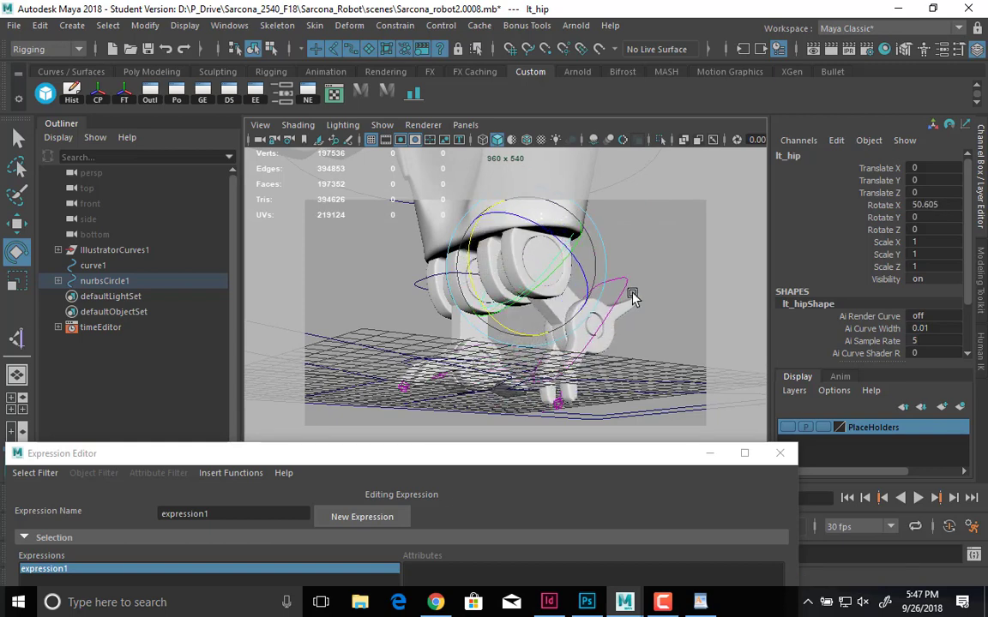
left_click(595, 284)
left_click_drag(526, 302, 524, 356)
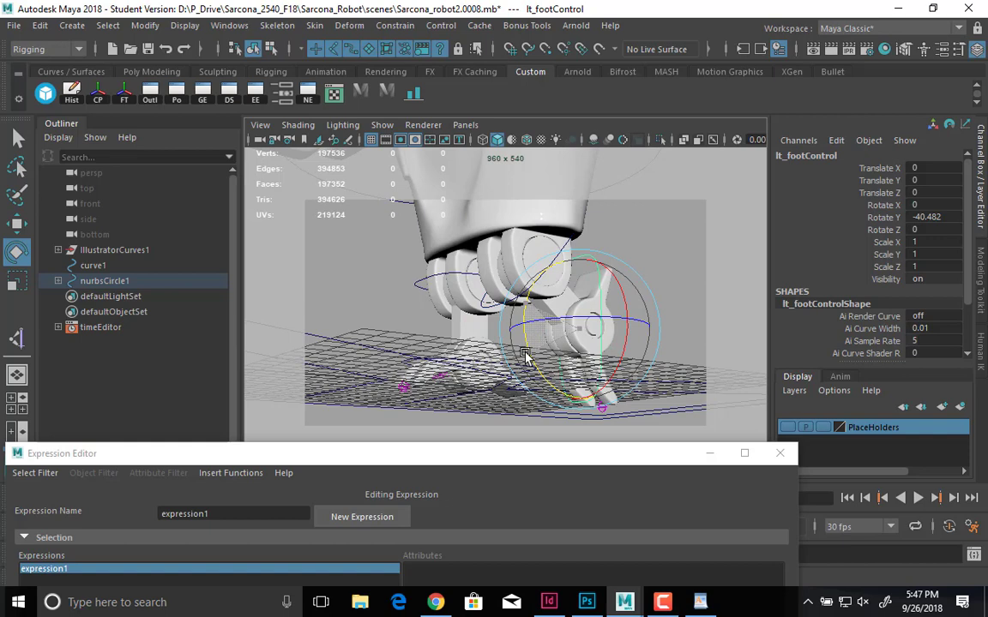
key("ctrl+z")
key("ctrl+z")
key("ctrl+z")
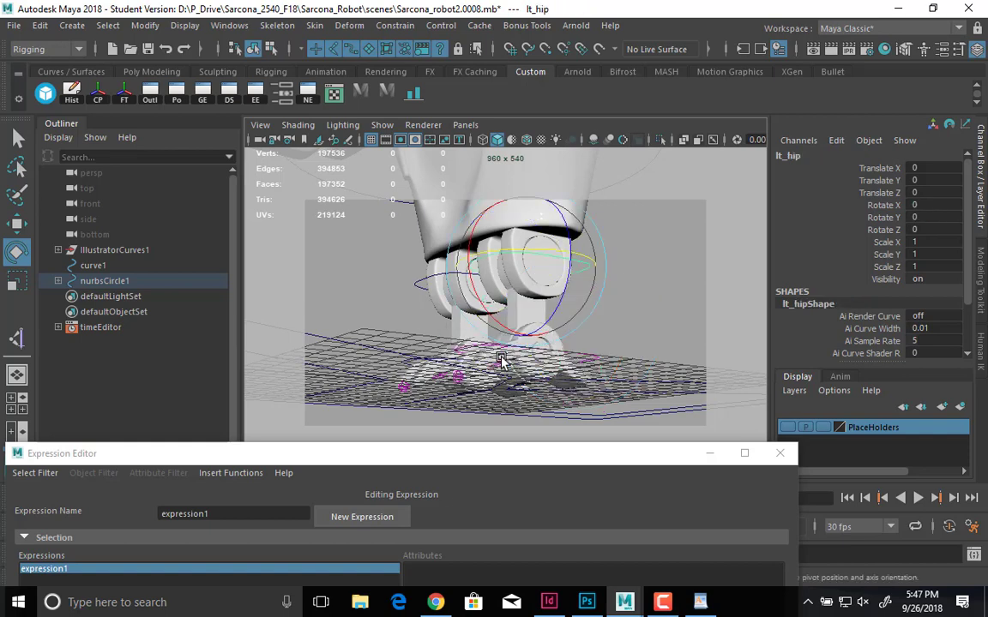
- Select the right hip control and the right thigh joint to check their exact names
left_click_drag(501, 360, 419, 298, "alt")
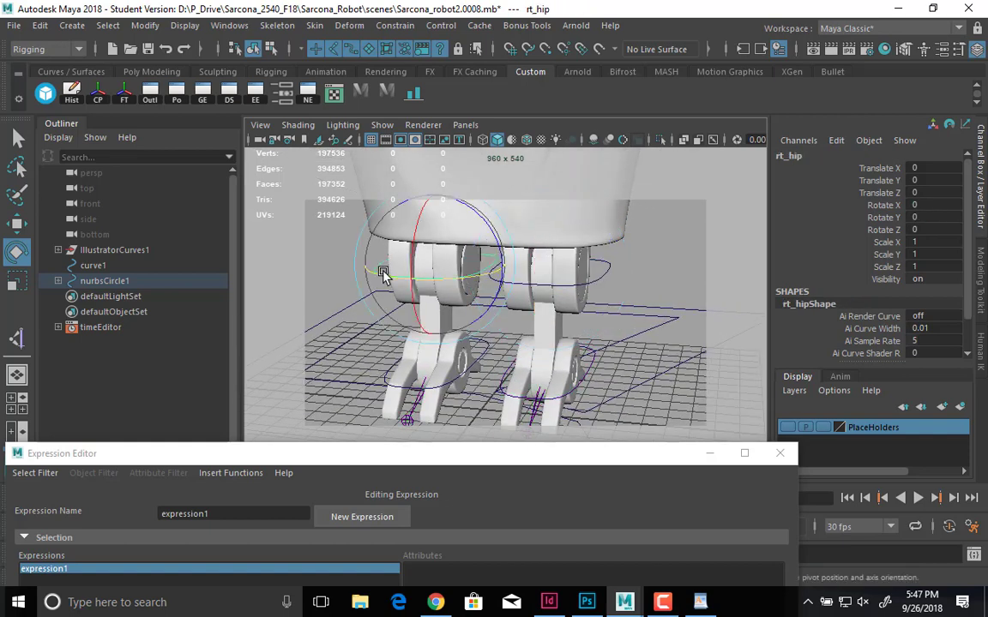
key("q")
left_click(433, 309)
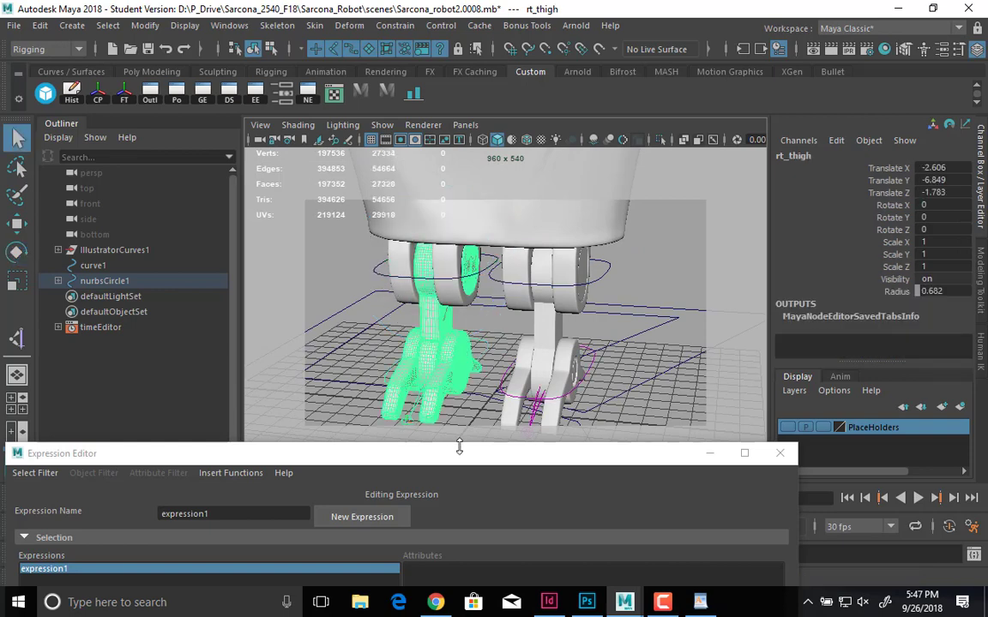
- Duplicate the left thigh line of expression1 onto a new fourth line in the Expression Editor
left_click_drag(459, 453, 508, 51)
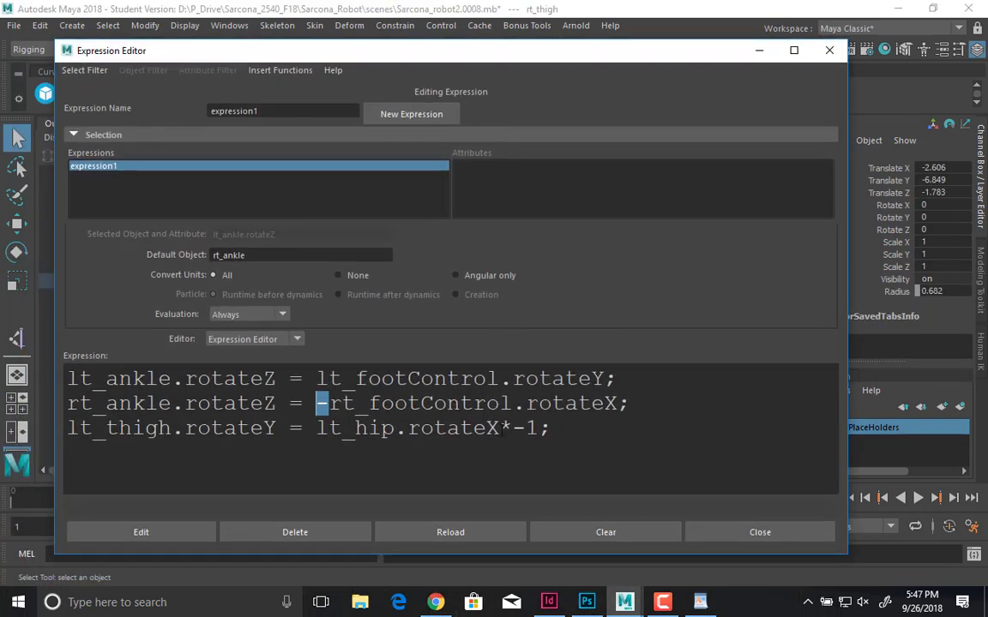
left_click_drag(551, 428, 71, 426)
key("ctrl+c")
left_click(579, 427)
key("Return")
key("ctrl+v")
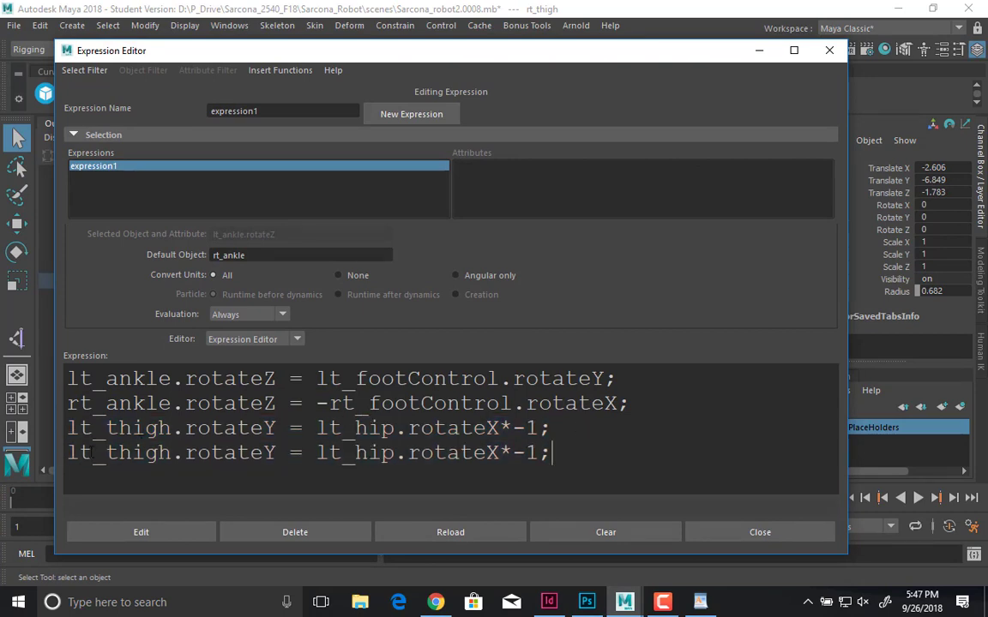
- Change the fourth line to "rt_thigh.rotateY = rt_hip.rotateX*-1;" and submit the edit to expression1
left_click_drag(68, 452, 76, 452)
type("r")
left_click_drag(318, 452, 330, 452)
type("r")
left_click(128, 532)
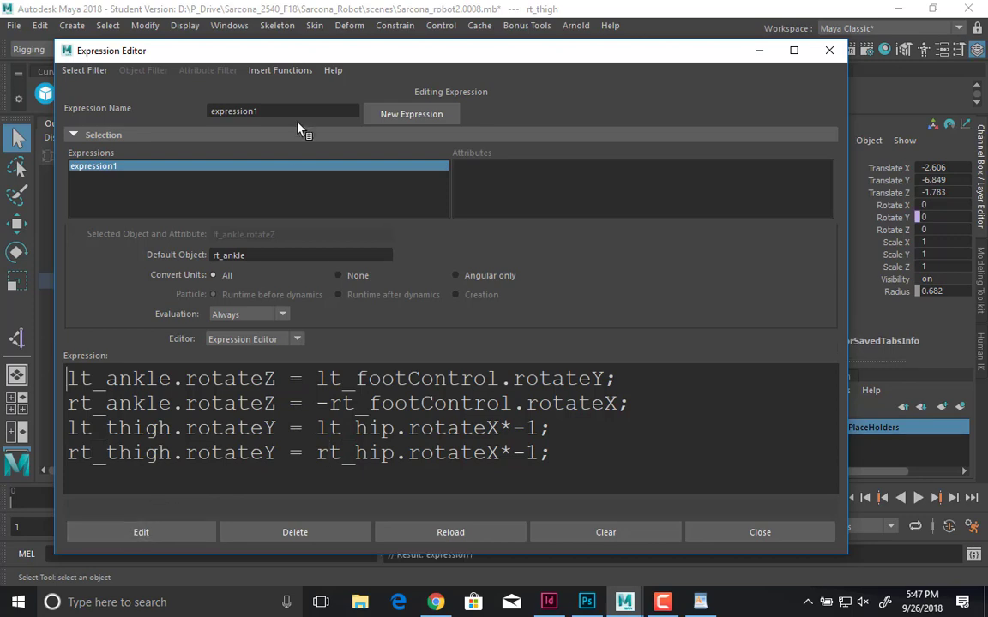
- Uncover the viewport, rotate the right hip control about X to test the right thigh, and undo the rotation
left_click_drag(317, 51, 306, 434)
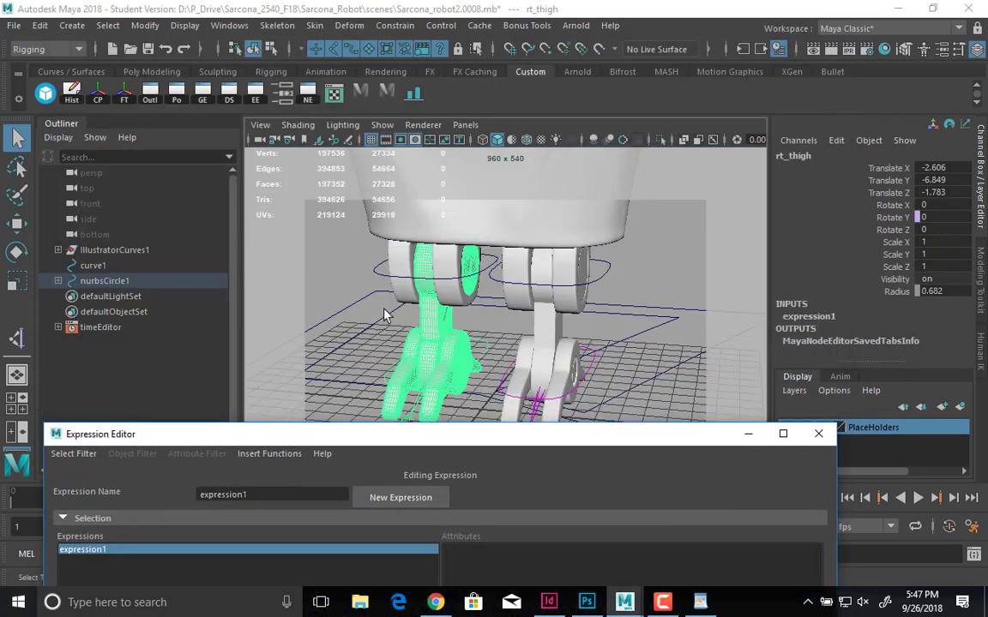
left_click(396, 259)
key("e")
left_click(380, 264)
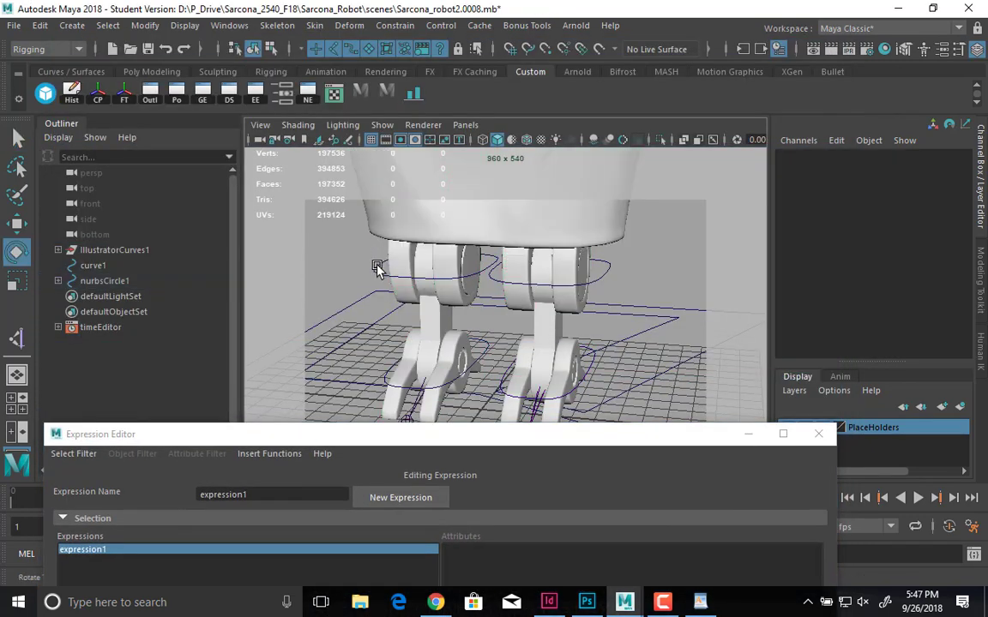
left_click(390, 257)
left_click_drag(410, 235, 417, 349)
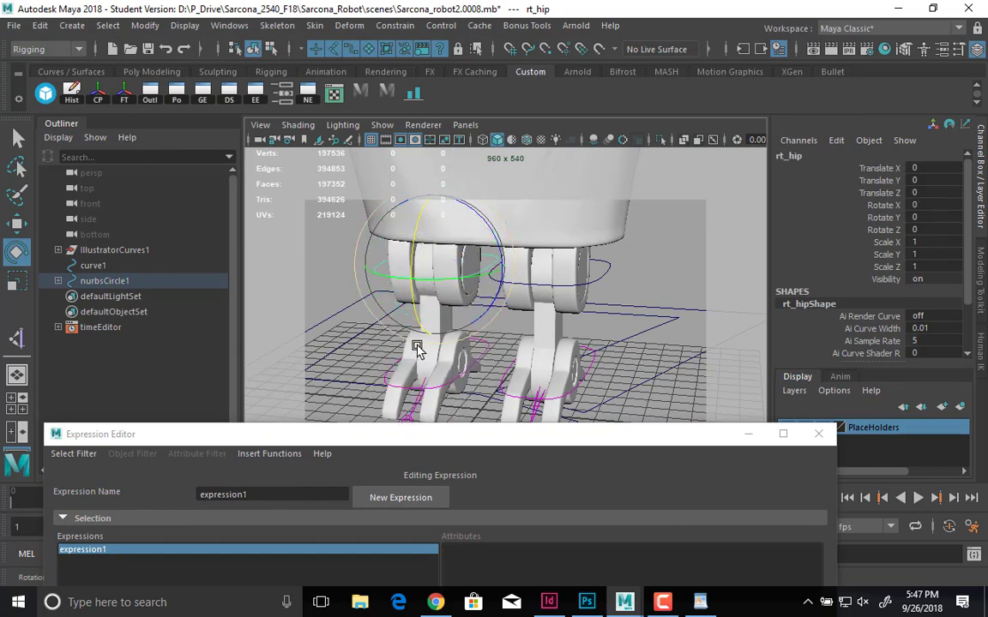
- Review the four finished lines of expression1 and minimize the Expression Editor
left_click_drag(520, 425, 516, 147)
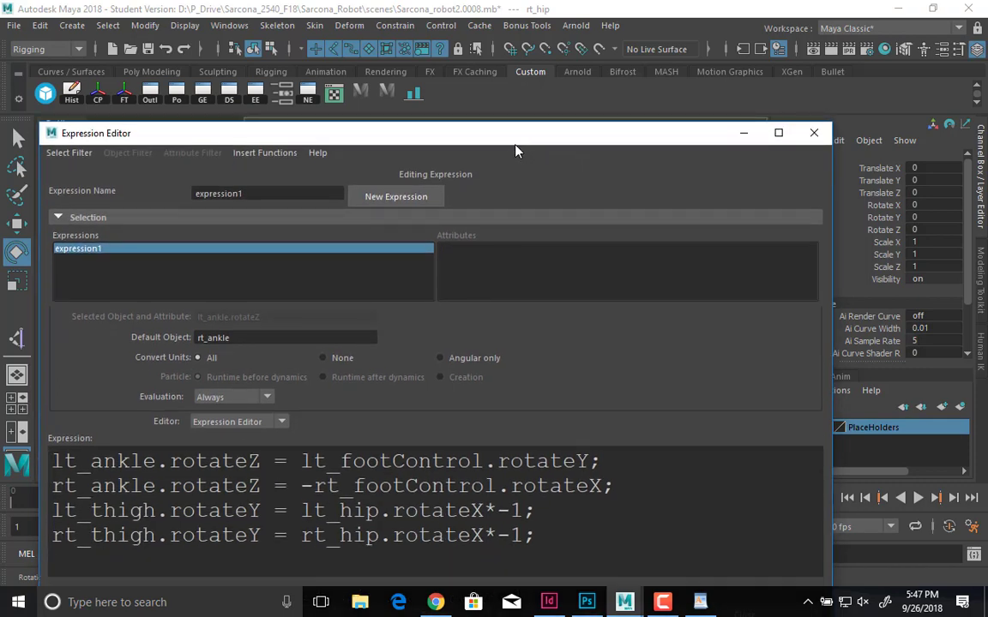
left_click_drag(517, 147, 528, 66)
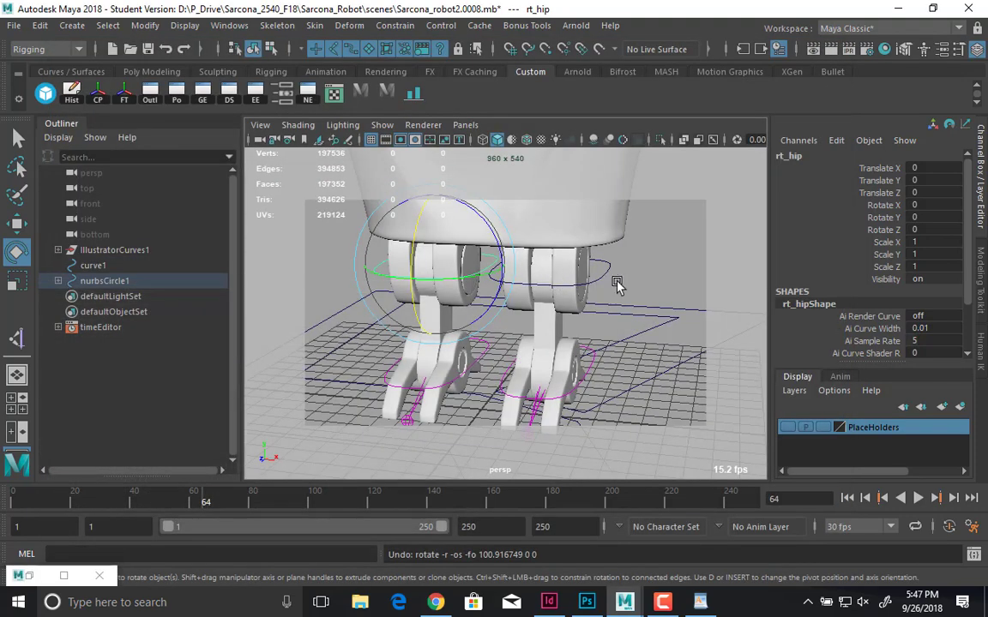
- Examine the orientation of the right wrist's control curve and the rt_wrist joint in wireframe and shaded display
mouse_move(617, 285)
left_mouse_down("alt")
mouse_move(470, 265)
mouse_move(578, 298)
mouse_move(463, 294)
mouse_move(403, 260)
mouse_move(497, 285)
mouse_move(459, 276)
mouse_move(454, 257)
mouse_move(433, 251)
mouse_move(589, 360)
mouse_move(552, 348)
mouse_move(571, 432)
mouse_move(450, 332)
mouse_move(449, 303)
mouse_move(423, 300)
left_mouse_up("alt")
left_click(397, 260)
key("4")
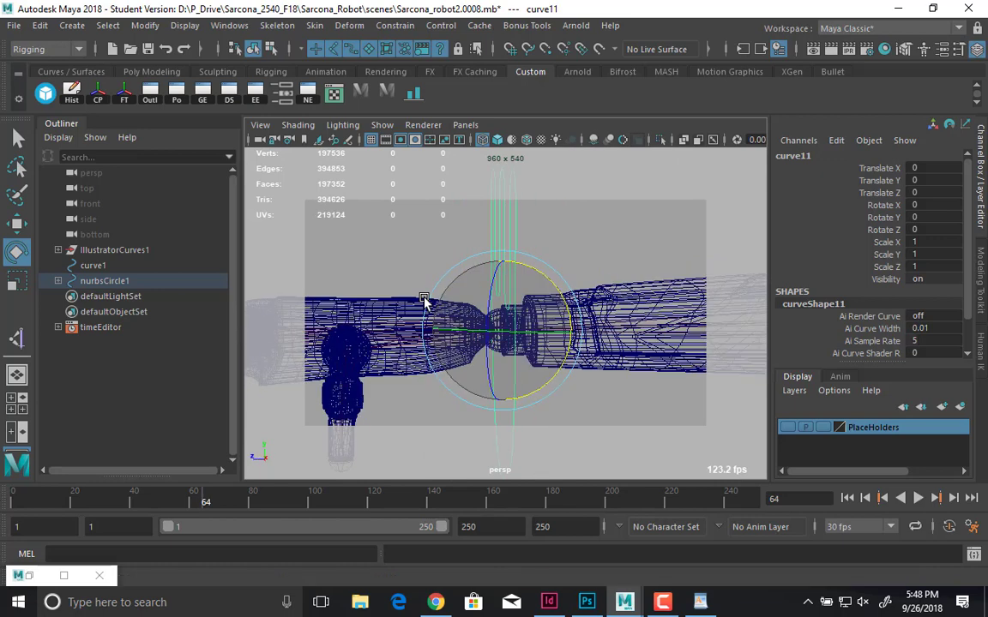
key("q")
left_click(426, 365)
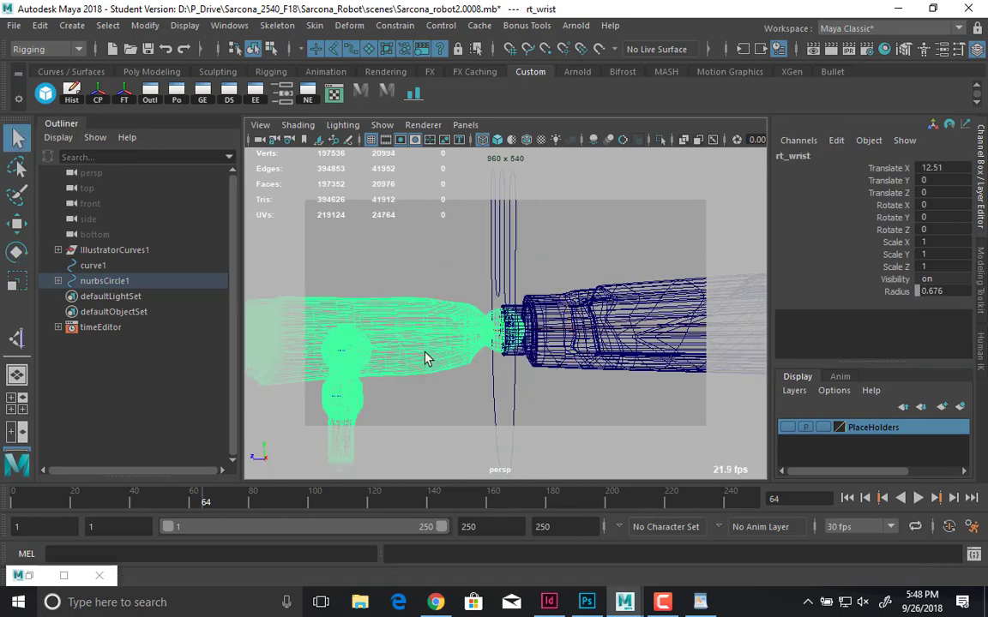
mouse_move(426, 357)
left_mouse_down("alt")
mouse_move(445, 357)
mouse_move(479, 319)
mouse_move(437, 309)
mouse_move(463, 309)
mouse_move(455, 341)
mouse_move(452, 280)
mouse_move(463, 269)
mouse_move(476, 280)
mouse_move(455, 281)
mouse_move(425, 326)
mouse_move(512, 370)
left_mouse_up("alt")
key("e")
key("5")
key("ctrl+z")
key("ctrl+z")
key("ctrl+z")
- Select the right wrist's control curve and freeze its transformations
left_click(519, 213)
left_click(518, 213)
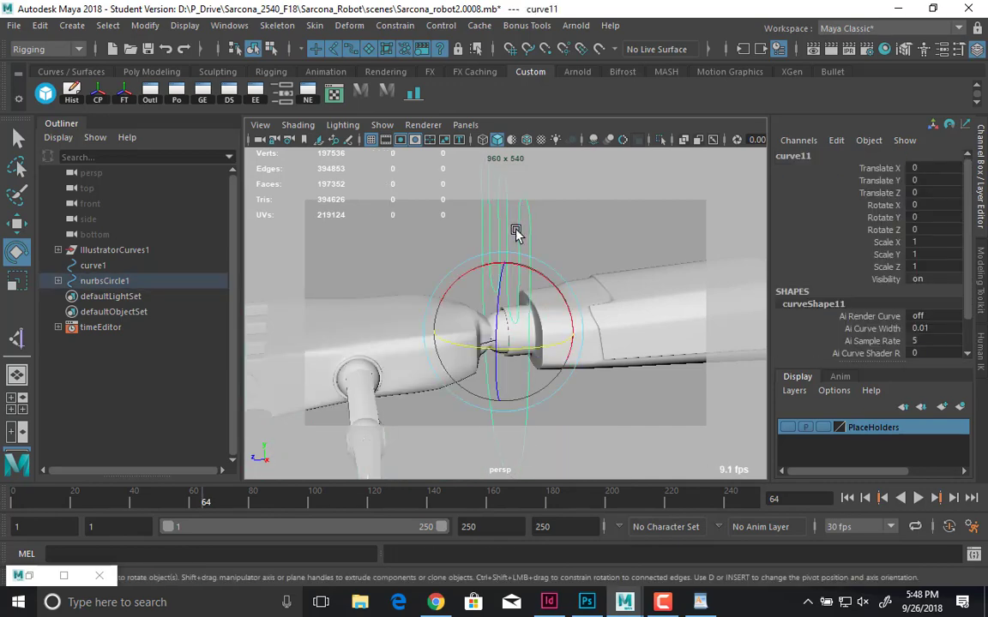
left_click_drag(514, 232, 646, 412, "alt")
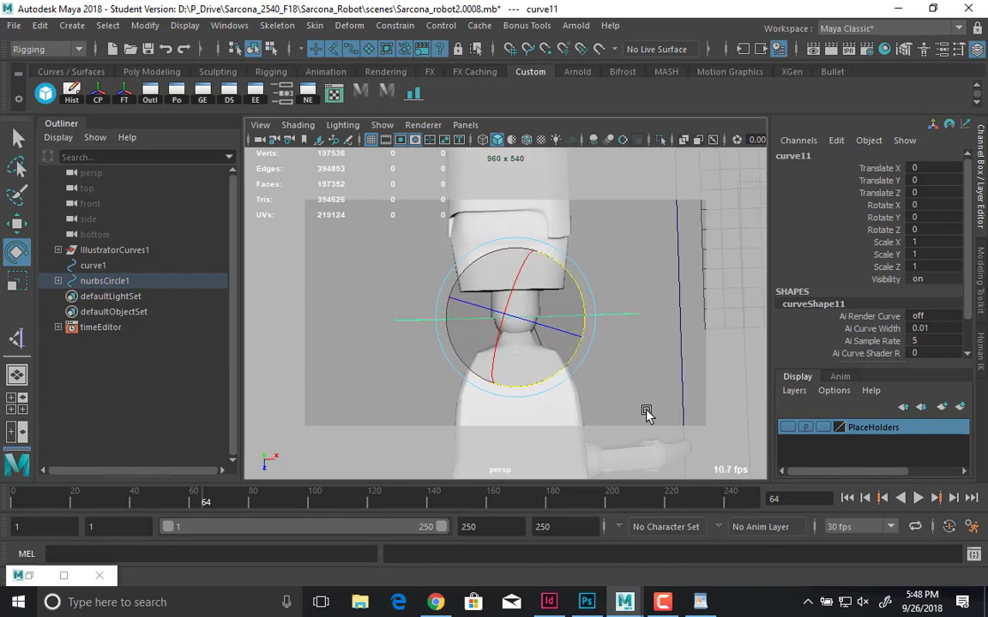
left_click(126, 96)
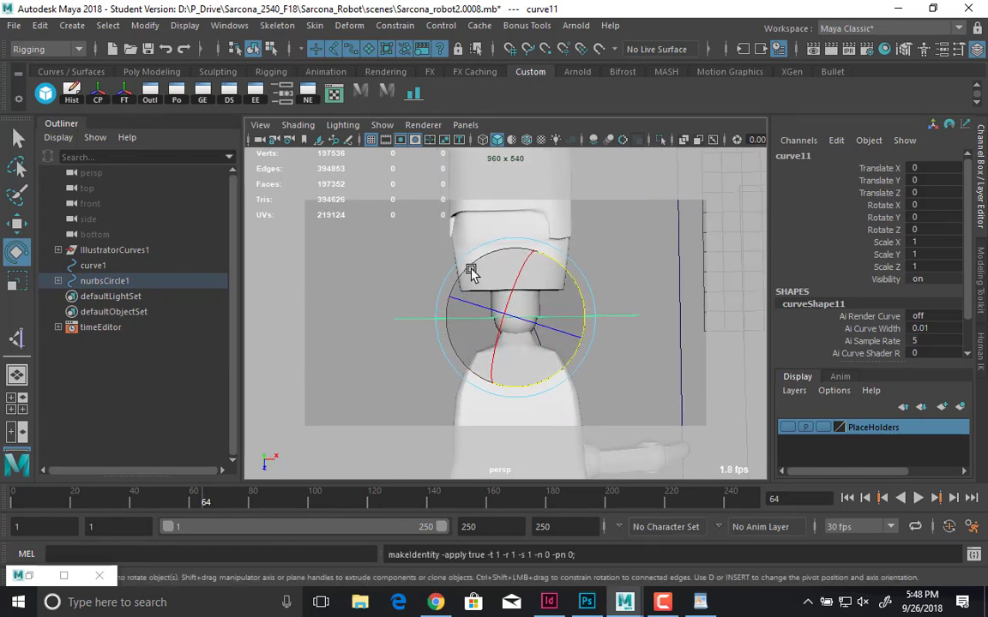
- Undo the transformation freeze on the right wrist's control curve
left_click_drag(470, 269, 576, 285, "alt")
key("q")
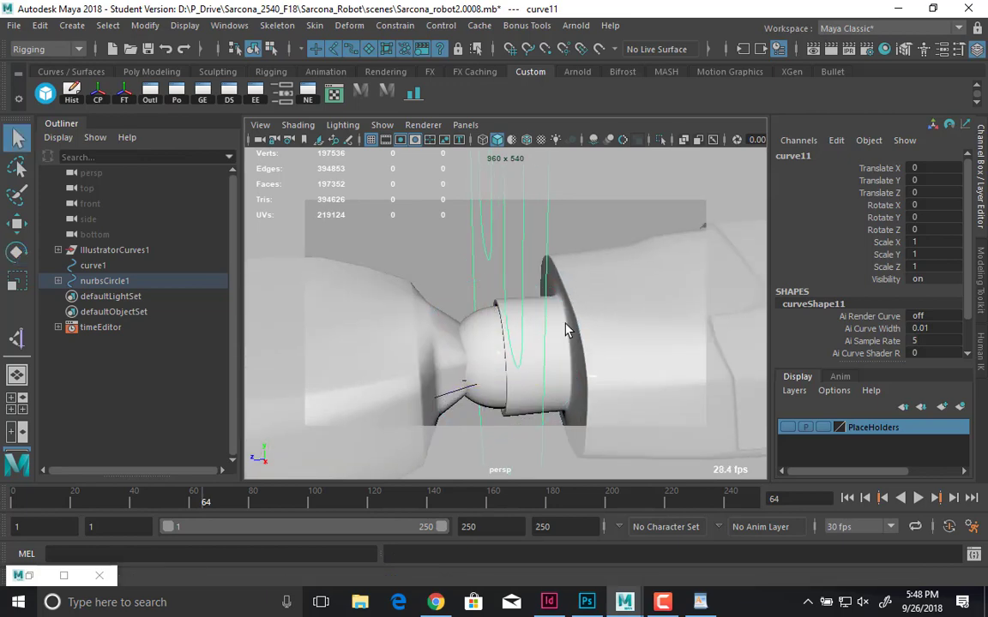
left_click(564, 330)
left_click(556, 330)
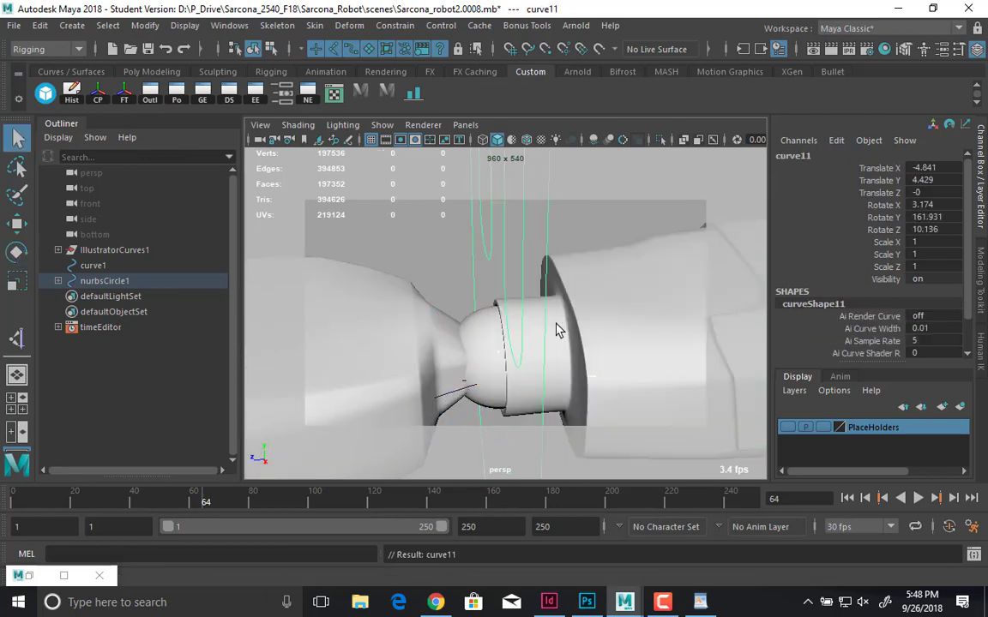
key("ctrl+z")
- Step back through several earlier operations on the right wrist's control curve
left_click_drag(505, 223, 437, 273, "alt")
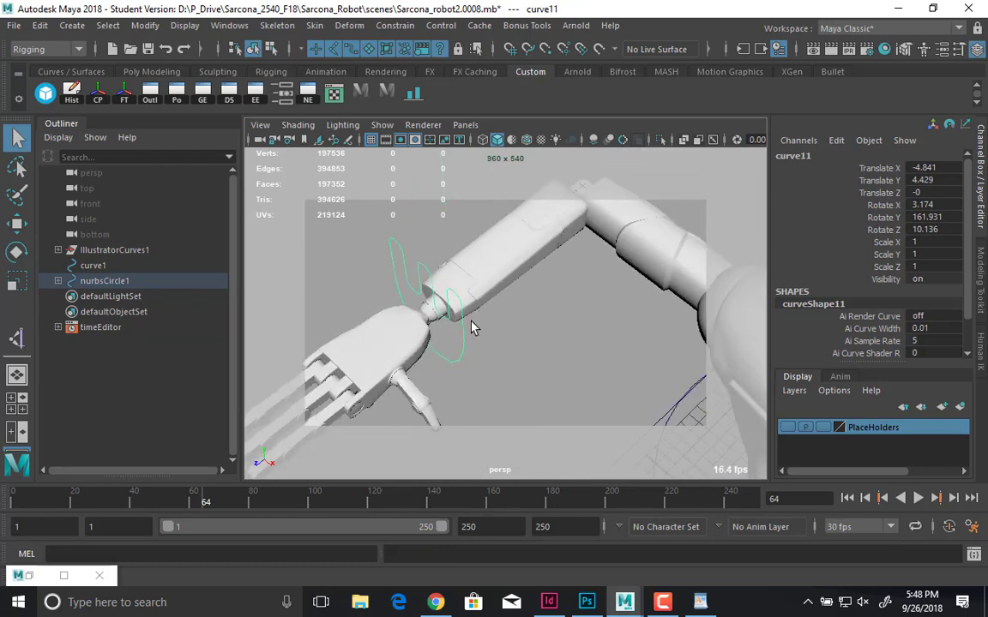
left_click_drag(575, 343, 543, 257, "alt")
left_click(543, 257)
key("ctrl+z")
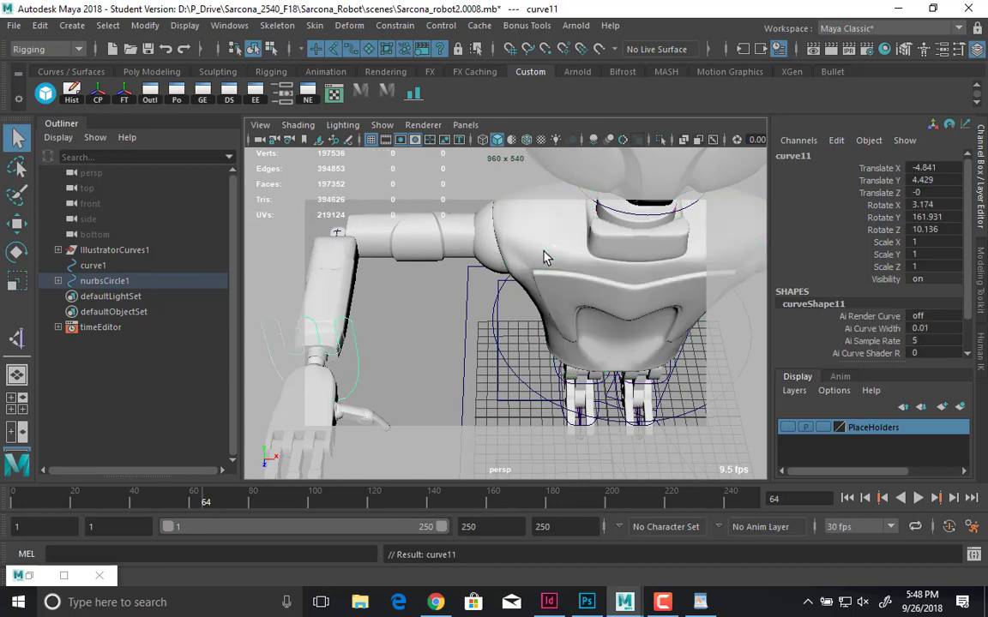
key("ctrl+z")
key("ctrl+z")
key("ctrl+z")
key("ctrl+z")
key("ctrl+z")
key("ctrl+z")
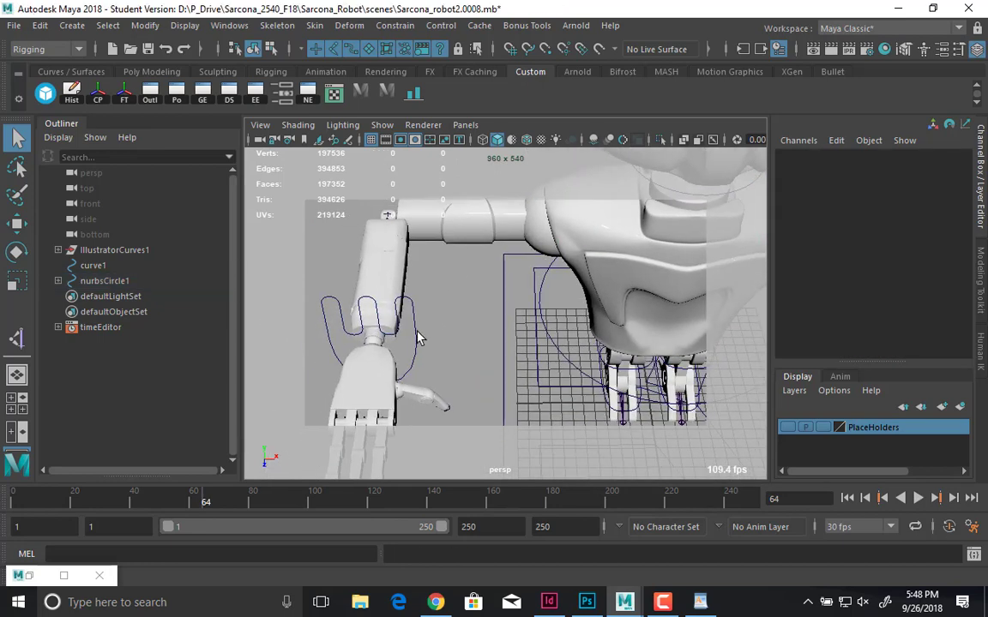
- Freeze the transformations of the right wrist's control curve
key("w")
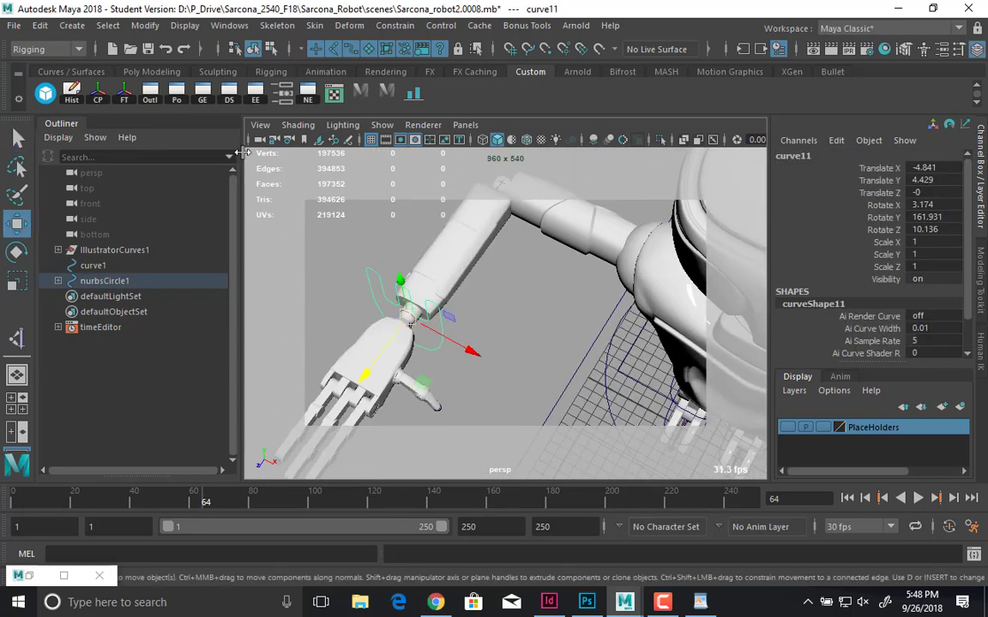
left_click(125, 92)
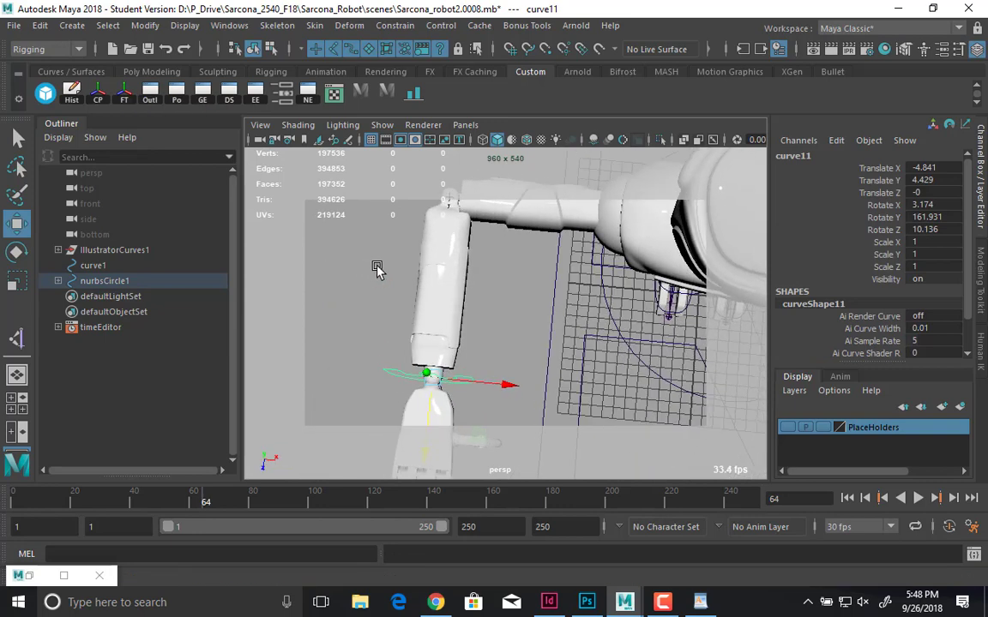
left_click(123, 99)
left_click_drag(458, 318, 393, 342, "alt")
- Rotate the right wrist's control curve to test its frozen axes, and undo the rotations
key("e")
key("ctrl+z")
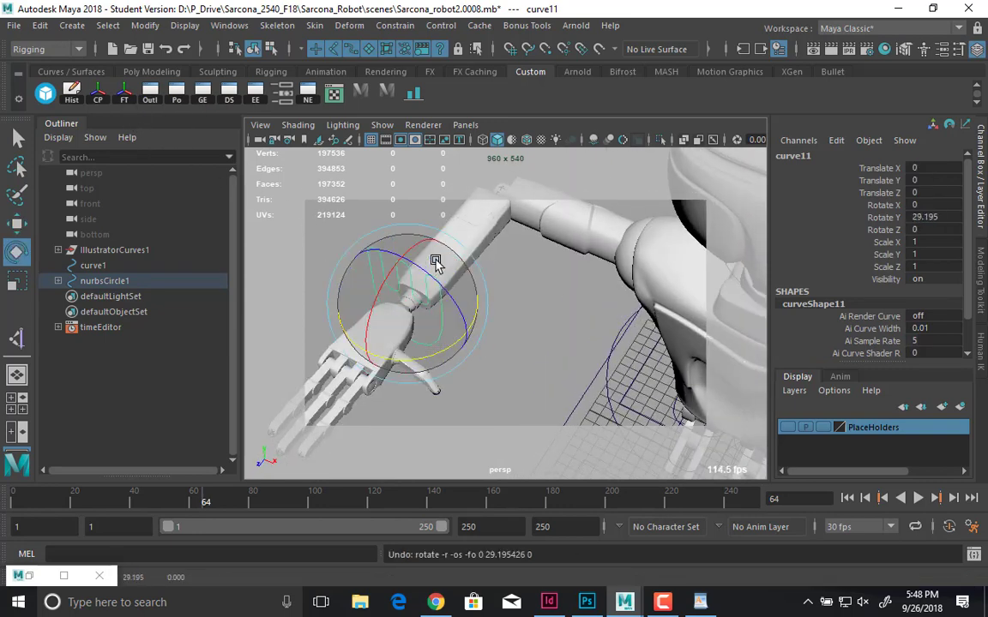
left_click_drag(439, 296, 450, 306)
key("ctrl+z")
- Select the rt_wrist joint and compare its rotation axes with those of the control curve
scroll(537, 318, "up", 5)
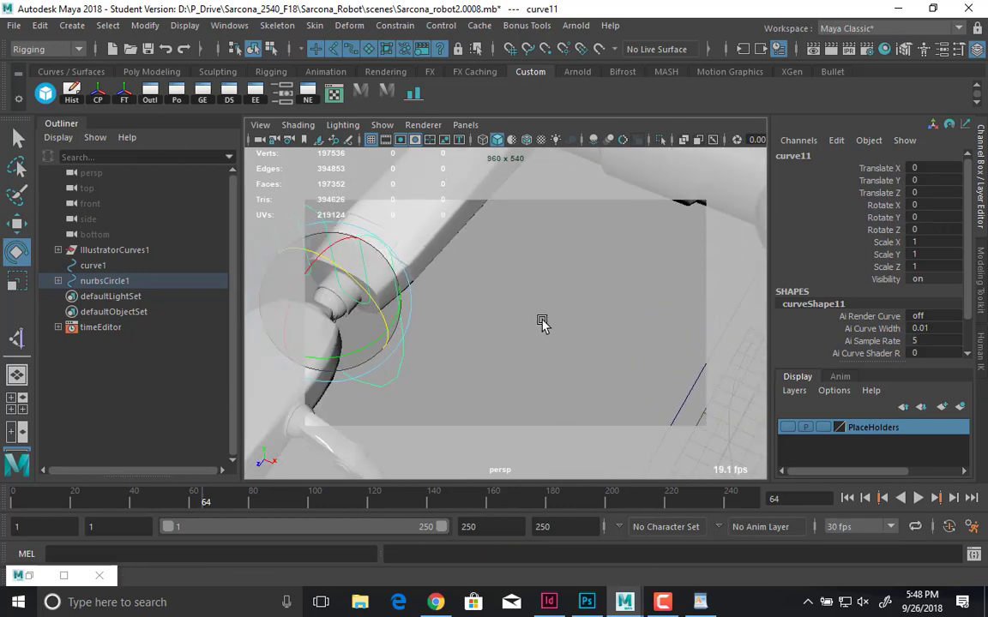
left_click_drag(542, 324, 448, 306, "alt")
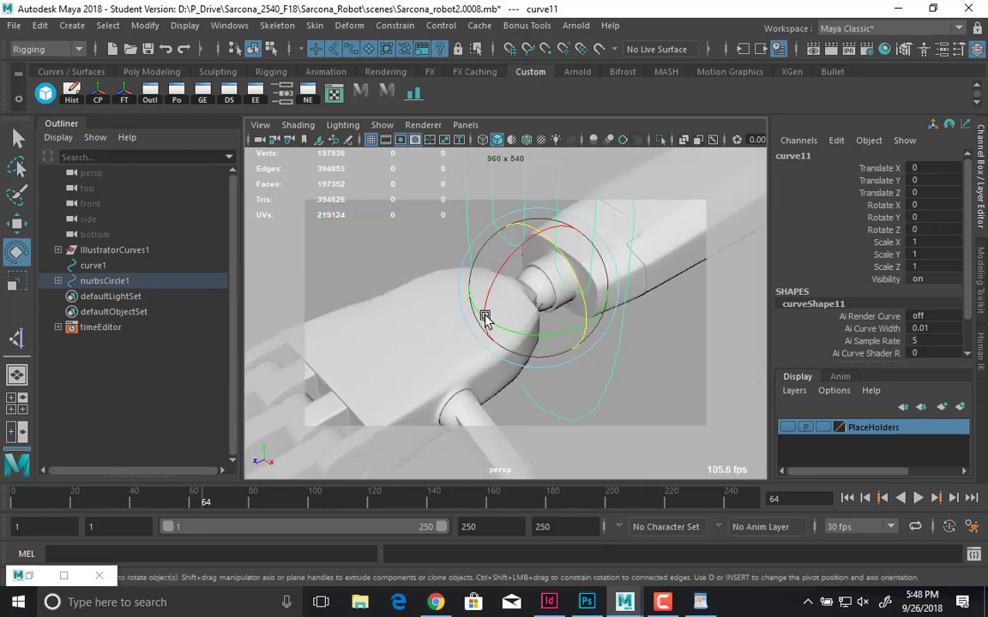
left_click(499, 267)
left_click_drag(503, 290, 480, 307, "alt")
key("ctrl+z")
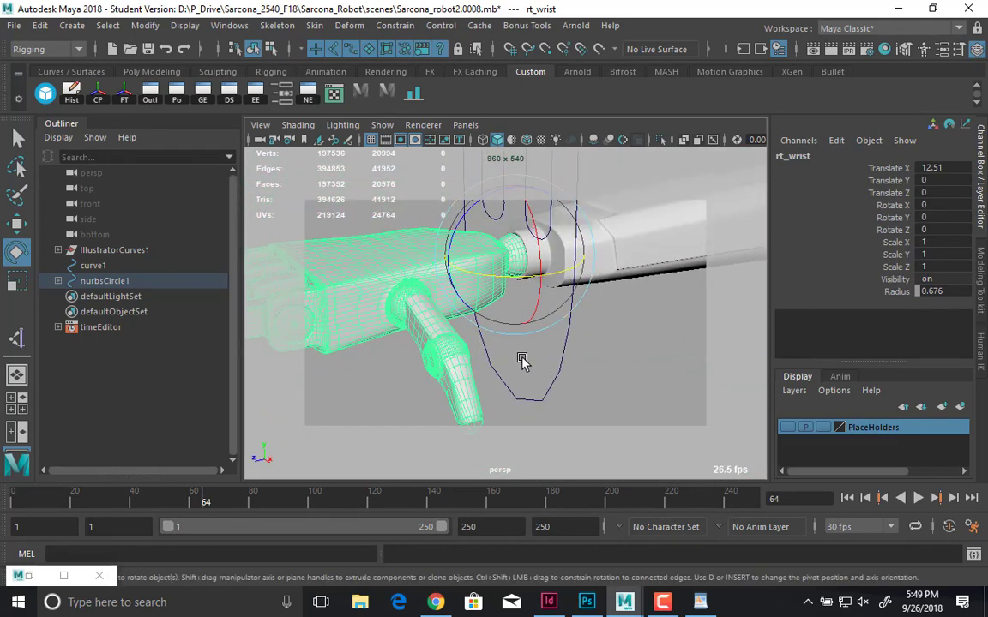
- Orient-constrain the rt_wrist joint to its control curve, using reset constraint options with Maintain offset enabled
left_click(566, 331)
mouse_move(567, 331)
left_mouse_down("alt")
mouse_move(532, 337)
mouse_move(394, 248)
mouse_move(360, 264)
mouse_move(407, 138)
left_mouse_up("alt")
key("4")
left_click(364, 258)
left_click(395, 25)
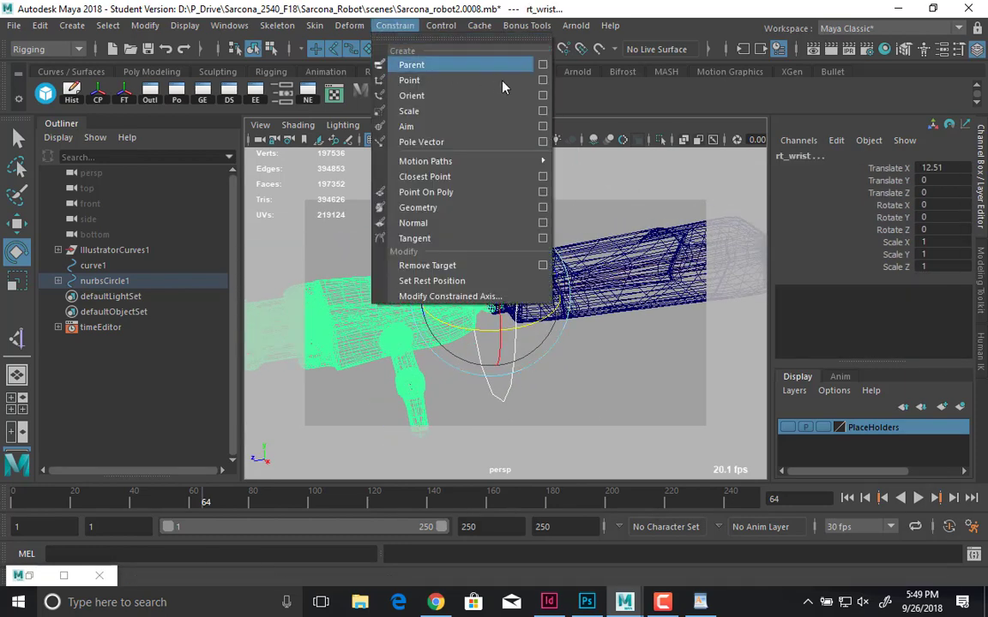
left_click(542, 95)
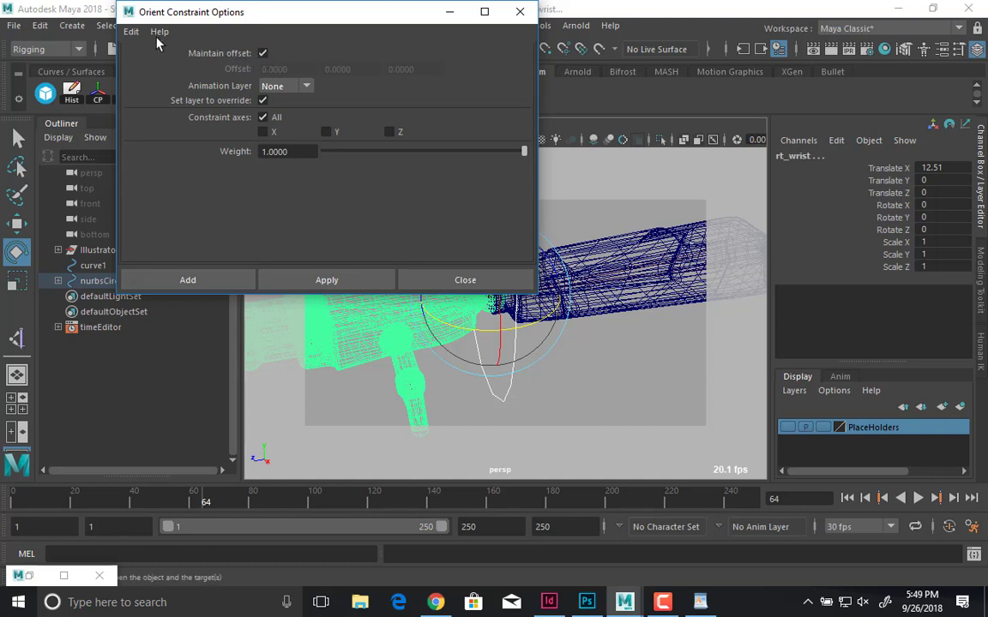
left_click(131, 32)
left_click(150, 62)
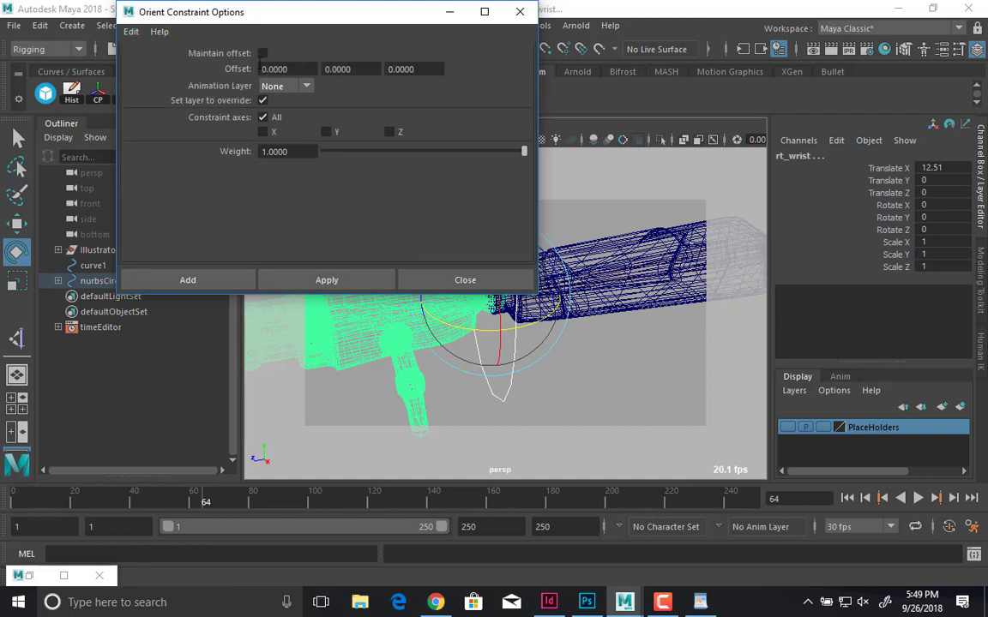
left_click(263, 54)
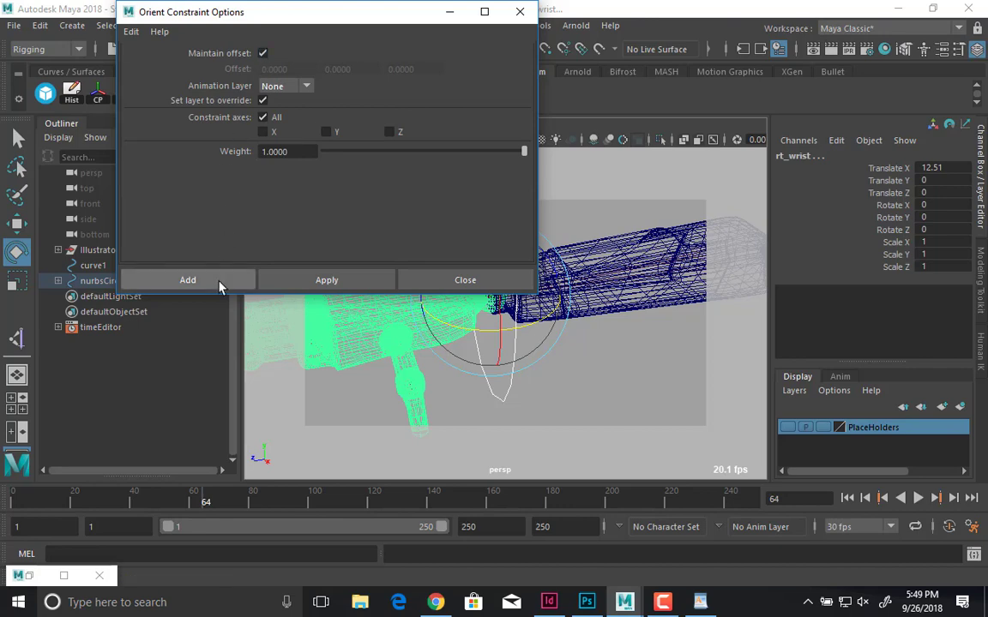
left_click(219, 280)
left_click(419, 209)
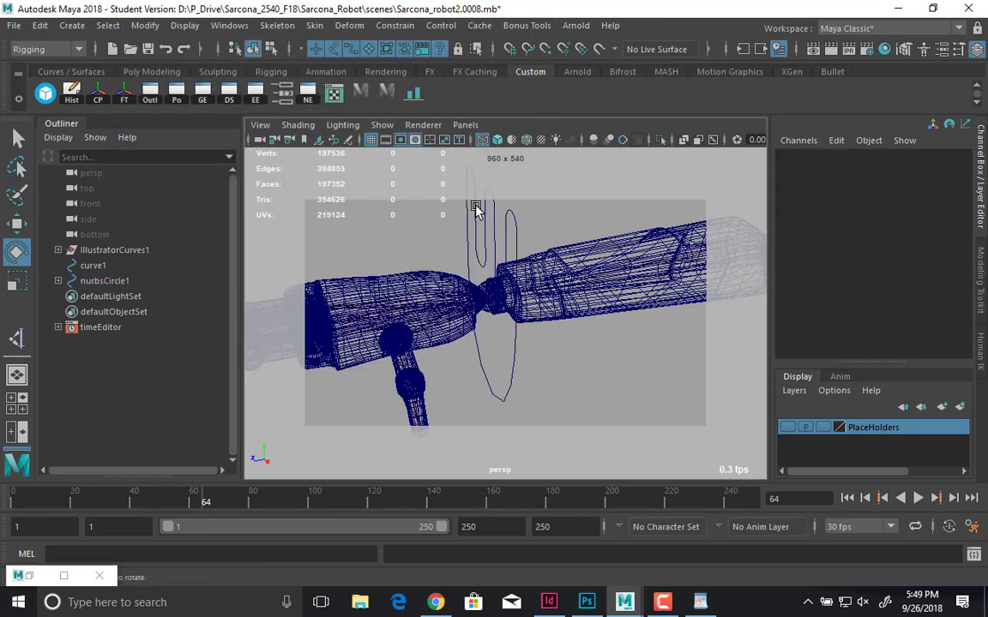
- Test-rotate the right hand through its constrained control curve and undo each rotation
left_click(476, 210)
left_click_drag(468, 249, 502, 309)
key("ctrl+z")
key("ctrl+z")
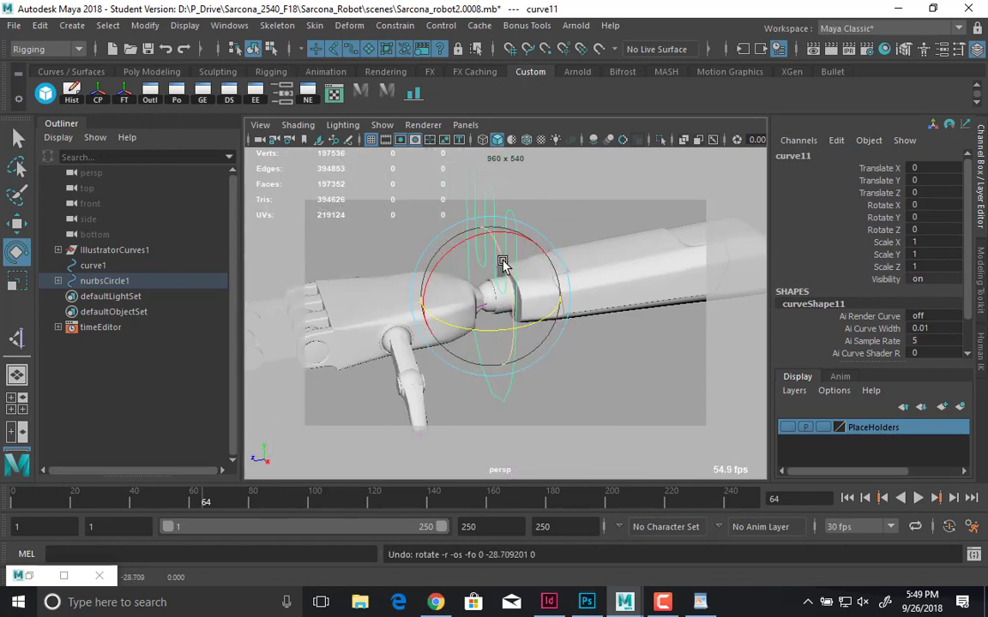
left_click_drag(503, 263, 479, 238)
key("ctrl+z")
- Parent the left wrist's control curve to the upper-body skeleton and freeze its transformations
scroll(446, 293, "down", 5)
middle_click_drag(450, 287, 374, 272, "alt")
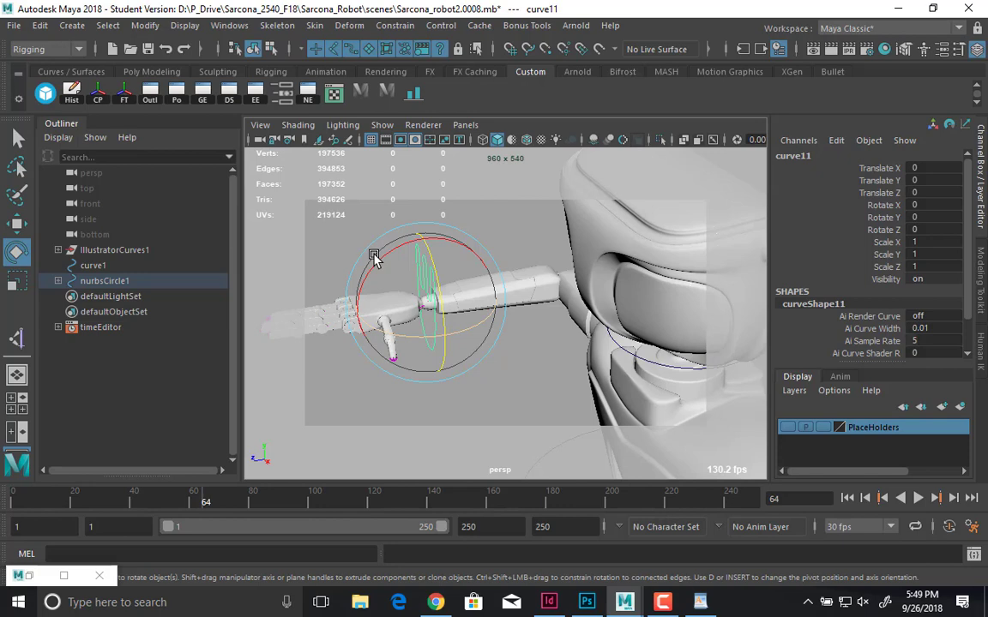
left_click_drag(397, 258, 520, 311, "alt")
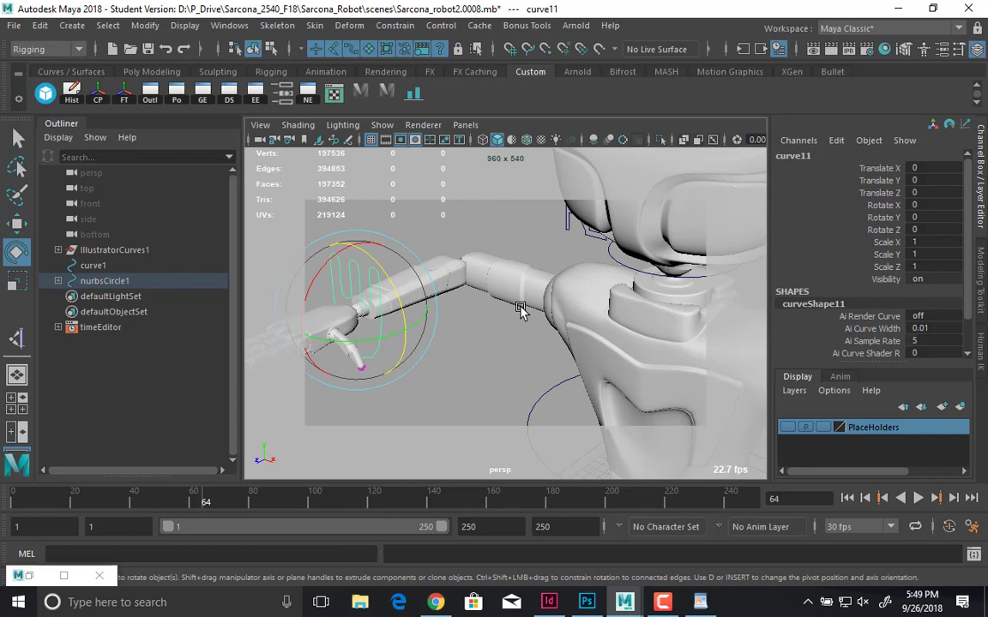
left_click_drag(510, 313, 555, 298, "alt")
left_click(583, 363)
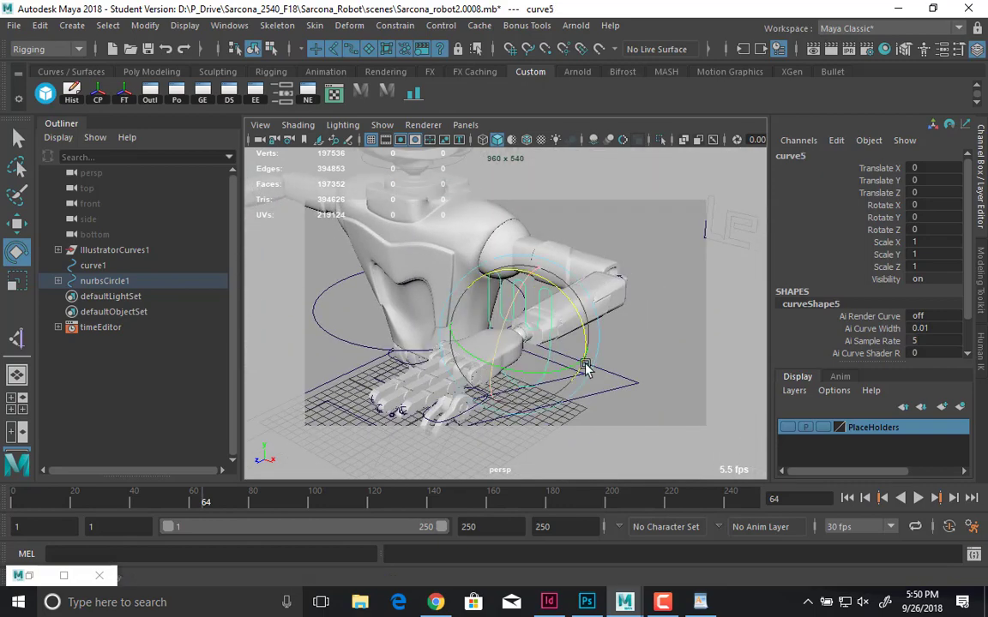
scroll(584, 367, "up", 5)
key("4")
left_click_drag(501, 368, 411, 259, "alt")
left_click(413, 255, "shift")
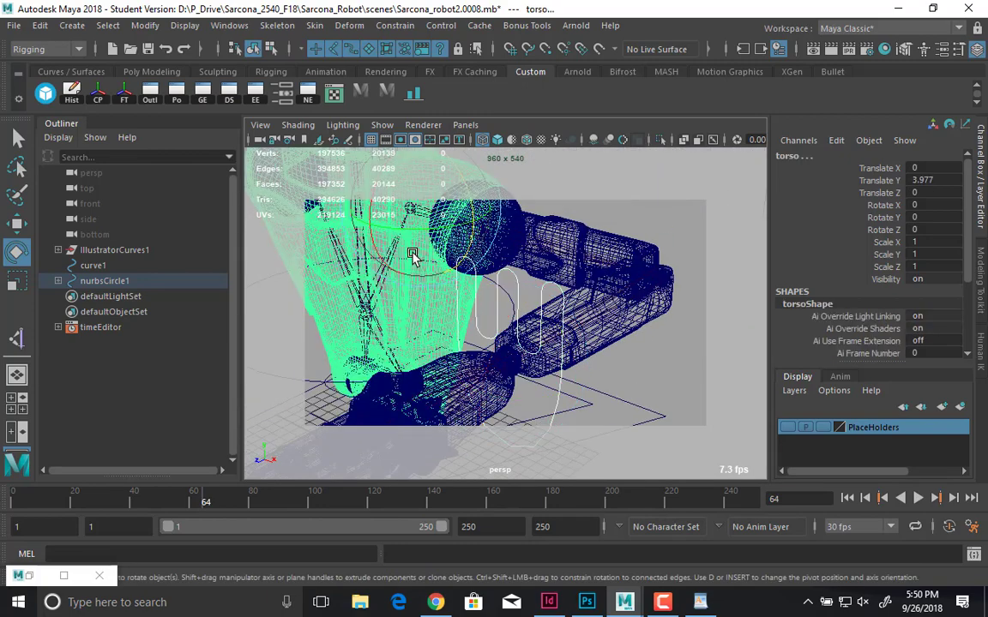
key("p")
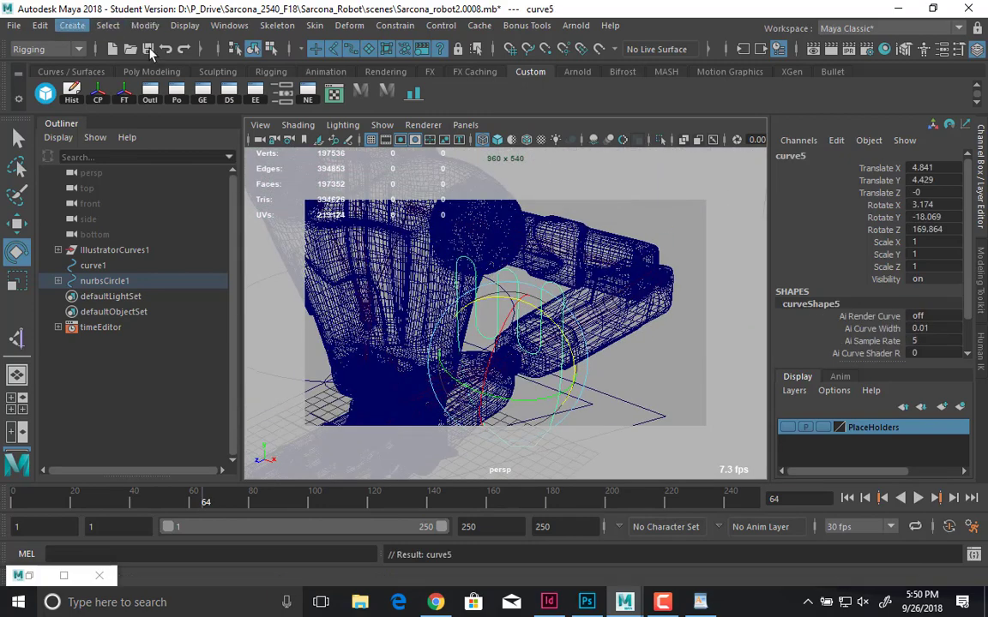
left_click(120, 87)
- Orient-constrain the lt_wrist joint to the left wrist's control curve with Maintain offset enabled
left_click_drag(413, 270, 444, 362, "alt")
left_click(378, 238)
key("q")
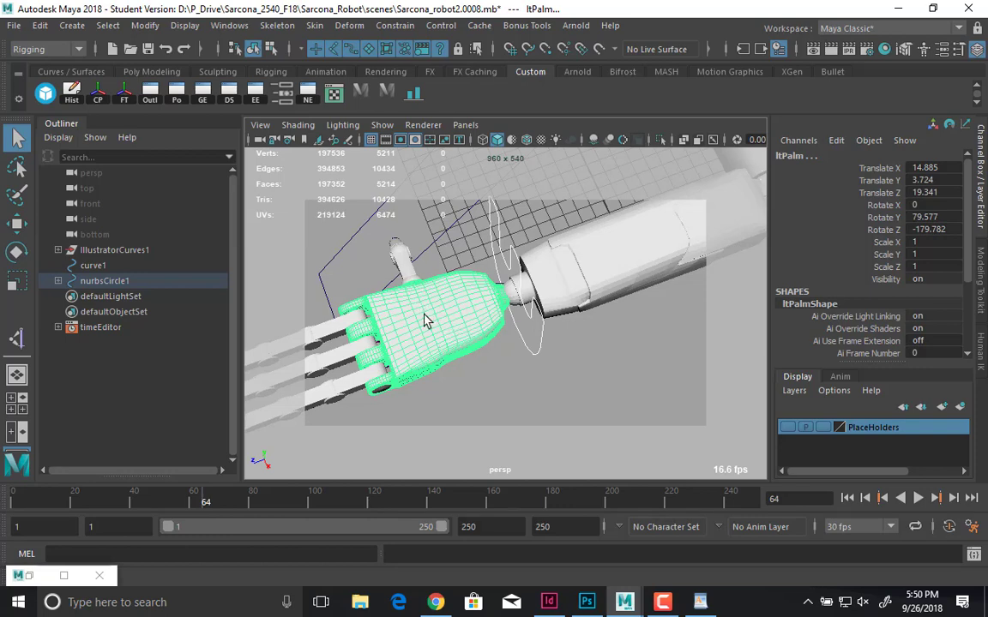
key("4")
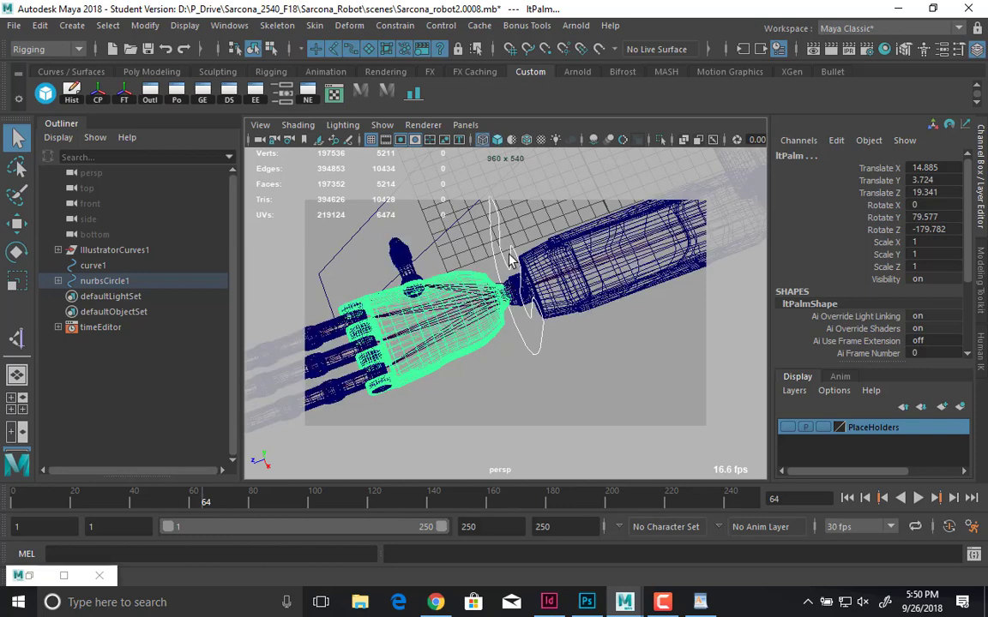
left_click(511, 256)
left_click(467, 302)
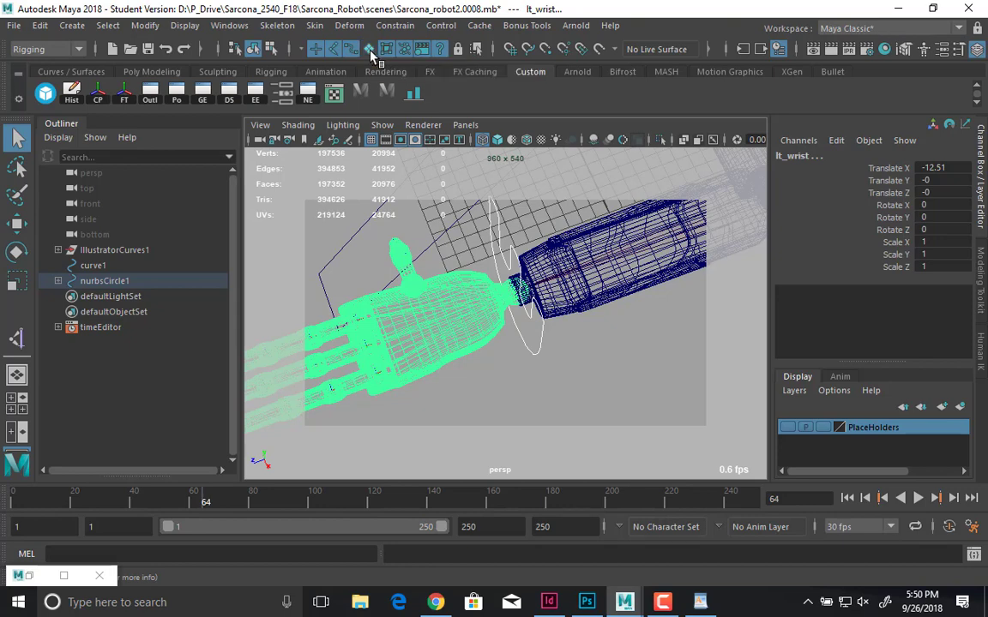
left_click(495, 220)
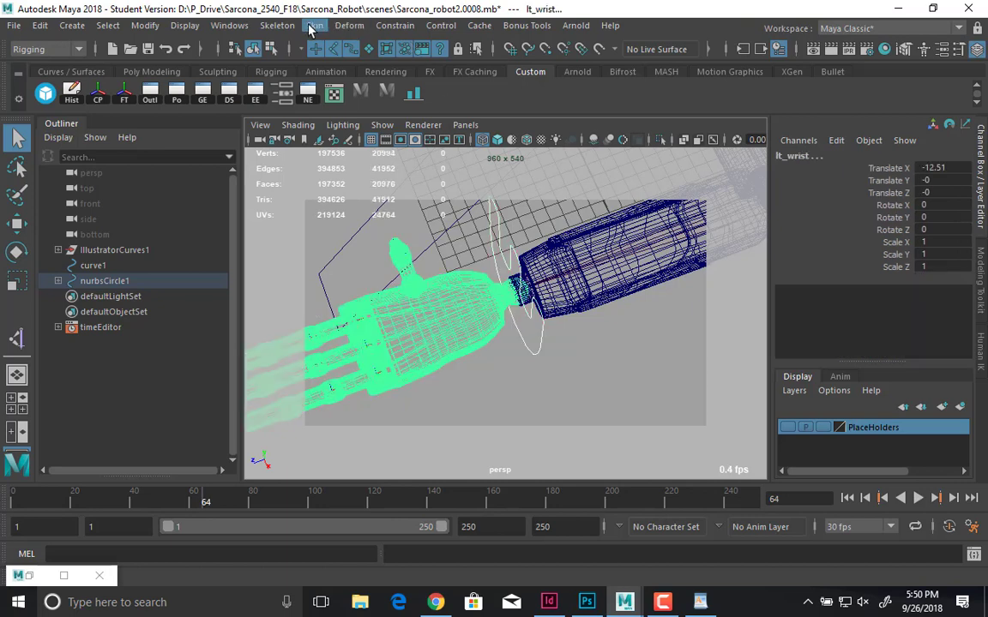
left_click(395, 25)
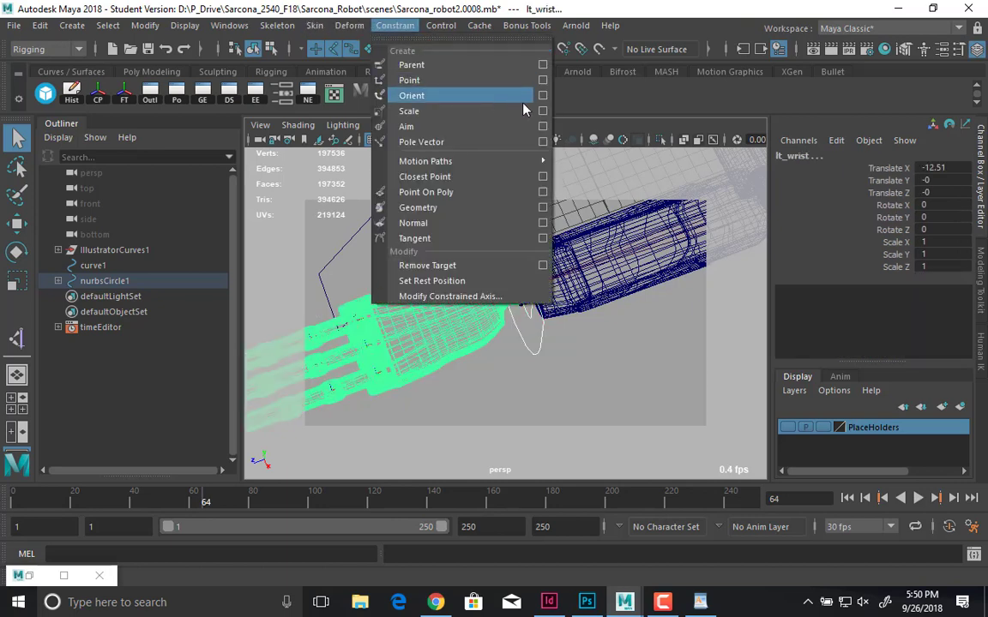
left_click(541, 96)
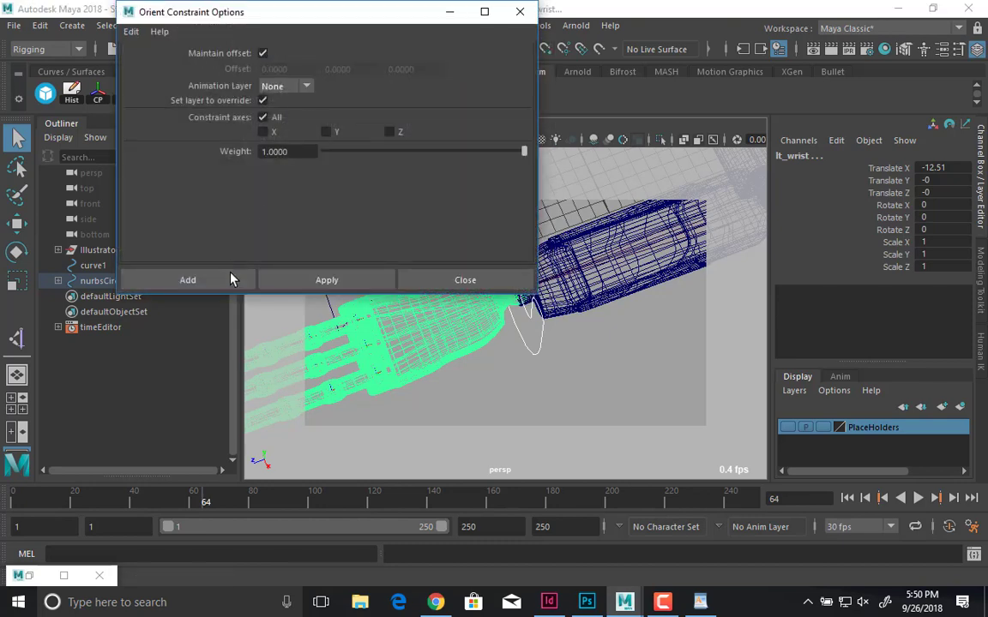
left_click(230, 279)
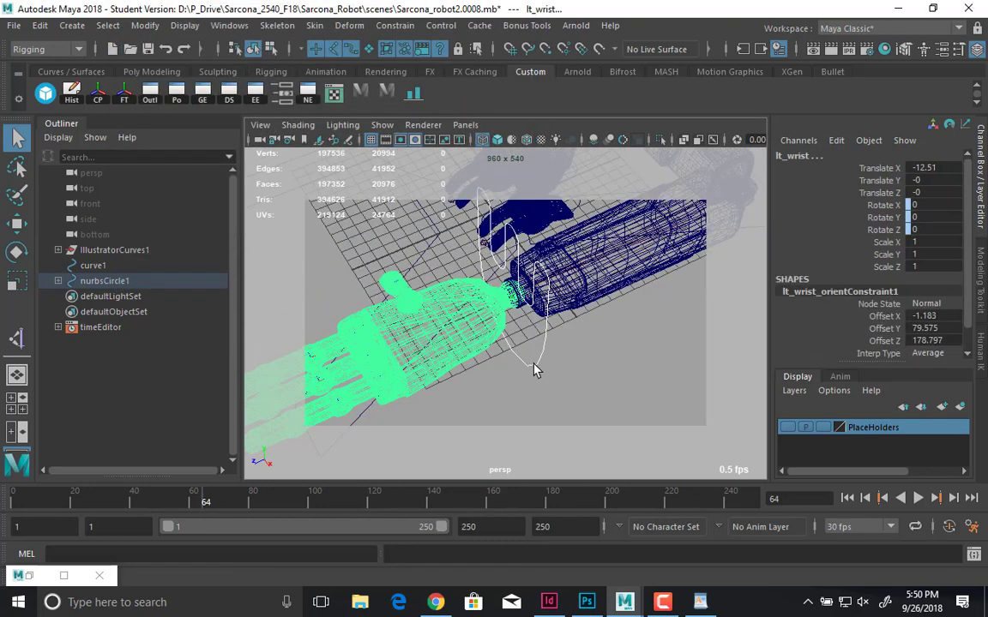
- Test-rotate the left wrist's control curve about different axes, undo each rotation and clear the selection
left_click(524, 349)
key("e")
left_click_drag(442, 238, 487, 307)
key("ctrl+z")
left_click_drag(523, 273, 430, 309)
key("ctrl+z")
left_click(639, 353)
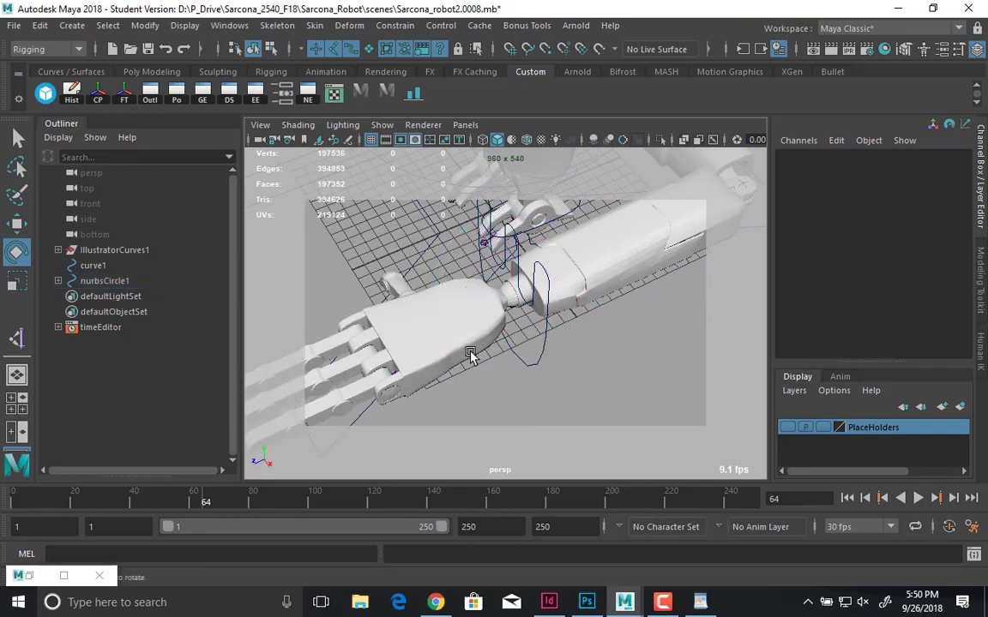
- Start the Create IK Handle tool and hide polygon objects in the perspective view
left_click_drag(470, 355, 606, 289, "alt")
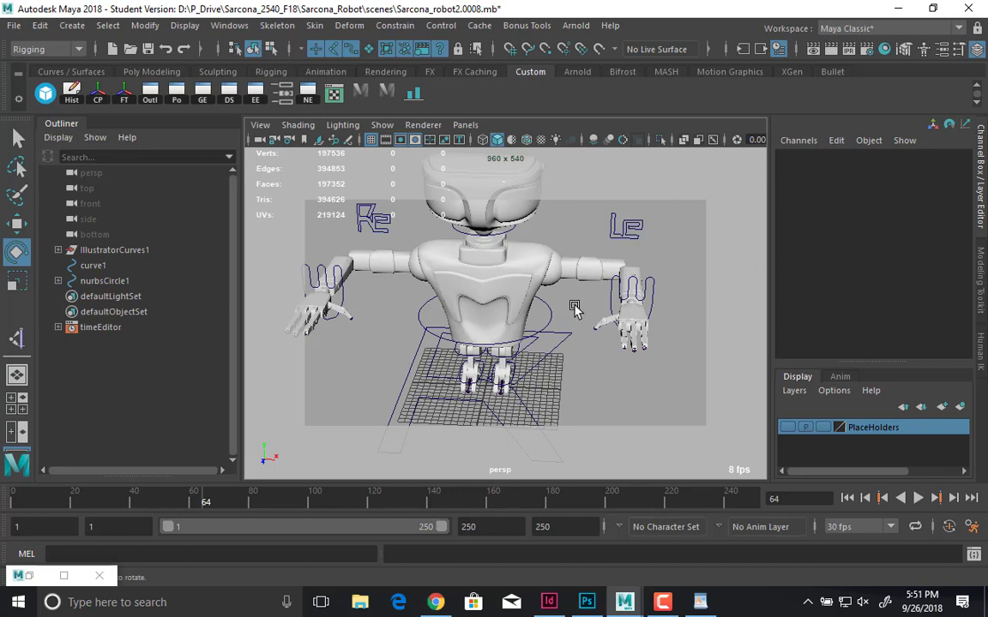
left_click(56, 50)
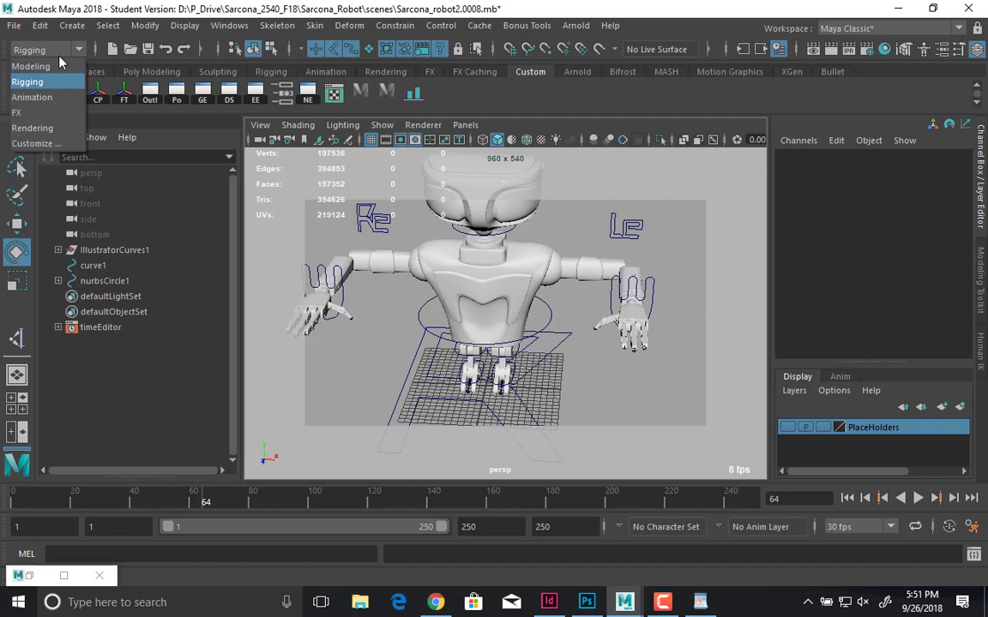
left_click(265, 27)
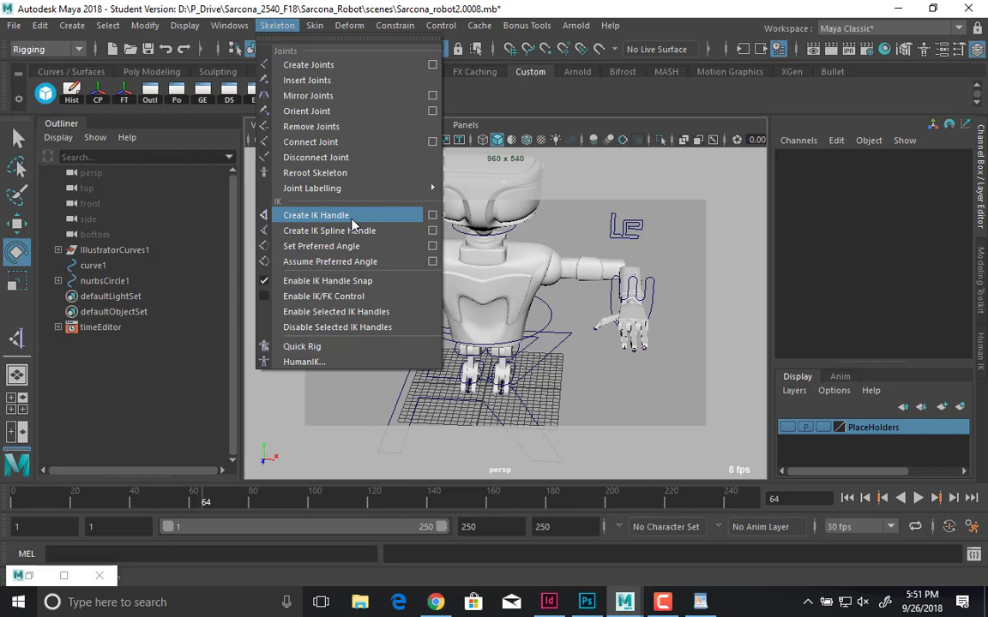
left_click(315, 215)
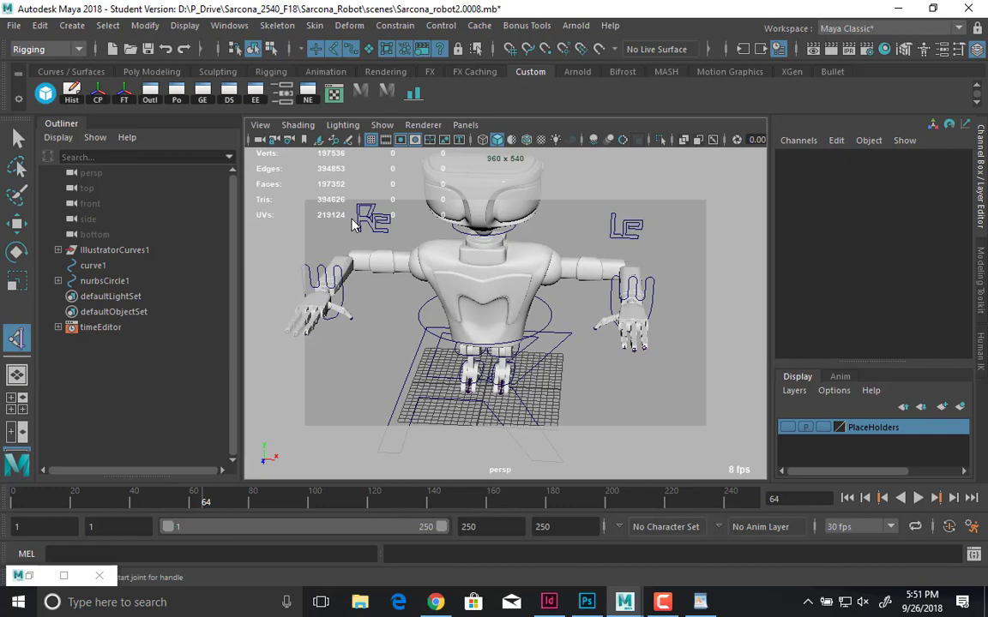
left_click_drag(519, 278, 384, 167, "alt")
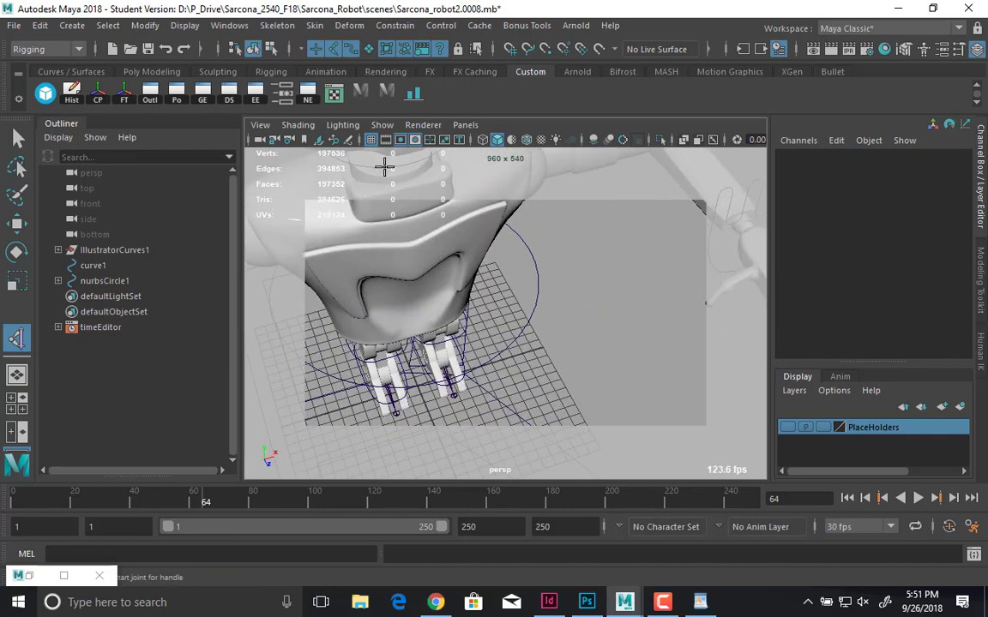
left_click(382, 125)
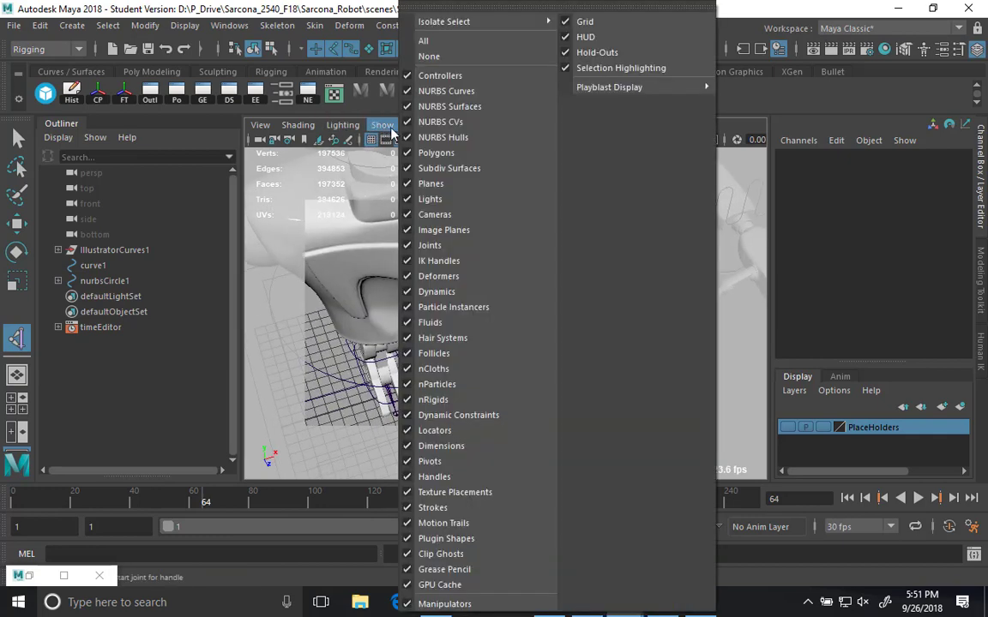
left_click(454, 155)
- Create an IK handle from the lt_shoulder joint to the left wrist joint
left_click_drag(522, 172, 531, 302, "alt")
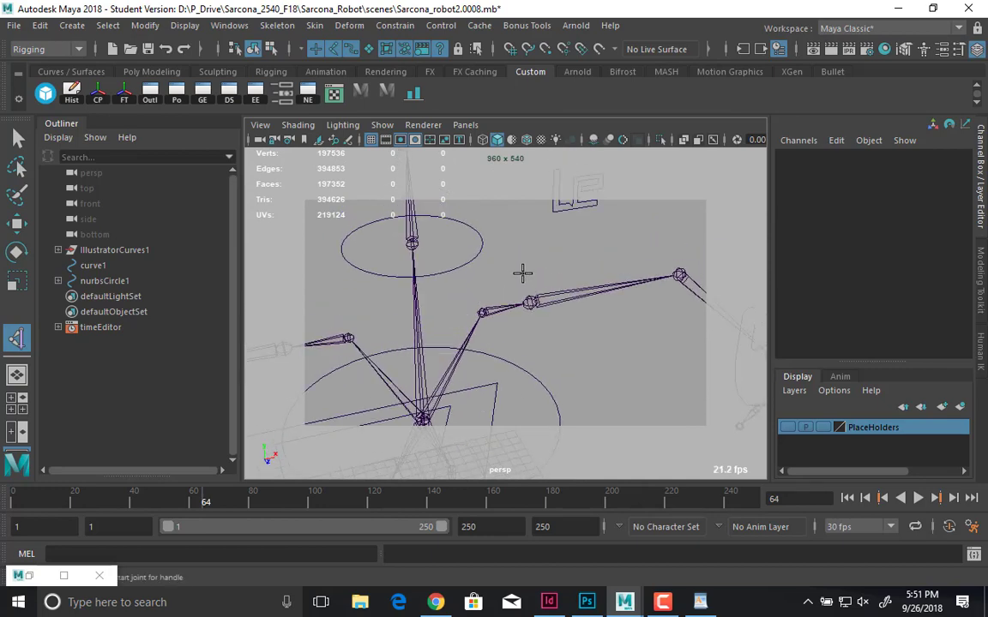
left_click_drag(520, 273, 570, 326)
middle_click_drag(598, 336, 373, 255, "alt")
left_click_drag(377, 257, 508, 283, "alt")
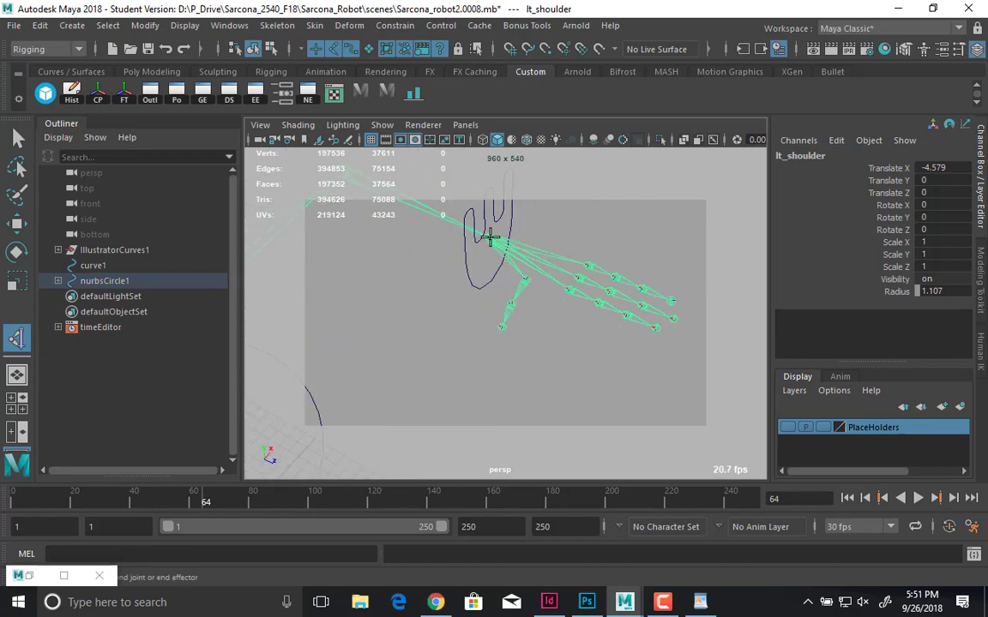
left_click(491, 238)
- Test-move the left arm's new IK handle freely to several positions to bend the arm, and undo the moves
key("e")
left_click_drag(571, 329, 470, 305, "alt")
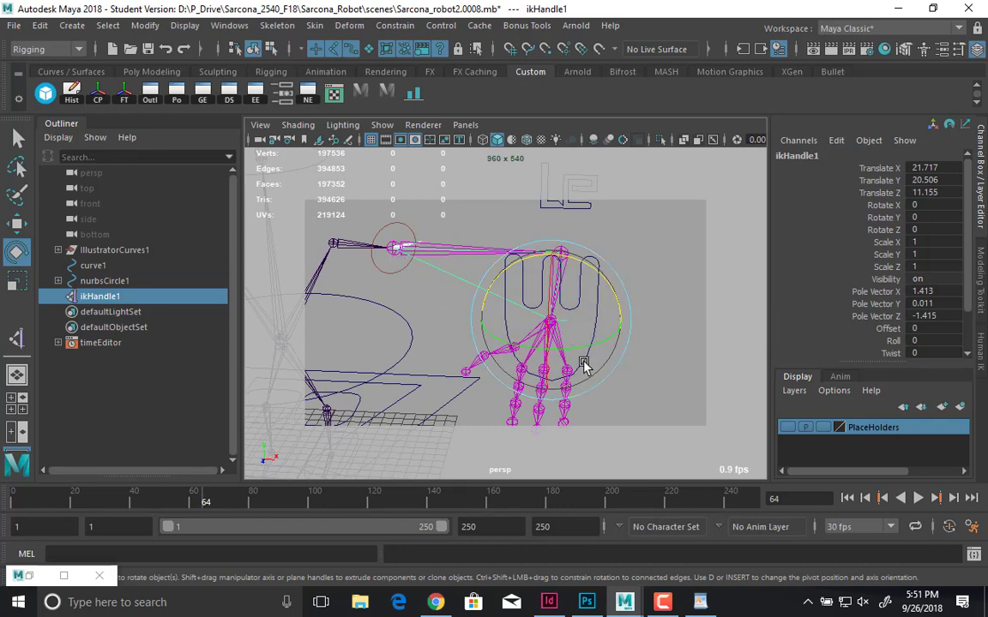
left_click_drag(587, 366, 511, 359, "alt")
key("w")
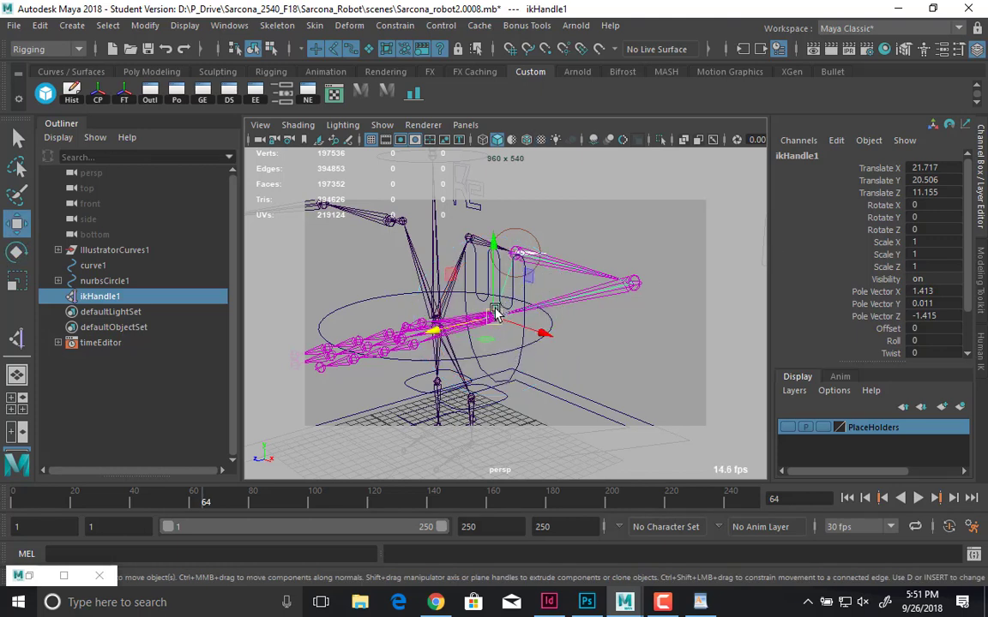
left_click_drag(494, 313, 546, 250)
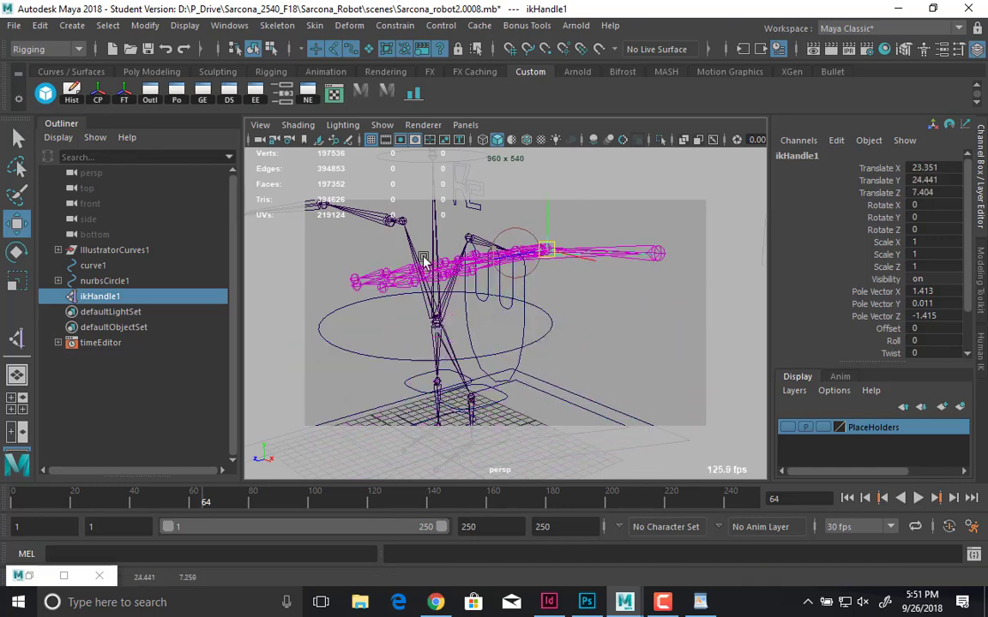
left_click_drag(423, 260, 661, 365)
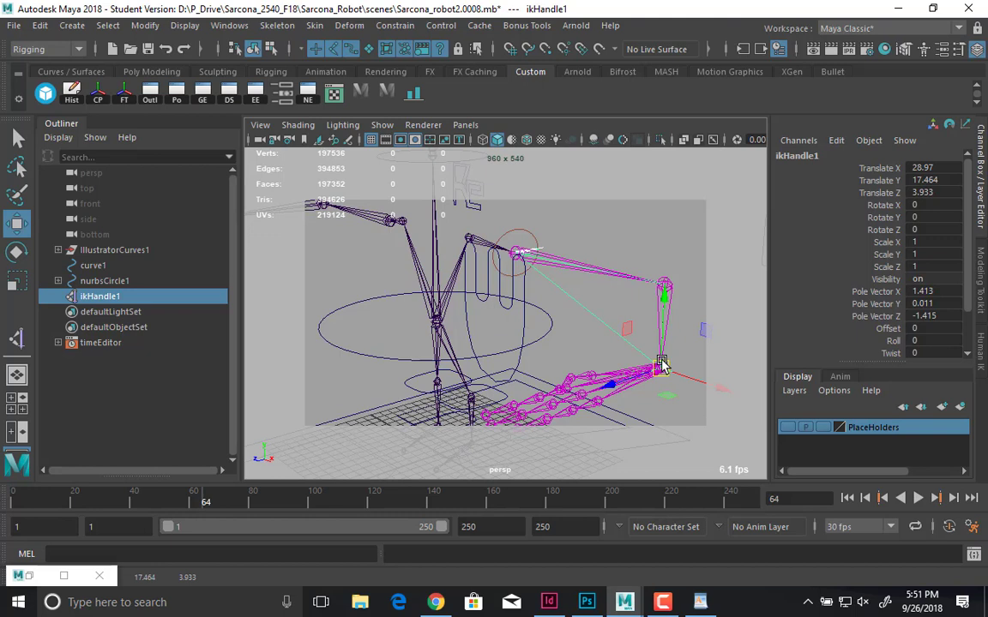
key("ctrl+z")
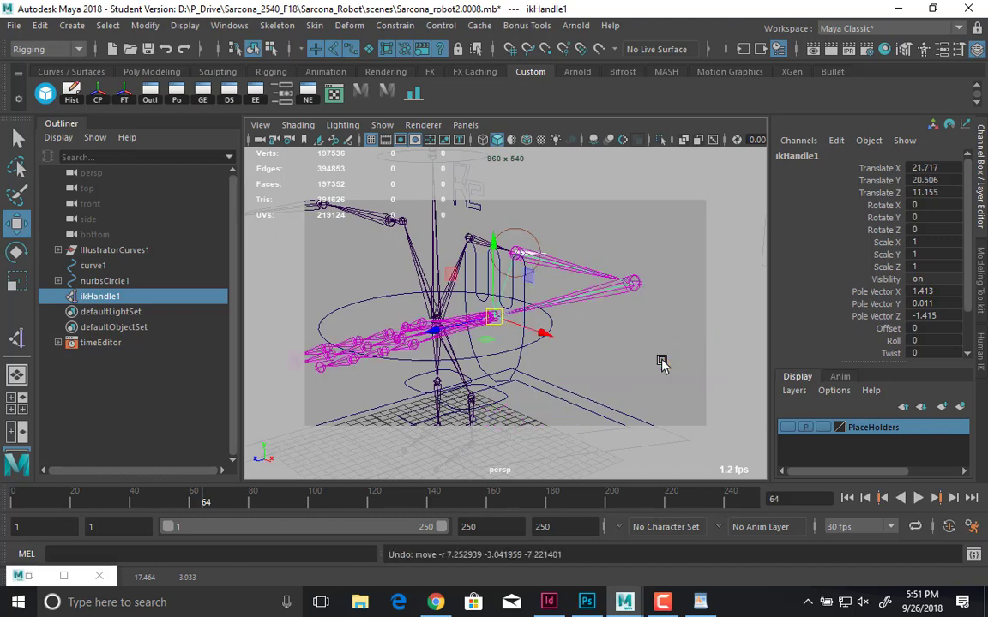
- Show polygon objects again in the perspective view
left_click(382, 124)
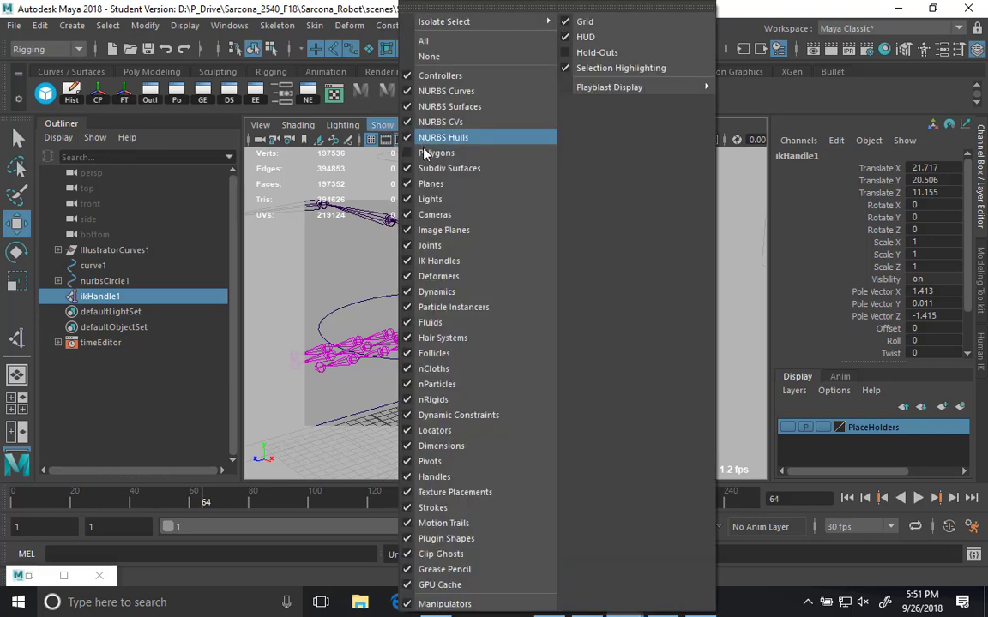
left_click(436, 153)
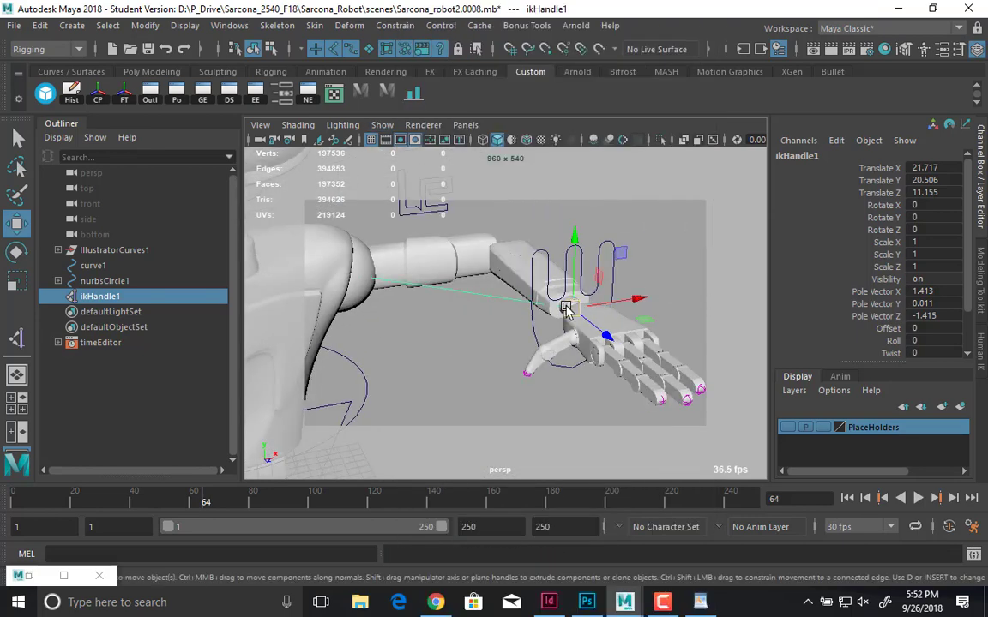
- Test-move the left arm's IK handle down toward the body with the mesh displayed, undoing each move
left_click_drag(565, 309, 429, 459)
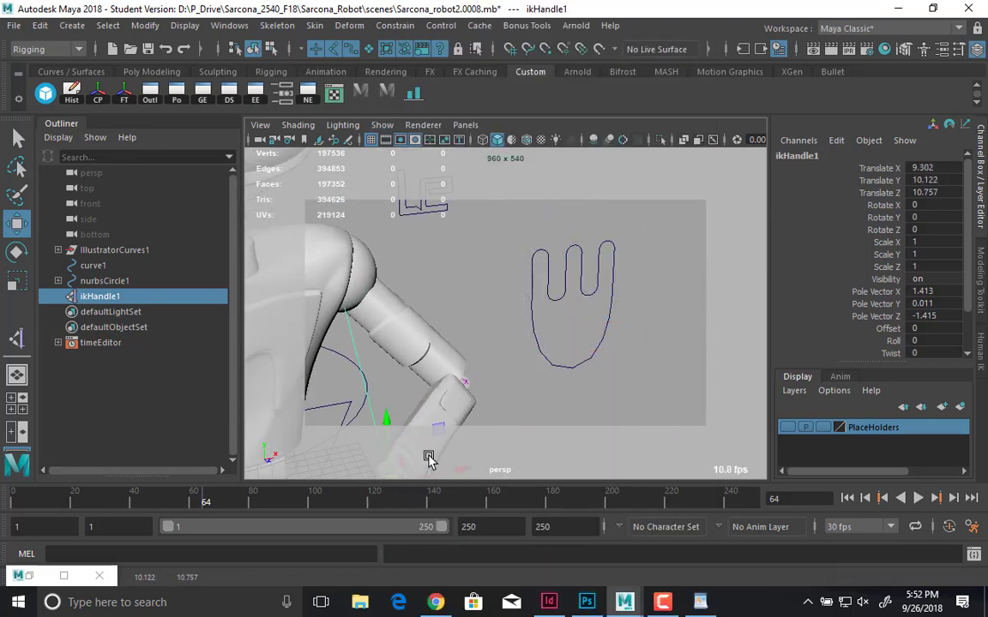
key("ctrl+z")
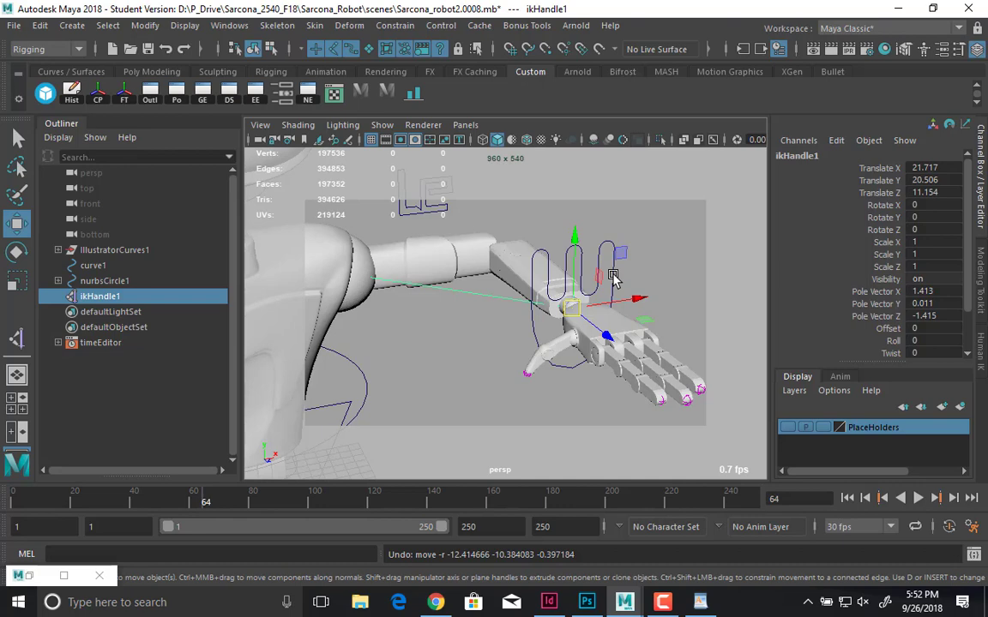
left_click_drag(571, 307, 383, 386)
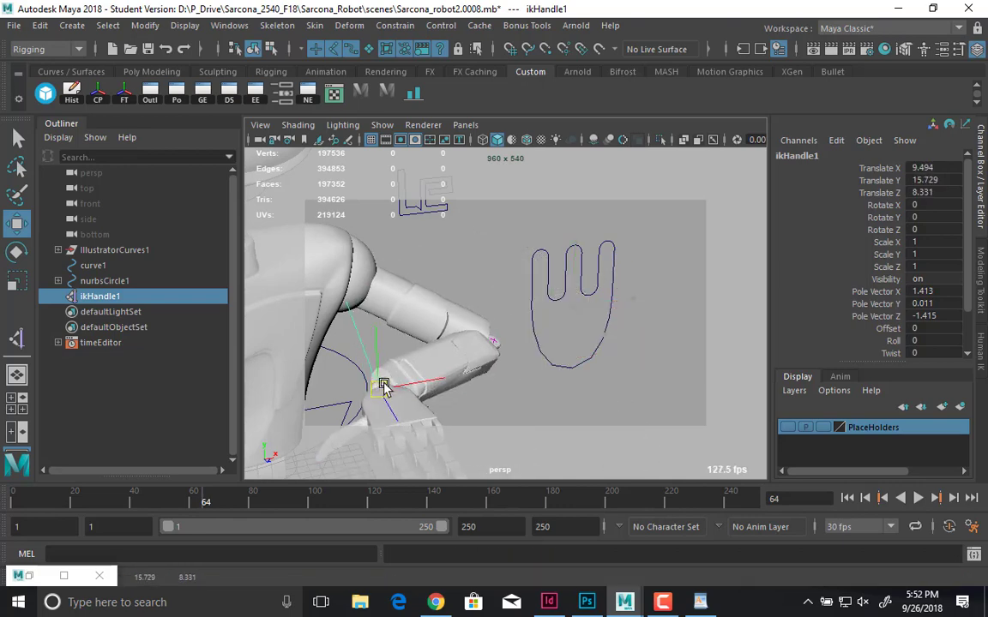
key("ctrl+z")
key("ctrl+z")
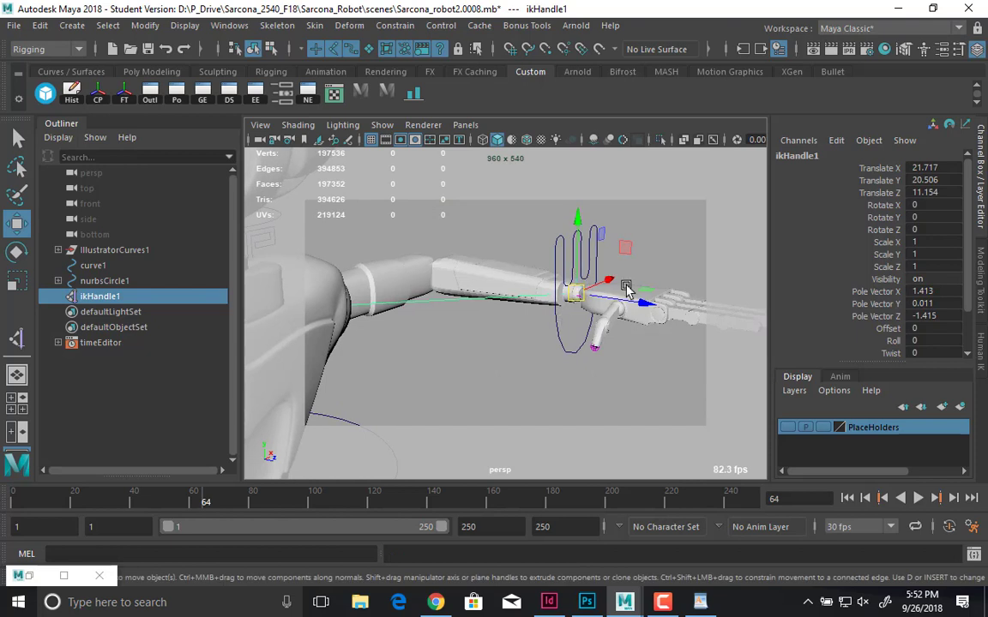
- Rename the left arm's IK handle as lt_IKHandle
left_click(812, 157)
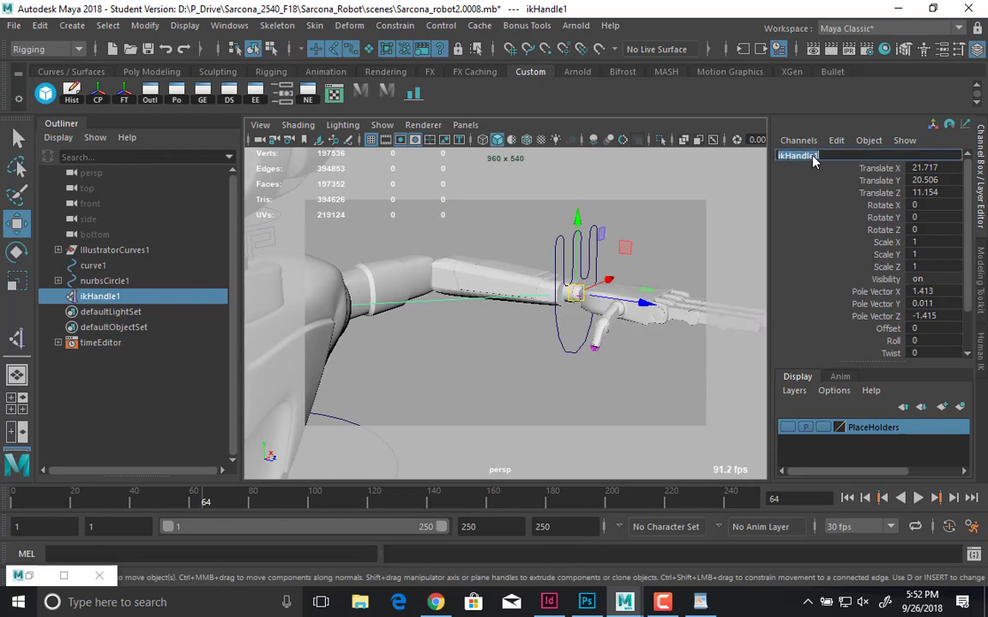
type("rt")
key("BackSpace")
type("_IKHandle")
key("Return")
- Parent lt_IKHandle to the left wrist's hand-shaped control curve
left_click_drag(611, 293, 522, 220, "alt")
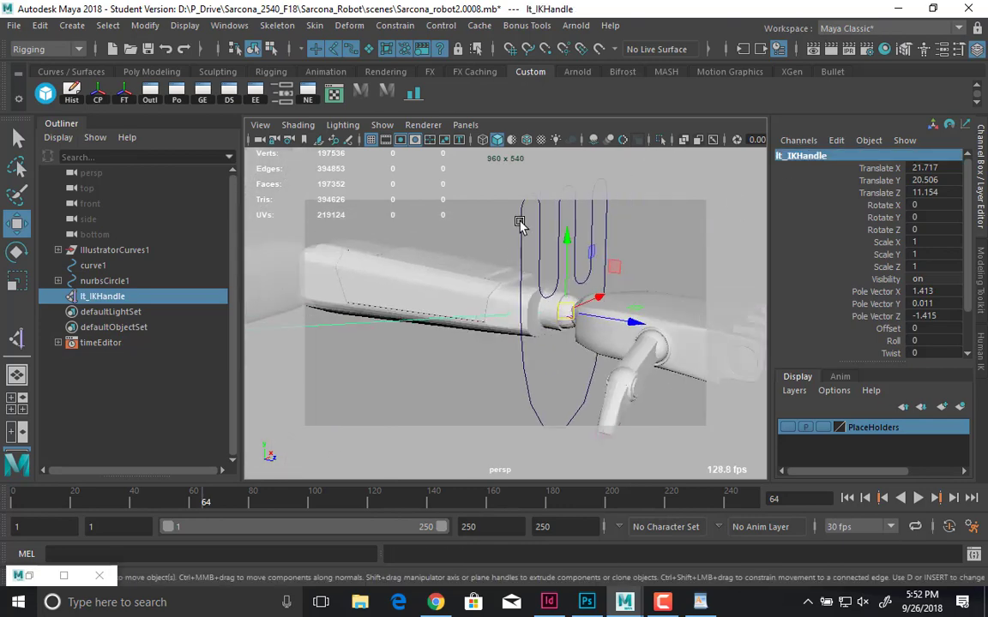
left_click(567, 212)
key("p")
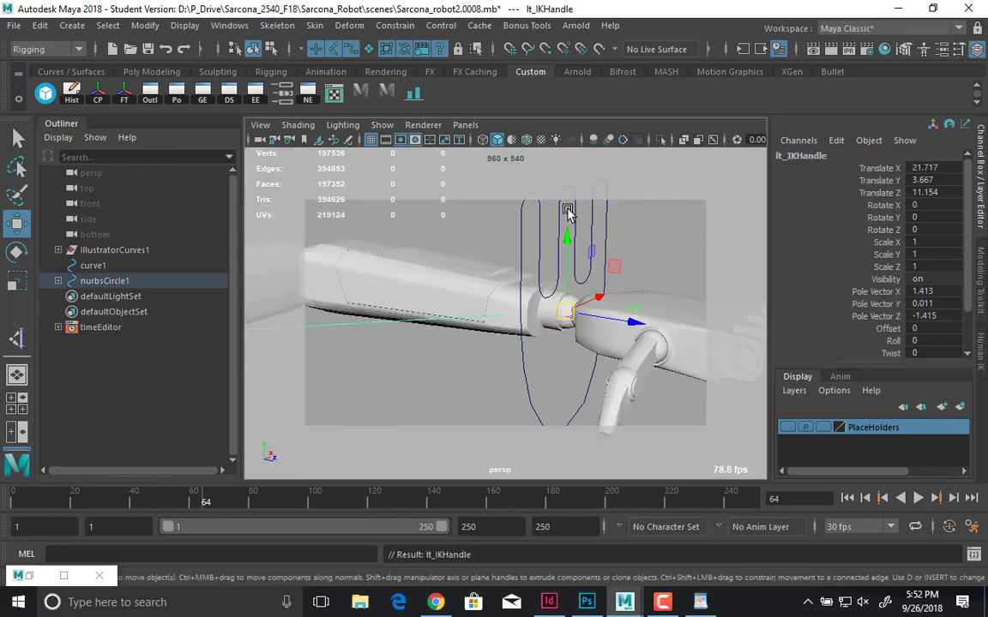
- Try to select the left wrist's hand-shaped control curve
left_click_drag(613, 247, 505, 250, "alt")
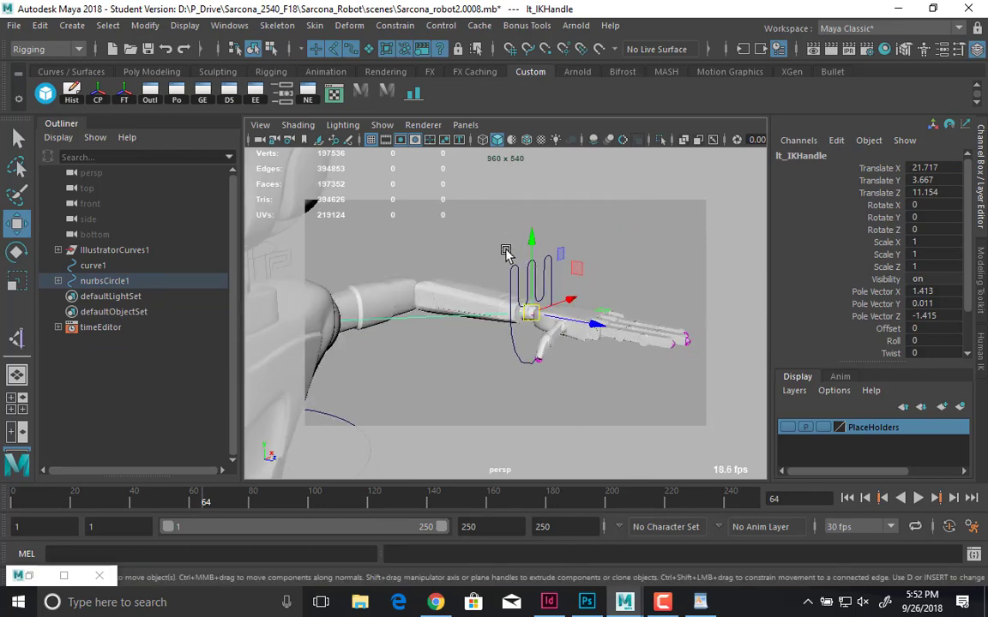
left_click(521, 263)
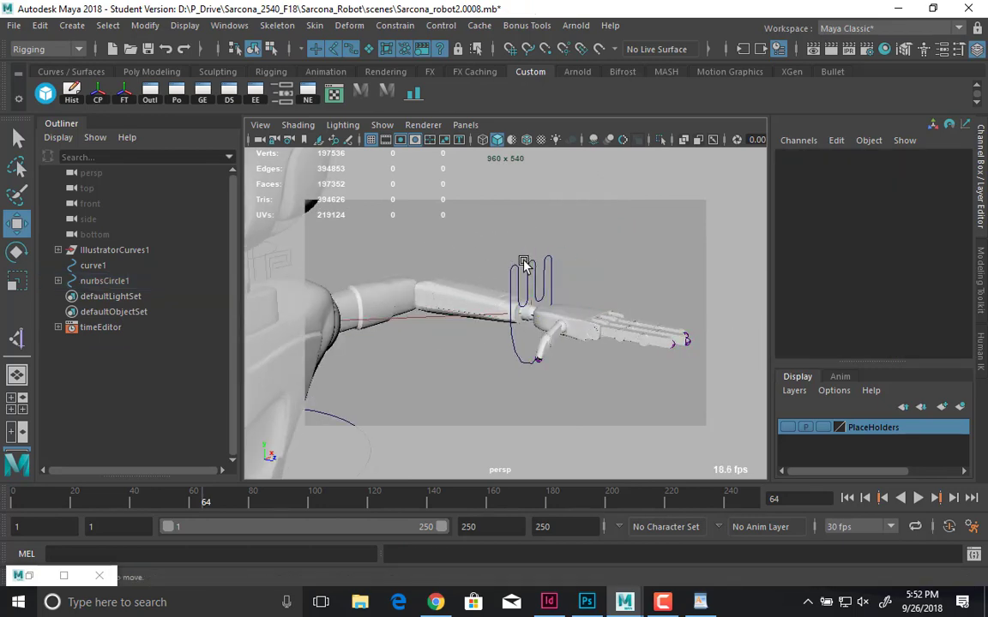
- Test-move the left hand control curve and reset its X, Y and Z translation to 0
left_click(527, 267)
left_click_drag(481, 305, 419, 371, "alt")
middle_click_drag(418, 370, 621, 330)
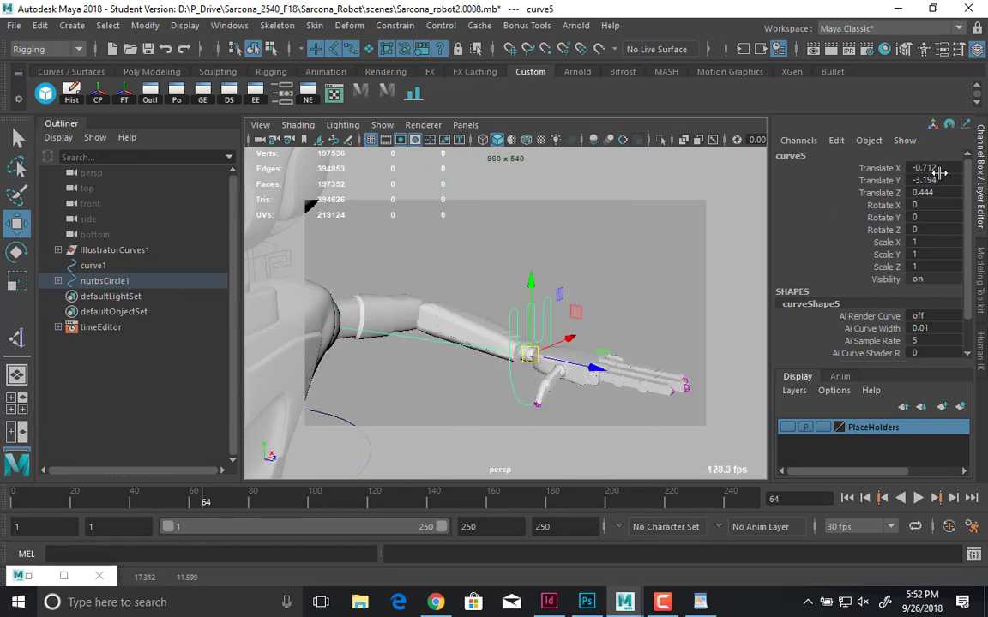
left_click_drag(934, 168, 937, 193)
type("0")
key("Return")
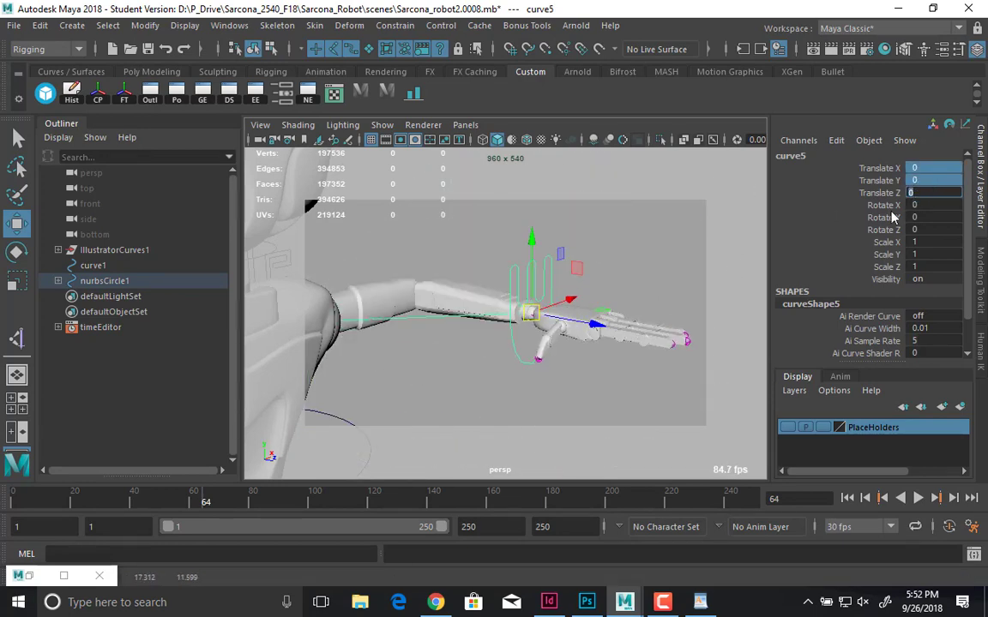
- Create an IK handle on the robot's right arm, from the shoulder joint to the wrist joint
left_click_drag(617, 305, 682, 318, "alt")
left_click(276, 25)
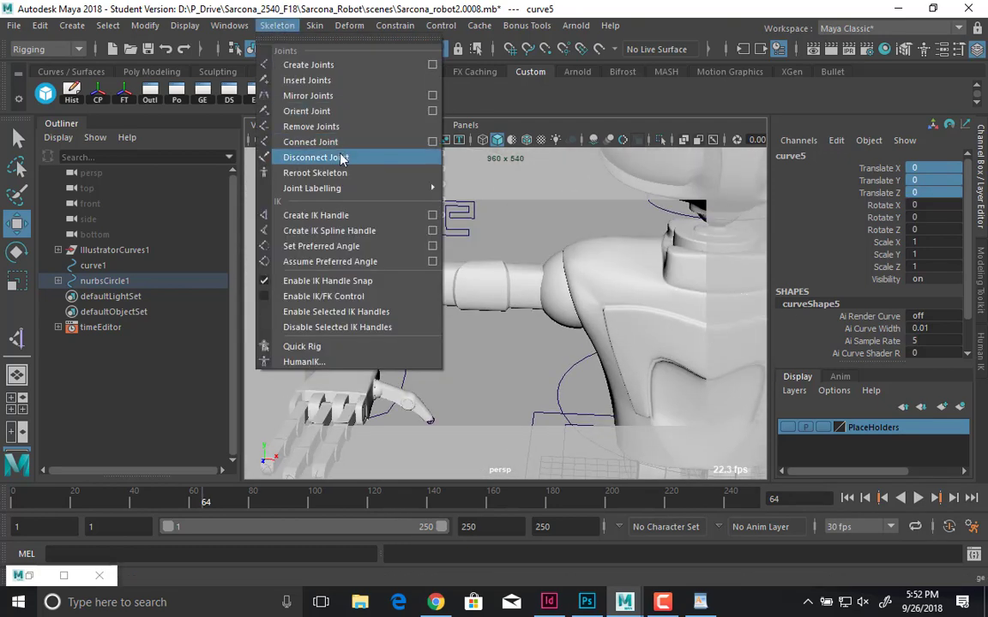
left_click(354, 215)
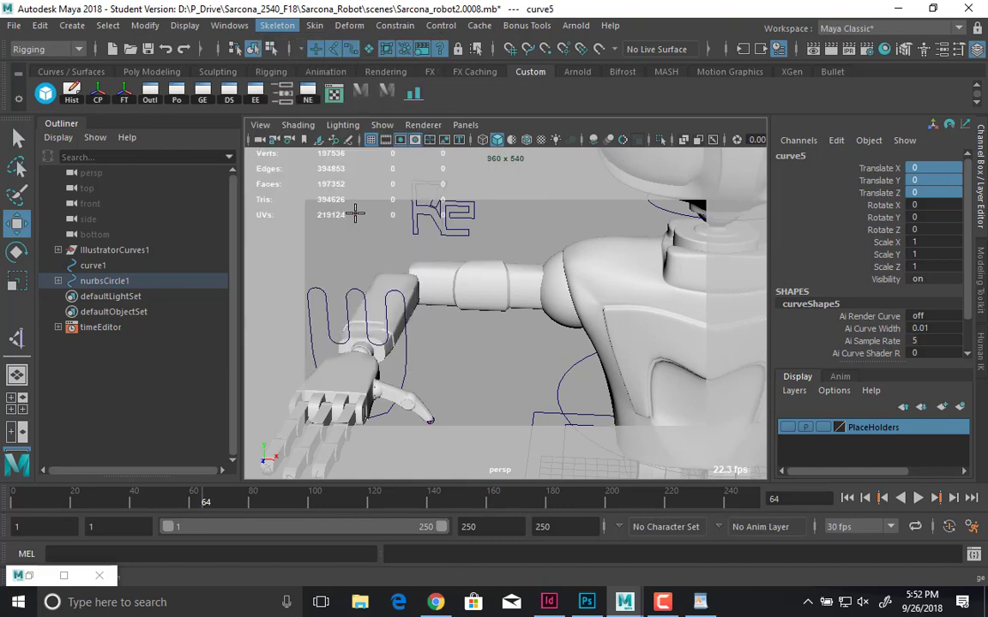
key("4")
left_click_drag(557, 267, 533, 311)
left_click_drag(592, 294, 528, 377)
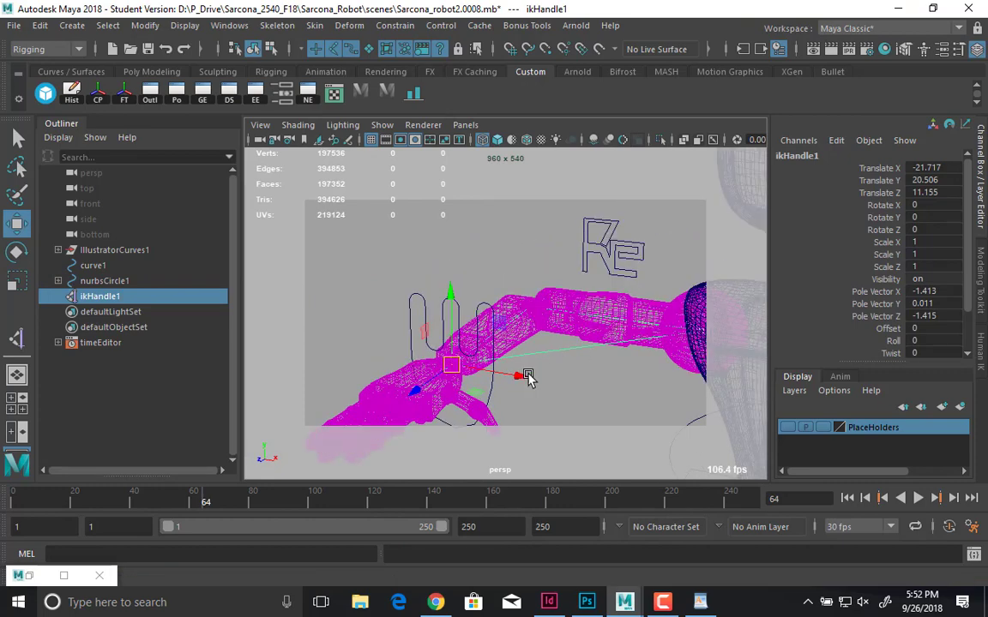
- Parent the new right arm IK handle to the right hand control curve and return to shaded display
left_click(439, 294, "shift")
key("p")
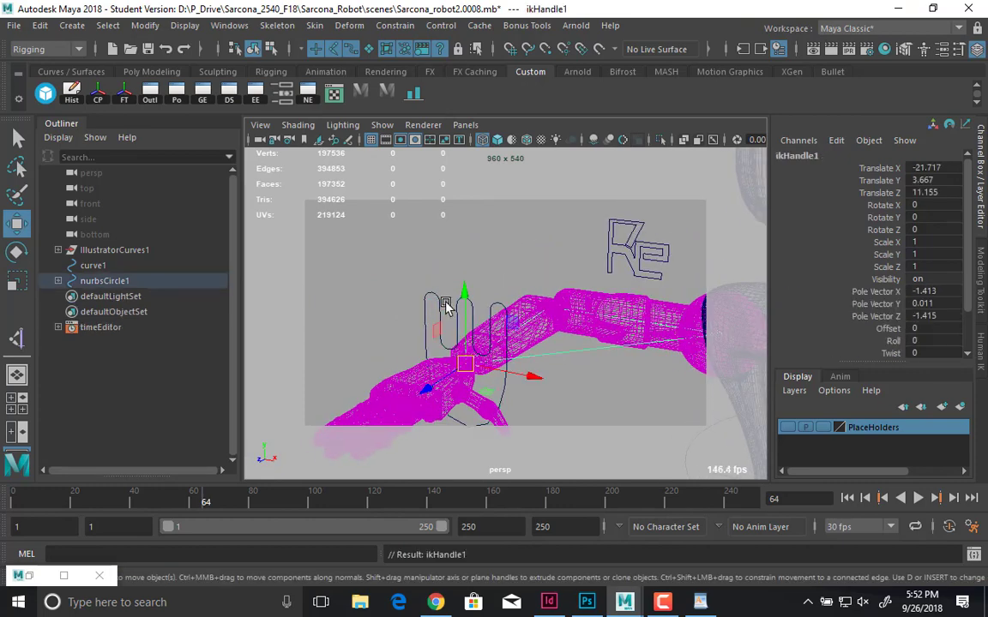
key("5")
- Test how the right arm follows by moving the right hand control curve, and undo the move
left_click(456, 303)
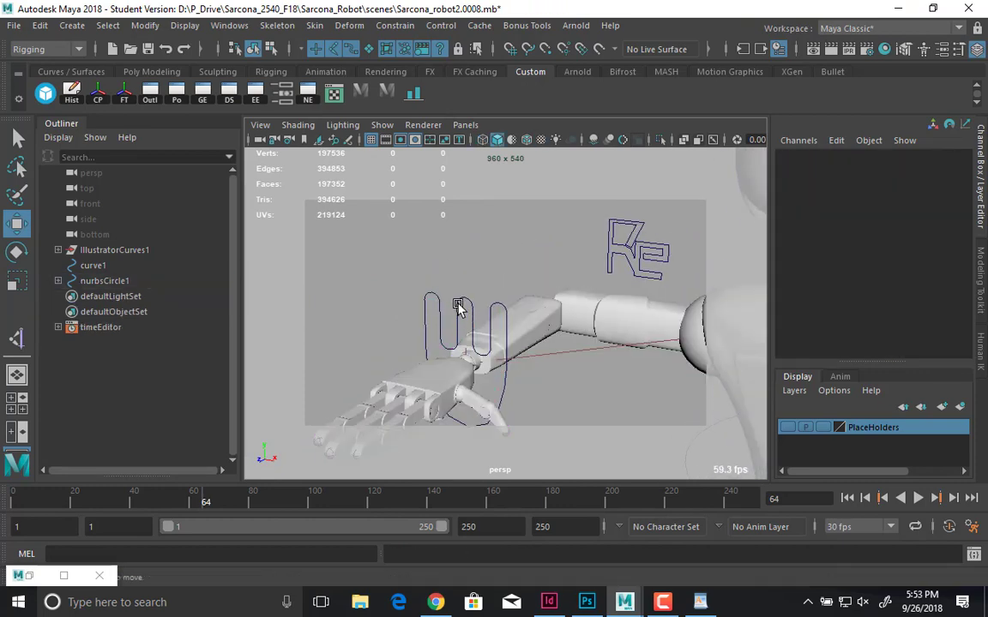
left_click(426, 300)
left_click_drag(477, 354, 542, 205)
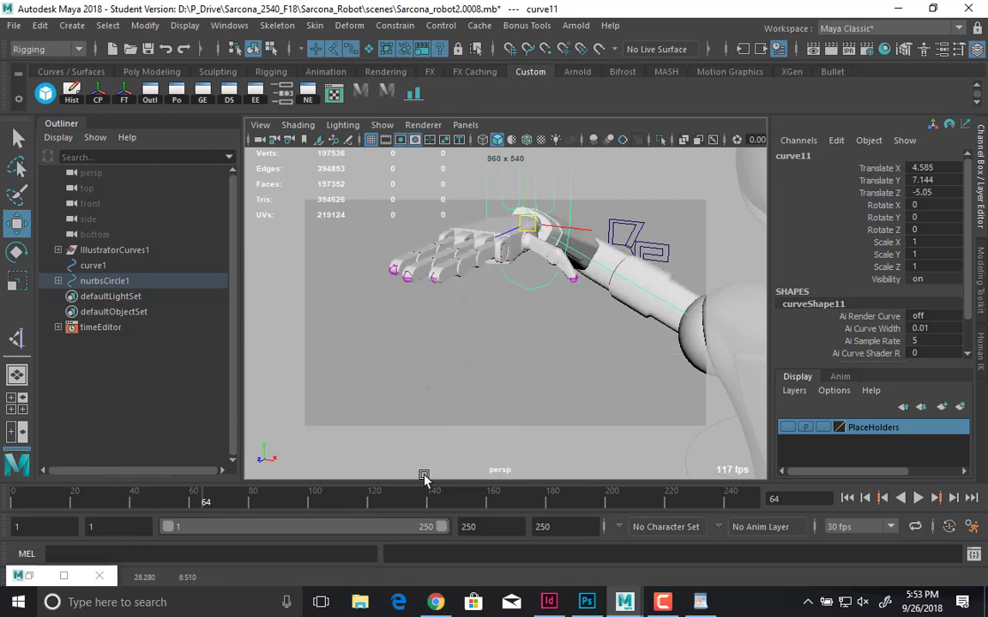
left_click_drag(424, 475, 544, 365)
key("ctrl+z")
- Test the left arm's bend by moving the left hand control curve down and across the body, and undo both moves
right_click_drag(482, 367, 291, 274, "alt")
left_click_drag(291, 273, 513, 277, "alt")
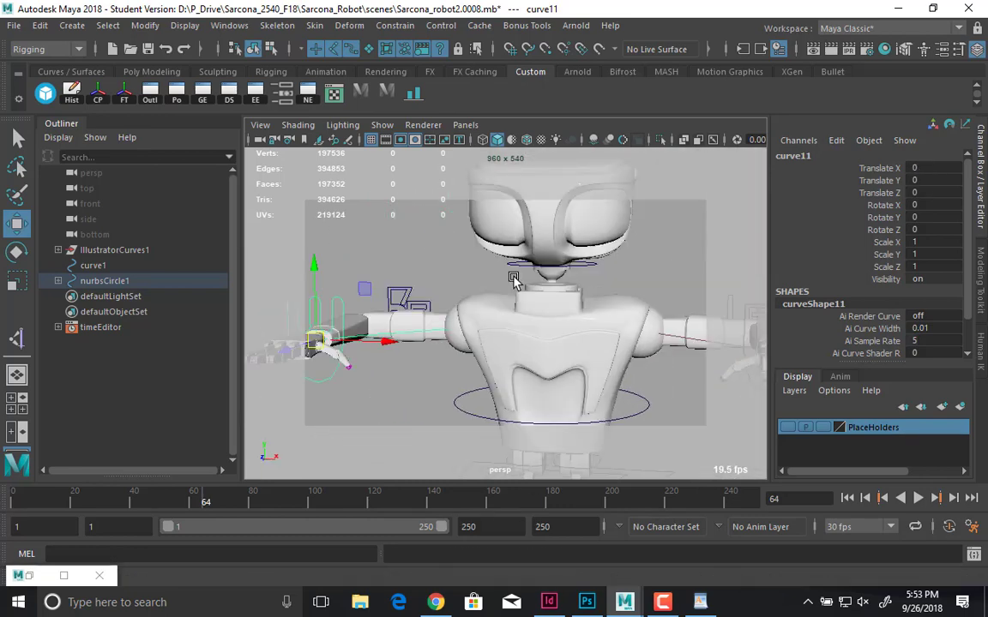
middle_click_drag(705, 341, 591, 309, "alt")
left_click_drag(576, 306, 619, 337, "alt")
middle_click_drag(592, 261, 589, 349, "alt")
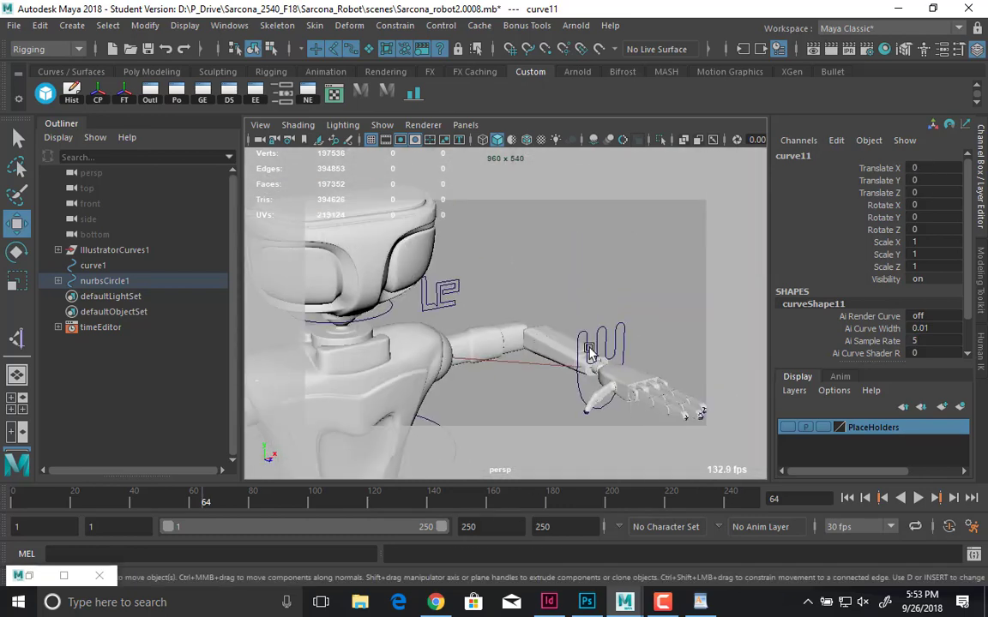
left_click(588, 356)
left_click_drag(587, 356, 603, 382, "alt")
left_click(611, 270)
left_click(619, 271)
middle_click_drag(664, 413, 652, 342, "alt")
left_click_drag(613, 359, 463, 296)
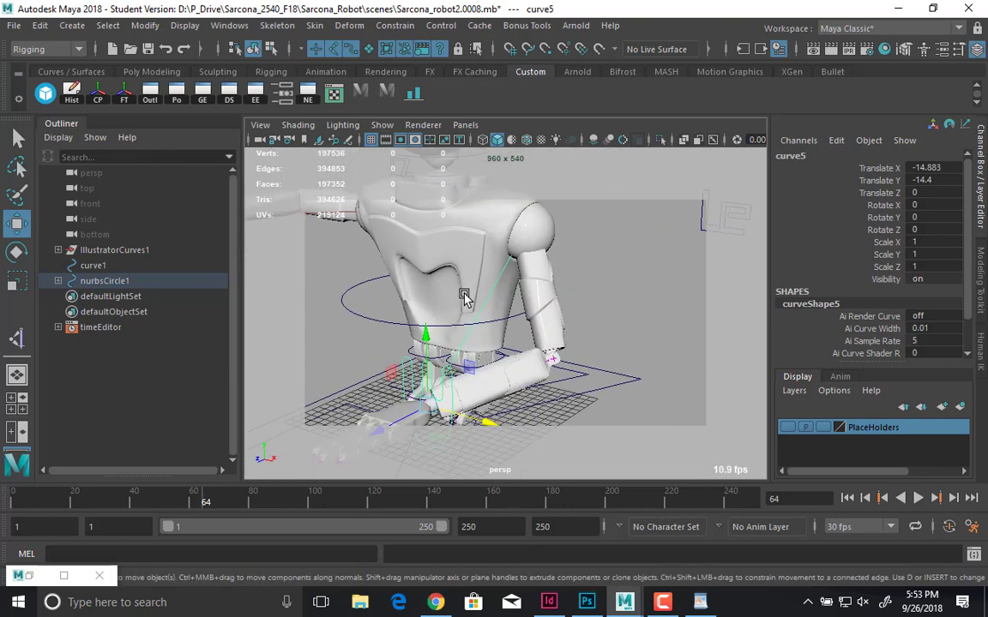
key("ctrl+z")
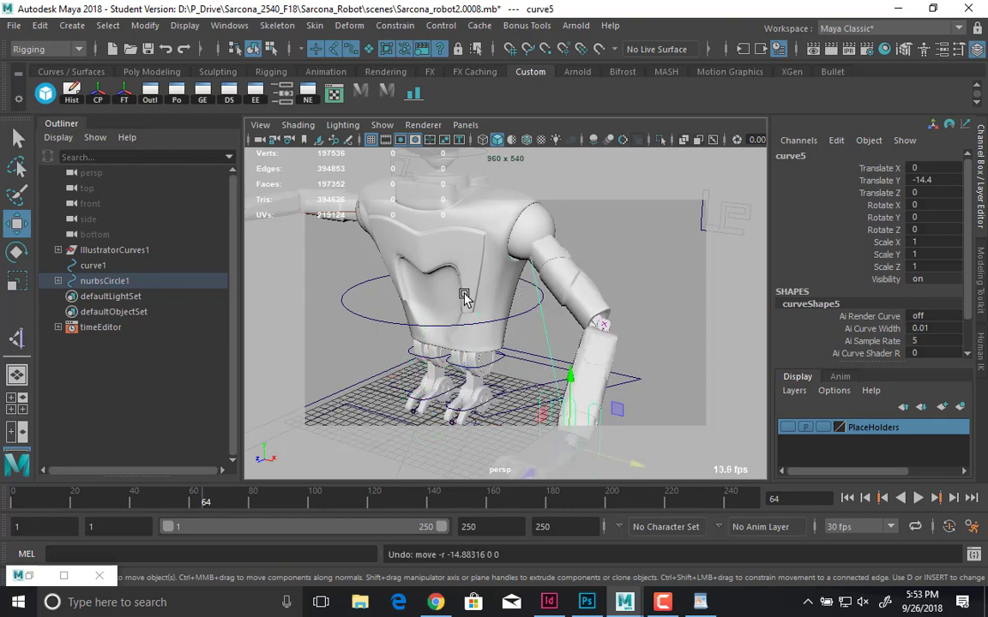
key("ctrl+z")
- Apply a pole vector constraint from the "Le" elbow control curve to the left arm's IK handle
left_click_drag(684, 264, 684, 342, "alt")
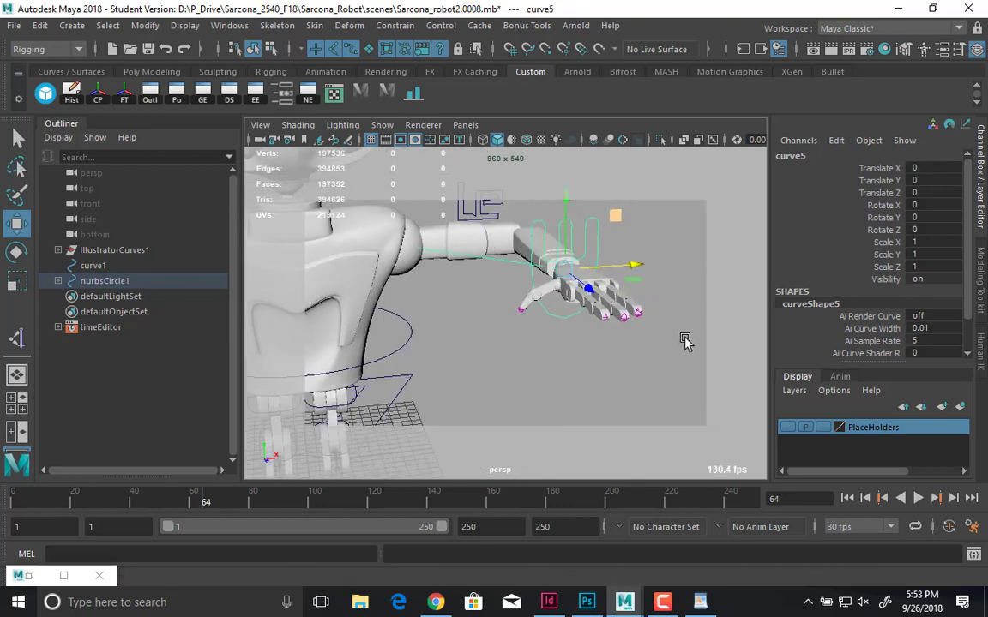
middle_click_drag(683, 342, 683, 391, "alt")
left_click(487, 244)
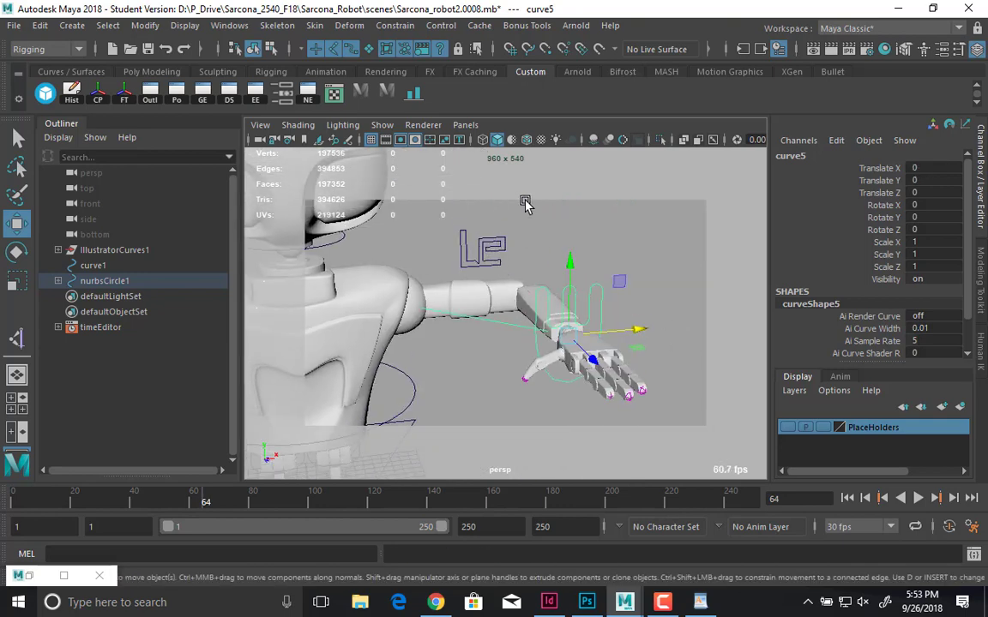
key("q")
left_click_drag(520, 295, 549, 319, "alt")
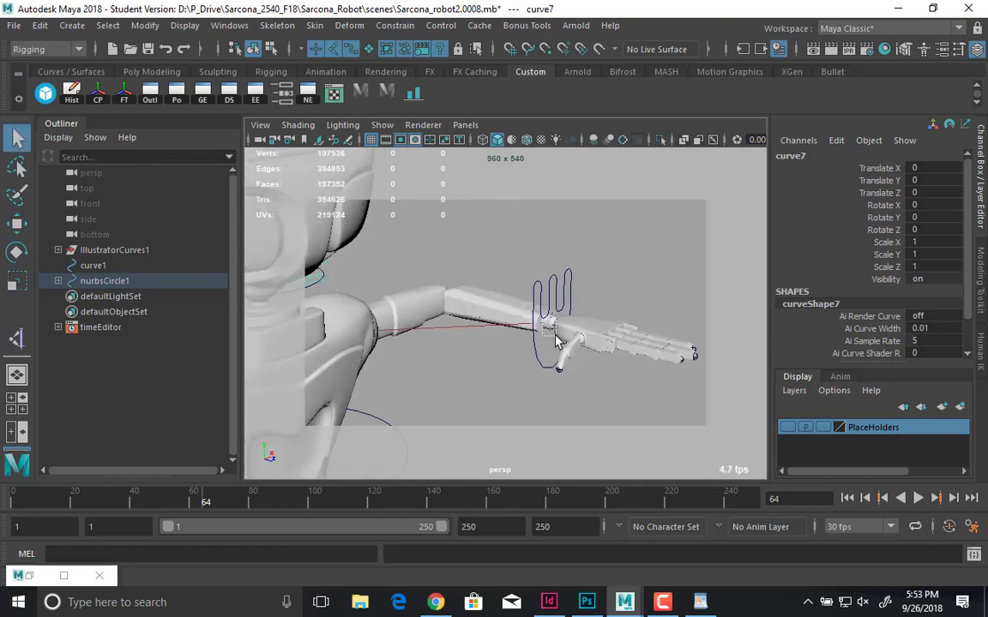
left_click(511, 319)
mouse_move(510, 319)
left_mouse_down("alt")
mouse_move(533, 325)
mouse_move(528, 319)
left_mouse_up("alt")
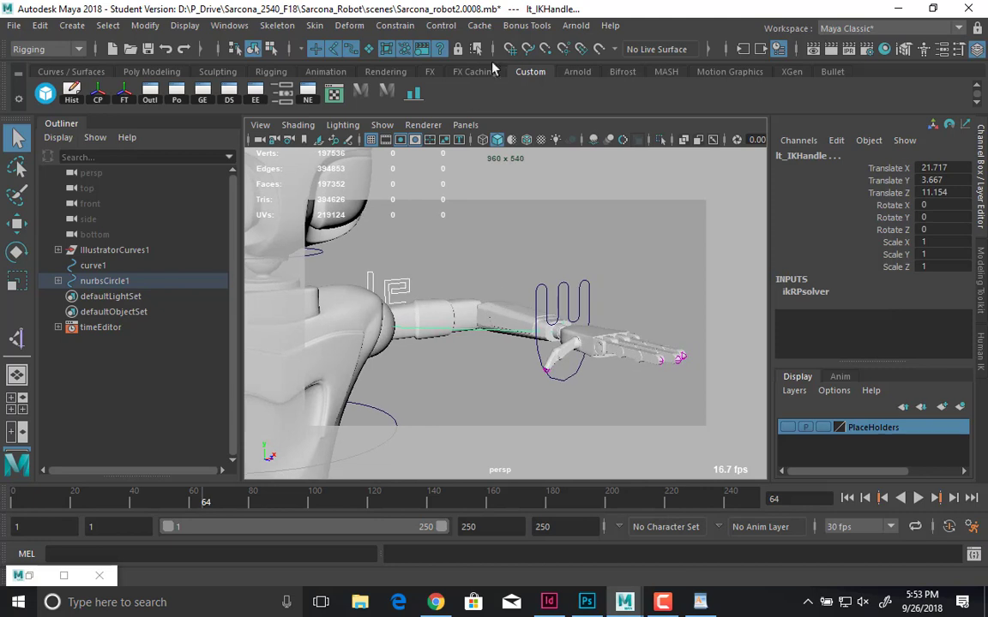
left_click(412, 28)
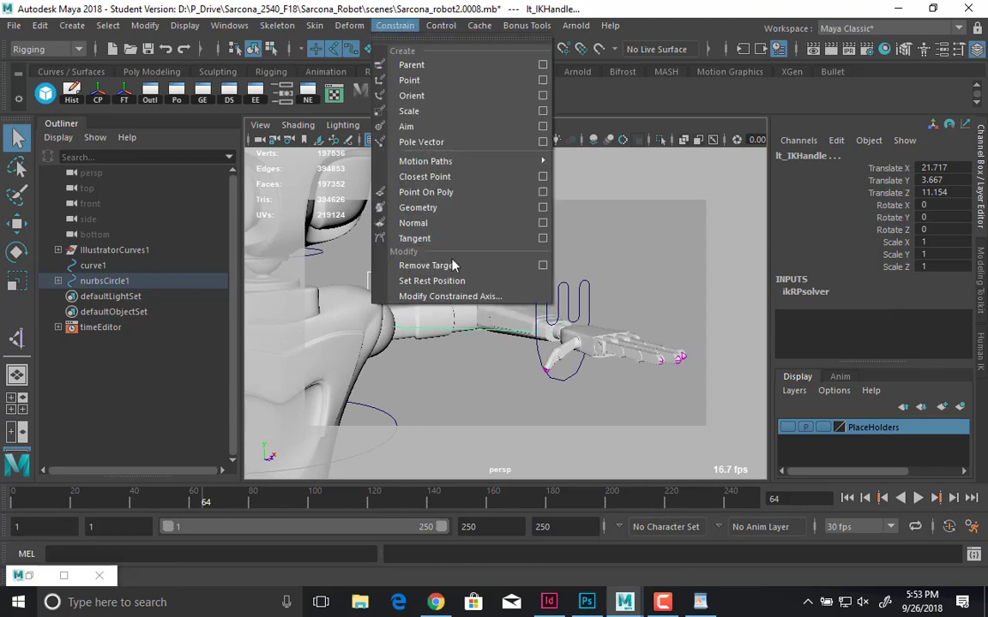
left_click(455, 142)
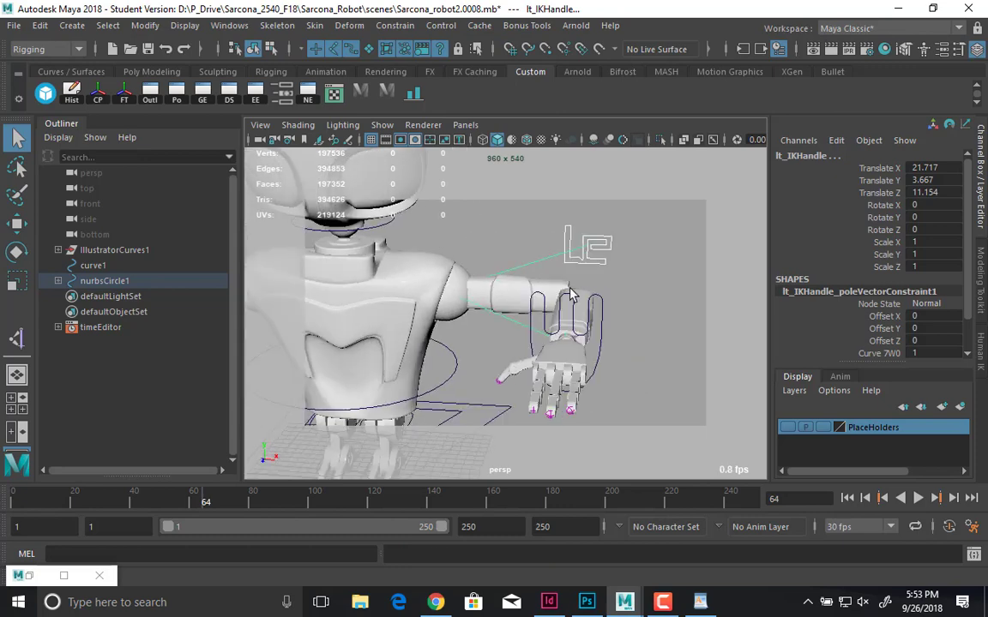
- Test the left elbow's response by moving the "Le" control curve around, and undo all the moves
left_click(585, 244)
key("w")
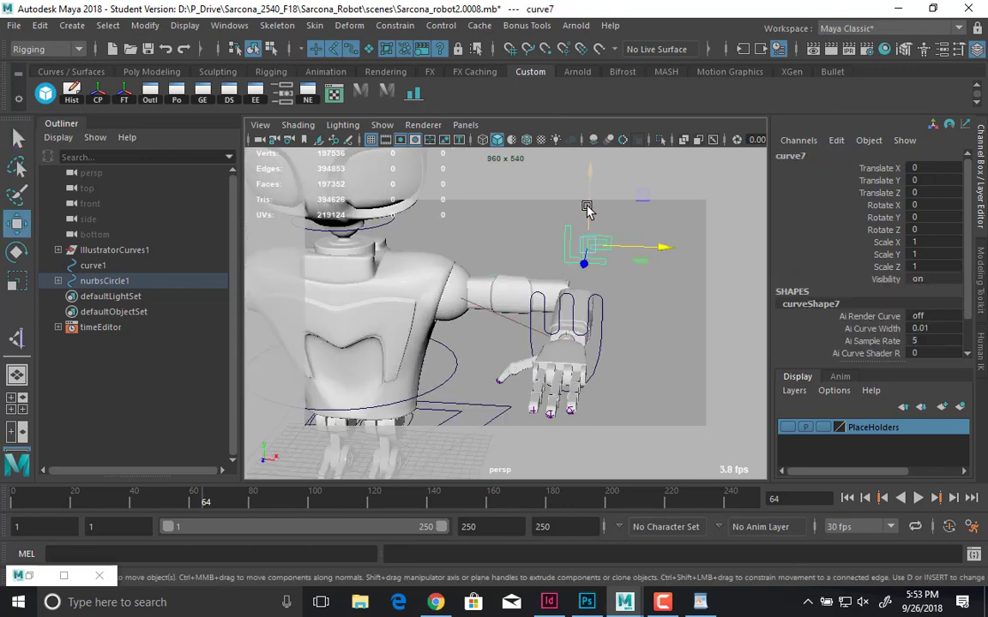
left_click_drag(587, 211, 629, 250)
key("ctrl+z")
key("ctrl+z")
key("ctrl+z")
key("ctrl+z")
key("ctrl+z")
key("ctrl+z")
key("ctrl+z")
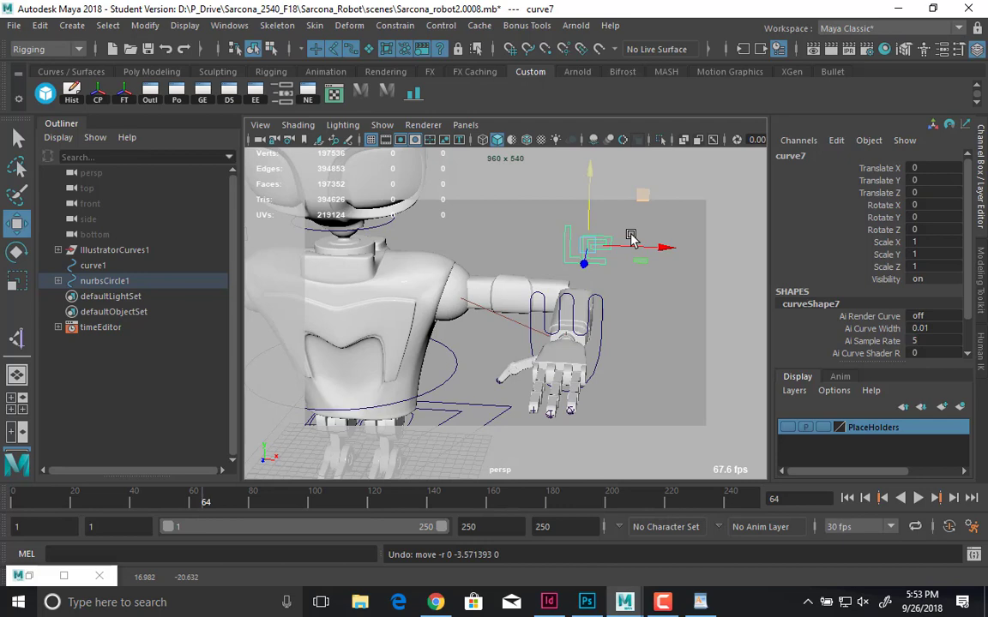
- Apply a pole vector constraint from the "Re" elbow control curve to the right arm's IK handle
scroll(456, 286, "down", 4)
middle_click_drag(441, 319, 473, 330, "alt")
scroll(514, 333, "up", 3)
left_click_drag(473, 330, 319, 260, "alt")
left_click(459, 277)
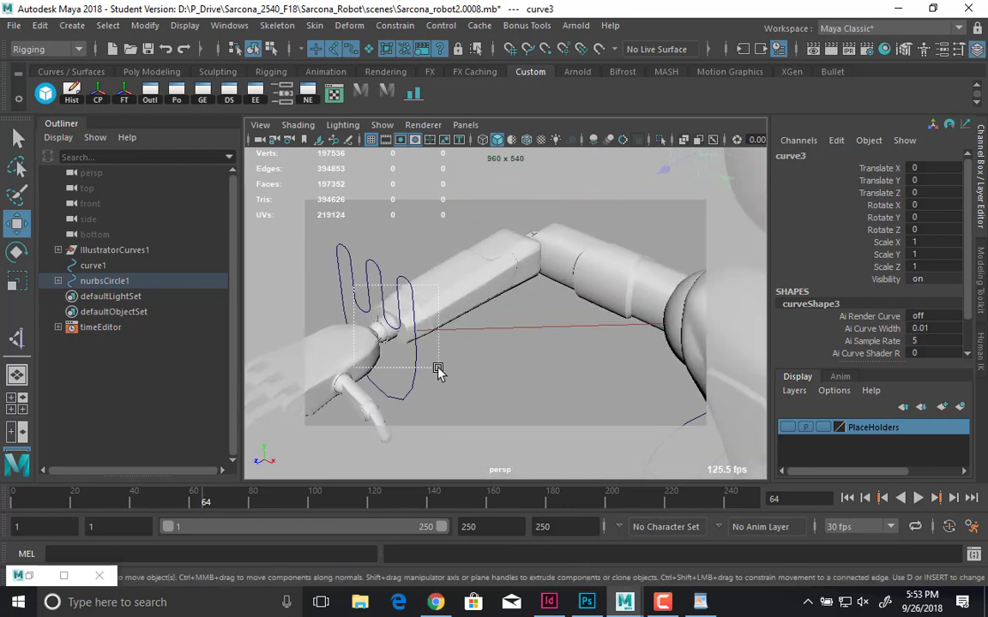
left_click(439, 333)
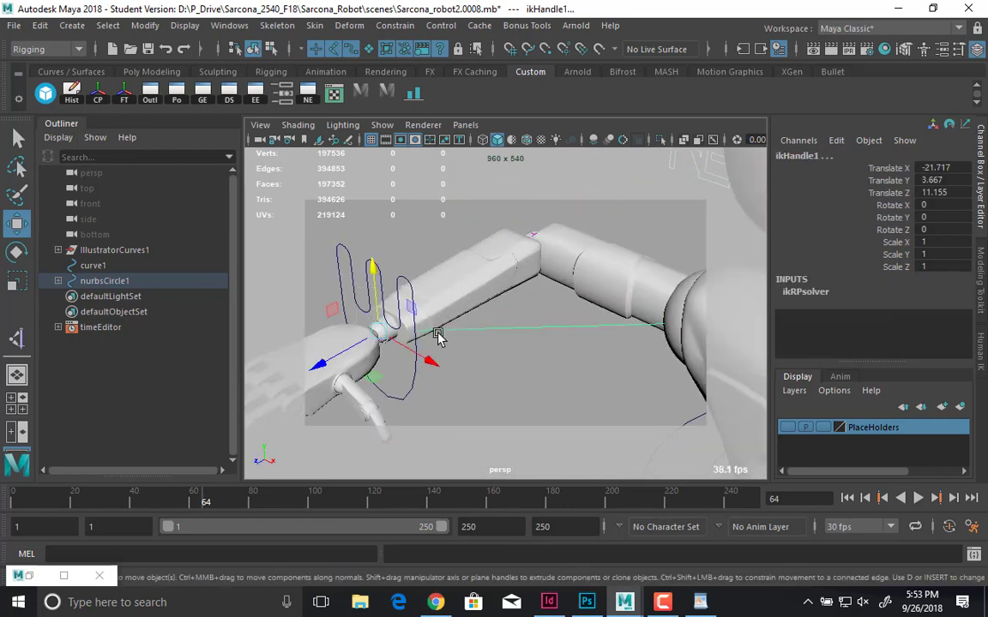
left_click(382, 29)
left_click(437, 142)
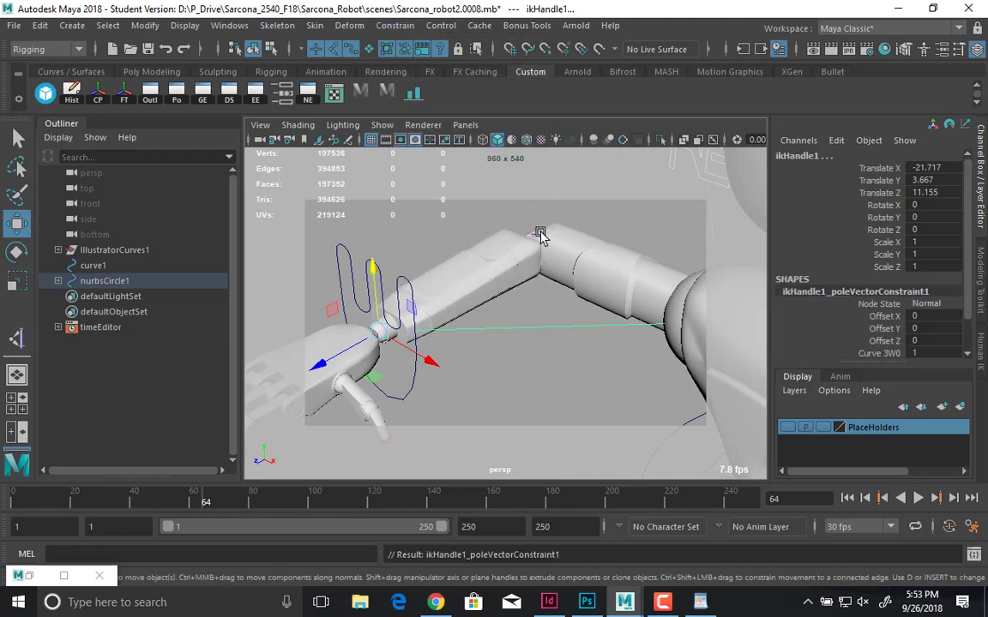
- Test-pose the left arm with the "Le" and left hand control curves, and reset both curves' X, Y and Z translations to 0
left_click_drag(540, 231, 562, 397, "alt")
scroll(592, 304, "up", 6)
left_click(624, 311)
left_click(654, 309)
left_click(643, 210)
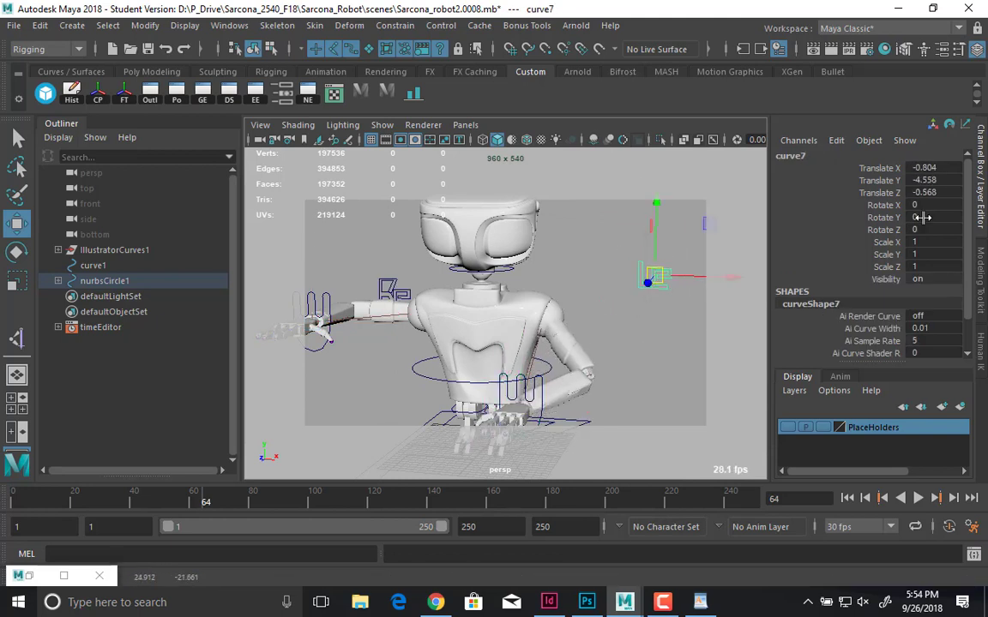
left_click_drag(931, 169, 935, 194)
type("0")
key("Return")
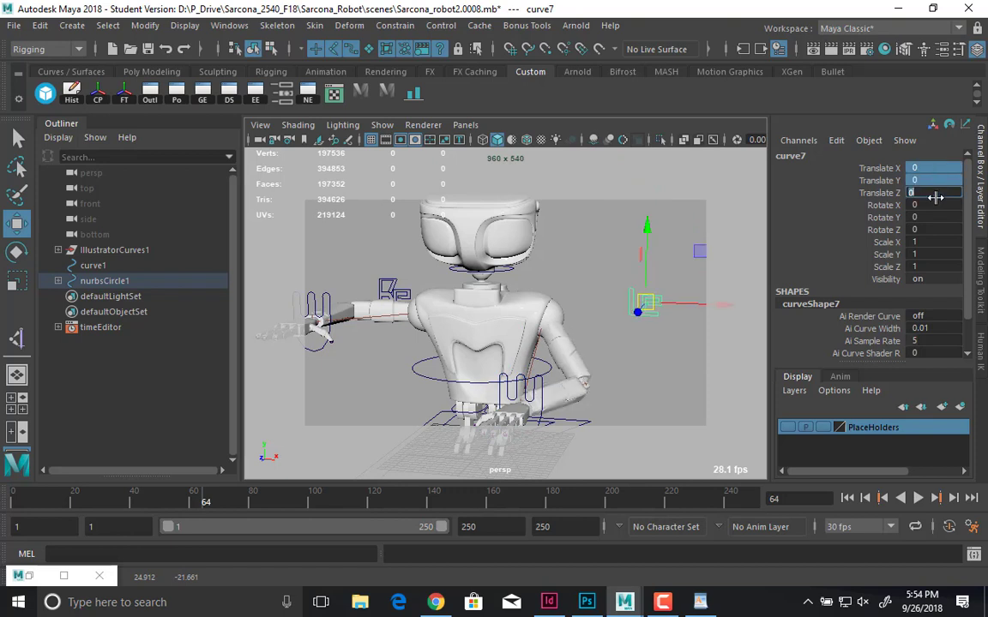
left_click(512, 376)
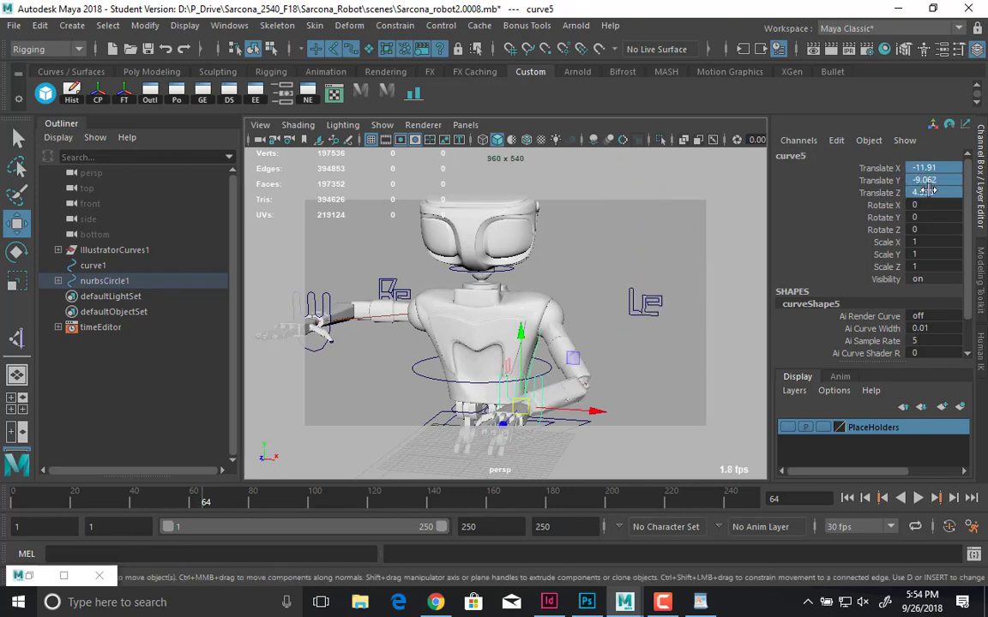
type("0")
key("Return")
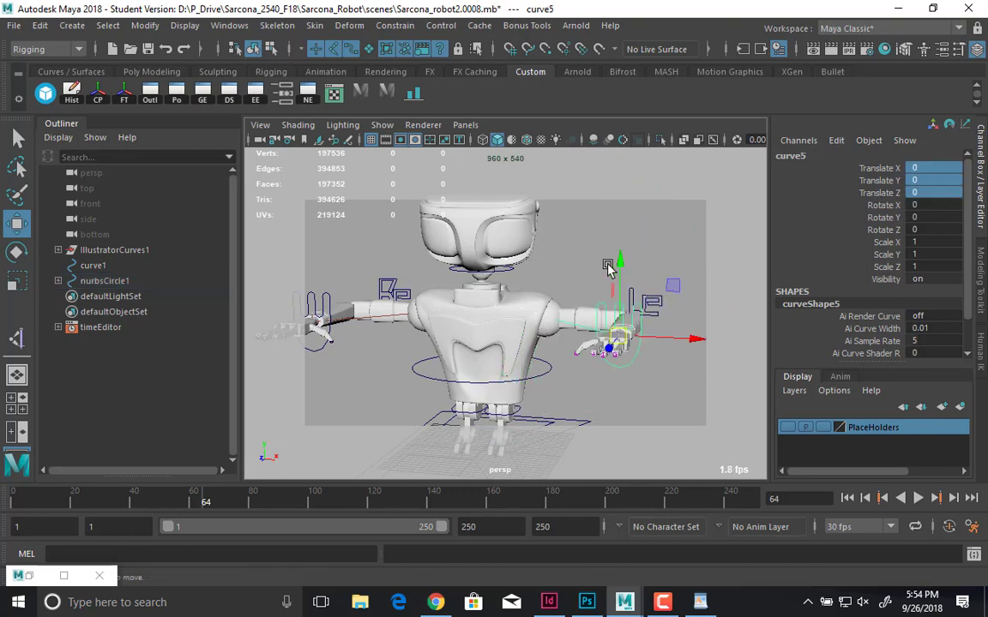
- Rename the left hand control curve as lt_Hand
left_click(608, 267)
left_click_drag(608, 267, 557, 331, "alt")
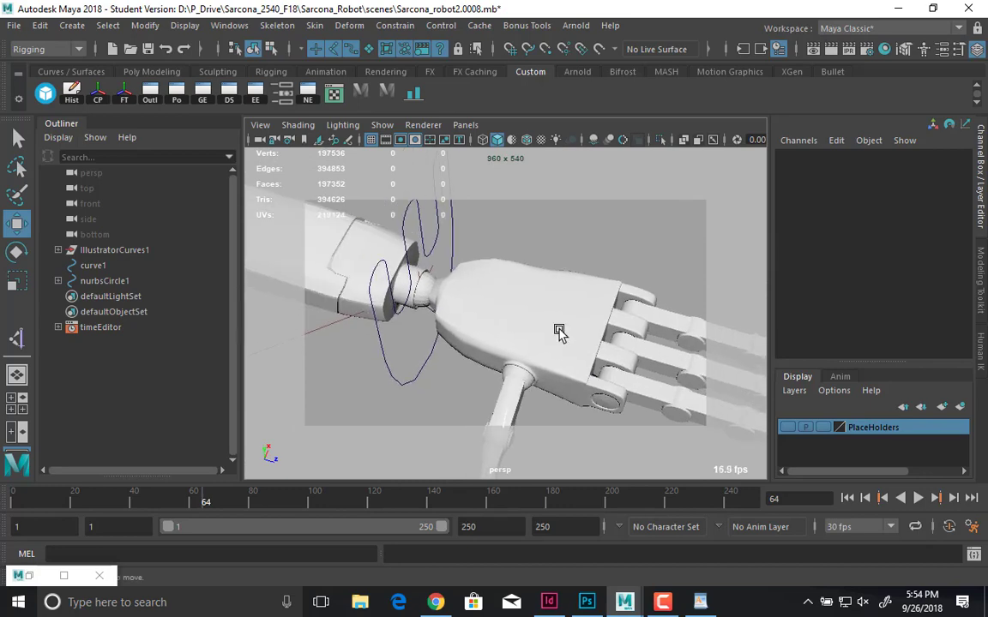
left_click(382, 200)
left_click_drag(523, 227, 558, 335, "alt")
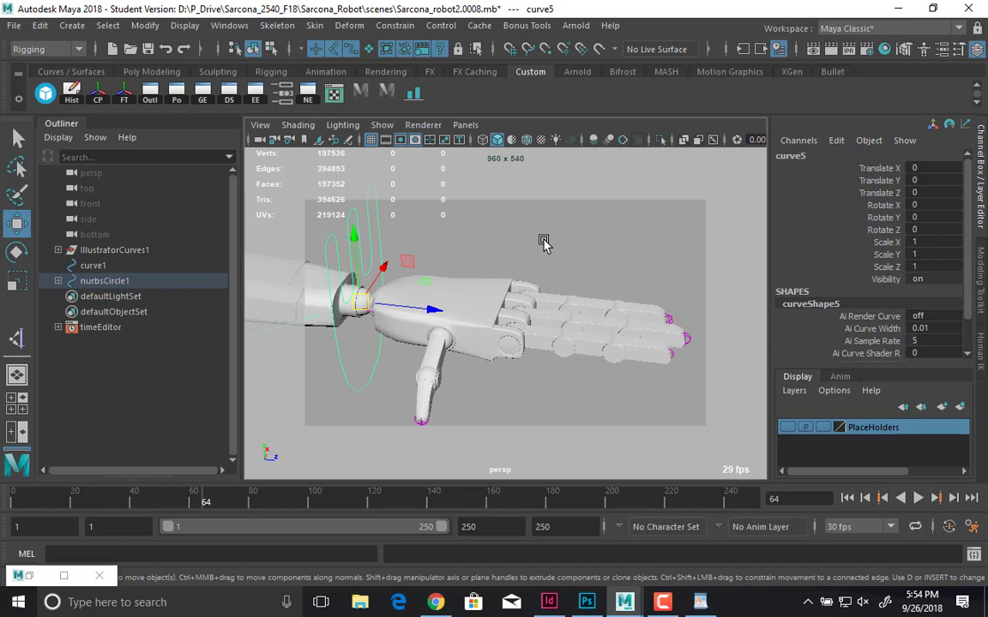
left_click_drag(544, 243, 690, 204, "alt")
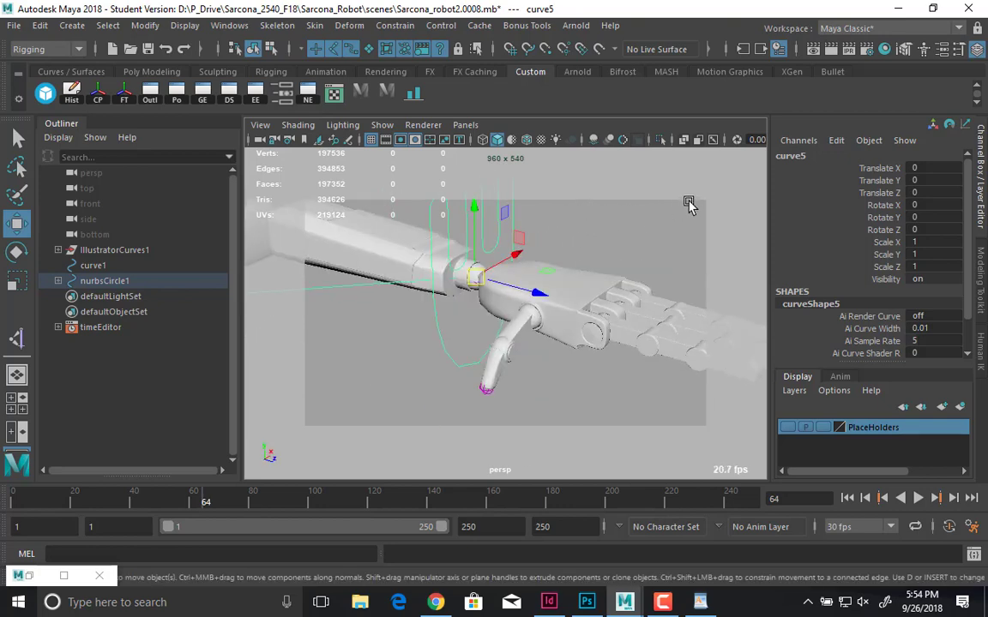
left_click(794, 160)
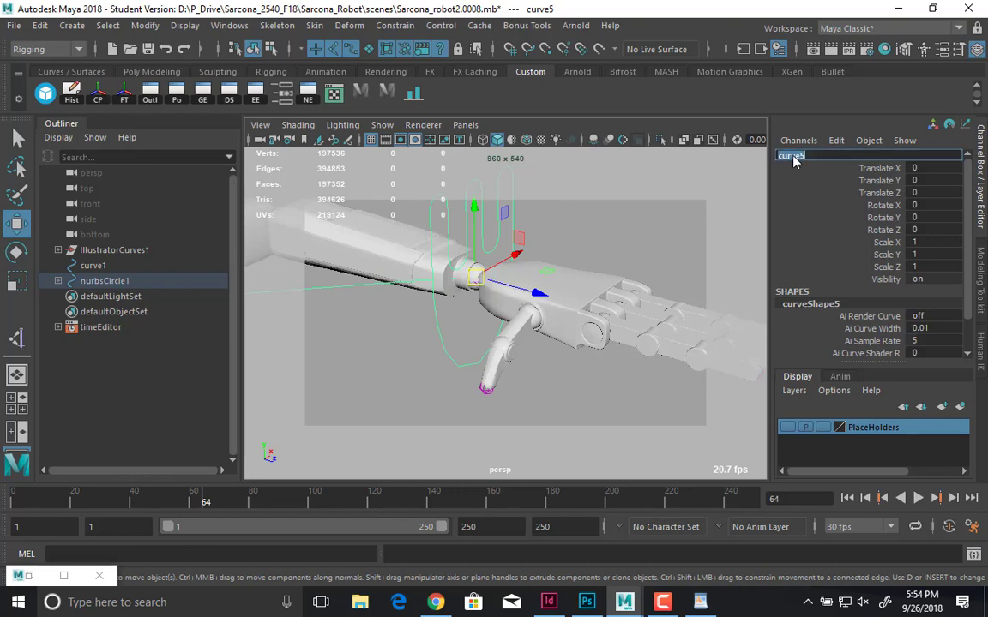
type("lt_Hand")
key("Return")
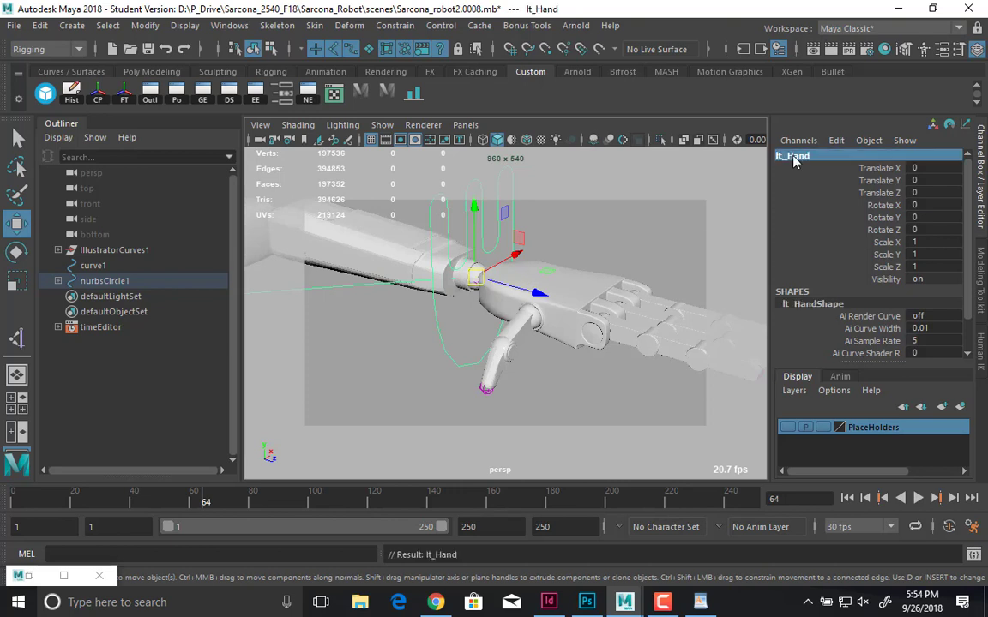
- Add a keyable float attribute named with a row of underscores to lt_Hand as a separator
left_click_drag(642, 238, 620, 308, "alt")
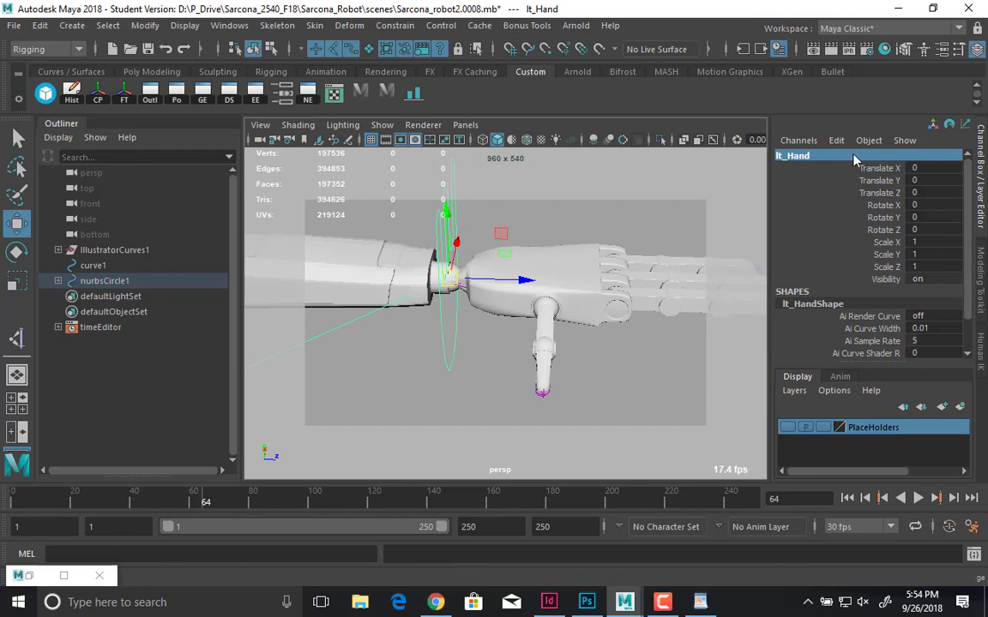
left_click(139, 26)
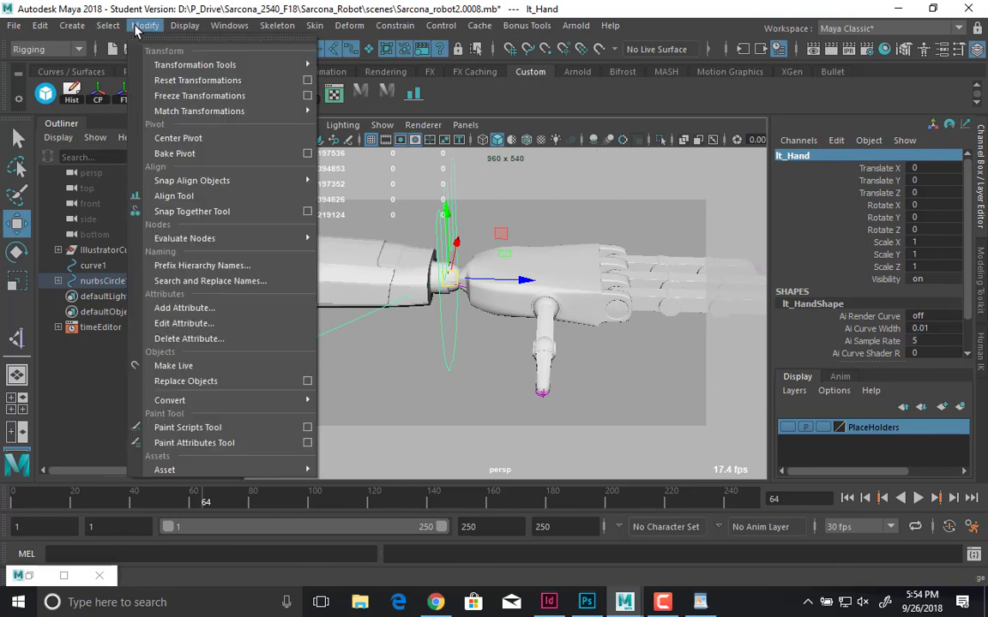
left_click(194, 313)
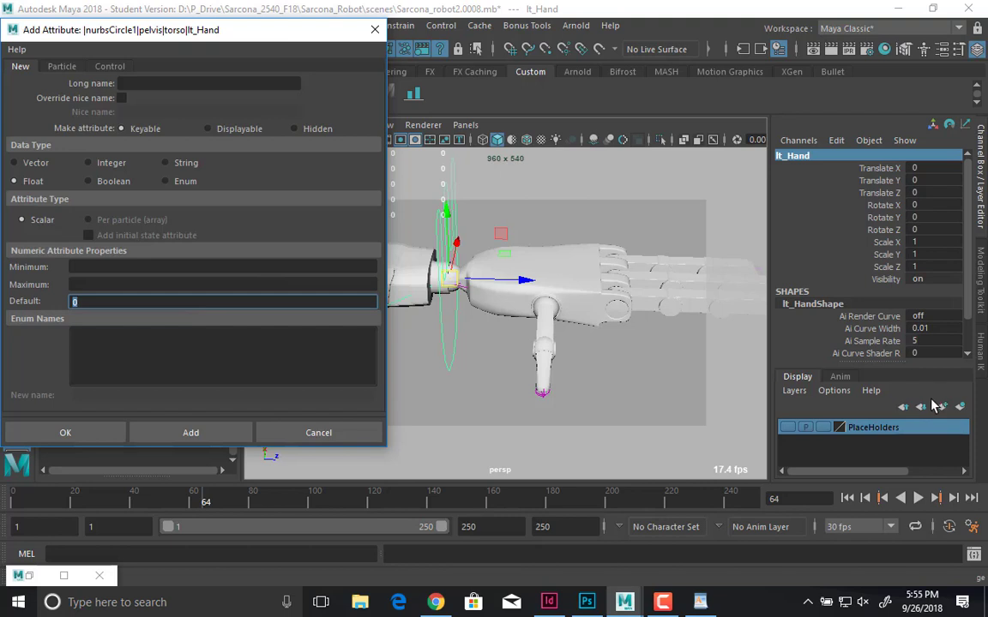
left_click(194, 85)
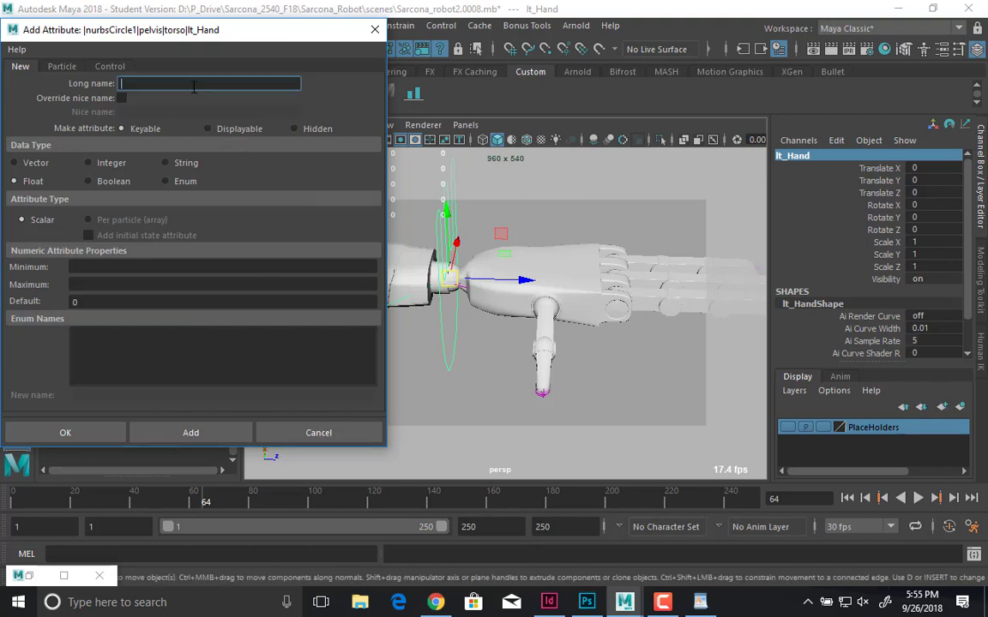
left_click(203, 432)
left_click(889, 293)
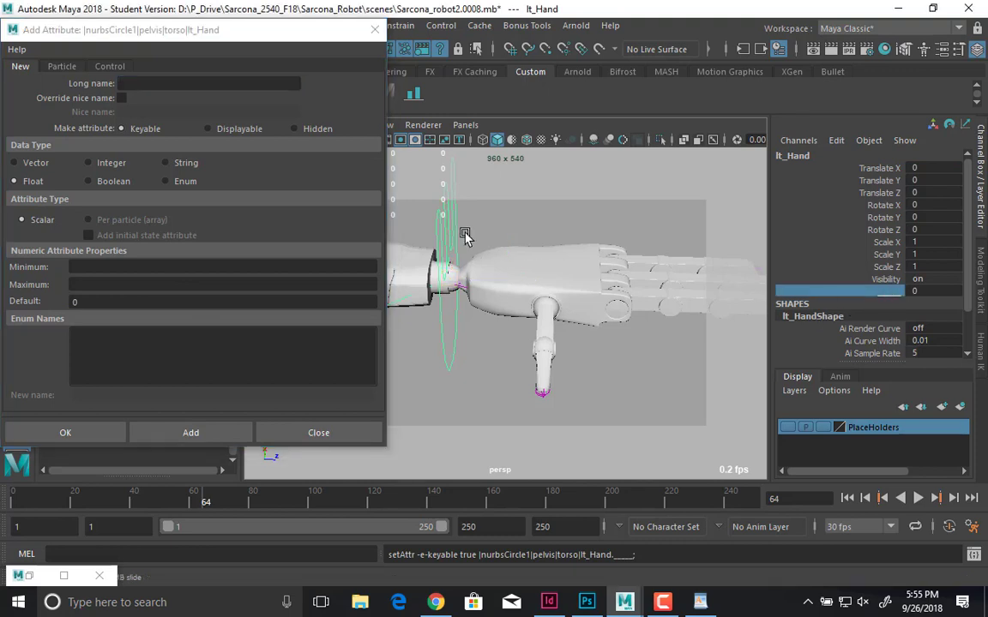
- Add a keyable float attribute pinkyBend to lt_Hand with minimum -10, maximum 10 and default 0
left_click(203, 85)
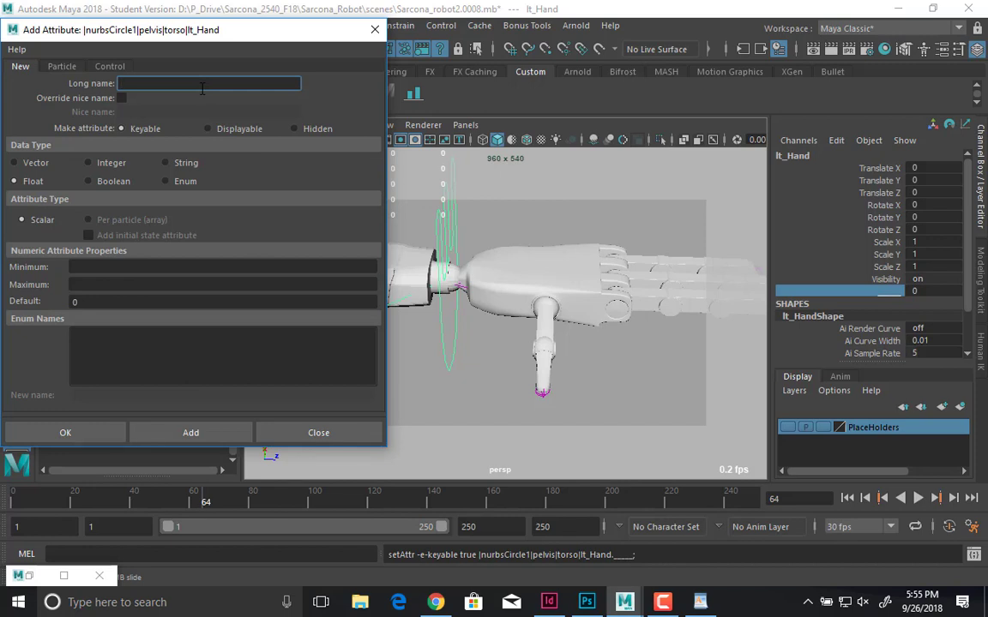
type("pinkyBend")
left_click_drag(110, 30, 263, 39)
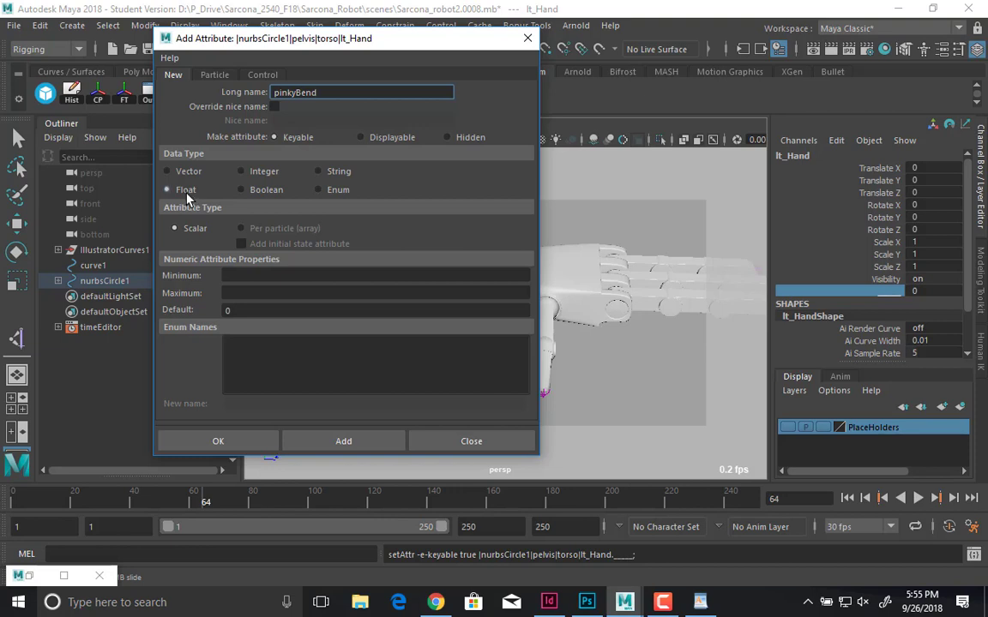
left_click(235, 278)
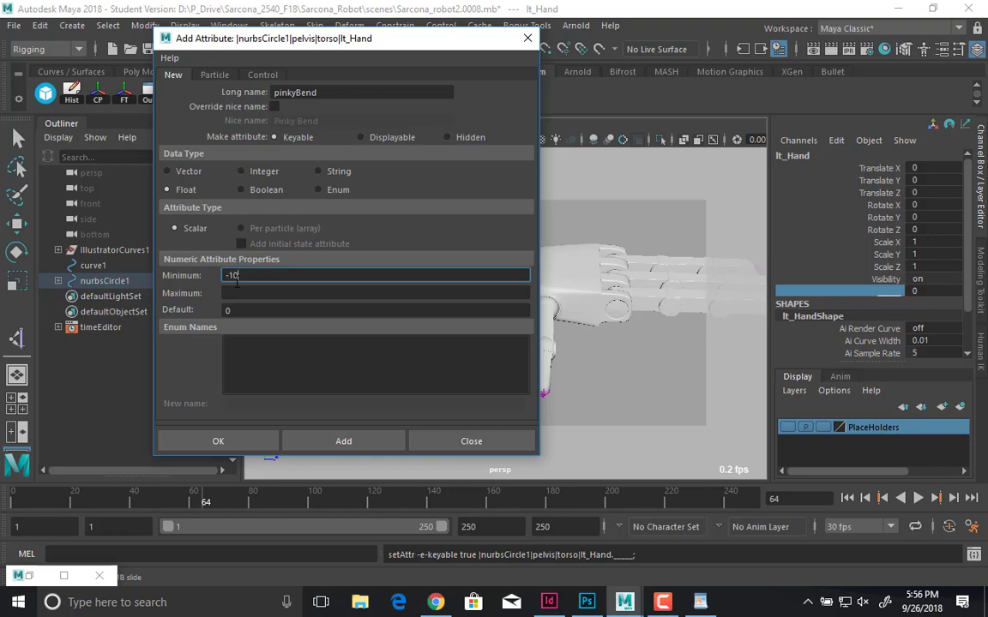
key("Tab")
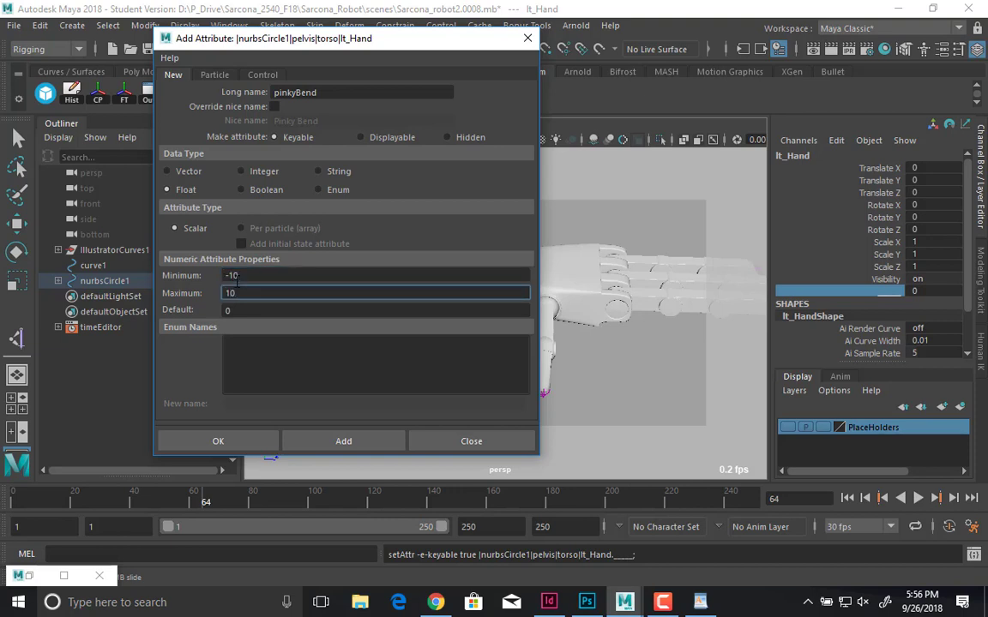
key("Tab")
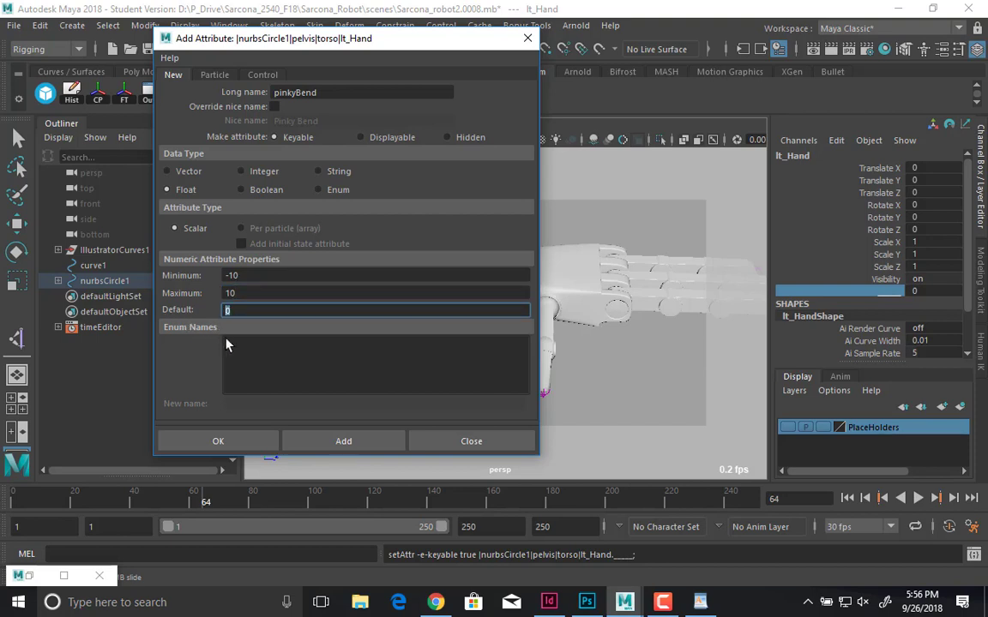
left_click(333, 452)
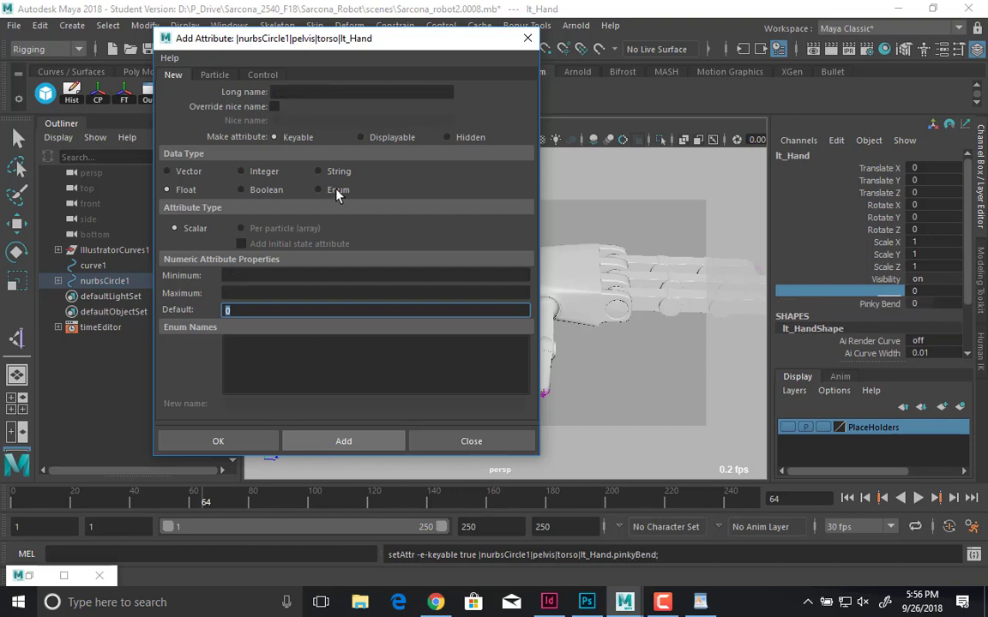
- Add a keyable float attribute middleBend to lt_Hand with minimum -10, maximum 10 and default 0
left_click(346, 92)
type("middel")
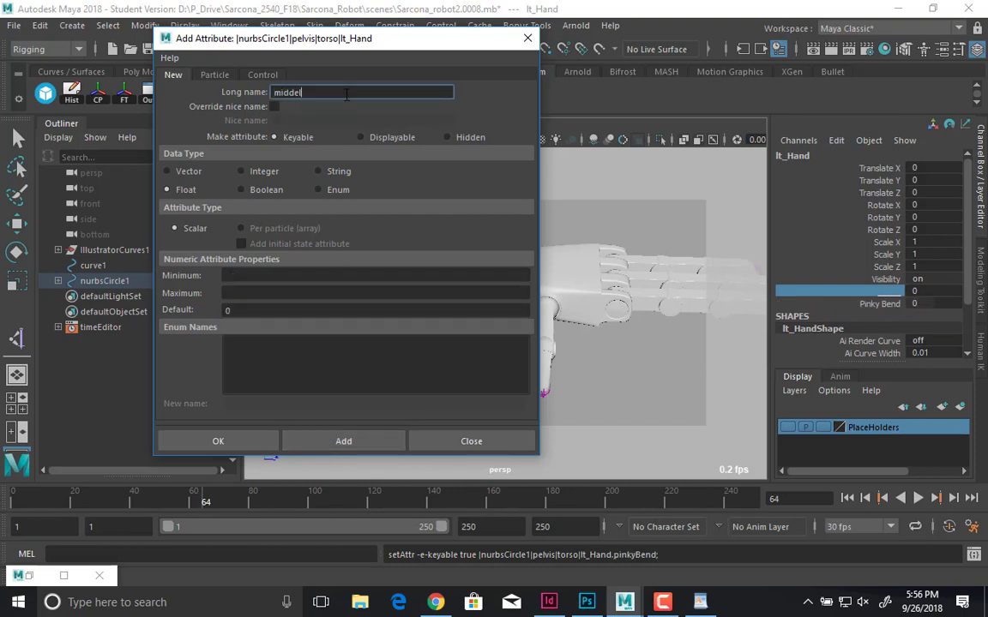
key("BackSpace")
key("BackSpace")
type("leBend")
left_click(272, 276)
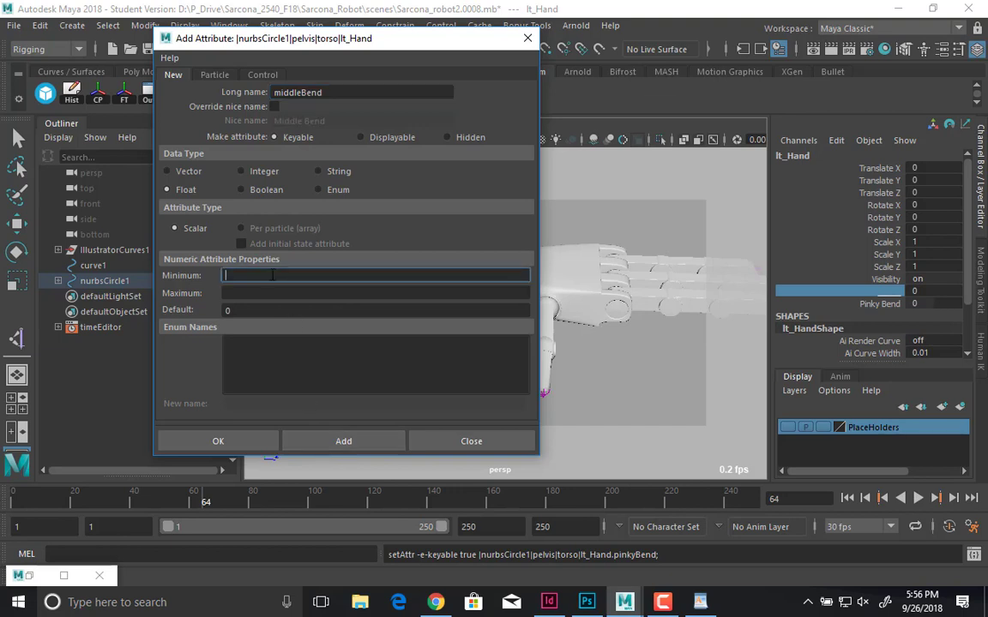
type("-10")
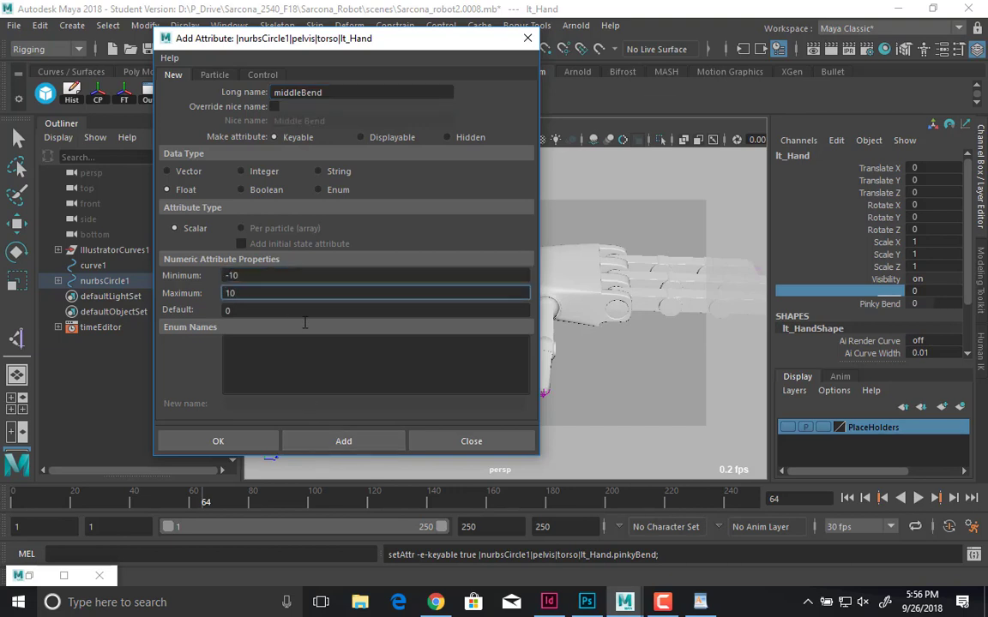
left_click(343, 439)
- Define a new float attribute indexBend for lt_Hand with minimum -10, maximum 10 and default 0
left_click(322, 91)
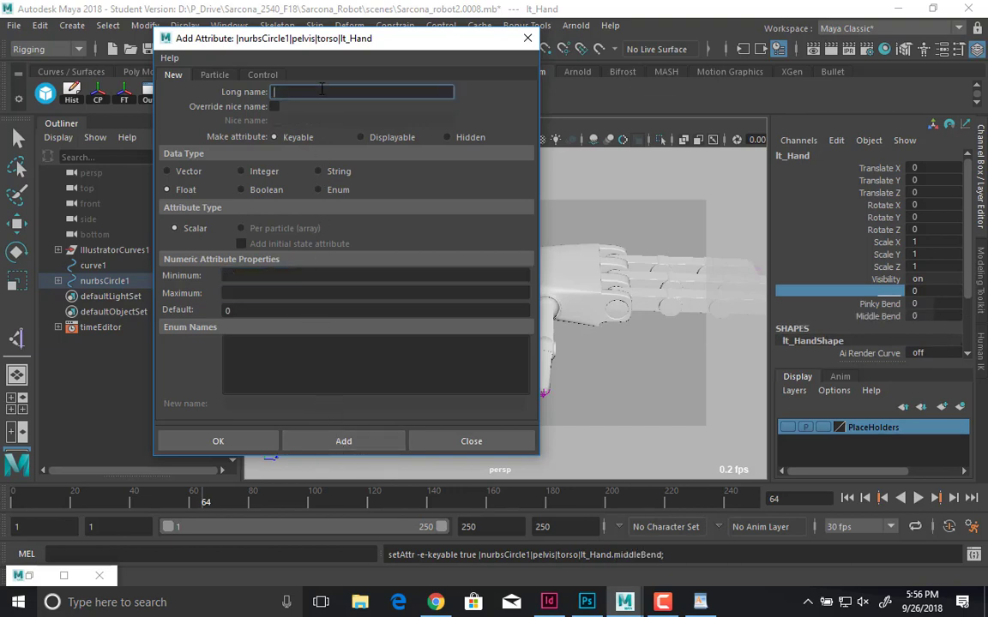
type("indexBend")
key("Tab")
type("-10")
key("Tab")
type("10")
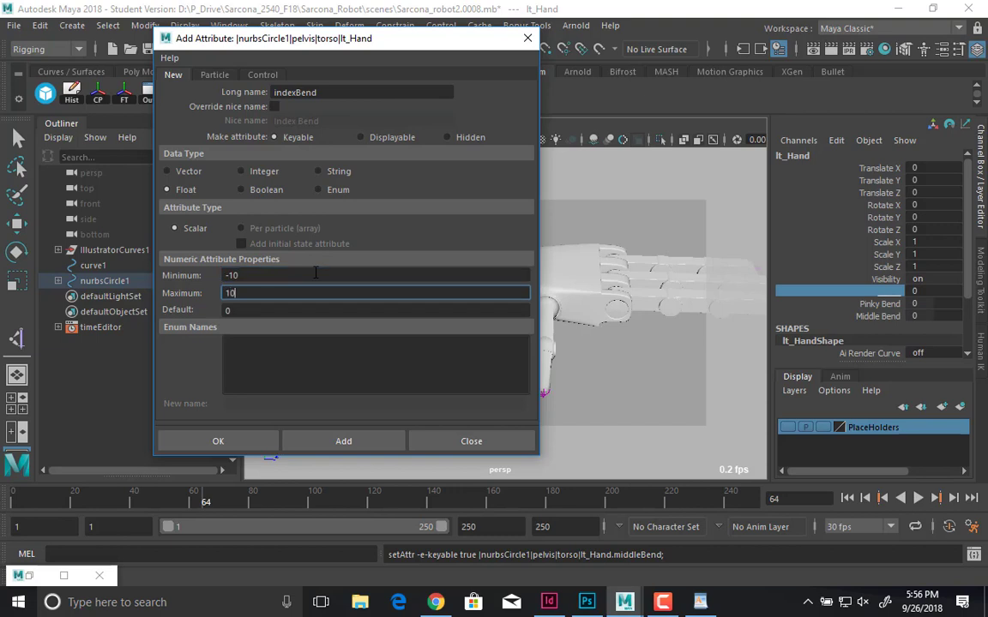
key("Tab")
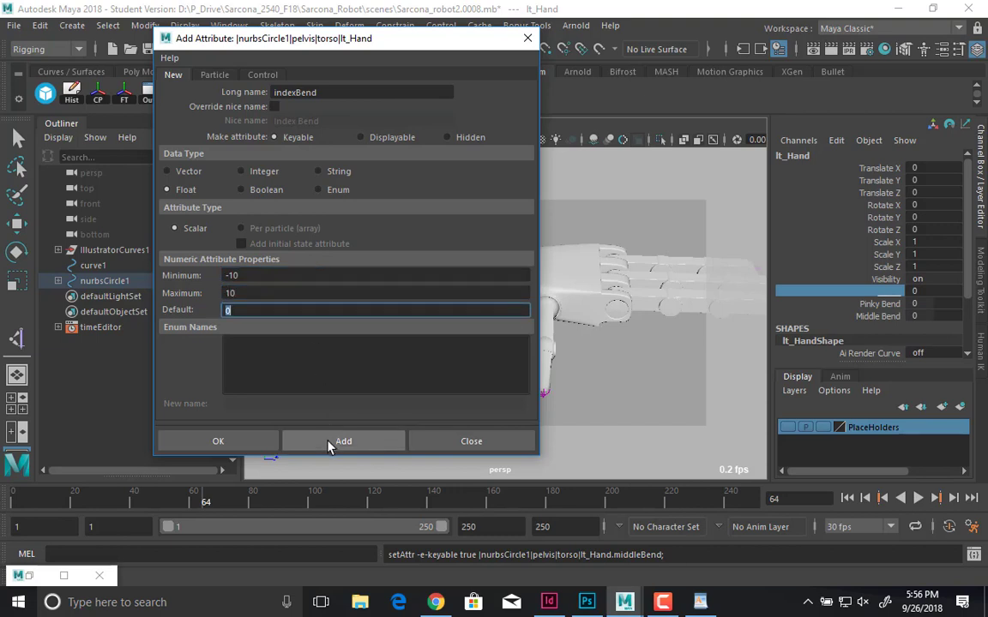
- Copy the attribute name indexBend into the WordPad document, a few lines below the ankle rotation expressions
double_click(294, 92)
key("ctrl+c")
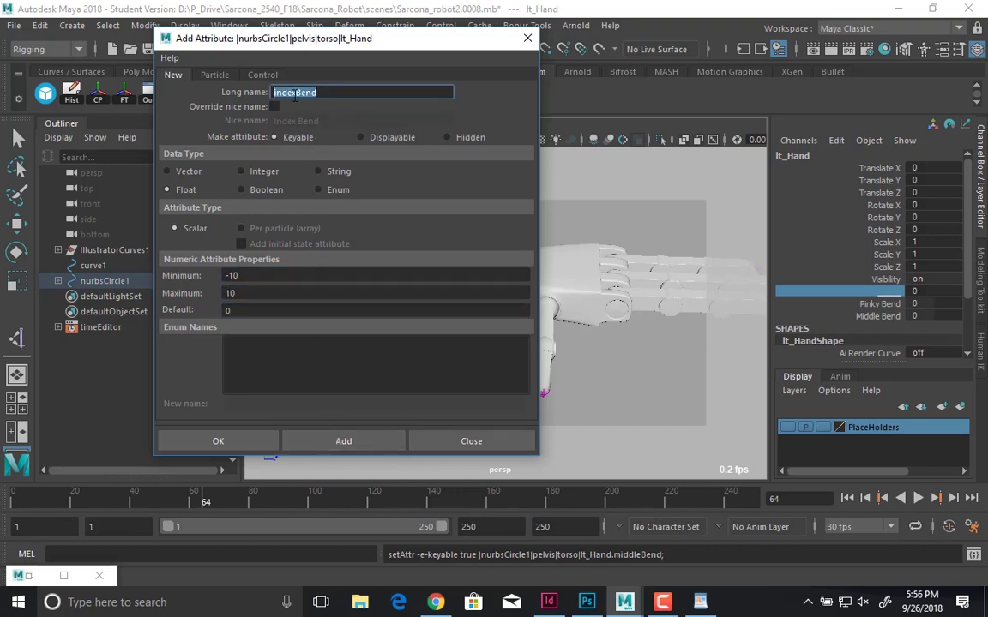
key("alt+Tab")
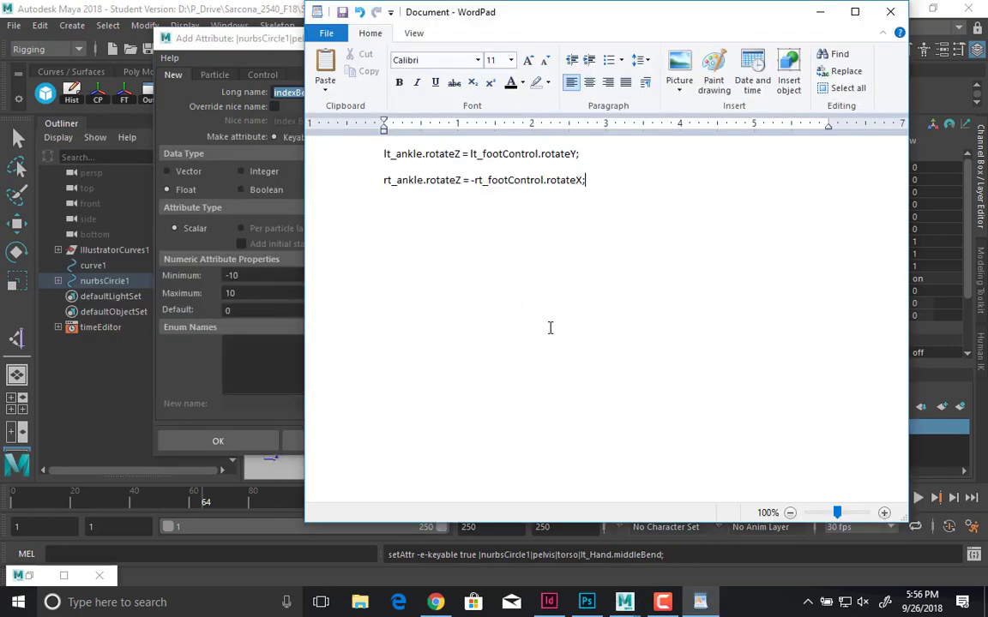
key("Return")
key("Return")
key("Return")
key("ctrl+v")
scroll(428, 323, "up", 7, "ctrl")
scroll(428, 322, "up", 11, "ctrl")
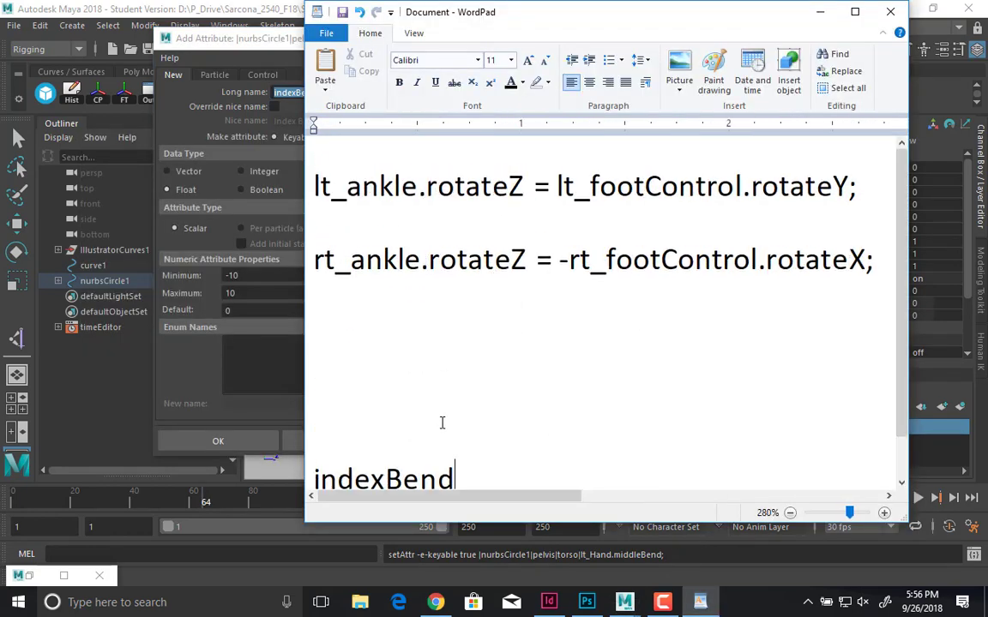
scroll(433, 503, "down", 1)
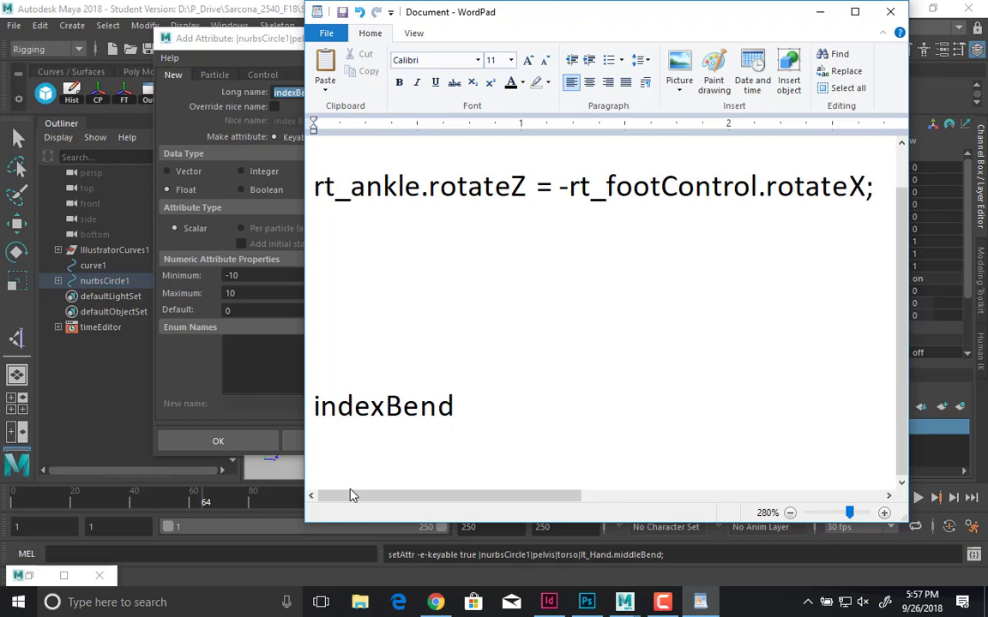
- Return to Maya and add the defined indexBend attribute to lt_Hand
key("alt+Tab")
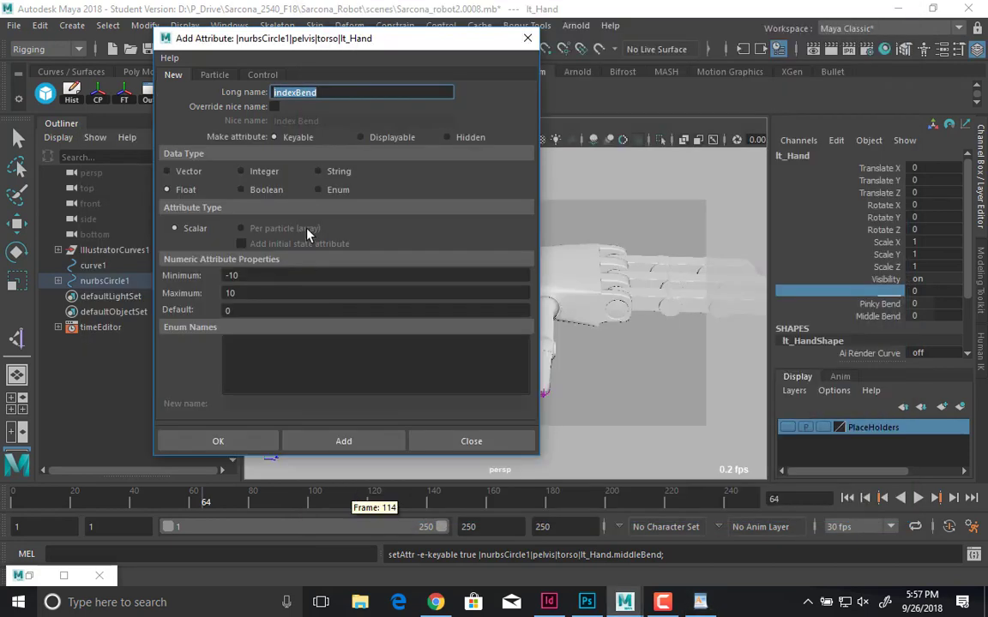
left_click(368, 445)
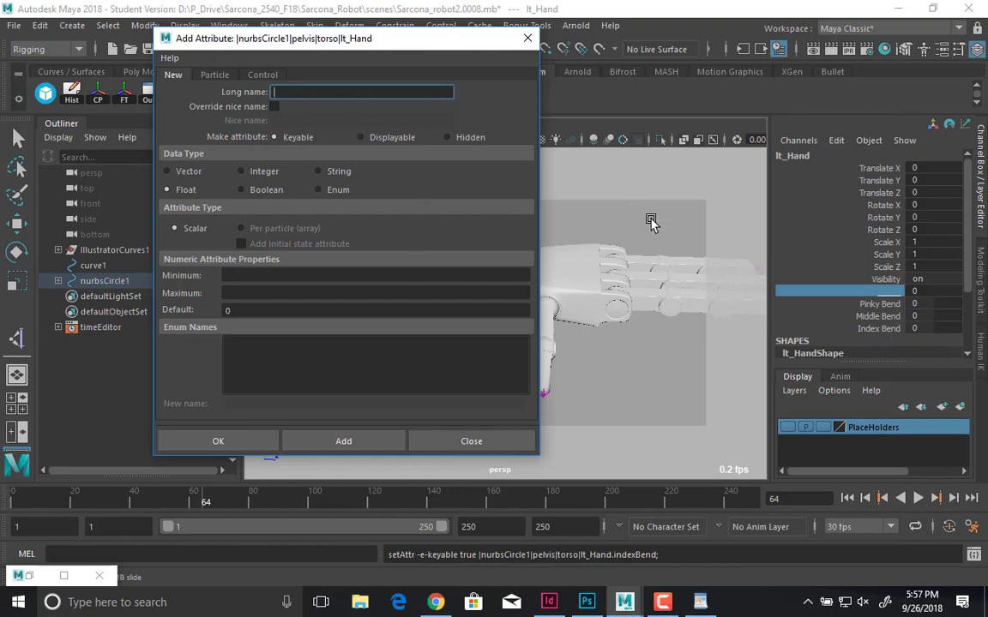
- Add a keyable float attribute thumbTwist to lt_Hand with default 0 and no minimum or maximum
left_click_drag(679, 243, 703, 265, "alt")
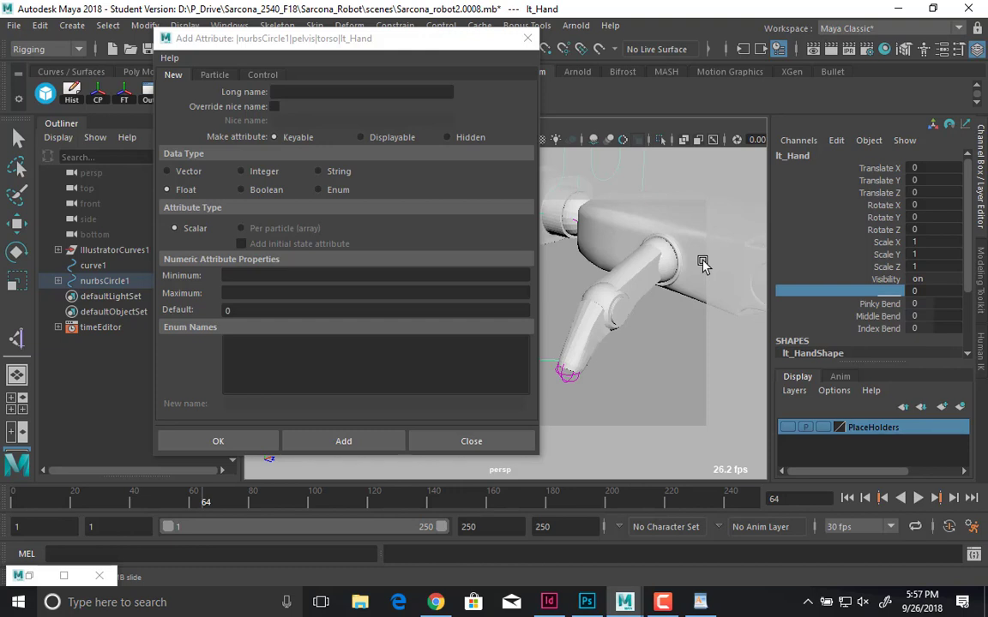
left_click(326, 94)
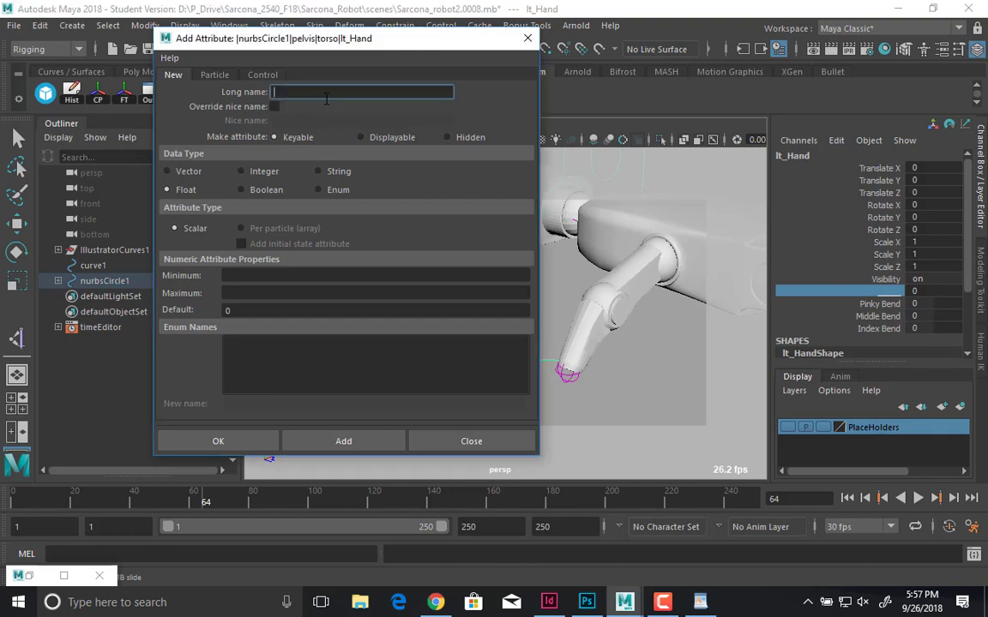
type("thumbTwist")
left_click(251, 293)
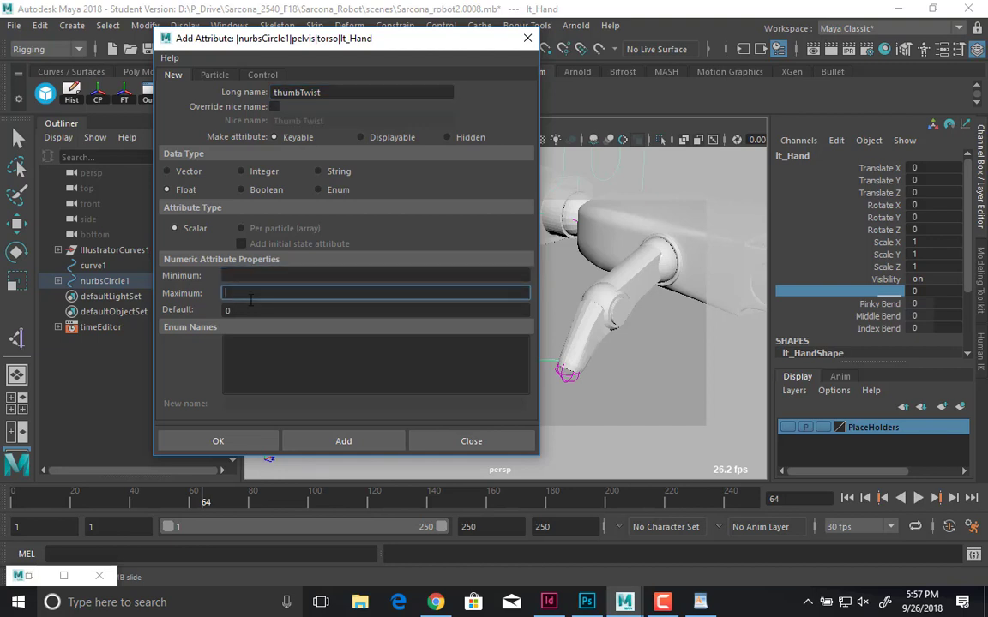
left_click(343, 441)
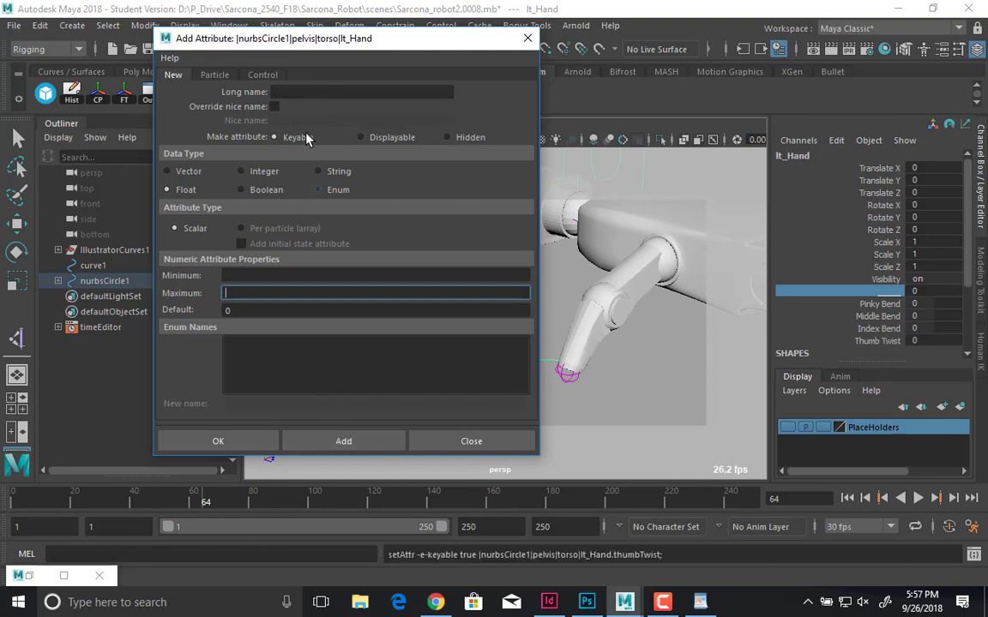
- Add a keyable float attribute thumbBend to lt_Hand with default 0 and no minimum or maximum
left_click(304, 93)
type("thumb")
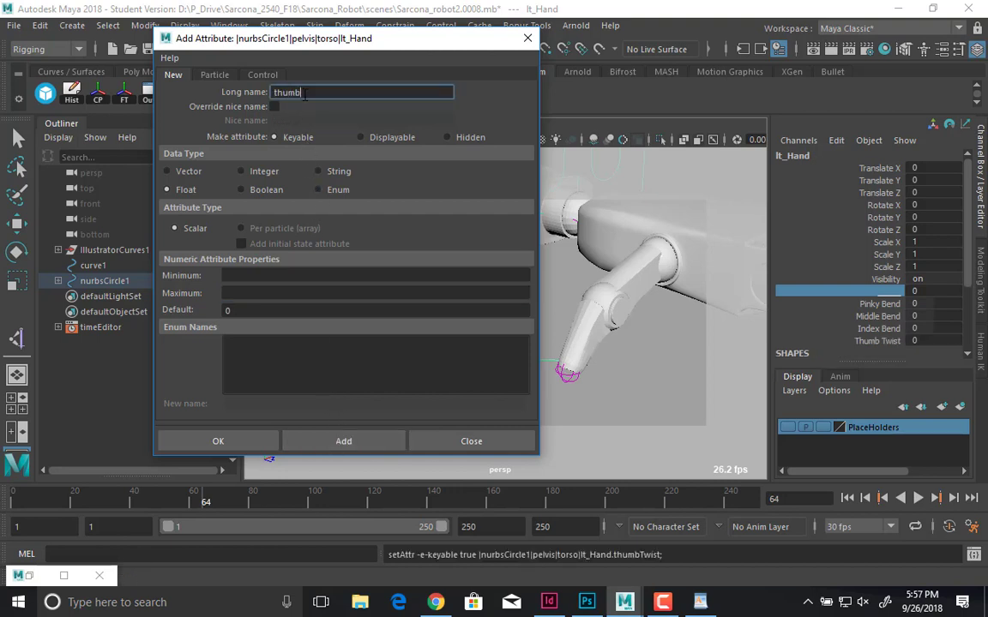
type("Bend")
left_click(276, 275)
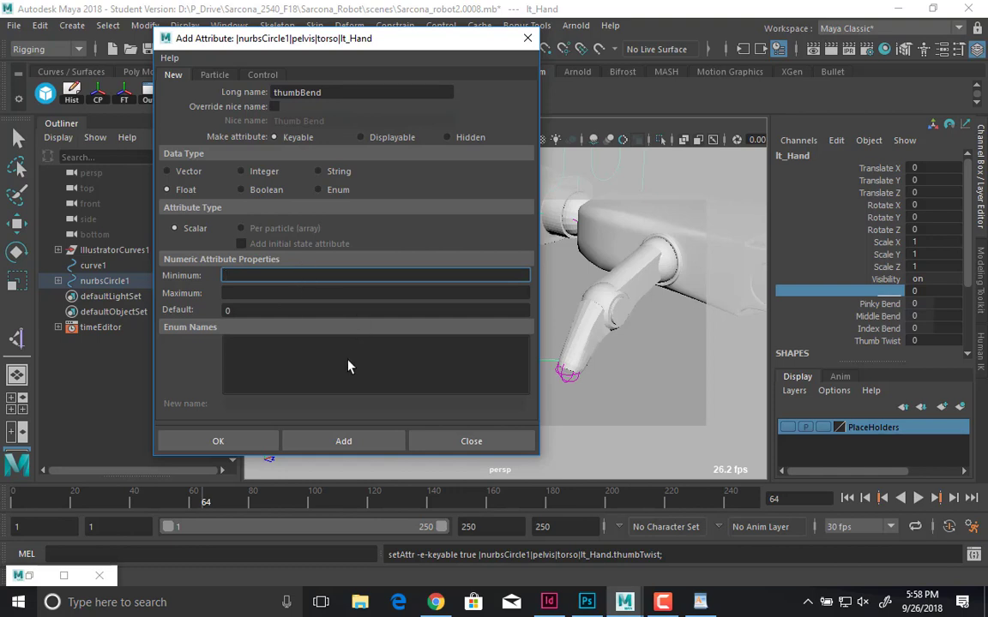
left_click(341, 443)
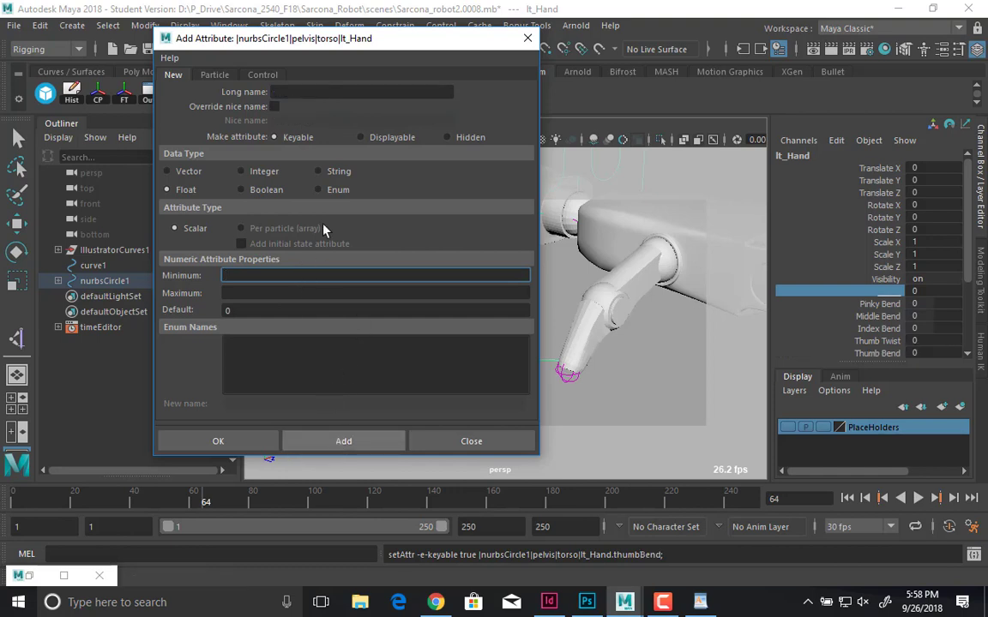
- Add a keyable float attribute thumbEndBend to lt_Hand with minimum -10, maximum 10 and default 0, and finish adding attributes
left_click(312, 91)
type("thu")
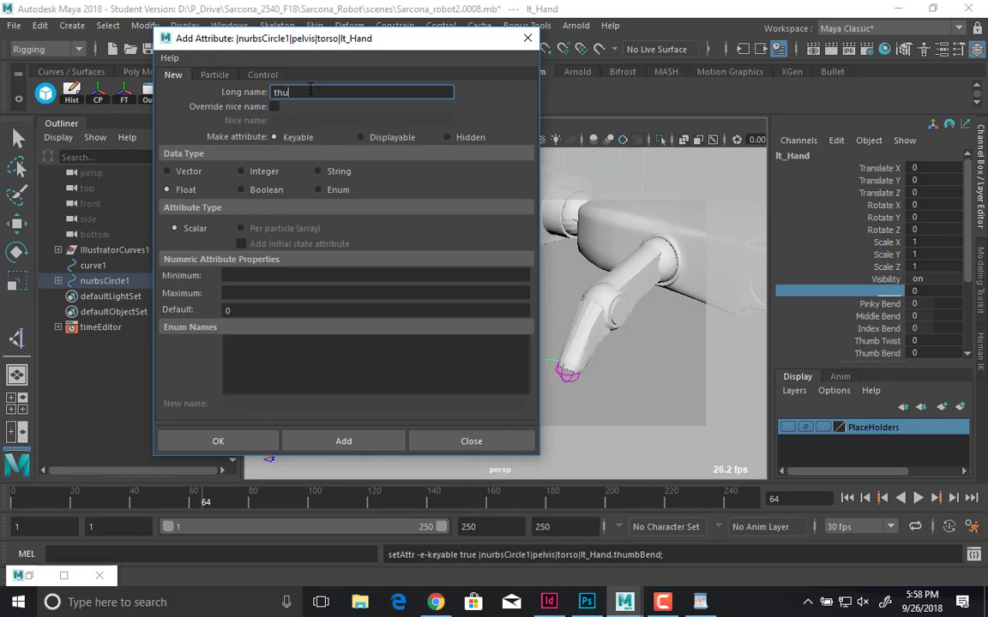
type("mbEndBend")
left_click(299, 277)
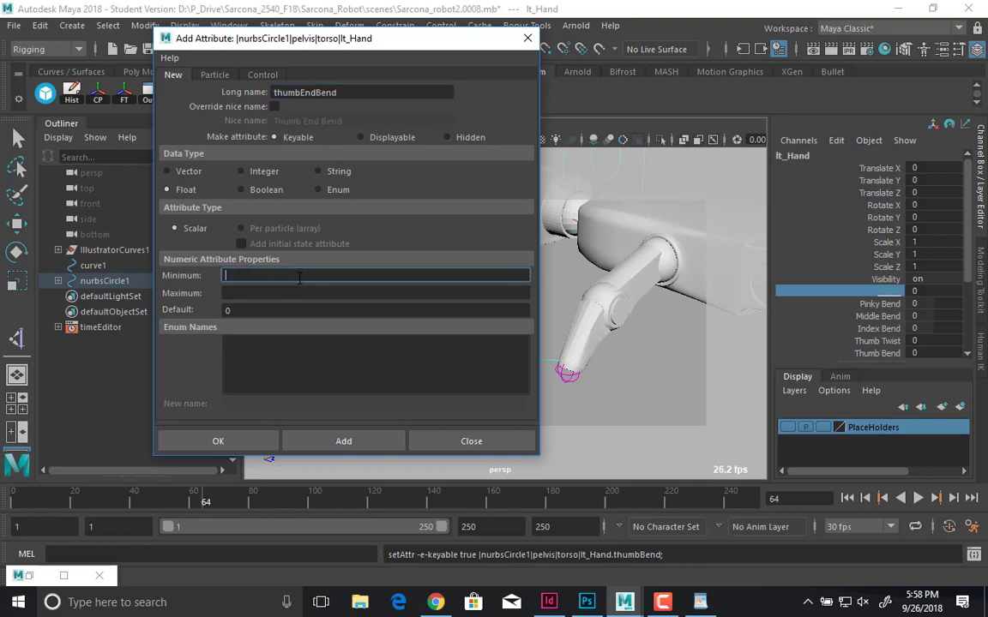
type("-10")
key("Tab")
type("10")
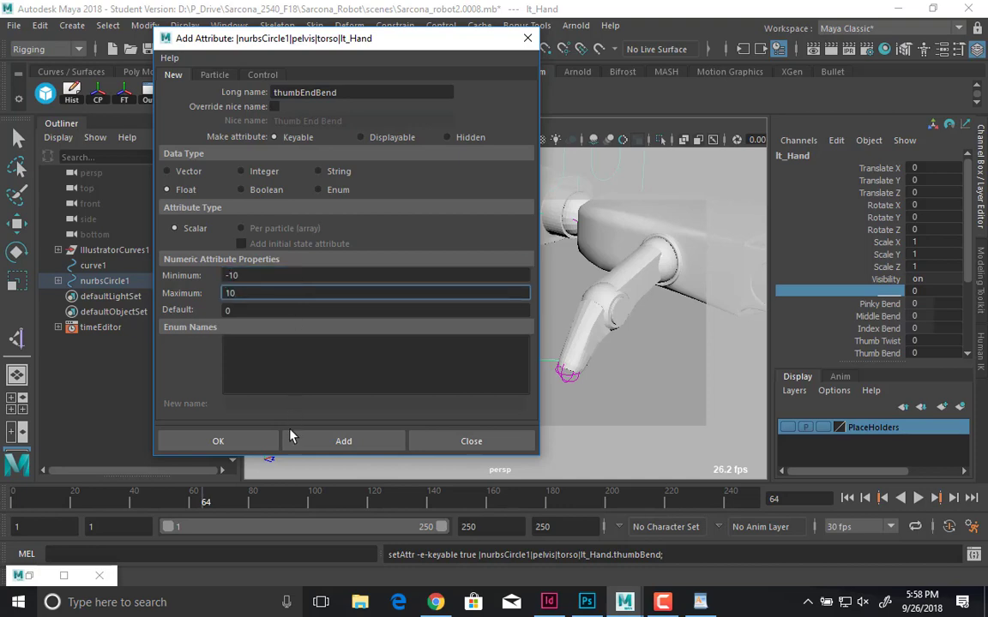
left_click(254, 447)
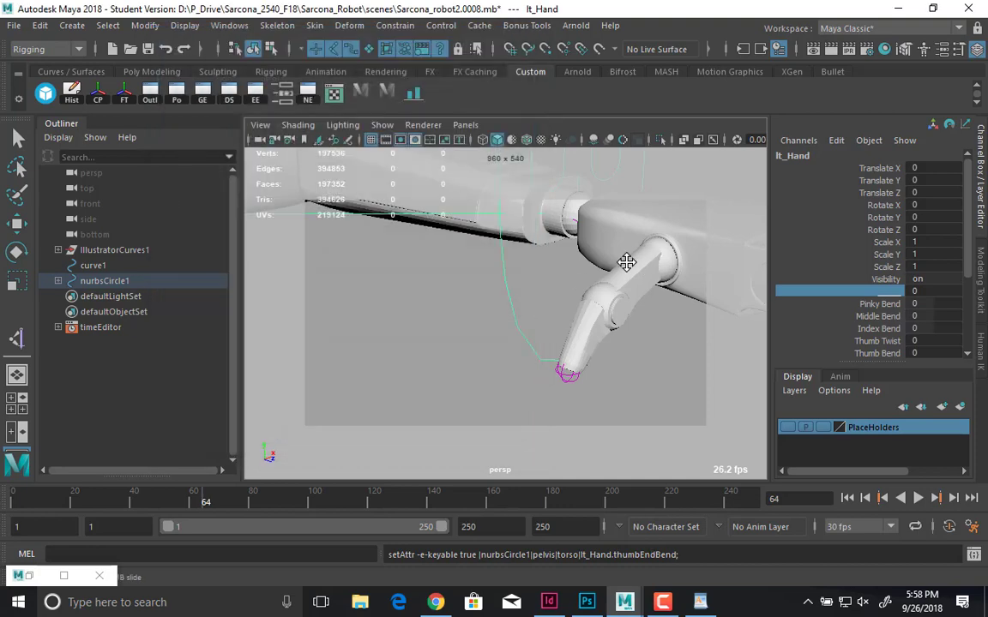
middle_click_drag(626, 260, 474, 289, "alt")
scroll(477, 288, "up", 5)
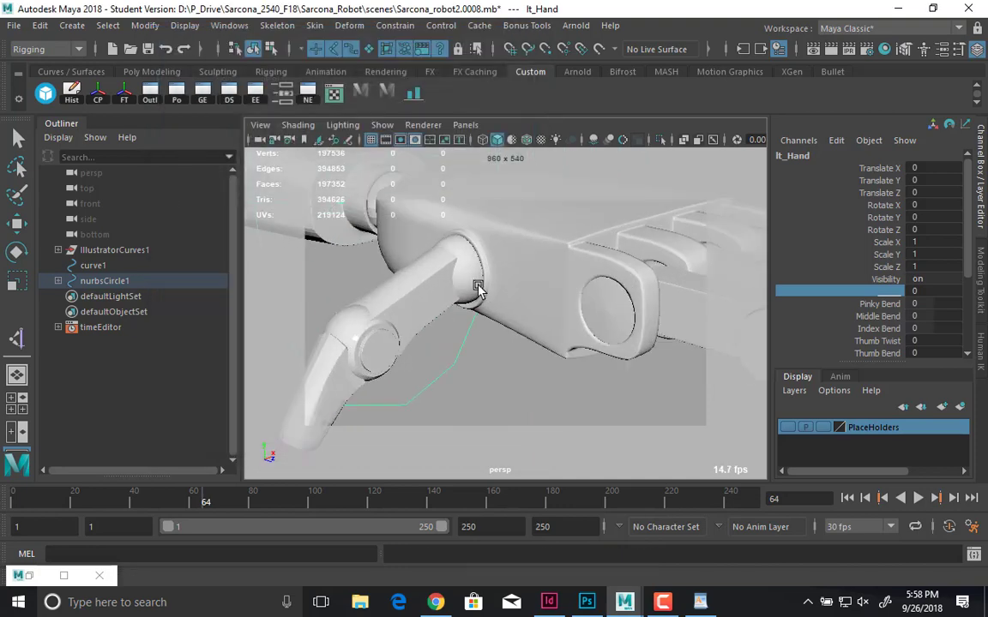
- Test-rotate the lt_thumb1 joint about its X axis and undo the rotation
left_click(433, 288)
left_click(417, 285)
key("4")
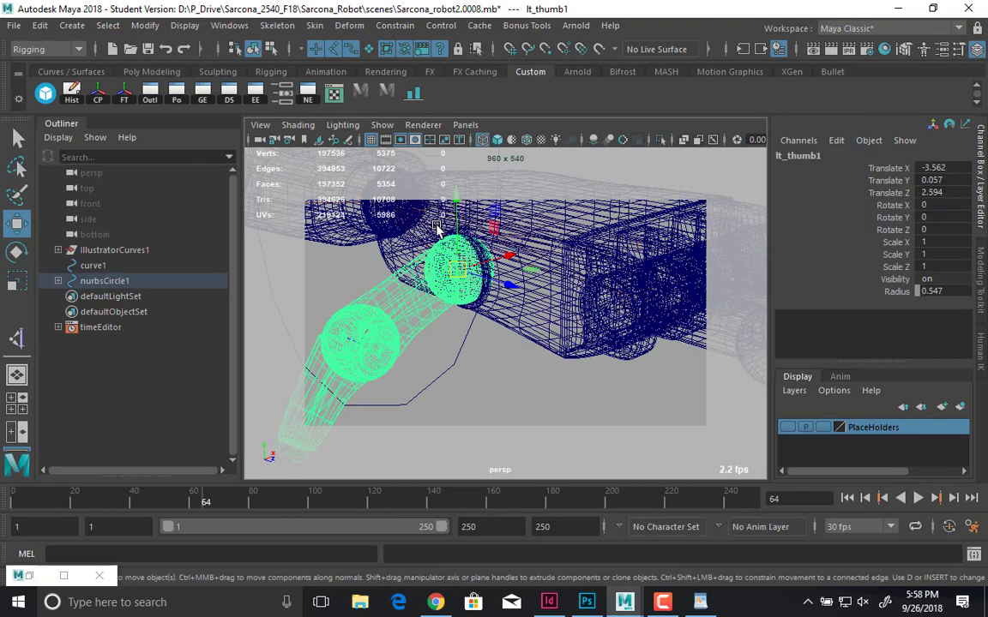
key("5")
key("e")
mouse_move(475, 229)
left_mouse_down()
mouse_move(502, 305)
mouse_move(378, 271)
mouse_move(498, 220)
mouse_move(513, 278)
mouse_move(433, 188)
mouse_move(441, 334)
mouse_move(502, 331)
mouse_move(429, 260)
mouse_move(407, 321)
mouse_move(467, 335)
left_mouse_up()
key("ctrl+z")
key("ctrl+z")
key("ctrl+z")
key("ctrl+z")
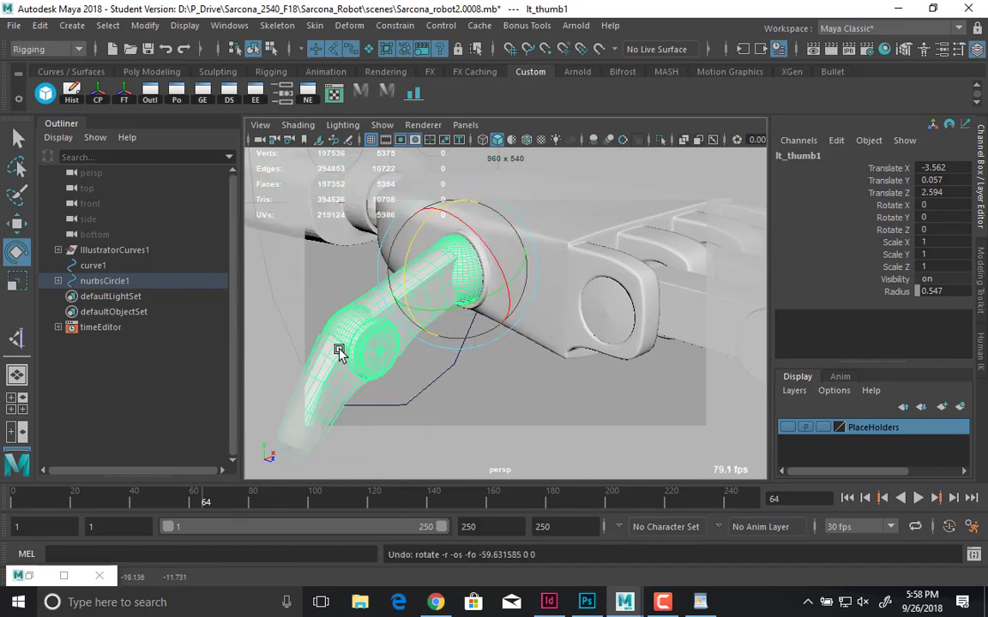
- Test-rotate the lt_thumb2 joint about its Z axis and undo the rotation
left_click(340, 359)
left_click_drag(394, 335, 499, 353)
key("ctrl+z")
- Check the lt_thumb2 joint's alignment in the front view and unparent the ltThumbTip and ltThumbMidJoint meshes from it
key("space")
key("space")
key("f")
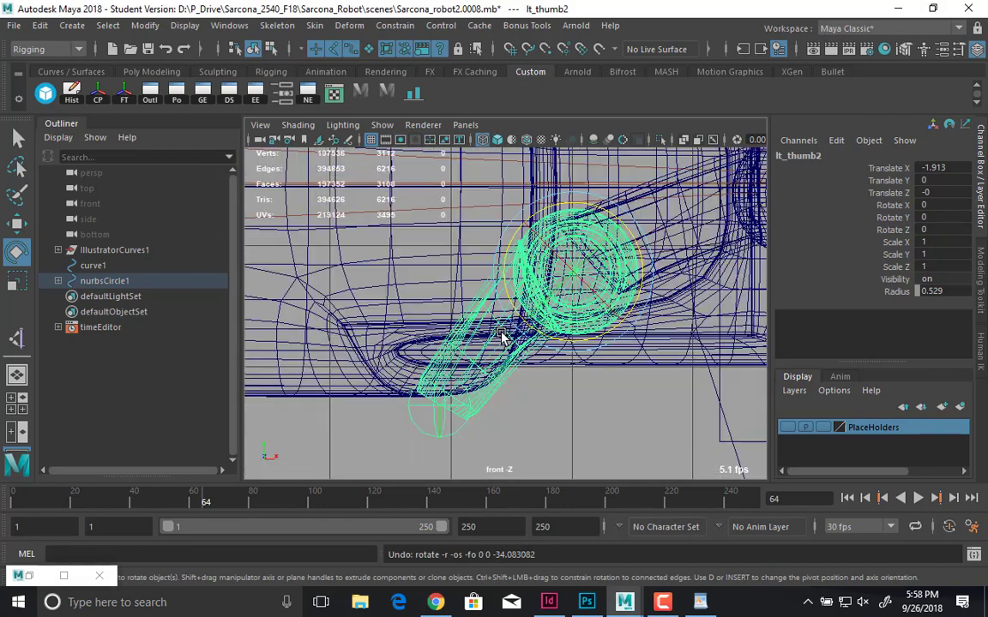
key("f")
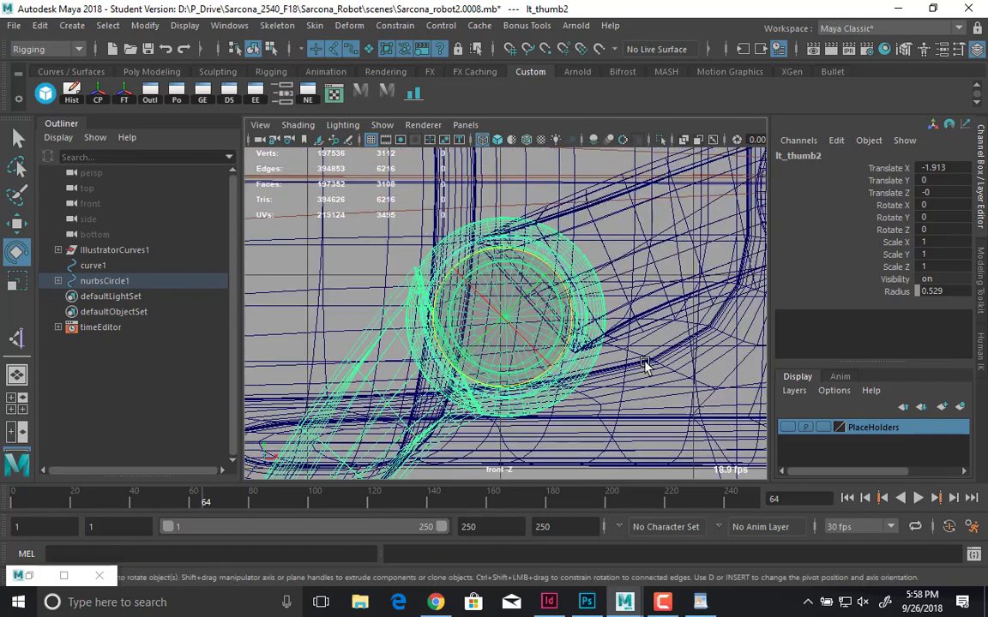
key("space")
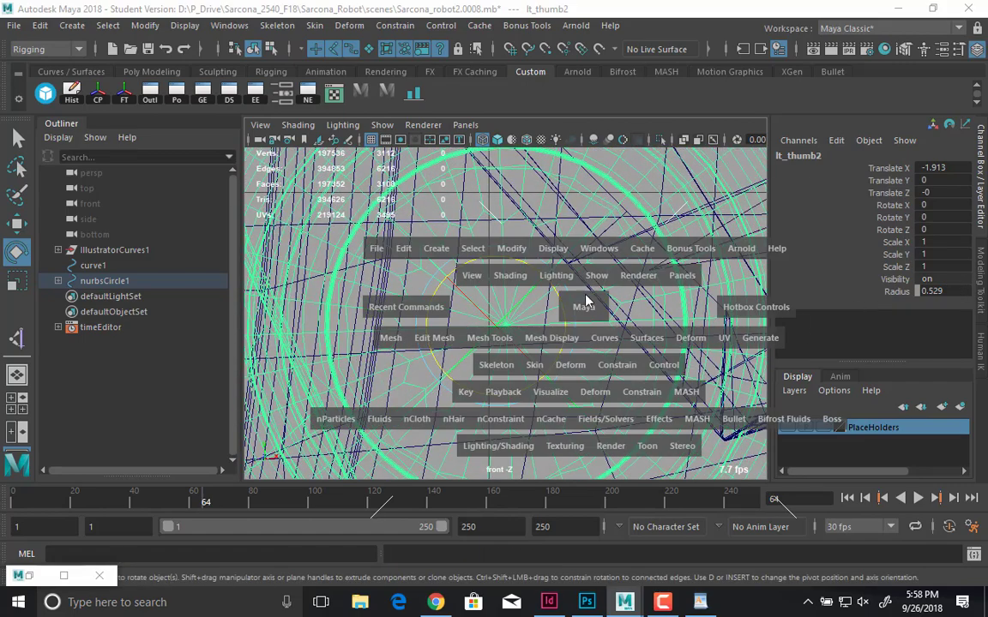
left_click_drag(584, 308, 518, 363)
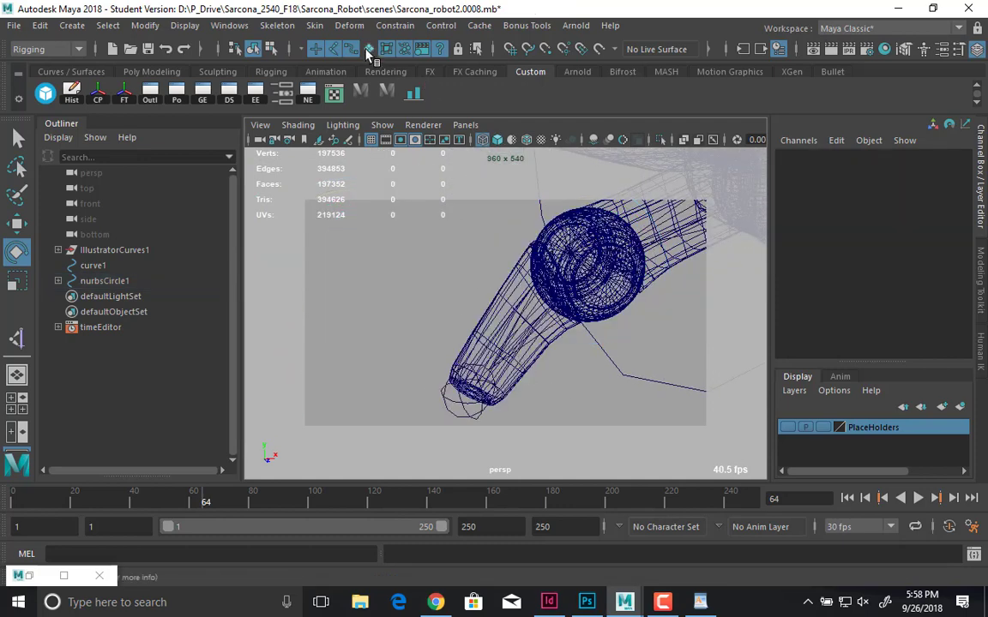
left_click(533, 361)
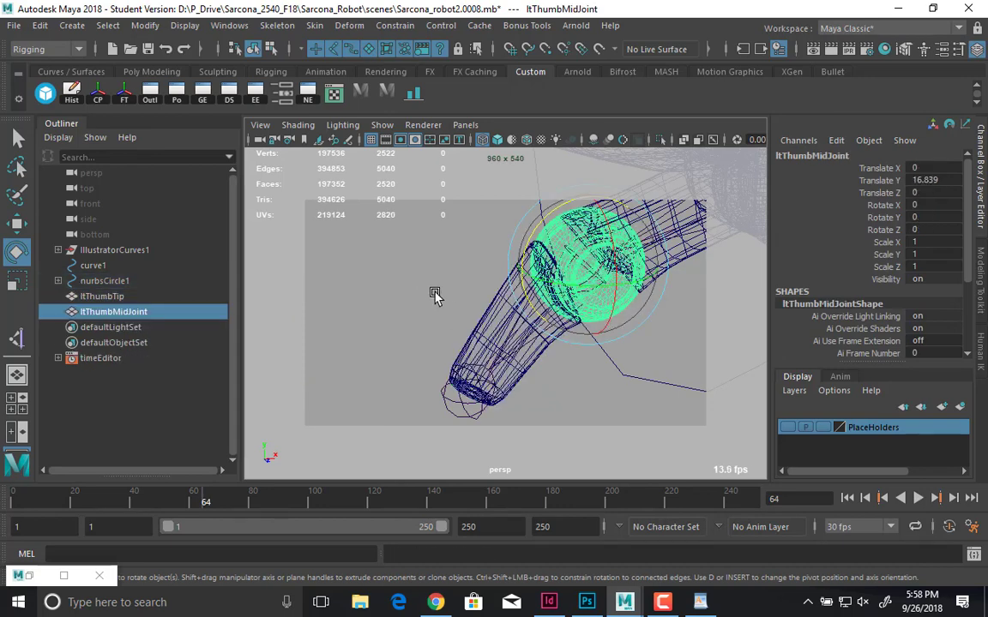
left_click(437, 295)
key("space")
- Move the lt_thumb2 joint to the centre of the thumb's middle knuckle in the front view, at about Translate X -1.897, Y 0.006
left_click(531, 246)
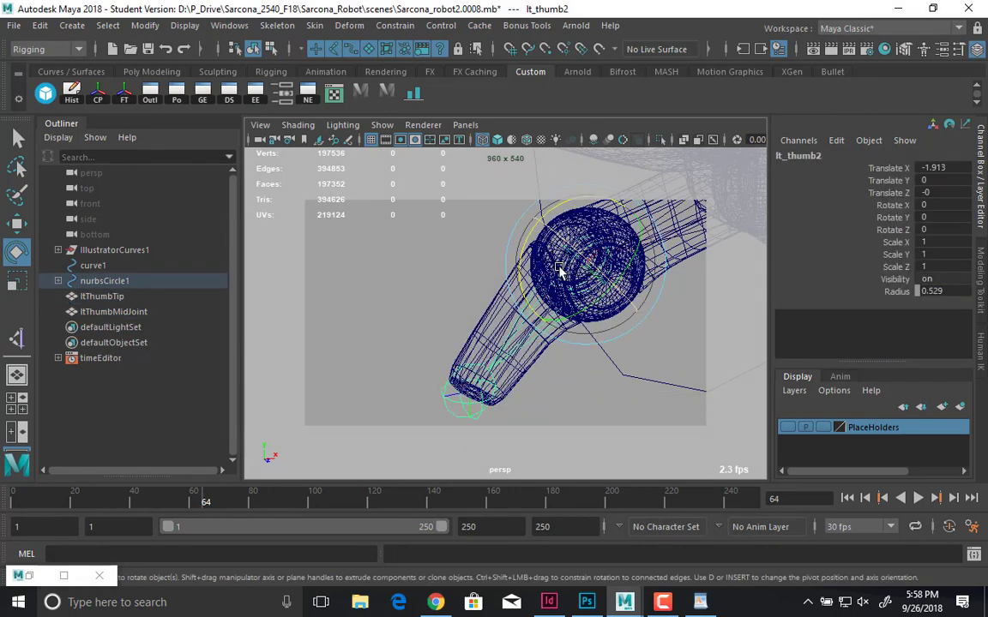
key("space")
left_click_drag(486, 257, 486, 287)
key("w")
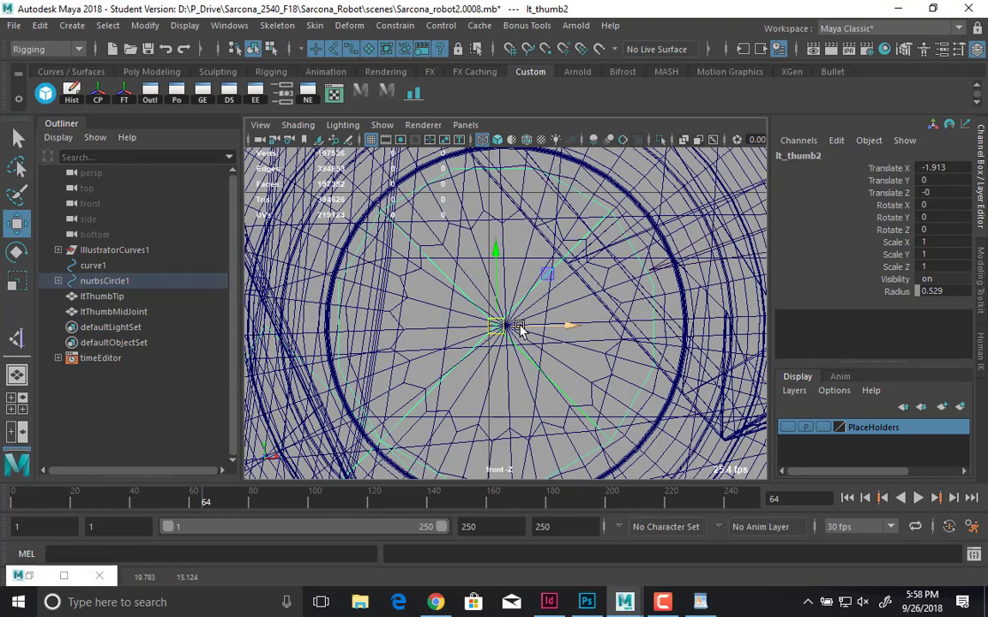
left_click_drag(521, 326, 509, 326)
mouse_move(507, 263)
left_mouse_down()
mouse_move(502, 326)
mouse_move(504, 304)
left_mouse_up()
- Parent the ltThumbTip and ltThumbMidJoint meshes back to the lt_thumb2 joint
key("space")
key("5")
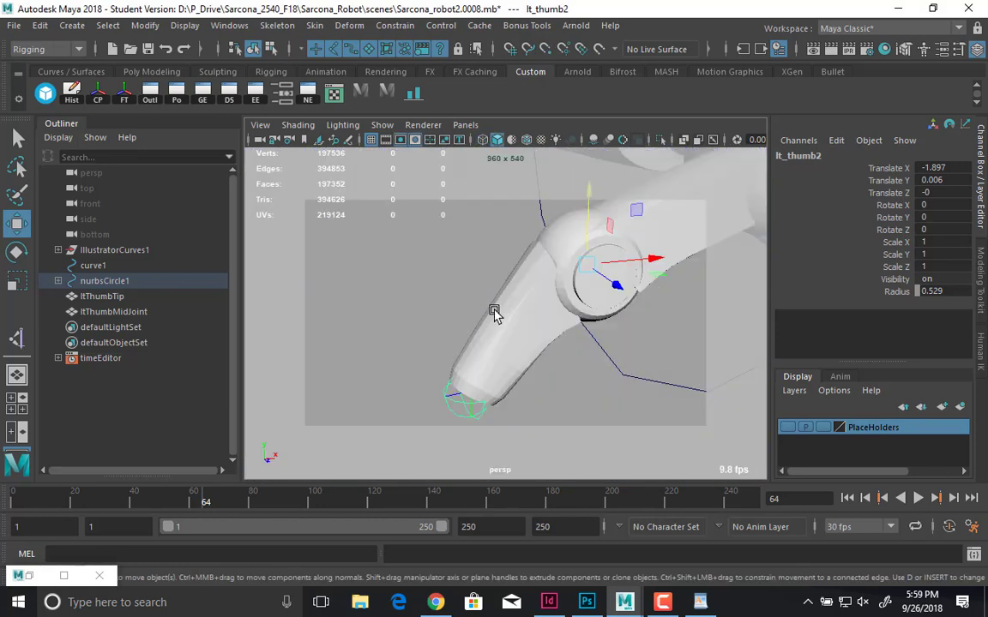
left_click(495, 315)
key("4")
left_click(581, 257, "shift")
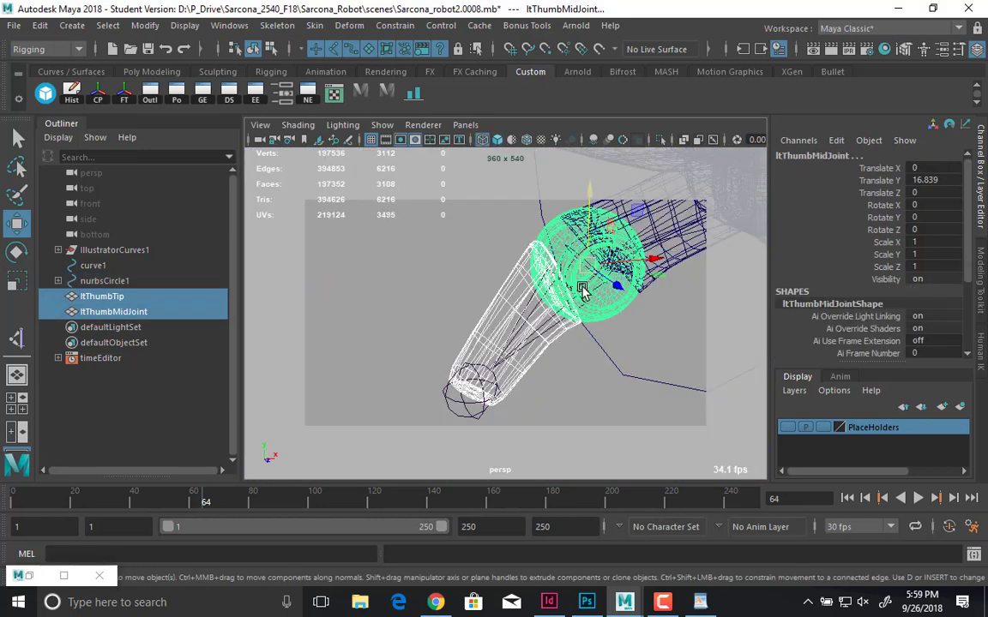
left_click(582, 292, "shift")
key("p")
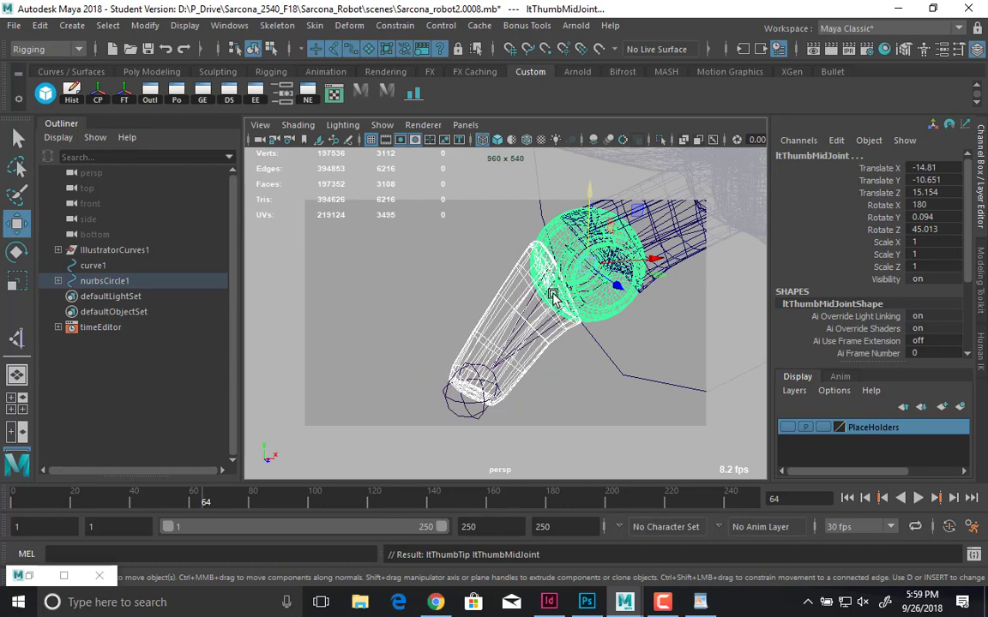
- Test the repositioned lt_thumb2 joint by rotating it with its thumb meshes and undo the rotation
key("5")
left_click(525, 260)
key("e")
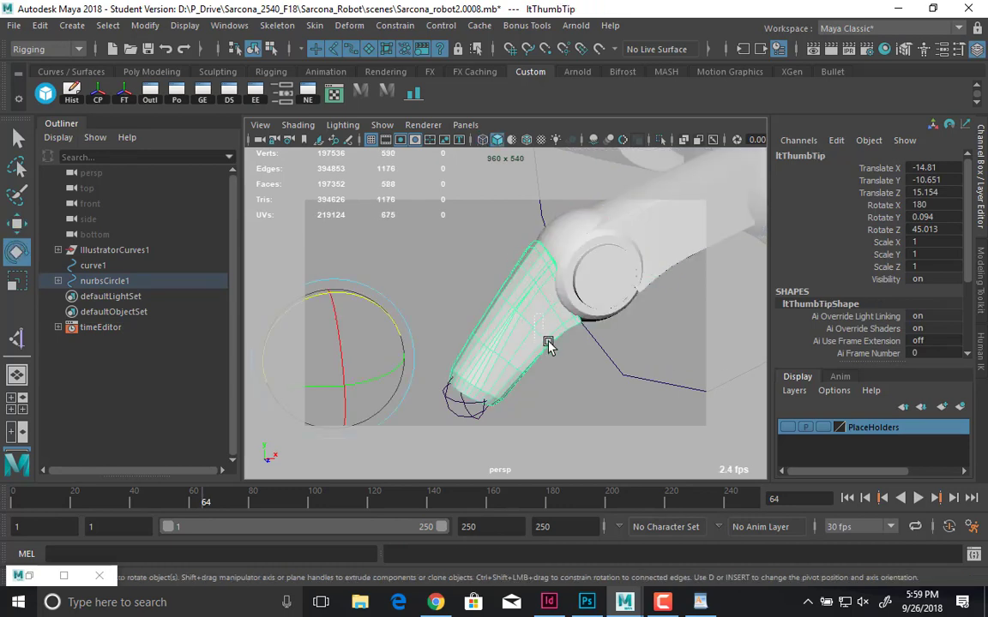
key("Up")
left_click_drag(552, 250, 584, 367)
key("ctrl+z")
- Examine the left hand's finger layout and the custom attributes on the lt_Hand control
right_click_drag(586, 363, 443, 357, "alt")
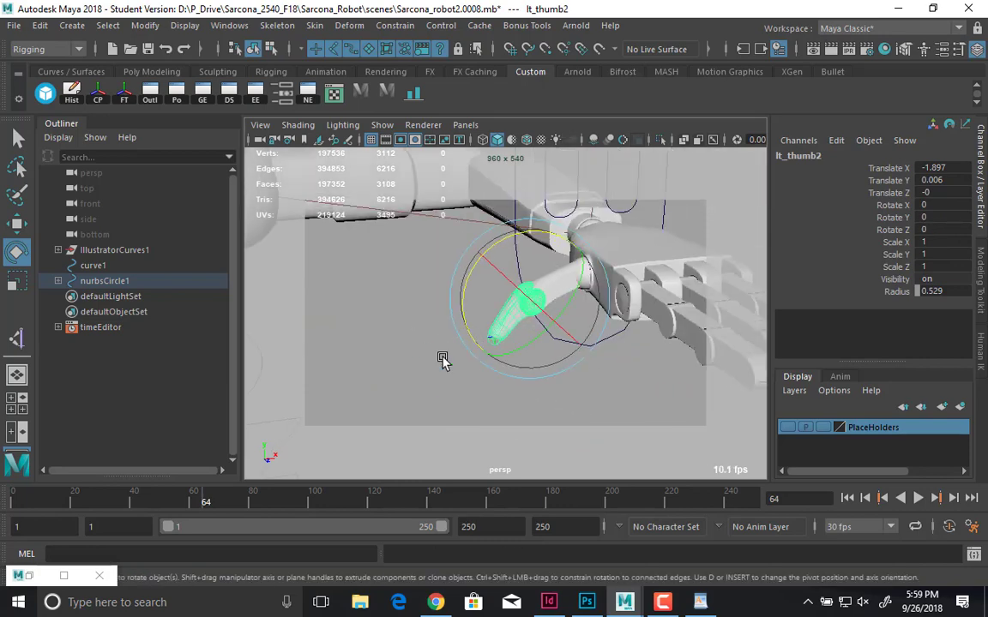
middle_click_drag(443, 357, 420, 392, "alt")
left_click_drag(420, 391, 536, 412, "alt")
key("w")
left_click_drag(584, 375, 632, 337, "alt")
left_click(563, 355)
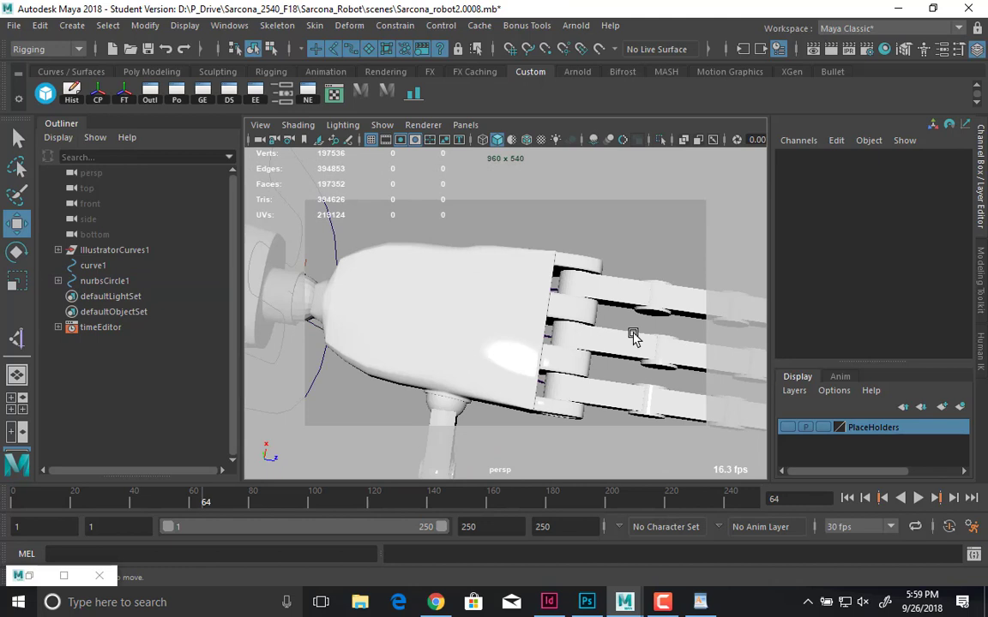
left_click(332, 229)
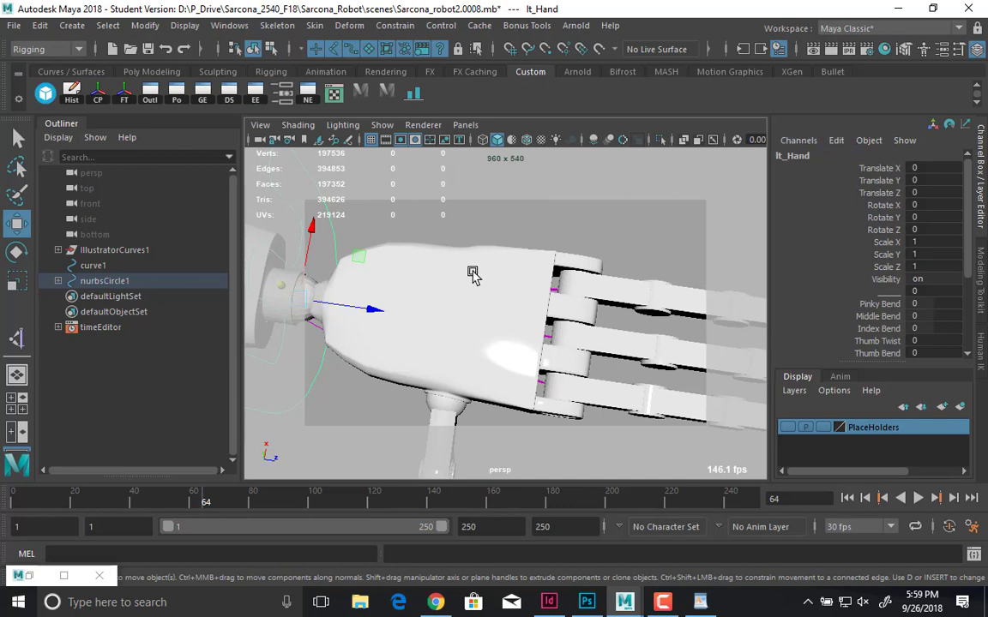
left_click_drag(608, 273, 566, 311, "alt")
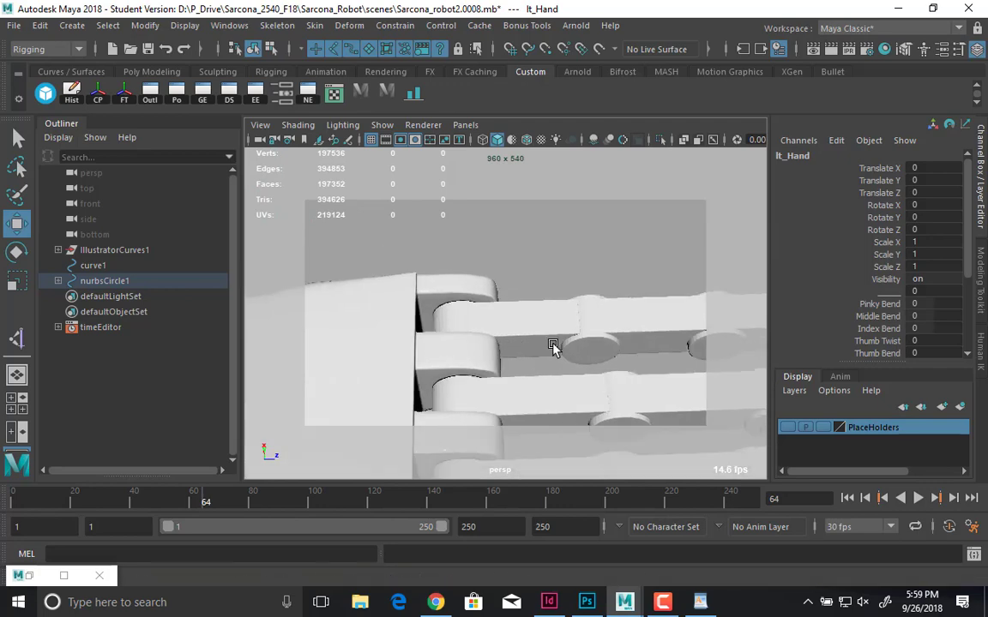
- Exclude surfaces from viewport selection and select the lt_pinky1, lt_pinky2 and lt_pinky3 joints together
key("4")
left_click_drag(525, 295, 524, 354)
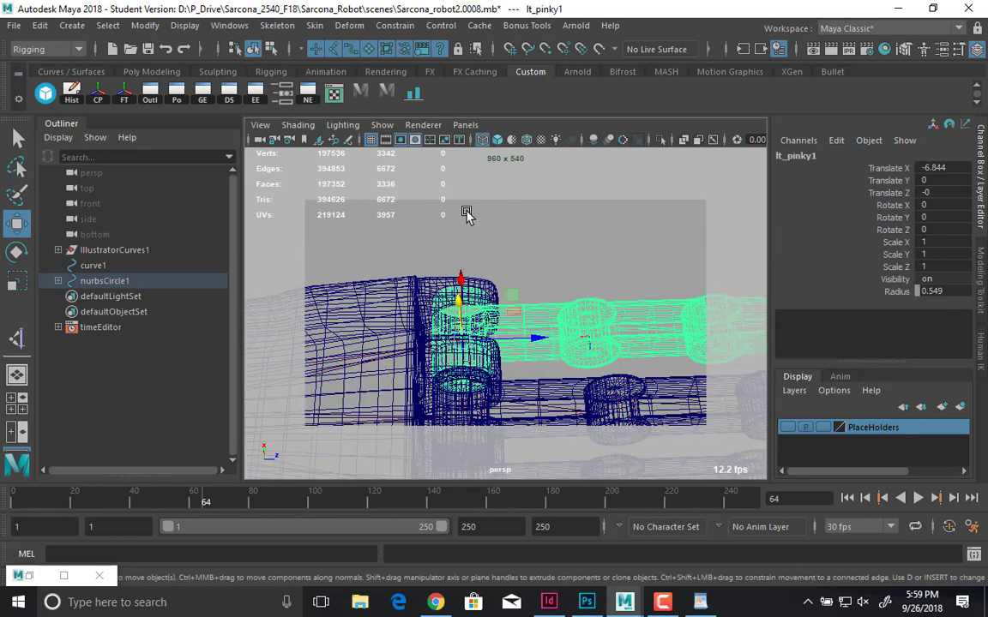
left_click(374, 49)
left_click(574, 243)
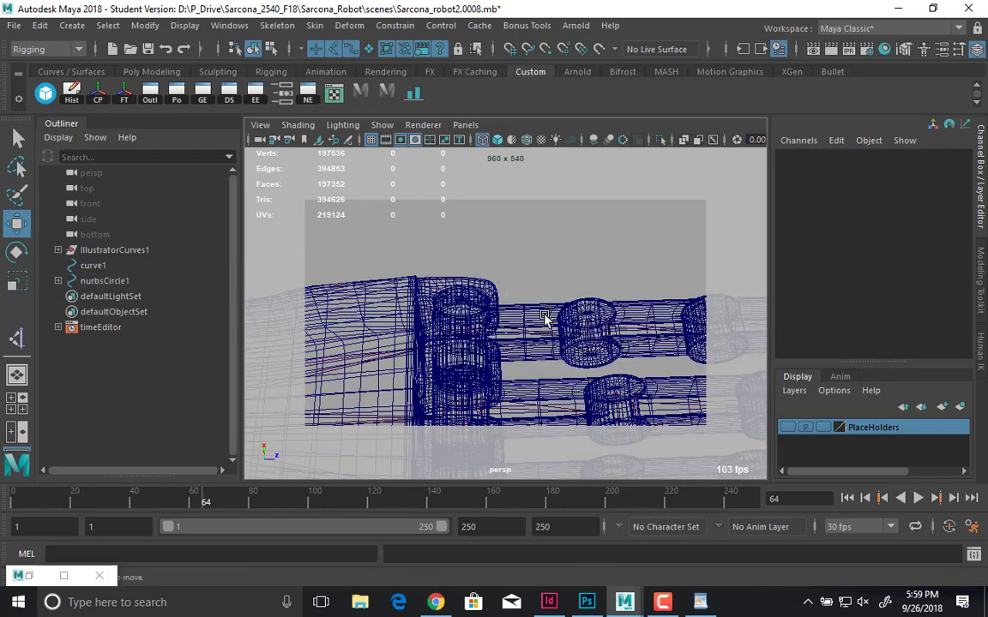
left_click_drag(546, 310, 542, 353)
middle_click_drag(605, 308, 503, 303, "alt")
key("Down")
key("Down")
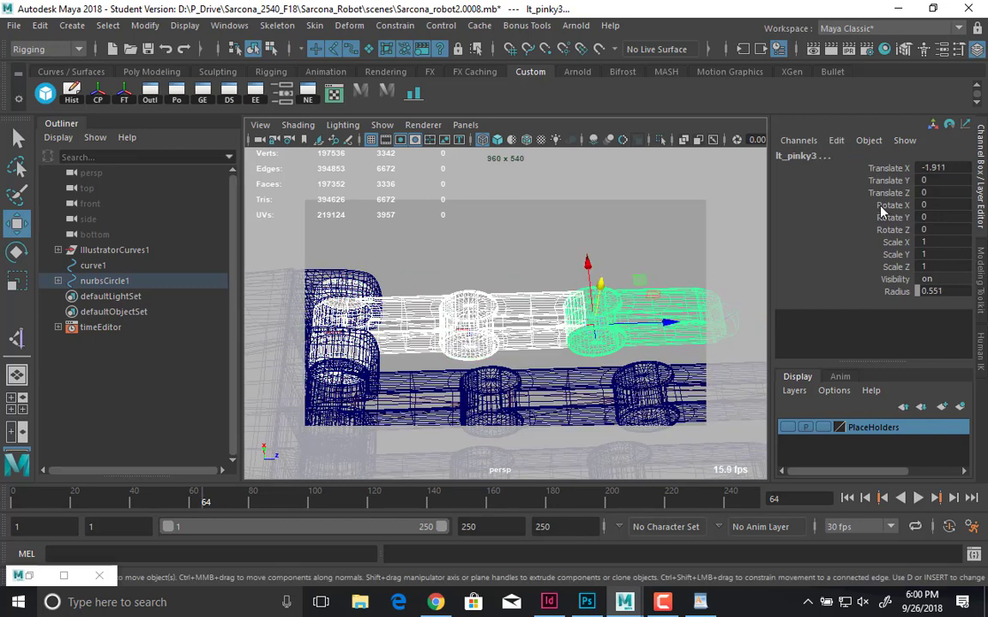
- Test-rotate the three selected pinky joints about Z and undo the rotation
key("e")
left_click_drag(568, 291, 596, 296)
key("ctrl+z")
key("ctrl+z")
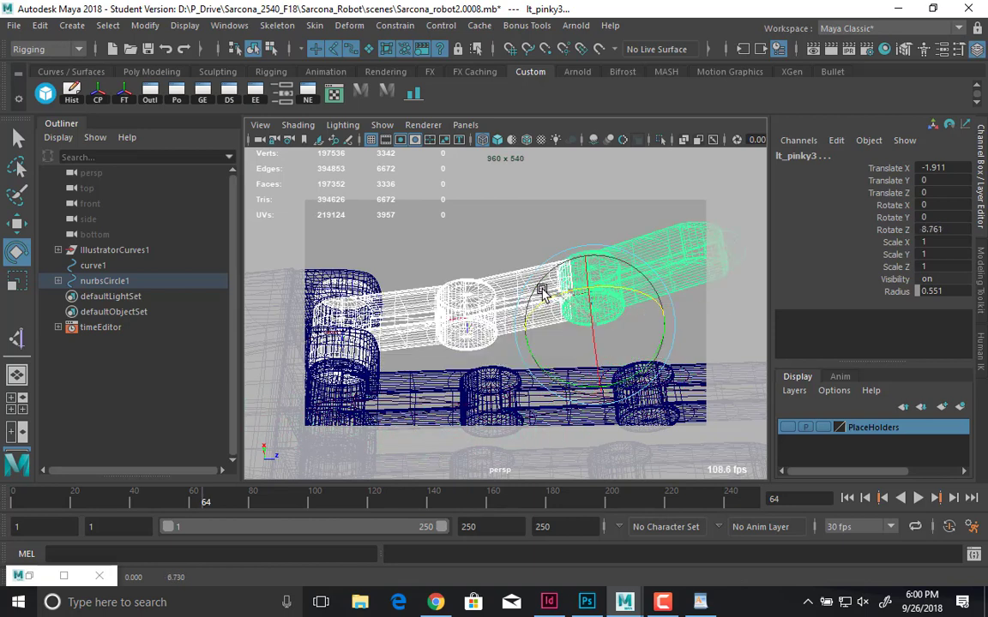
- Open Set Driven Key with Rotate Z of lt_pinky1, lt_pinky2 and lt_pinky3 as the driven channel
left_click(811, 230)
left_click(836, 140)
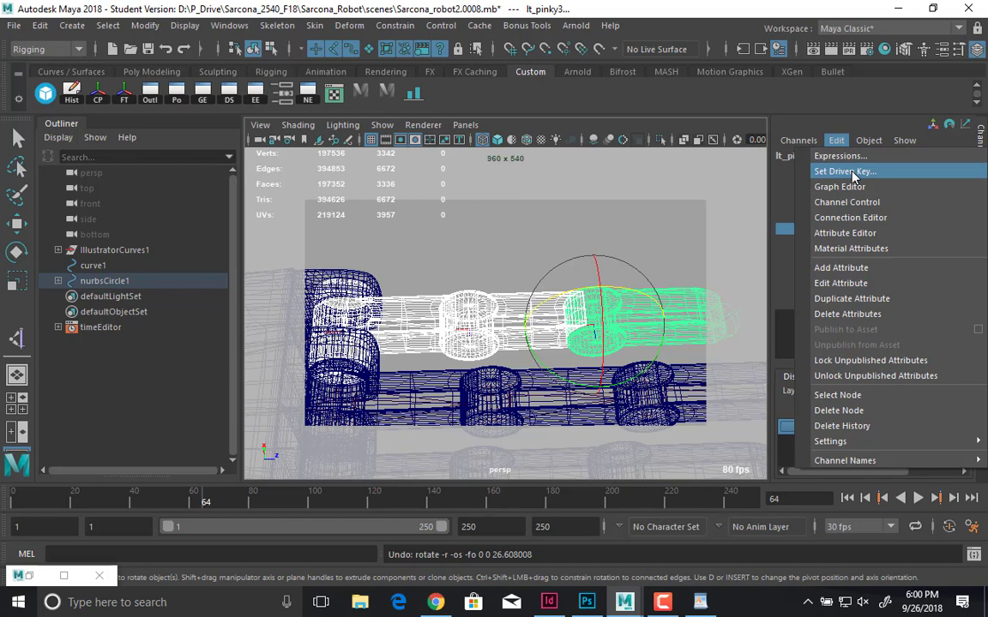
left_click(844, 172)
left_click_drag(216, 133, 725, 45)
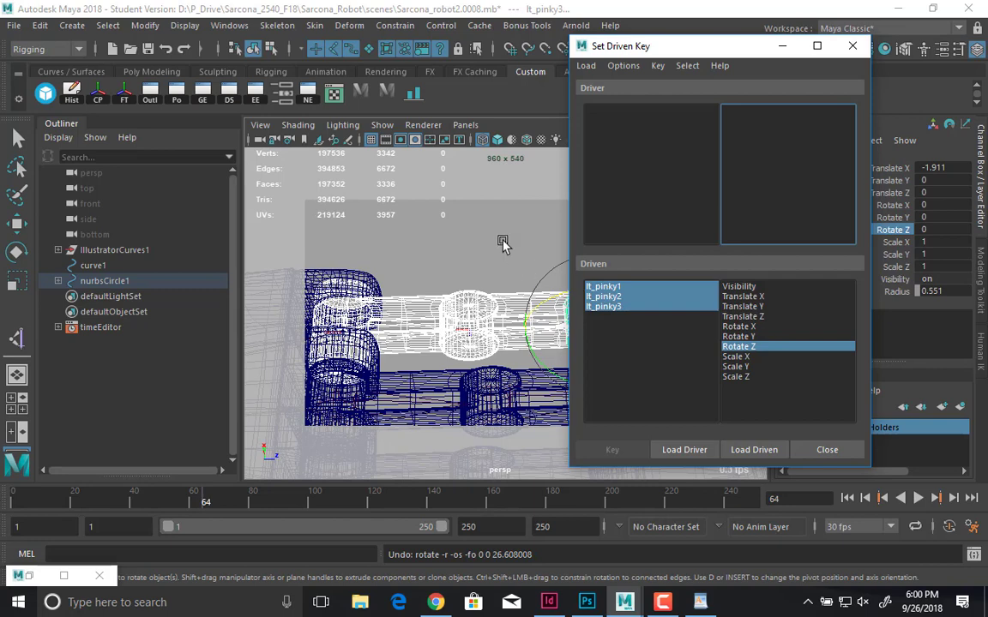
- Load lt_Hand as the driver and choose Pinky Bend as its driving attribute
left_click_drag(505, 240, 404, 266, "alt")
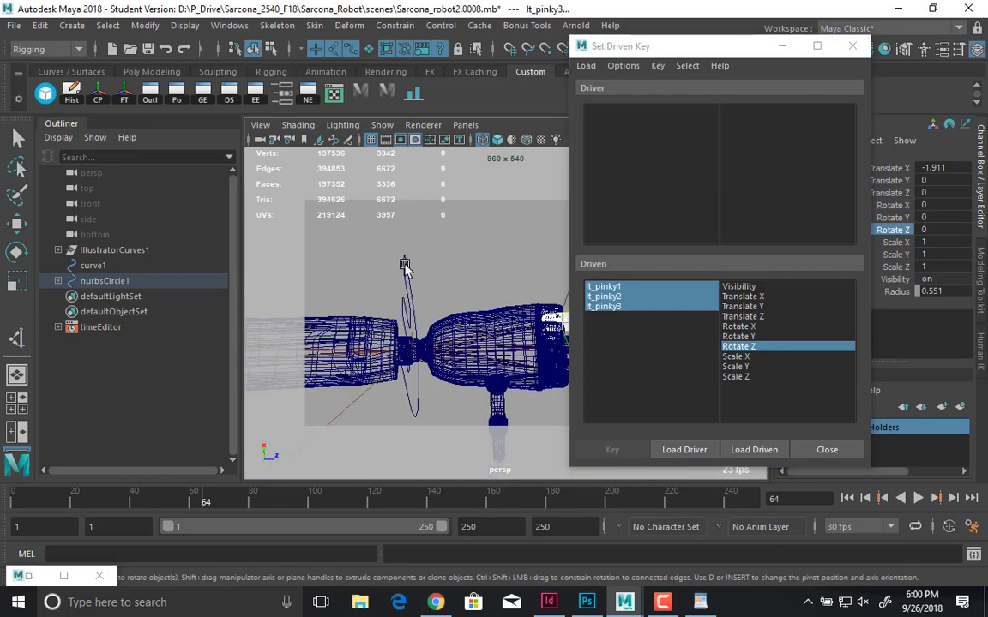
left_click(514, 292)
left_click(685, 449)
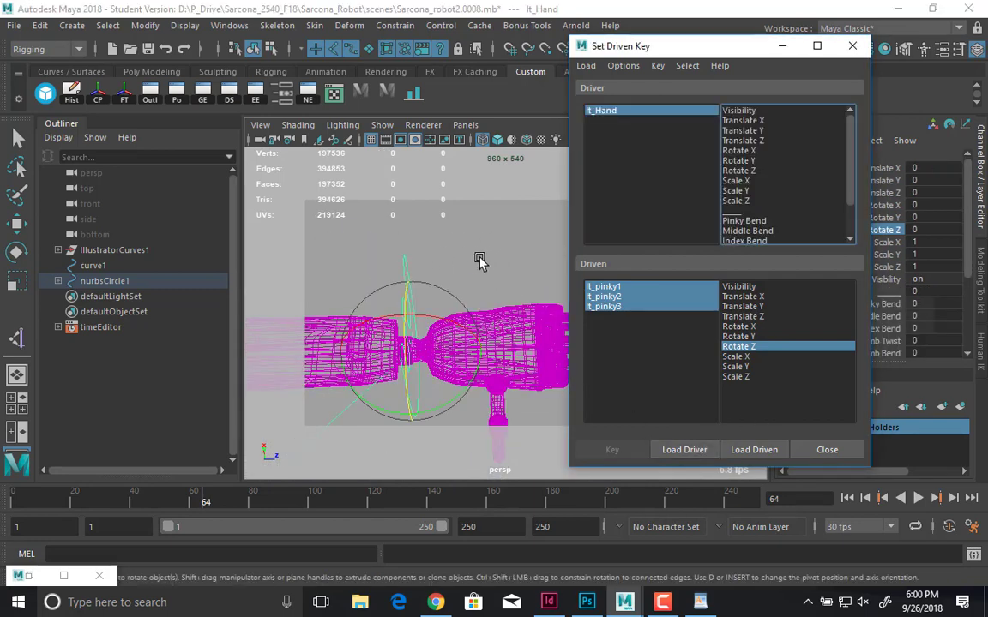
left_click_drag(480, 261, 411, 231, "alt")
left_click(619, 116)
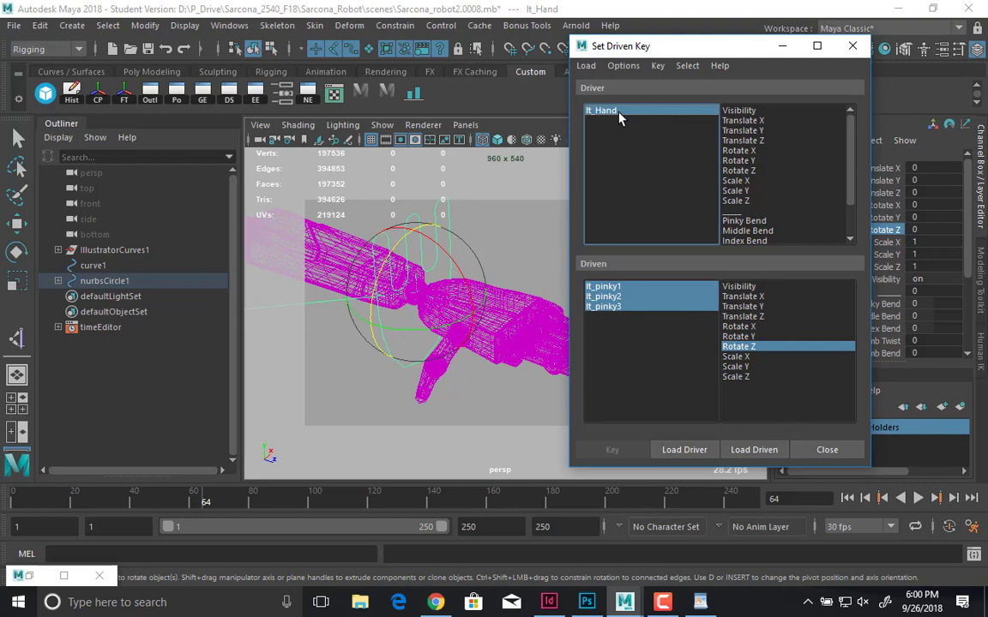
left_click(748, 222)
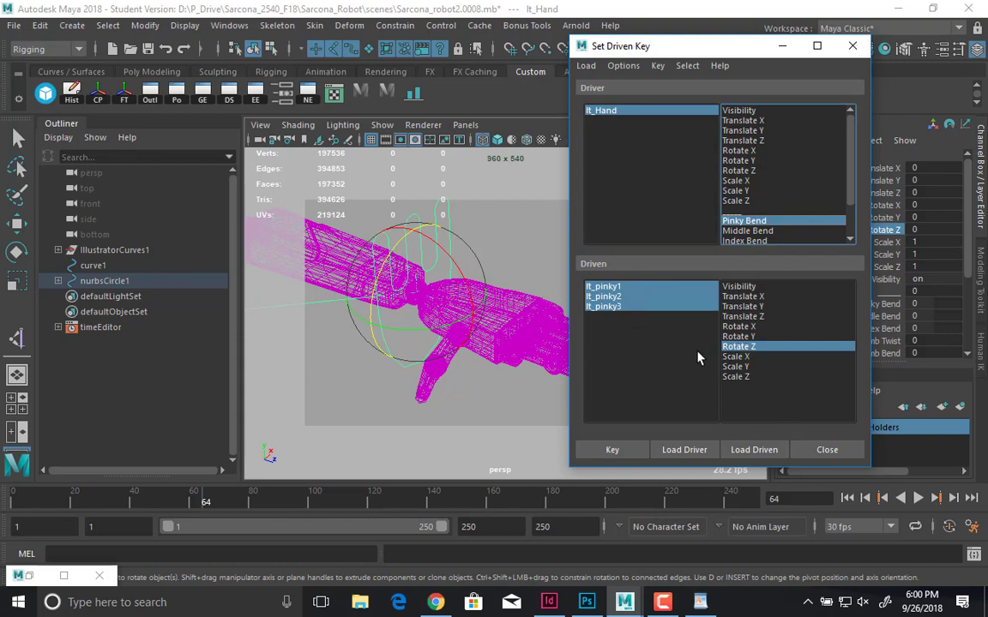
left_click(637, 112)
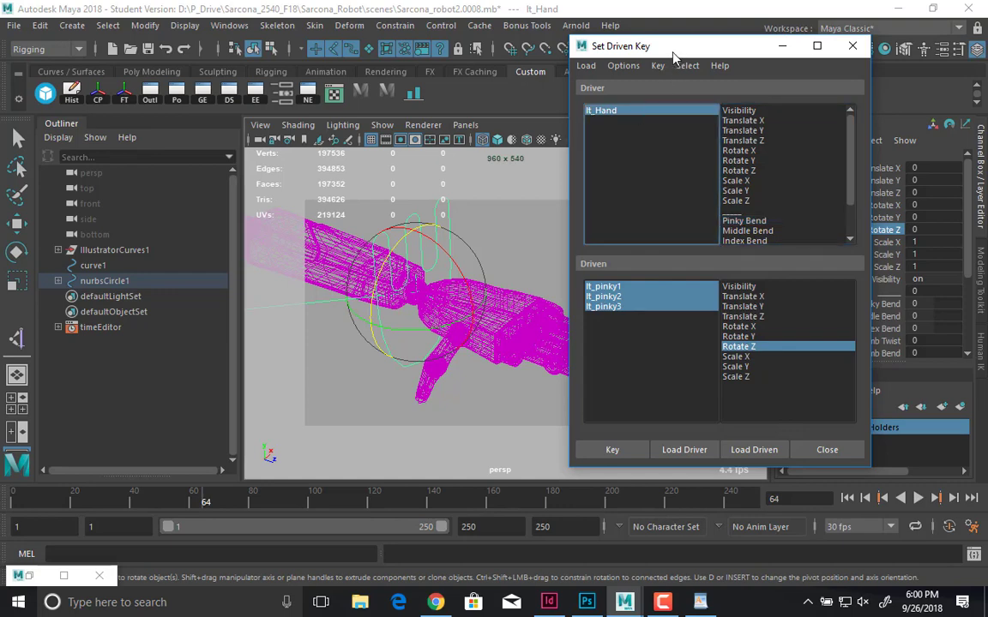
left_click_drag(674, 54, 234, 74)
left_click(337, 243)
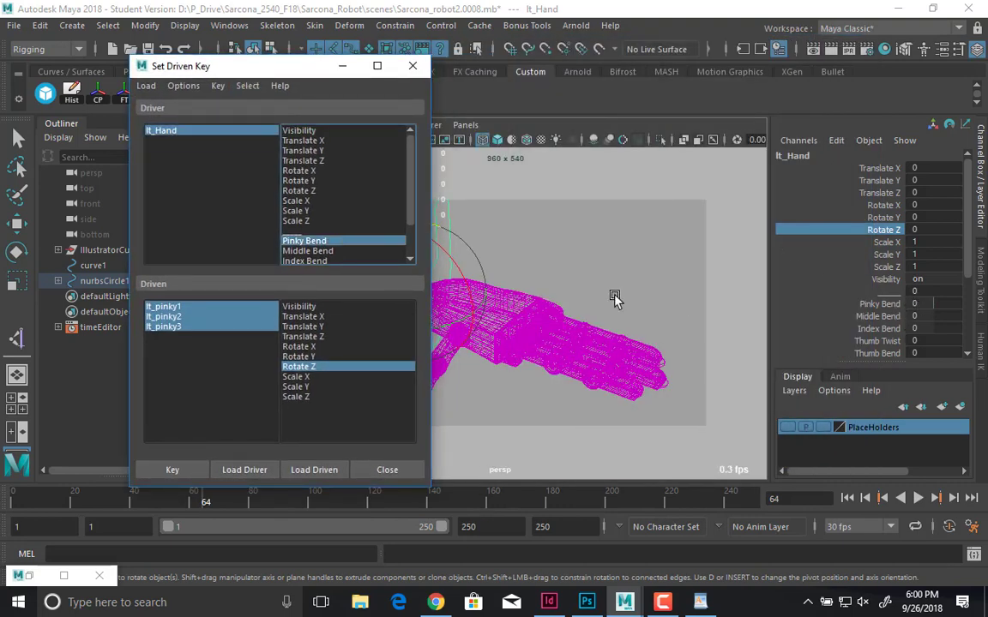
- Key the pinky joints' Rotate Z against Pinky Bend in the straight neutral pose
mouse_move(567, 287)
left_mouse_down("alt")
mouse_move(576, 340)
mouse_move(549, 297)
left_mouse_up("alt")
right_click_drag(549, 297, 576, 245, "alt")
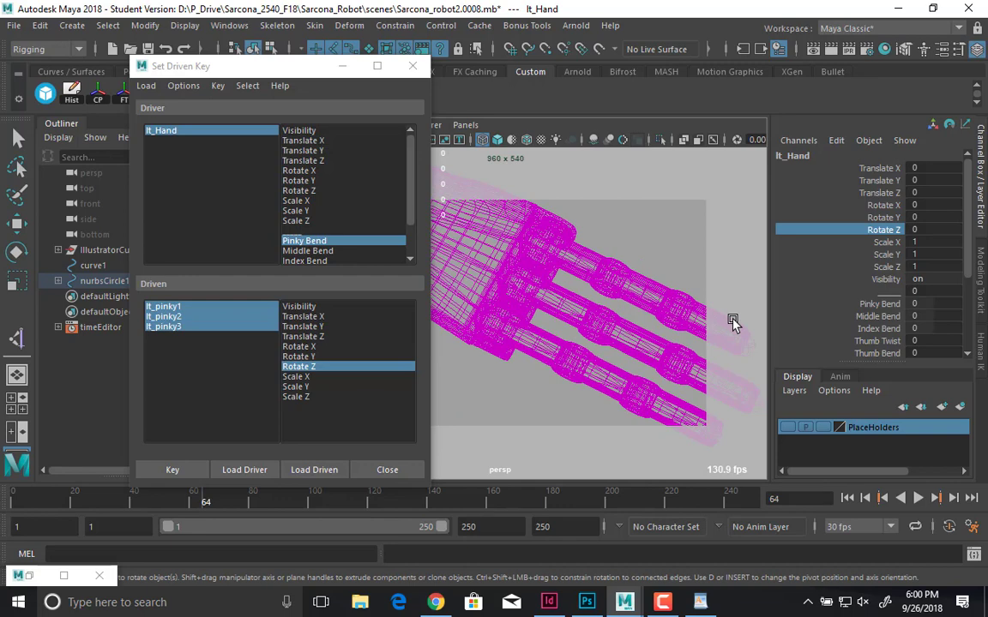
left_click(172, 470)
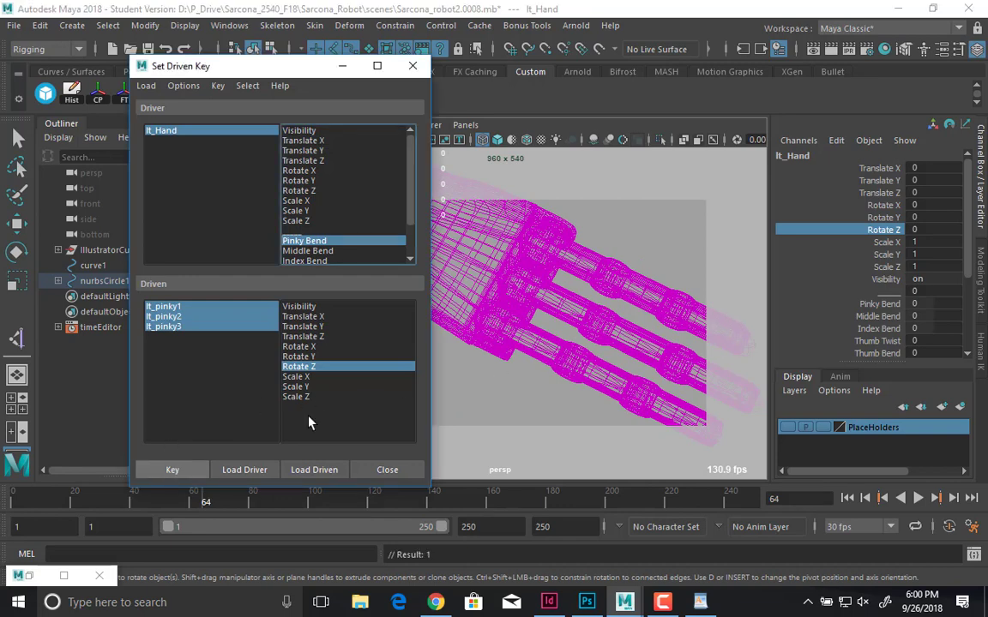
- Set Pinky Bend to -10, bend the pinky joints backward with lt_pinky3 at about 38° in Rotate Z, and key the driven pose
double_click(941, 306)
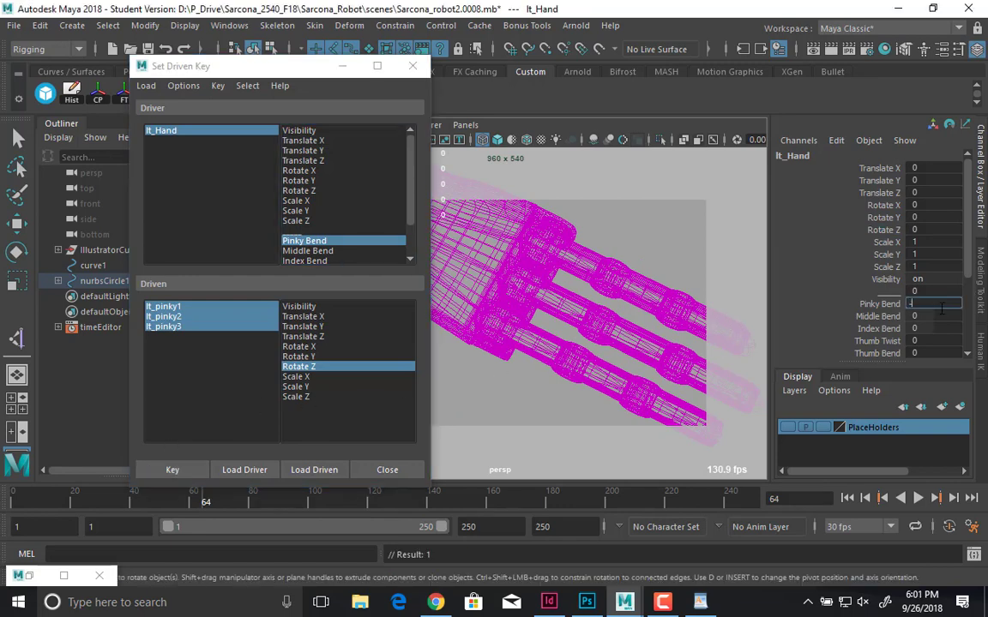
key("Return")
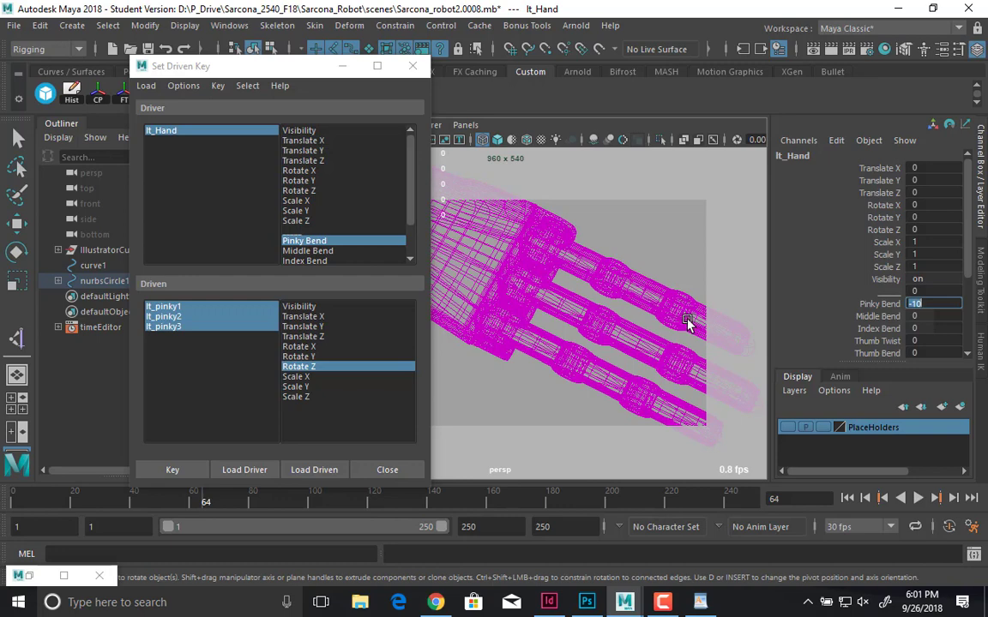
left_click(601, 261)
key("e")
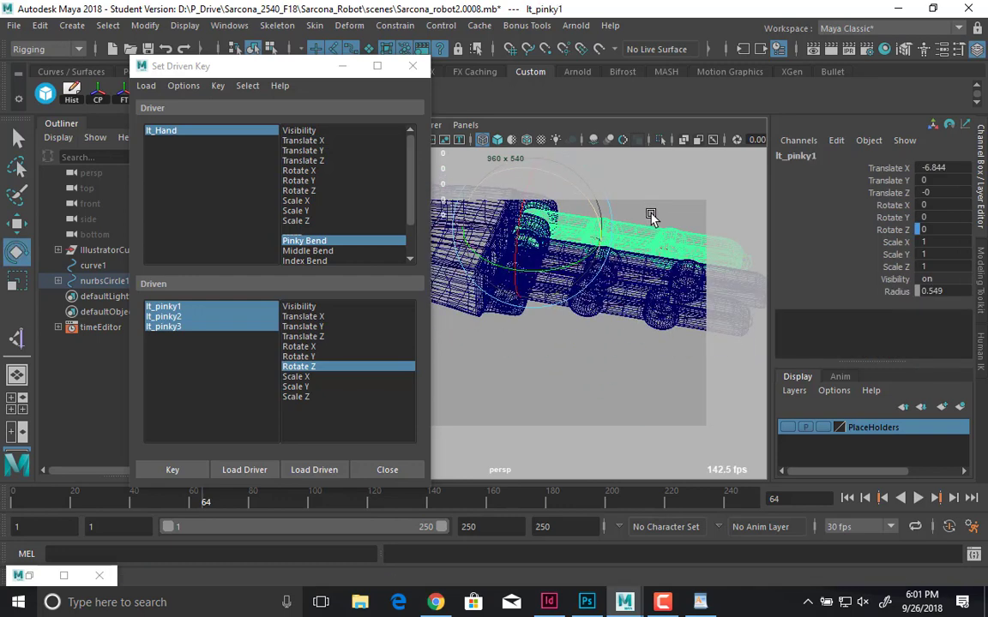
key("f")
key("5")
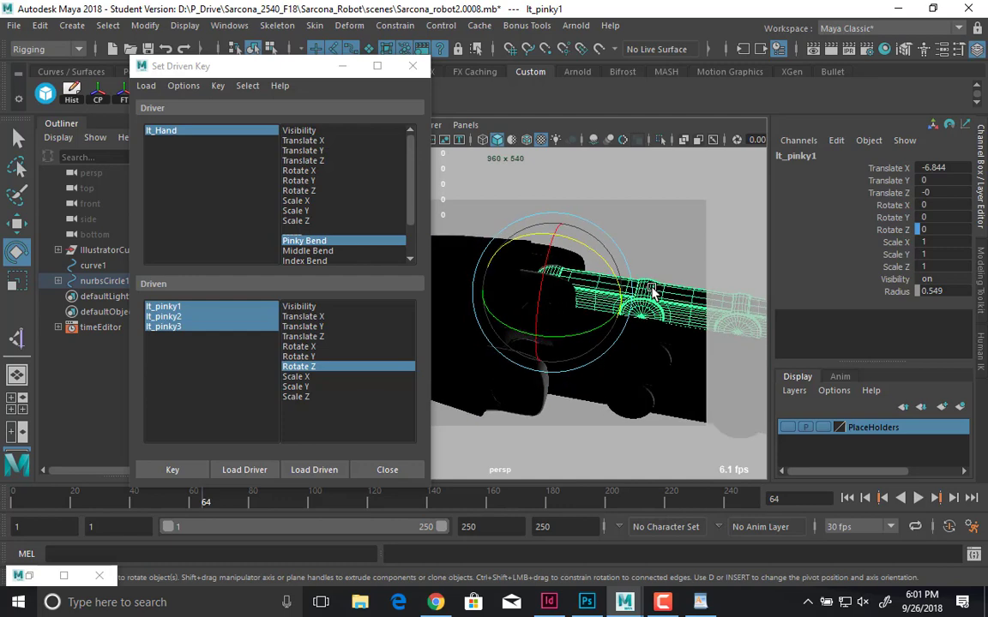
mouse_move(646, 290)
left_mouse_down()
mouse_move(652, 260)
mouse_move(556, 247)
mouse_move(578, 254)
mouse_move(571, 278)
mouse_move(669, 267)
mouse_move(586, 268)
mouse_move(632, 309)
mouse_move(579, 259)
mouse_move(557, 269)
mouse_move(577, 276)
mouse_move(631, 211)
mouse_move(614, 346)
mouse_move(487, 327)
mouse_move(489, 352)
mouse_move(614, 257)
left_mouse_up()
left_click(669, 268)
left_click(605, 254)
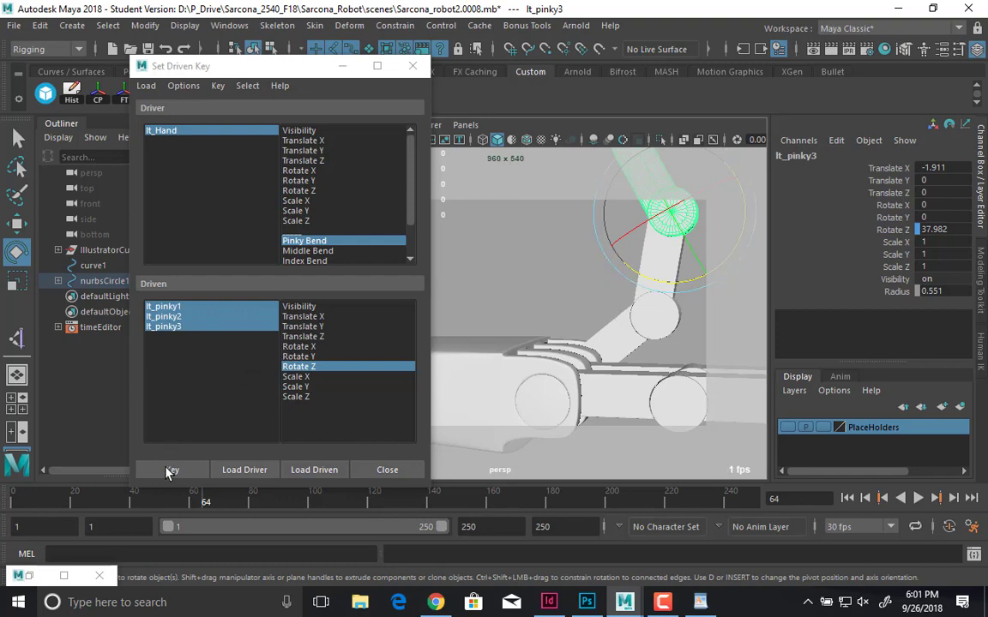
left_click(171, 470)
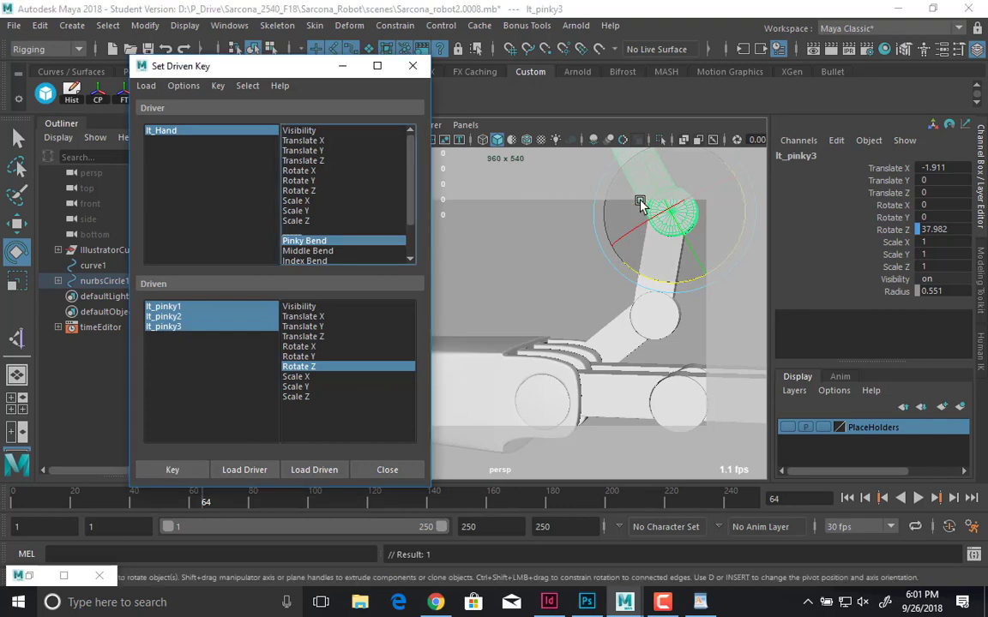
- Select the lt_Hand control and raise its Pinky Bend to 10
left_click_drag(558, 273, 537, 263, "alt")
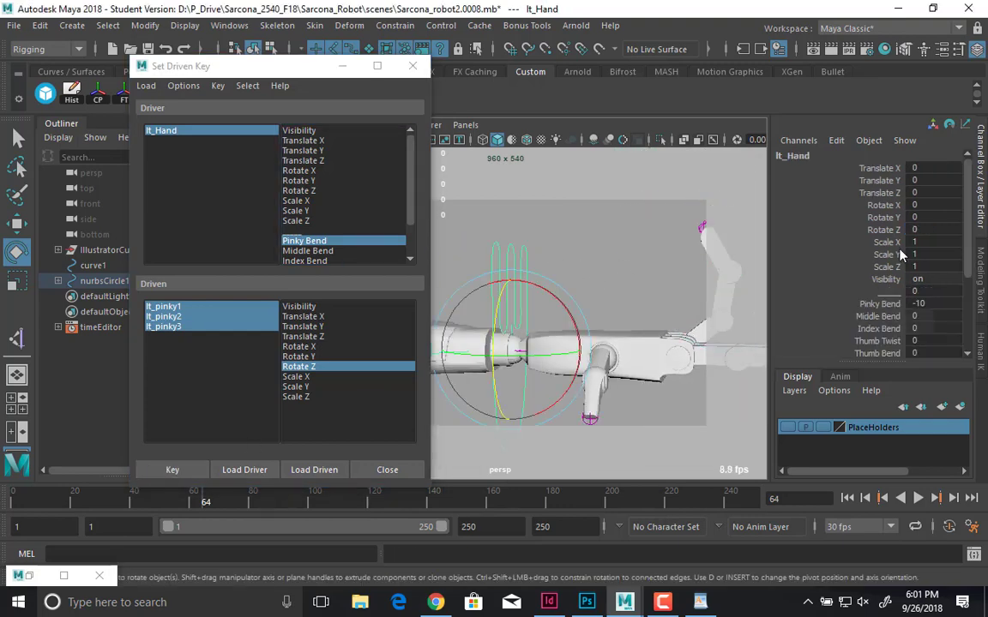
left_click(890, 307)
left_click_drag(714, 236, 677, 278, "alt")
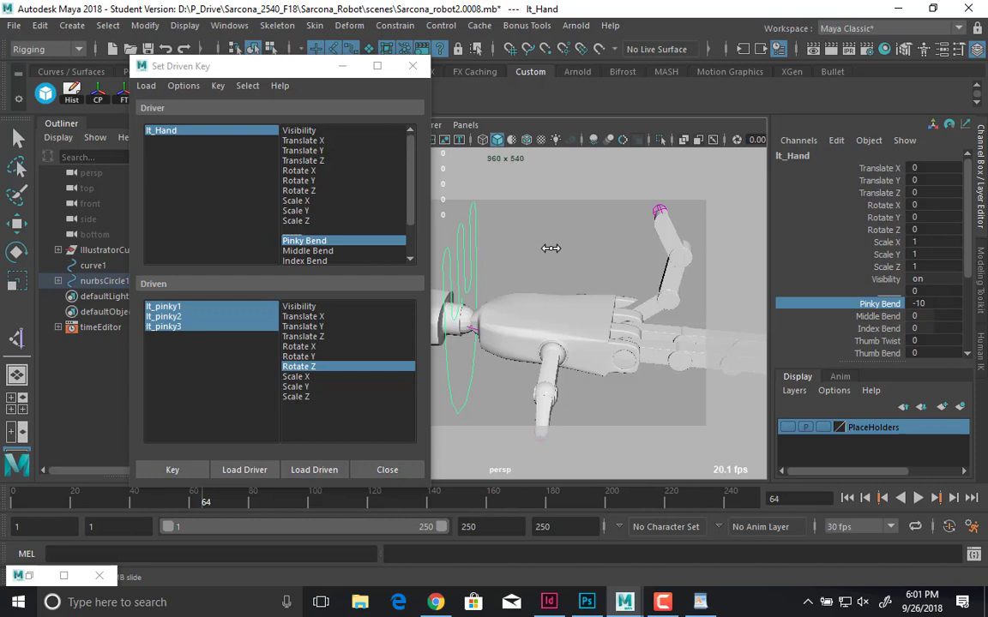
middle_click_drag(571, 249, 964, 329)
- Curl the three pinky joints toward the palm, lt_pinky3 at about -79° in Rotate Z, and key the pose against Pinky Bend
left_click_drag(663, 326, 611, 378, "alt")
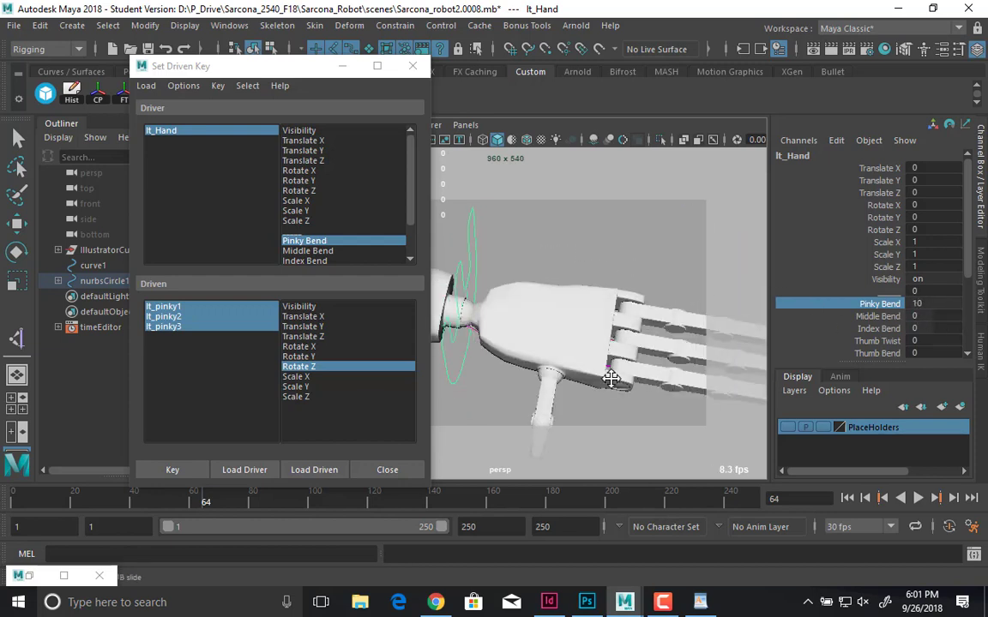
middle_click_drag(610, 378, 523, 396, "alt")
right_click_drag(523, 396, 683, 352, "alt")
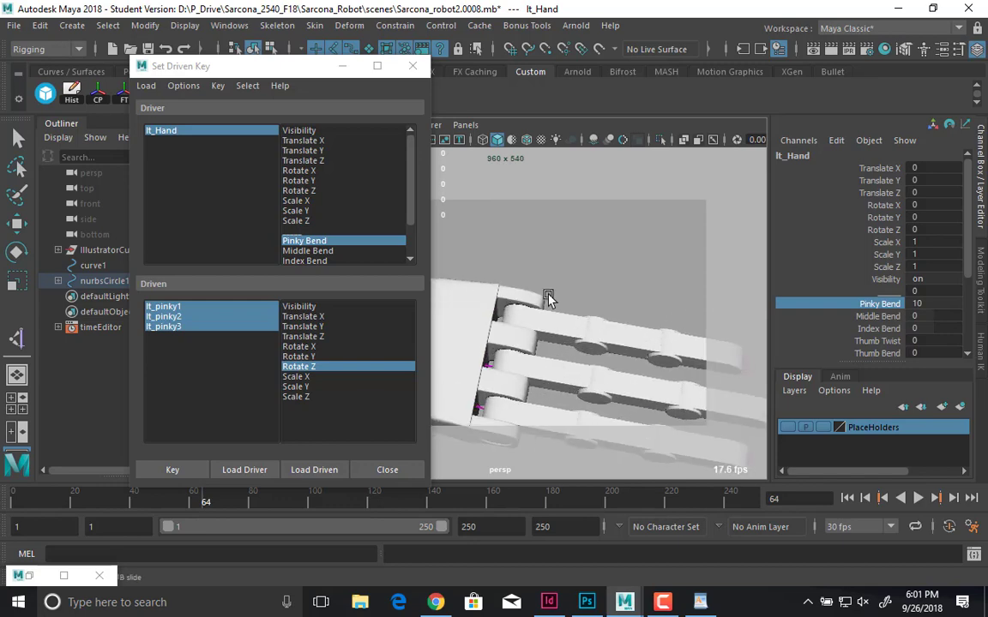
left_click(564, 343)
key("e")
key("Down")
key("Down")
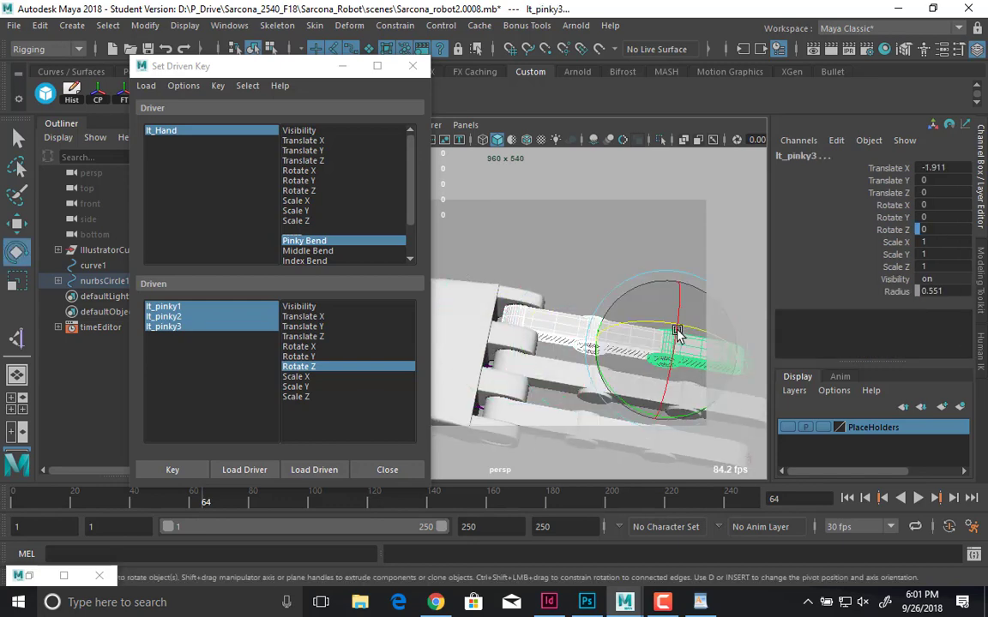
left_click_drag(677, 333, 581, 185)
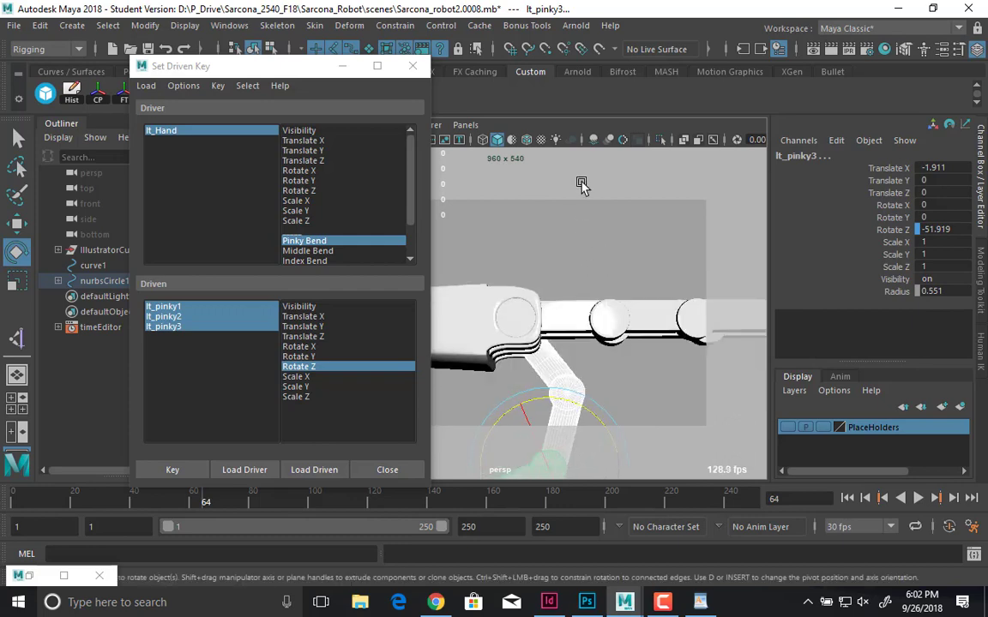
middle_click_drag(581, 260, 600, 112, "alt")
left_click_drag(638, 276, 629, 280)
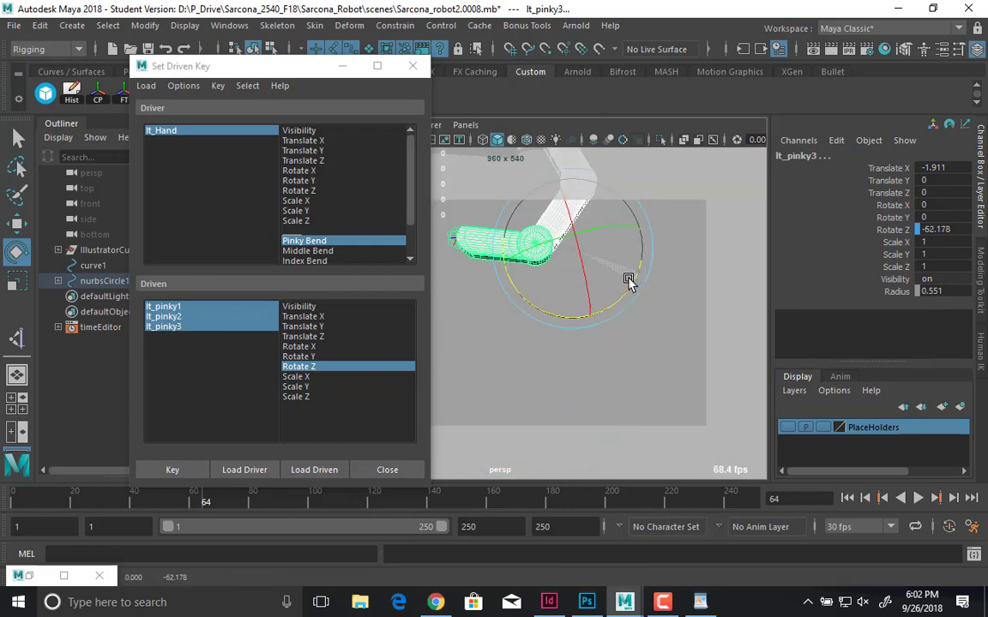
left_click_drag(639, 205, 610, 328, "alt")
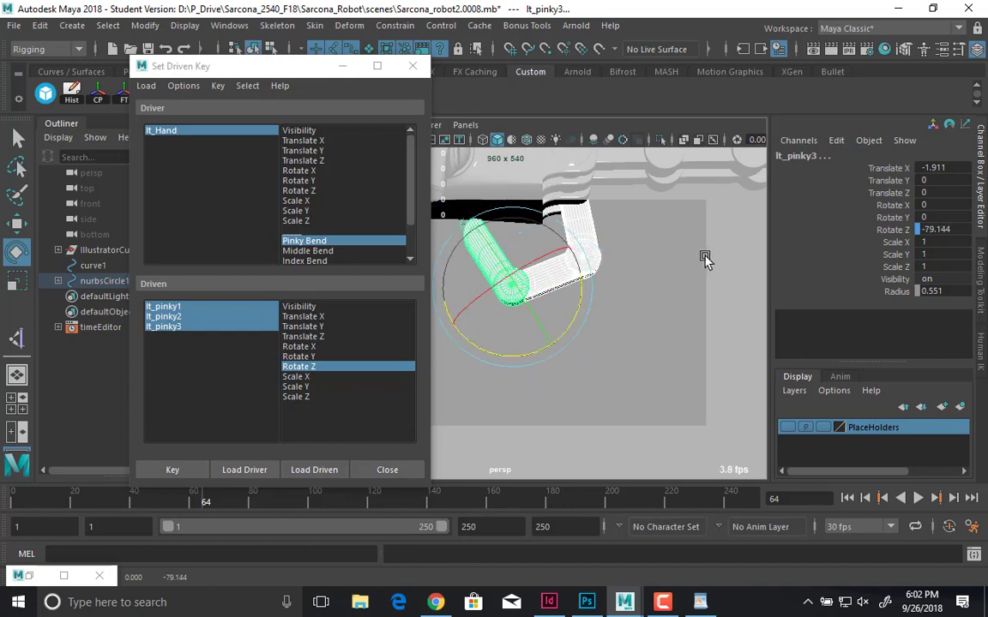
left_click_drag(704, 259, 716, 309, "alt")
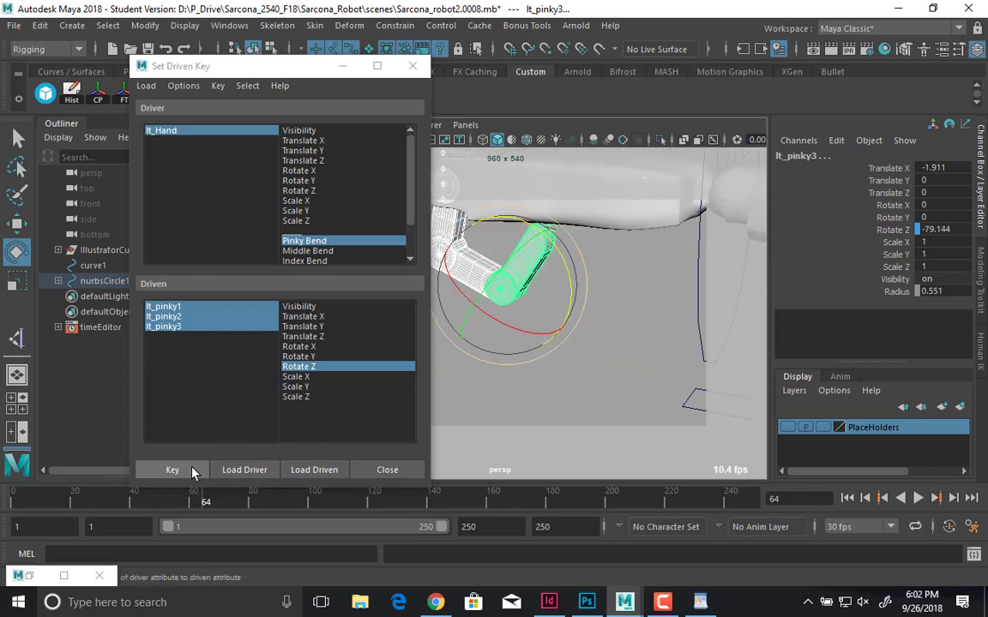
left_click(172, 470)
- Test the pinky's motion by varying Pinky Bend on the lt_Hand control, and reset the attribute to 0
left_click_drag(639, 413, 584, 319, "alt")
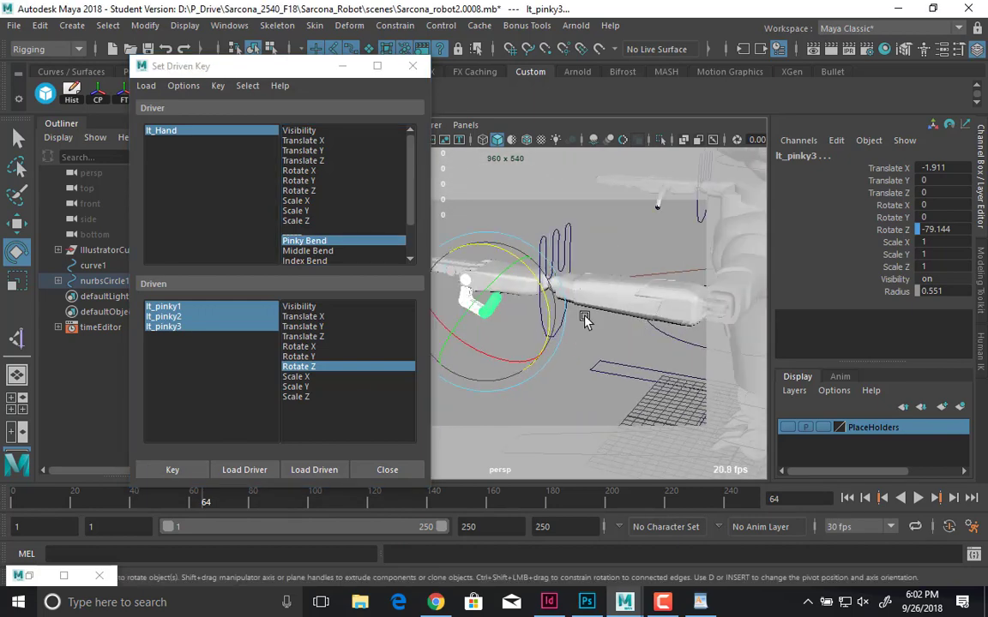
left_click(548, 225)
left_click(866, 304)
left_click_drag(691, 360, 634, 356, "alt")
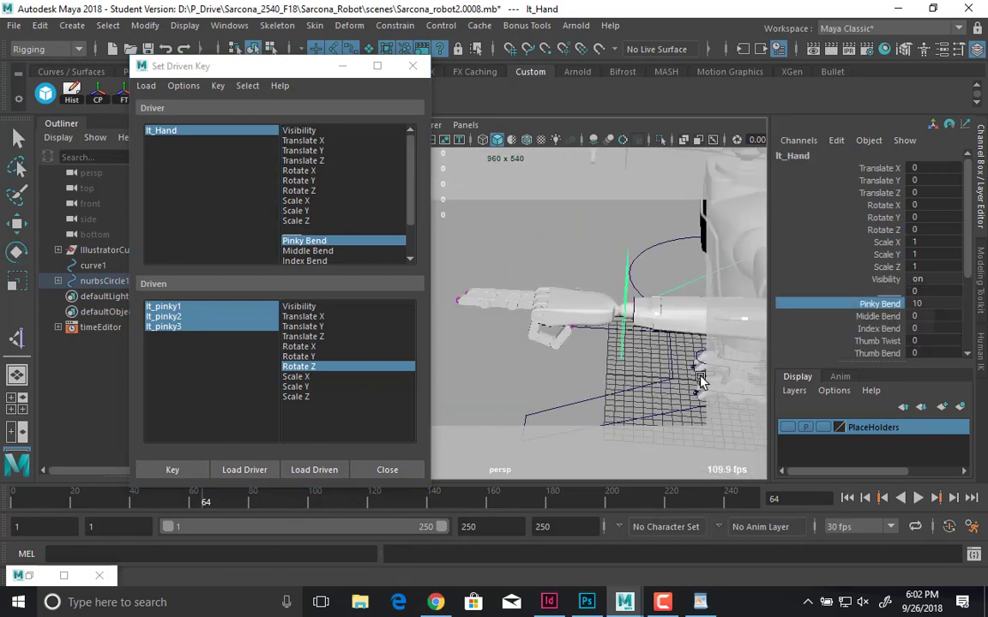
middle_click_drag(635, 356, 856, 314)
left_click(935, 304)
type("0")
key("Return")
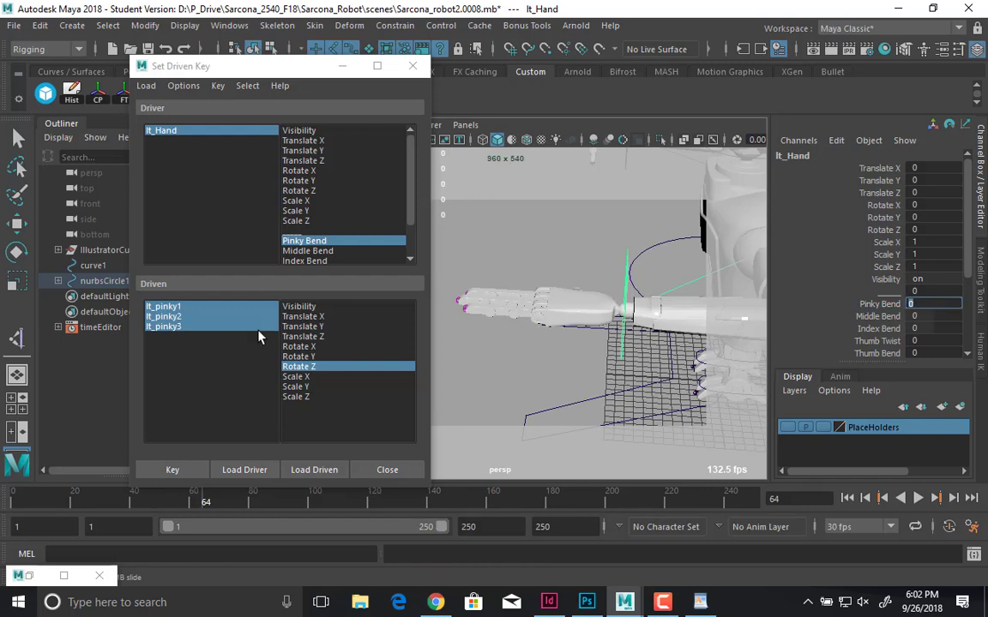
- Load the middle finger joints lt_mid1, lt_mid2 and lt_mid3 as the driven objects and select all three
left_click(209, 327)
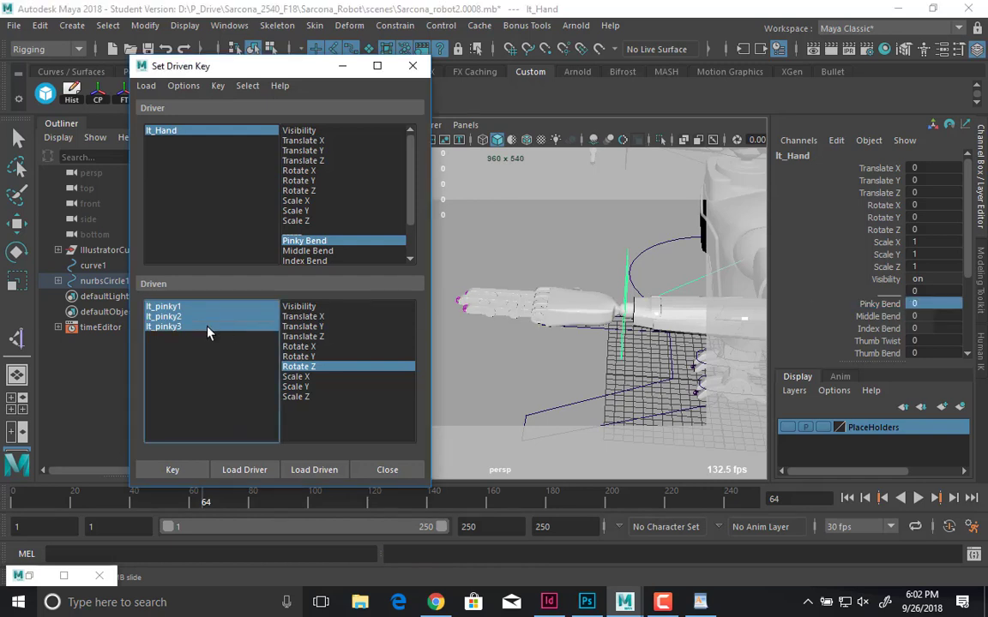
key("e")
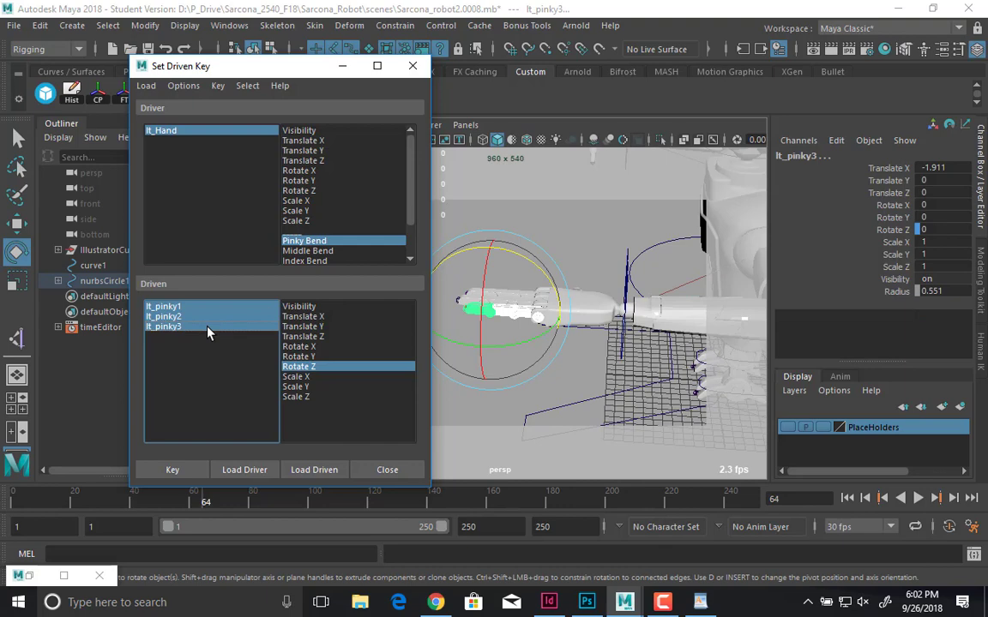
left_click(571, 227)
left_click_drag(571, 227, 564, 302, "alt")
left_click(568, 246)
key("q")
left_click(497, 289)
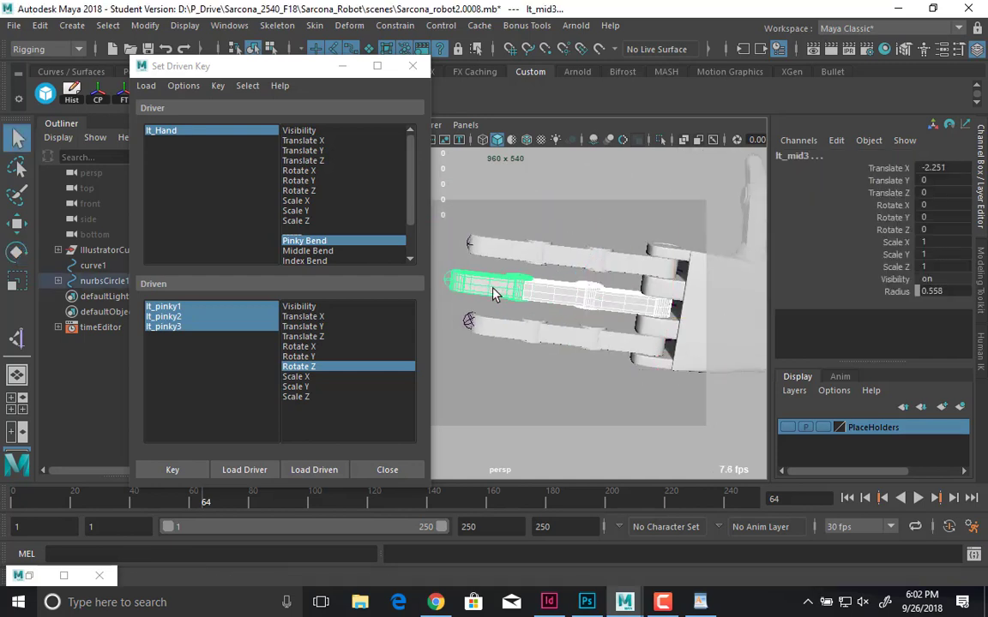
left_click(324, 470)
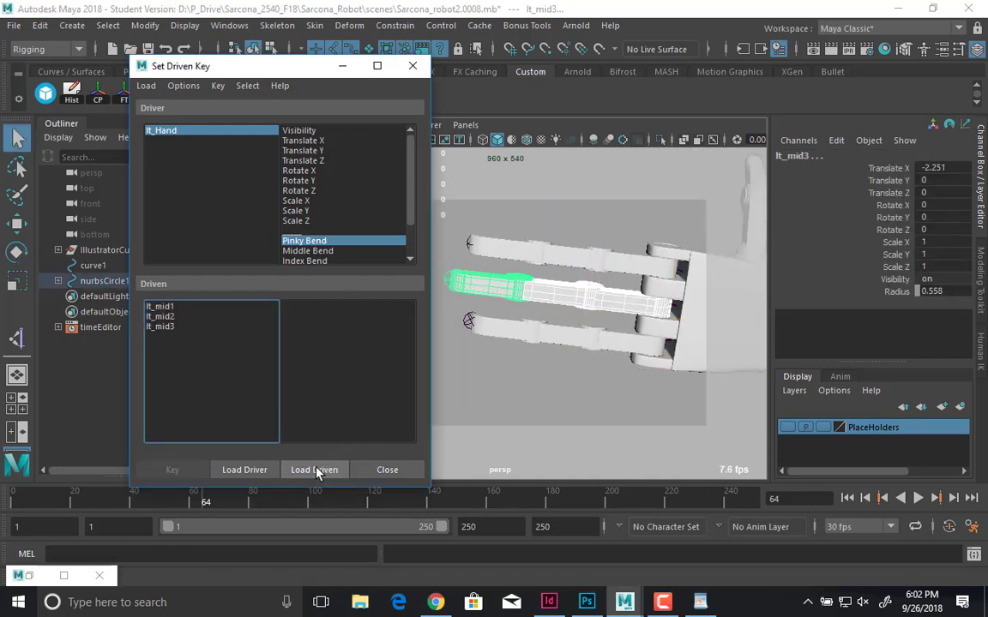
left_click(184, 310)
left_click_drag(185, 312, 182, 340)
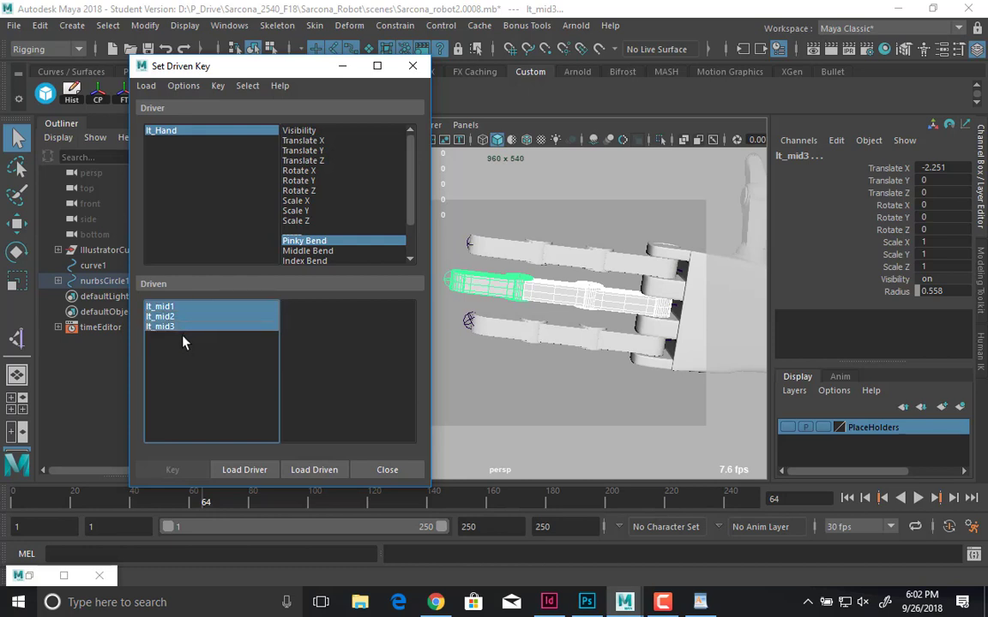
- Key the middle finger joints' Rotate Z against lt_Hand's Middle Bend in the straight neutral pose
left_click(329, 251)
left_click(310, 369)
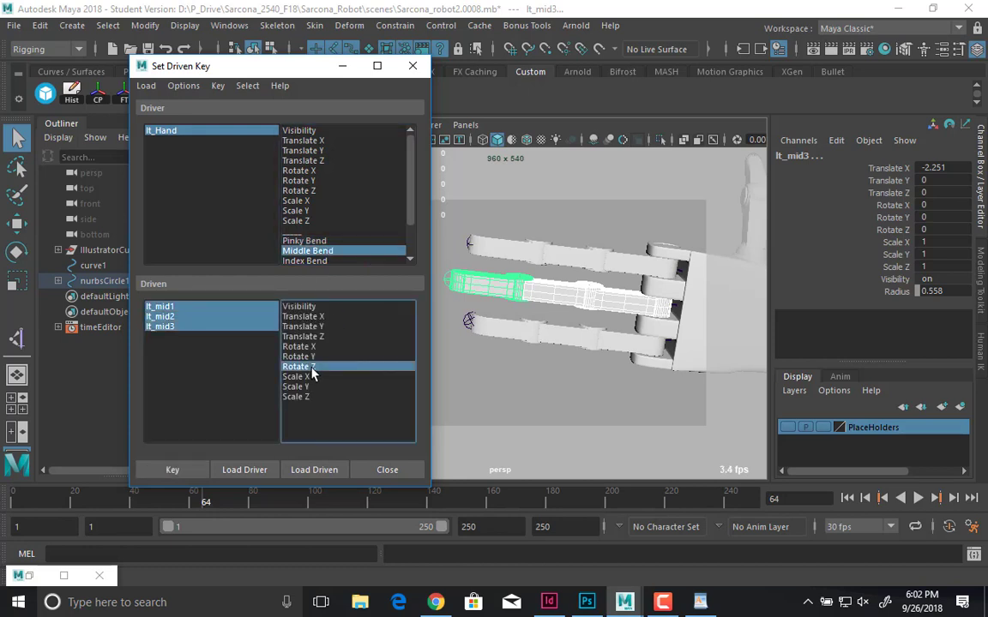
left_click(171, 470)
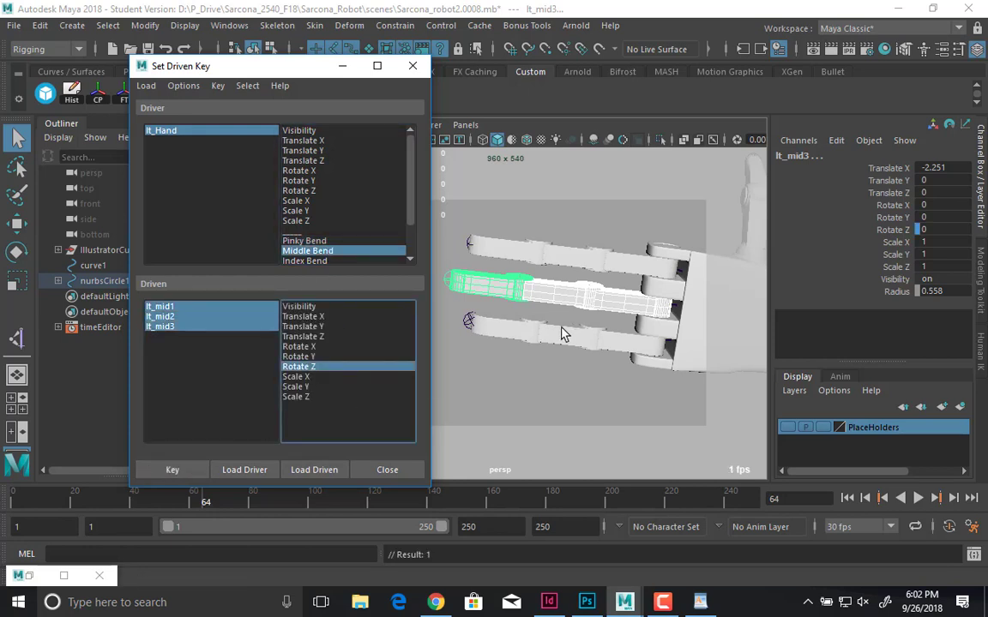
- Set Middle Bend to -10 on the lt_Hand control
left_click_drag(560, 336, 608, 274, "alt")
left_click(608, 283)
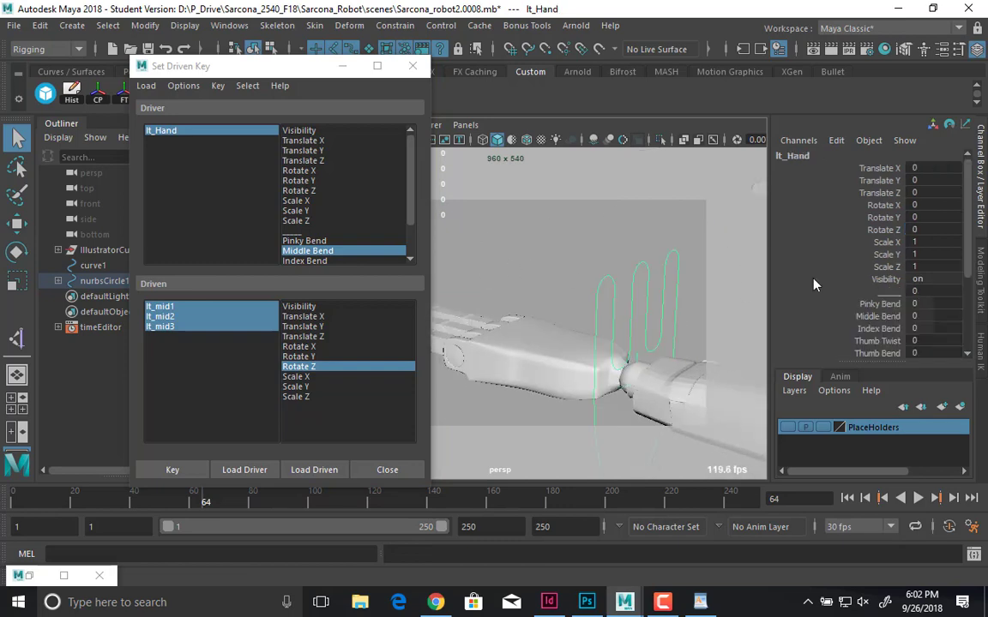
double_click(923, 316)
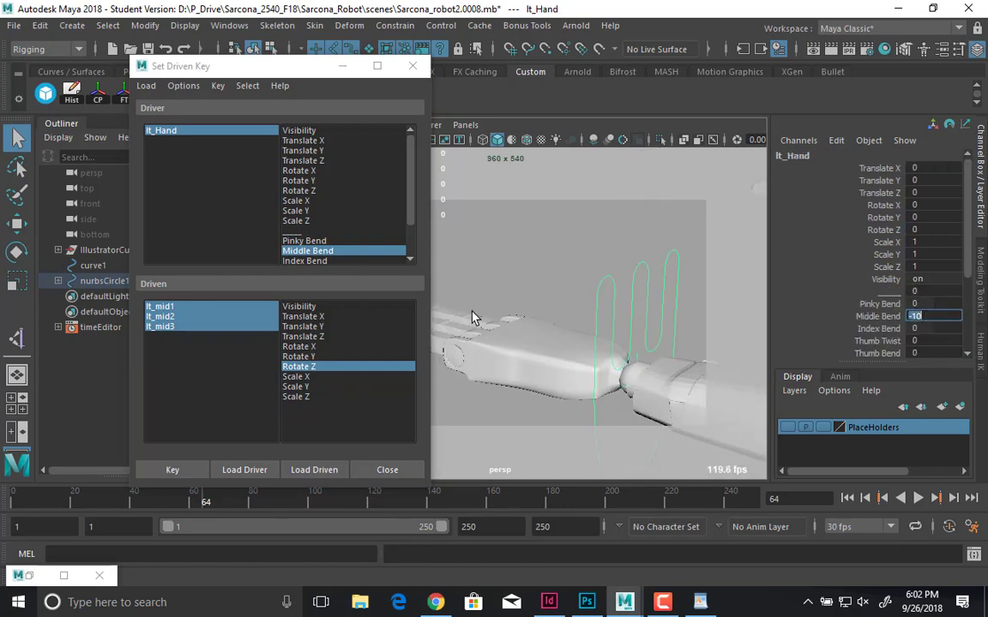
type("-10")
key("Return")
- Bend the three middle finger joints backward to about 49.5° in Rotate Z and key the pose against Middle Bend
left_click_drag(551, 320, 595, 364, "alt")
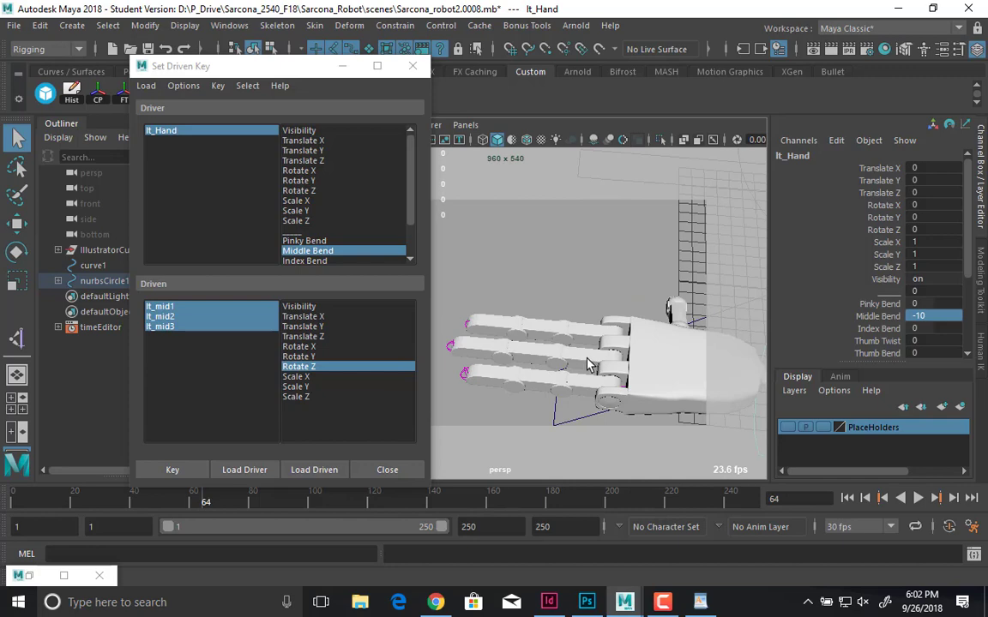
left_click(544, 359)
left_click(500, 354)
left_click(489, 354, "shift")
key("e")
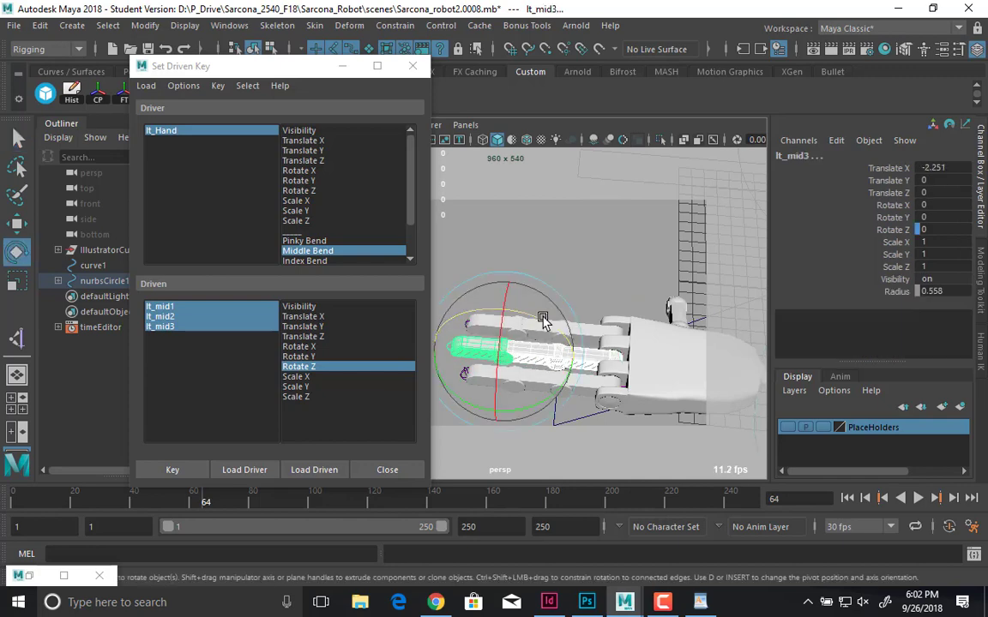
left_click_drag(542, 318, 575, 341)
left_click(198, 469)
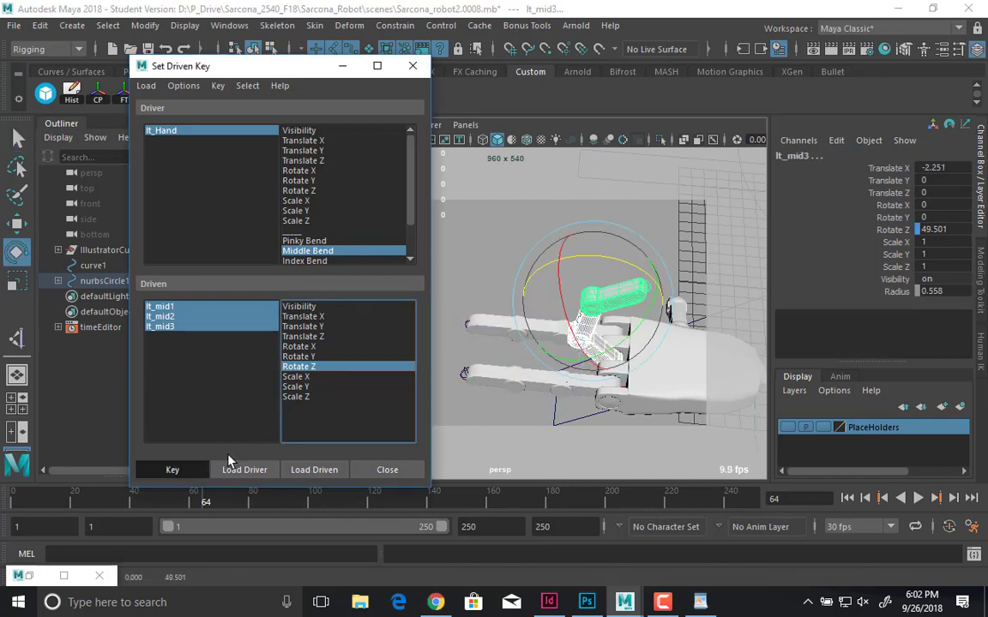
- Reselect the lt_Hand driver and set its Middle Bend to 10
left_click(202, 131)
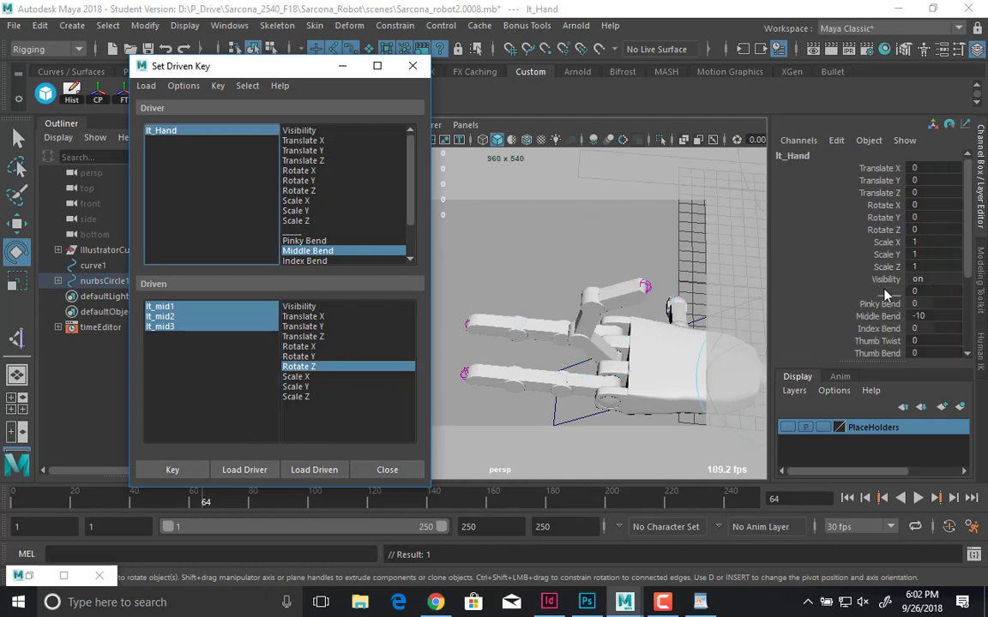
left_click(926, 316)
type("10")
key("Return")
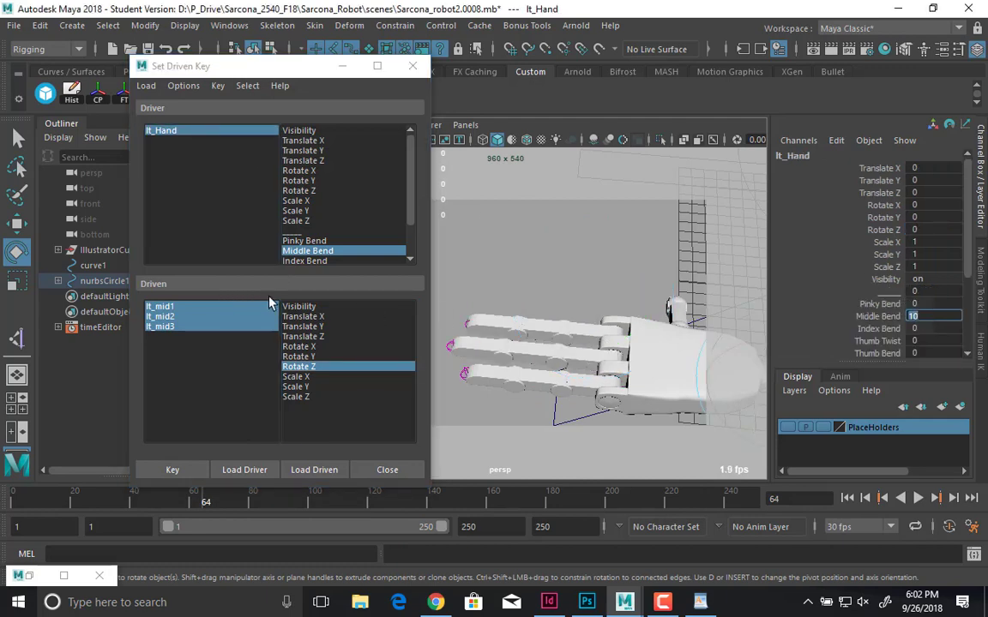
- Curl the three middle finger joints toward the palm to about -81° in Rotate Z and key the pose against Middle Bend
left_click_drag(241, 322, 211, 308)
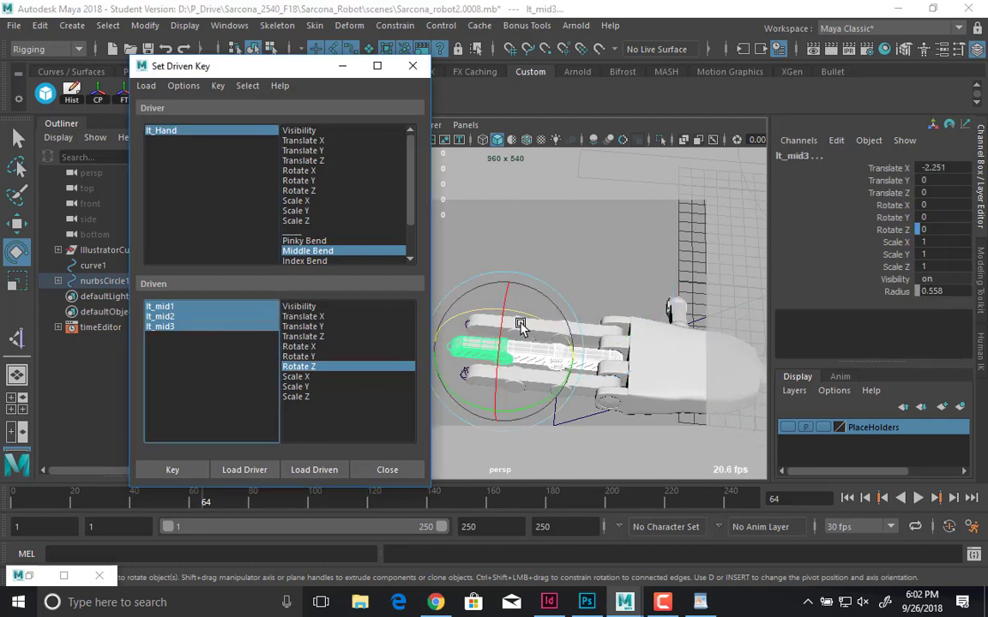
left_click_drag(516, 332, 666, 274)
middle_click_drag(666, 274, 595, 278)
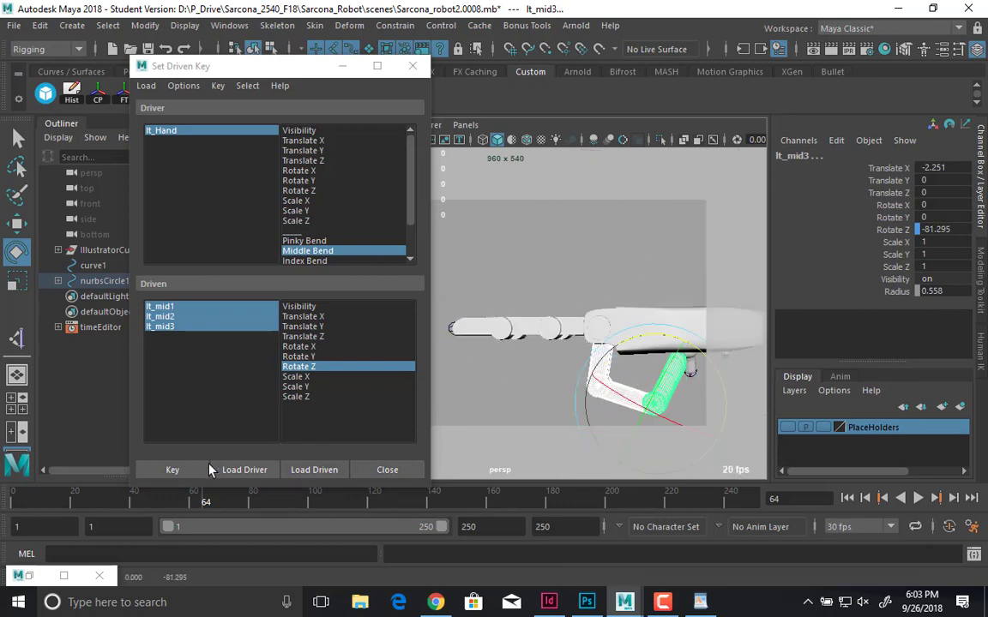
left_click(172, 470)
left_click_drag(663, 390, 511, 308, "alt")
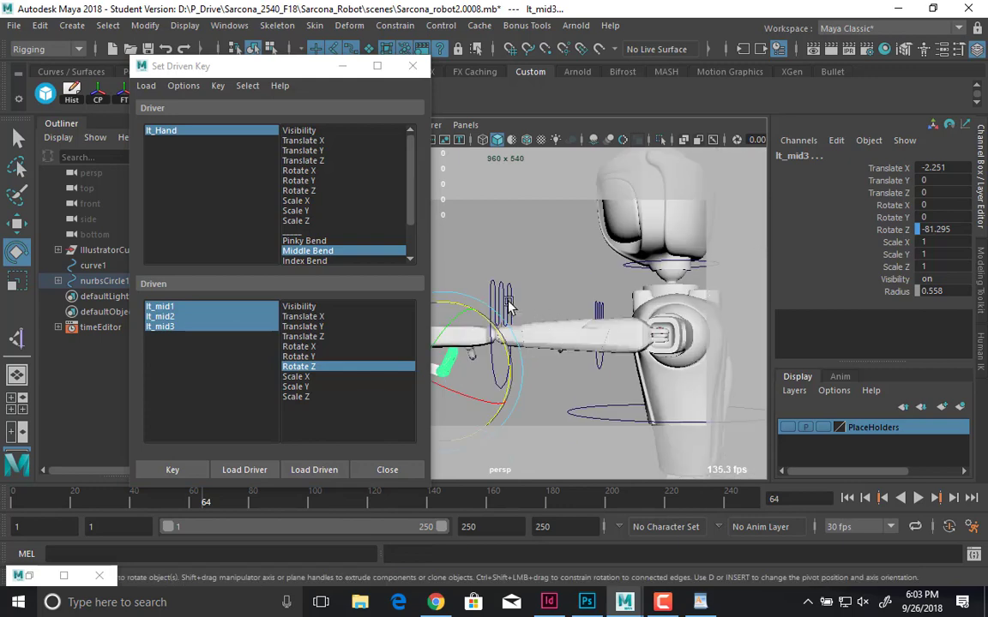
- Select the lt_Hand control and test the finger motion by scrubbing its Middle Bend and Pinky Bend attributes
left_click(526, 303)
middle_click_drag(527, 303, 723, 318, "alt")
left_click(877, 317)
middle_click_drag(601, 328, 670, 285)
key("ctrl+z")
left_click_drag(882, 304, 853, 318)
middle_click_drag(493, 354, 485, 354)
middle_click_drag(573, 345, 686, 319)
- Set both Pinky Bend and Middle Bend to 0 on the lt_Hand control
left_click_drag(915, 304, 930, 315)
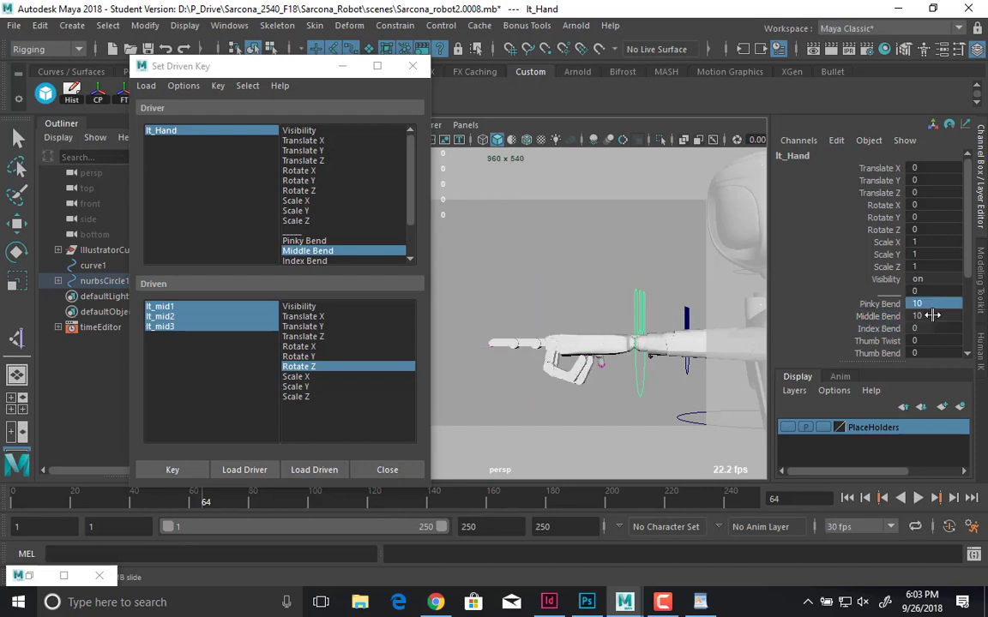
type("0")
key("Return")
left_click_drag(618, 354, 592, 368, "alt")
right_click_drag(592, 369, 772, 368, "alt")
middle_click_drag(772, 368, 604, 298, "alt")
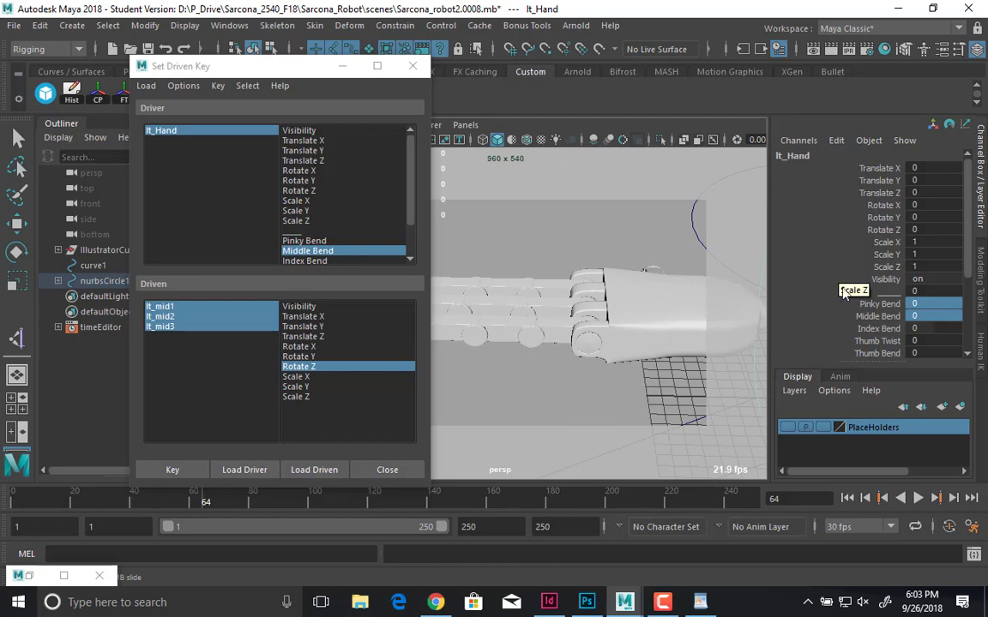
left_click(523, 306)
key("e")
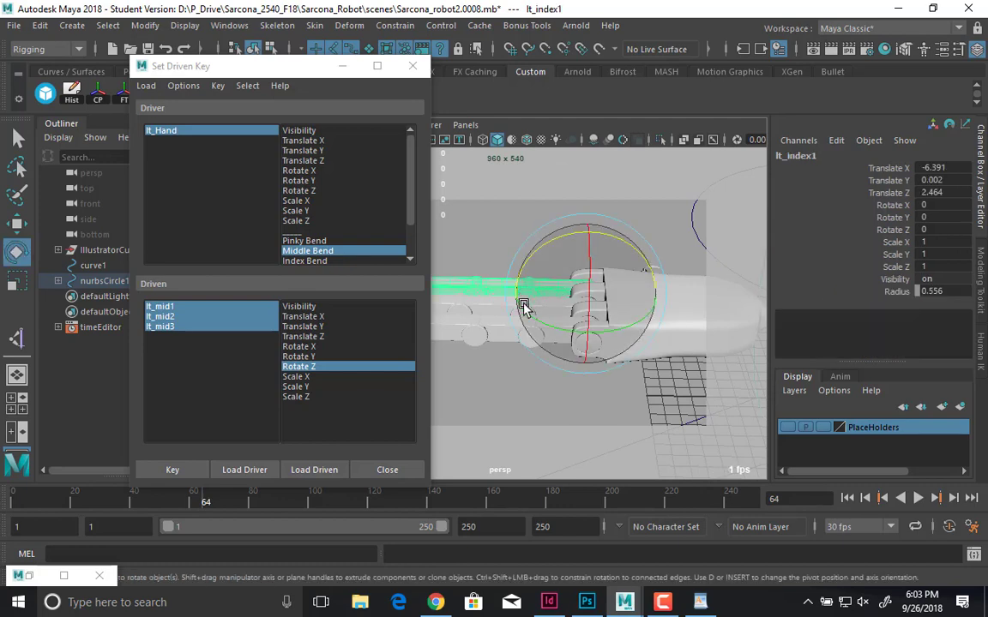
left_click_drag(523, 306, 480, 284, "alt")
left_click(476, 282, "shift")
left_click(446, 282, "shift")
key("q")
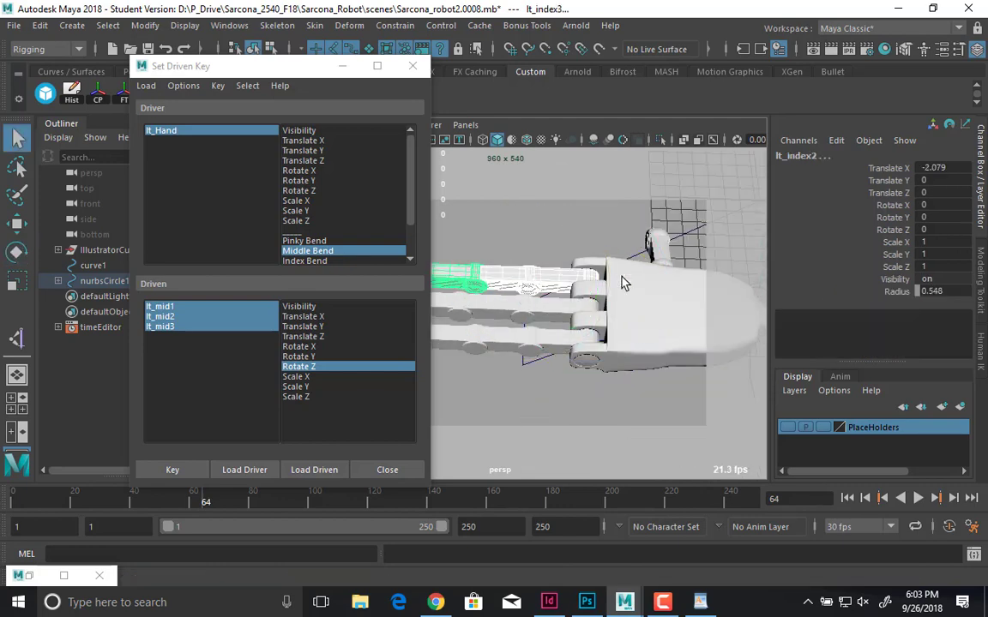
left_click(892, 229)
key("e")
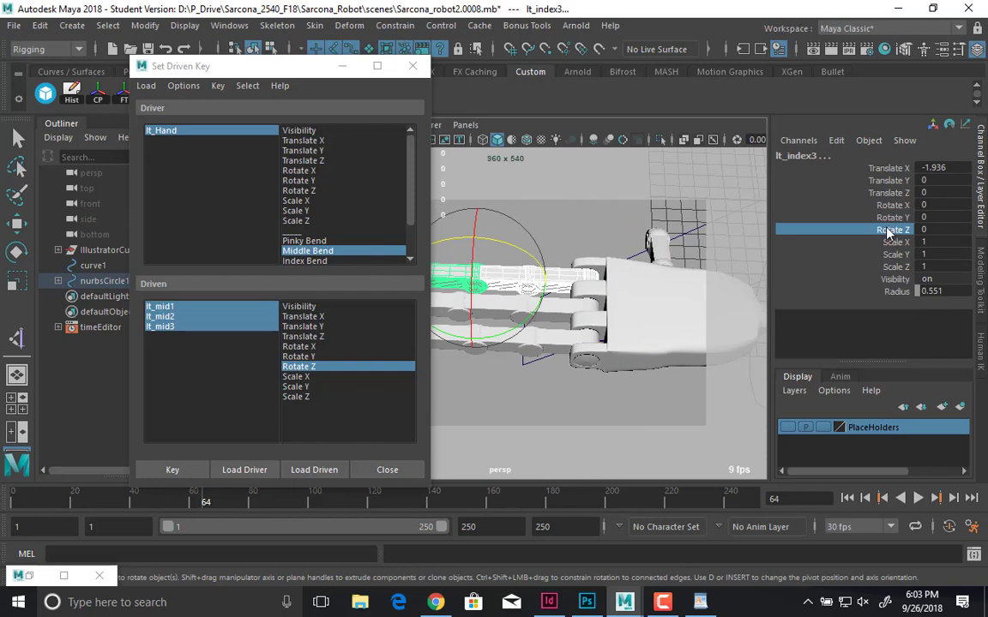
right_click(889, 232)
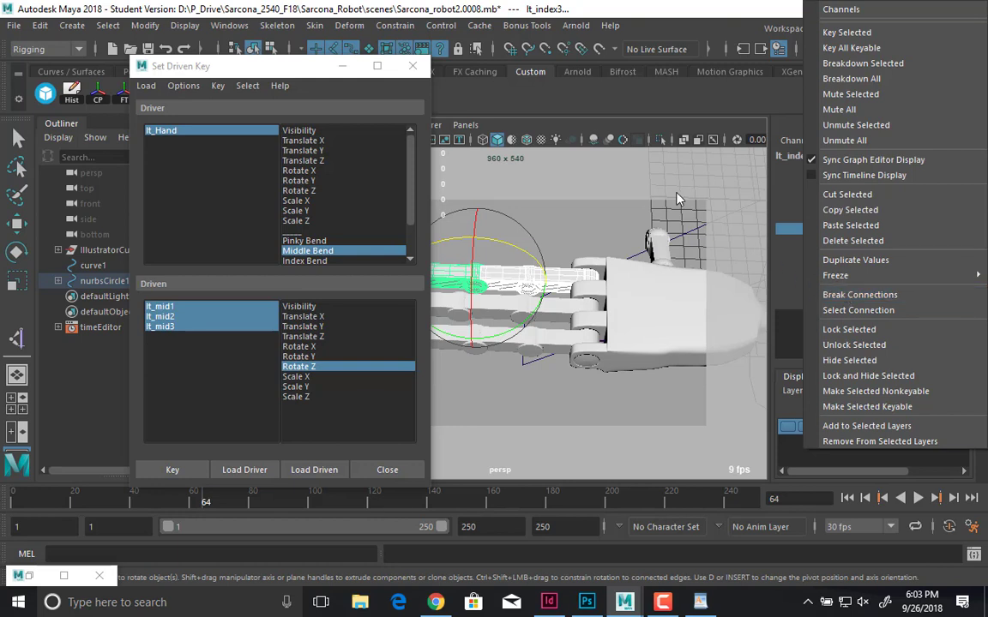
left_click(599, 126)
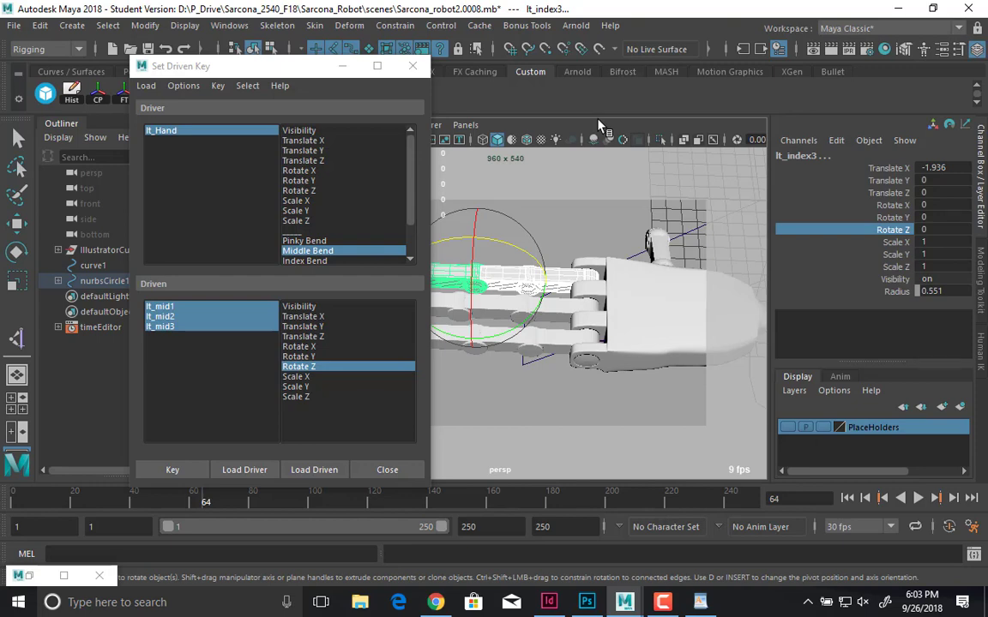
left_click(571, 212)
- Select the lt_thumb1 joint at the base of the thumb and activate the Rotate tool
key("q")
left_click_drag(565, 264, 591, 294, "alt")
scroll(548, 322, "up", 5)
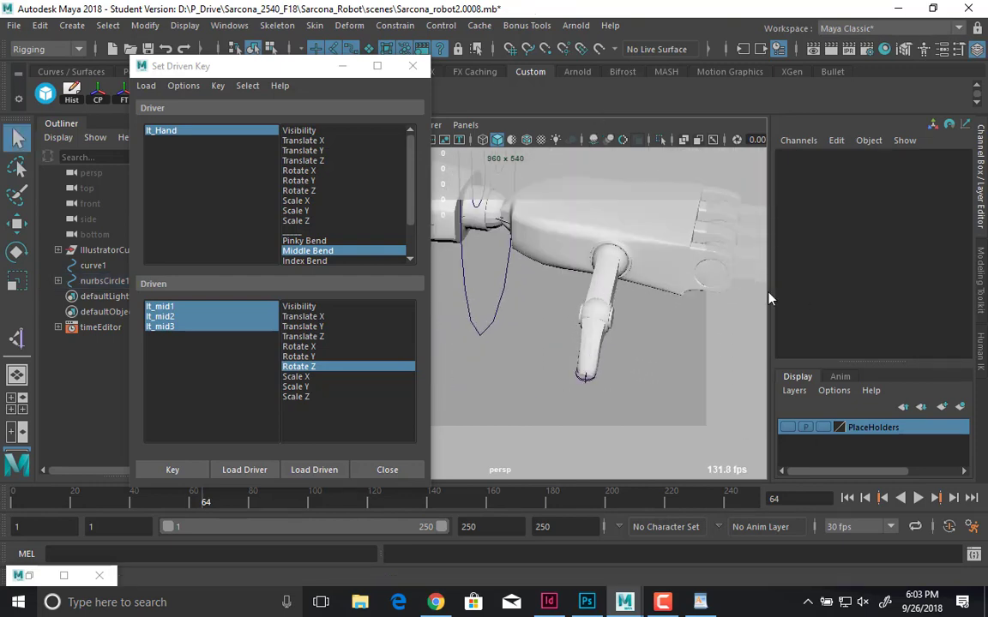
left_click(566, 306)
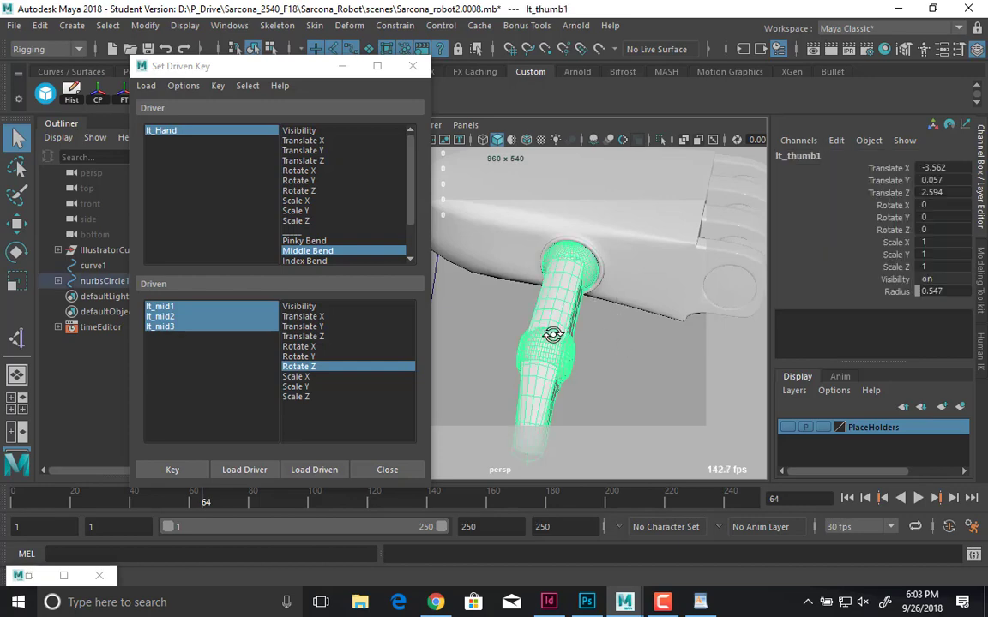
left_click_drag(566, 343, 604, 327, "alt")
key("e")
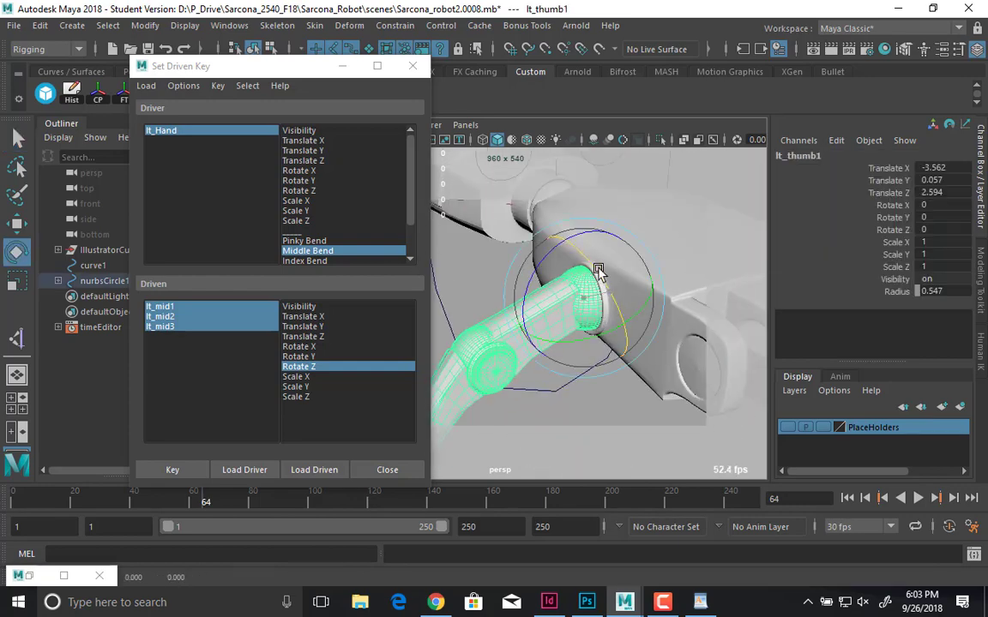
- Try rotating lt_thumb1 about its X axis in both directions and about its other axes, undoing every rotation
left_click_drag(595, 269, 584, 392)
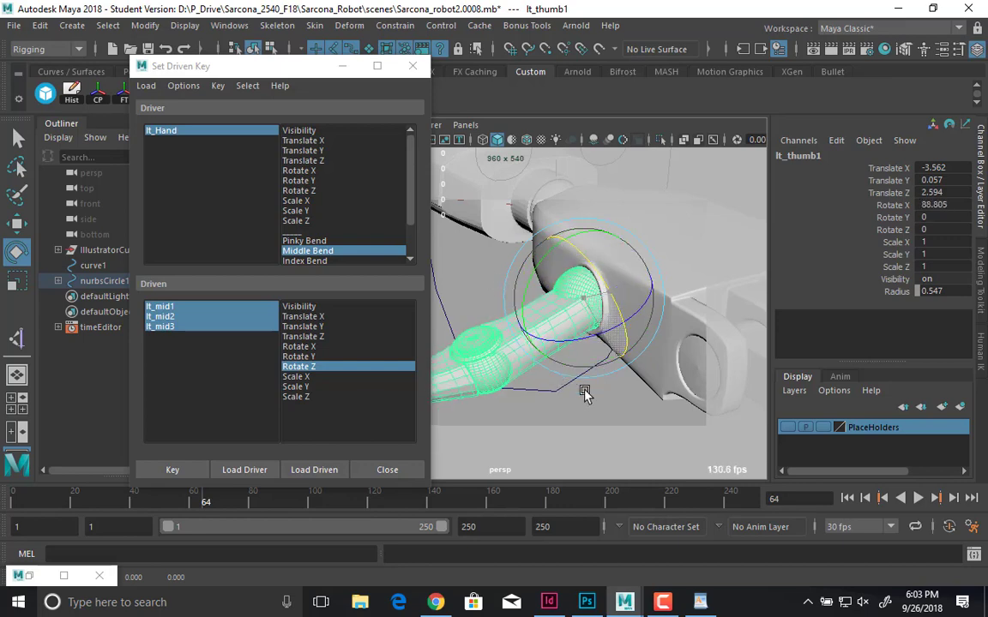
key("ctrl+z")
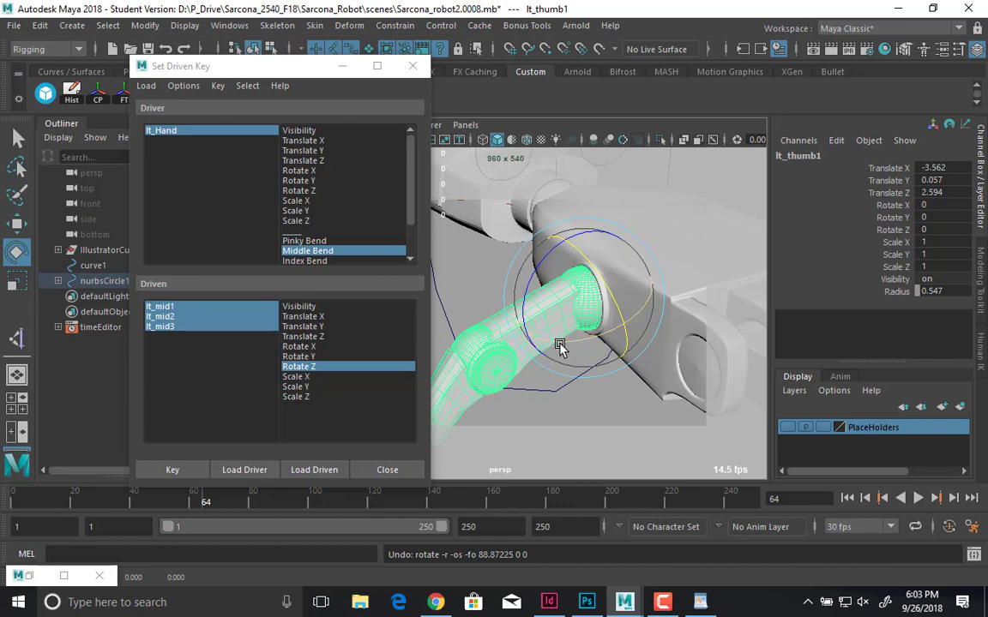
left_click_drag(617, 296, 583, 312)
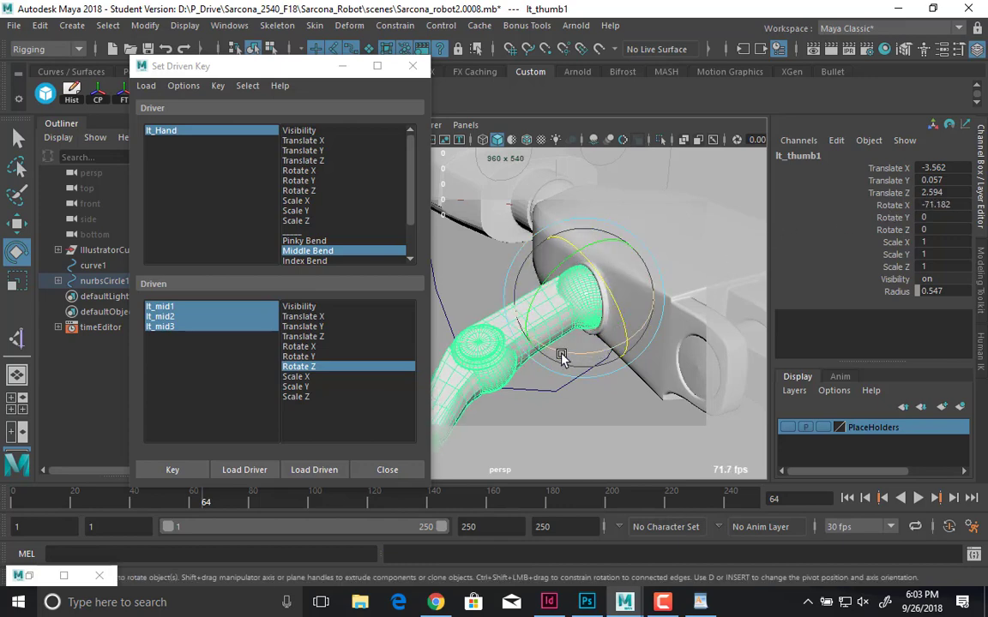
left_click_drag(562, 353, 737, 300)
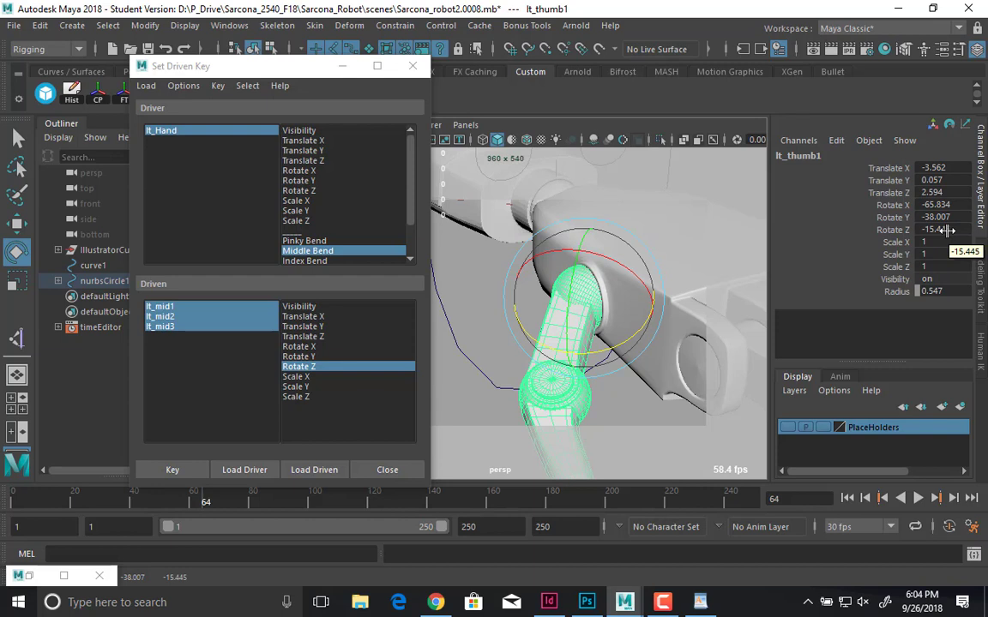
key("ctrl+z")
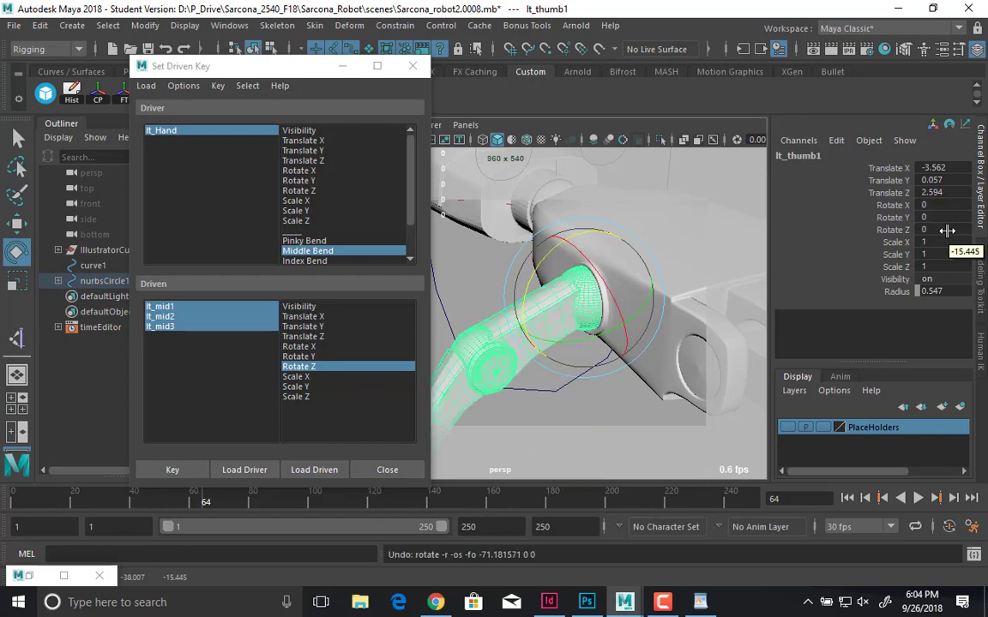
- Open the Attribute Editor for lt_thumb1 and place it clear of the thumb in the viewport
key("ctrl+a")
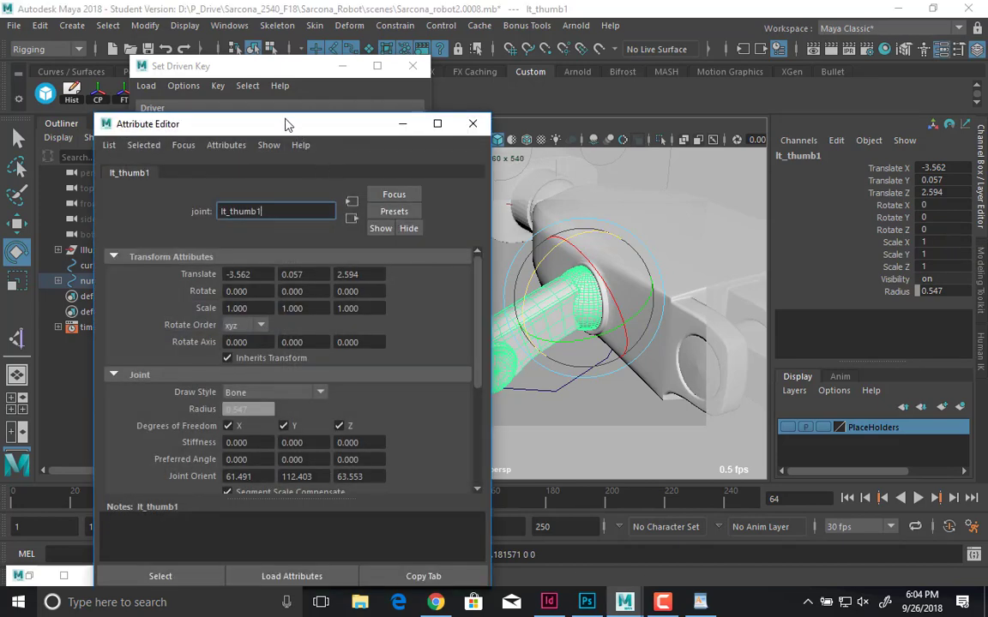
left_click_drag(286, 125, 233, 26)
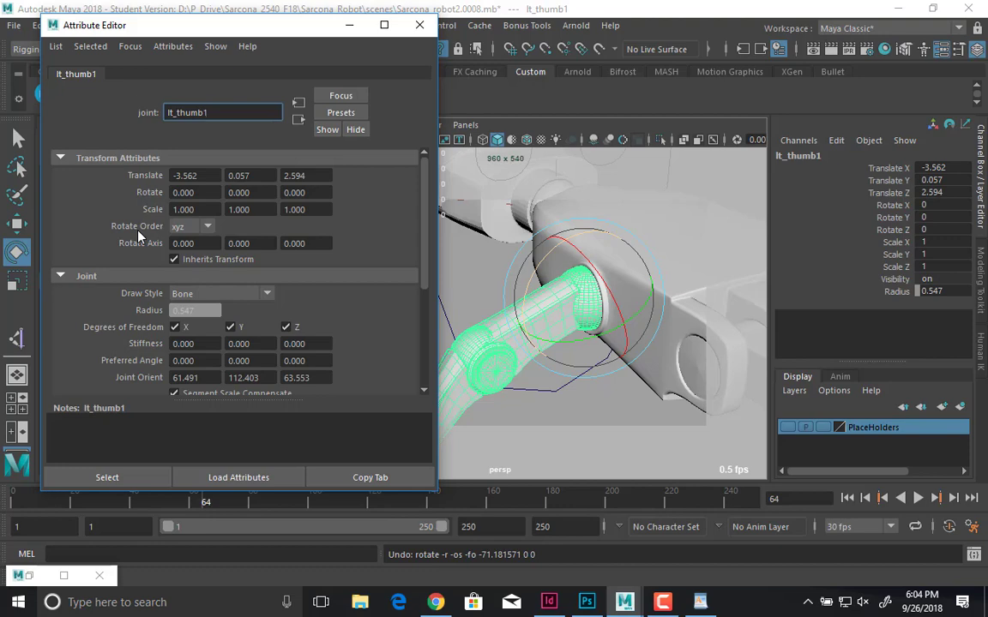
- Switch to Chrome, search Google for "gimbal lock" in a new tab, and return to Maya
key("alt+Tab")
left_click(204, 366)
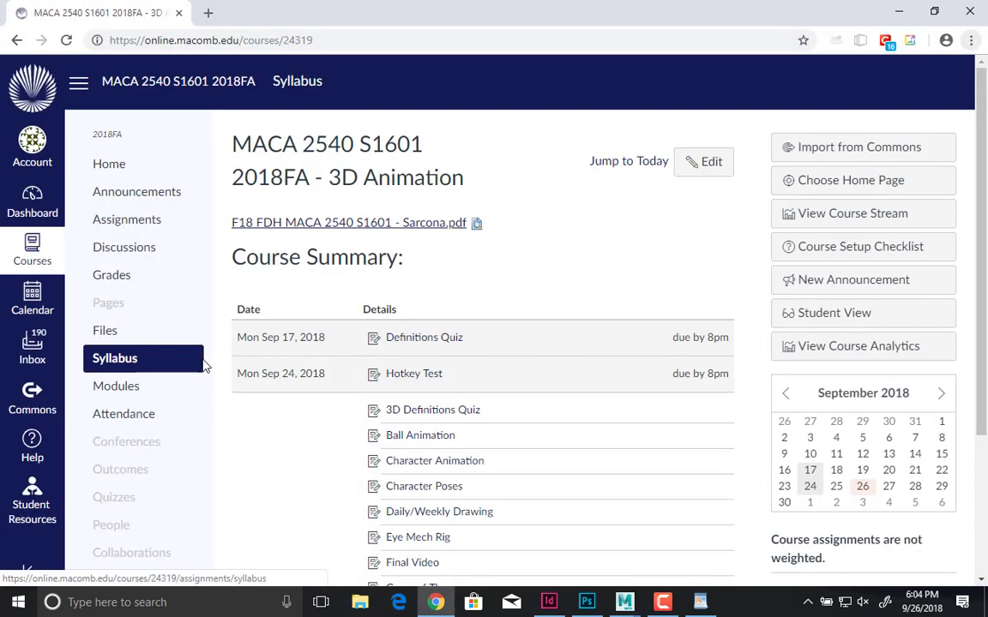
key("ctrl+t")
type("bimb")
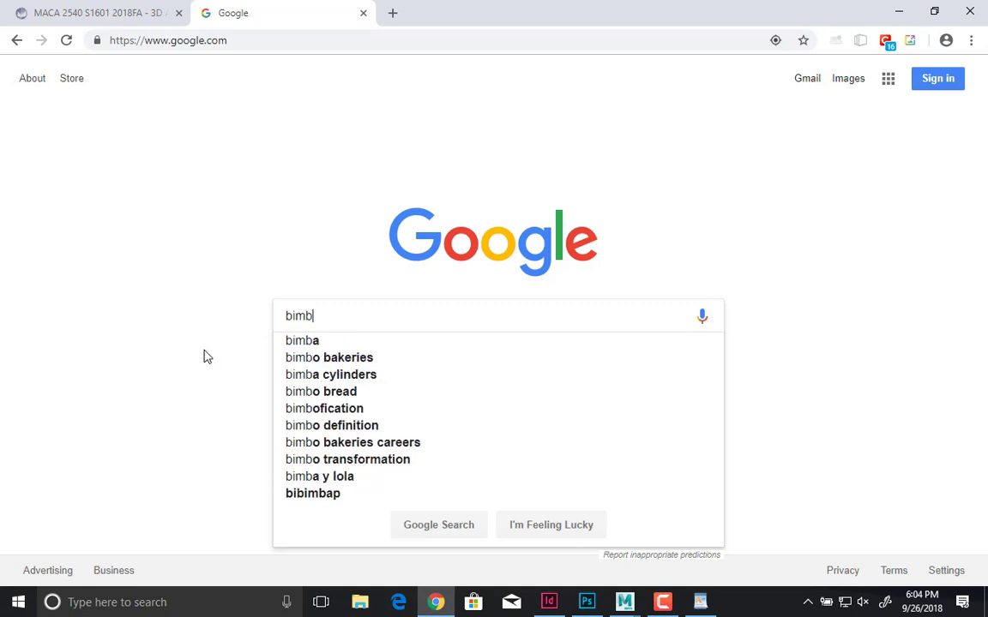
key("BackSpace")
key("BackSpace")
key("BackSpace")
key("BackSpace")
type("gib")
key("BackSpace")
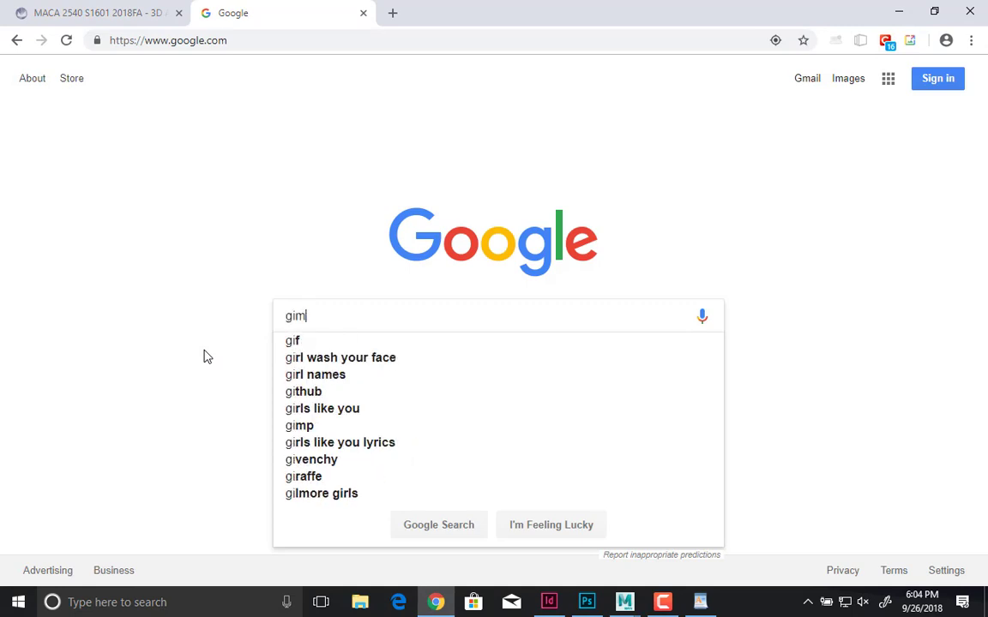
type("mbal lock")
key("Return")
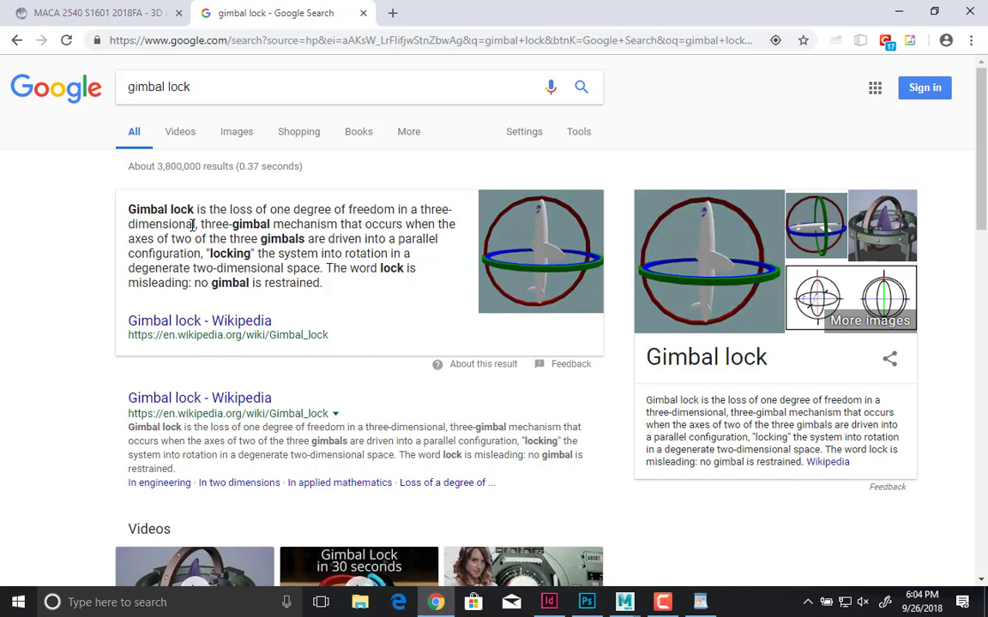
key("alt+Tab")
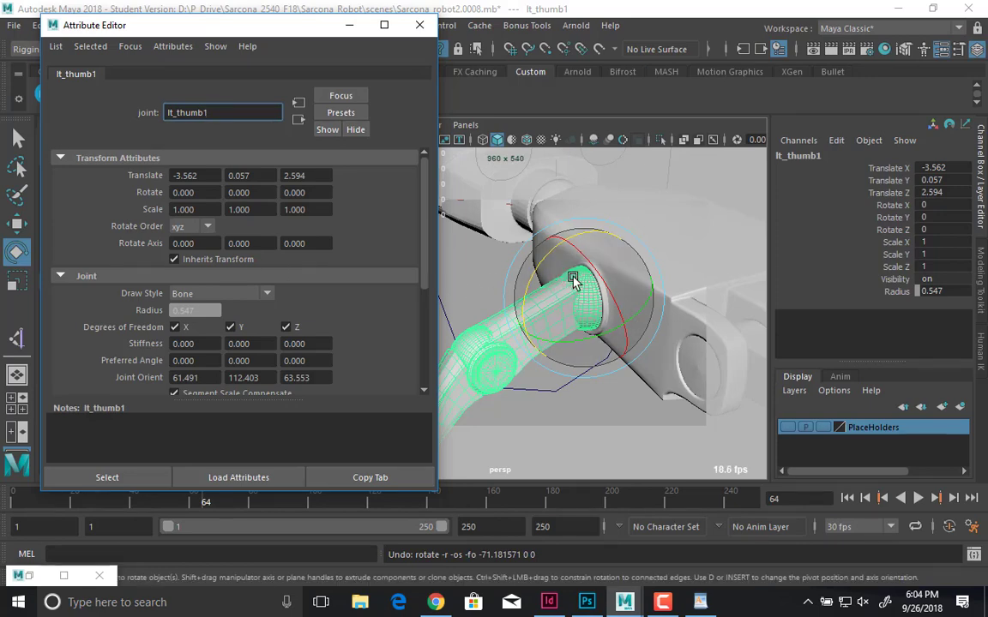
- Try the yzx rotate order on lt_thumb1 with trial rotations, undoing the rotations
left_click_drag(576, 278, 568, 308)
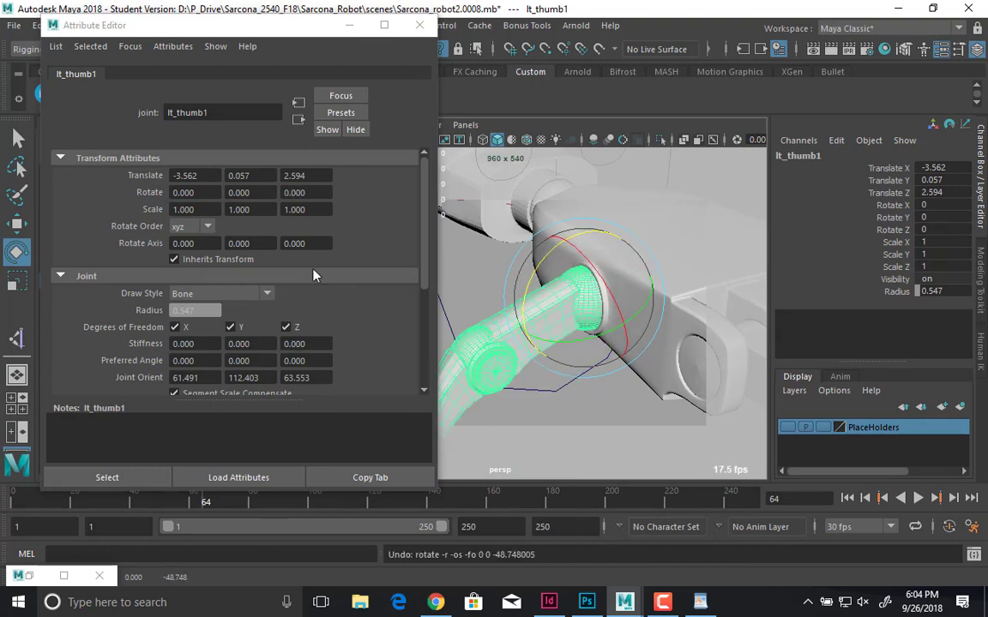
left_click(180, 230)
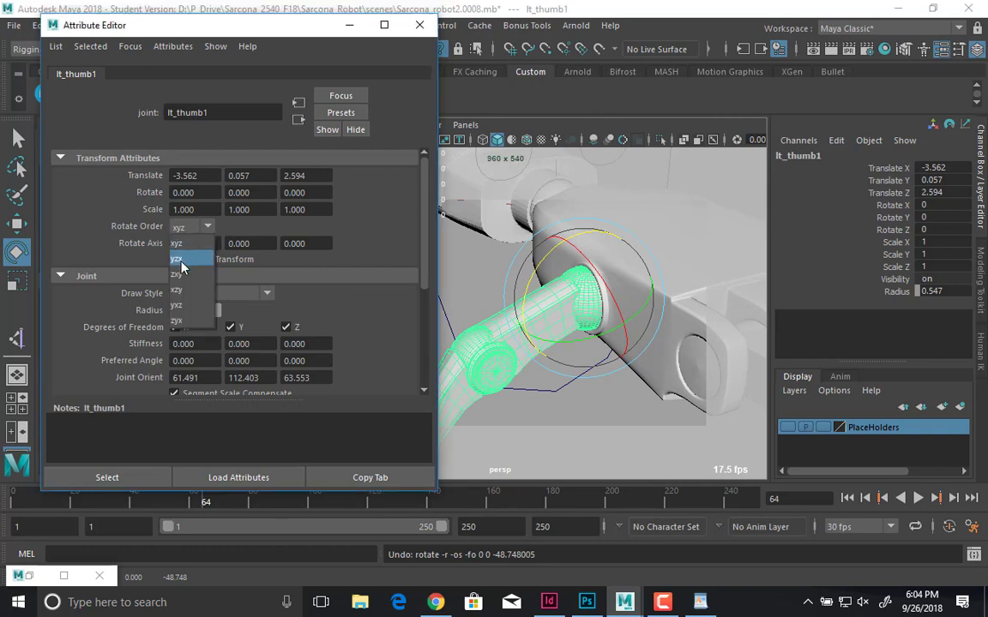
left_click(181, 261)
left_click_drag(588, 267, 543, 340)
key("ctrl+z")
key("ctrl+z")
key("ctrl+z")
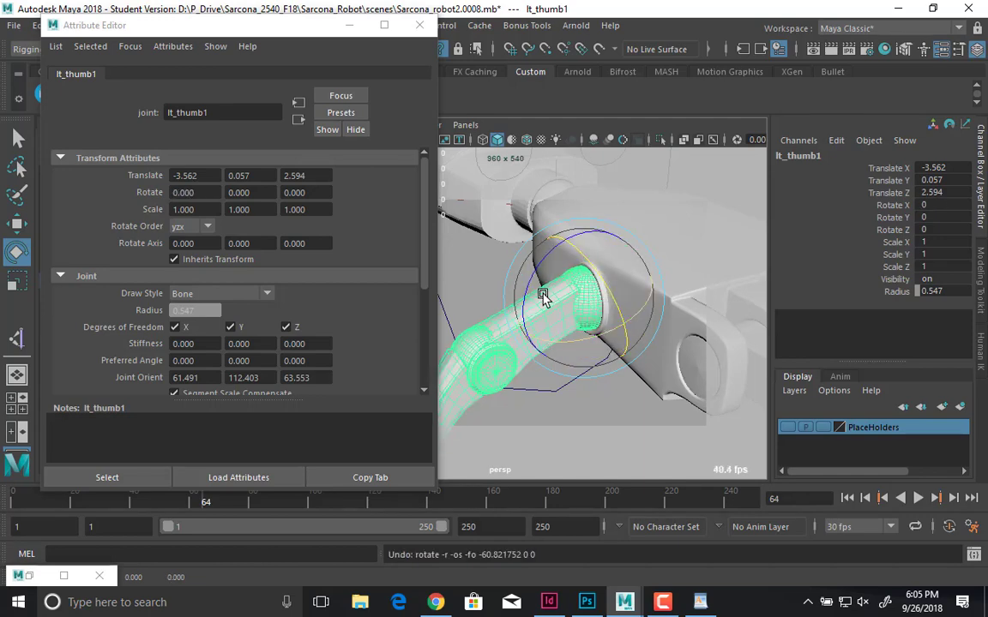
- Test lt_thumb1's separate rotation axes under the yzx rotate order and undo each trial rotation
left_click_drag(539, 263, 516, 324)
key("ctrl+z")
left_click_drag(627, 307, 615, 351)
key("ctrl+z")
key("ctrl+z")
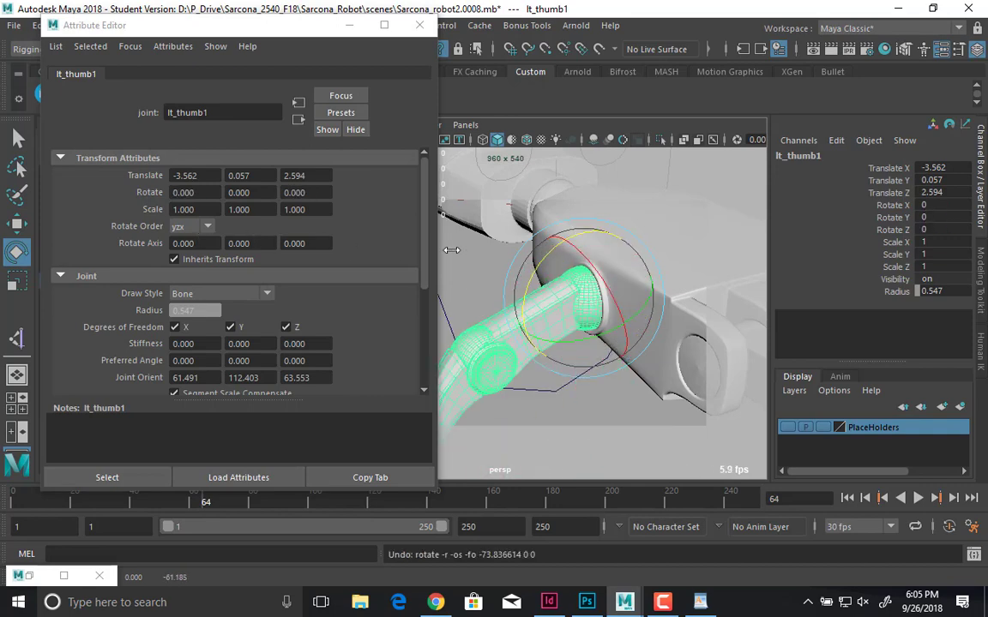
left_click_drag(568, 337, 562, 295)
key("ctrl+z")
key("ctrl+z")
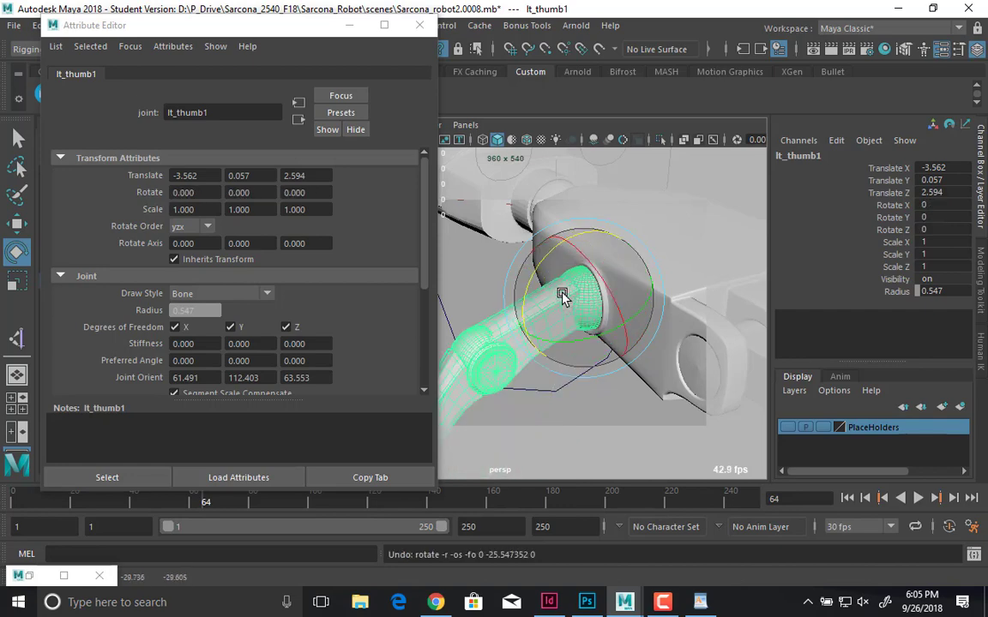
- Set lt_thumb1's rotate order to zyx
left_click(192, 226)
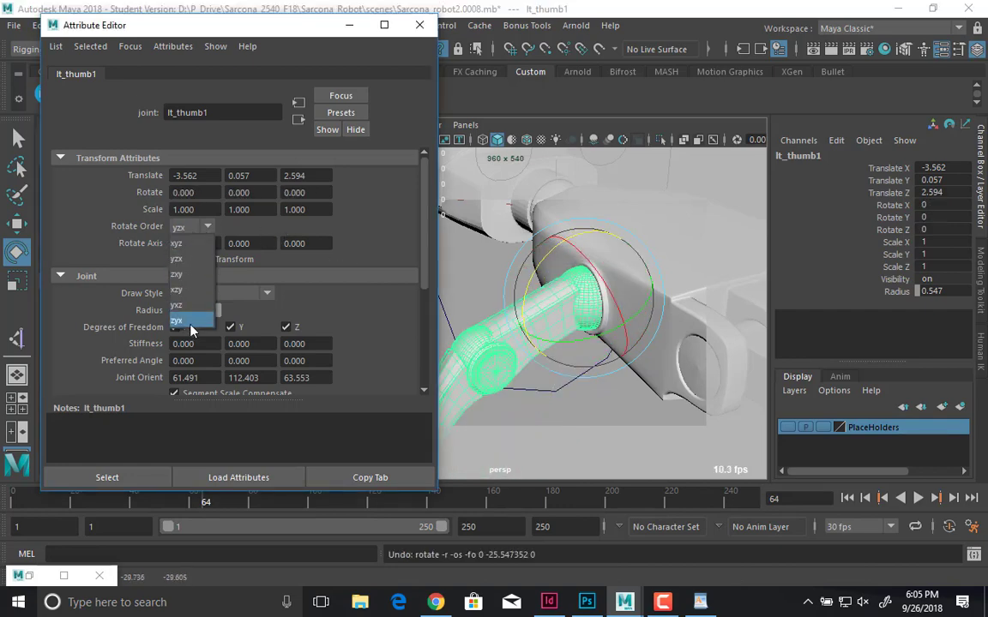
left_click(191, 323)
- Try the zxy rotate order on lt_thumb1 with trial X and Z rotations, then undo the rotations and the order change
left_click(195, 228)
left_click(196, 274)
left_click_drag(602, 282, 603, 354)
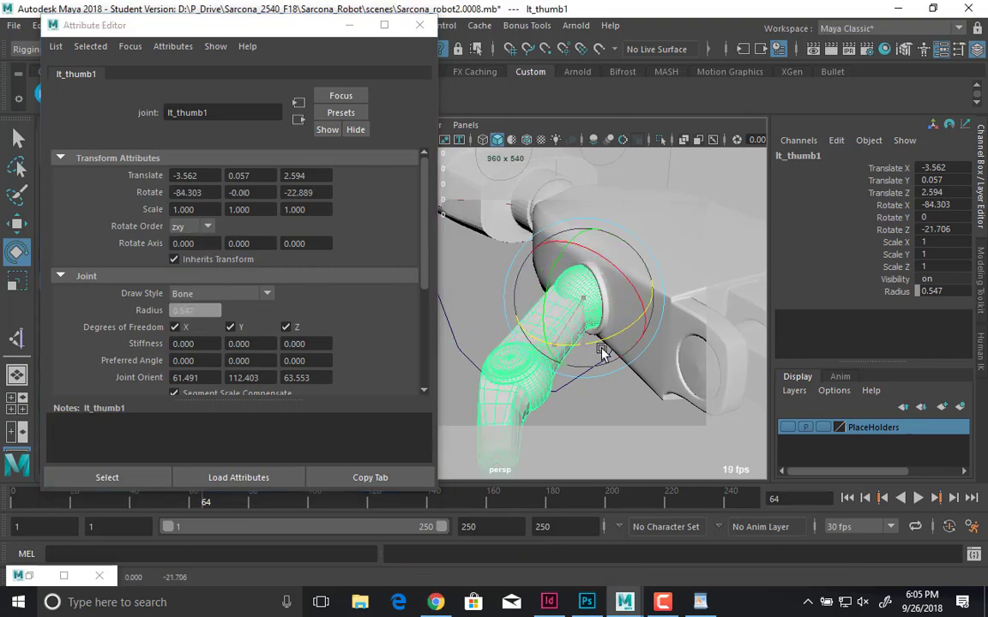
key("ctrl+z")
key("ctrl+z")
key("ctrl+z")
key("ctrl+z")
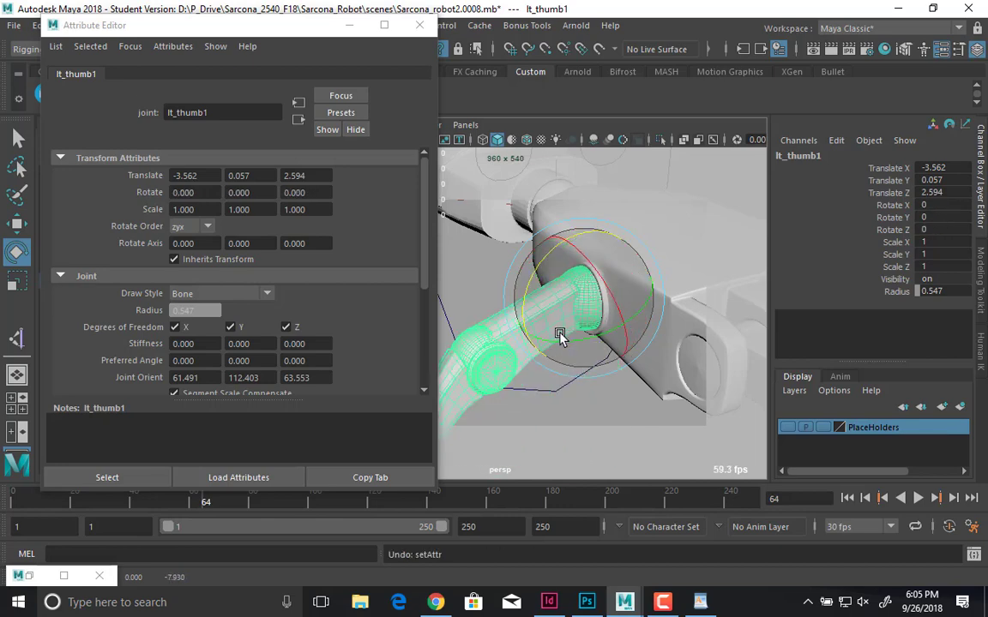
- Test the thumb's rotation rings under the zyx rotate order from a closer view and undo each trial rotation
left_click_drag(560, 326, 597, 255, "alt")
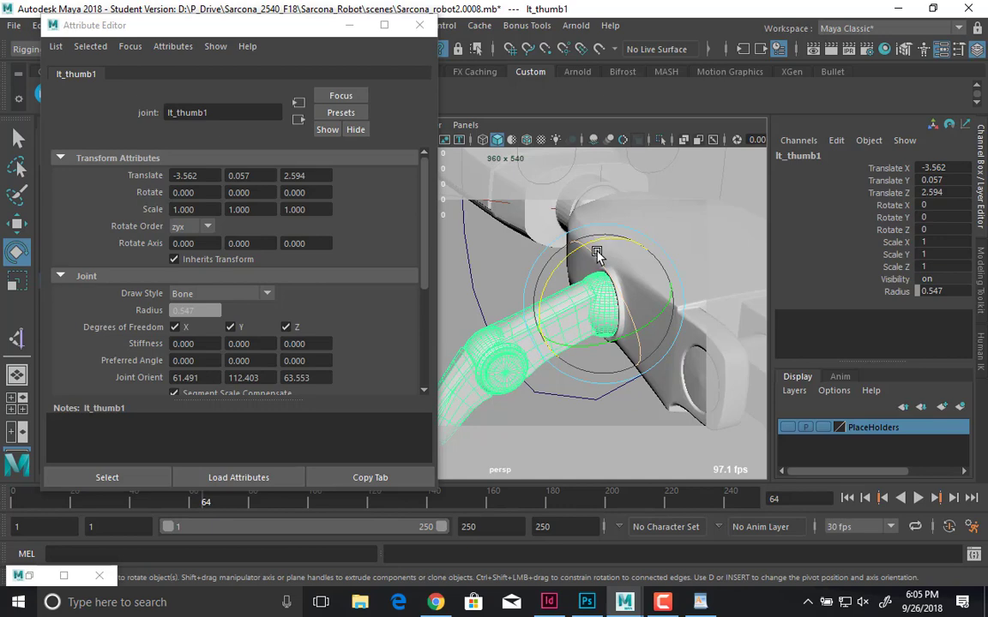
mouse_move(597, 255)
left_mouse_down("alt")
mouse_move(644, 281)
mouse_move(599, 254)
left_mouse_up("alt")
scroll(644, 280, "down", 5)
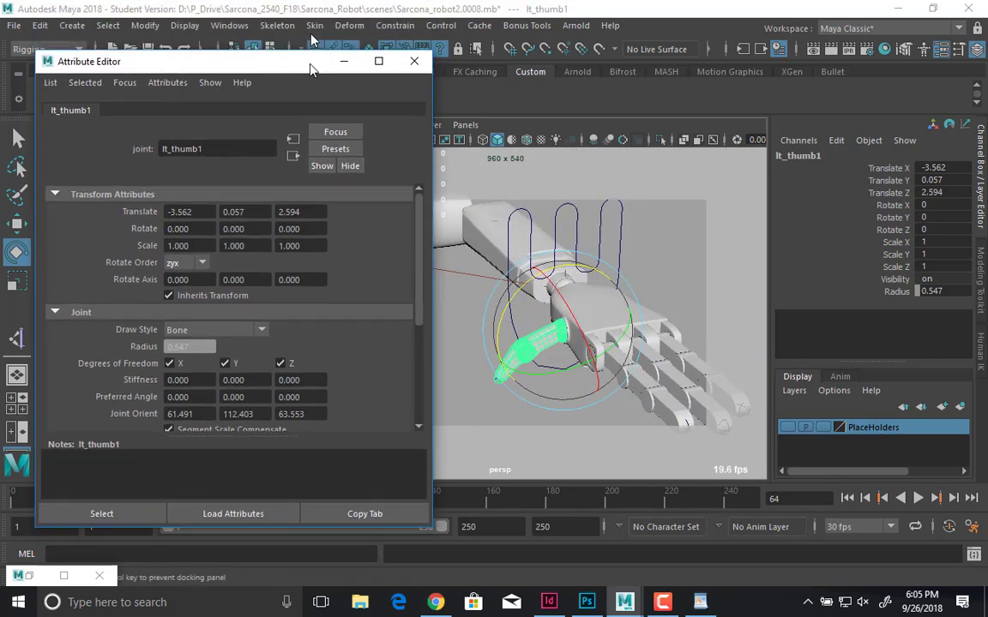
left_click_drag(287, 31, 285, 28)
scroll(674, 335, "up", 5)
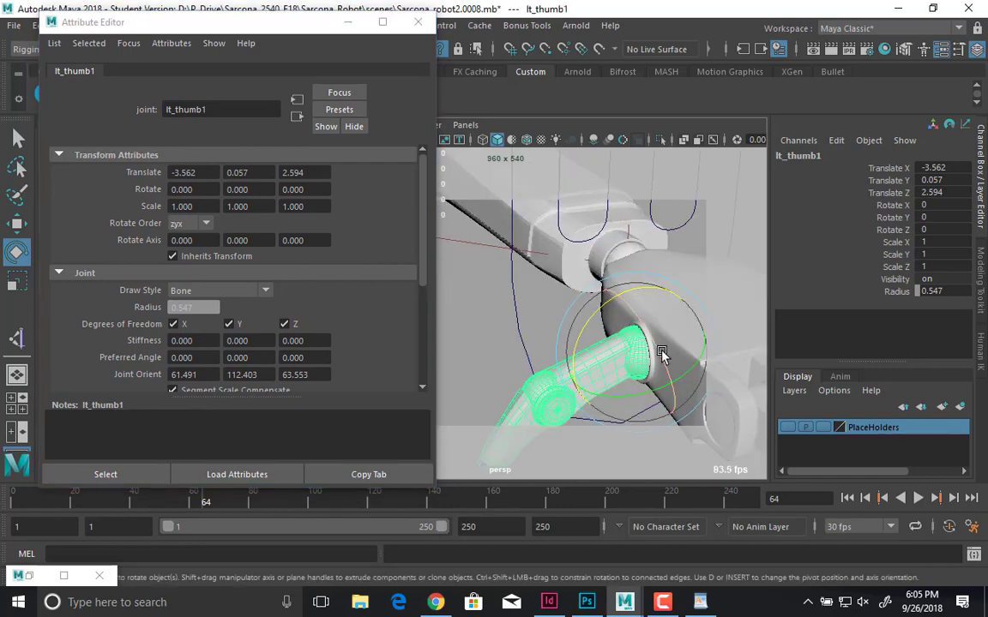
left_click_drag(659, 353, 636, 419)
key("ctrl+z")
key("ctrl+z")
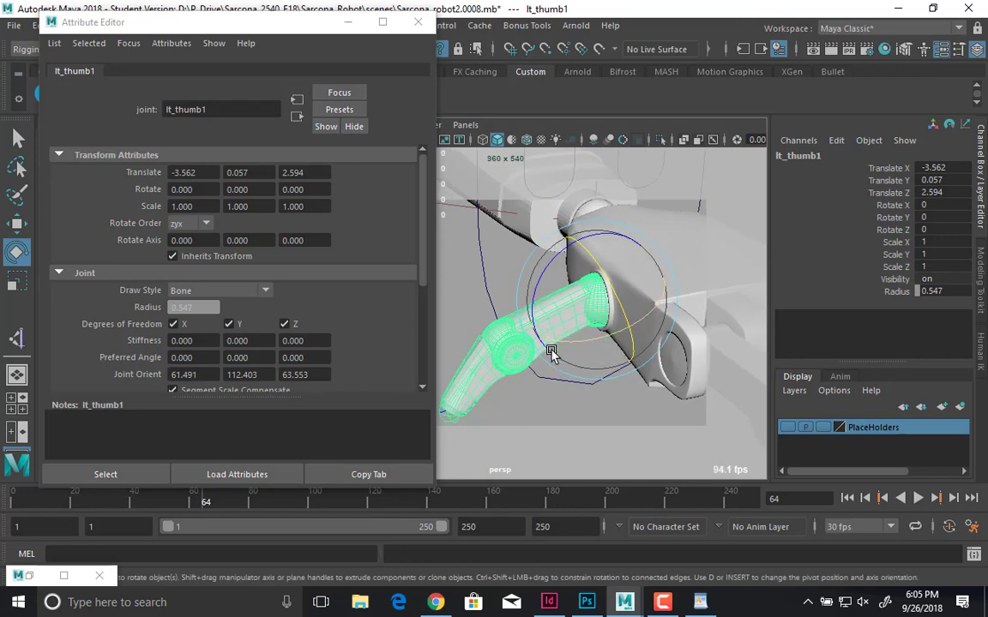
mouse_move(547, 267)
left_mouse_down()
mouse_move(515, 313)
mouse_move(548, 267)
left_mouse_up()
key("ctrl+z")
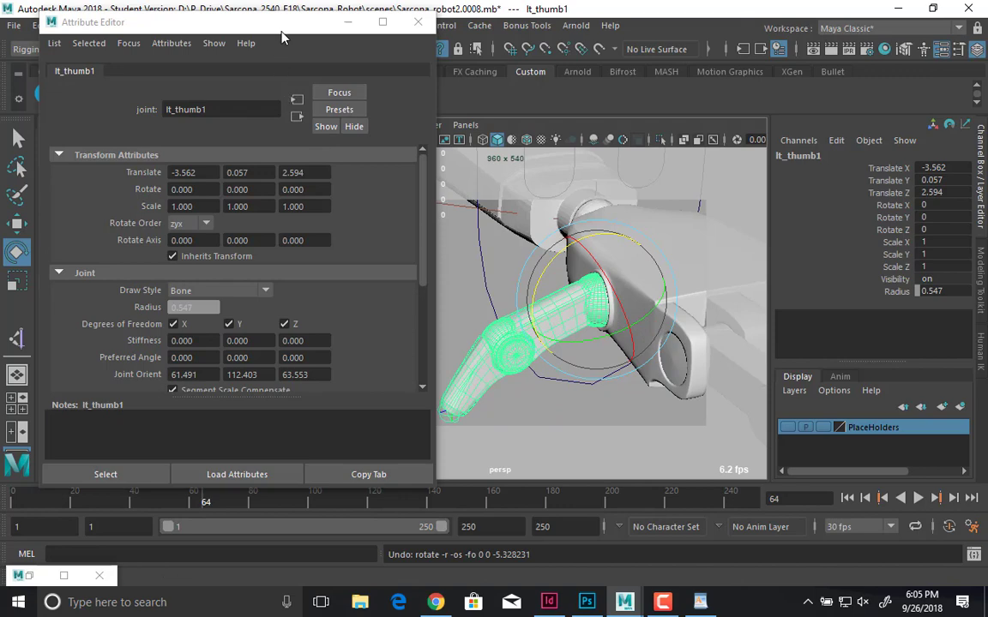
- Open the Expression Editor for lt_thumb1's Rotate X and Rotate Z channels and ready an empty expression for entry
left_click_drag(281, 35, 276, 341)
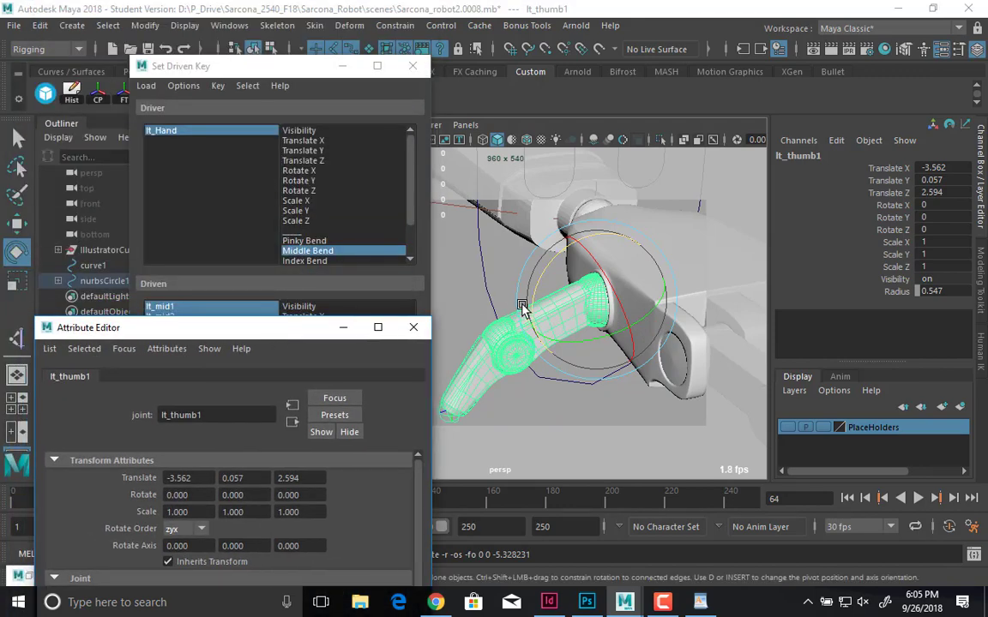
left_click(858, 205)
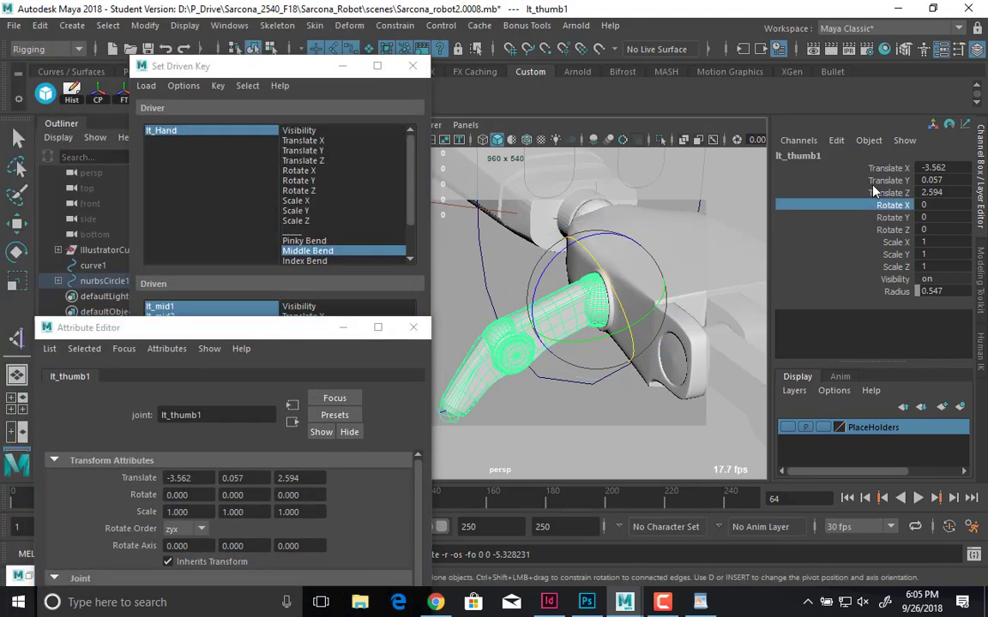
left_click(892, 231, "ctrl")
left_click(835, 140)
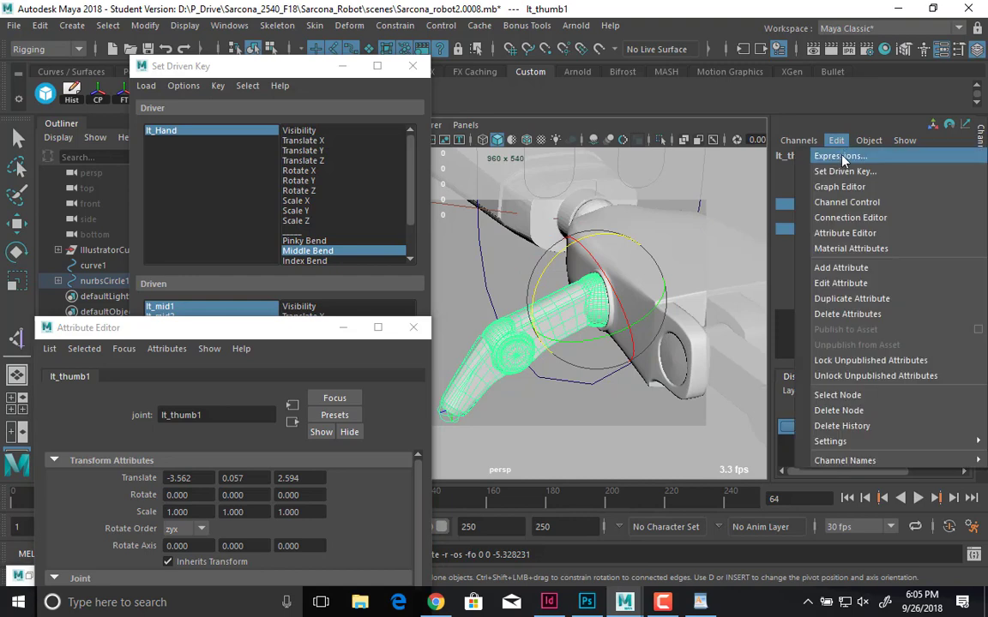
left_click(840, 156)
left_click_drag(405, 72, 585, 44)
left_click(376, 401)
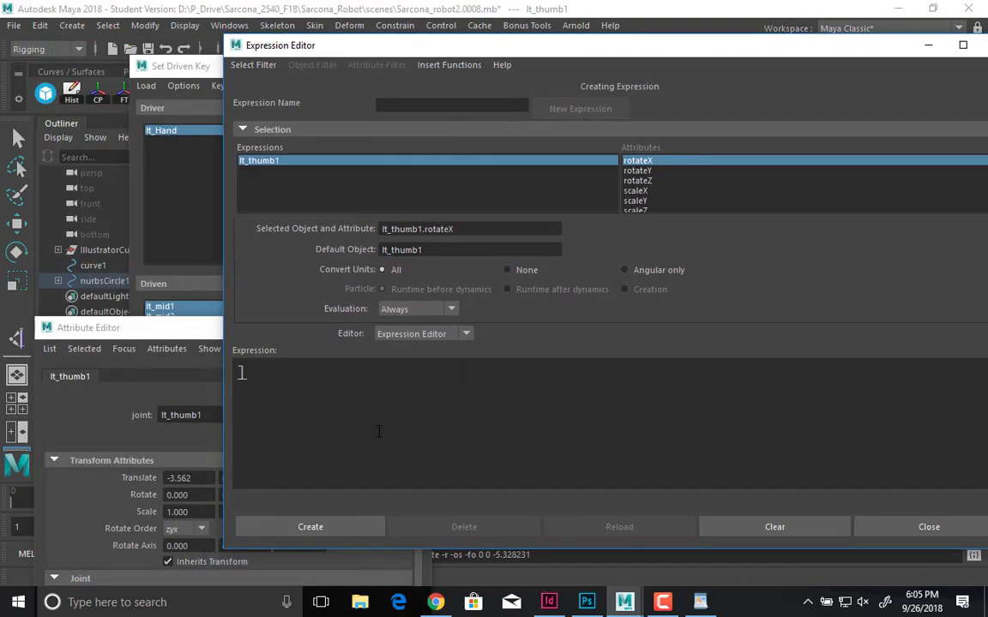
- Create the expression "lt_thumb1.rx = lt_Hand.thumbTwist;" to drive the thumb's X rotation from the hand control
type("lt_thumb")
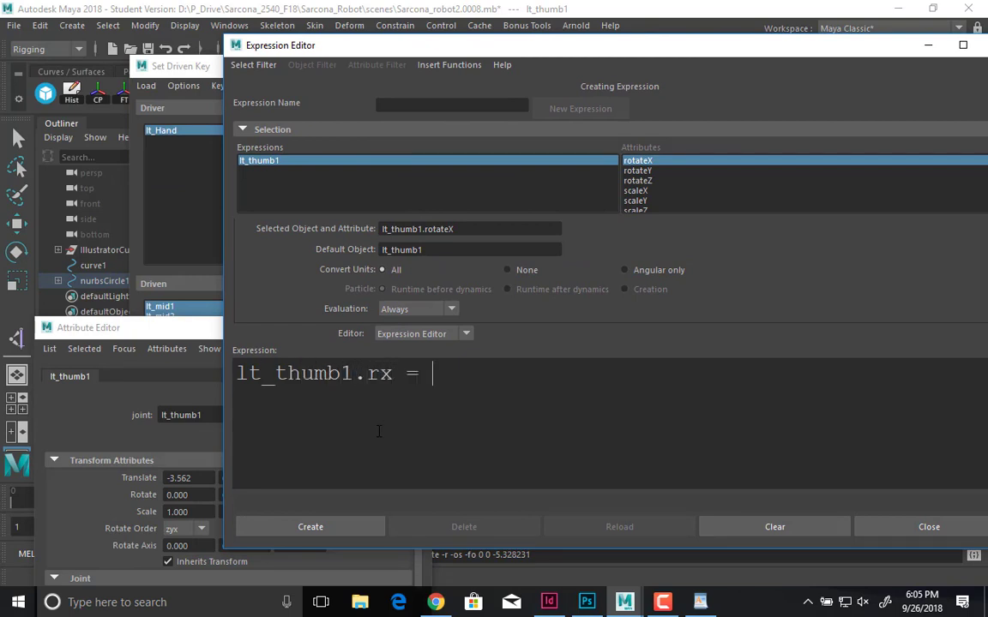
type("1.rx = lt_Hand.")
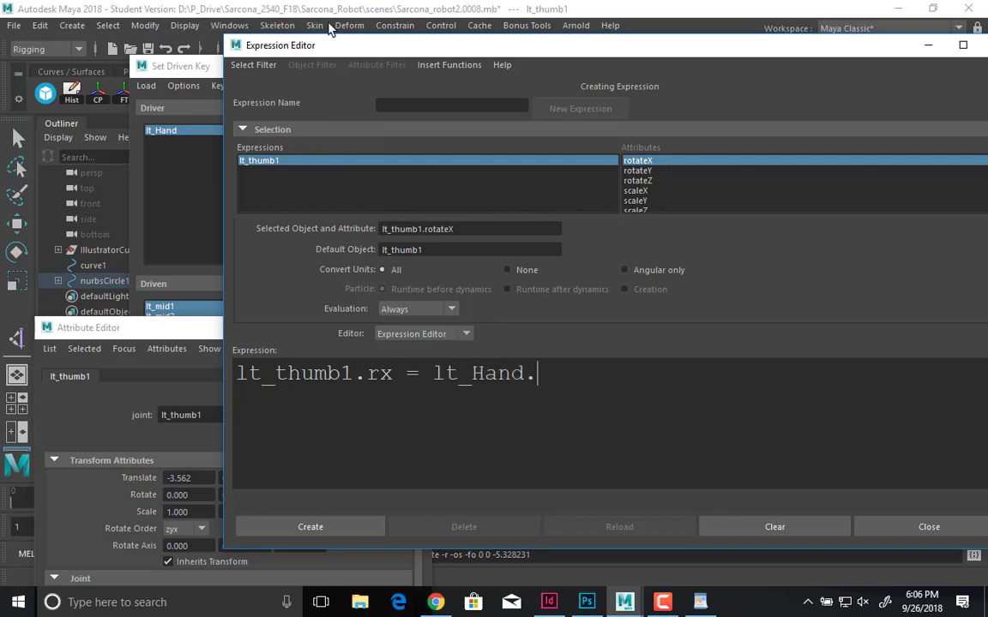
left_click_drag(365, 49, 558, 84)
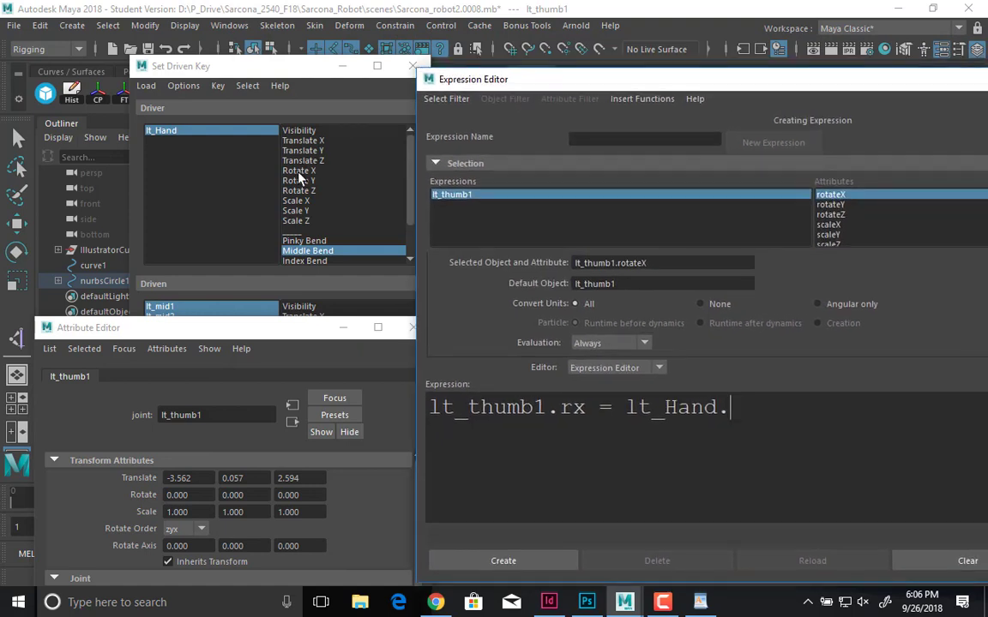
scroll(300, 178, "down", 2)
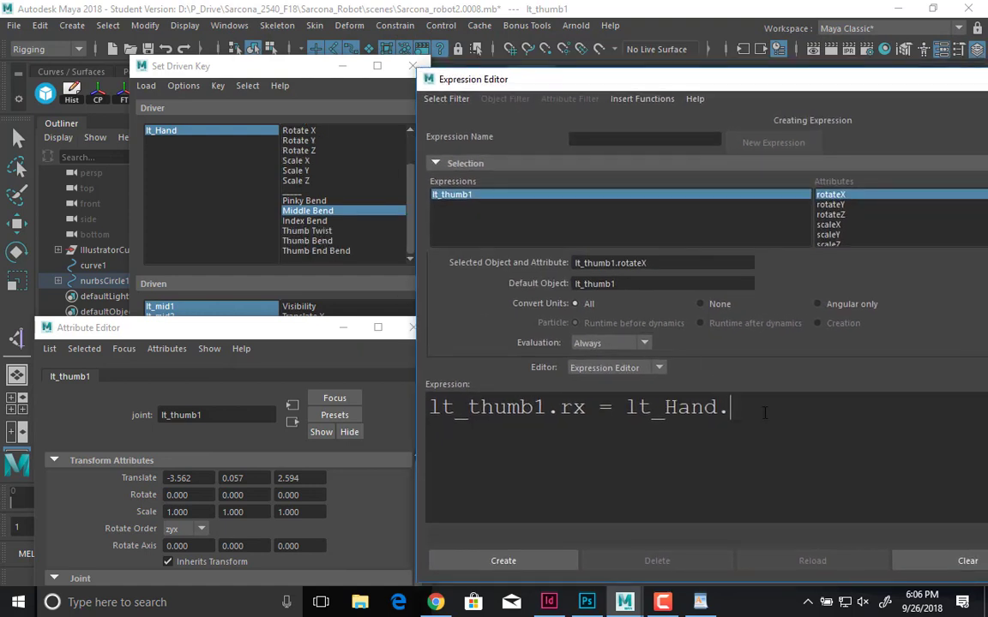
type("thumbTwist;")
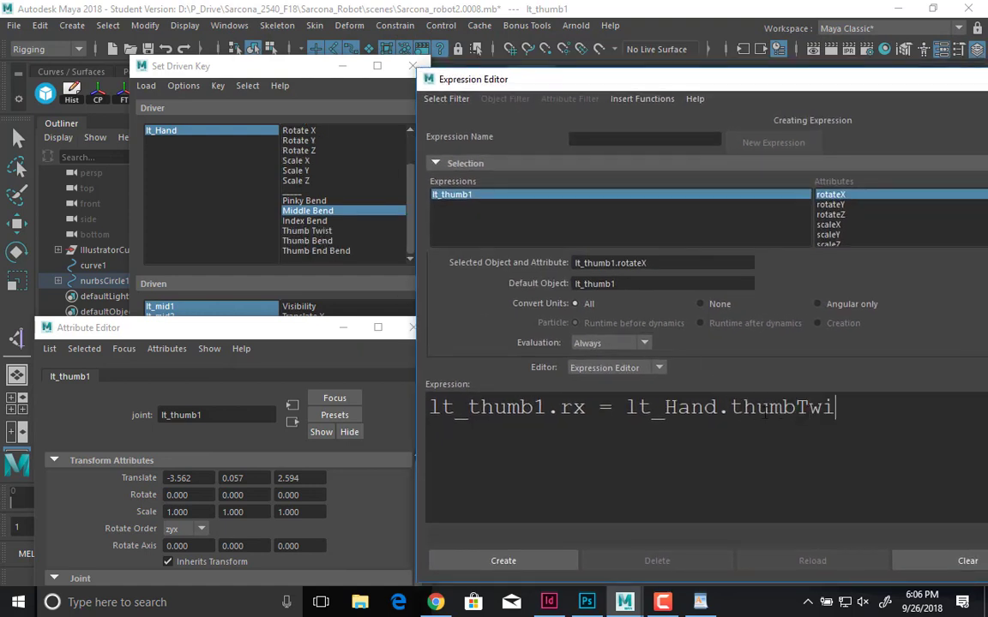
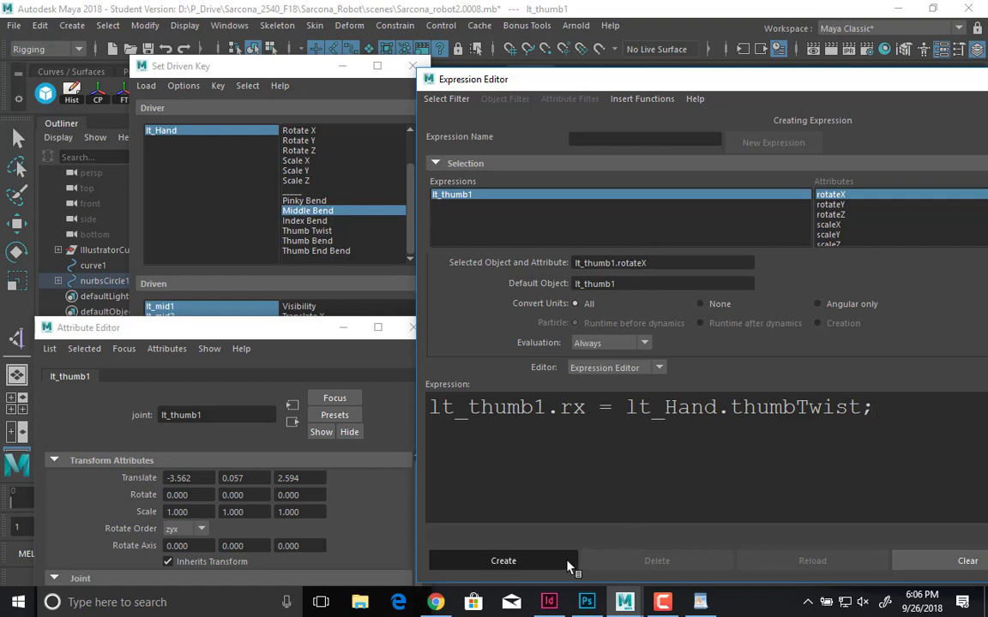
left_click(503, 561)
- Test the lt_Hand control's Thumb Twist attribute in the viewport and return it to 0
left_click_drag(815, 94, 433, 439)
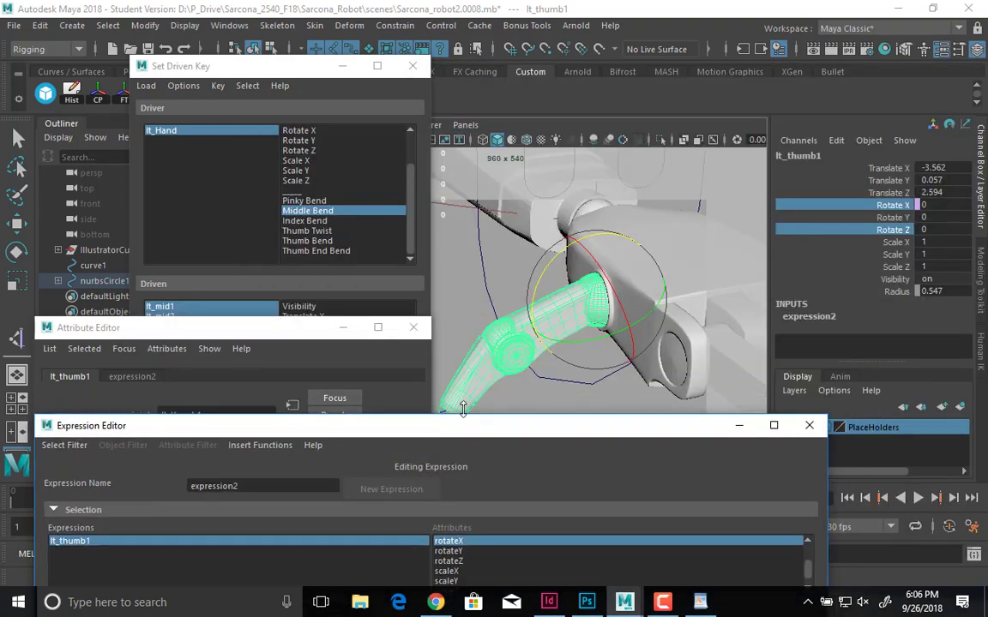
left_click(487, 281)
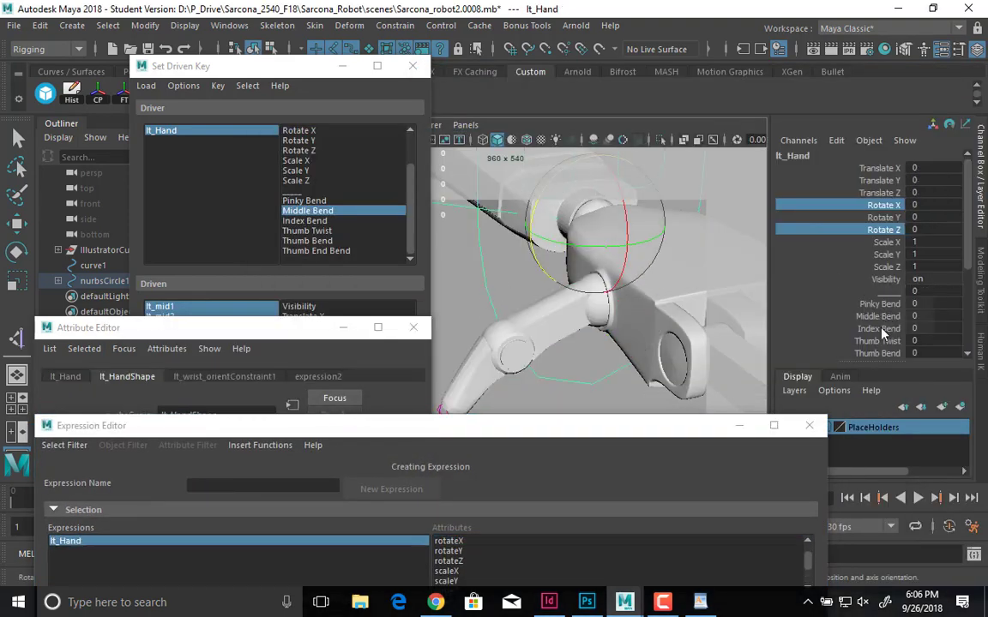
scroll(881, 334, "down", 2)
left_click(876, 306)
middle_click_drag(742, 310, 409, 444)
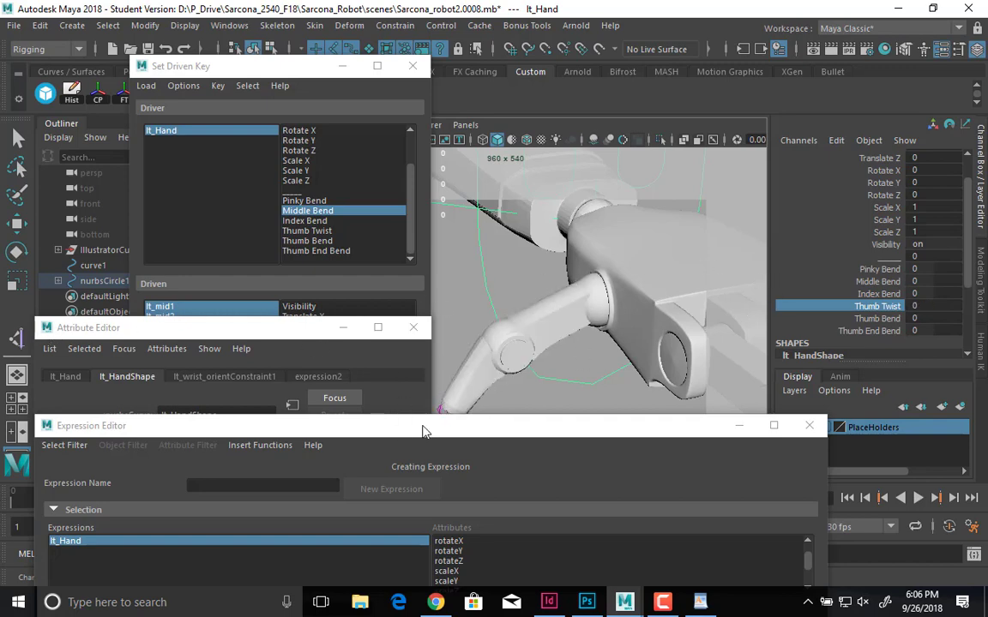
- List the expressions by name and open expression2 for editing
left_click_drag(422, 431, 603, 75)
left_click(246, 92)
left_click(260, 115)
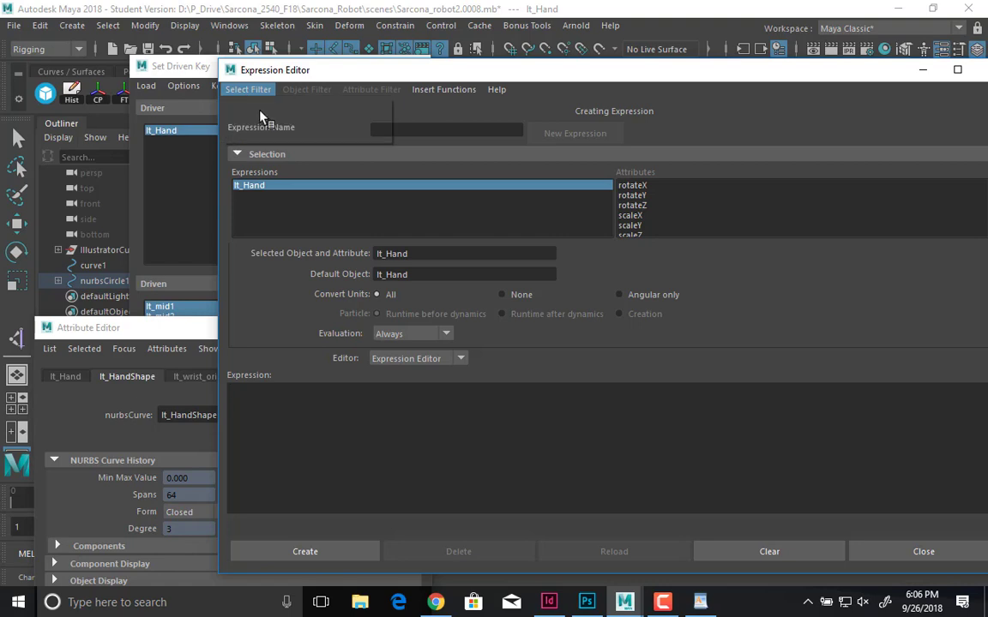
left_click(274, 196)
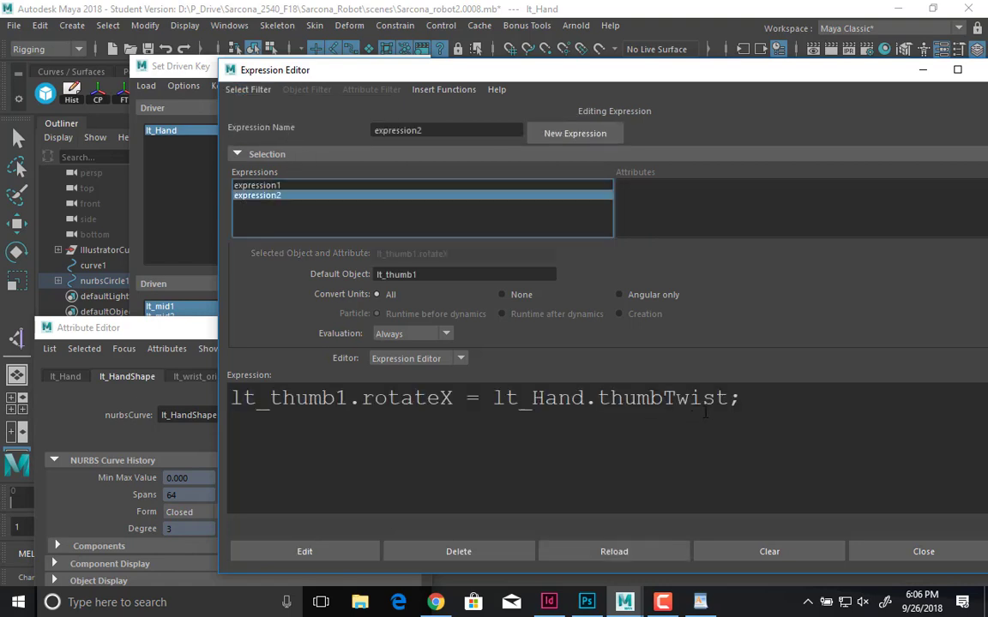
left_click(756, 408)
left_click_drag(551, 78, 612, 72)
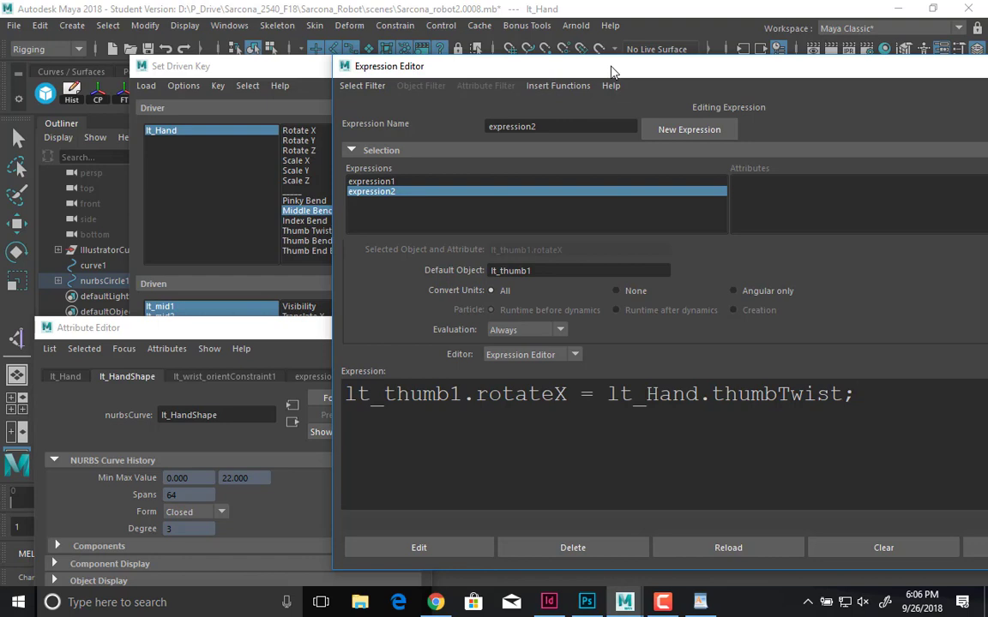
- Duplicate the "lt_thumb1.rotateX = lt_Hand.thumbTwist;" line onto a second line of the expression
key("Return")
type("indexBend")
key("ctrl+z")
key("ctrl+a")
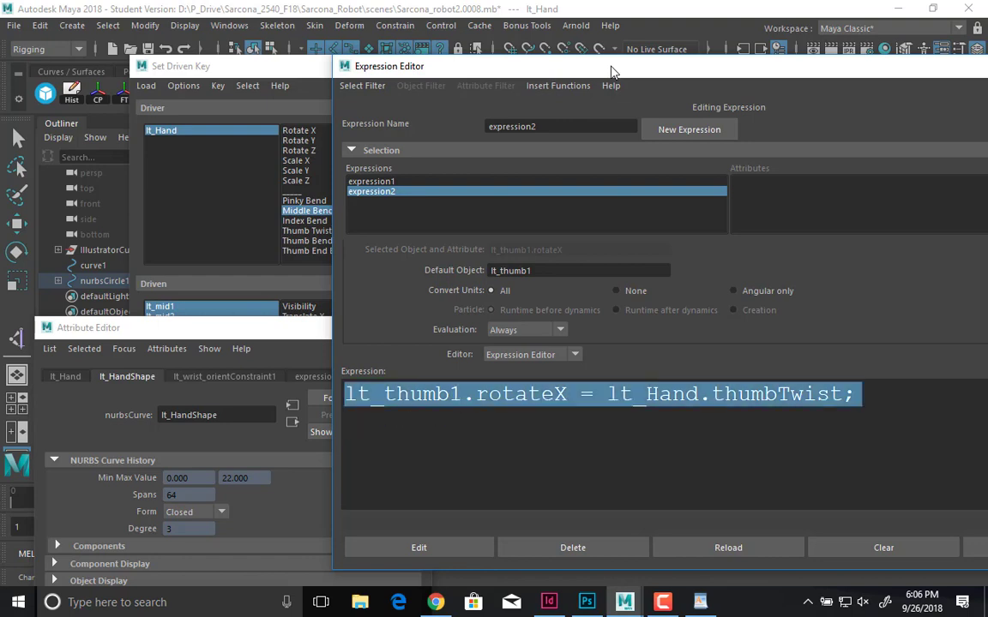
key("ctrl+c")
key("Right")
key("ctrl+v")
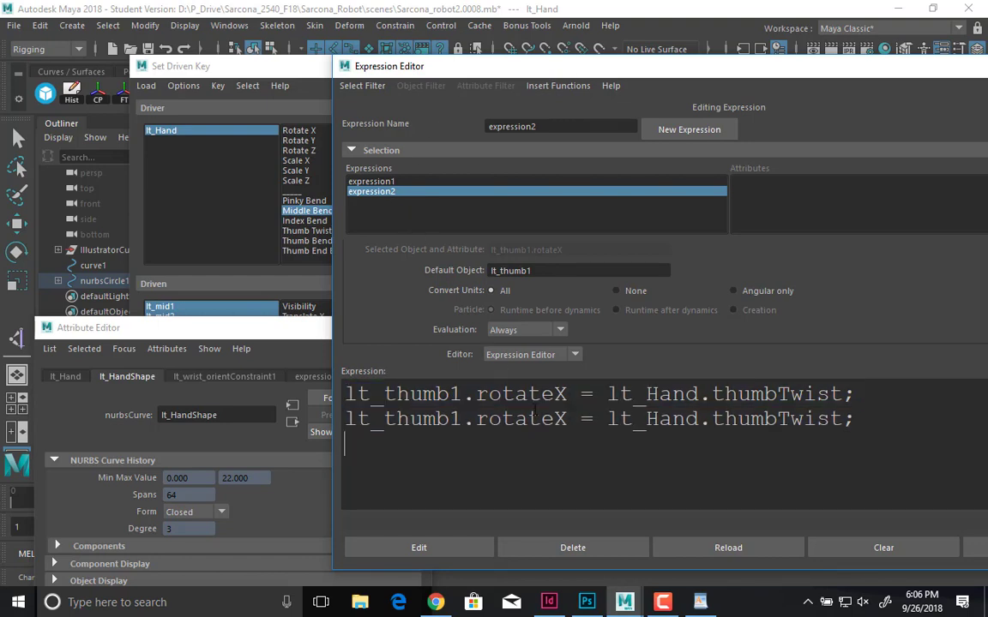
- Change the second line to "lt_thumb1.rotateZ = lt_Hand.thumbBend;" and apply the edit to expression2
left_click_drag(569, 420, 562, 419)
type("Z")
double_click(828, 420)
left_click(831, 419)
left_click_drag(844, 419, 777, 419)
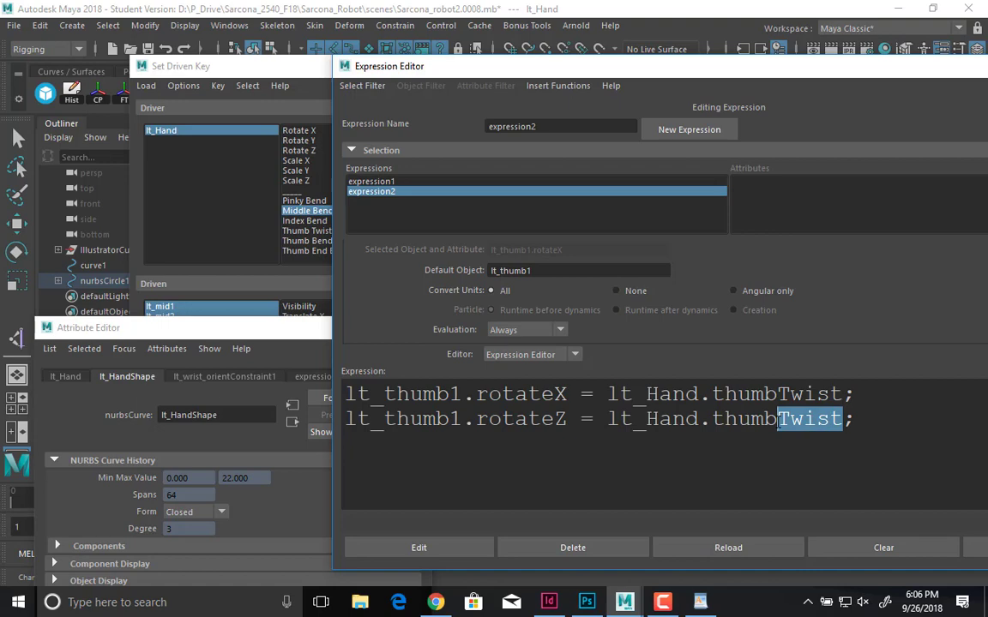
type("Bend")
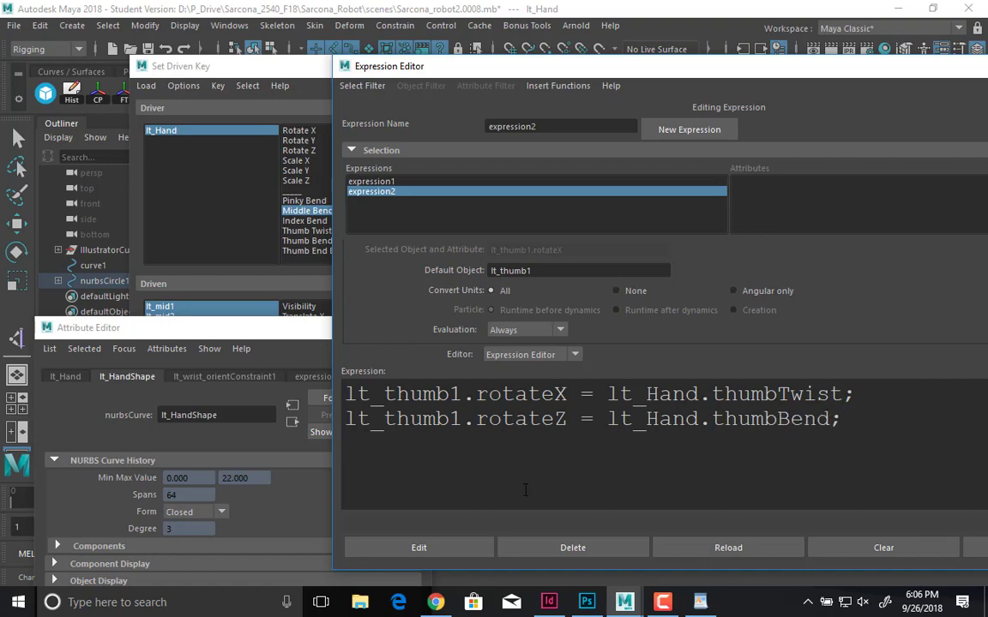
left_click(452, 547)
- Test lt_Hand's Thumb Twist and Thumb Bend while viewing the thumb from several angles, and reset both to 0
left_click_drag(433, 66, 374, 473)
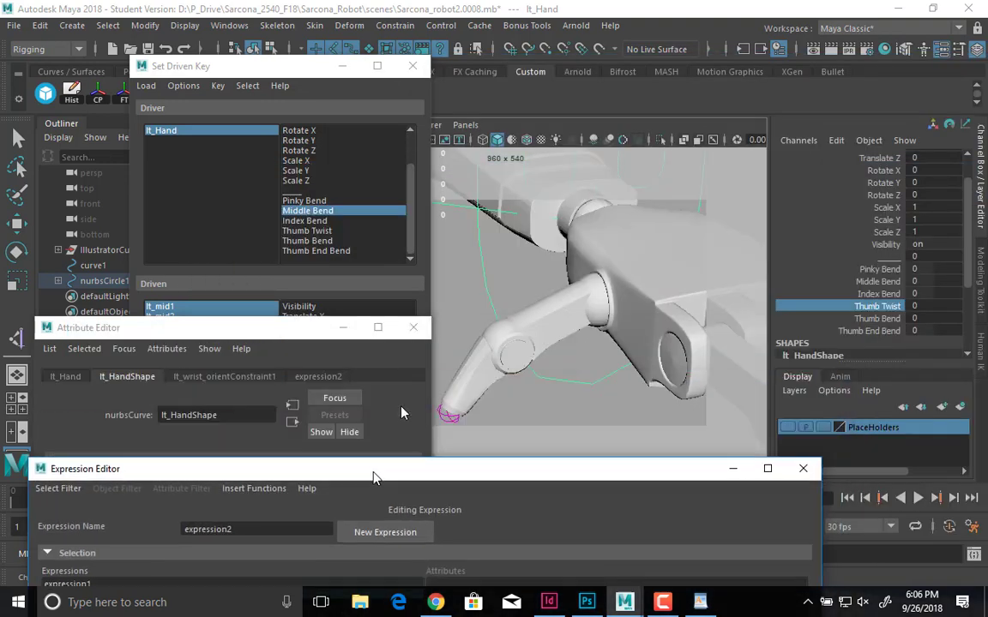
middle_click_drag(603, 339, 548, 334)
left_click(877, 318)
middle_click_drag(479, 317, 975, 319)
left_click(886, 307)
middle_click_drag(637, 339, 274, 341)
left_click(796, 334)
left_click(877, 318)
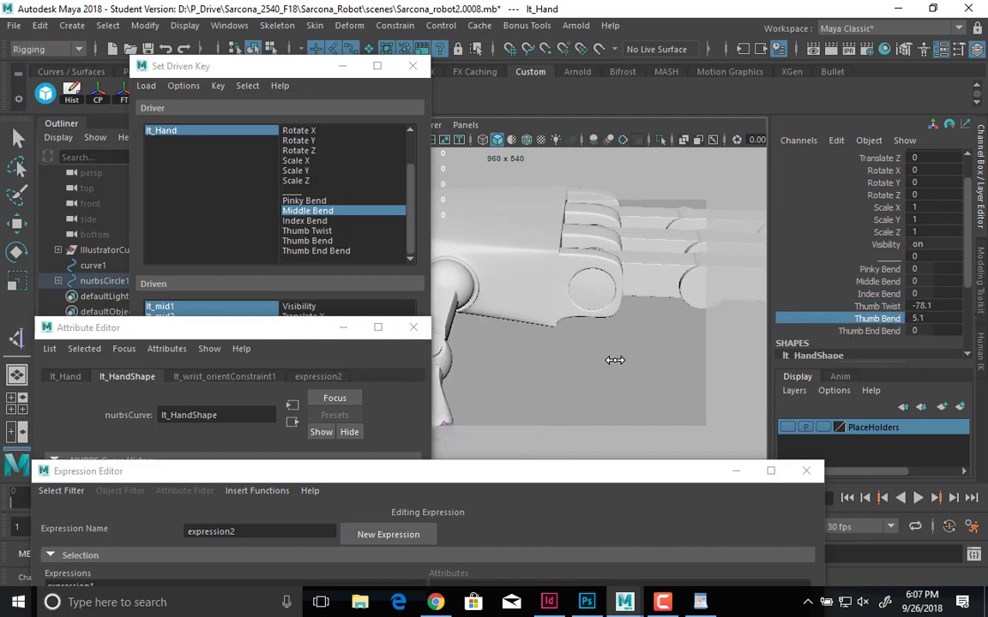
middle_click_drag(613, 359, 899, 352)
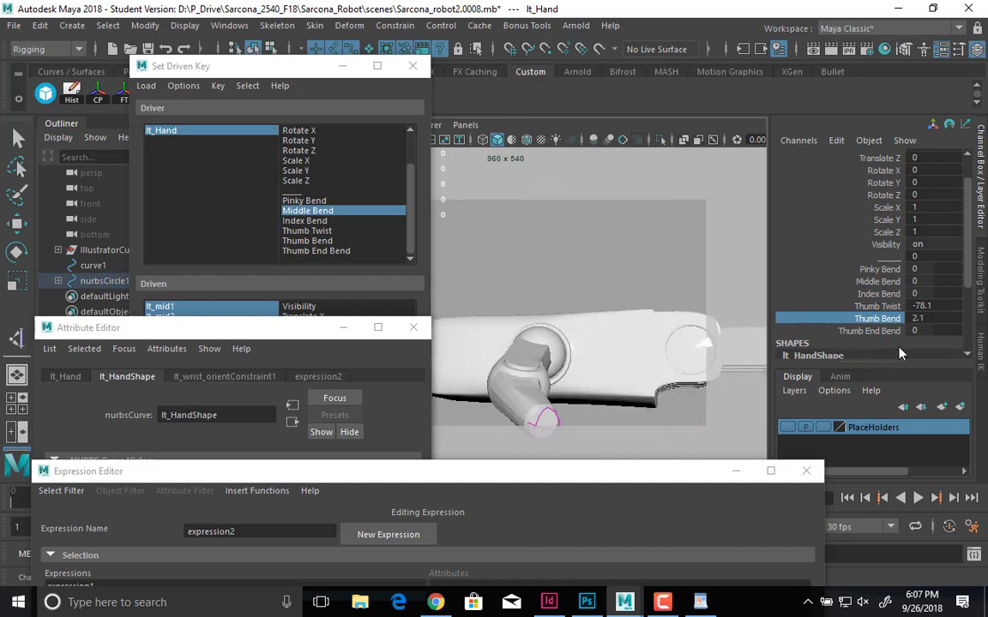
left_click_drag(939, 306, 939, 319)
type("0")
key("Return")
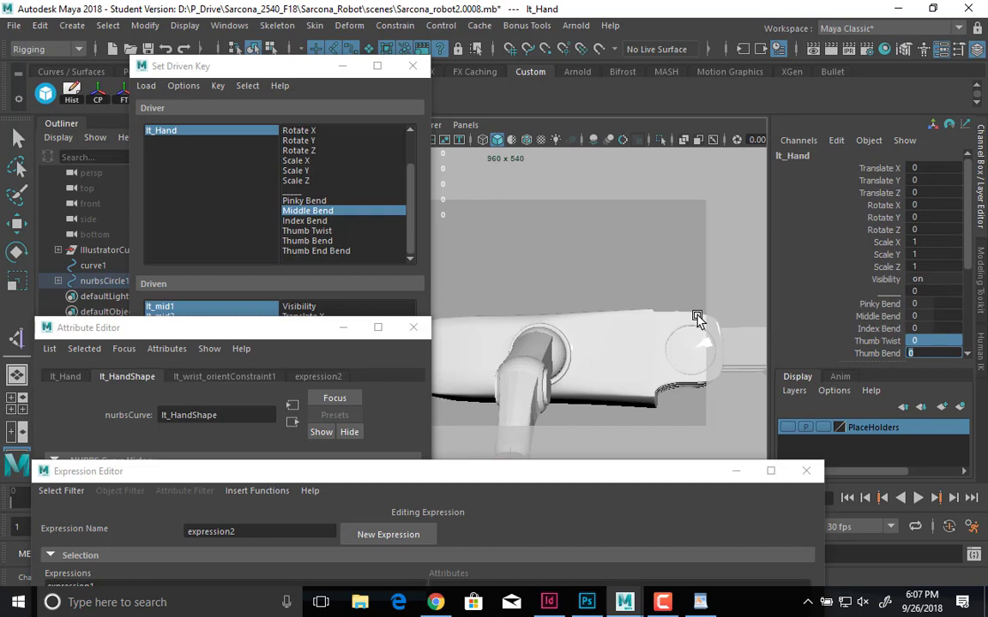
- Multiply thumbTwist by 10 and thumbBend by 2.5 in expression2 and apply the edit
left_click_drag(490, 470, 528, 40)
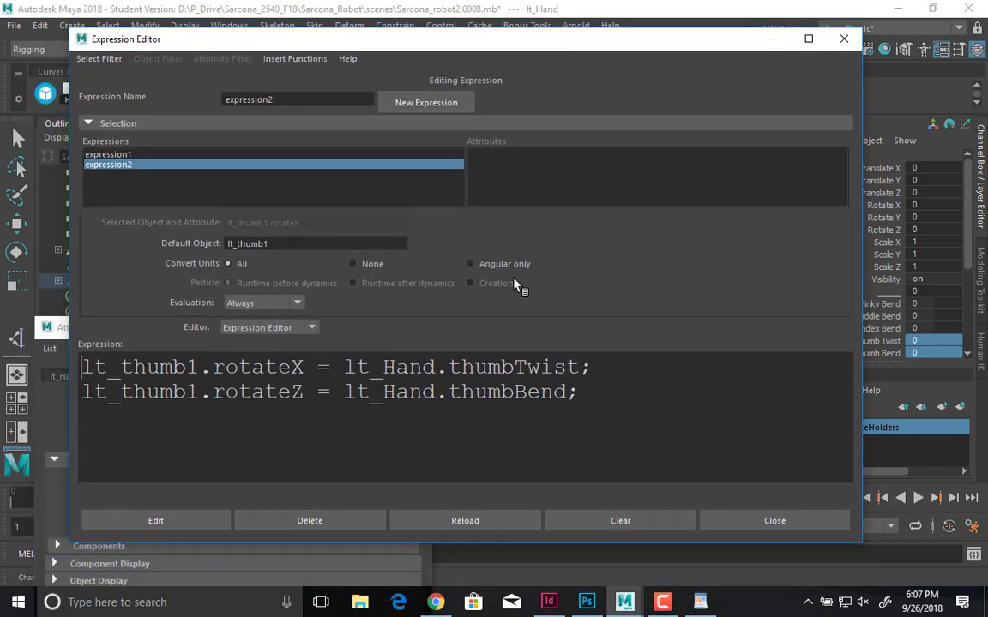
left_click(582, 367)
type("*10")
type("*")
type("3")
key("BackSpace")
type("2.5")
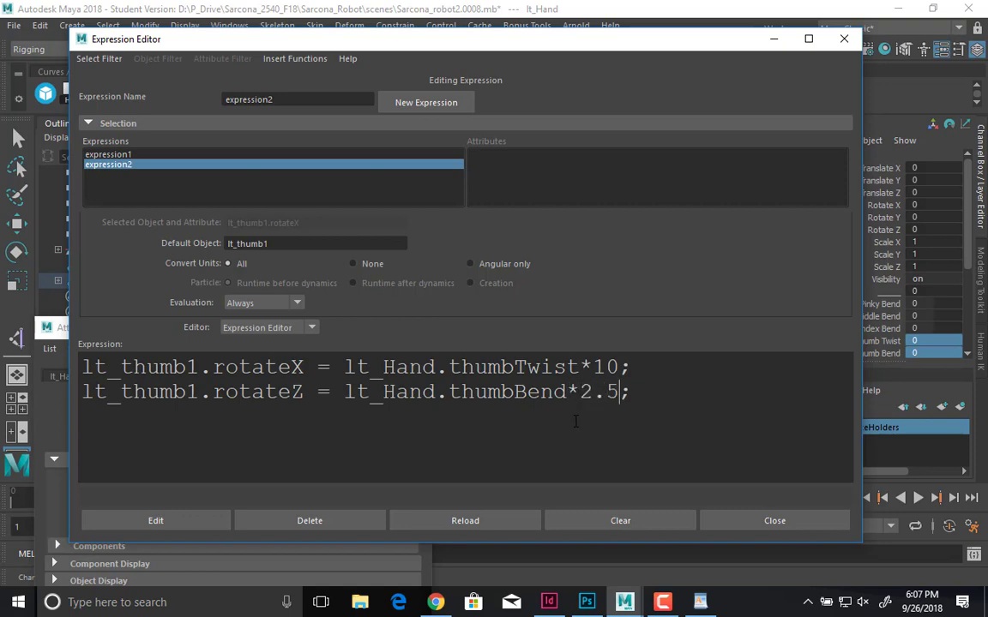
left_click(147, 525)
- Test the scaled Thumb Twist and Thumb Bend responses on lt_Hand and return both values to 0
left_click_drag(600, 51, 583, 532)
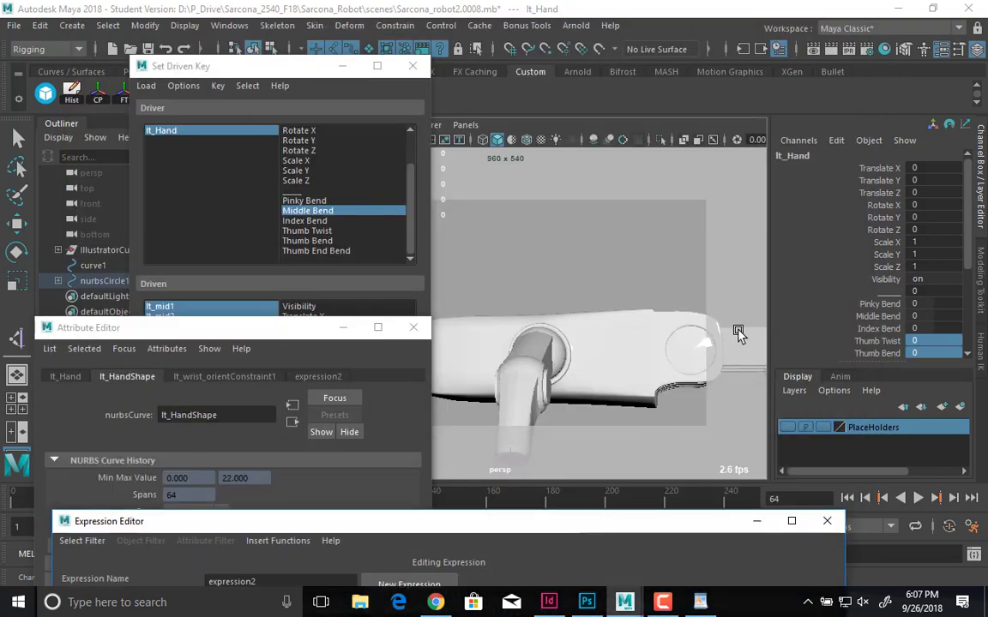
middle_click_drag(739, 334, 703, 326)
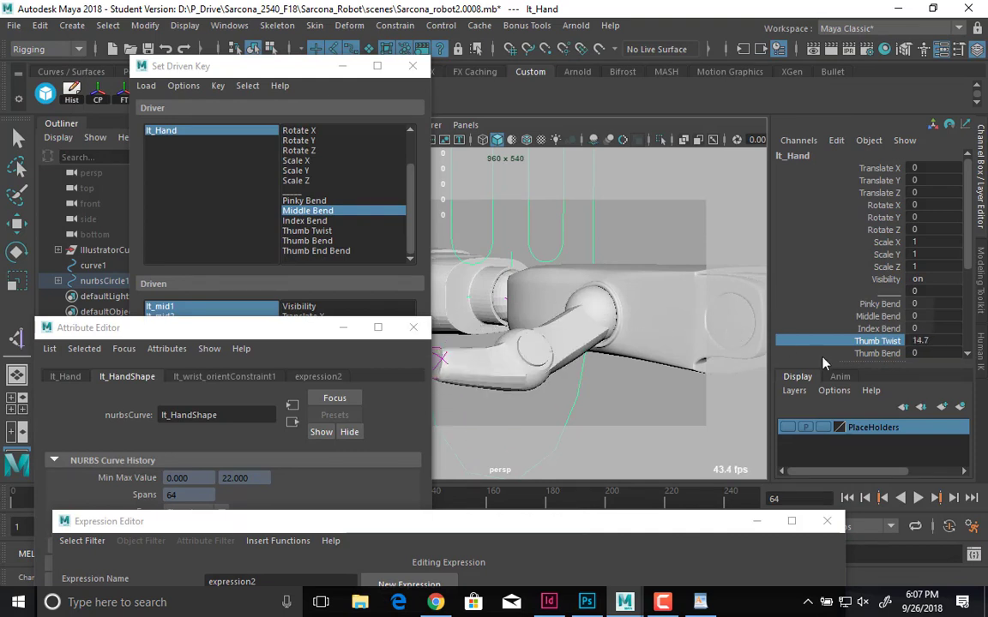
middle_click_drag(823, 364, 683, 346)
left_click(876, 353)
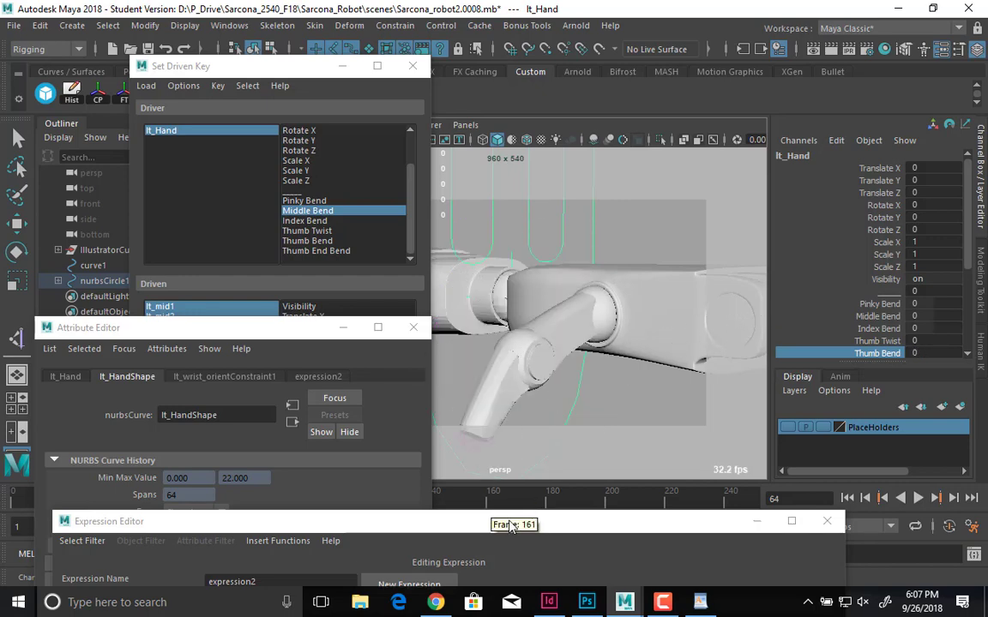
- Copy both thumb lines out of expression2 and delete that expression
left_click_drag(511, 526, 567, 32)
left_click_drag(669, 381, 436, 355)
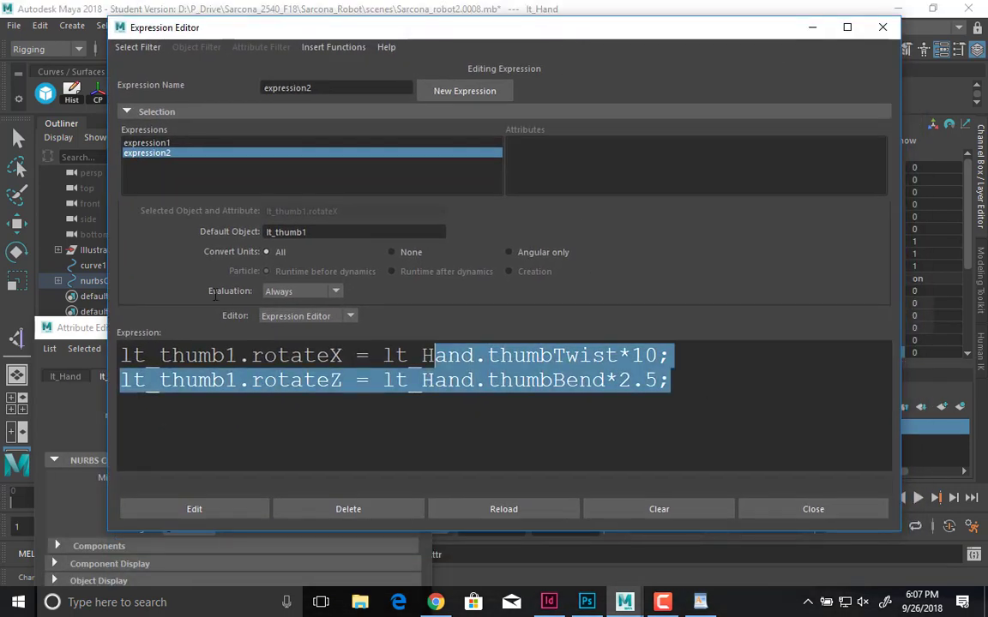
left_click_drag(215, 295, 166, 297)
key("ctrl+c")
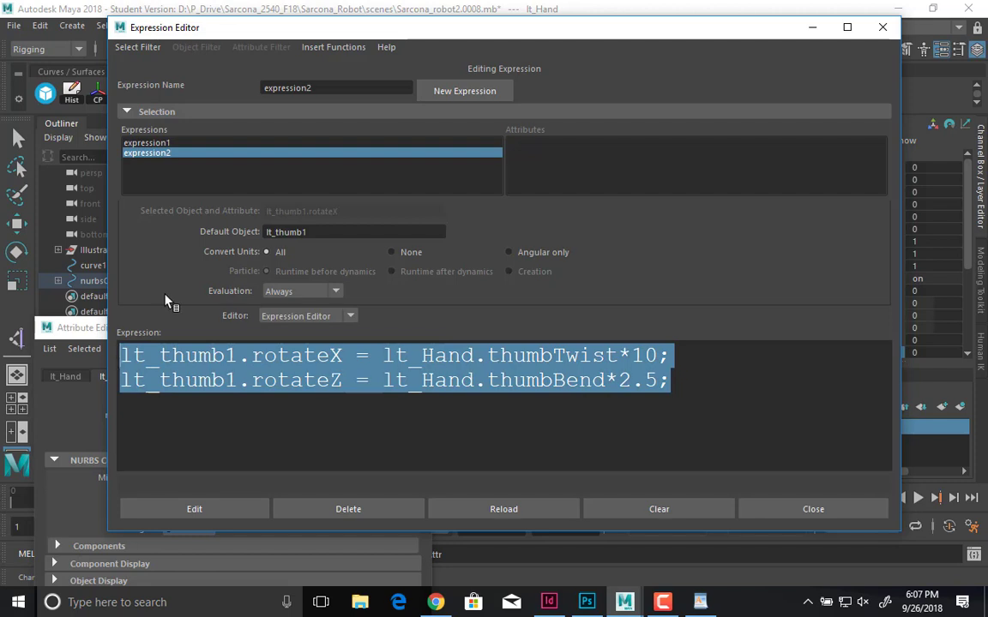
key("Delete")
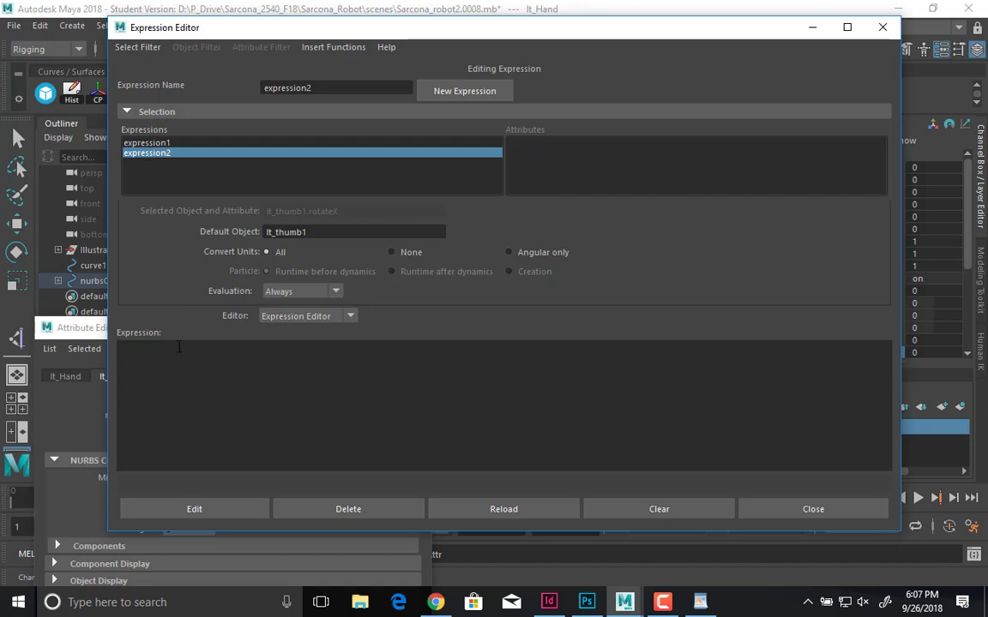
left_click(298, 509)
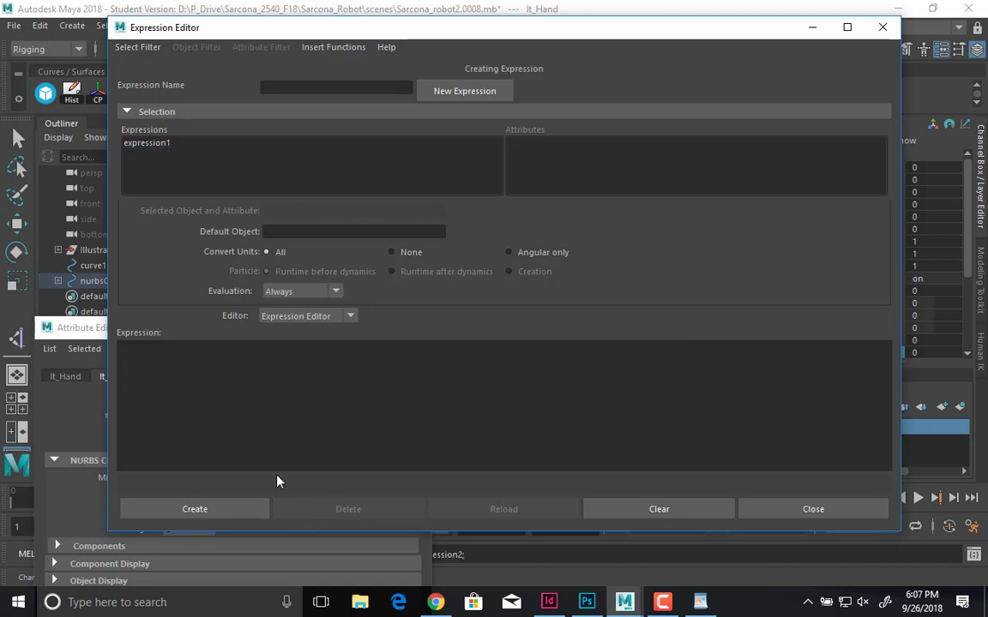
- Paste the two thumb lines below the rt_thigh line in expression1 and apply the edit
left_click(145, 143)
left_click(623, 436)
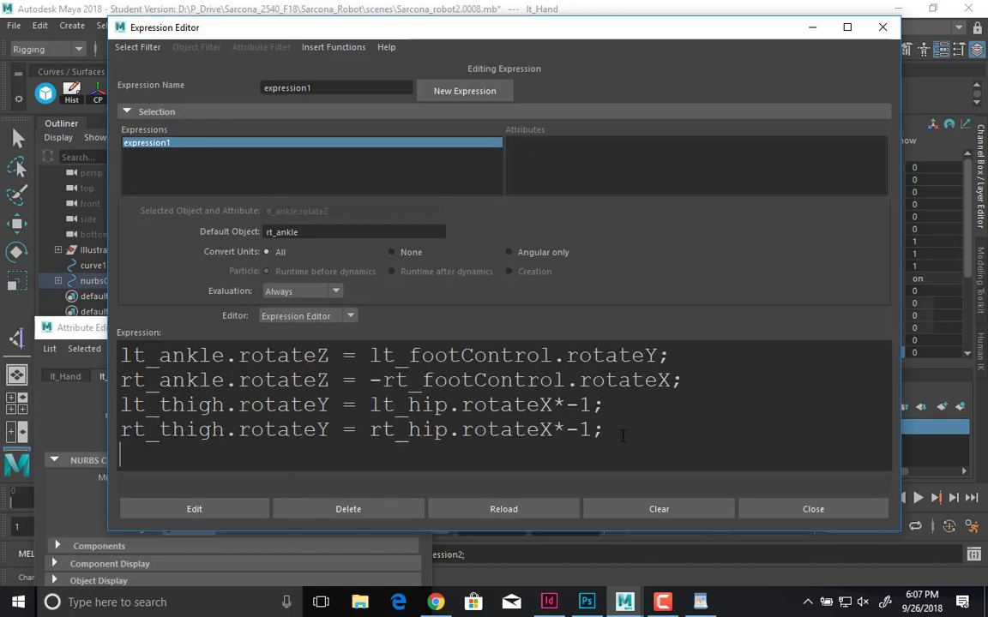
key("ctrl+v")
left_click(245, 511)
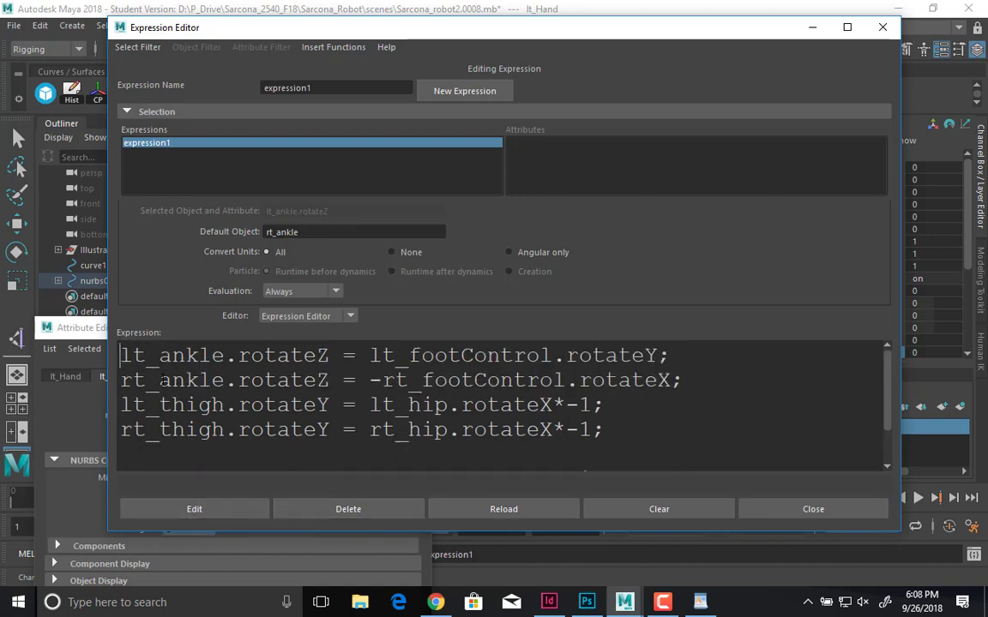
- Insert the comment //Leg Controllers above the lt_ankle line in expression1
key("Return")
type("//")
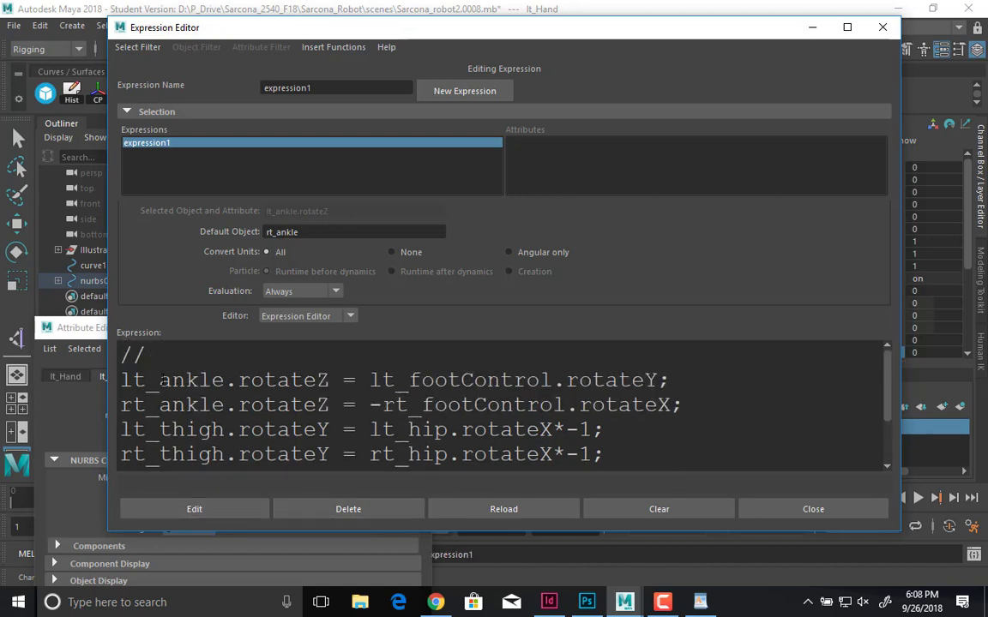
type("Leg Controllers")
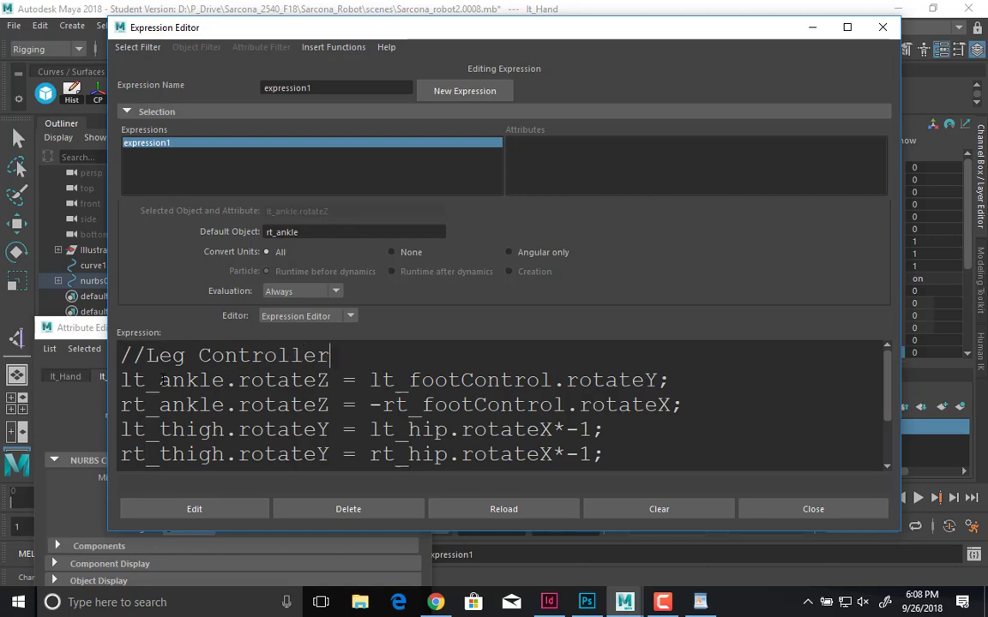
- Add the comment //Thumb Controllers directly above the lt_thumb1 line in expression1 and apply the edit
key("Down")
key("Down")
key("Down")
key("Down")
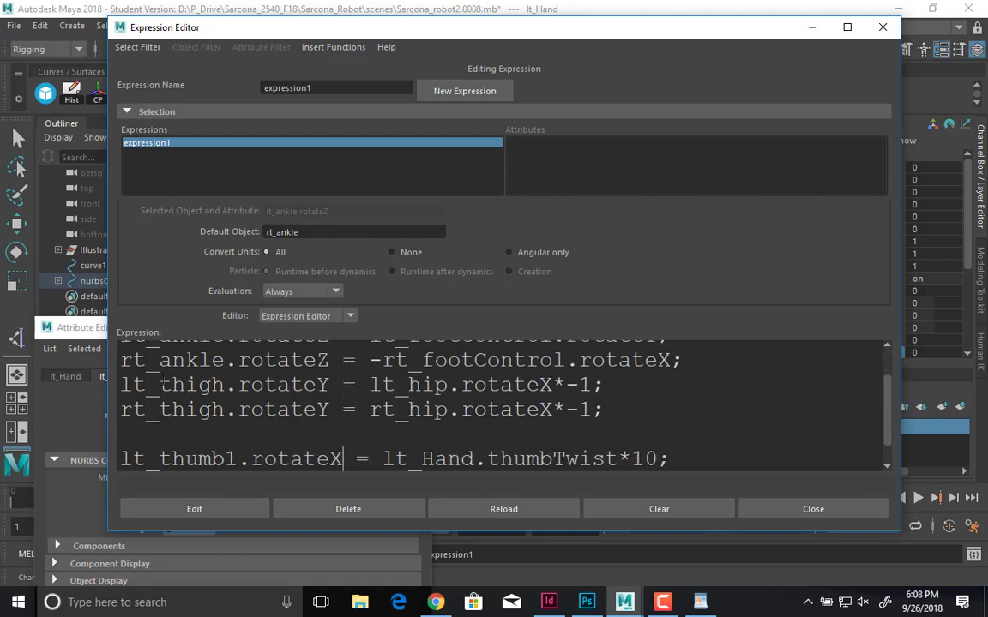
key("Up")
key("Return")
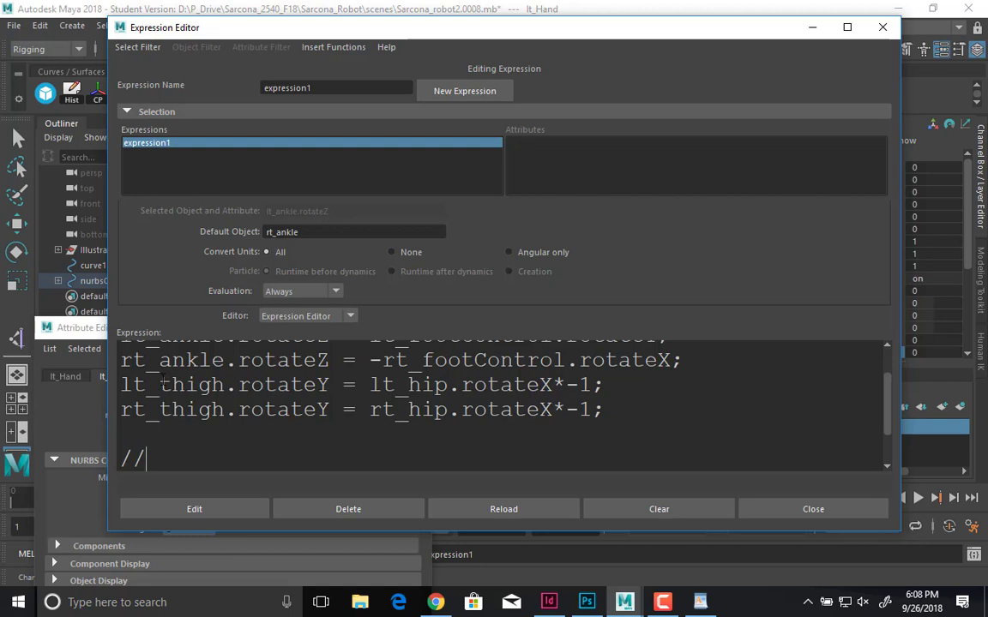
type("//thumb")
key("BackSpace")
key("BackSpace")
key("BackSpace")
key("BackSpace")
key("BackSpace")
type("Thumb Controllers")
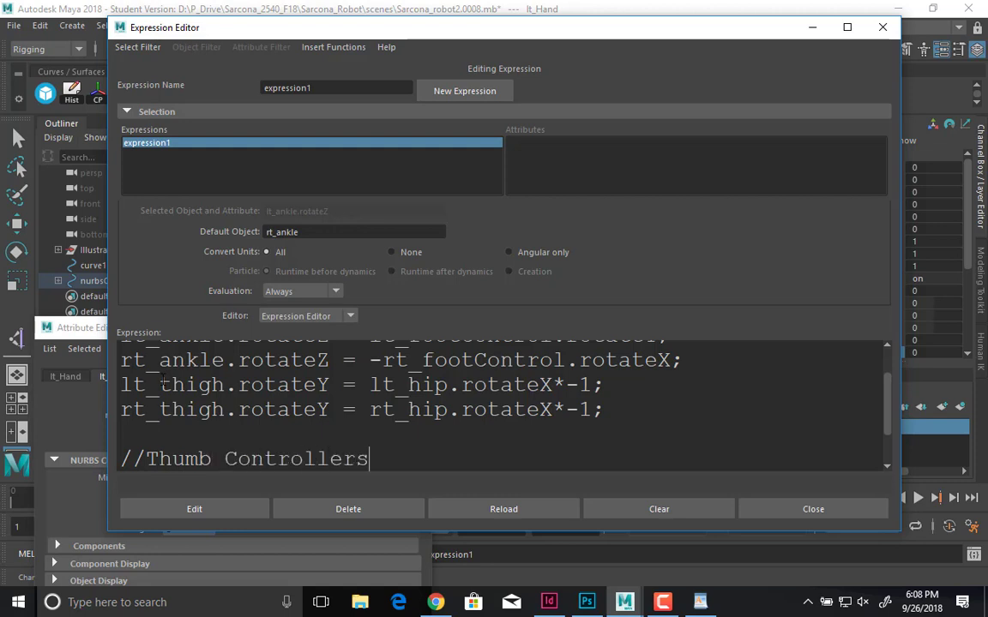
left_click(209, 517)
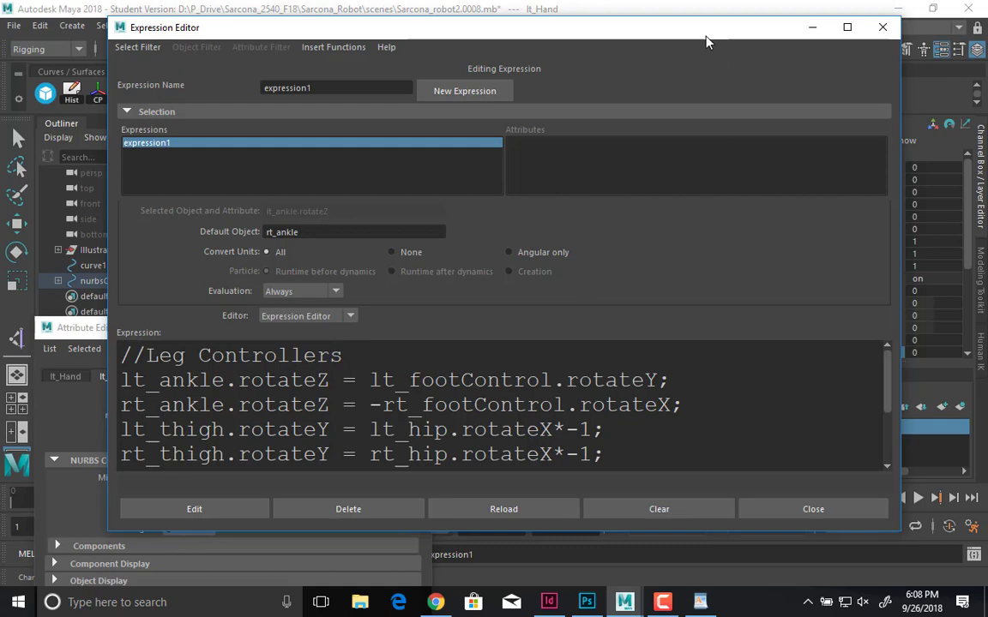
- Select the lt_thumb2 joint and load it as the driven object for the driven key
left_click_drag(706, 42, 708, 507)
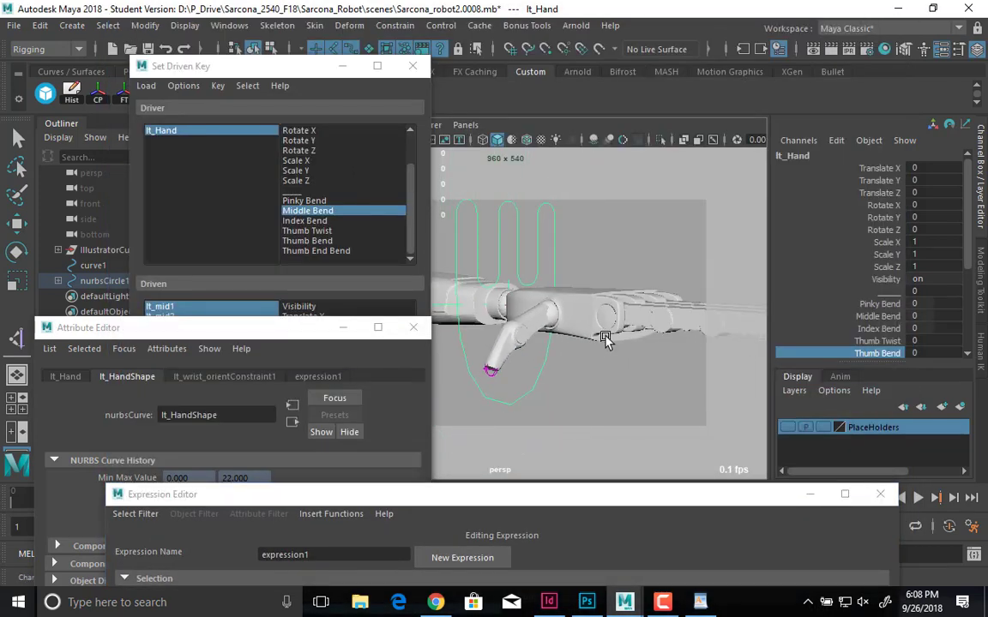
left_click(482, 324)
key("e")
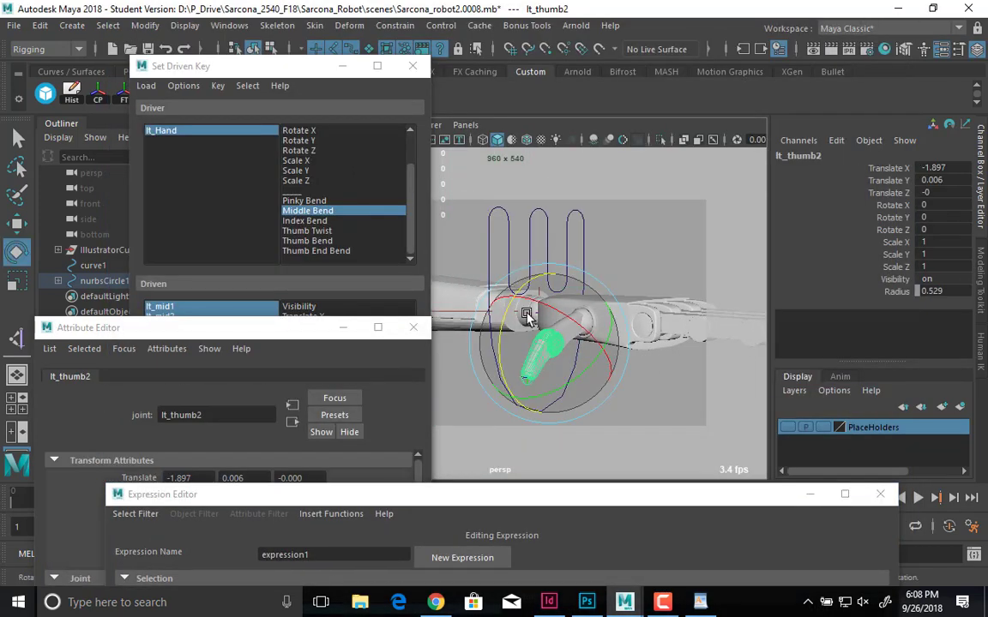
left_click_drag(506, 324, 532, 209)
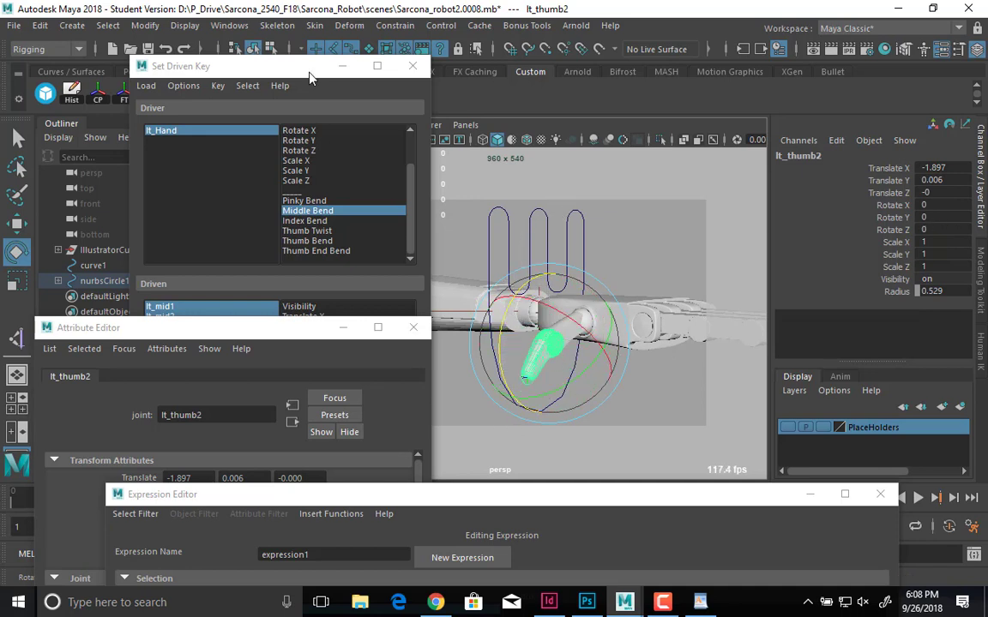
left_click(285, 76)
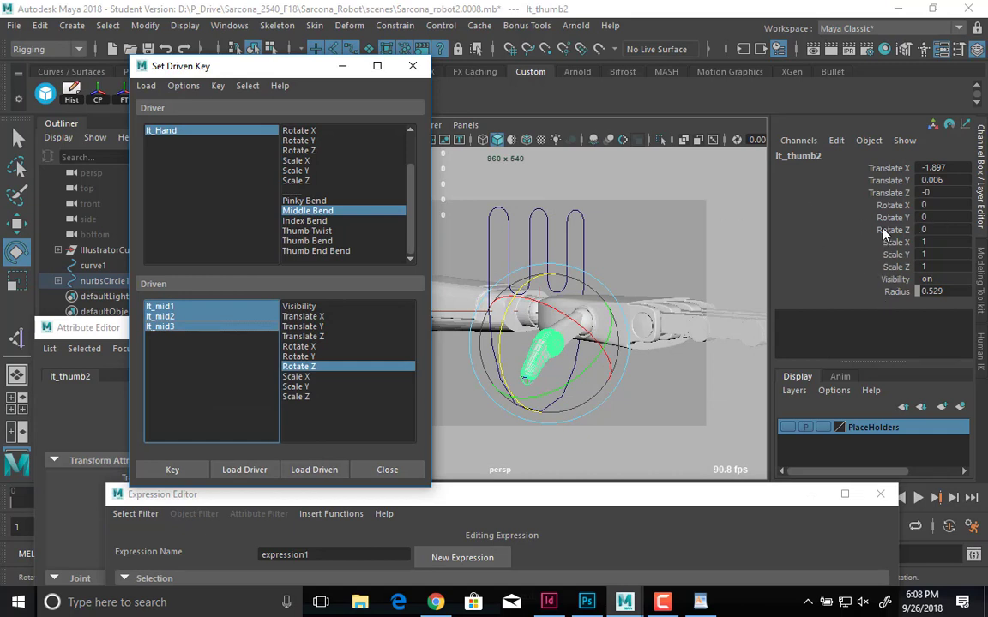
left_click(304, 469)
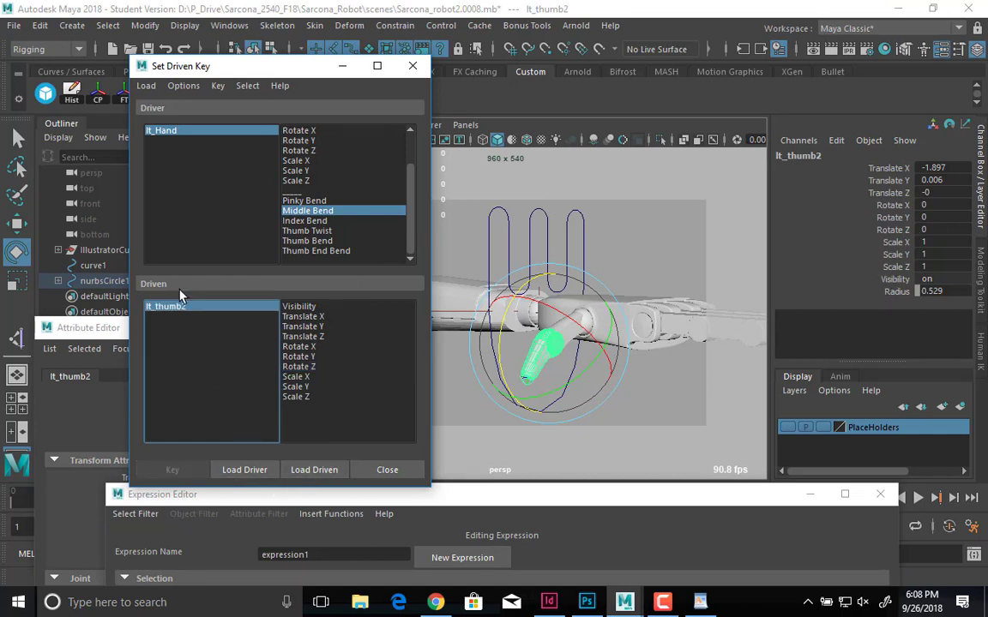
- Key lt_thumb2's Rotate Z against lt_Hand's Thumb End Bend in the neutral pose
left_click(317, 251)
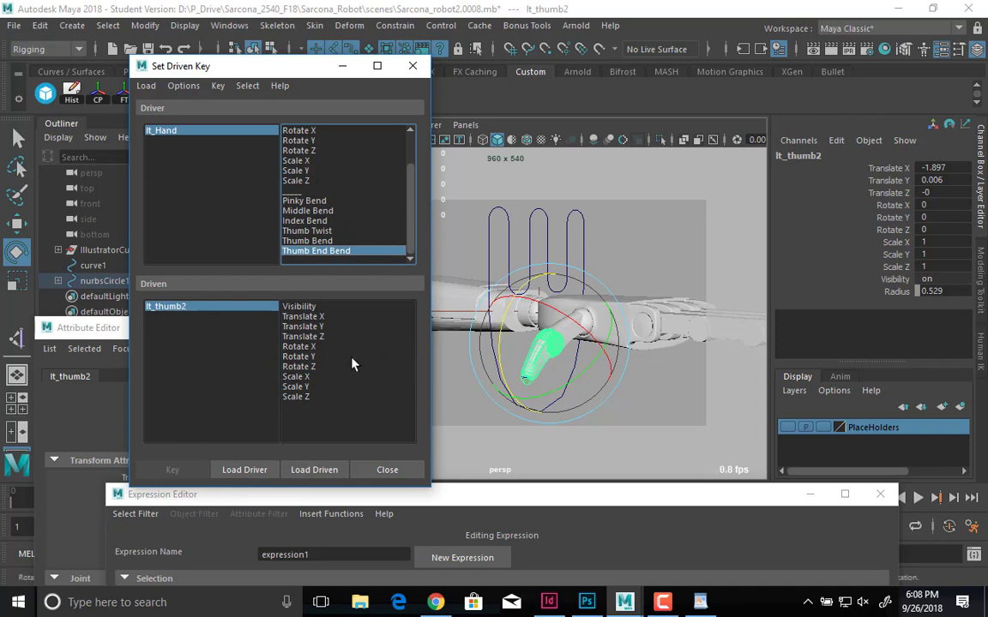
left_click(504, 337)
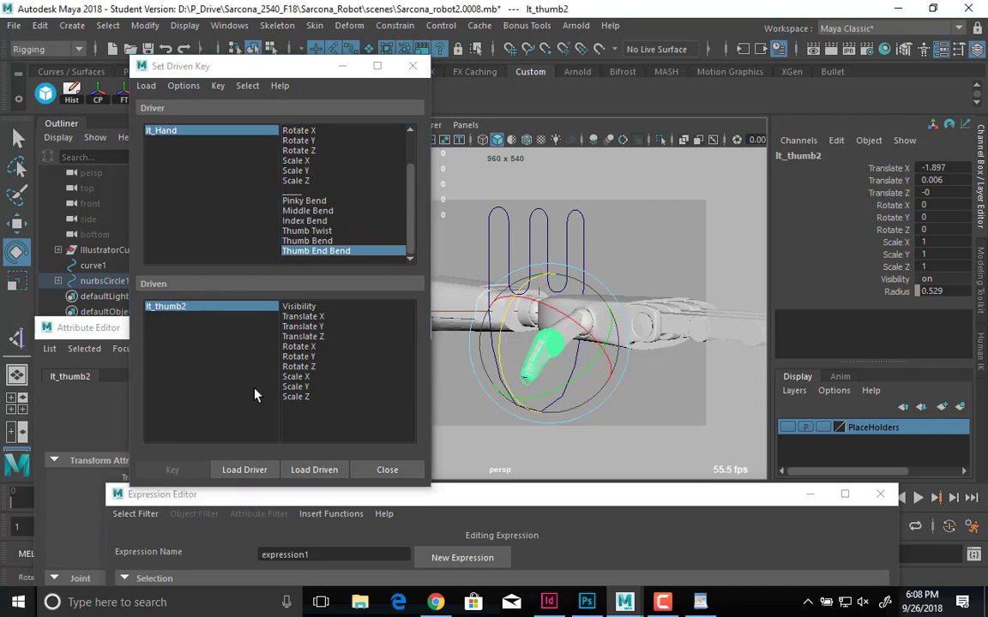
left_click(308, 367)
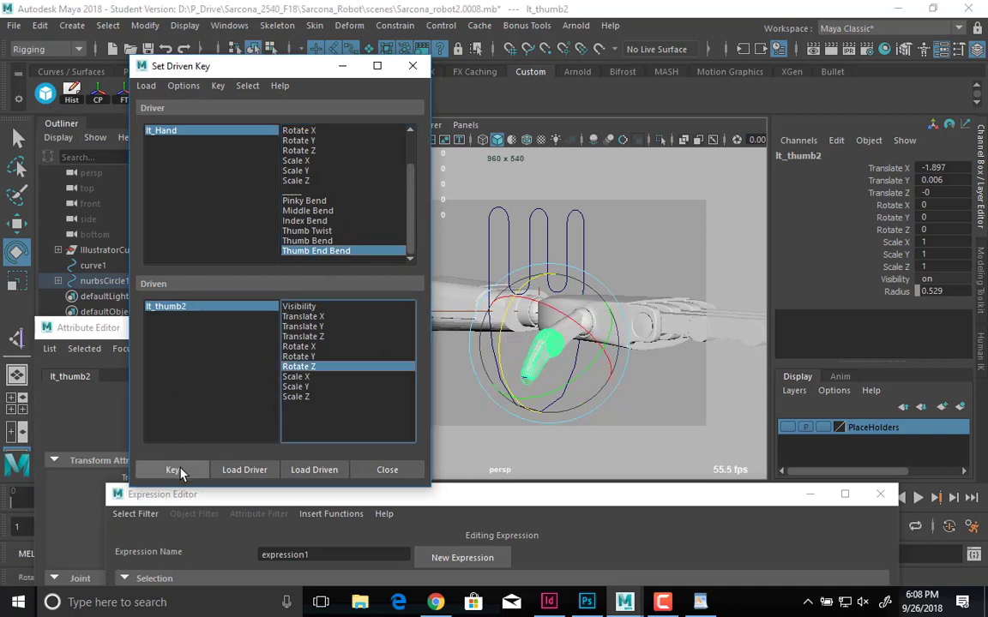
- Set Thumb End Bend to -10, rotate lt_thumb2 to about 69 degrees in Z, and key that pose
left_click(218, 130)
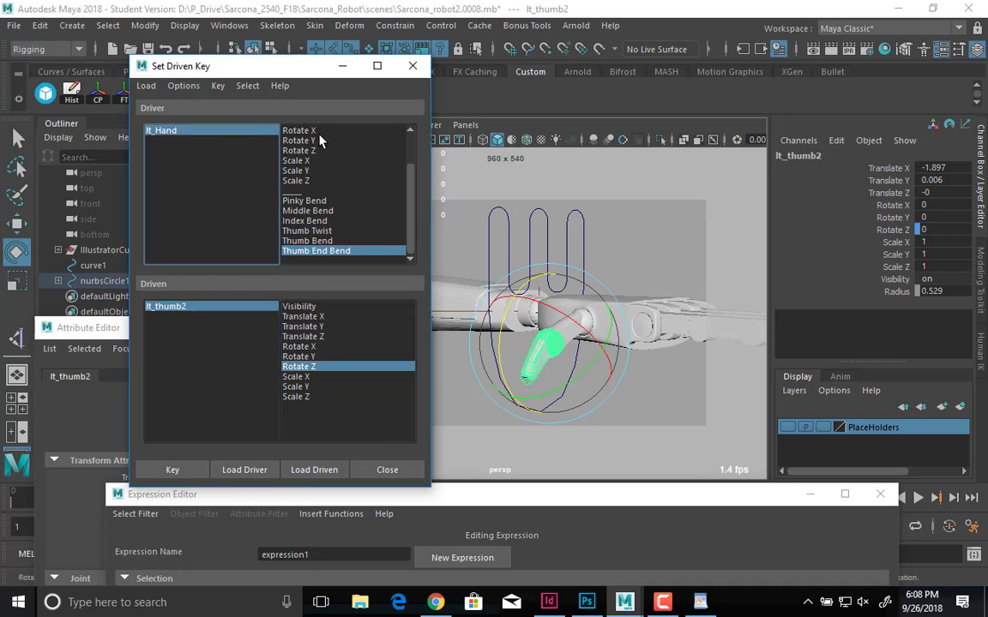
left_click(215, 132)
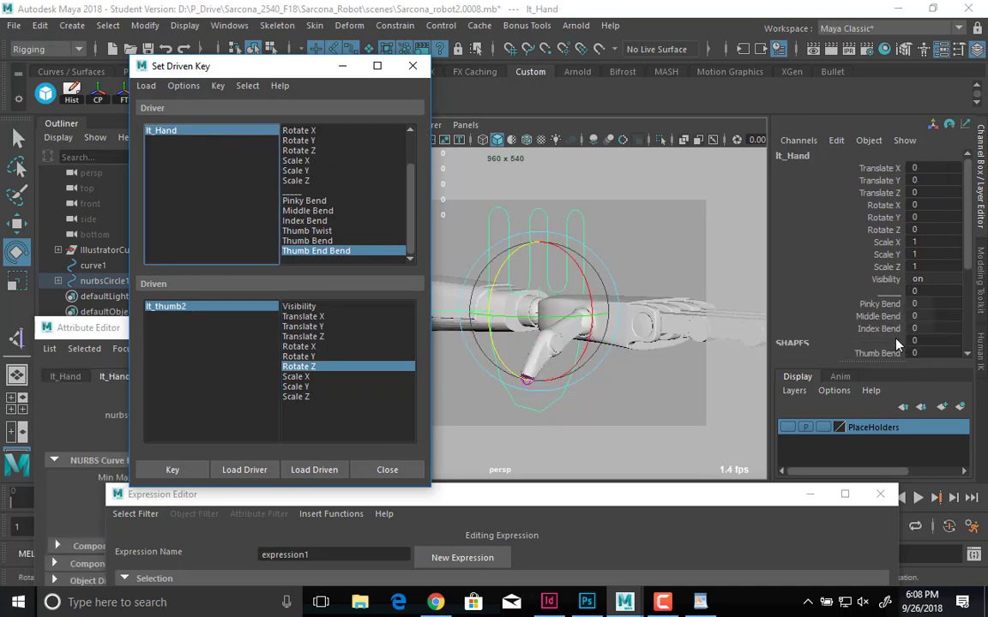
scroll(806, 304, "down", 2)
left_click(868, 331)
middle_click_drag(737, 325, 445, 329)
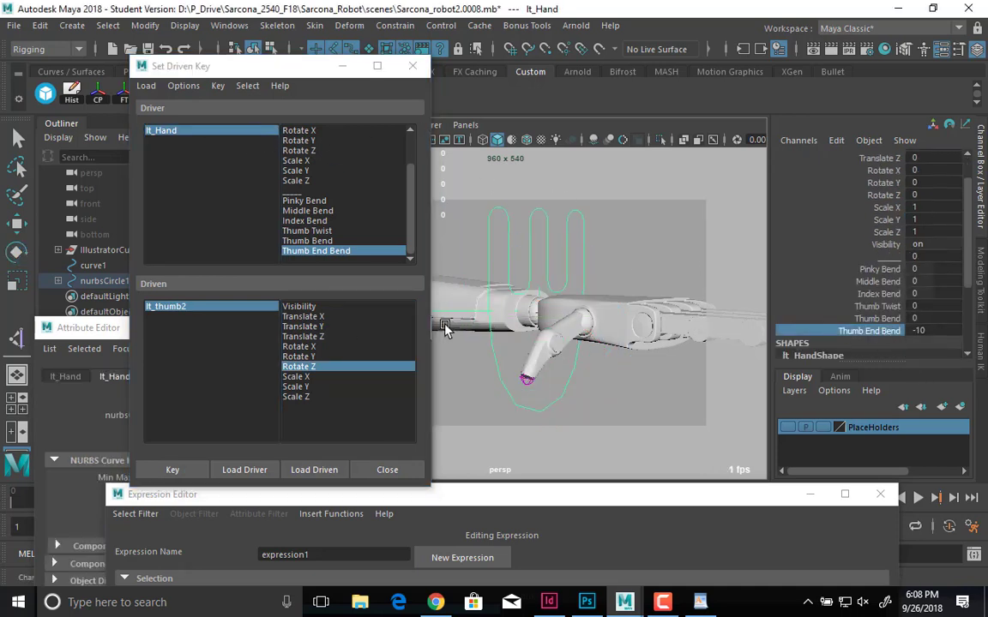
left_click(536, 336)
left_click_drag(511, 296, 580, 371)
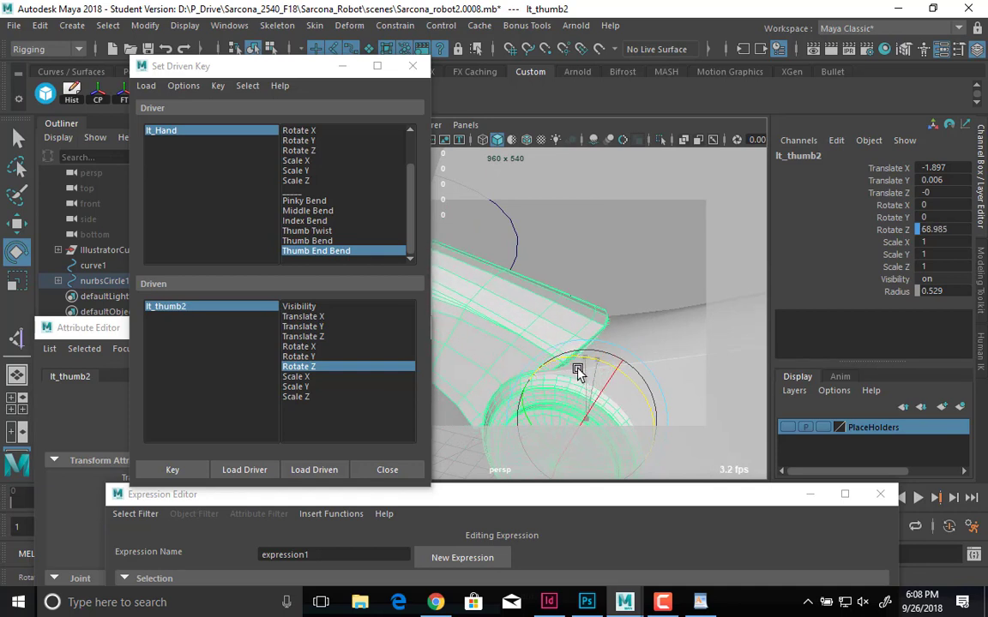
left_click(187, 468)
- Set Thumb End Bend to 10, rotate lt_thumb2 to about -87 degrees in Z, and key that pose
left_click(219, 133)
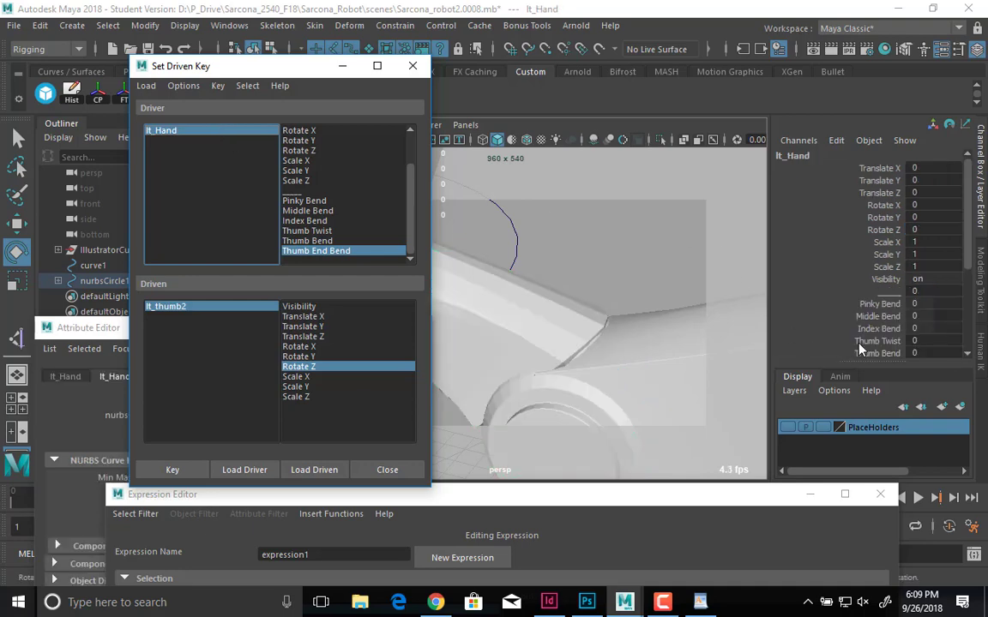
scroll(860, 347, "down", 3)
left_click(866, 296)
middle_click_drag(691, 335, 615, 378)
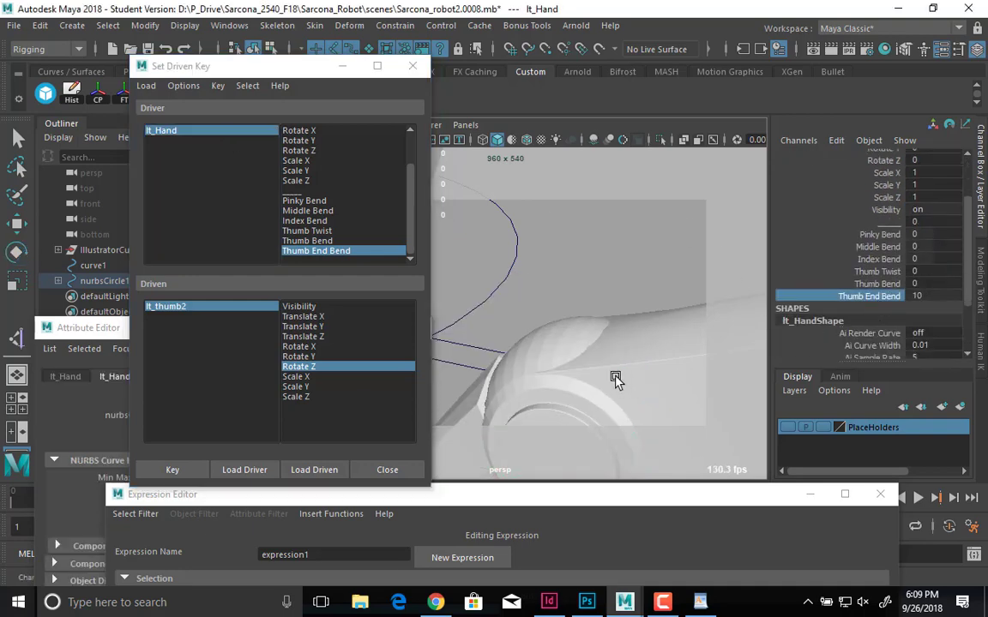
left_click_drag(615, 378, 567, 275, "alt")
right_click_drag(567, 275, 549, 350, "alt")
left_click(499, 289)
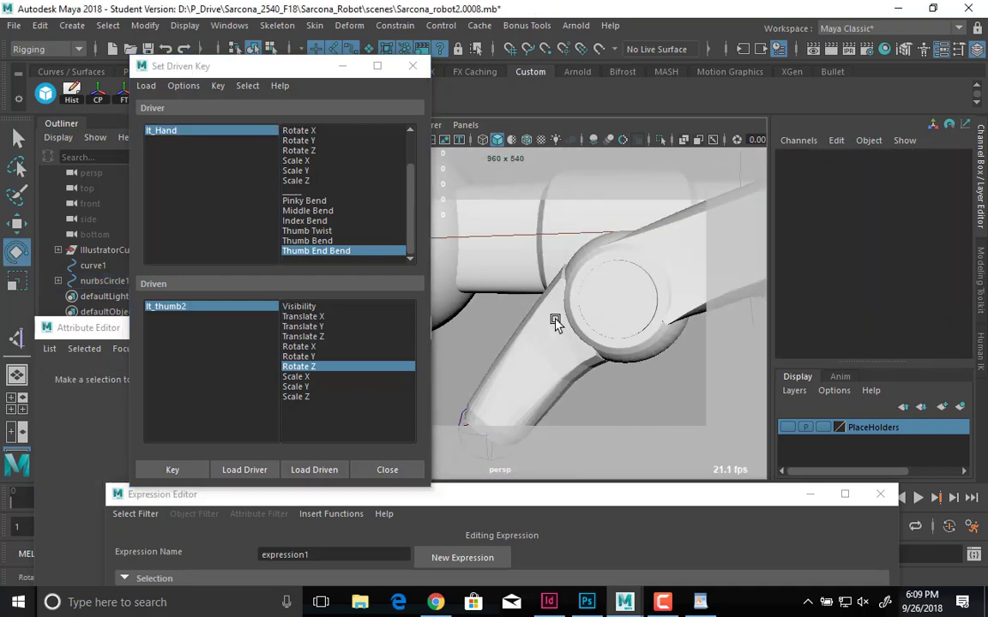
left_click(631, 337)
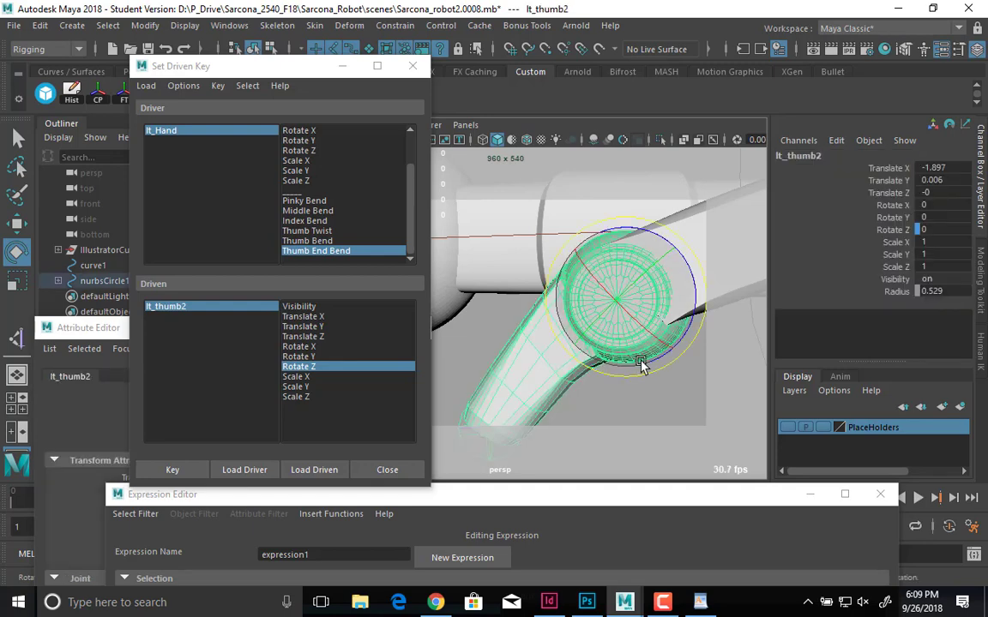
left_click_drag(641, 364, 691, 266)
left_click(171, 469)
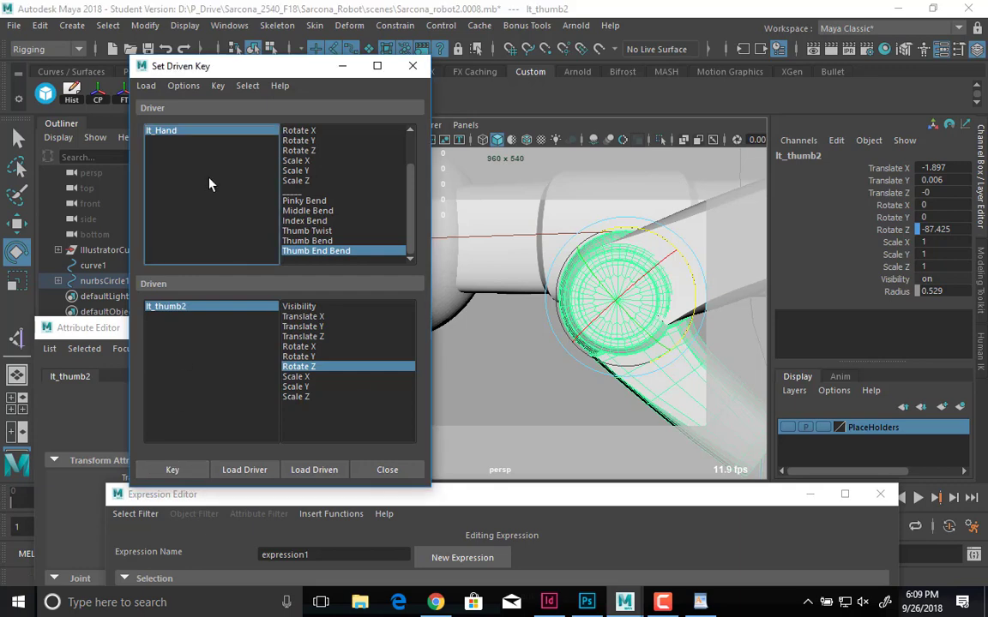
- Test the driven thumb tip by varying Thumb End Bend on lt_Hand
left_click(317, 250)
left_click(869, 330)
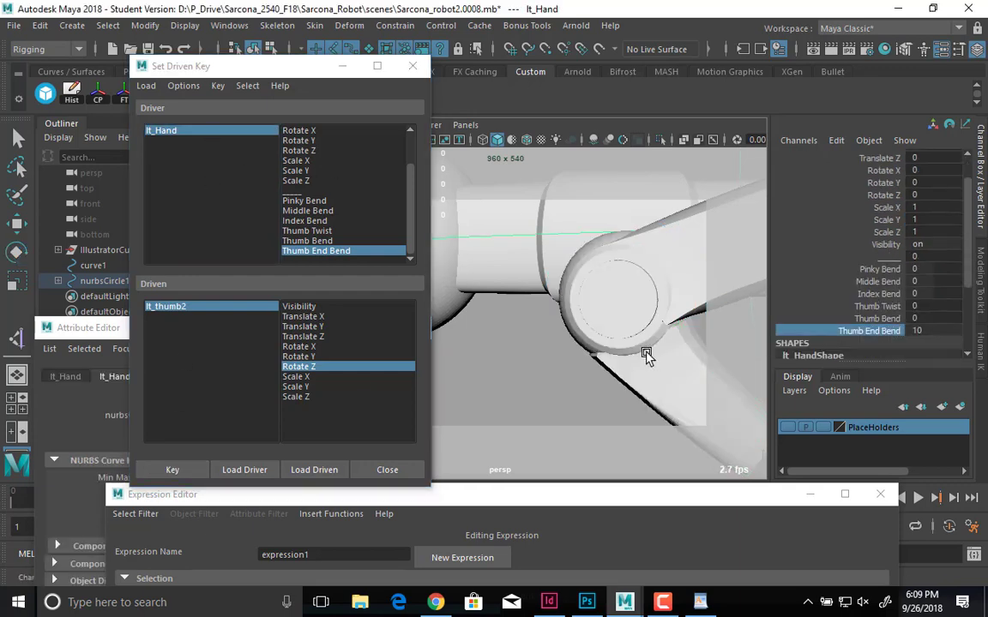
middle_click_drag(644, 348, 612, 340)
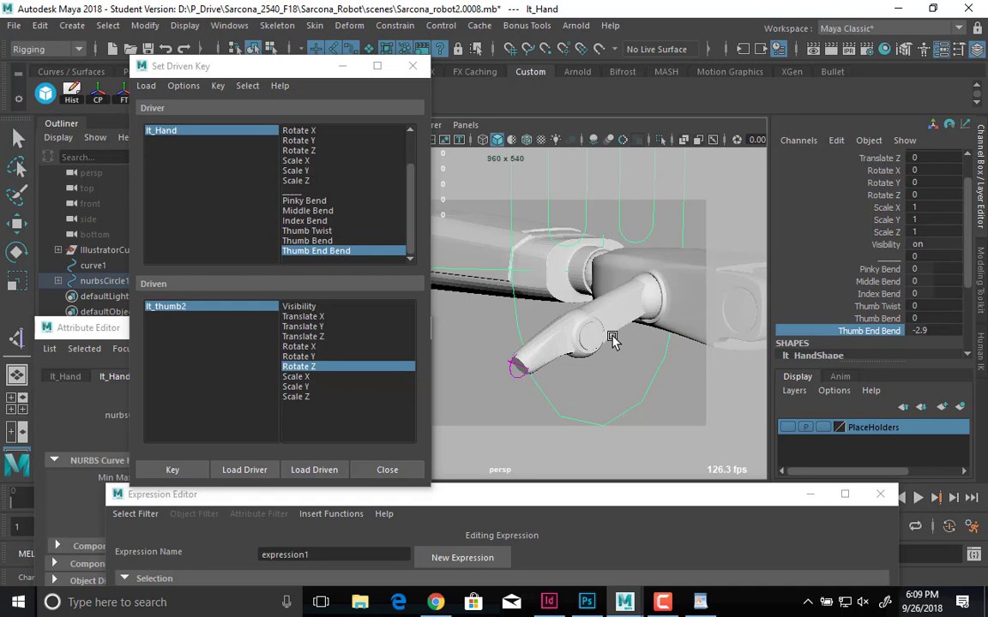
- Test the Thumb Twist response on lt_Hand and return its value to 0
left_click(875, 306)
middle_click_drag(641, 325, 517, 331)
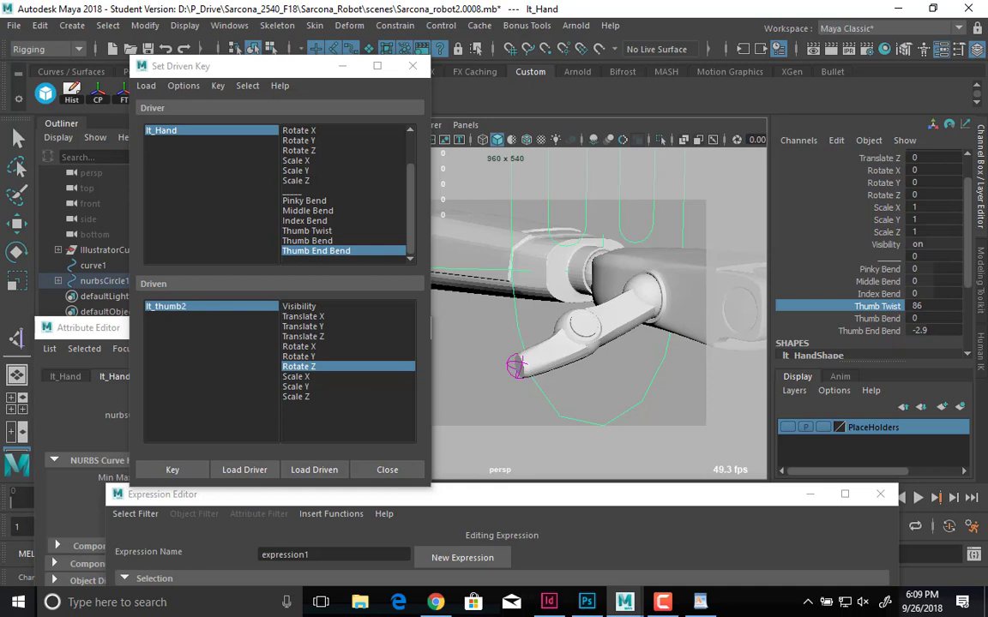
double_click(930, 306)
type("0")
key("Return")
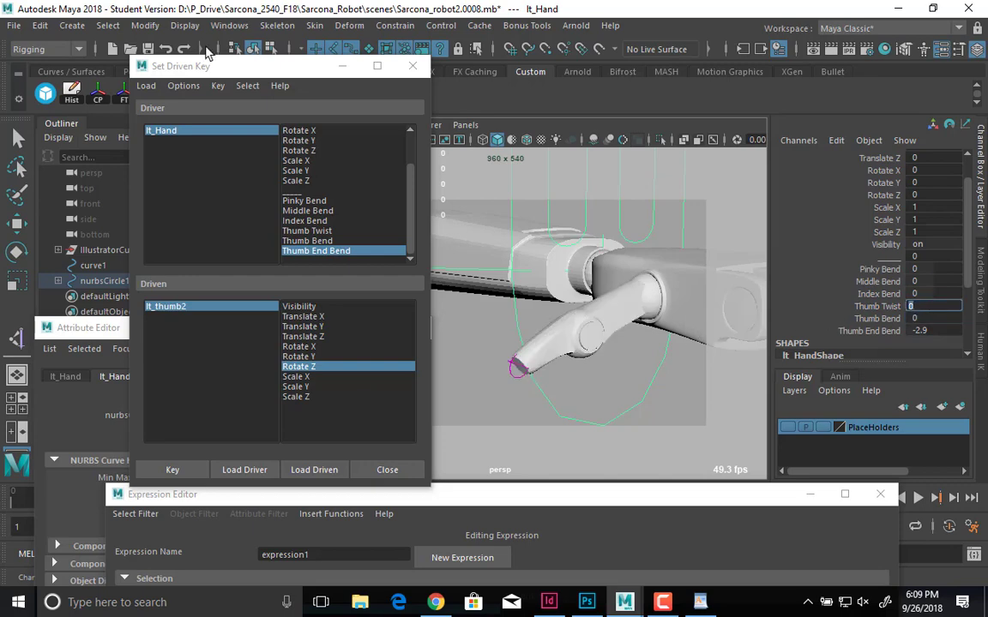
- Limit lt_Hand's thumbTwist attribute to a minimum of -20 and a maximum of 20
left_click(144, 27)
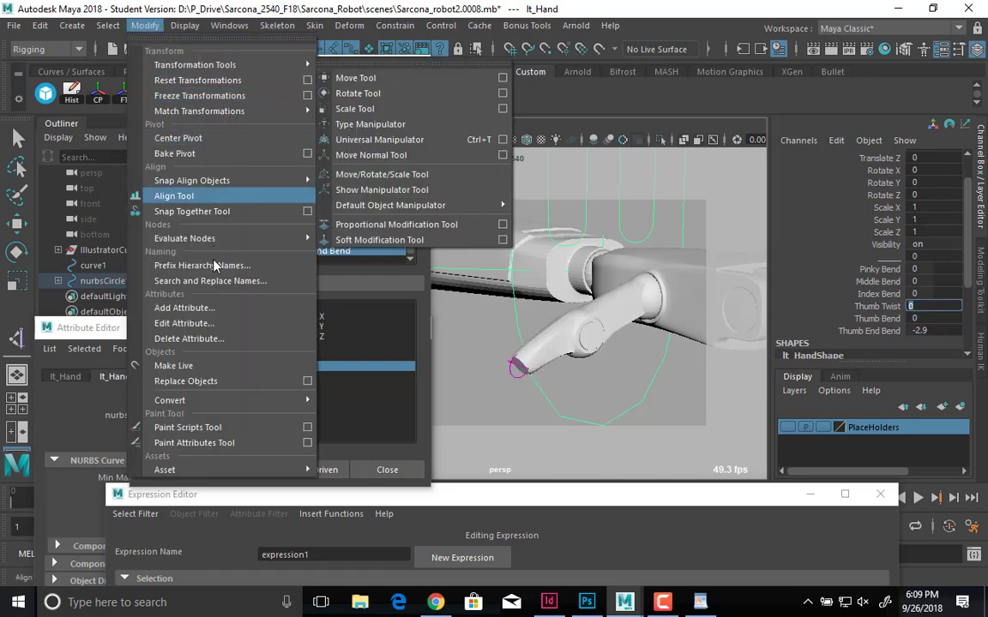
left_click(197, 323)
scroll(347, 169, "down", 1)
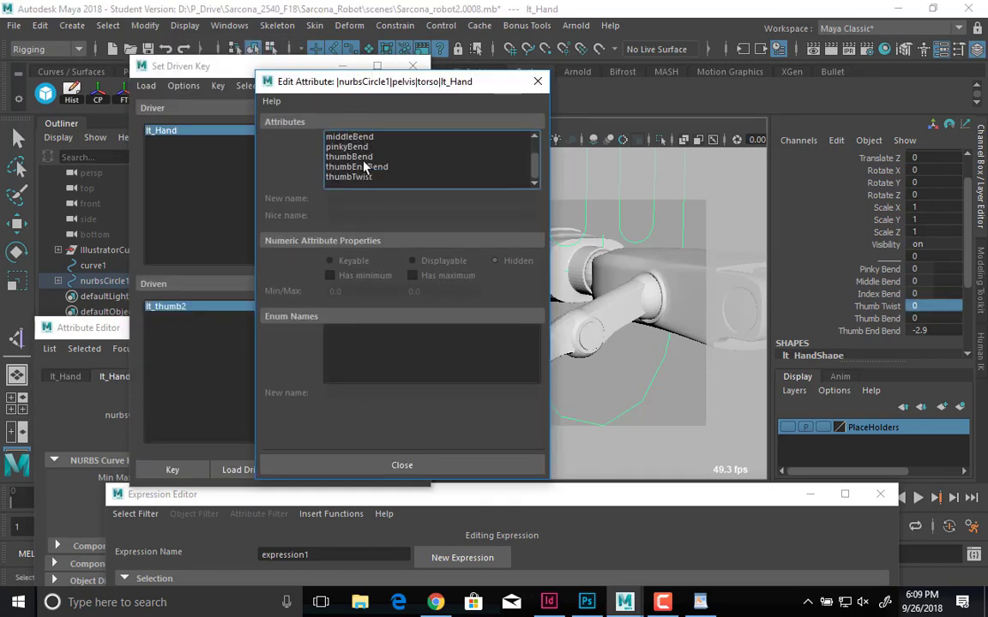
left_click(363, 157)
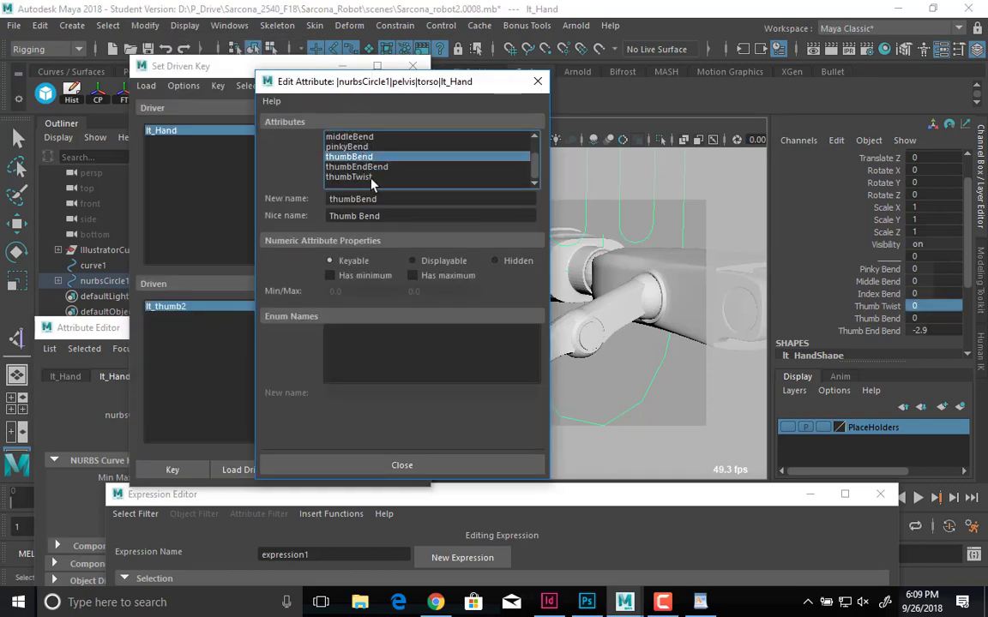
left_click(371, 177)
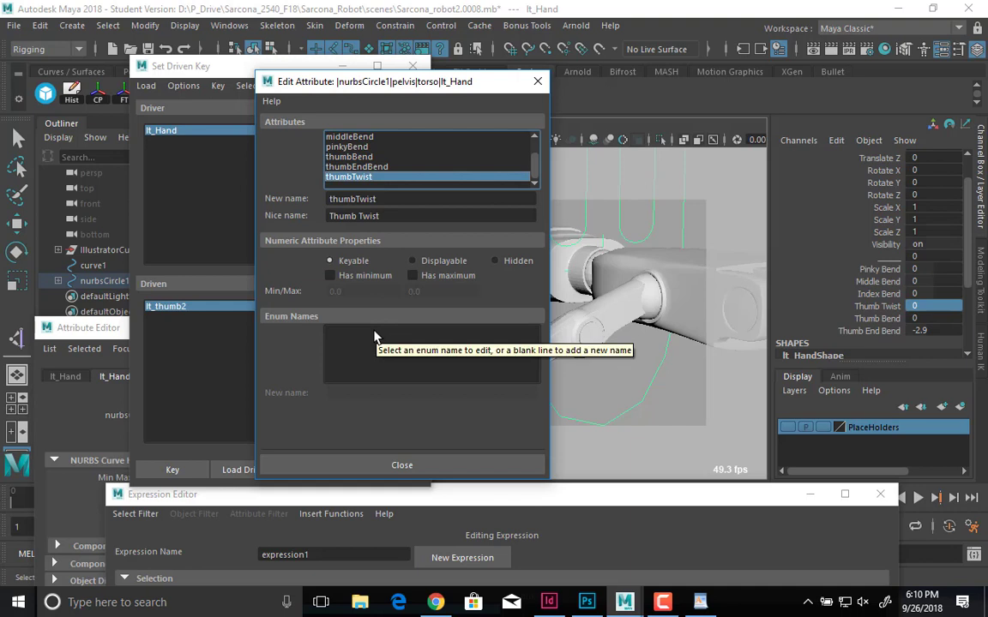
left_click(375, 277)
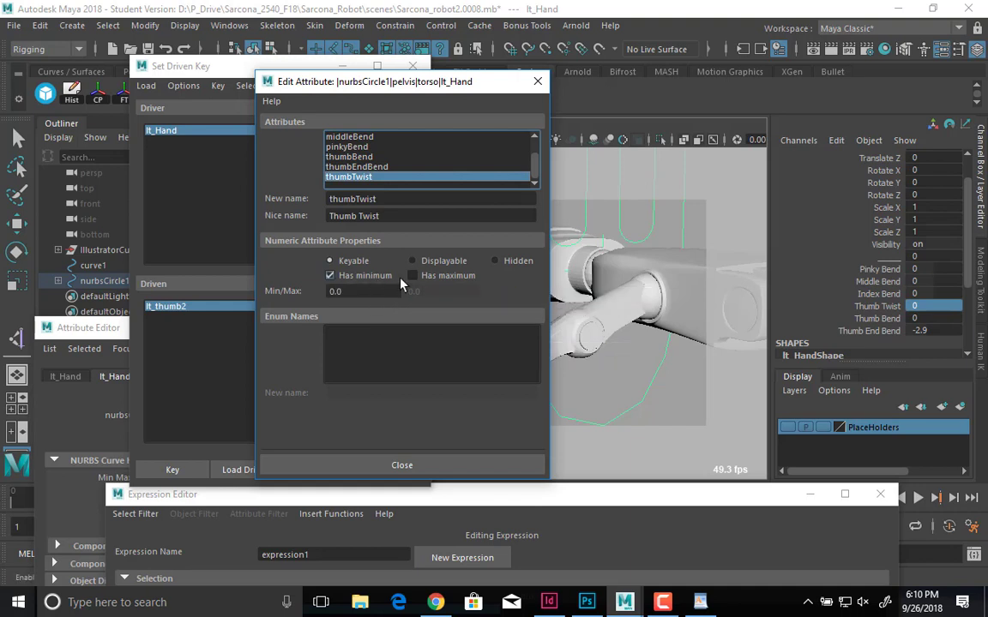
left_click(431, 276)
left_click_drag(393, 291, 271, 290)
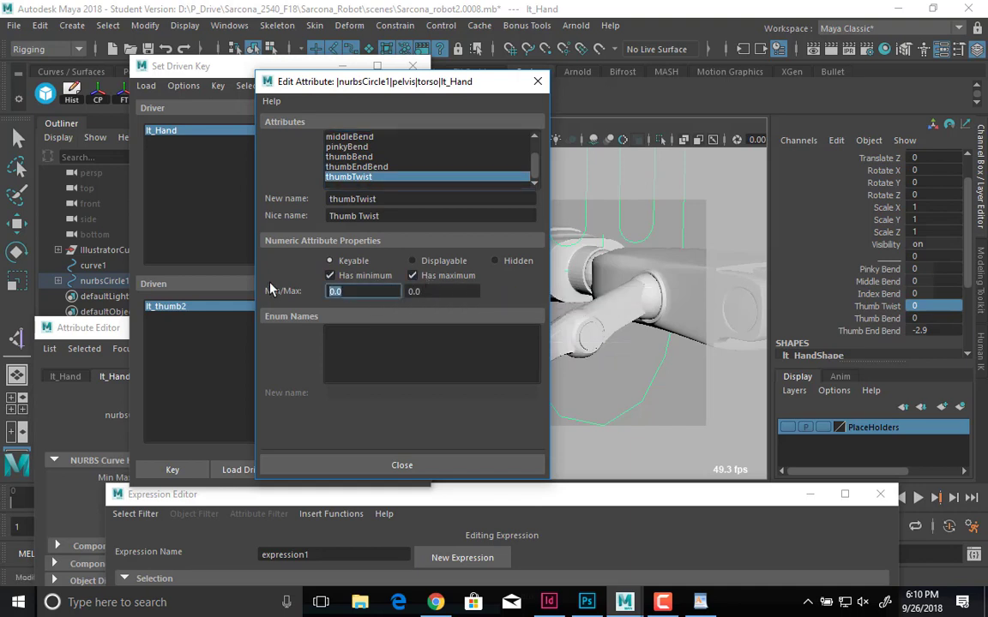
type("-20")
key("Tab")
type("20")
key("Tab")
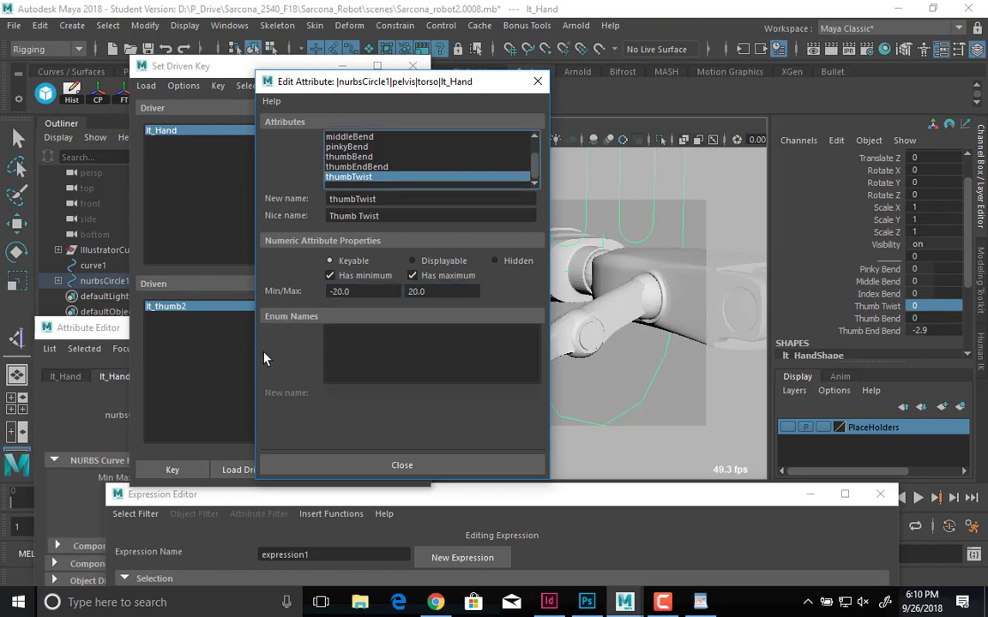
left_click(351, 467)
- Test lt_Hand's Thumb Twist down to its -20 limit, and reset its value to 0
left_click(862, 308)
middle_click_drag(654, 346, 364, 275)
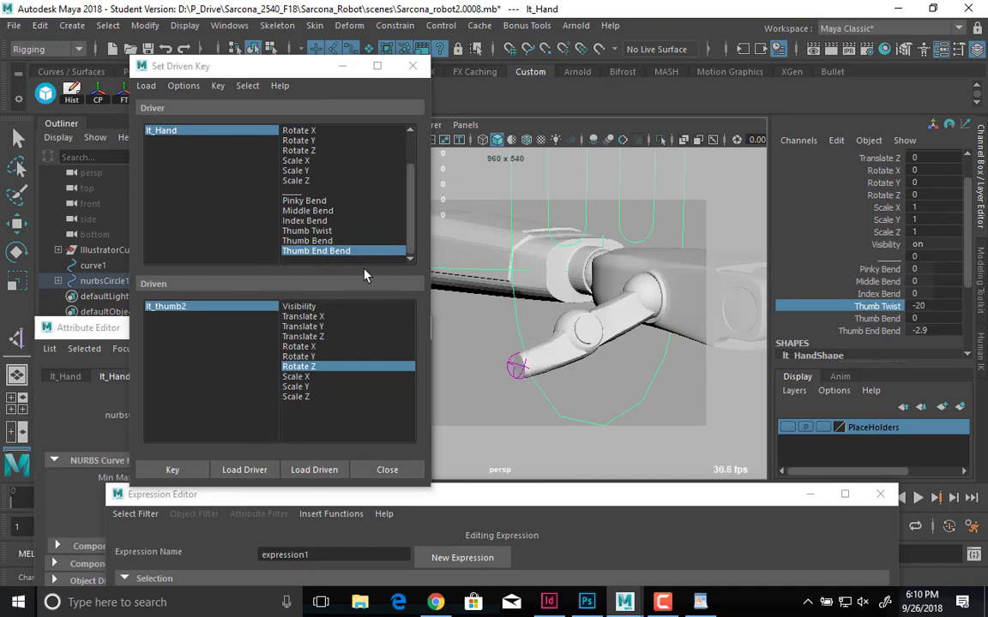
double_click(940, 306)
type("0")
key("Return")
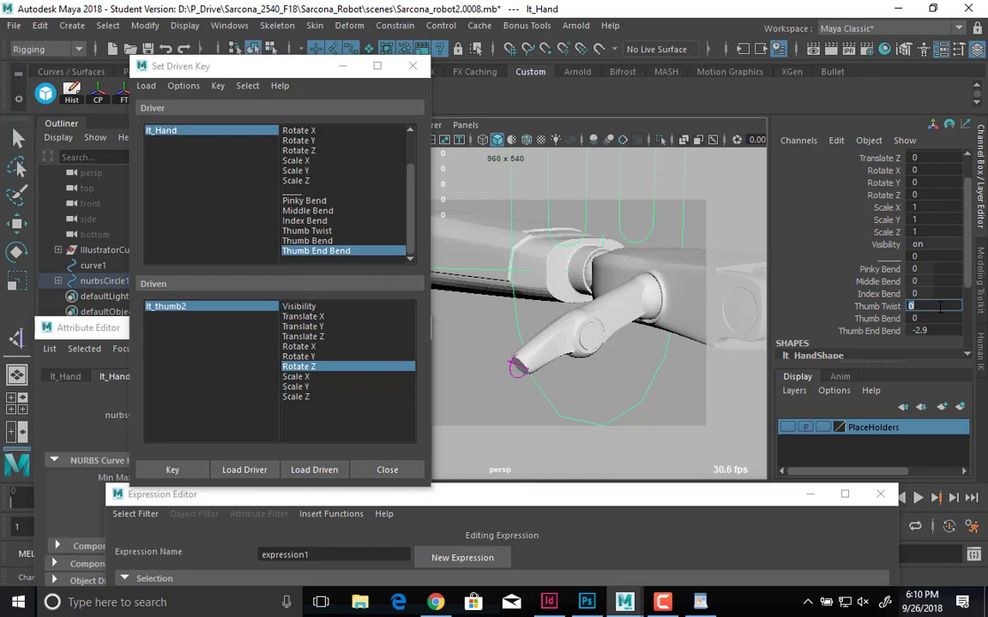
- Close the Set Driven Key window and show the whole robot from the front
left_click(412, 66)
scroll(673, 319, "down", 5)
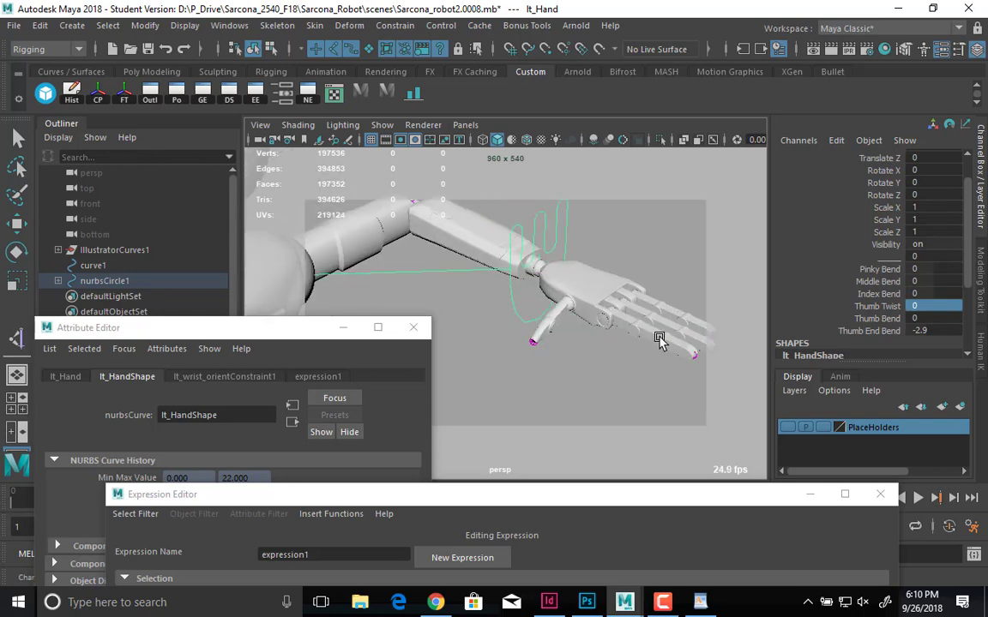
left_click_drag(589, 323, 548, 326, "alt")
scroll(533, 324, "down", 3)
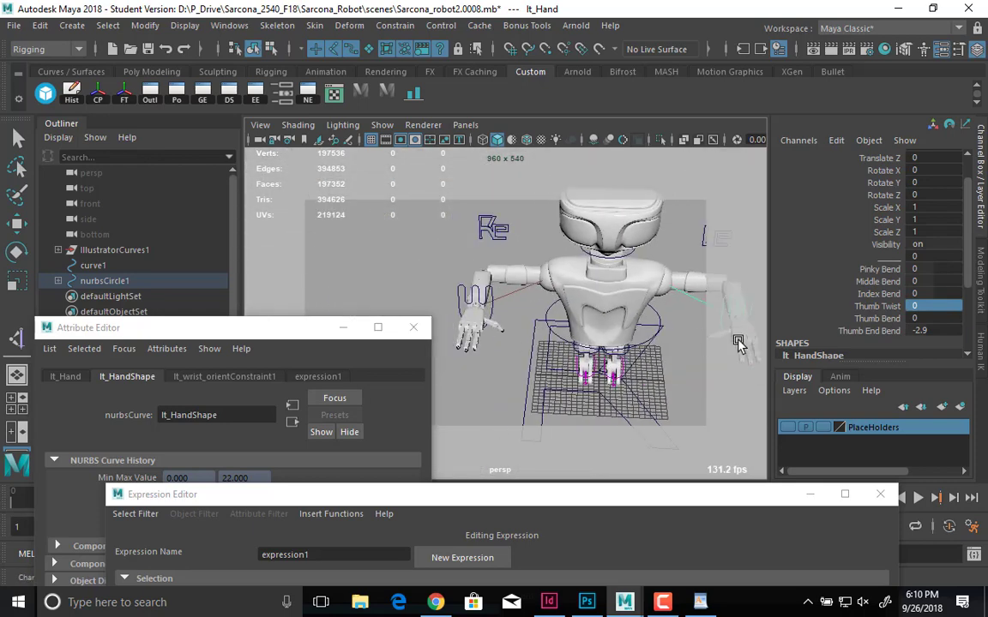
left_click_drag(515, 228, 418, 161, "alt")
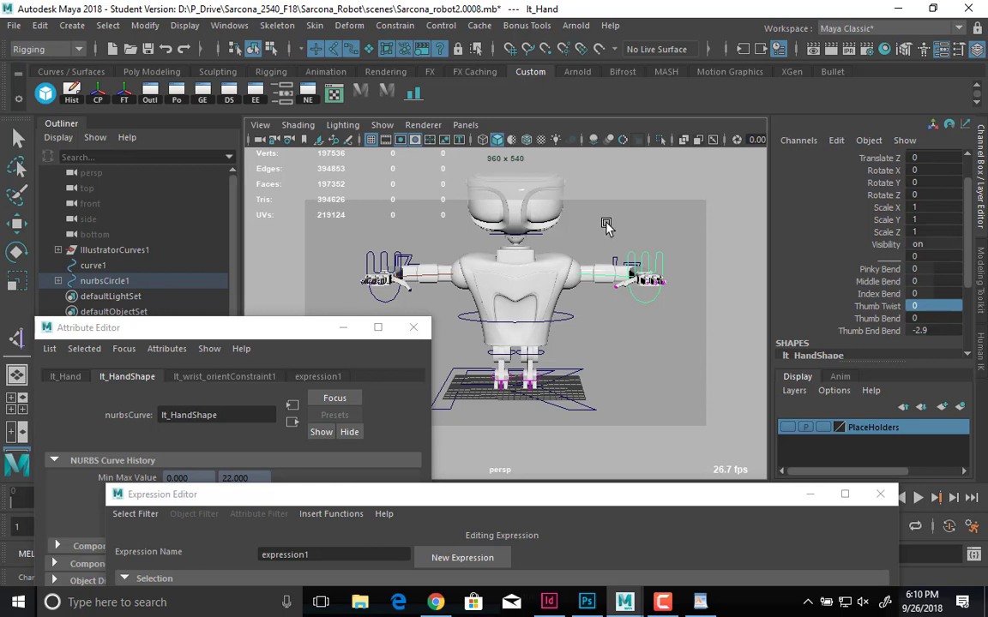
- Test the control circle around the robot's waist with a small move, and undo it
left_click(564, 315)
key("w")
left_click_drag(516, 321, 499, 335)
key("ctrl+z")
- Examine the robot's neck ball joint and the control circle under the head in wireframe and shaded display
right_click_drag(499, 334, 679, 333, "alt")
left_click(517, 259)
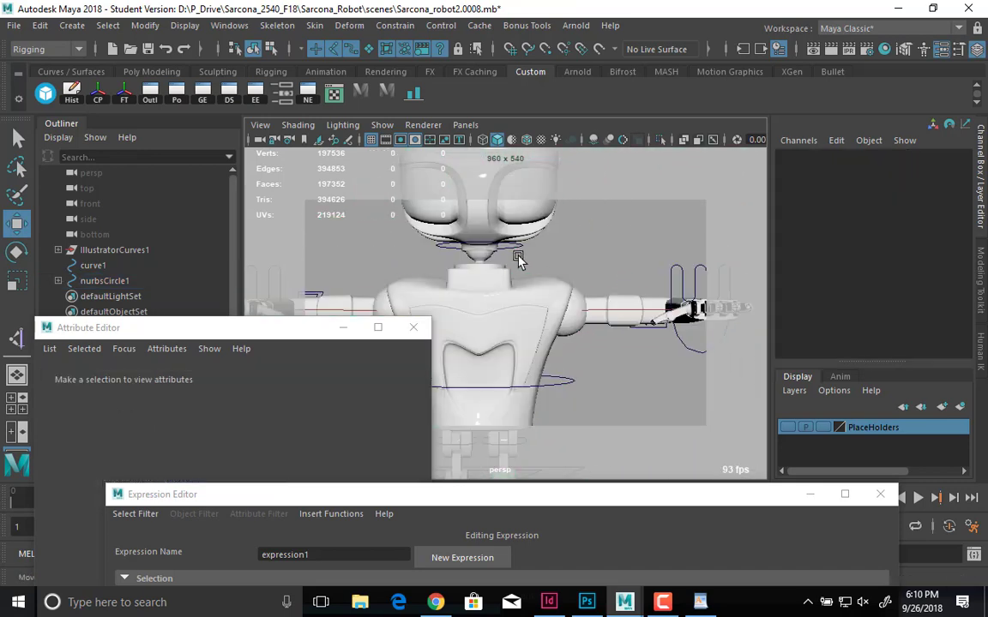
left_click(518, 252)
key("e")
right_click_drag(518, 251, 573, 393, "alt")
mouse_move(573, 394)
left_mouse_down("alt")
mouse_move(433, 306)
mouse_move(580, 295)
mouse_move(566, 272)
left_mouse_up("alt")
key("4")
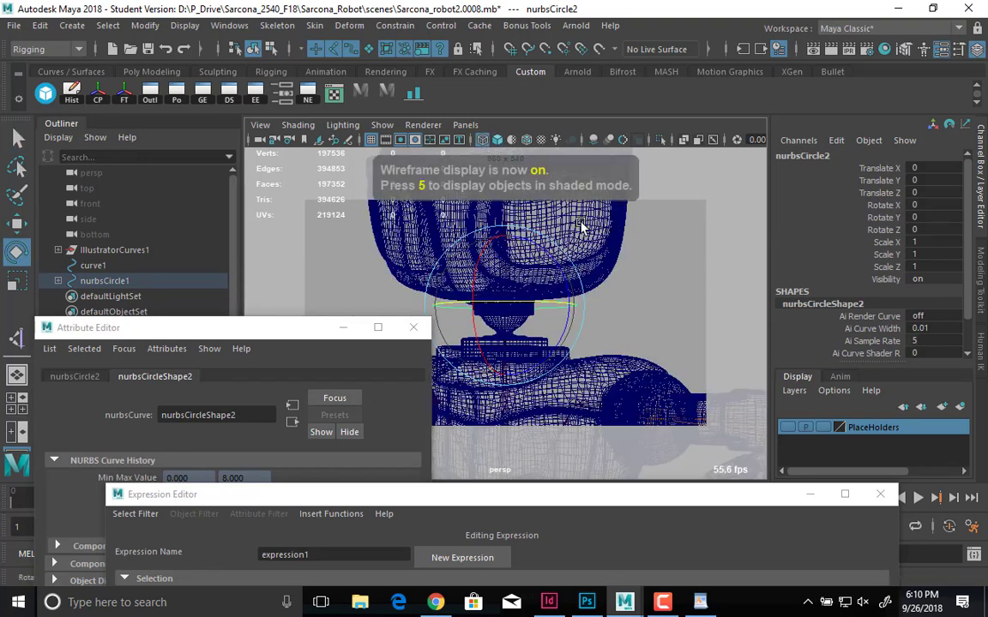
mouse_move(566, 273)
right_mouse_down("alt")
mouse_move(536, 302)
mouse_move(752, 304)
mouse_move(655, 309)
right_mouse_up("alt")
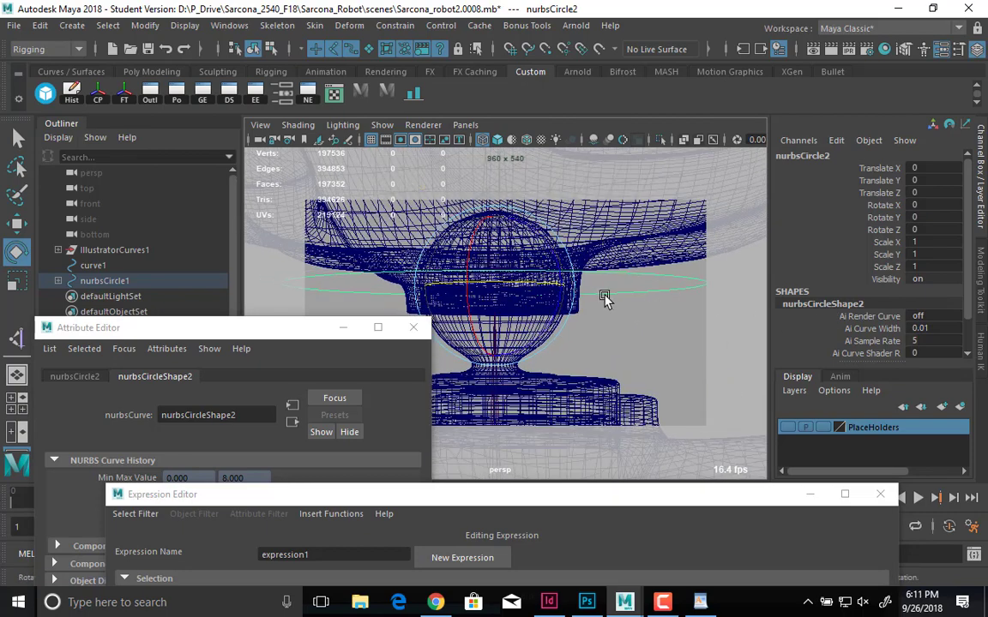
key("5")
left_click(529, 348)
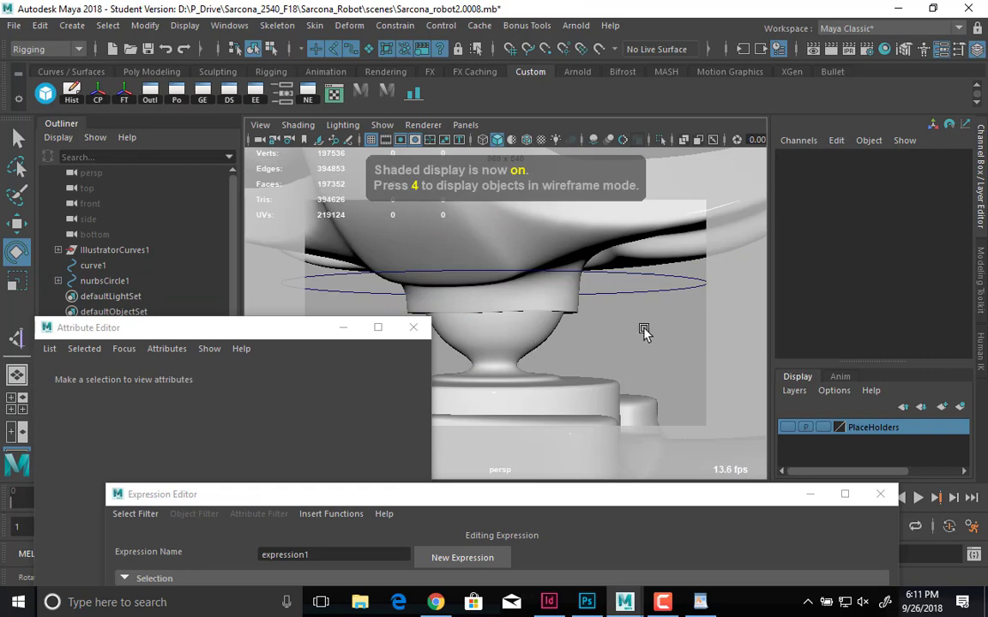
mouse_move(644, 331)
right_mouse_down("alt")
mouse_move(576, 329)
mouse_move(646, 280)
mouse_move(553, 271)
right_mouse_up("alt")
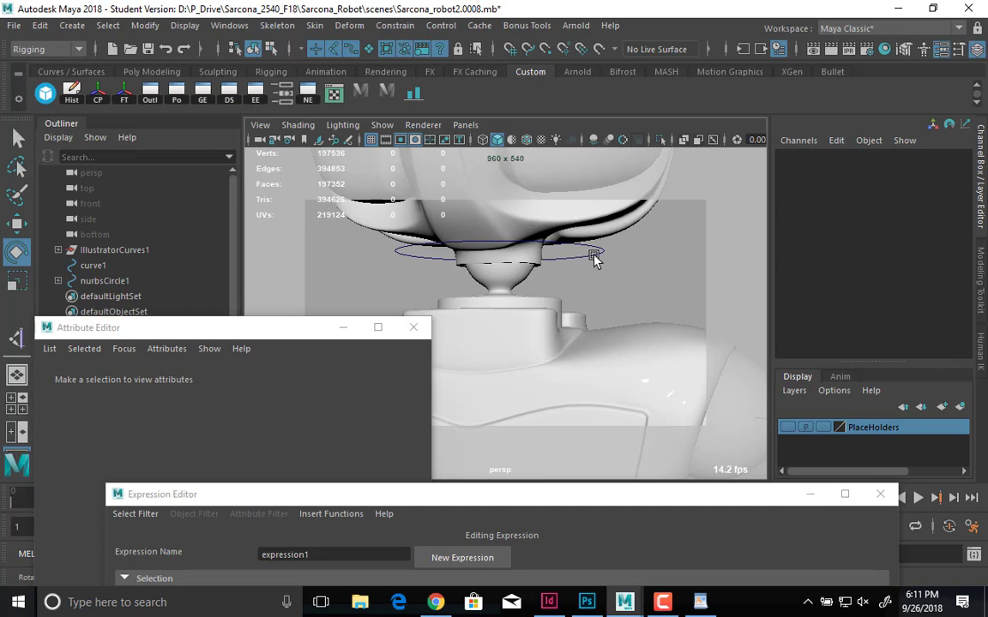
- Orient-constrain the neck joint to the control circle under the head, with Maintain offset enabled
left_click(596, 256)
left_click_drag(586, 301, 613, 261, "alt")
key("q")
key("4")
left_click(541, 246)
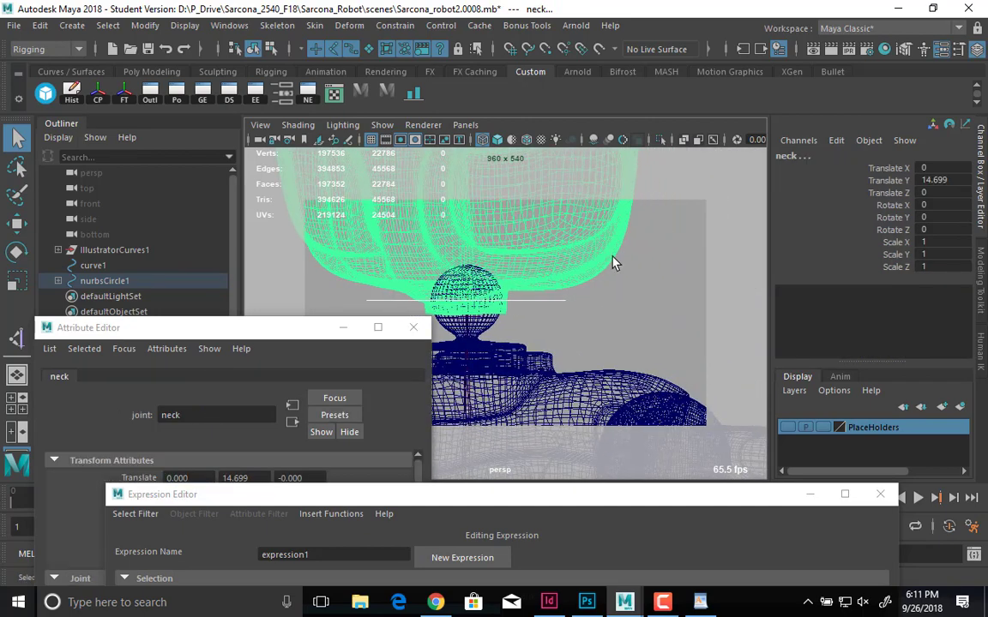
left_click(390, 26)
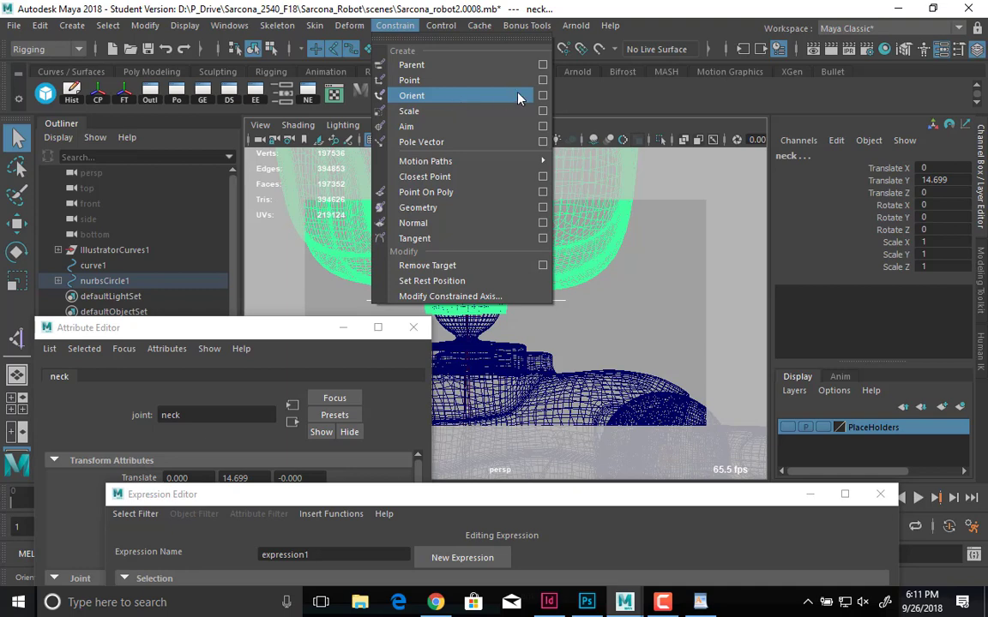
left_click(542, 95)
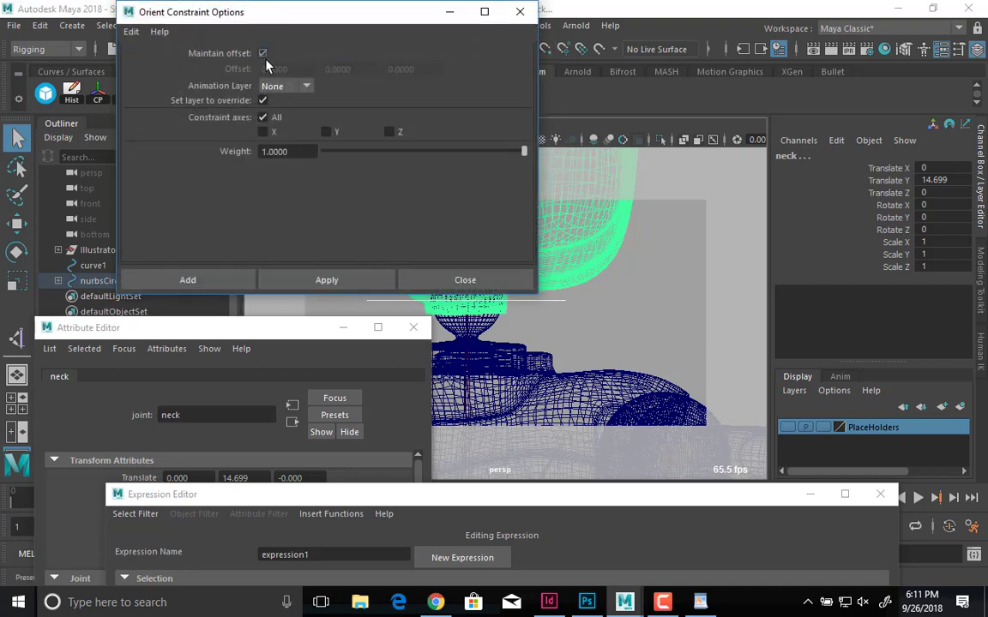
left_click(214, 287)
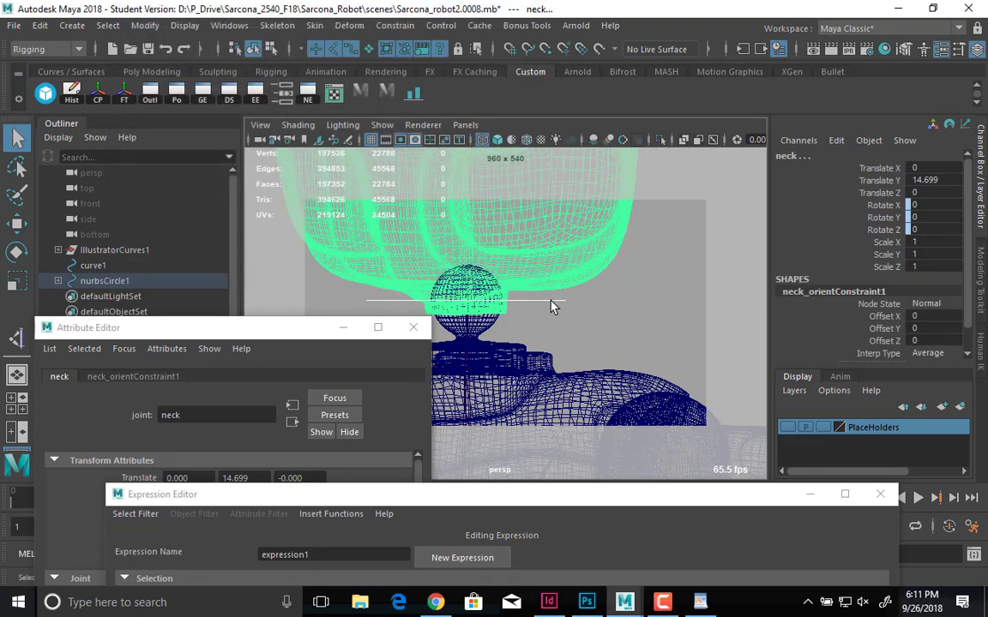
- Test the neck constraint by rotating the control circle under the head in shaded display
left_click(550, 301)
key("5")
key("e")
scroll(471, 299, "down", 2)
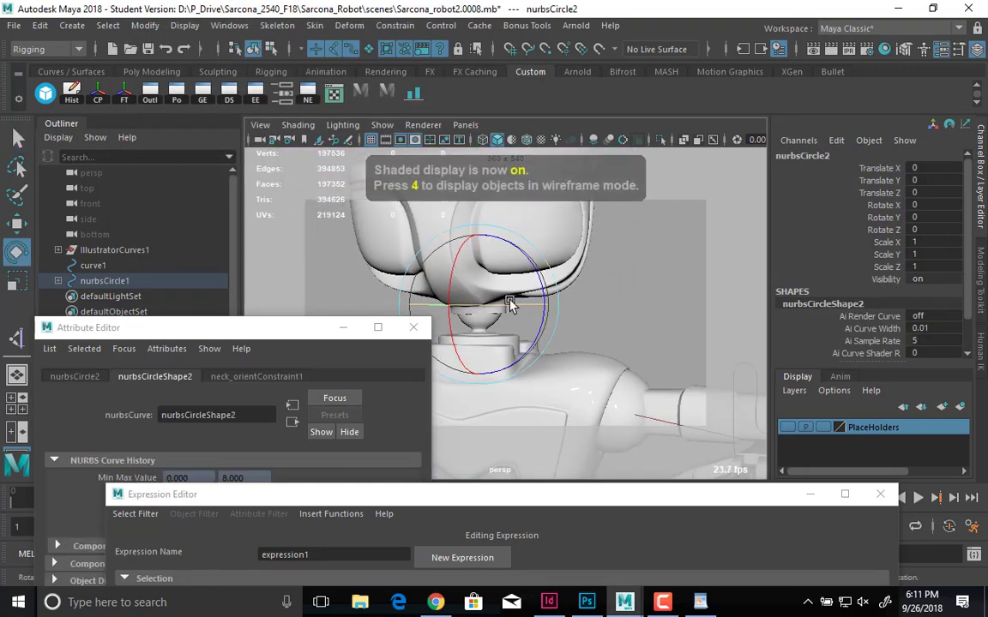
mouse_move(507, 301)
left_mouse_down()
mouse_move(456, 300)
mouse_move(456, 266)
mouse_move(448, 330)
mouse_move(522, 274)
mouse_move(536, 276)
mouse_move(482, 213)
mouse_move(593, 305)
mouse_move(568, 326)
mouse_move(508, 309)
left_mouse_up()
scroll(508, 309, "down", 3)
left_click(602, 273)
left_click_drag(602, 274, 505, 336, "alt")
scroll(514, 257, "down", 3)
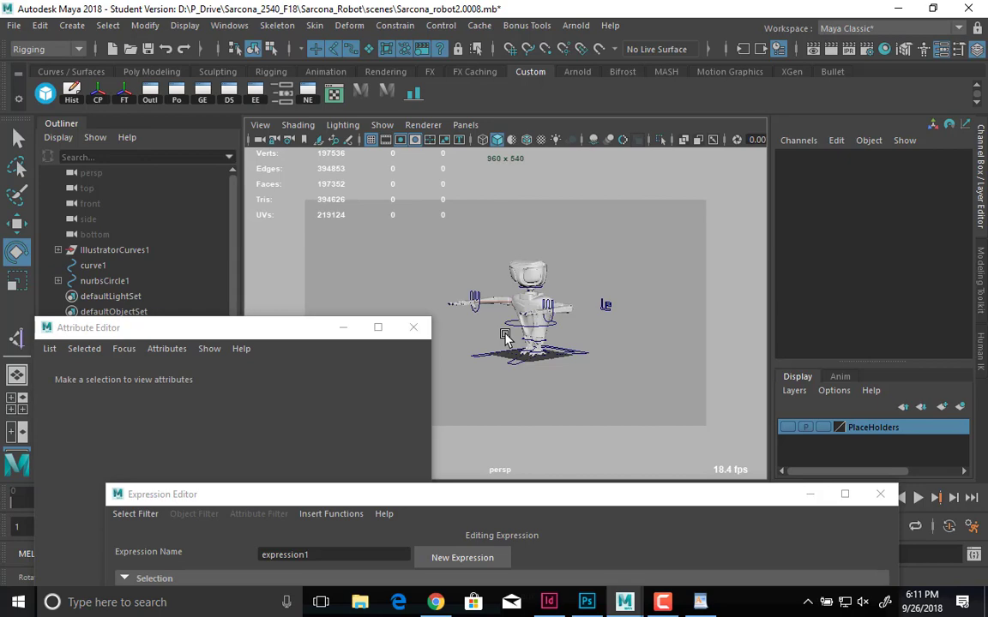
left_click(229, 25)
mouse_move(282, 80)
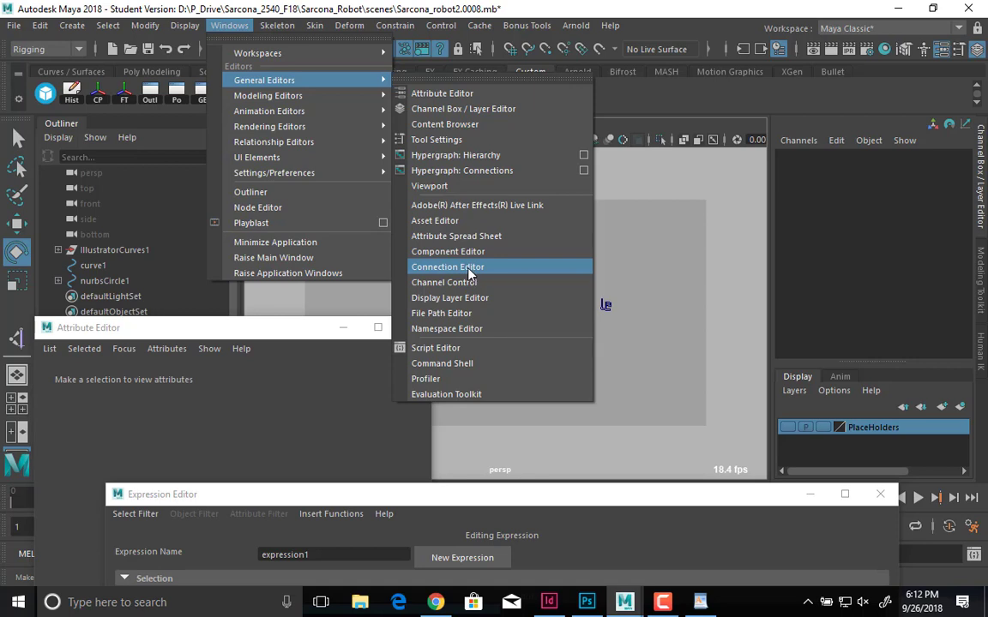
left_click(664, 268)
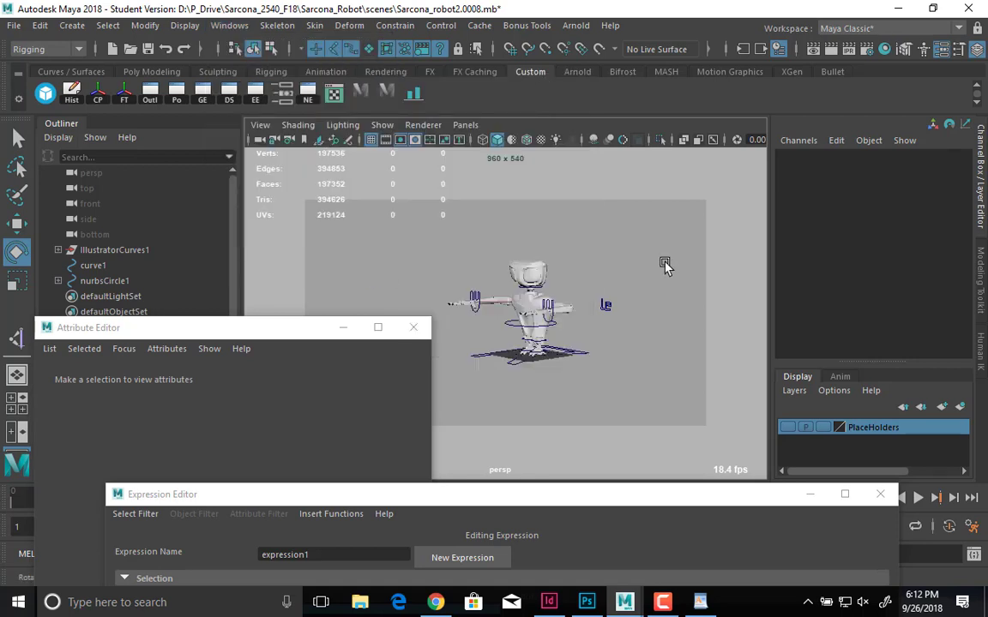
- Close the Attribute Editor and Expression Editor windows and bring the full robot into view
left_click(413, 327)
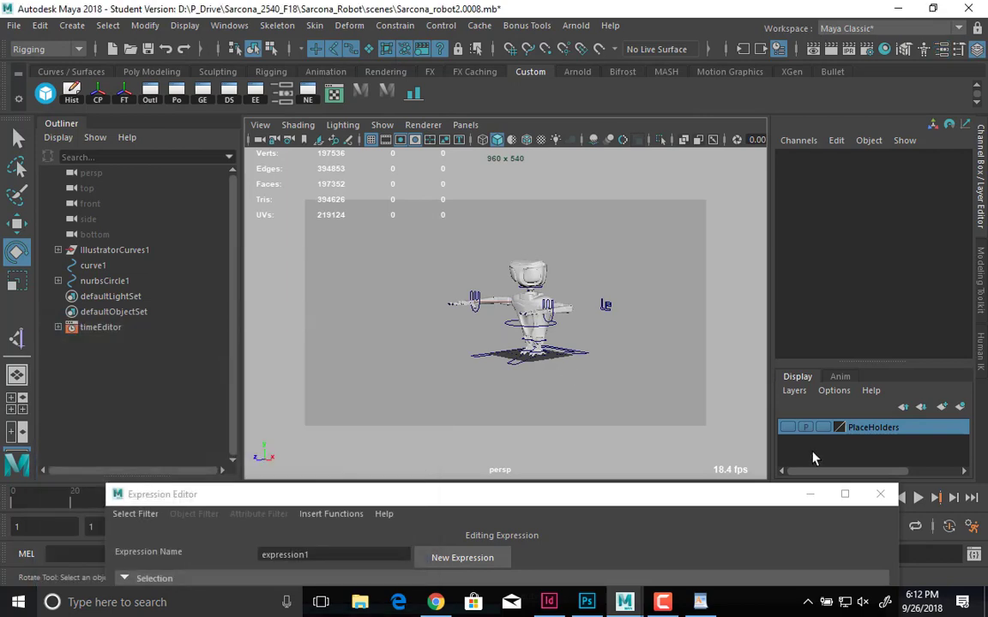
left_click(880, 495)
scroll(584, 352, "up", 5)
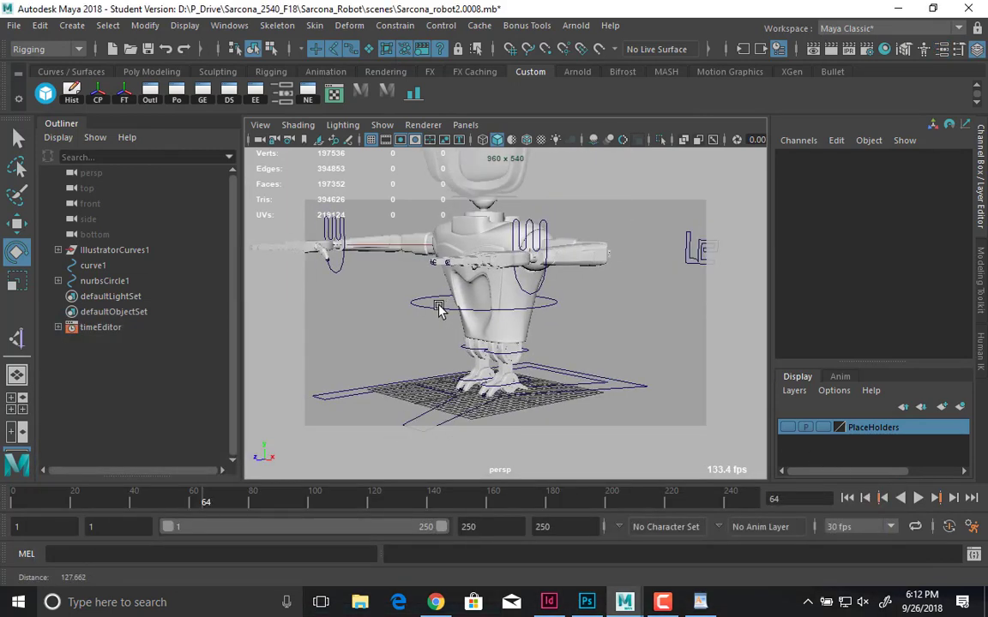
right_click_drag(439, 307, 396, 297, "alt")
middle_click_drag(463, 285, 490, 324, "alt")
left_click_drag(490, 324, 455, 282, "alt")
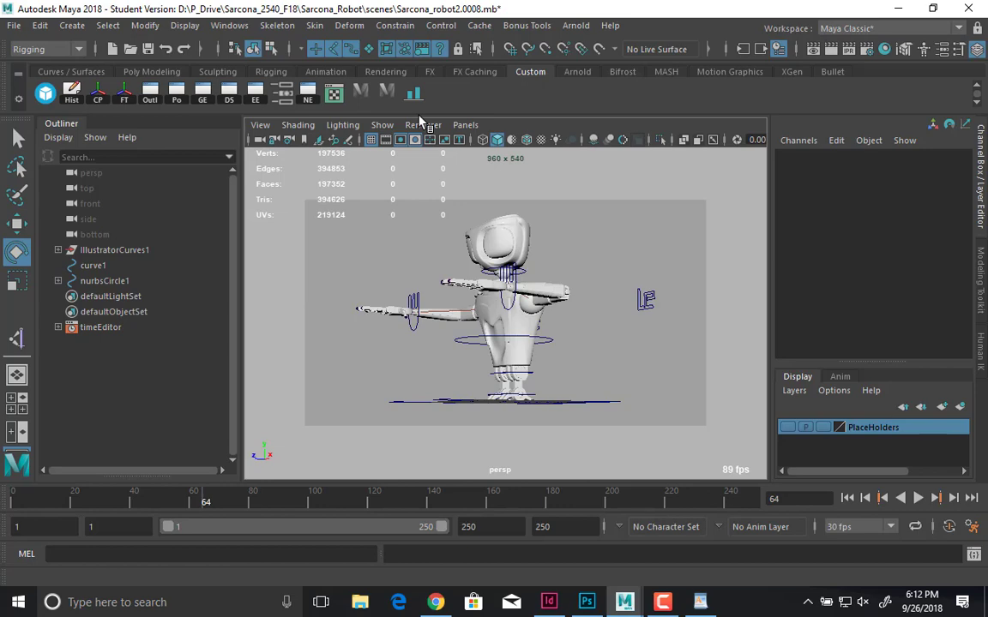
- Test the left leg by rotating the lt_hip control about 100 degrees in X
left_click(532, 372)
key("f")
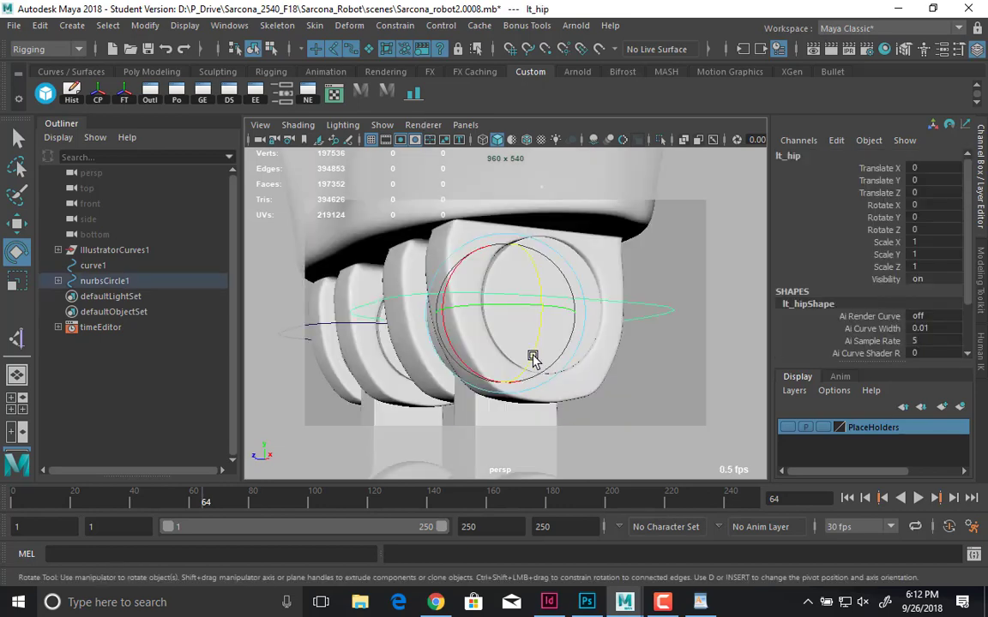
right_click_drag(531, 360, 278, 313, "alt")
left_click_drag(377, 275, 459, 317, "alt")
left_click_drag(455, 276, 566, 374)
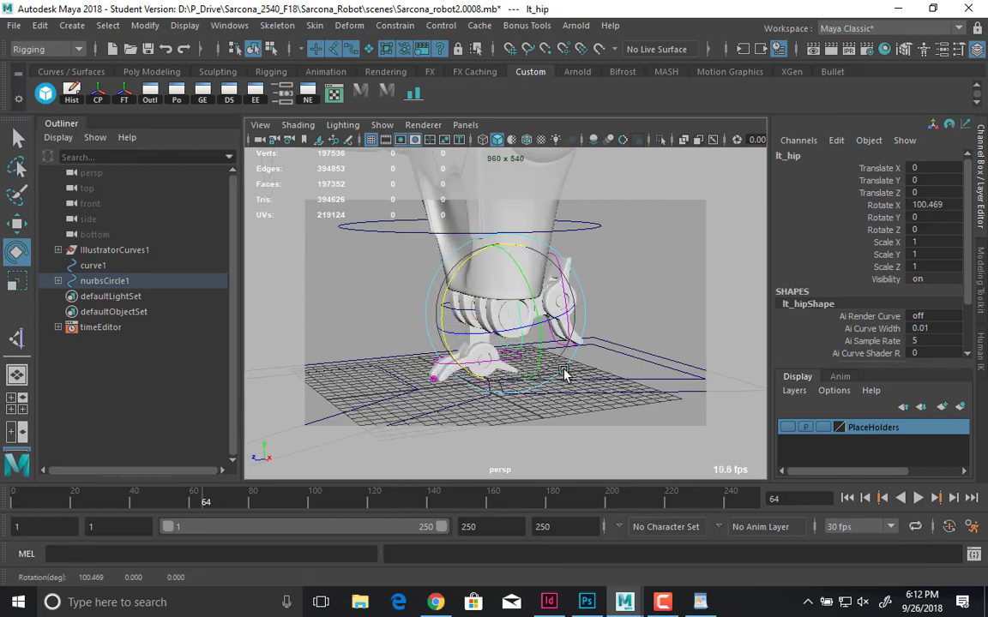
- Test lt_footControl by rotating it about 69 degrees in Y, and undo the foot and hip rotations
key("w")
left_click(502, 254)
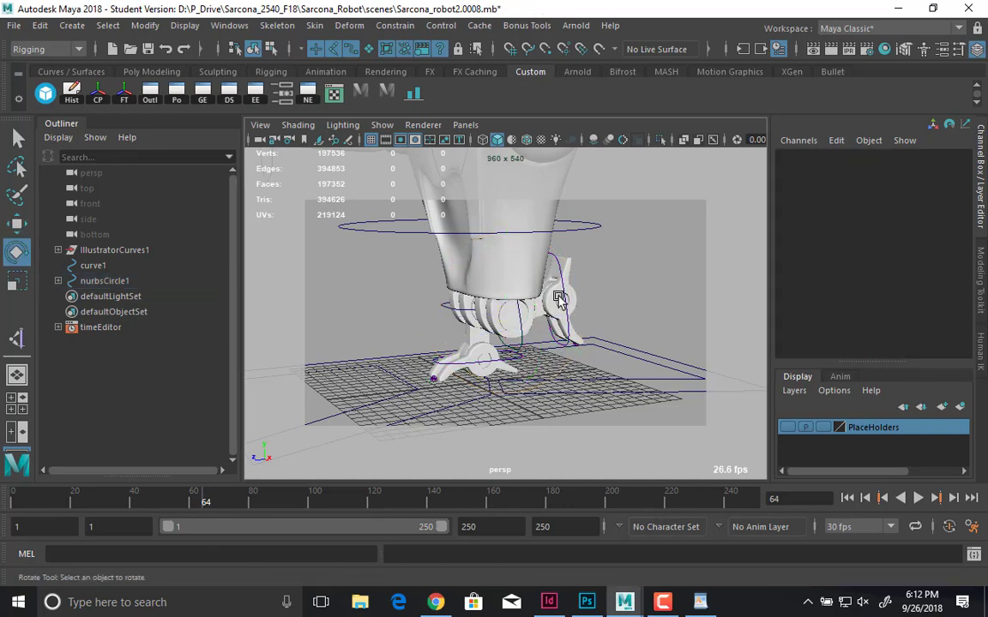
left_click(502, 257)
key("e")
left_click_drag(502, 271, 584, 227)
key("ctrl+z")
key("ctrl+z")
key("ctrl+z")
key("ctrl+z")
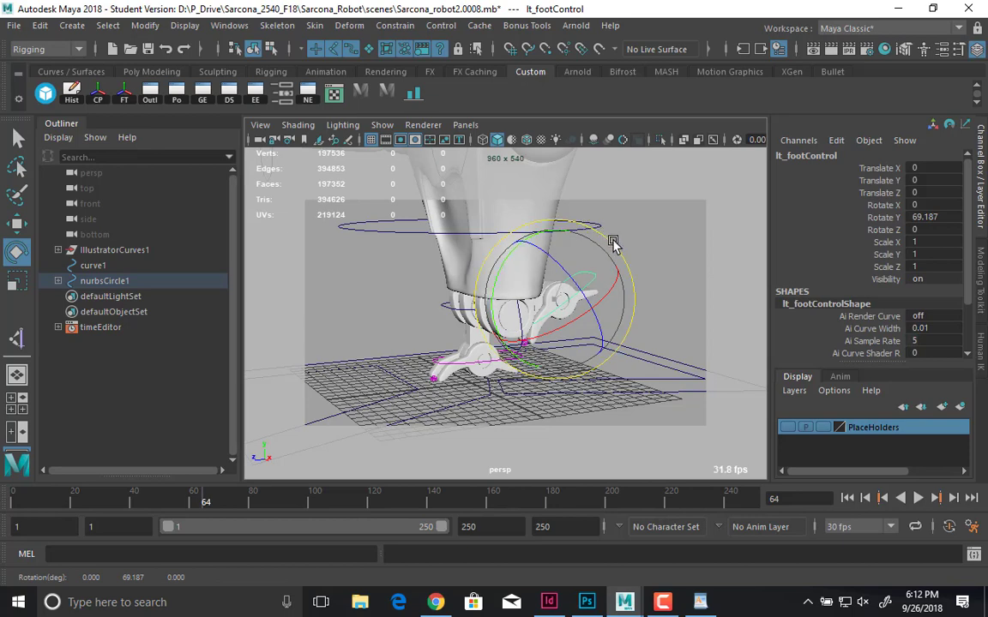
key("ctrl+z")
key("ctrl+z")
key("ctrl+z")
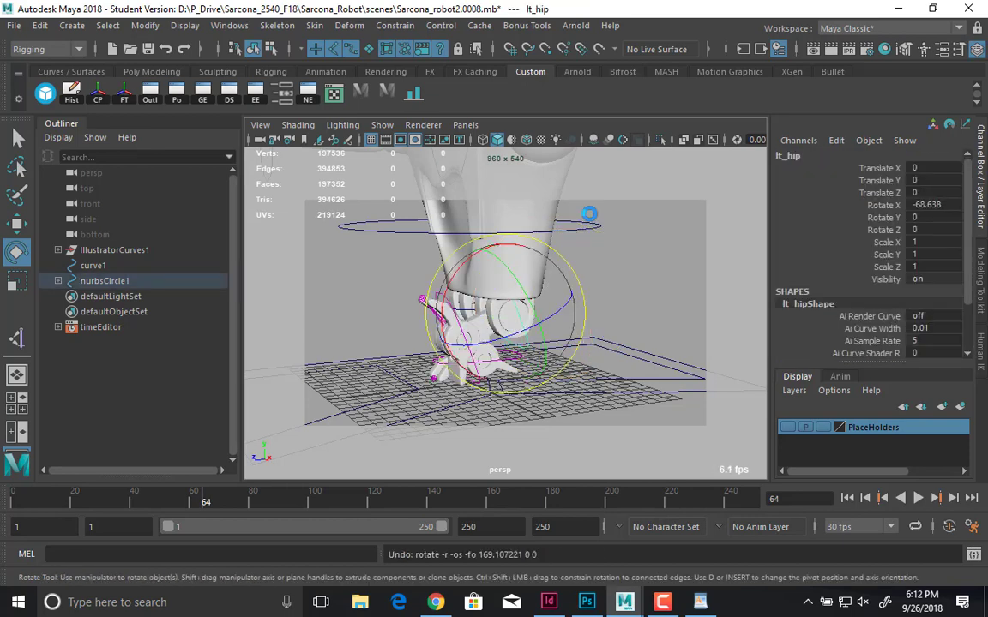
- Test moving the whole rig about -11.2 units in X with nurbsCircle1, and undo the move
left_click_drag(621, 326, 693, 341, "alt")
scroll(692, 342, "down", 5)
key("w")
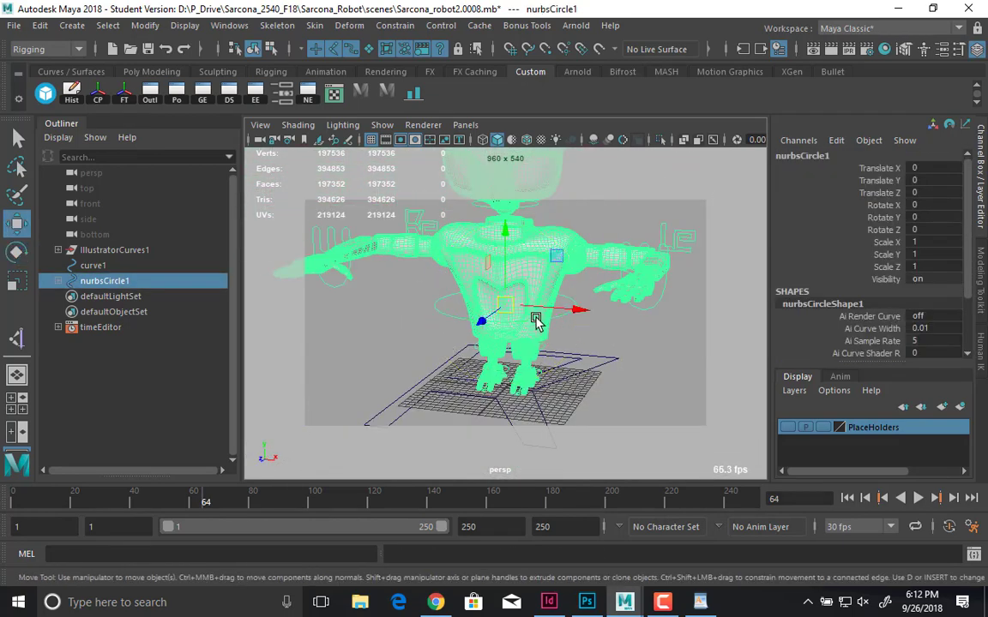
left_click_drag(562, 307, 472, 295)
key("ctrl+z")
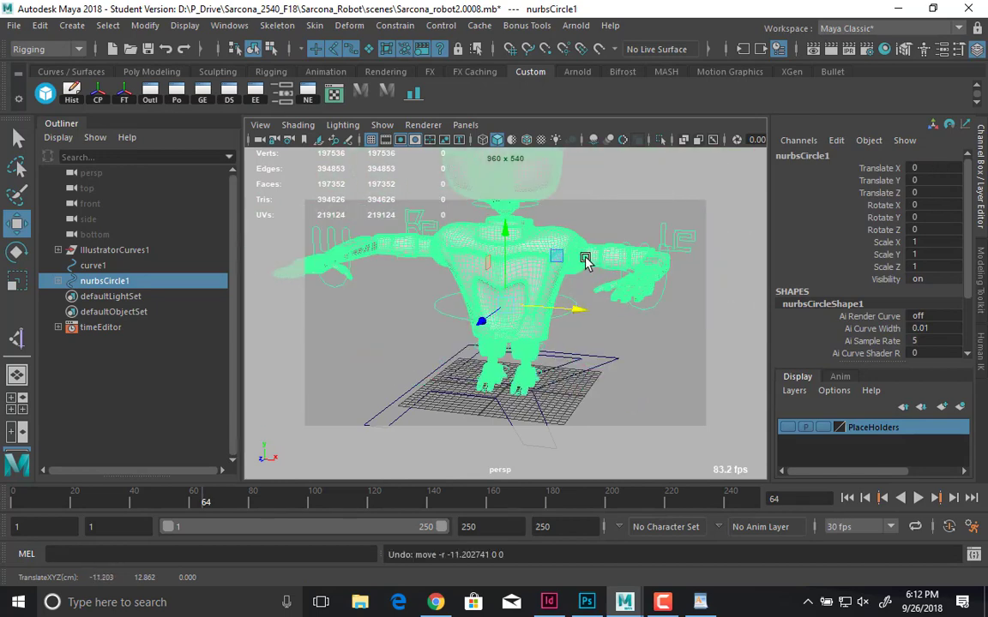
- Frame the lt_Hand control in shaded display, test its Pinky Bend attribute, and undo the change
left_click_drag(586, 260, 626, 262, "alt")
middle_click_drag(626, 259, 578, 296, "alt")
left_click(636, 281)
key("5")
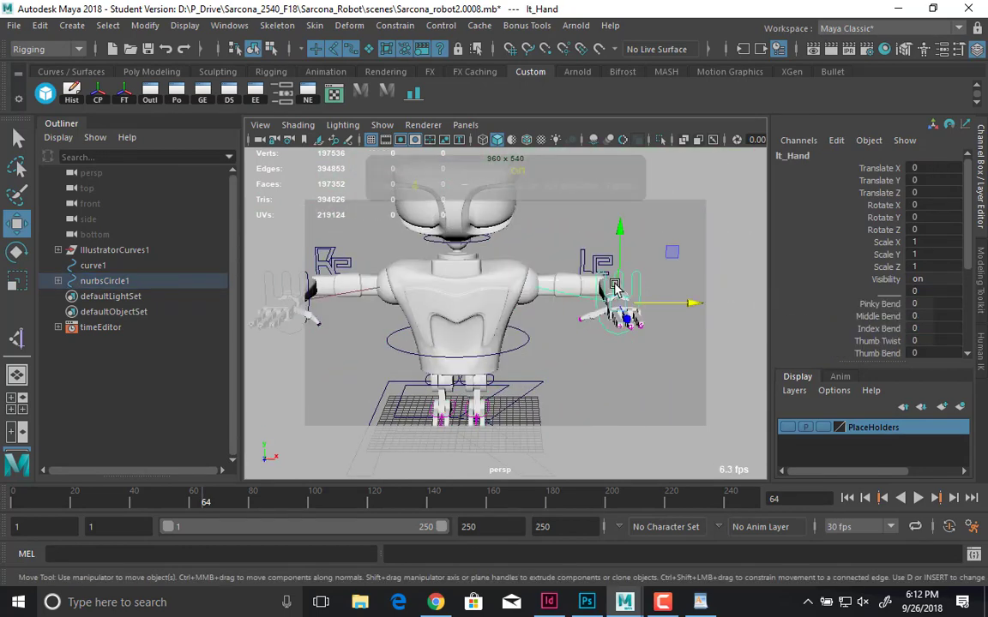
key("f")
left_click_drag(680, 334, 763, 340, "alt")
left_click(862, 305)
middle_click_drag(695, 331, 594, 318, "alt")
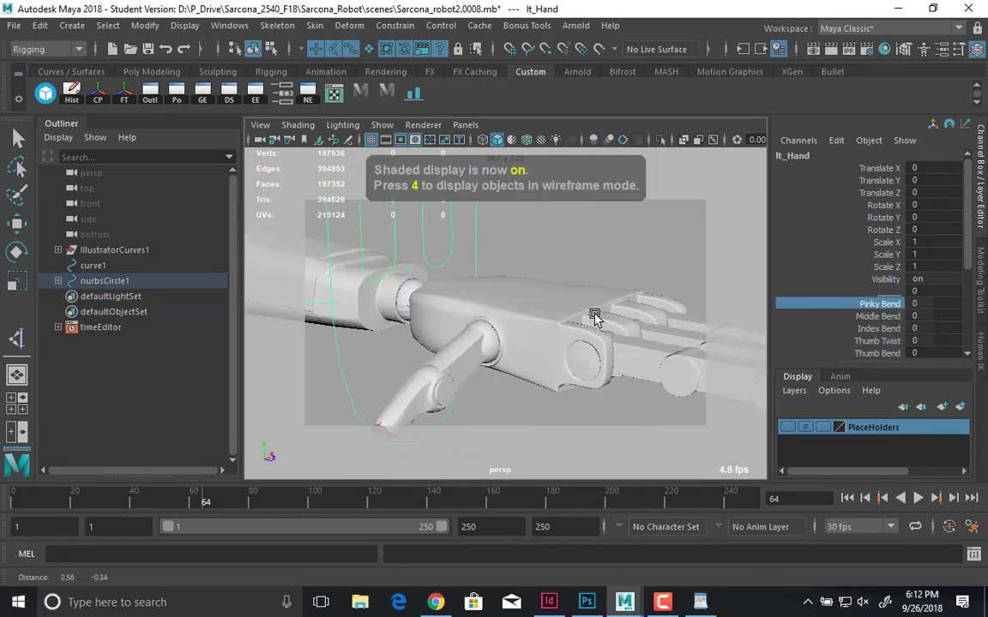
left_click_drag(593, 319, 648, 341, "alt")
middle_click_drag(649, 341, 602, 330)
key("ctrl+z")
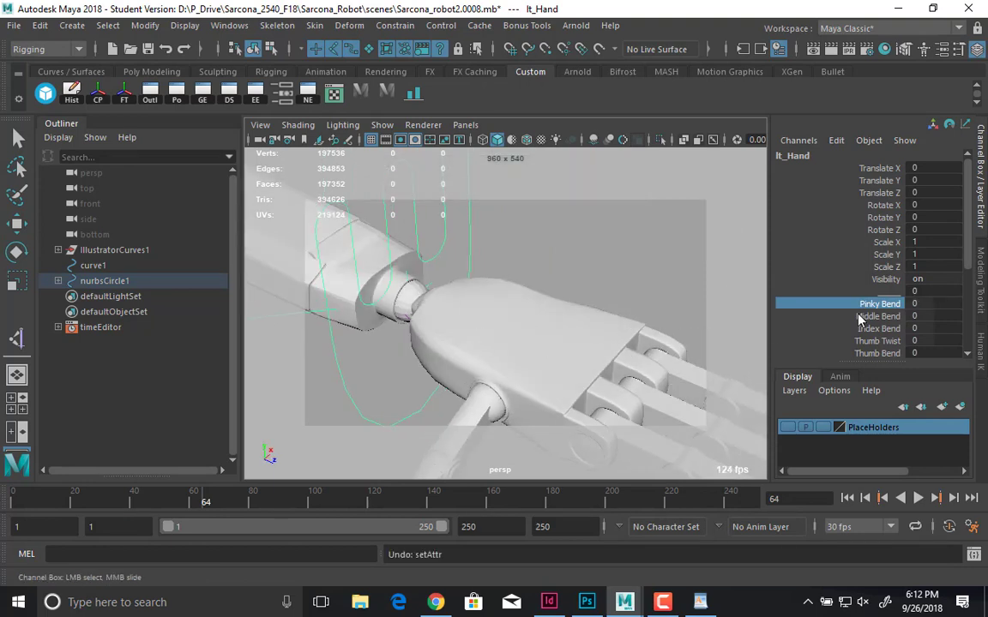
- Test lt_Hand's Middle Bend and its Thumb Twist to about -15.1, and undo the twist
left_click(878, 315)
middle_click_drag(435, 345, 699, 346)
right_click_drag(700, 346, 560, 344, "alt")
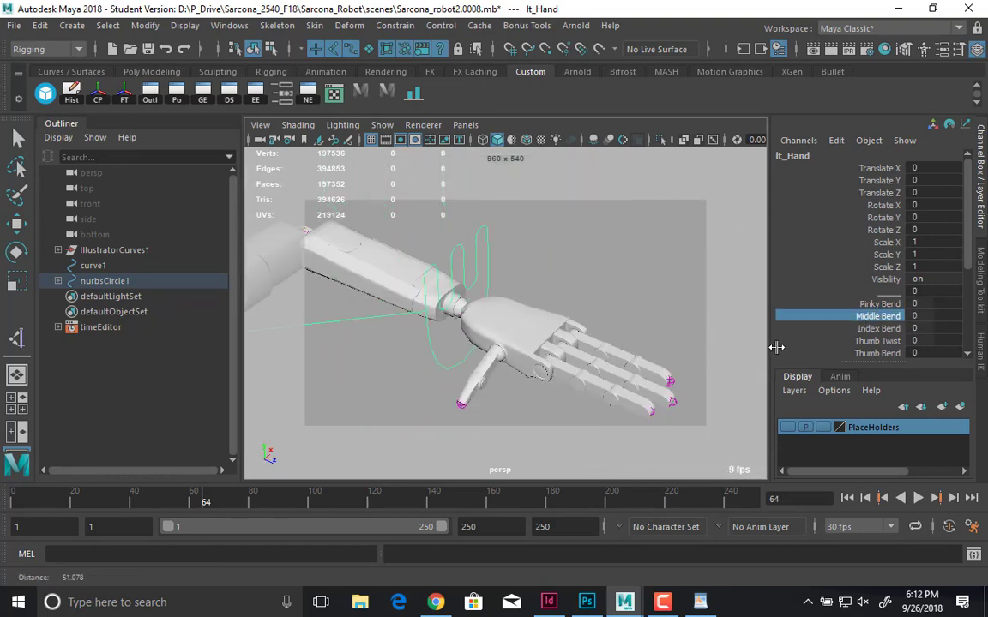
left_click(868, 342)
middle_click_drag(719, 341, 684, 350)
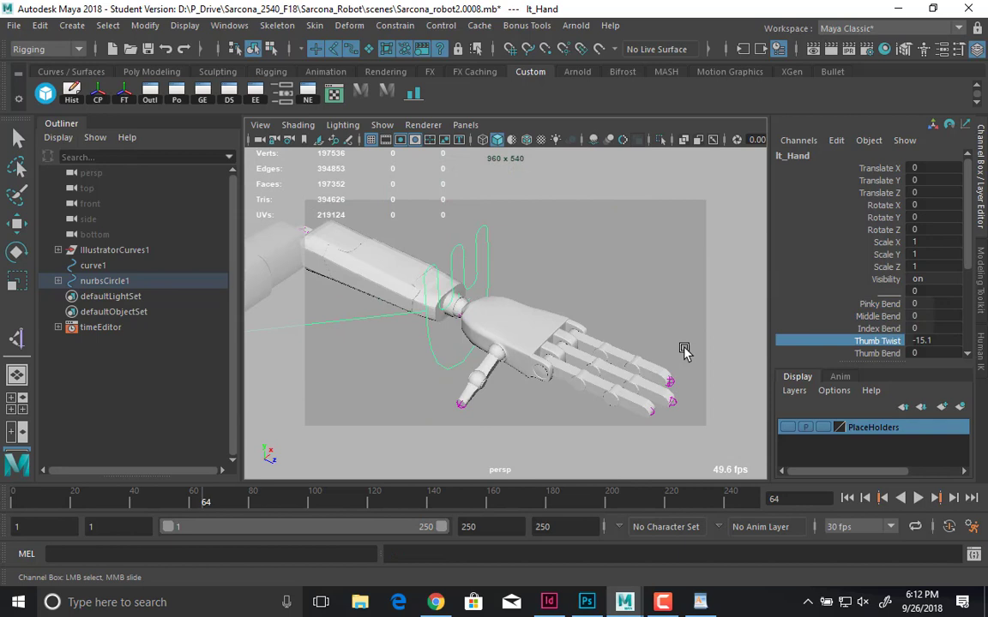
key("ctrl+z")
- Test the thumb tip's response by varying Thumb End Bend on lt_Hand
left_click(871, 352)
scroll(866, 343, "down", 1)
left_click(868, 332)
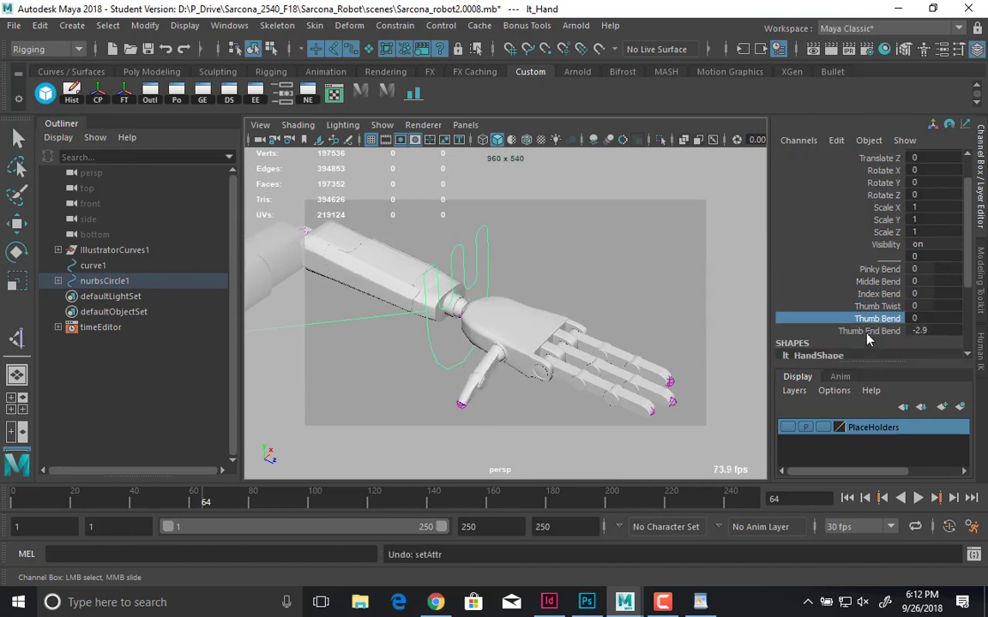
middle_click_drag(695, 348, 467, 308)
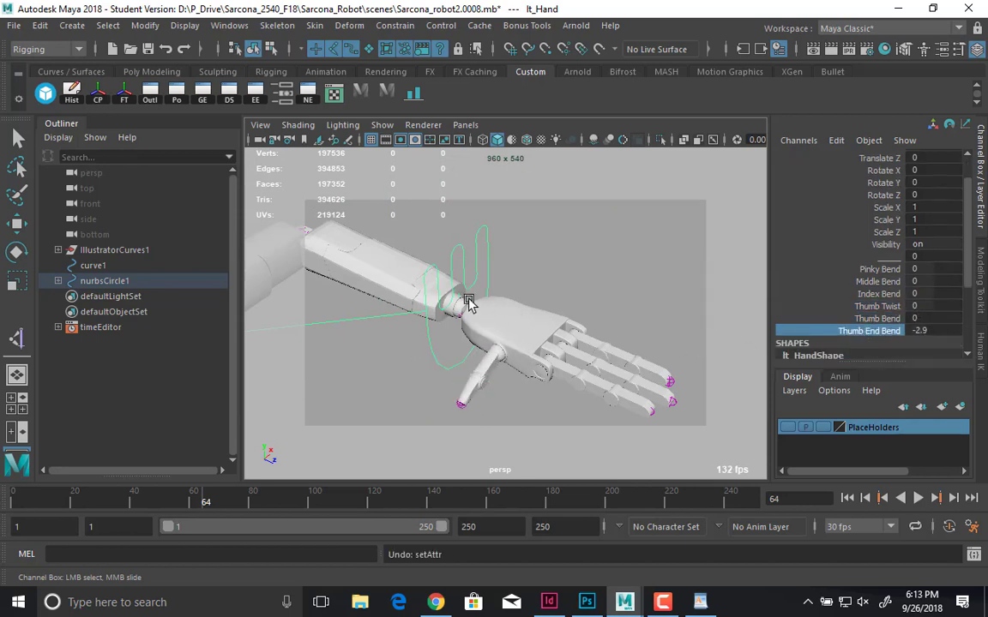
- Test rotating the lt_Hand control about -59.5 degrees in X, and undo the rotation
key("e")
left_click_drag(479, 271, 455, 276)
key("ctrl+z")
key("ctrl+z")
key("ctrl+z")
key("ctrl+z")
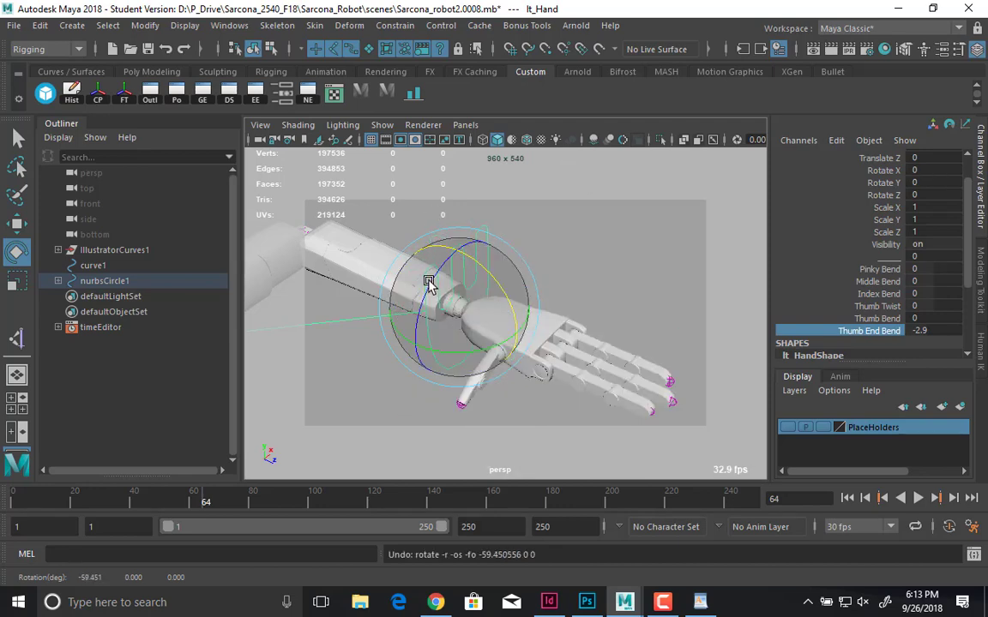
- Test bending the arm by moving lt_Hand about -6.6 in X and -6.3 in Y, pull it forward in Z, and undo the forward pull
key("a")
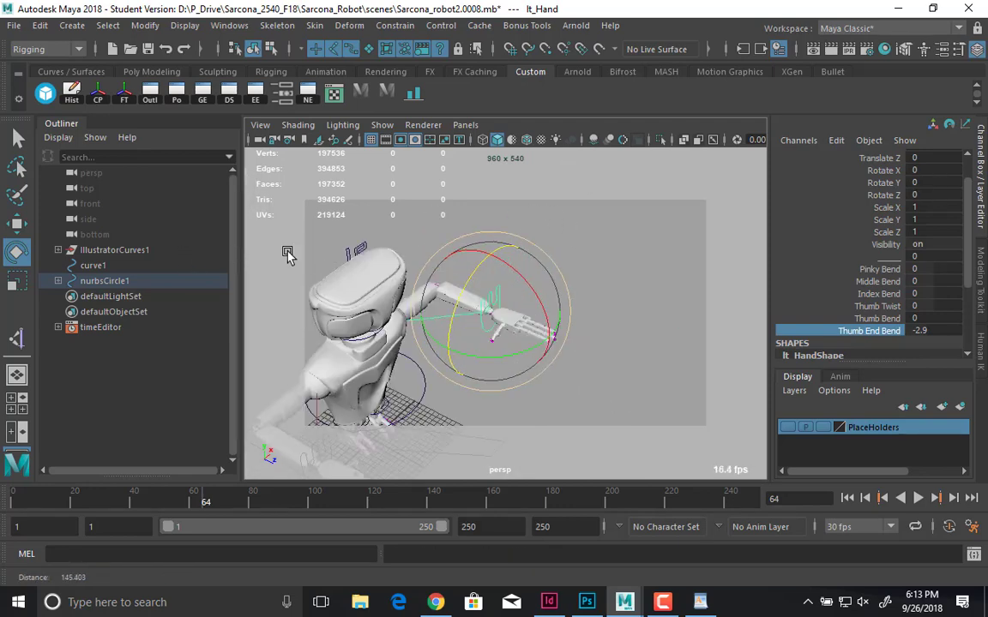
key("w")
left_click_drag(504, 325, 281, 355)
right_click_drag(281, 354, 634, 326, "alt")
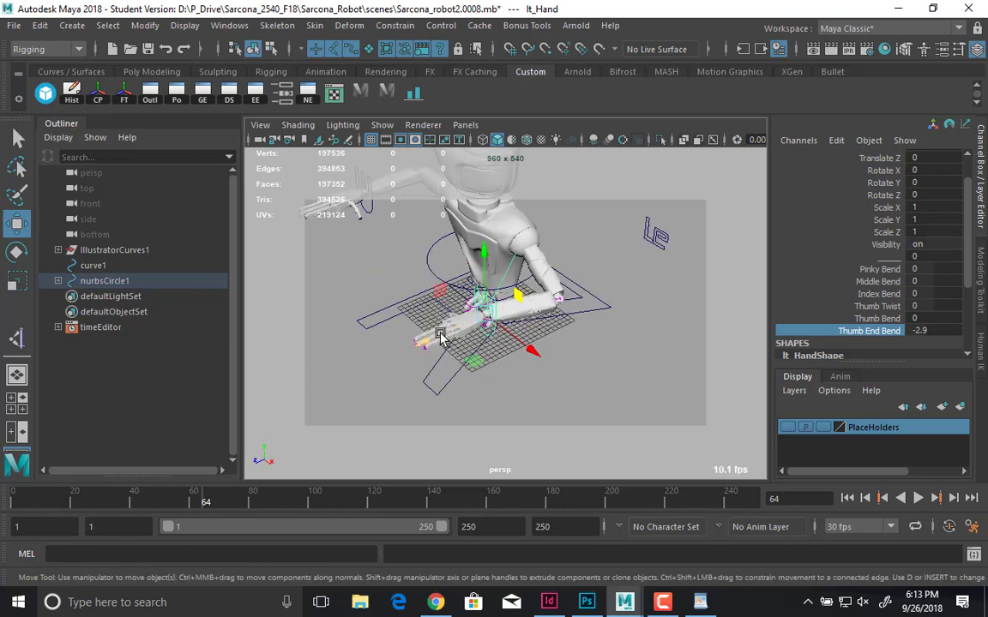
left_click_drag(439, 337, 267, 408)
key("ctrl+z")
key("ctrl+z")
key("ctrl+z")
key("ctrl+z")
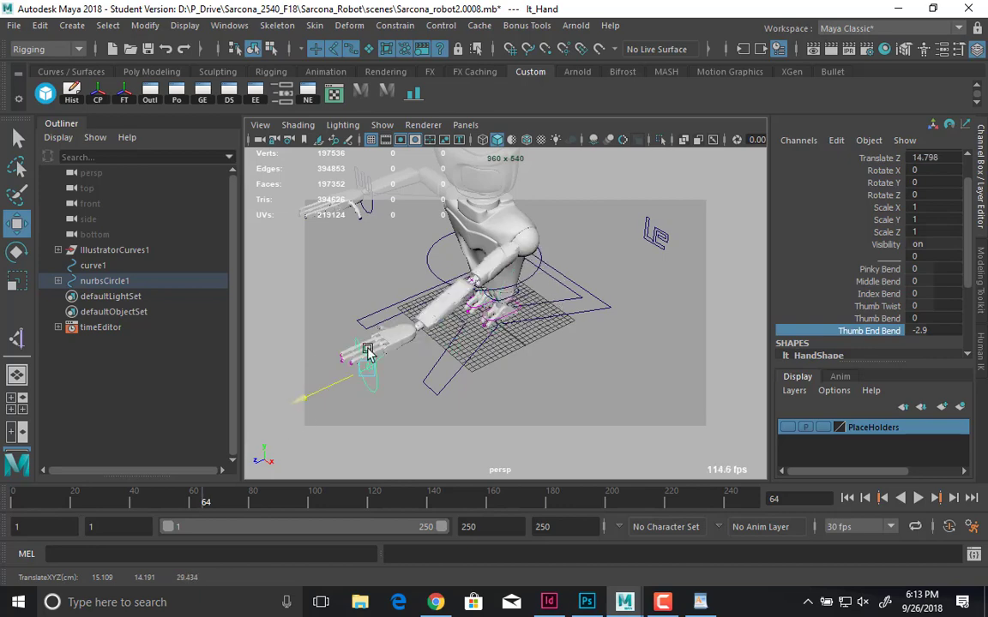
- Test moving lt_Hand farther down and across the torso, inspect the arm's bend up close, and undo the move
left_click_drag(433, 340, 540, 286, "alt")
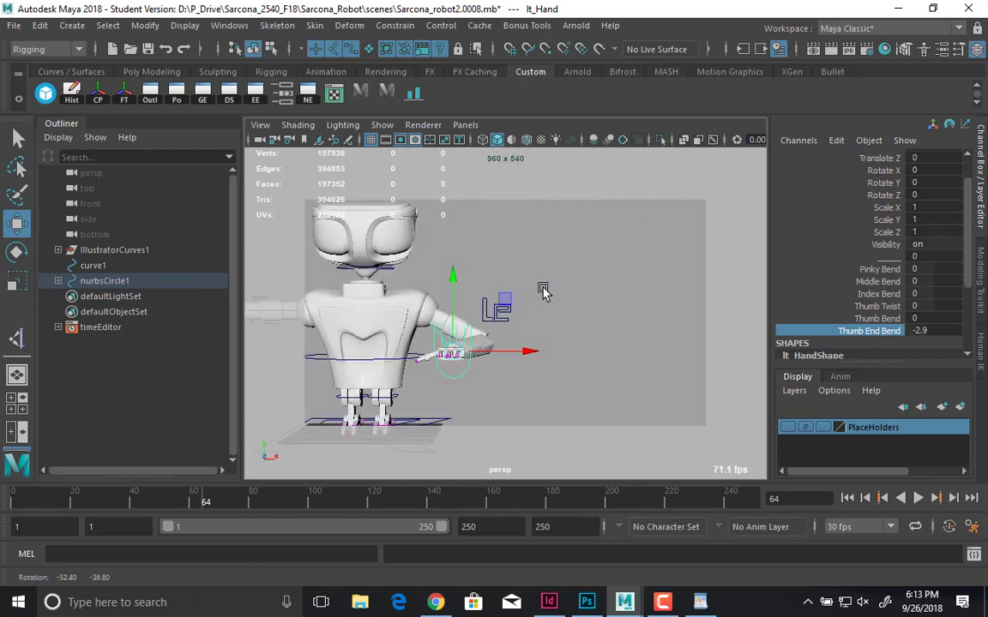
left_click_drag(455, 321, 403, 362)
right_click_drag(429, 364, 871, 279, "alt")
middle_click_drag(275, 339, 454, 318, "alt")
left_click_drag(454, 318, 461, 317, "alt")
middle_click_drag(461, 318, 671, 306, "alt")
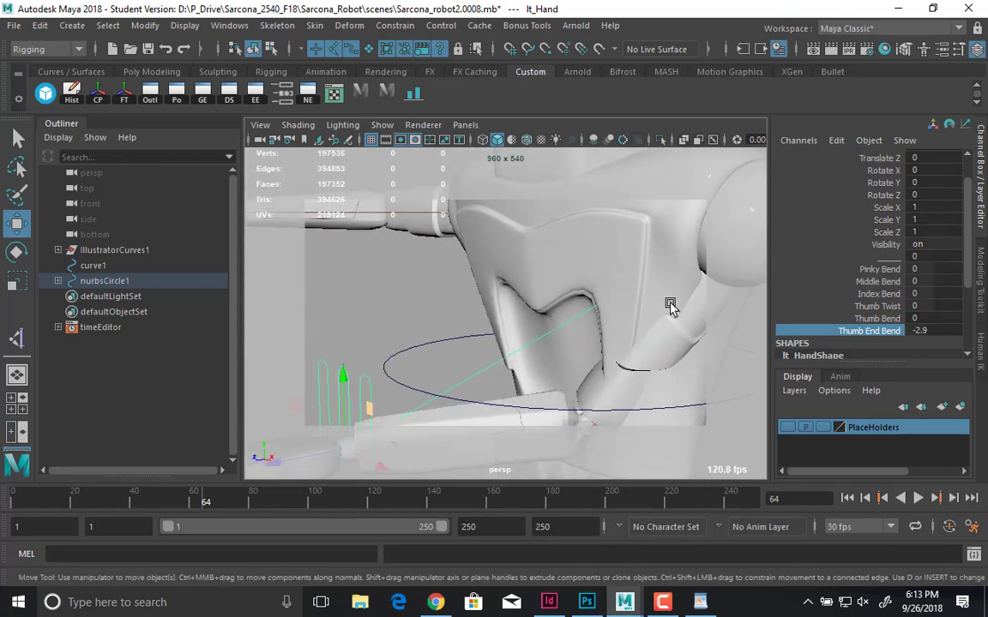
key("ctrl+z")
- Return lt_Hand to its rest position by zeroing Translate X and Translate Y, and clear the selection
left_click_drag(692, 340, 487, 333, "alt")
right_click_drag(487, 333, 478, 333, "alt")
left_click_drag(479, 333, 653, 331, "alt")
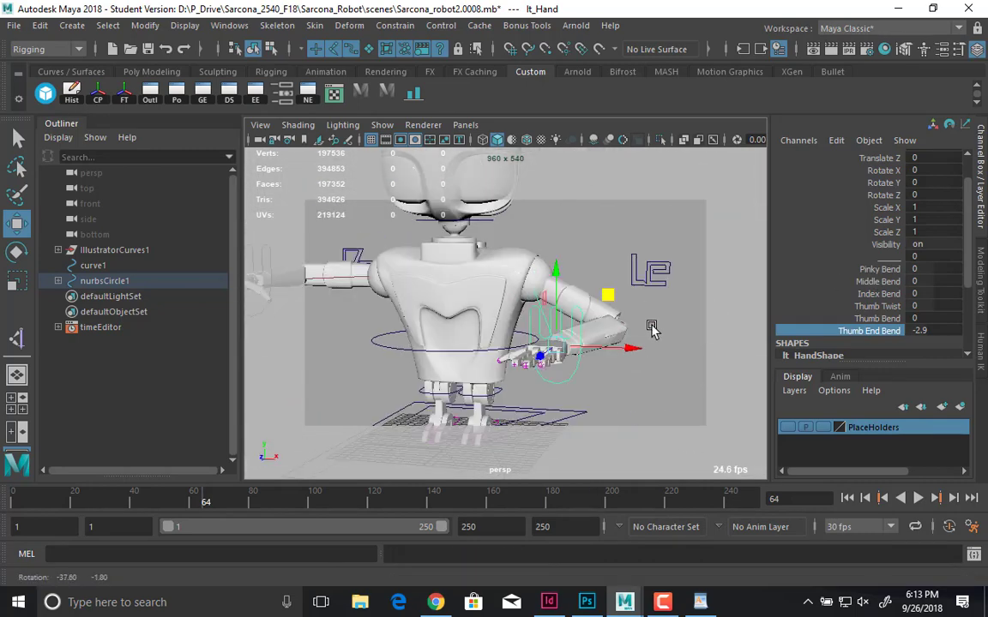
scroll(930, 181, "up", 1)
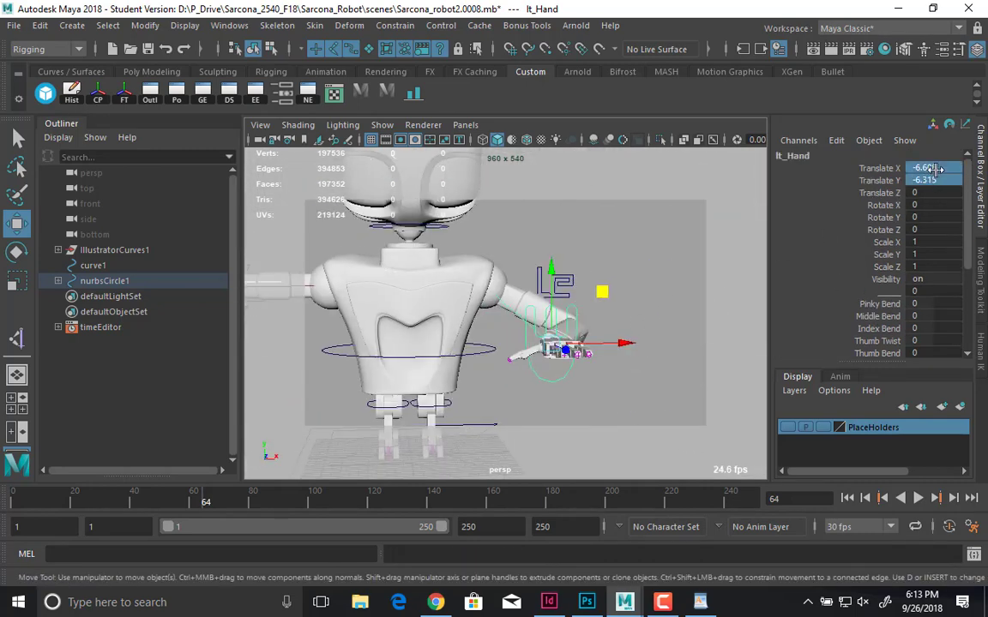
key("Return")
left_click(533, 232)
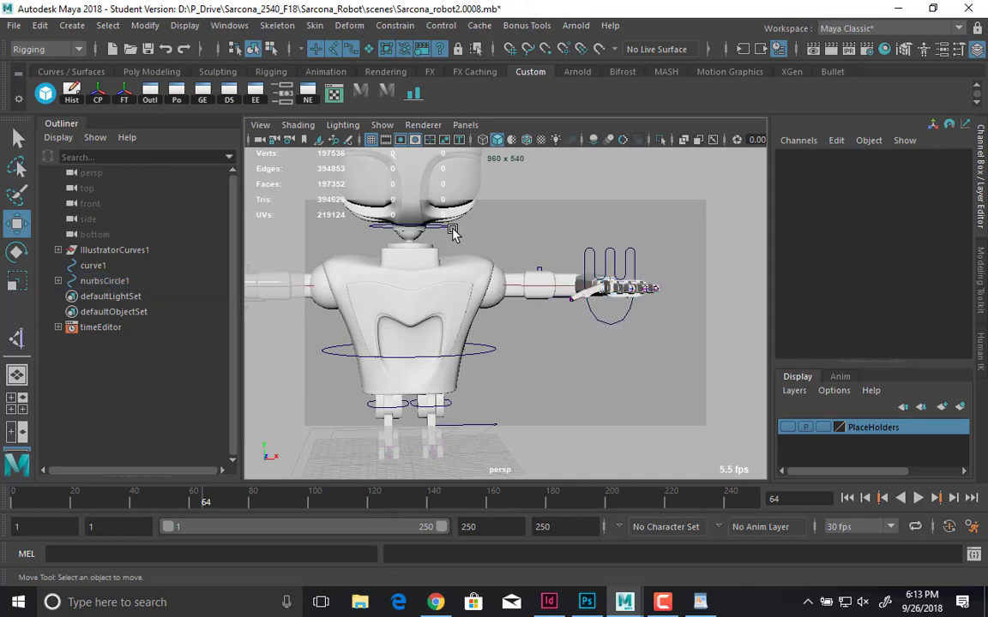
- Test rotating the neck control nurbsCircle2 about -17.3 degrees in Y, undo the rotation, and deselect the control
left_click(422, 220)
key("e")
left_click_drag(425, 221, 445, 219)
key("ctrl+z")
key("ctrl+z")
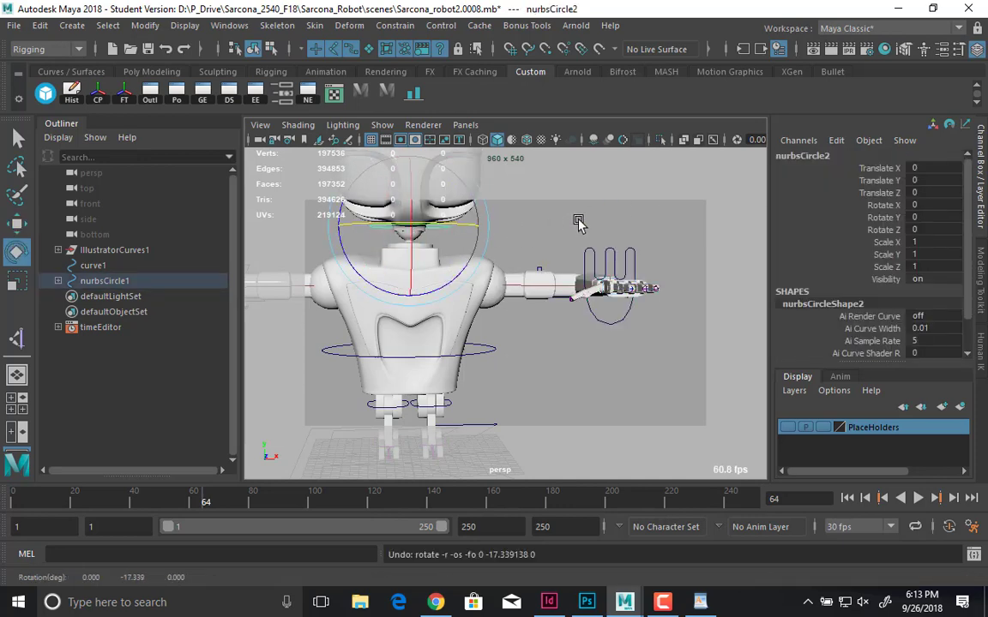
left_click(577, 221)
- Add an Arnold area light, enlarge it, and place it in front of the robot at about 22 in Y and 57 in Z
right_click_drag(516, 218, 439, 264, "alt")
left_click_drag(439, 264, 494, 272, "alt")
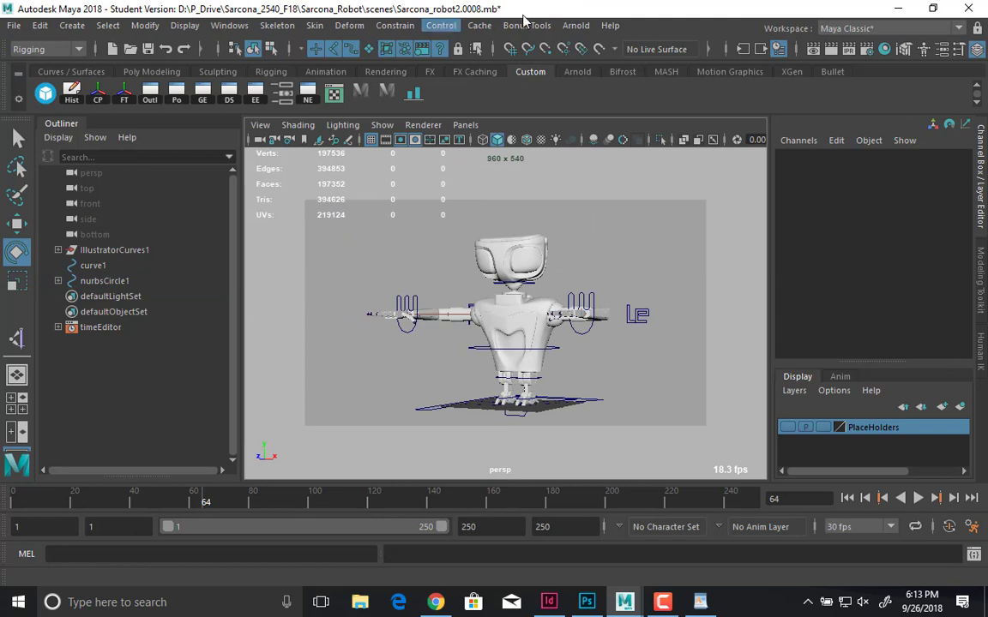
left_click(575, 25)
mouse_move(651, 103)
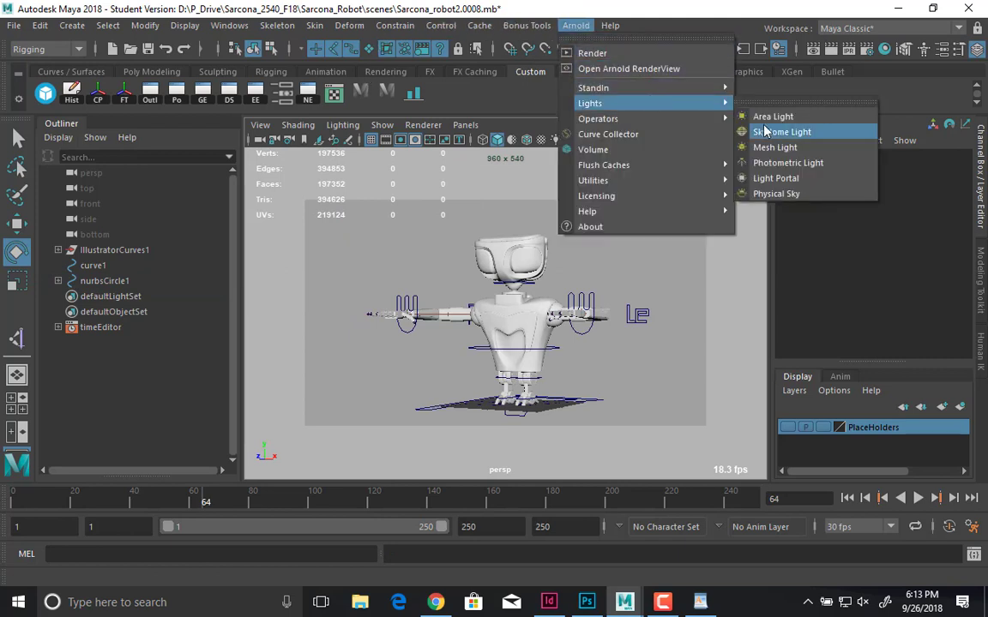
left_click(772, 118)
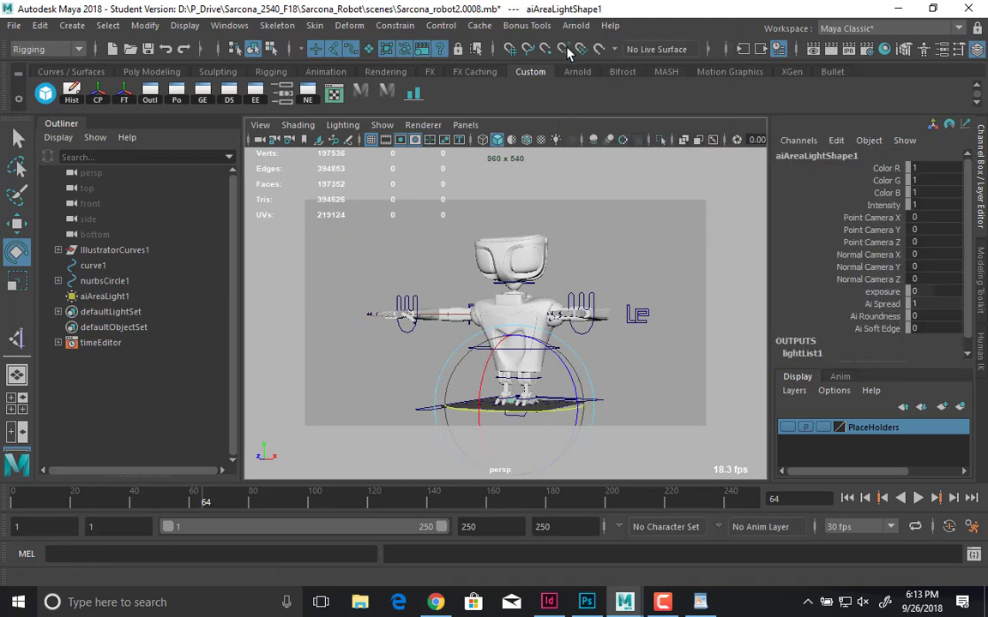
key("r")
left_click_drag(513, 404, 343, 381)
key("w")
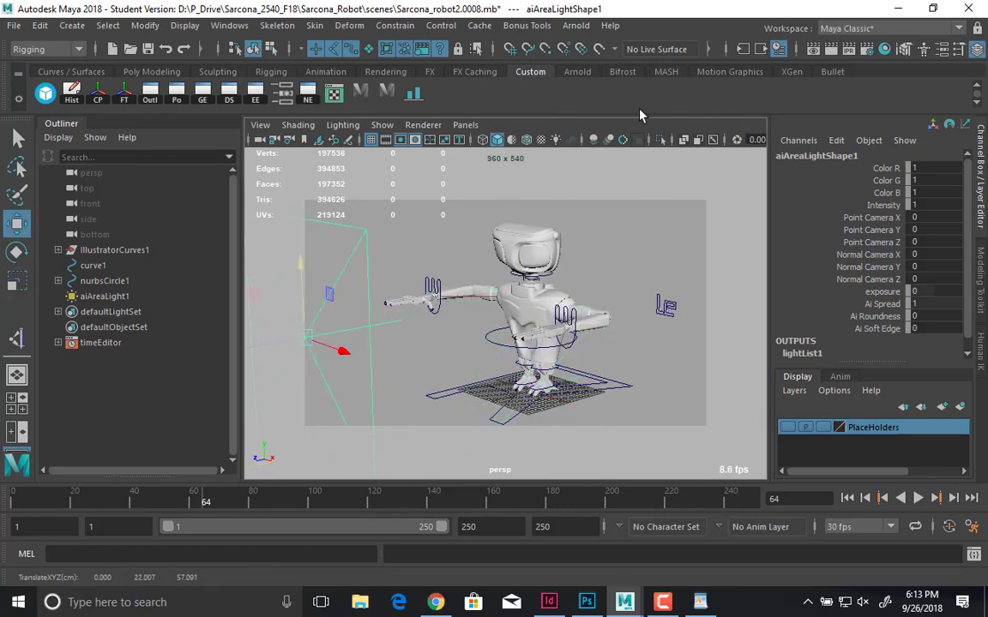
- Render the robot in Arnold RenderView, set the area light's Intensity to 5000, and close the render view
left_click(578, 26)
key("Escape")
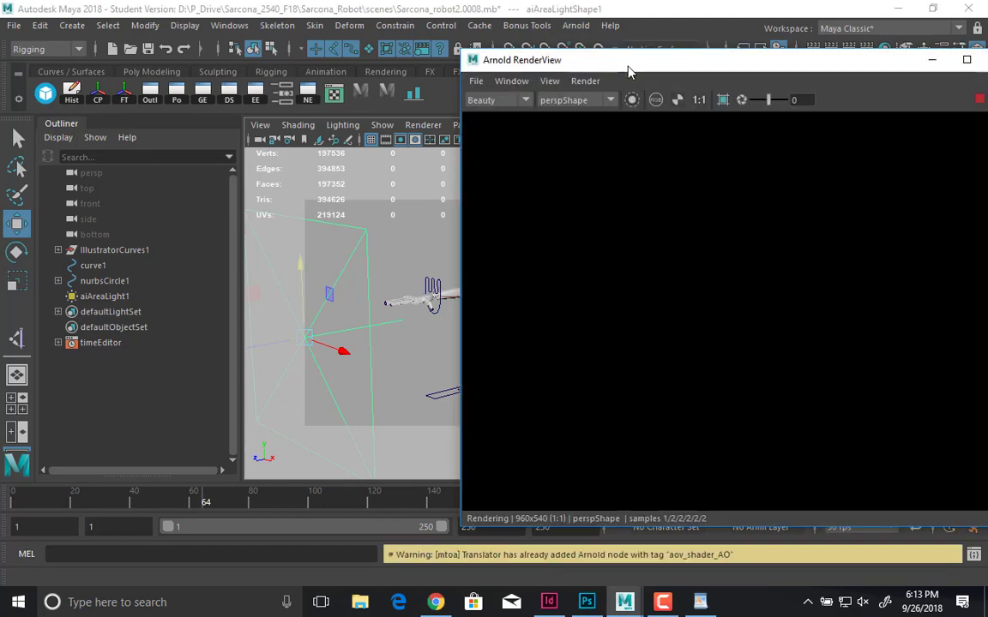
left_click_drag(629, 72, 274, 78)
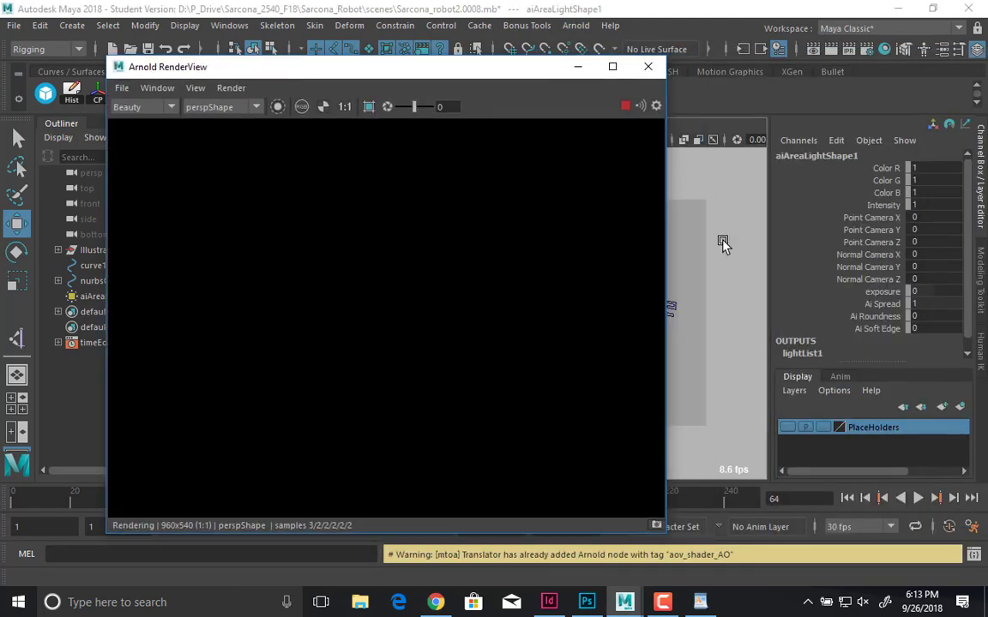
left_click(922, 206)
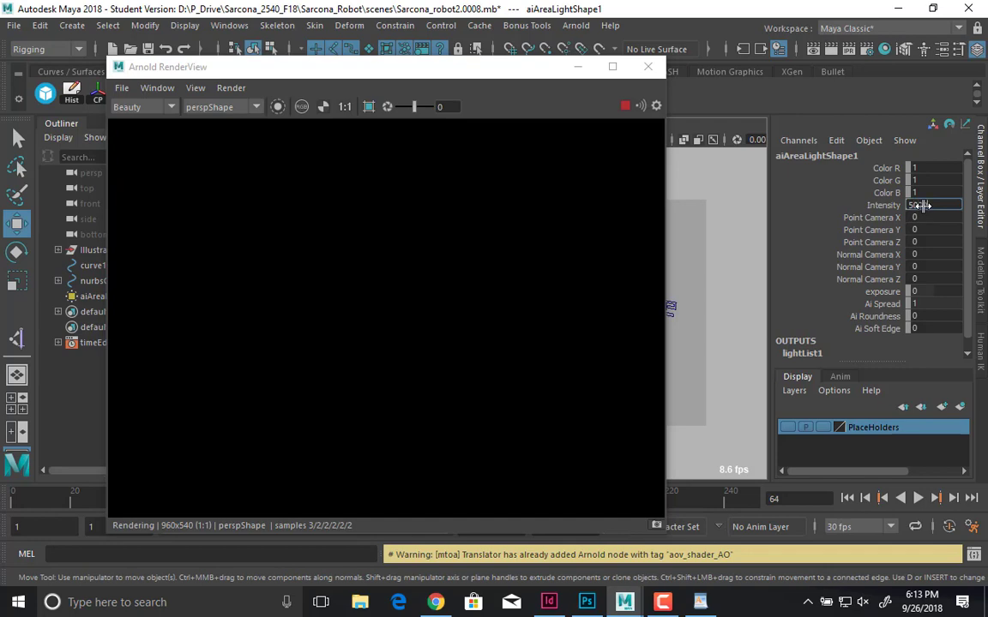
type("5000")
key("Return")
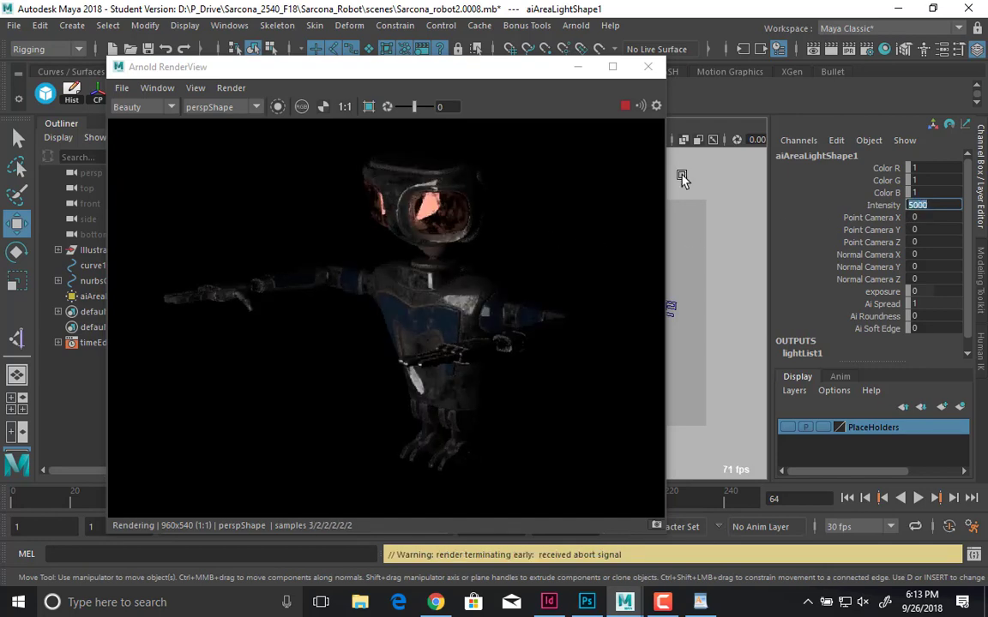
left_click(650, 67)
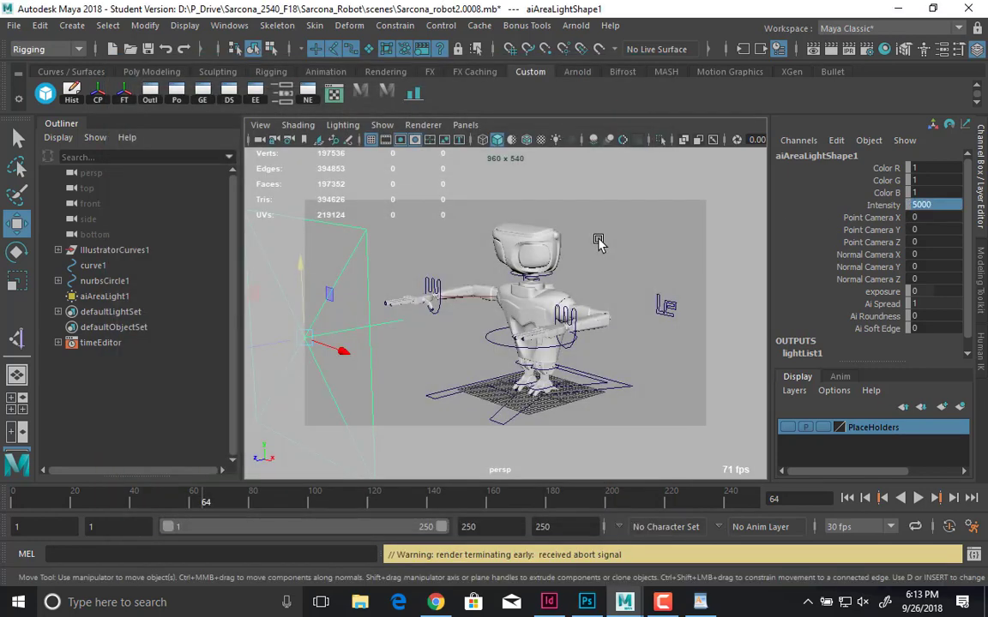